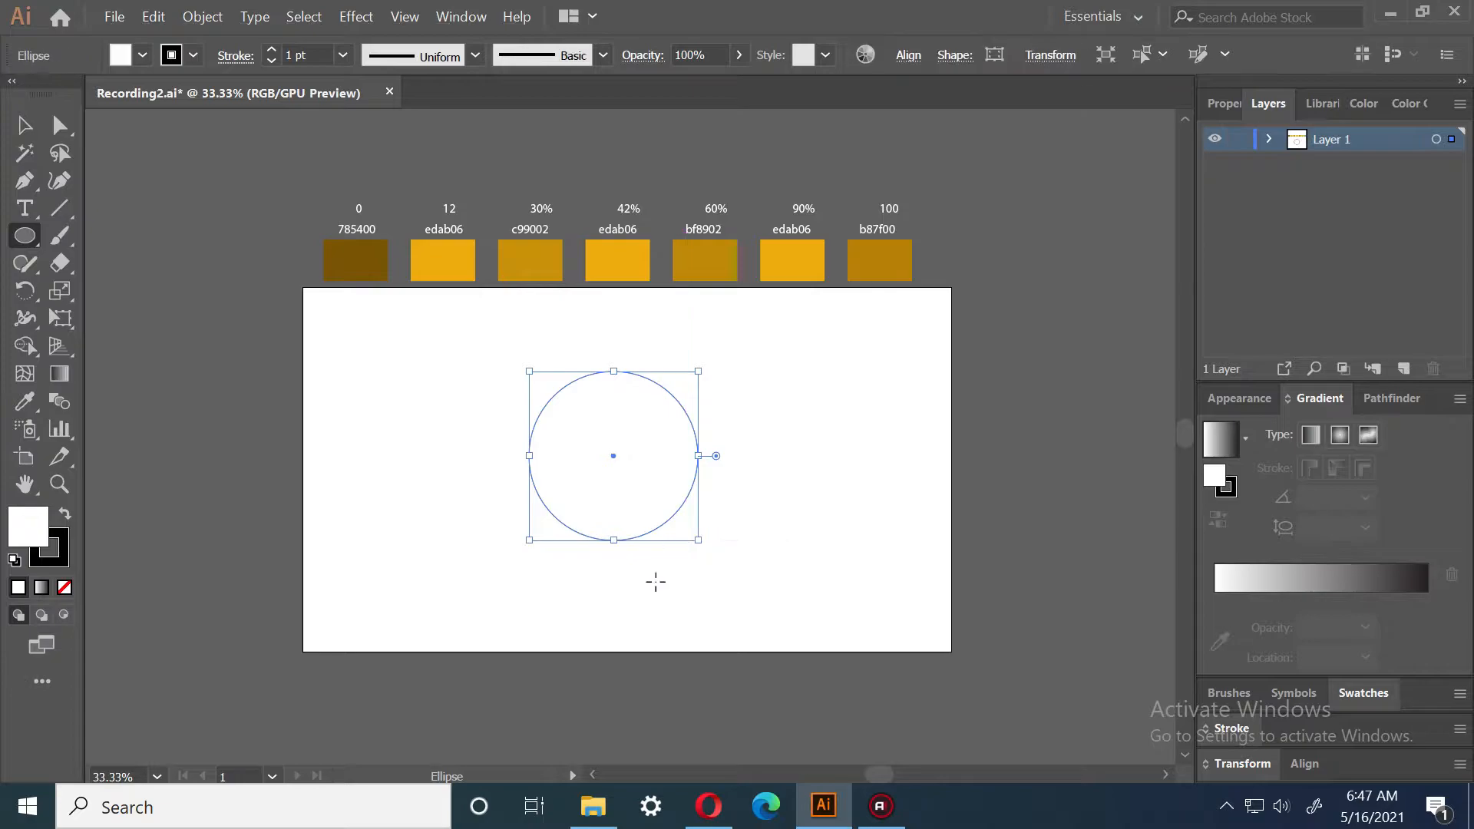
Make two smaller concentric copies inside the circle, the second only slightly smaller than the first
key("ctrl+plus")
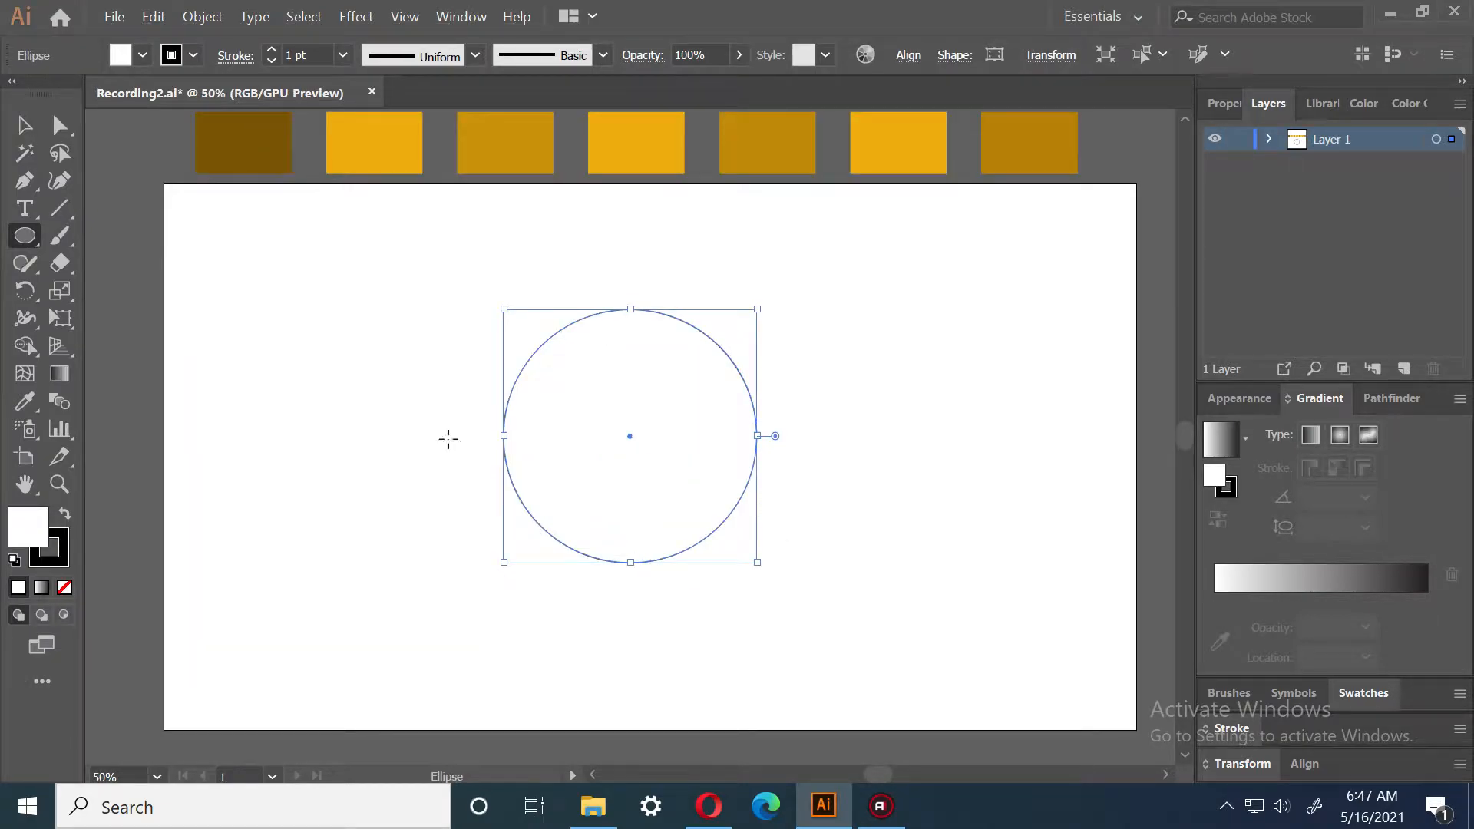
key("v")
key("a")
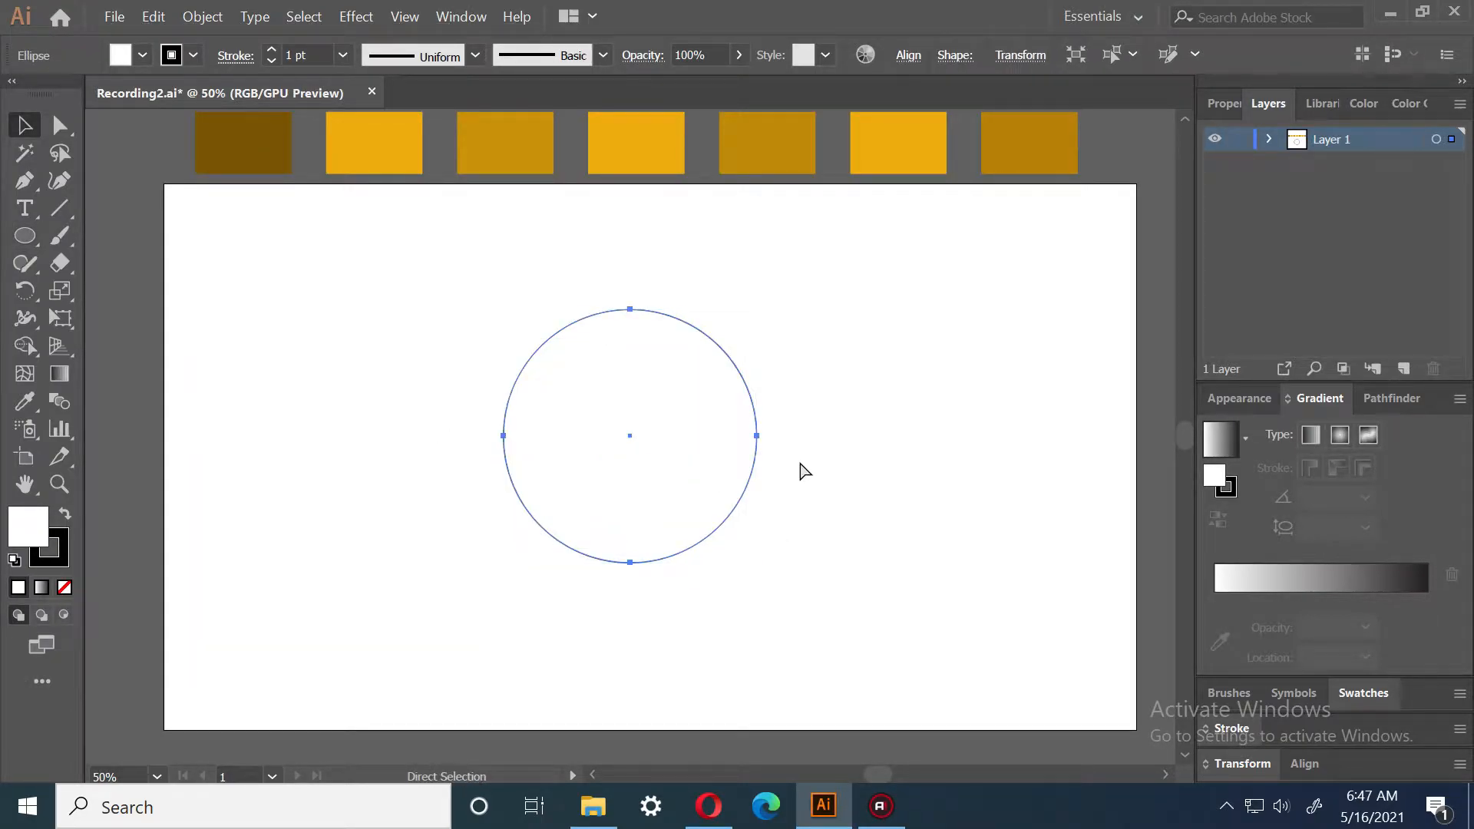
key("v")
left_click_drag(756, 310, 721, 332)
key("a")
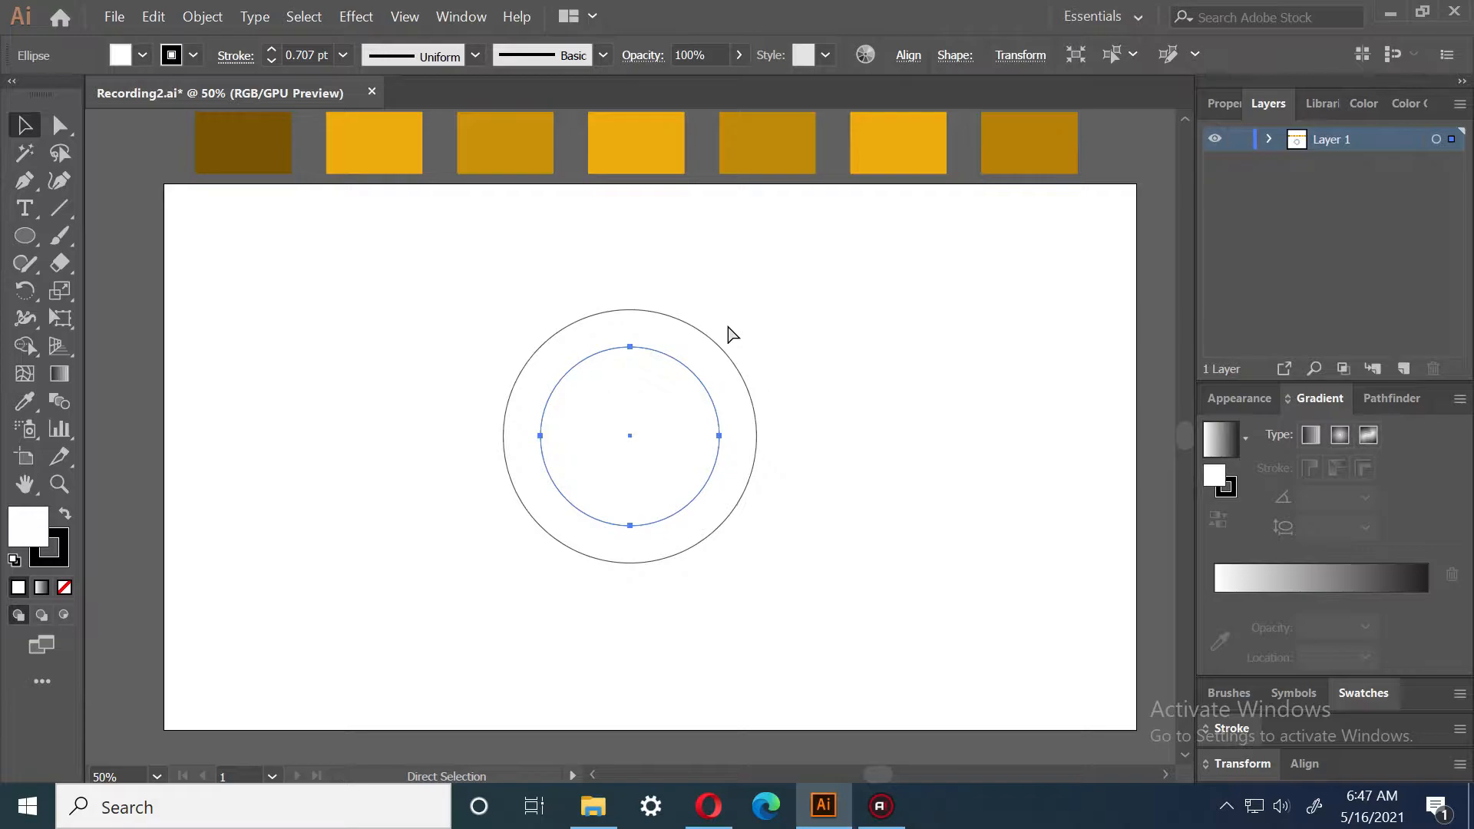
key("v")
left_click_drag(721, 344, 714, 349)
Group the three concentric circles and scale the group non-uniformly to 86.6% vertically, keeping 100% horizontally
left_click_drag(924, 274, 408, 581)
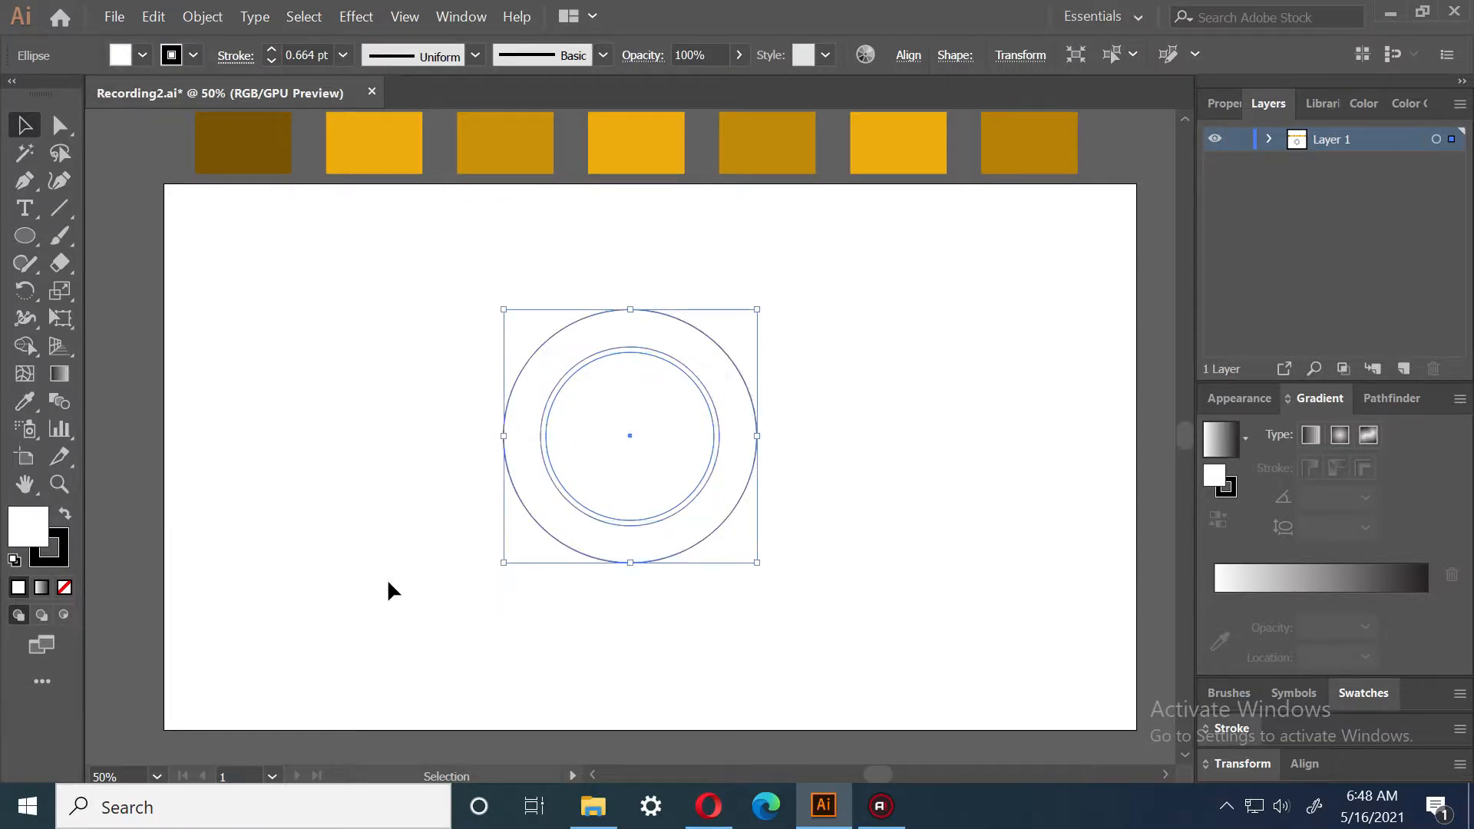
key("a")
key("v")
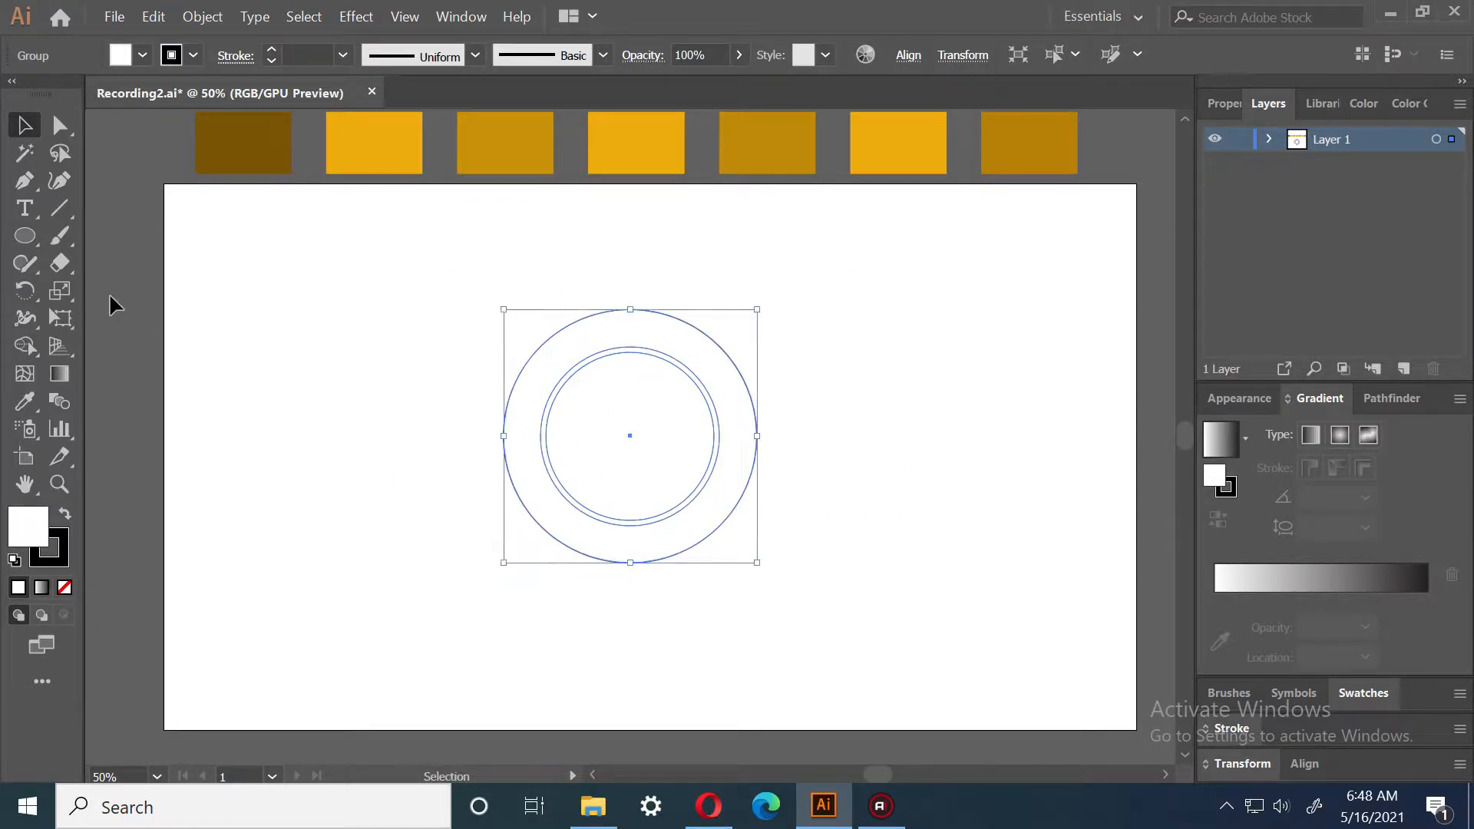
double_click(59, 290)
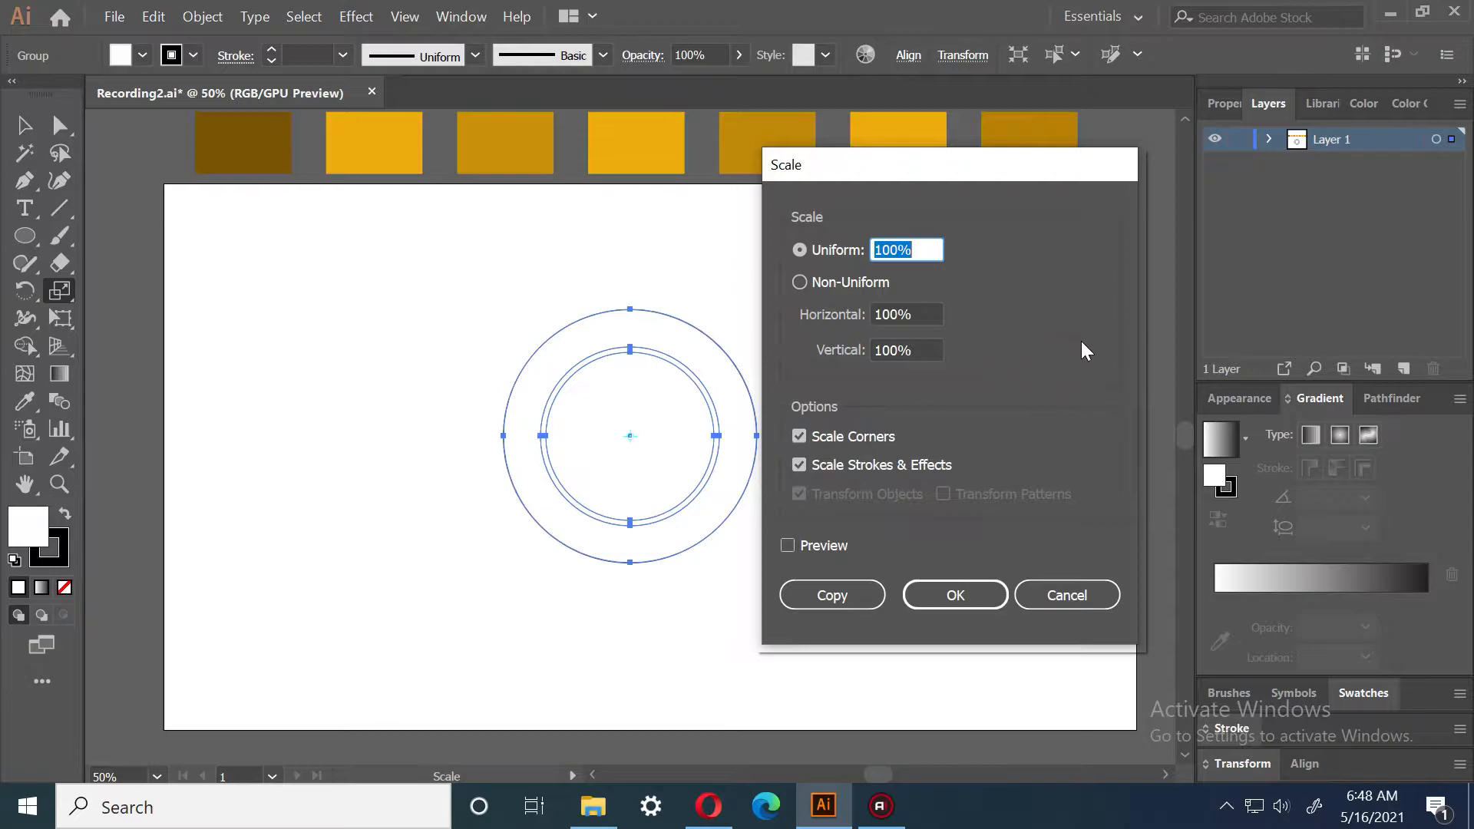
left_click(924, 349)
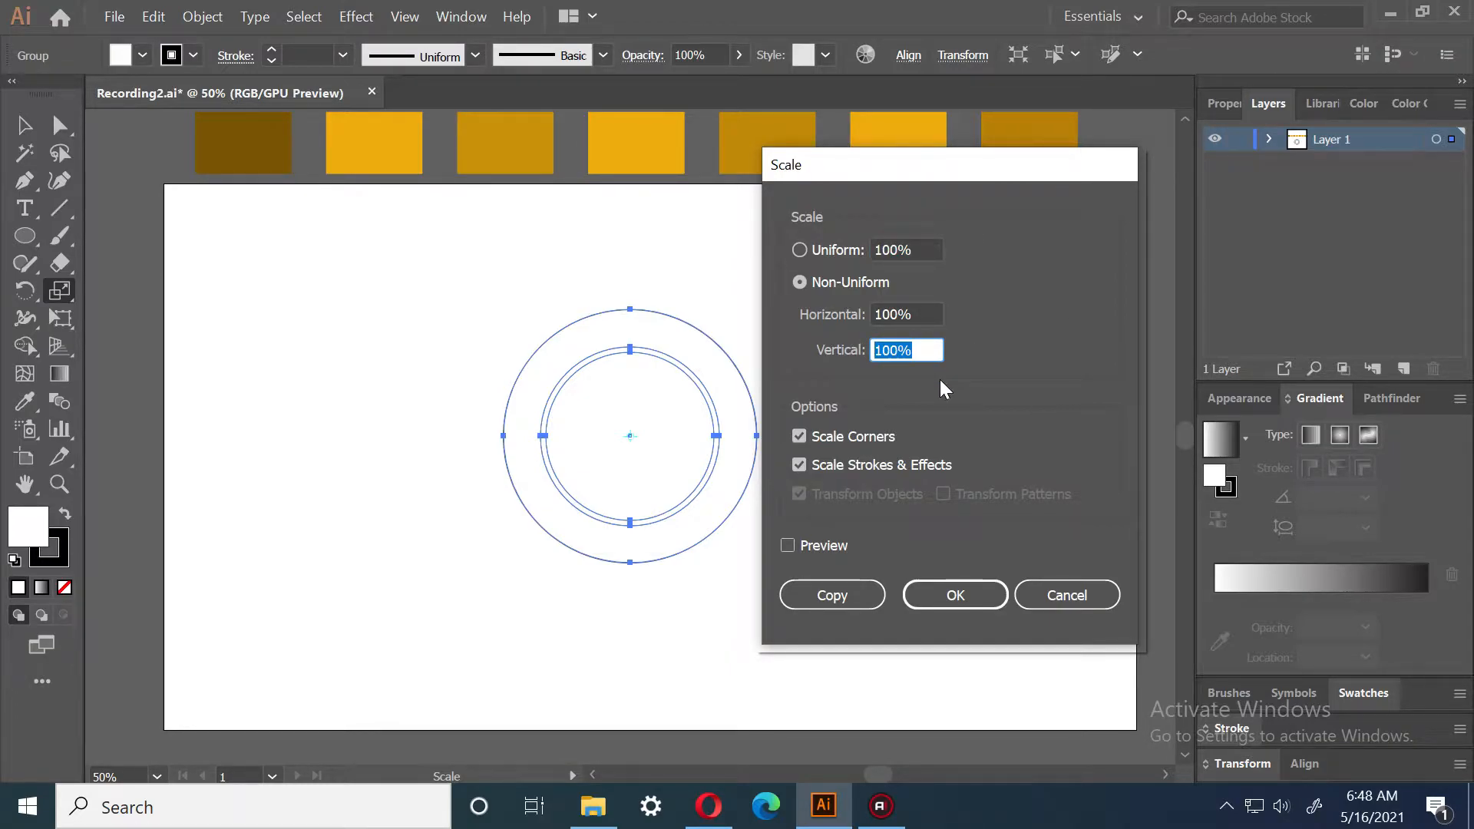
type("86.6")
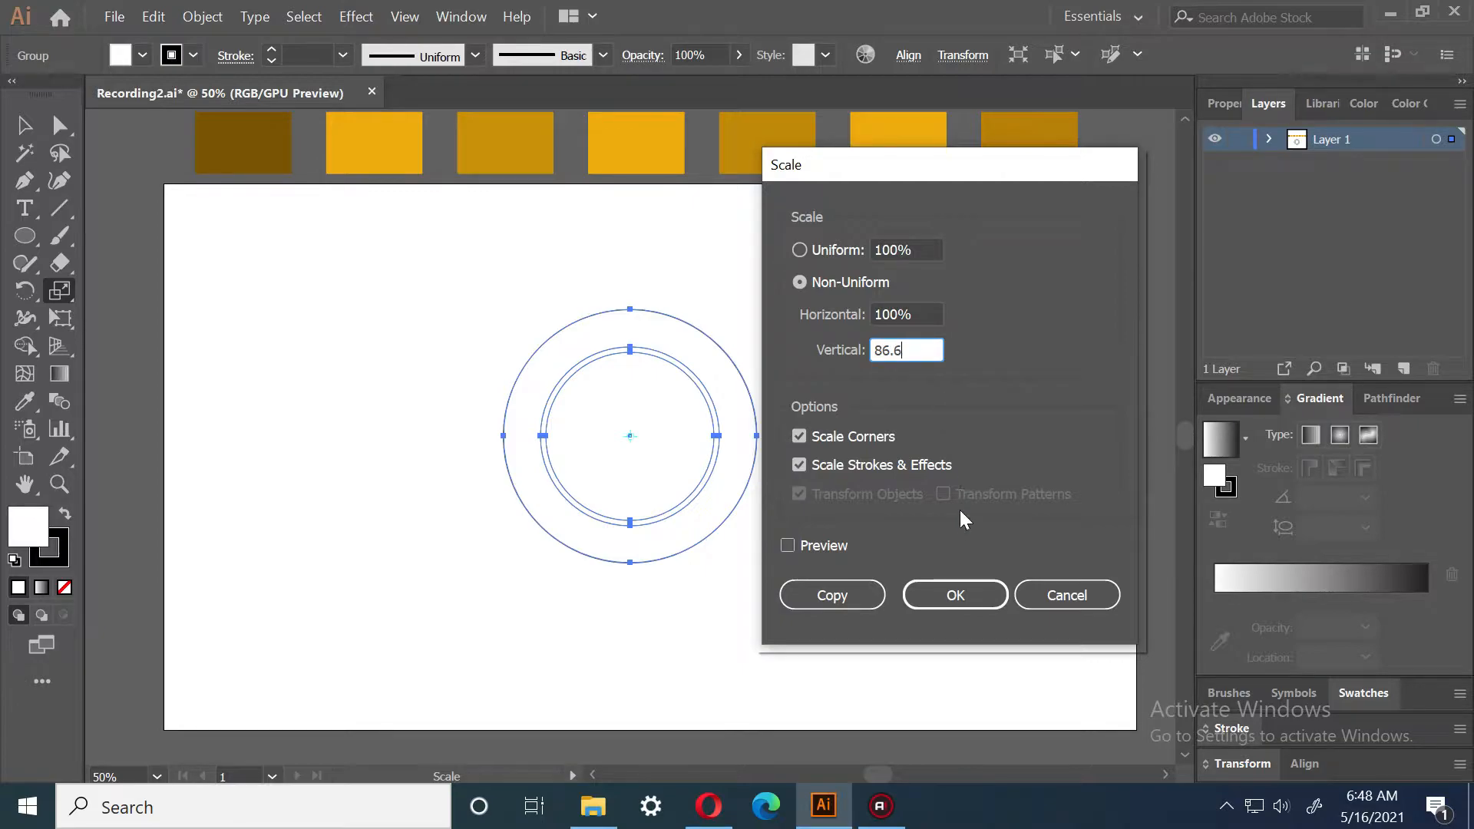
left_click(955, 595)
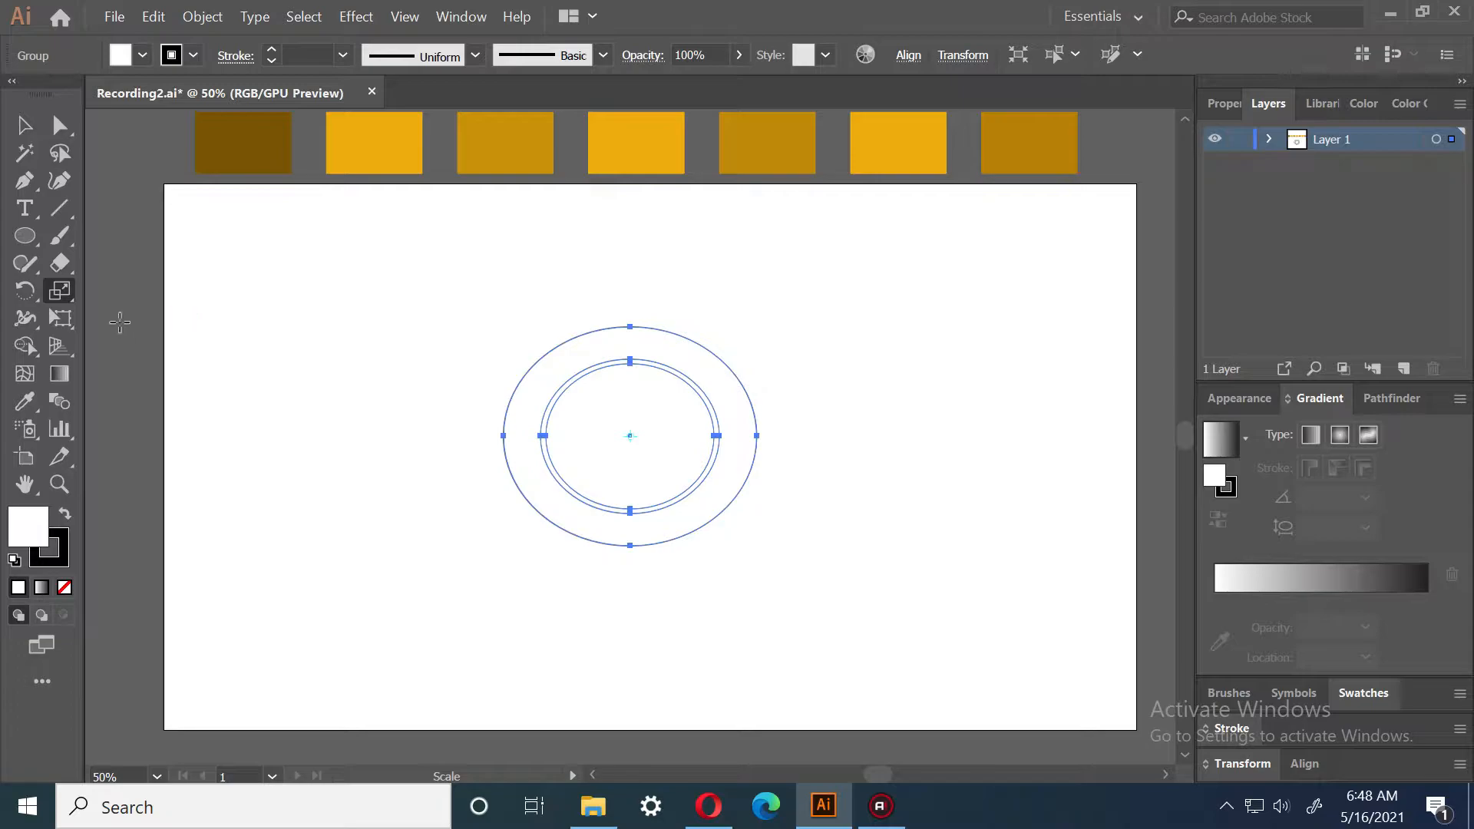
Shear the grouped circles by 30° along the horizontal axis
left_click_drag(65, 287, 128, 327)
double_click(55, 298)
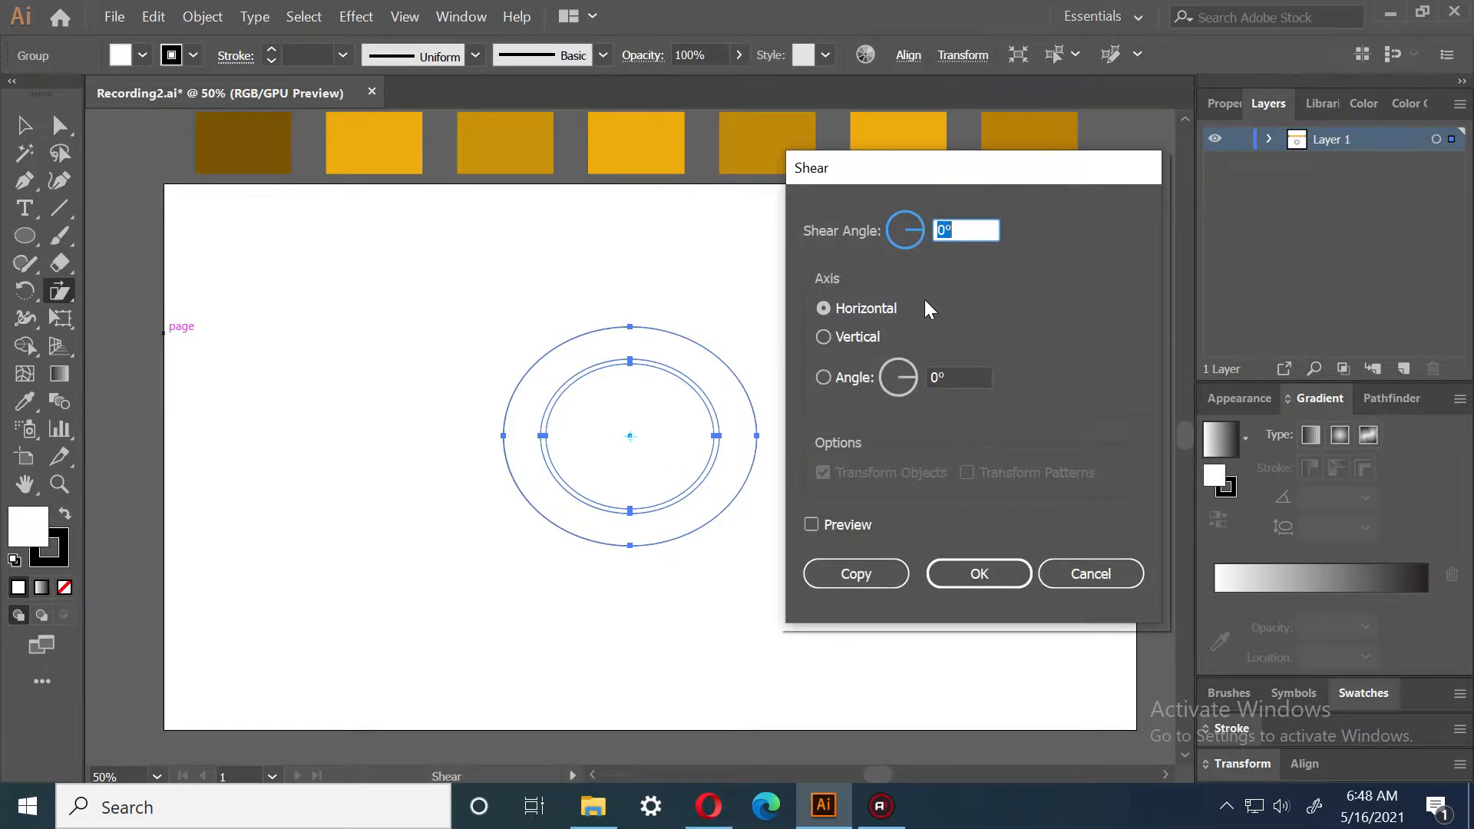
type("30")
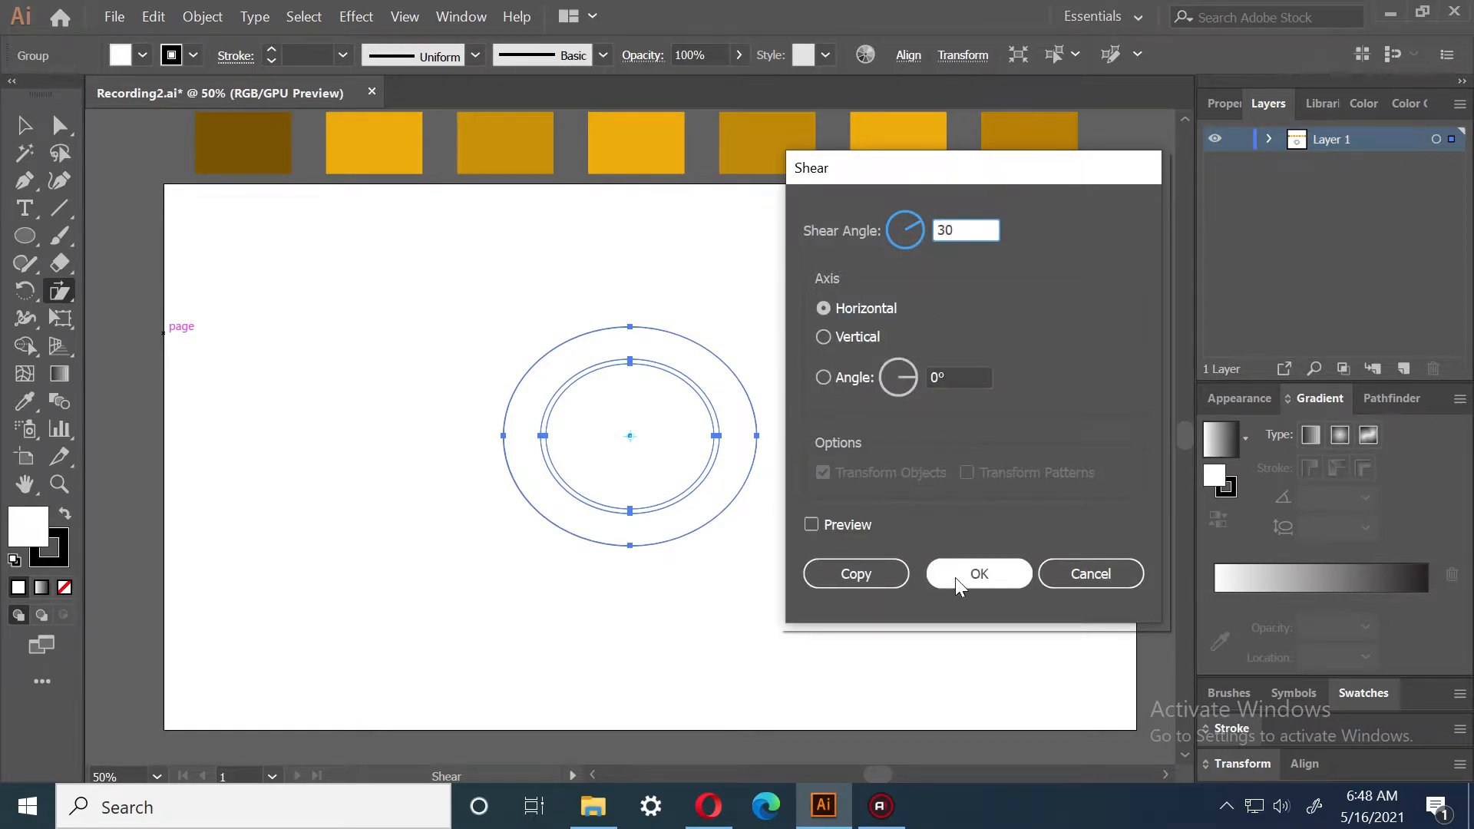
left_click(955, 578)
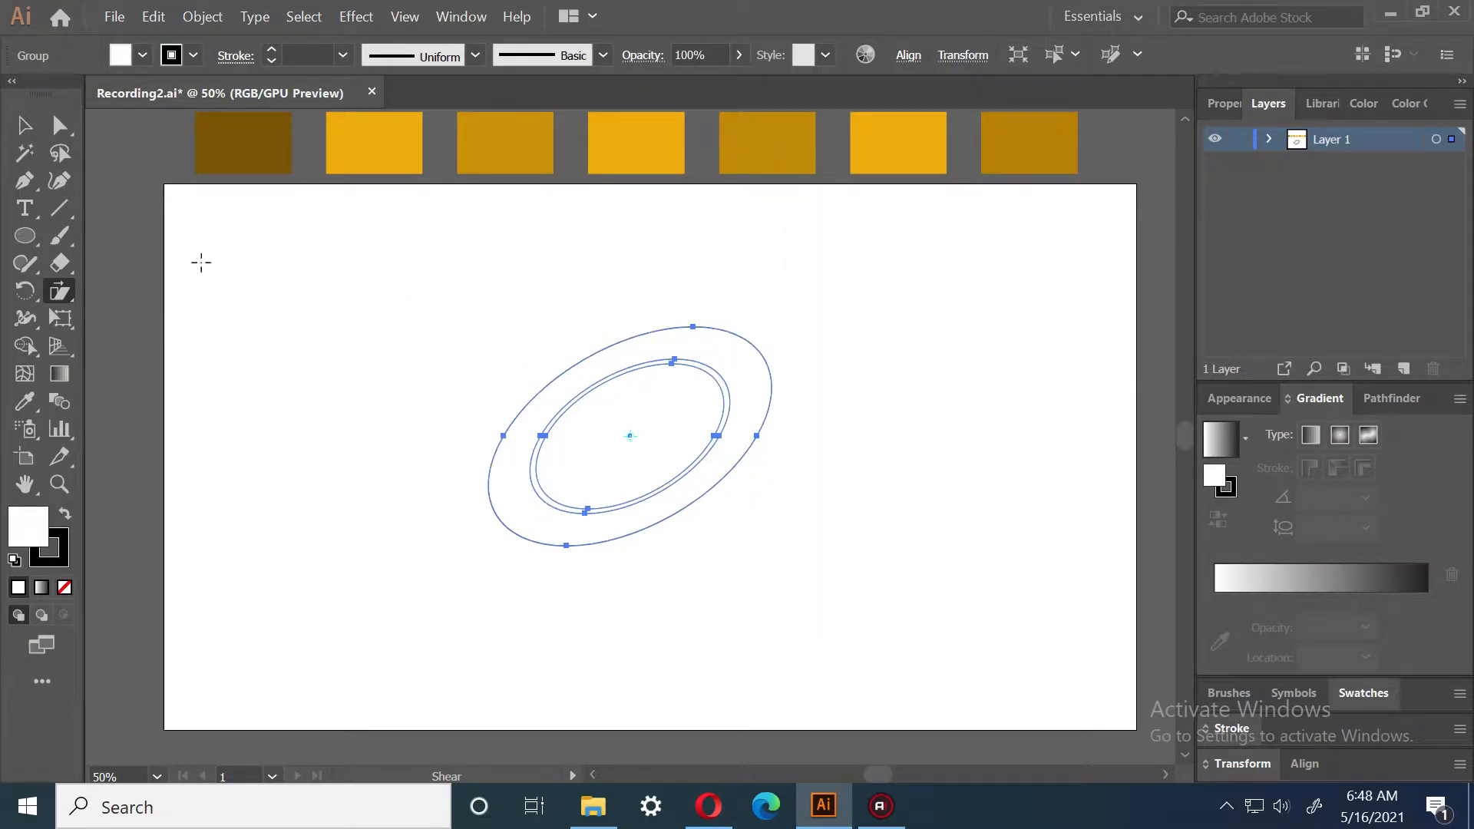
Rotate the sheared group by -30° and deselect it
double_click(22, 295)
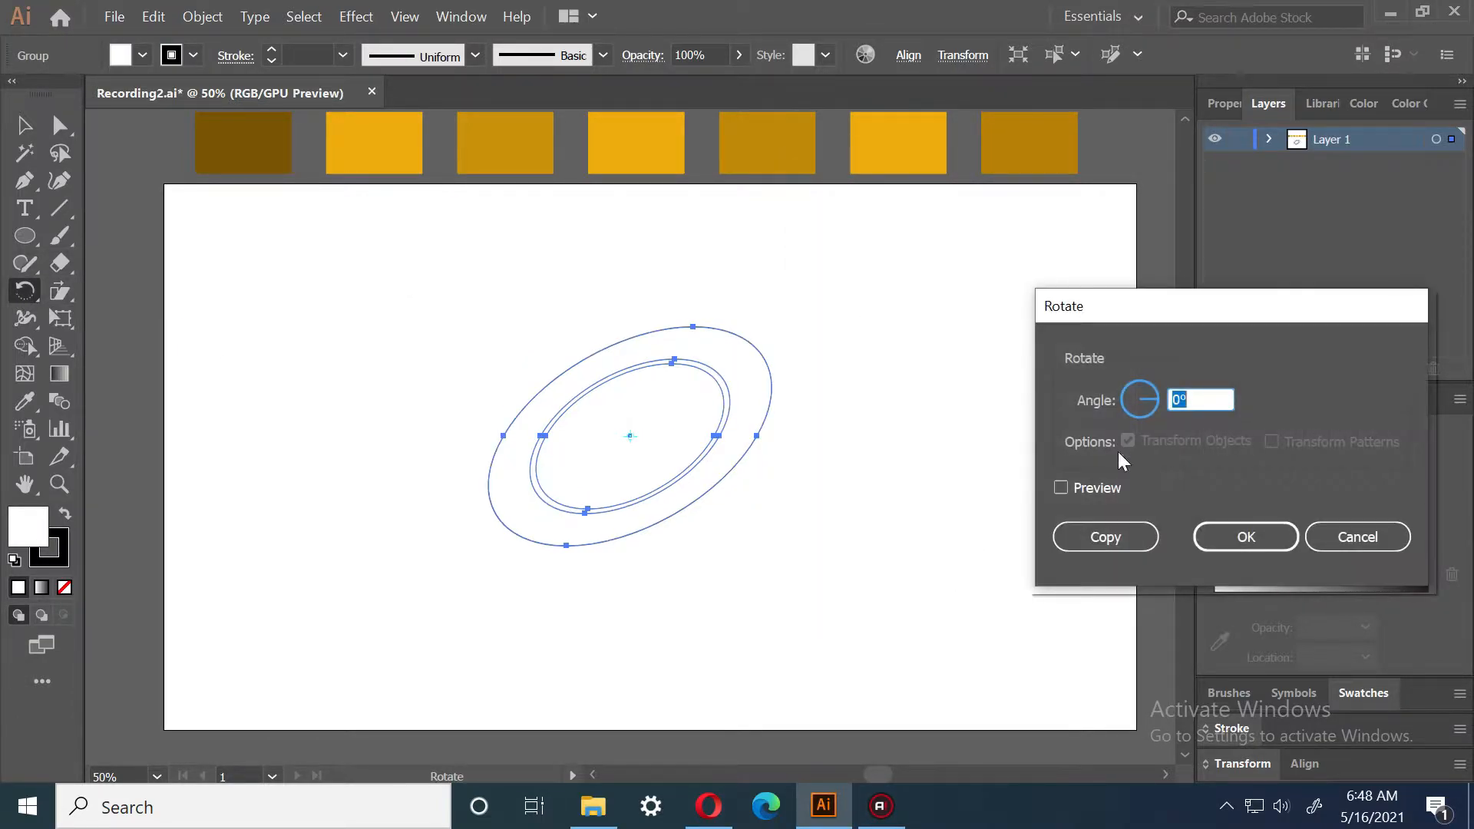
type("-30")
left_click(1245, 537)
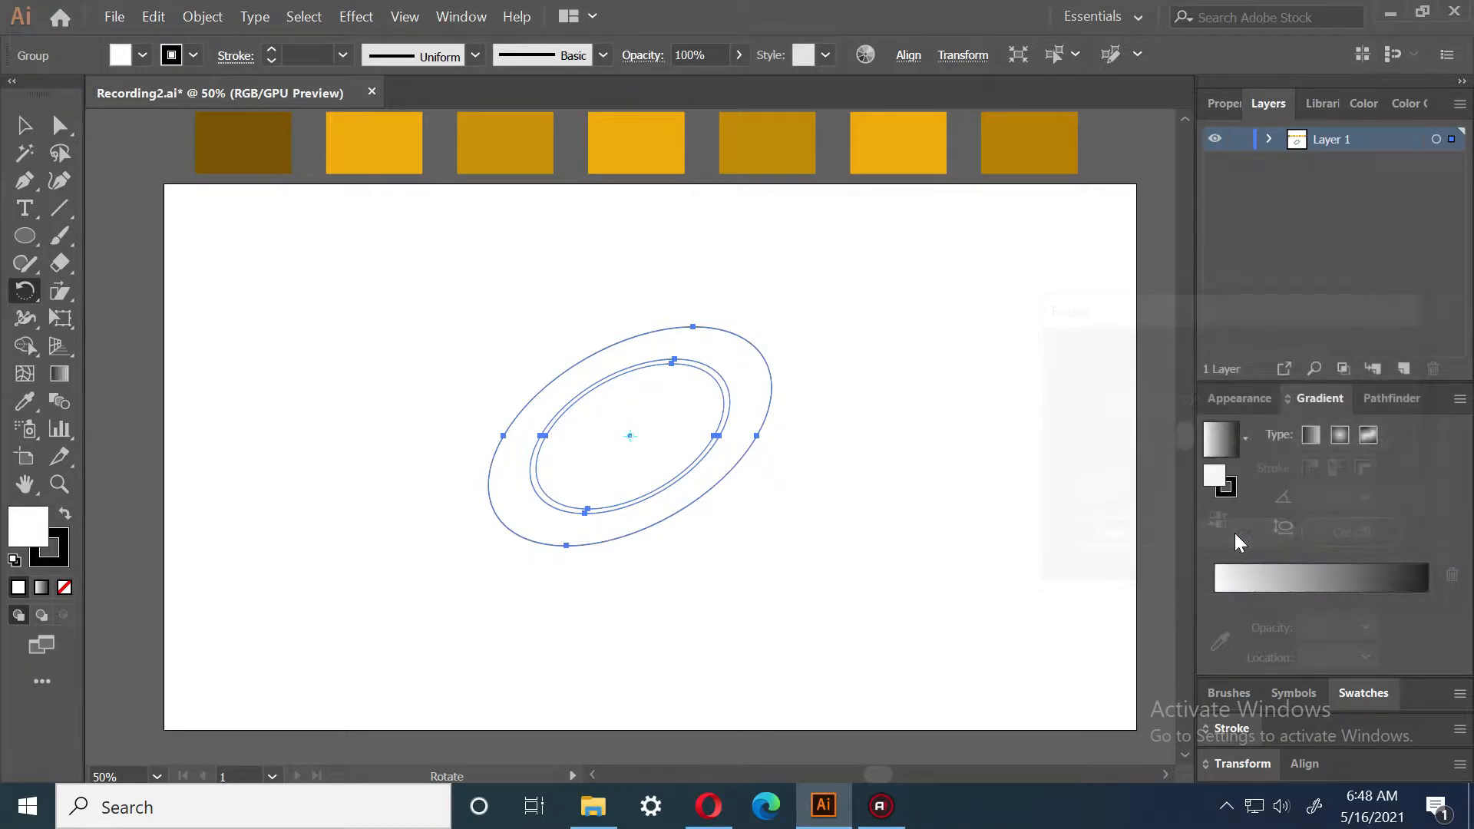
left_click(24, 125)
left_click(447, 347)
Show the rulers, add a horizontal guide and align it vertically with the centre of the ellipse group
right_click(904, 286)
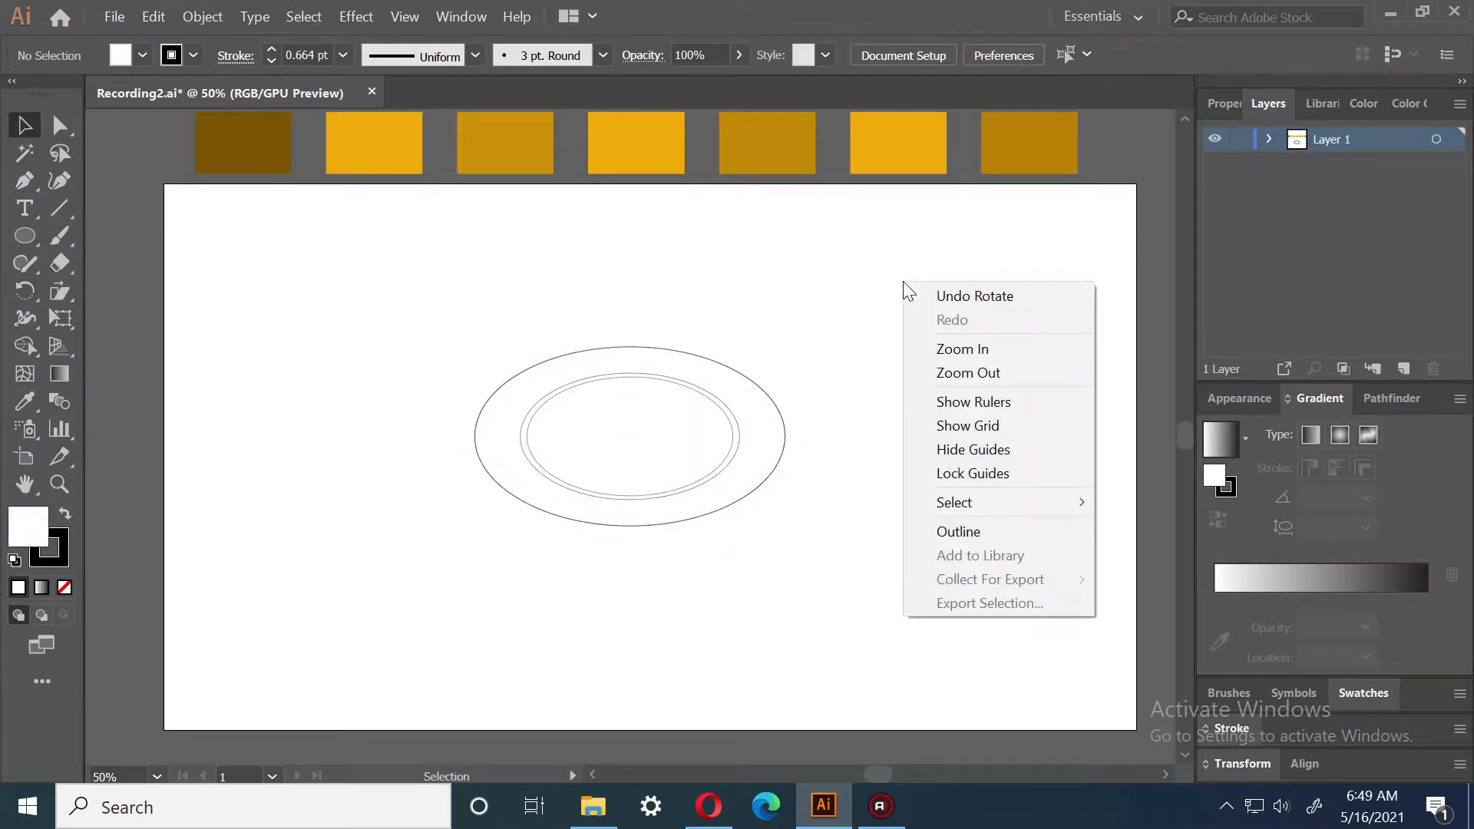
left_click(972, 403)
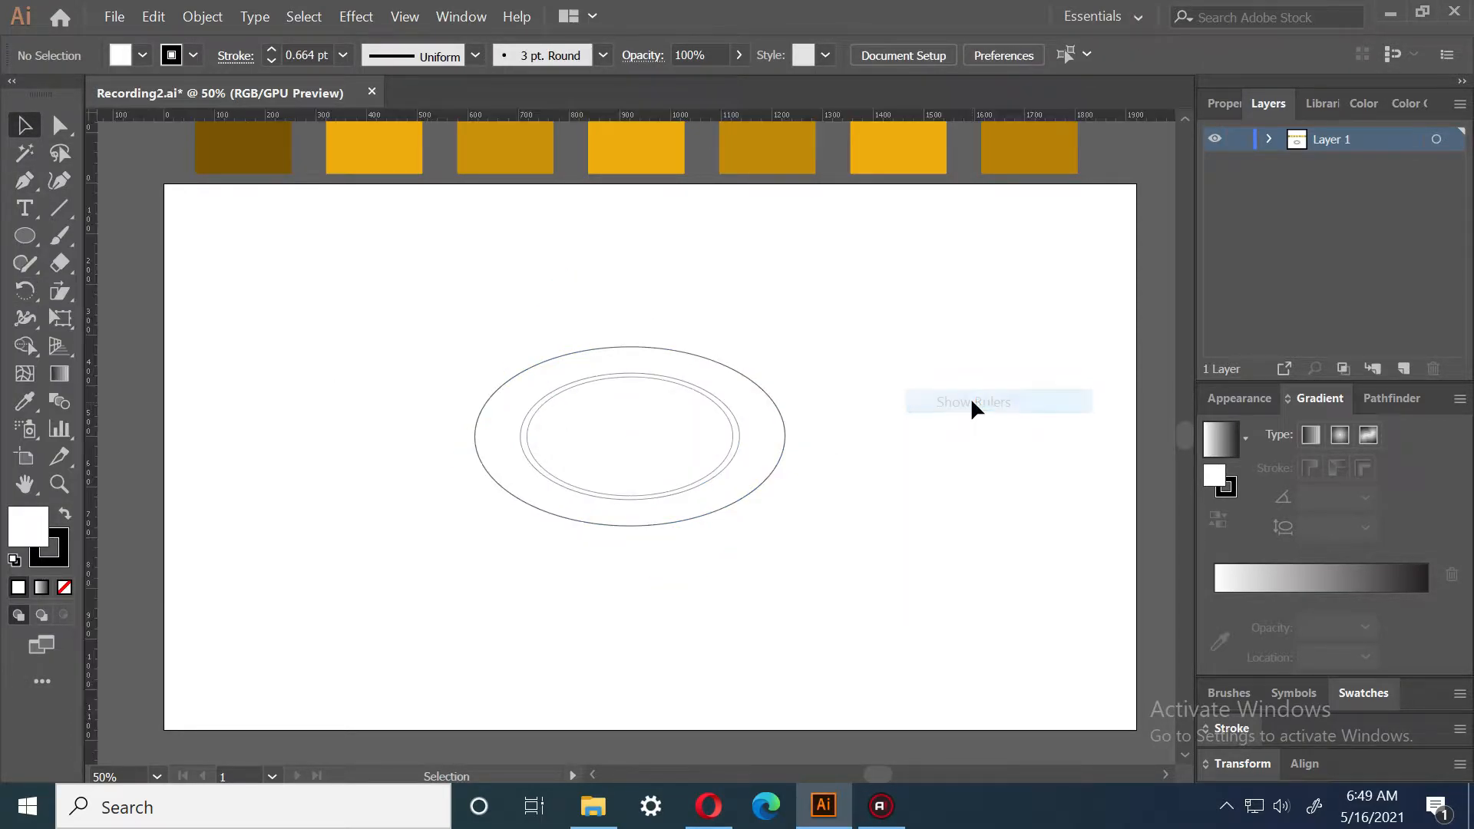
left_click_drag(809, 116, 812, 343)
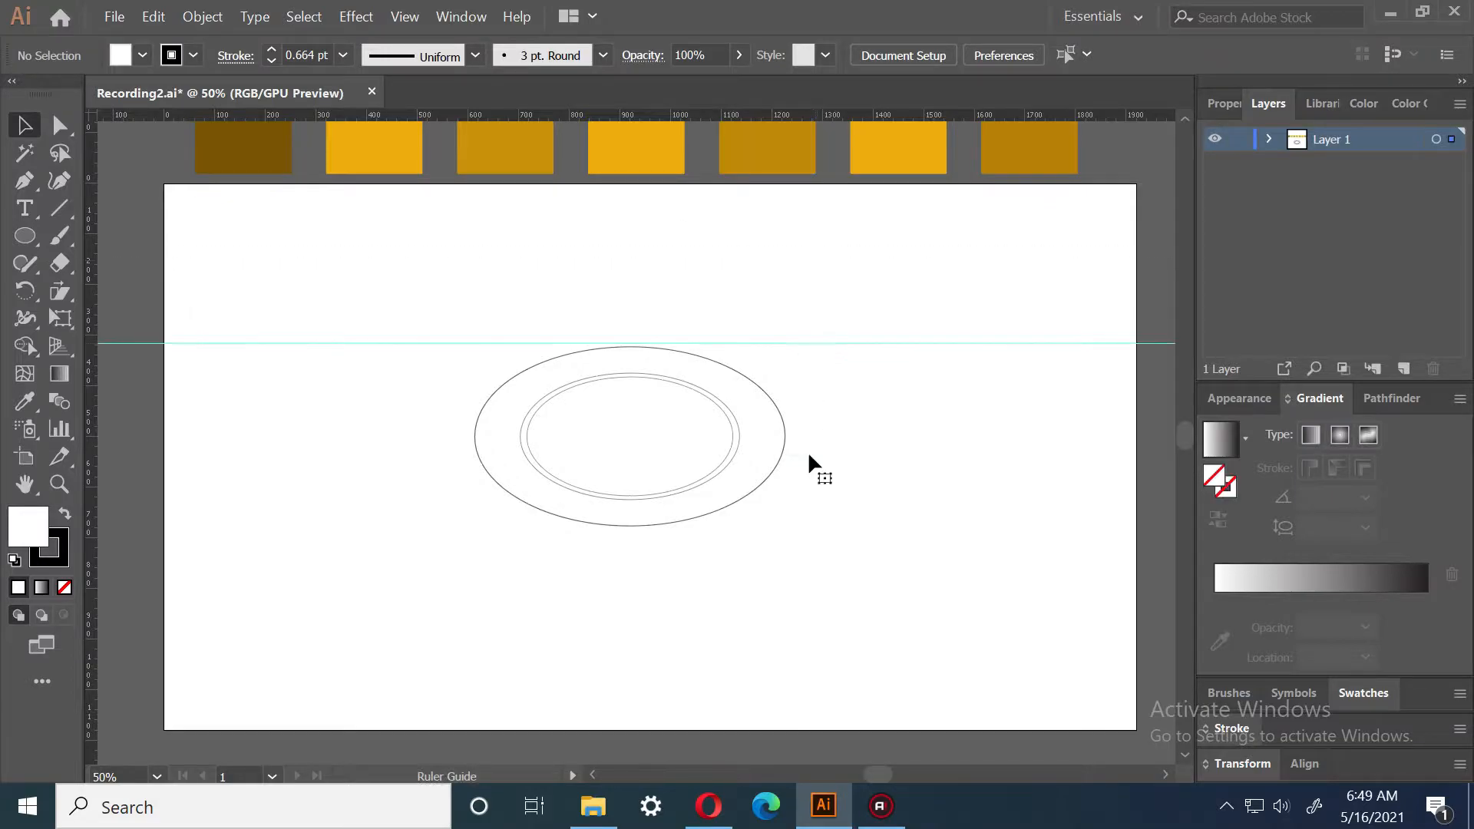
left_click_drag(813, 612, 635, 344)
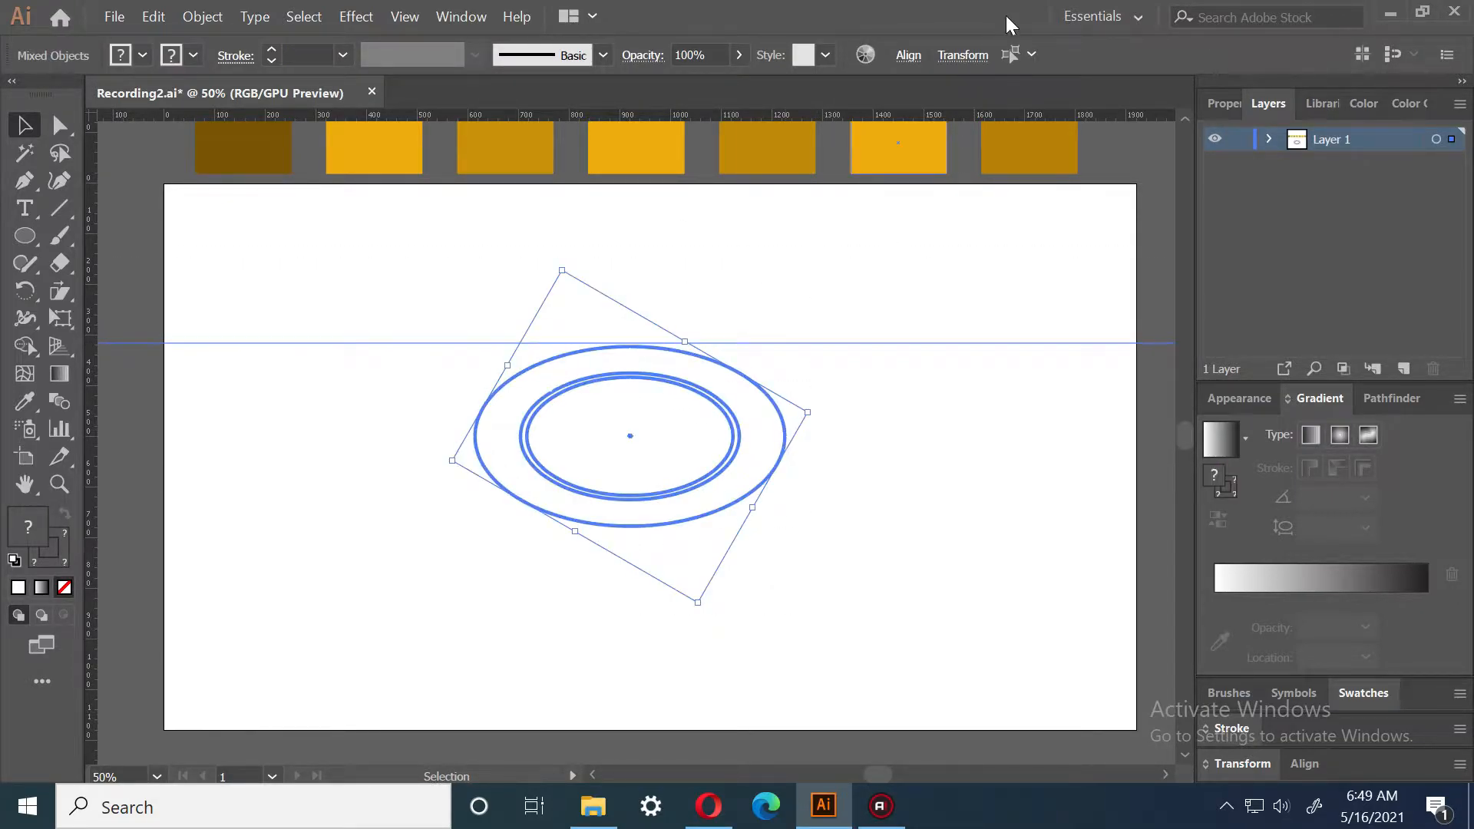
left_click(907, 57)
left_click(859, 119)
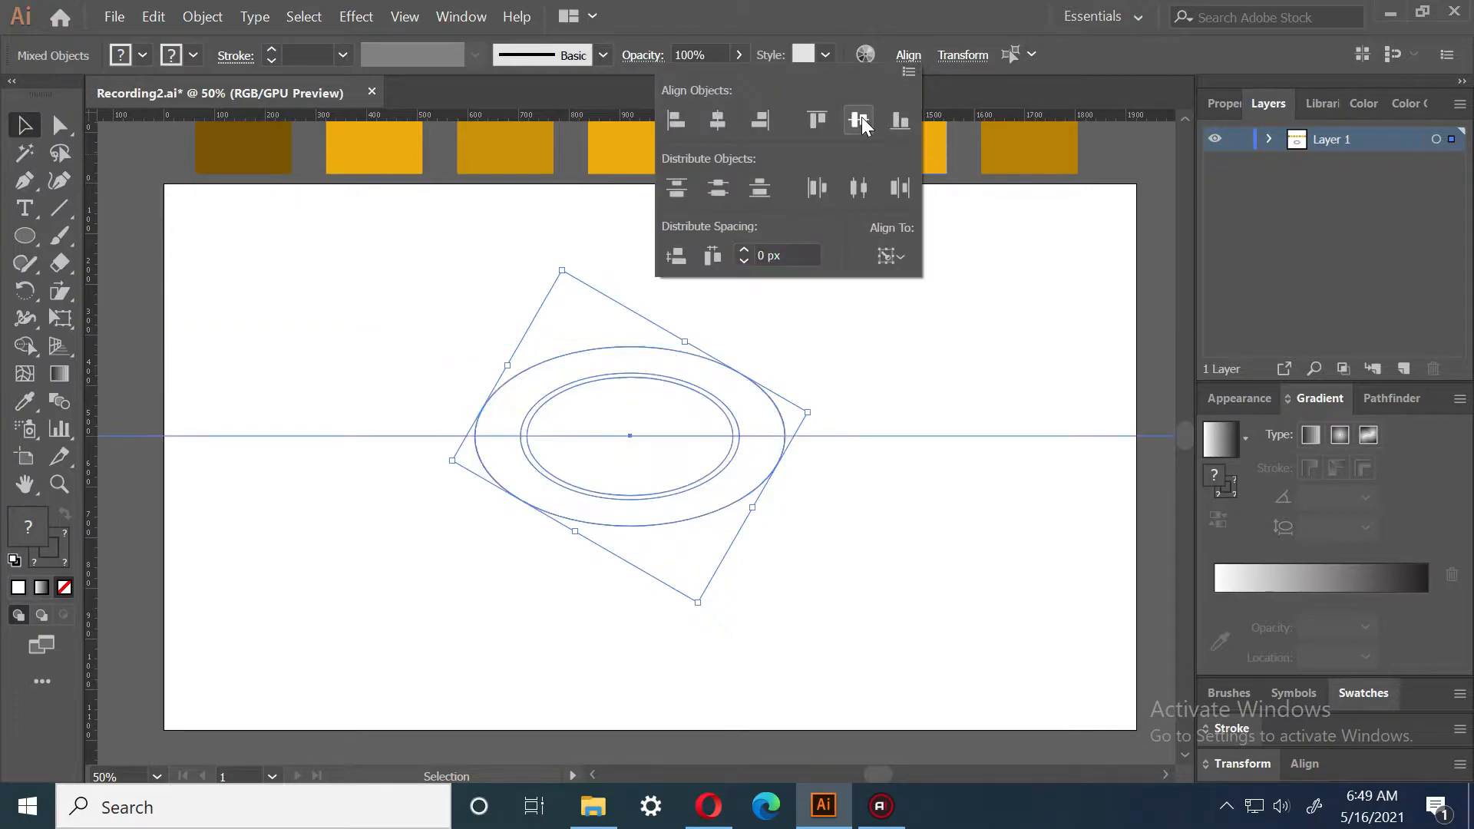
left_click(943, 542)
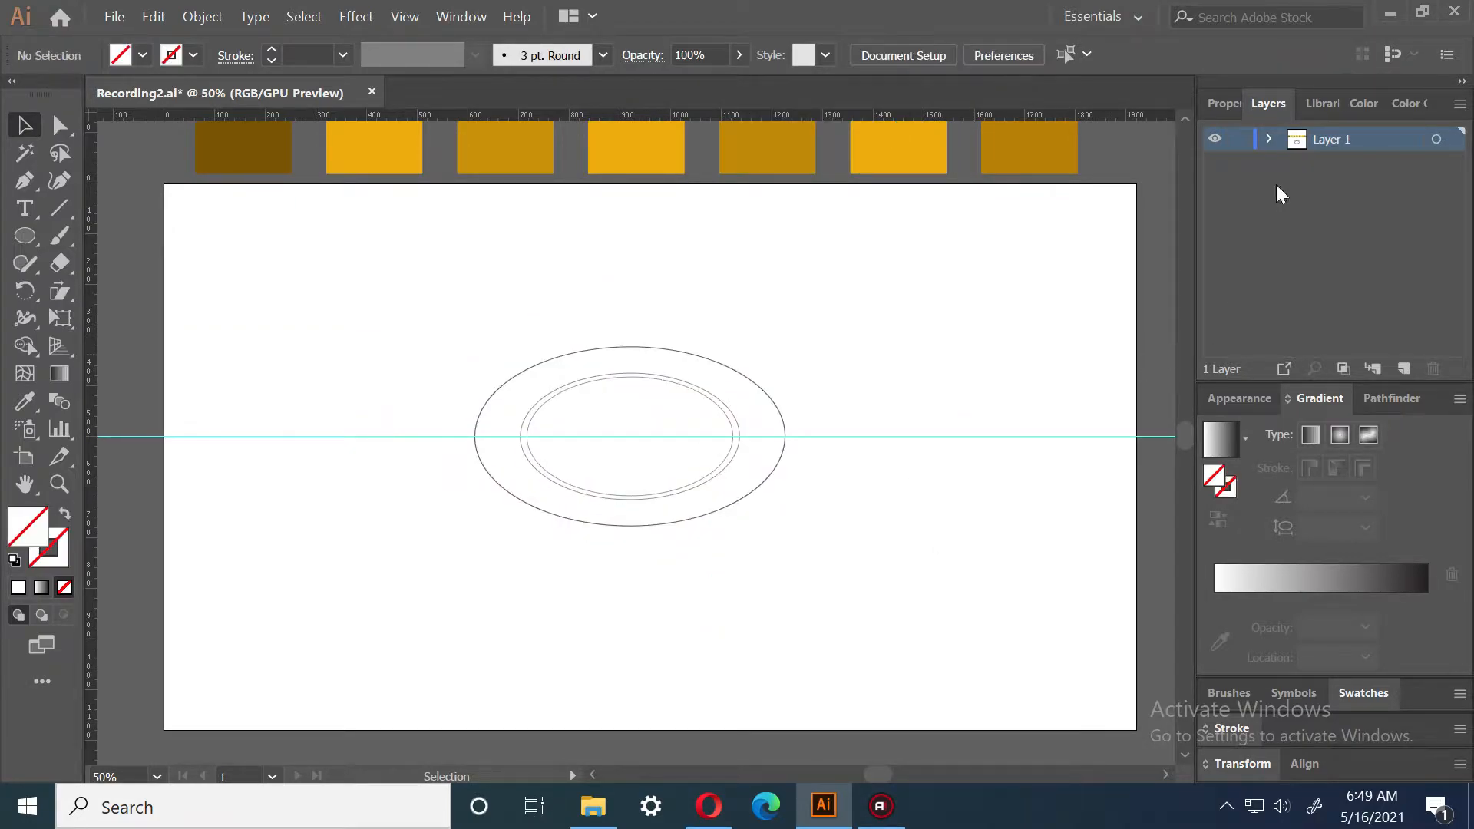
Switch Layer 1 to outline view and clear the selection
left_click(1215, 141, "ctrl")
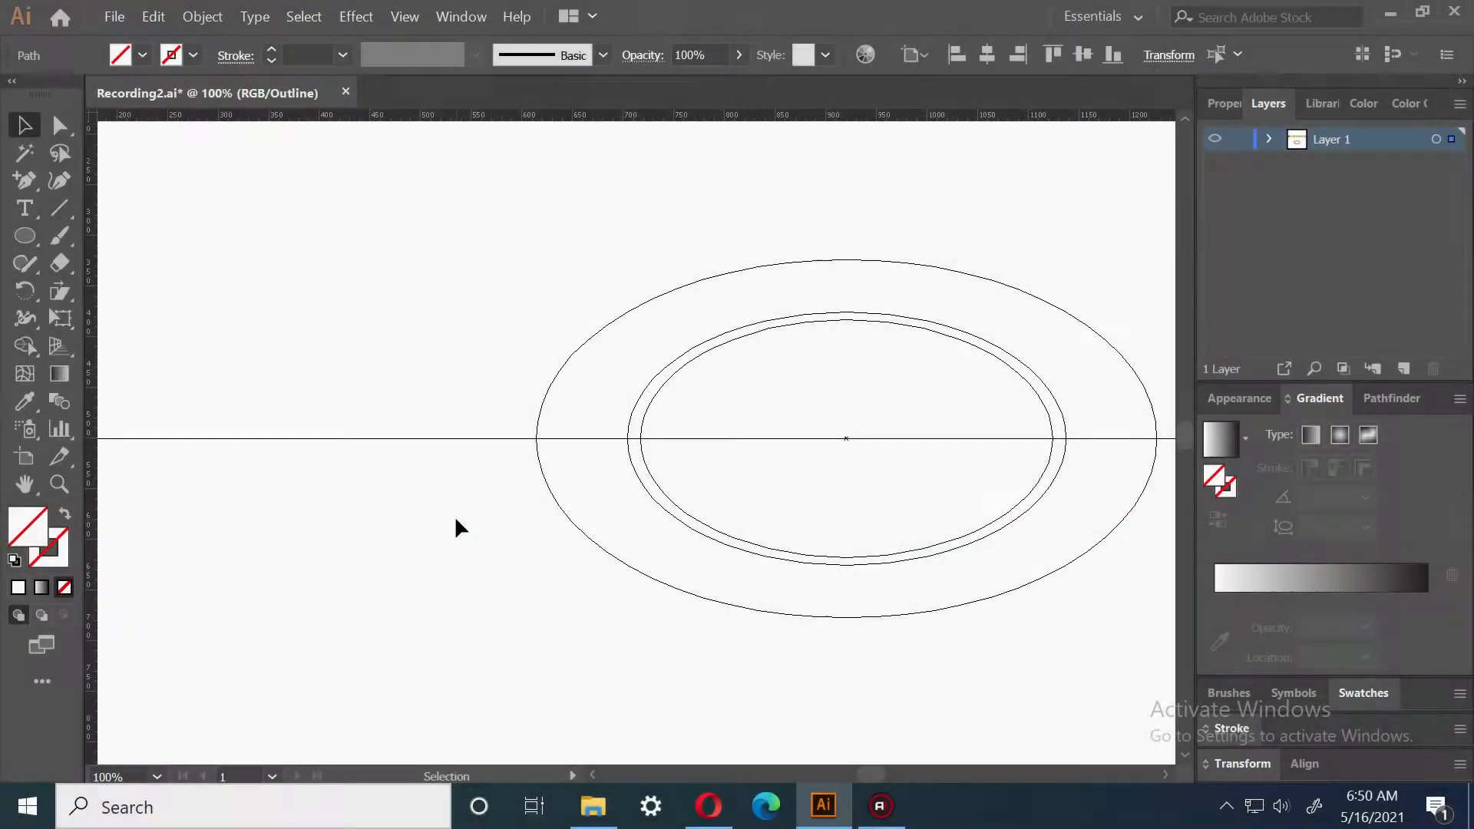
key("a")
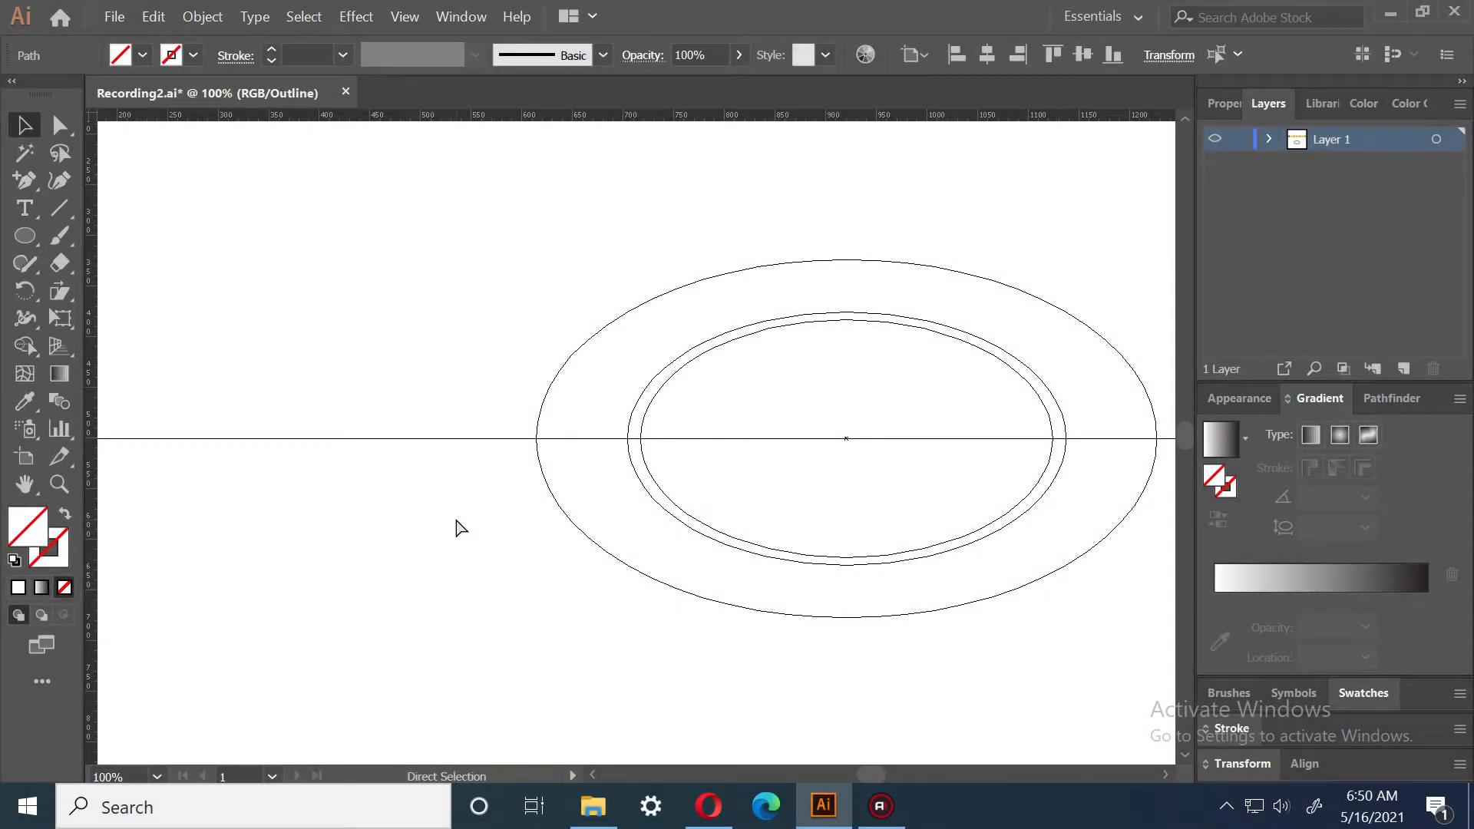
key("v")
left_click(465, 463)
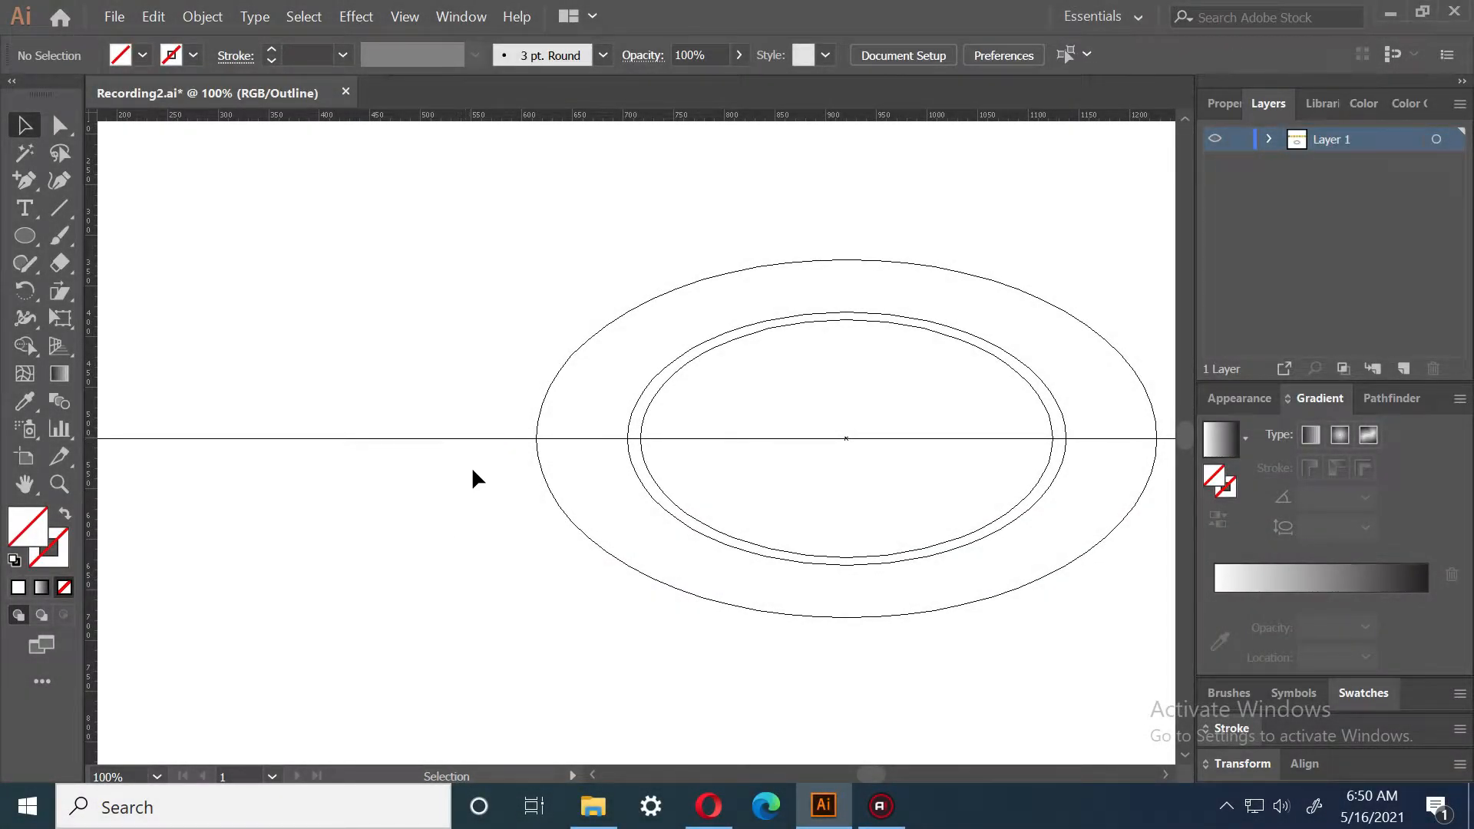
Add an anchor point exactly where the left side of the outermost ellipse crosses the horizontal guide
left_click(58, 483)
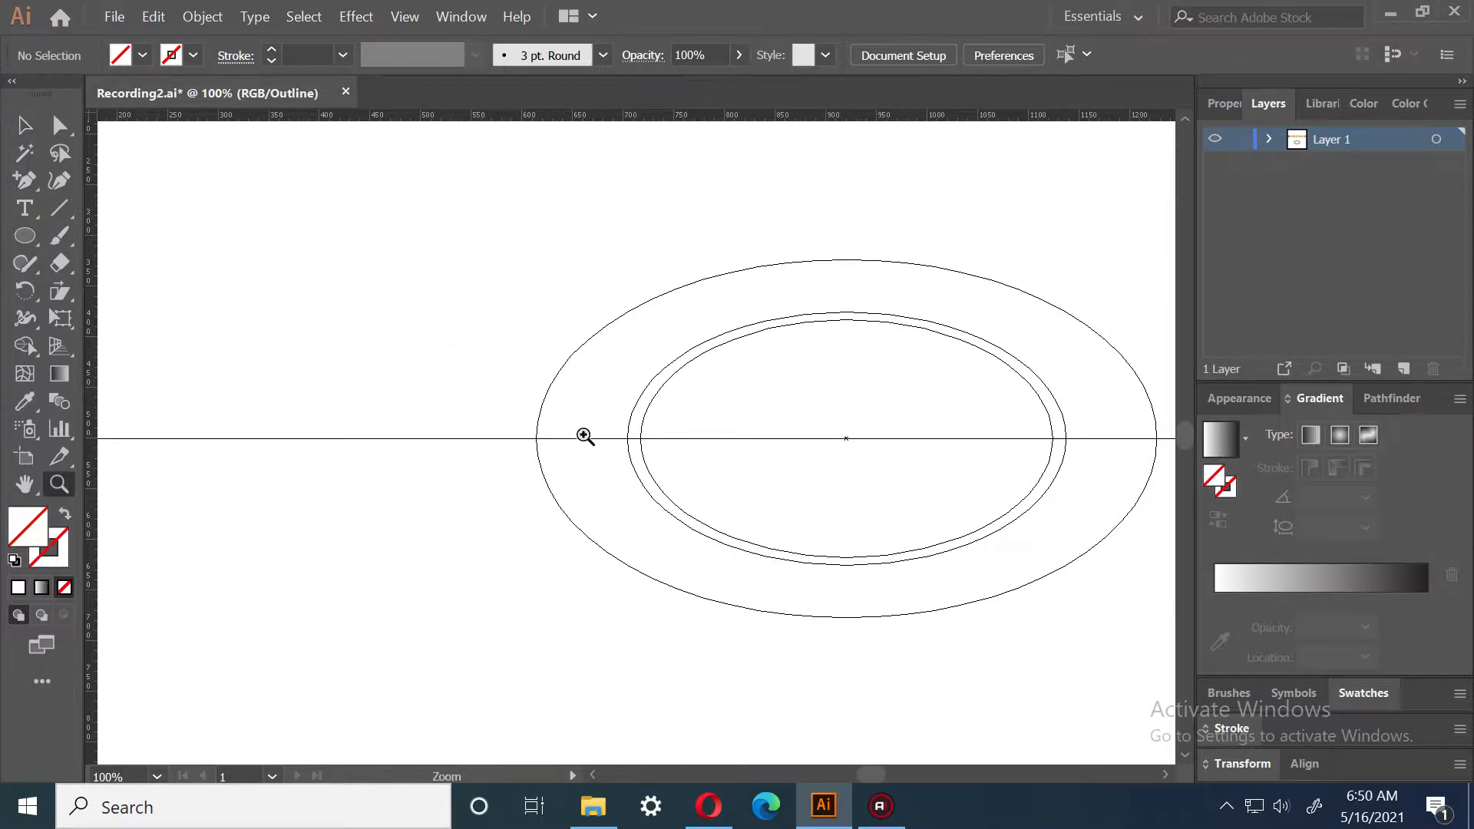
left_click_drag(519, 429, 572, 458)
left_click_drag(439, 363, 525, 436)
left_click_drag(509, 504, 657, 637)
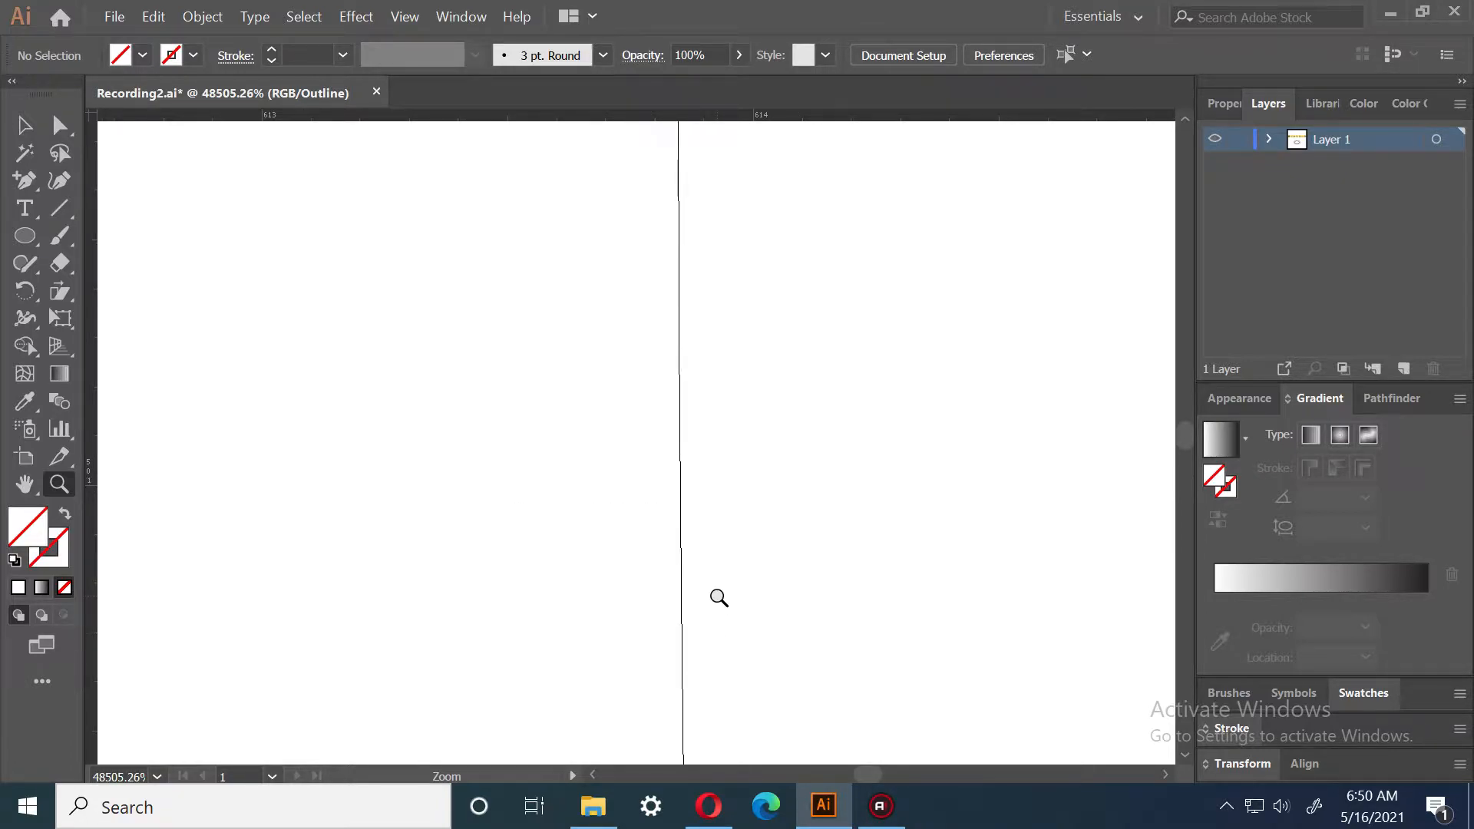
left_click(19, 129)
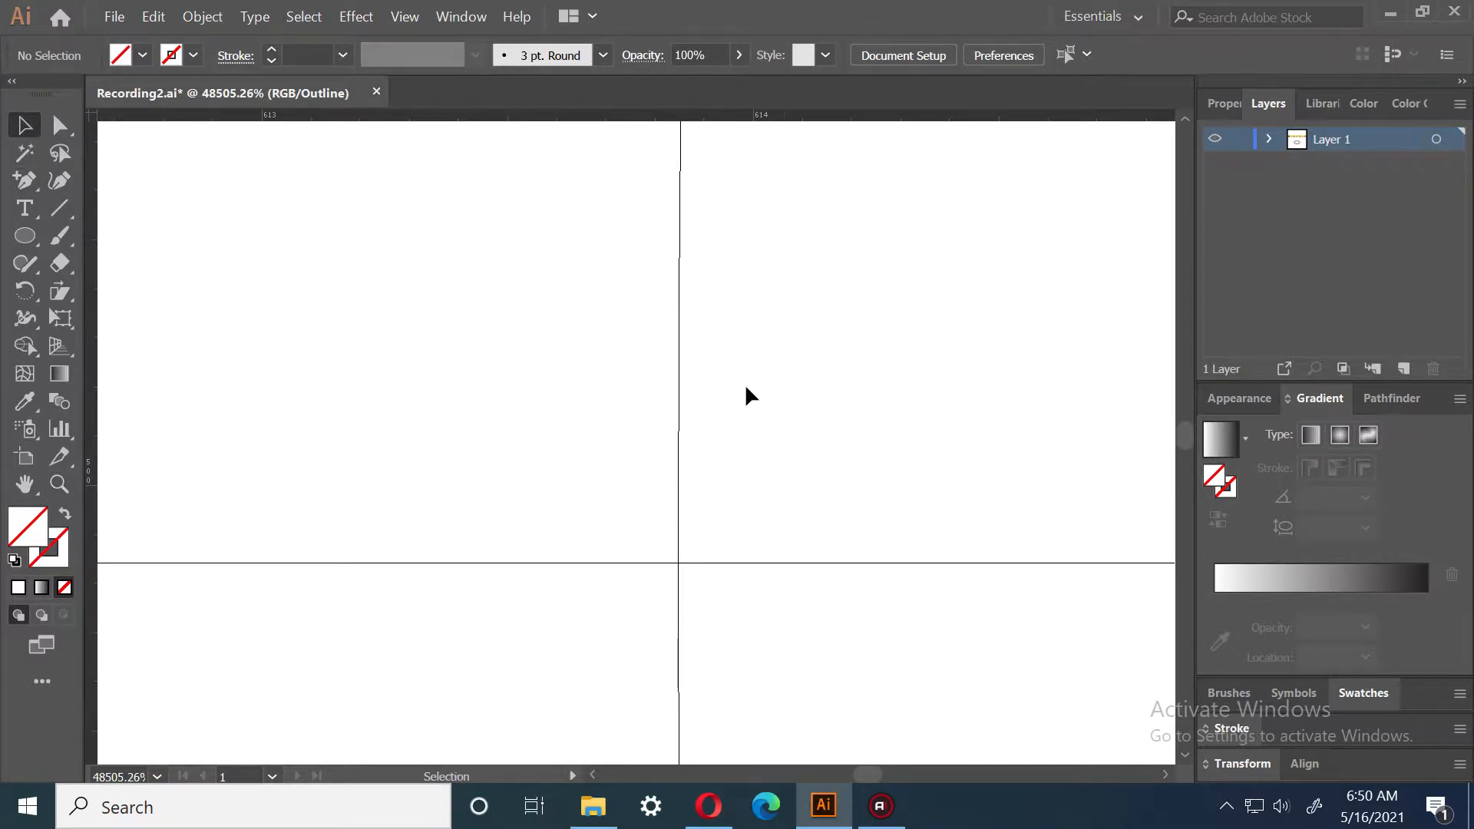
left_click(679, 393)
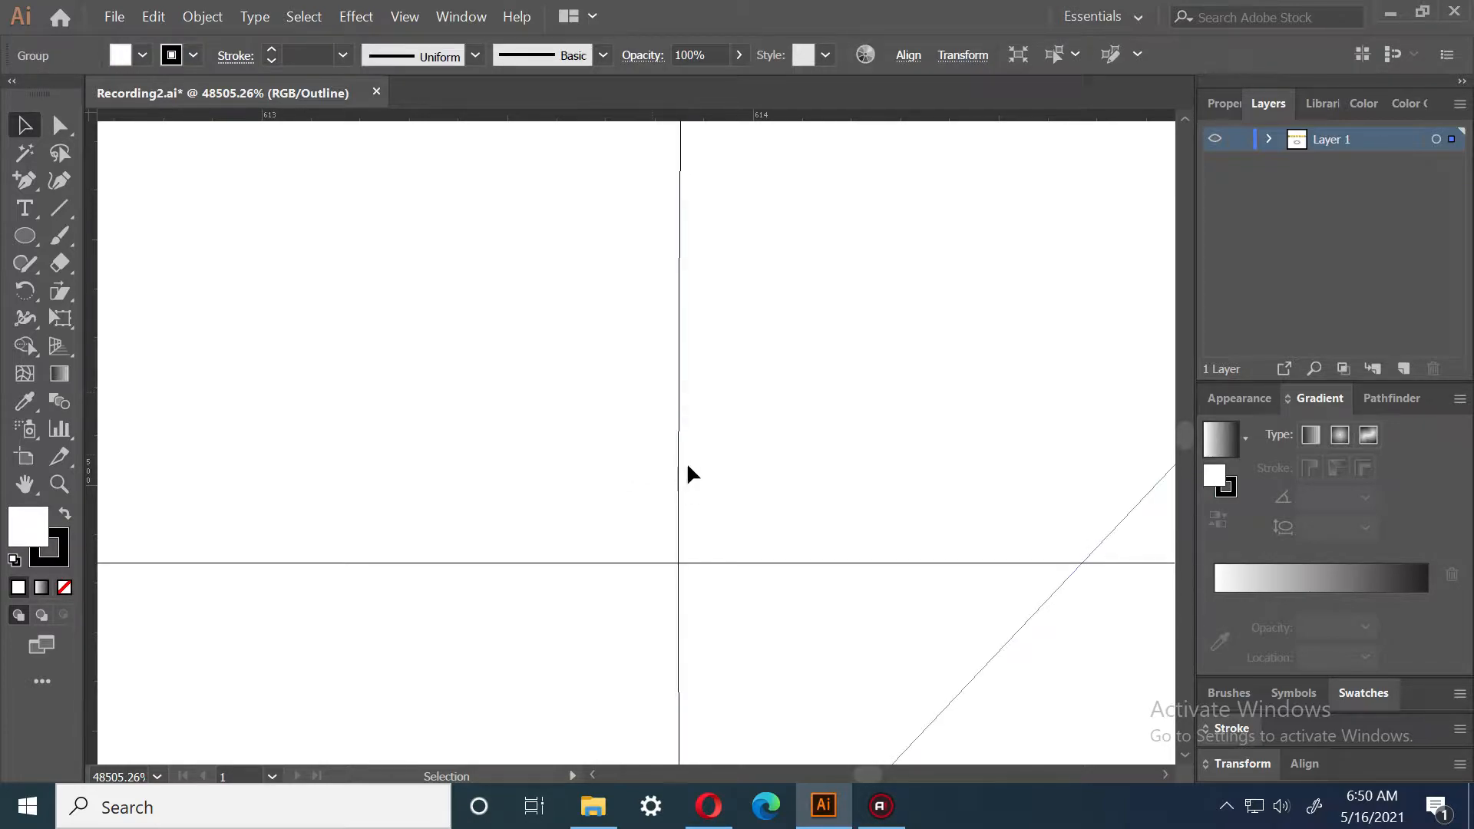
left_click(35, 177)
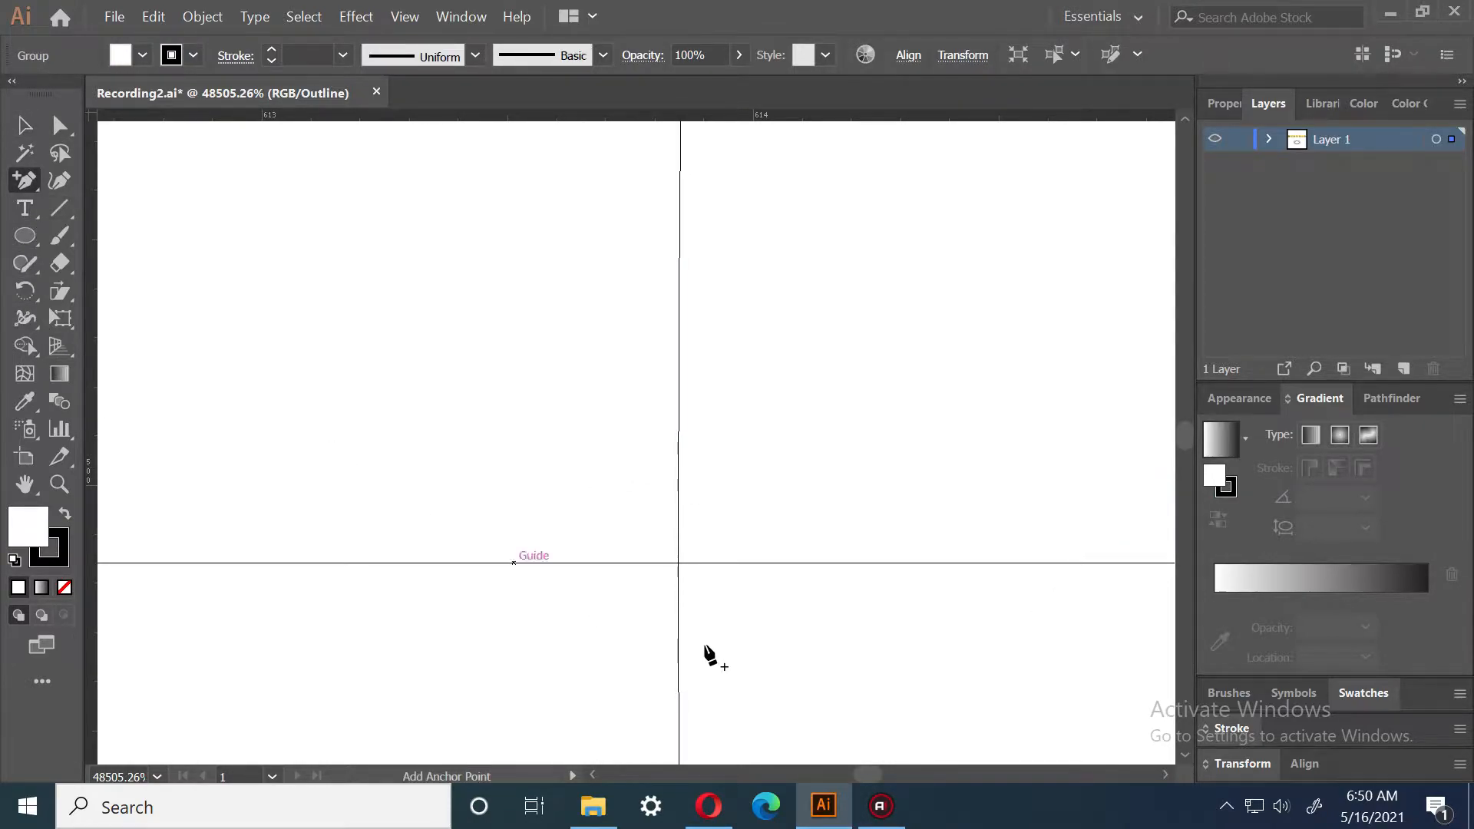
left_click(678, 563)
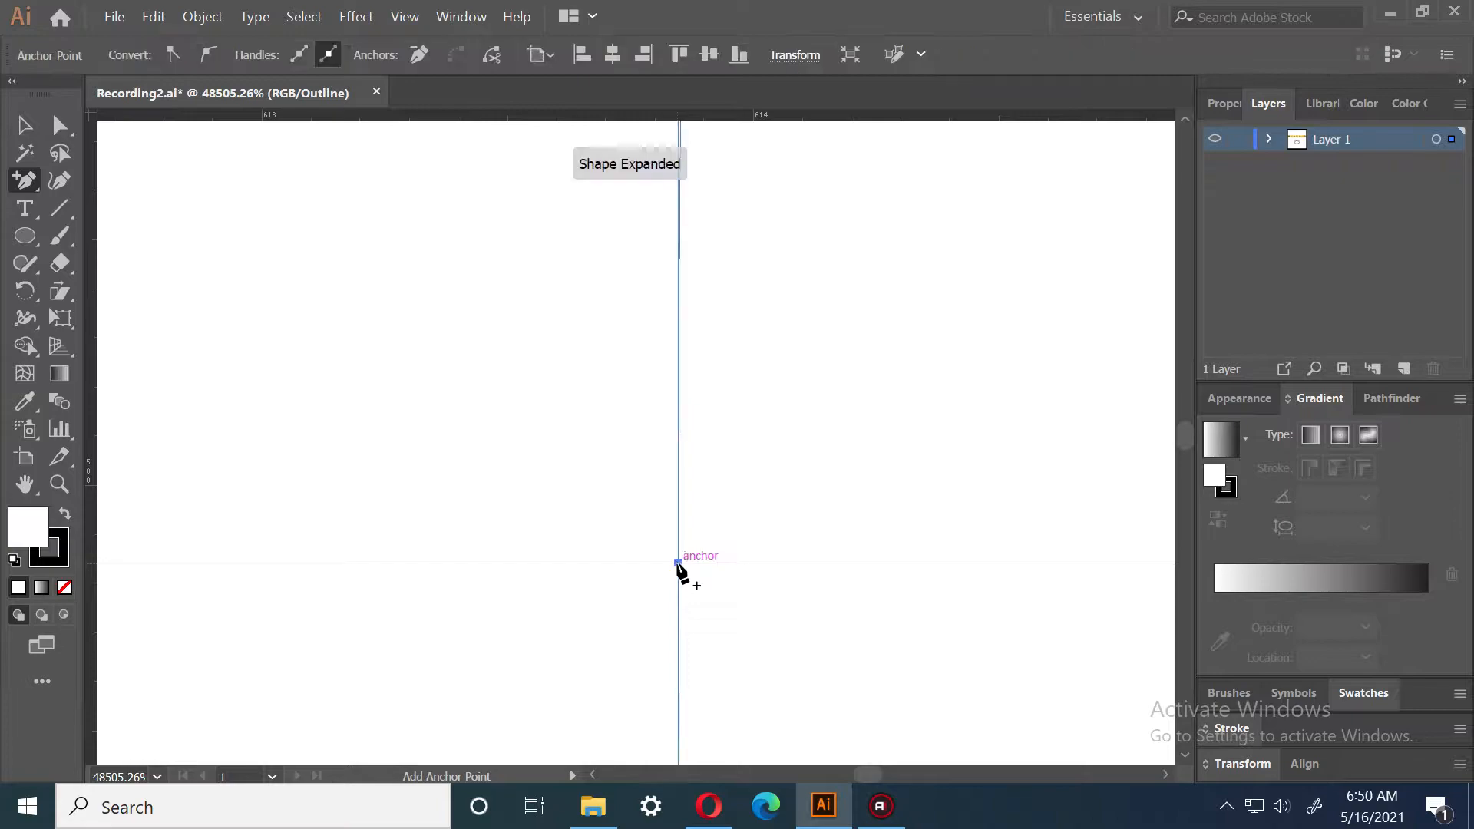
Try shifting the new anchor point slightly left and undo the move
key("a")
left_click(451, 451)
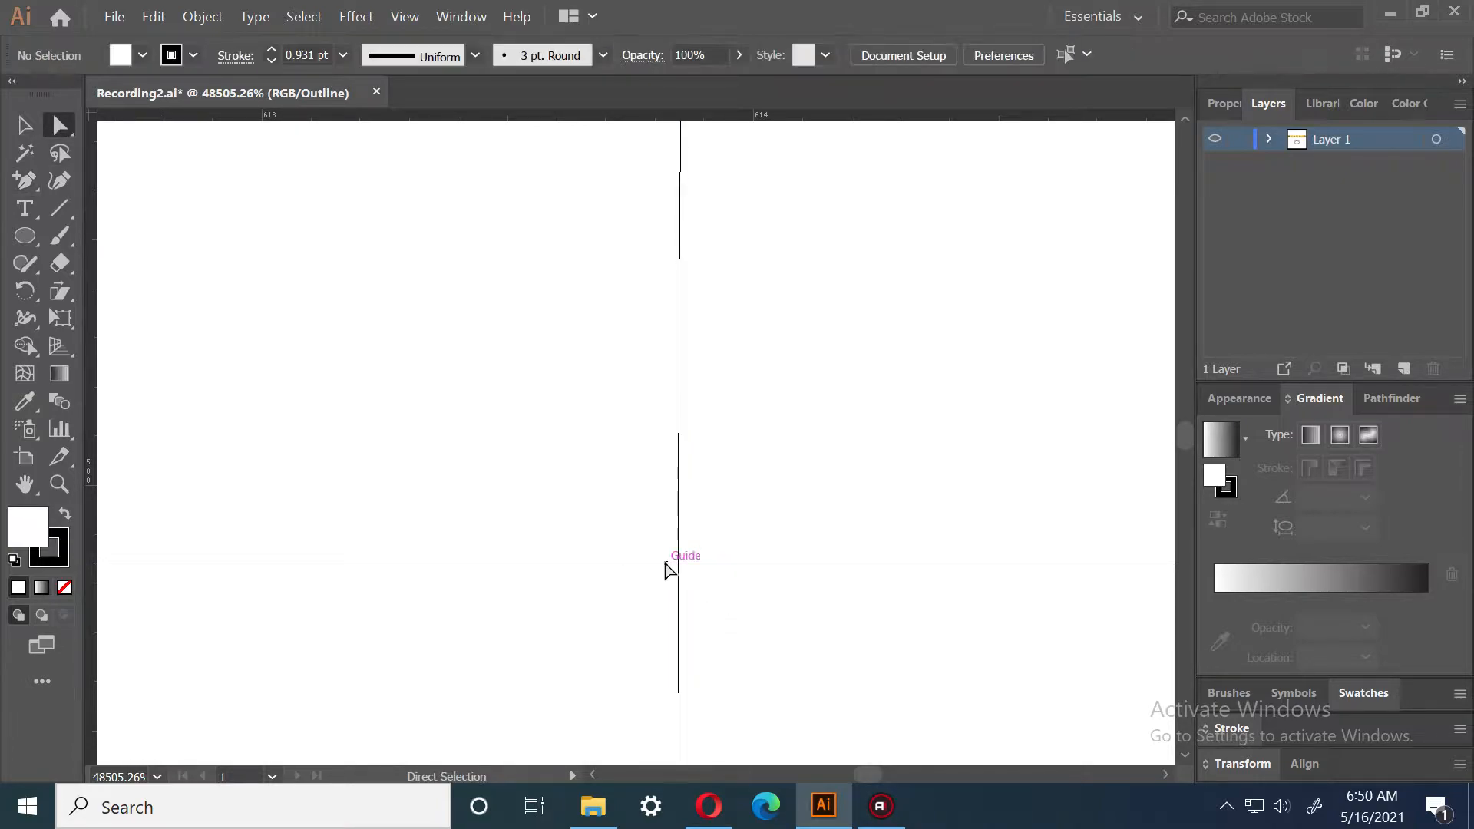
left_click_drag(678, 568, 600, 574)
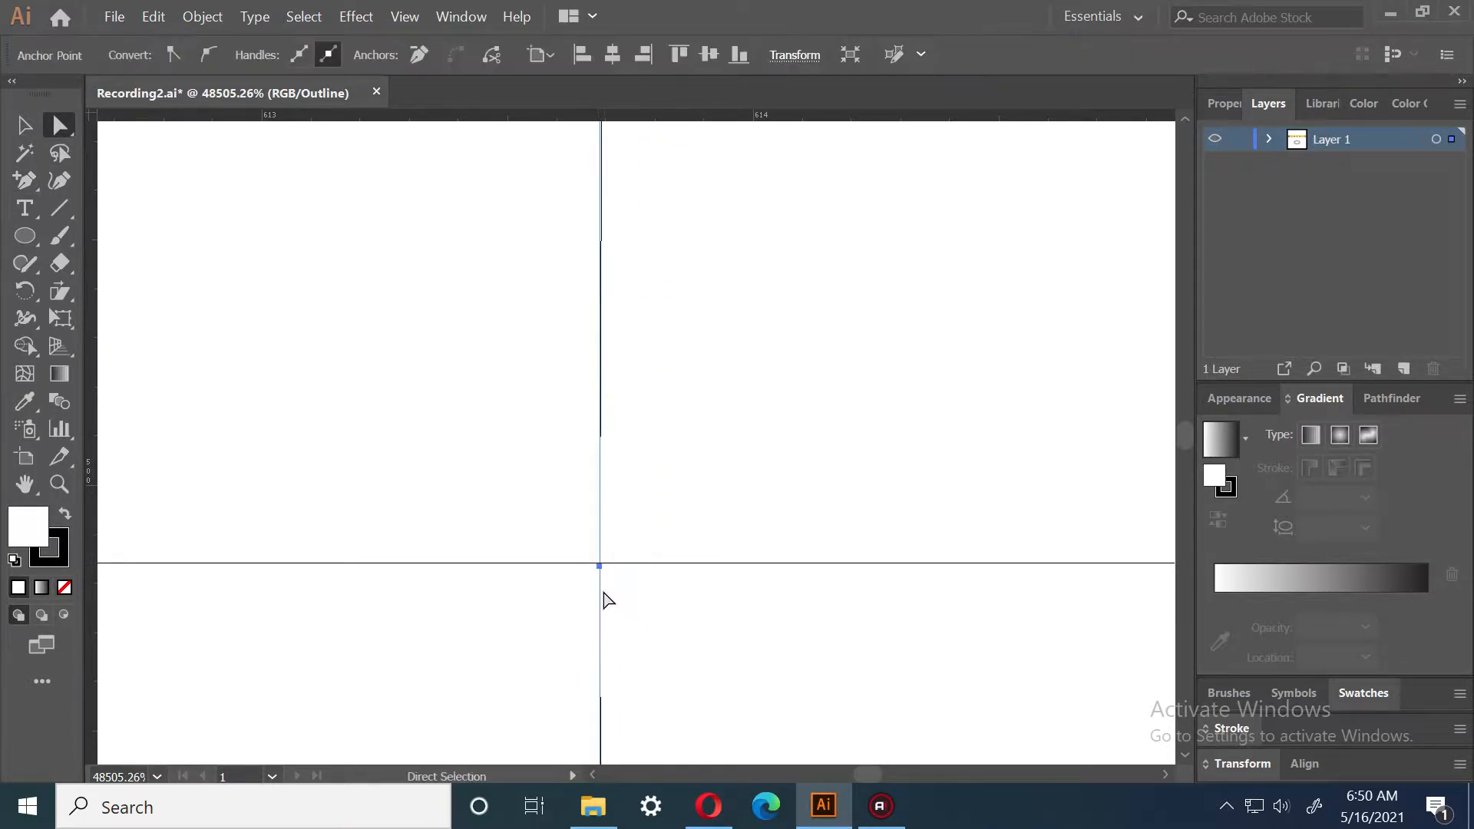
key("ctrl+z")
Add an anchor point where the right side of the outermost ellipse crosses the horizontal guide, and clear the selection
left_click(59, 485)
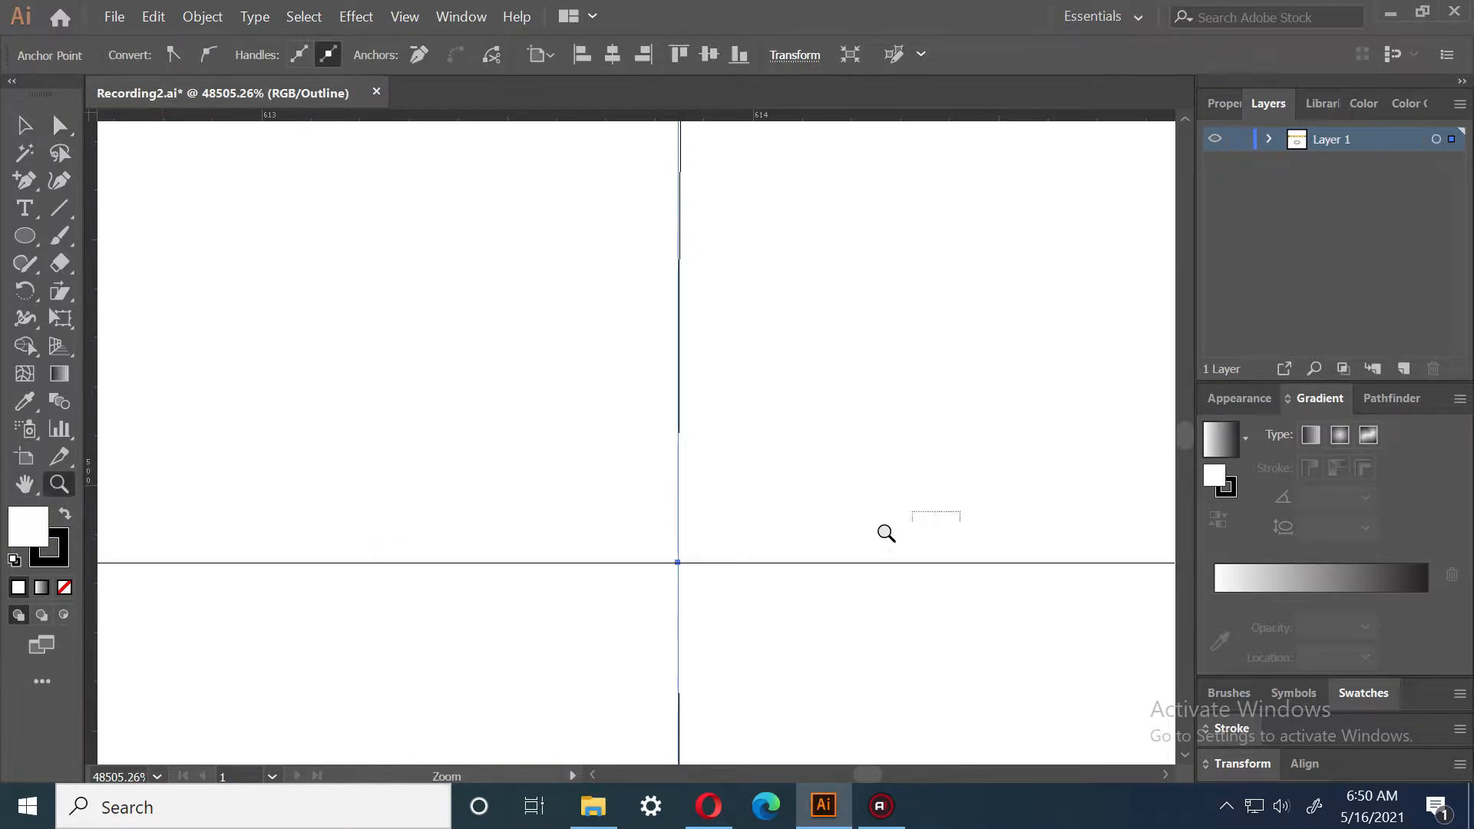
left_click(699, 595, "alt")
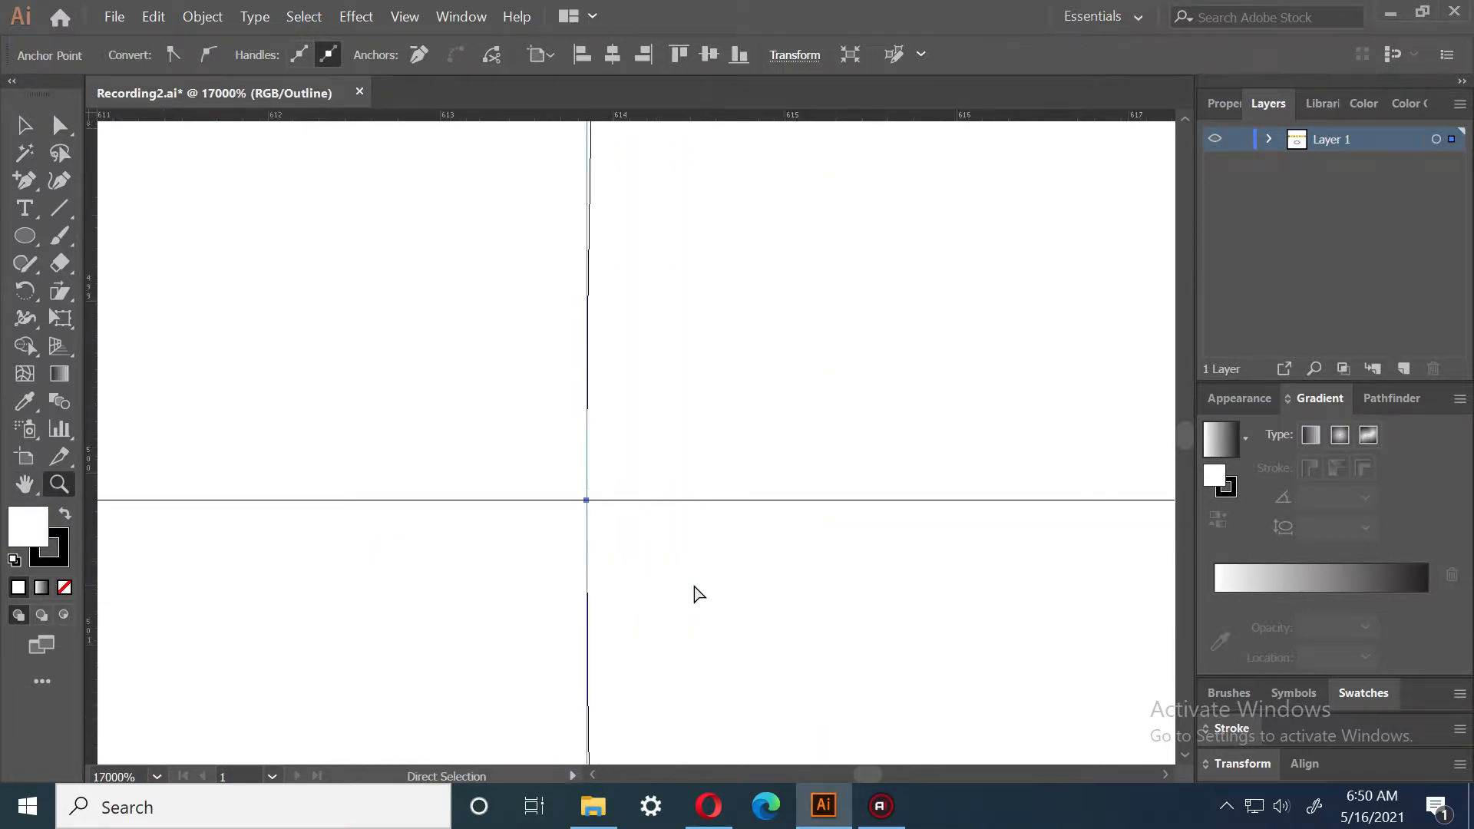
left_click(699, 595, "alt")
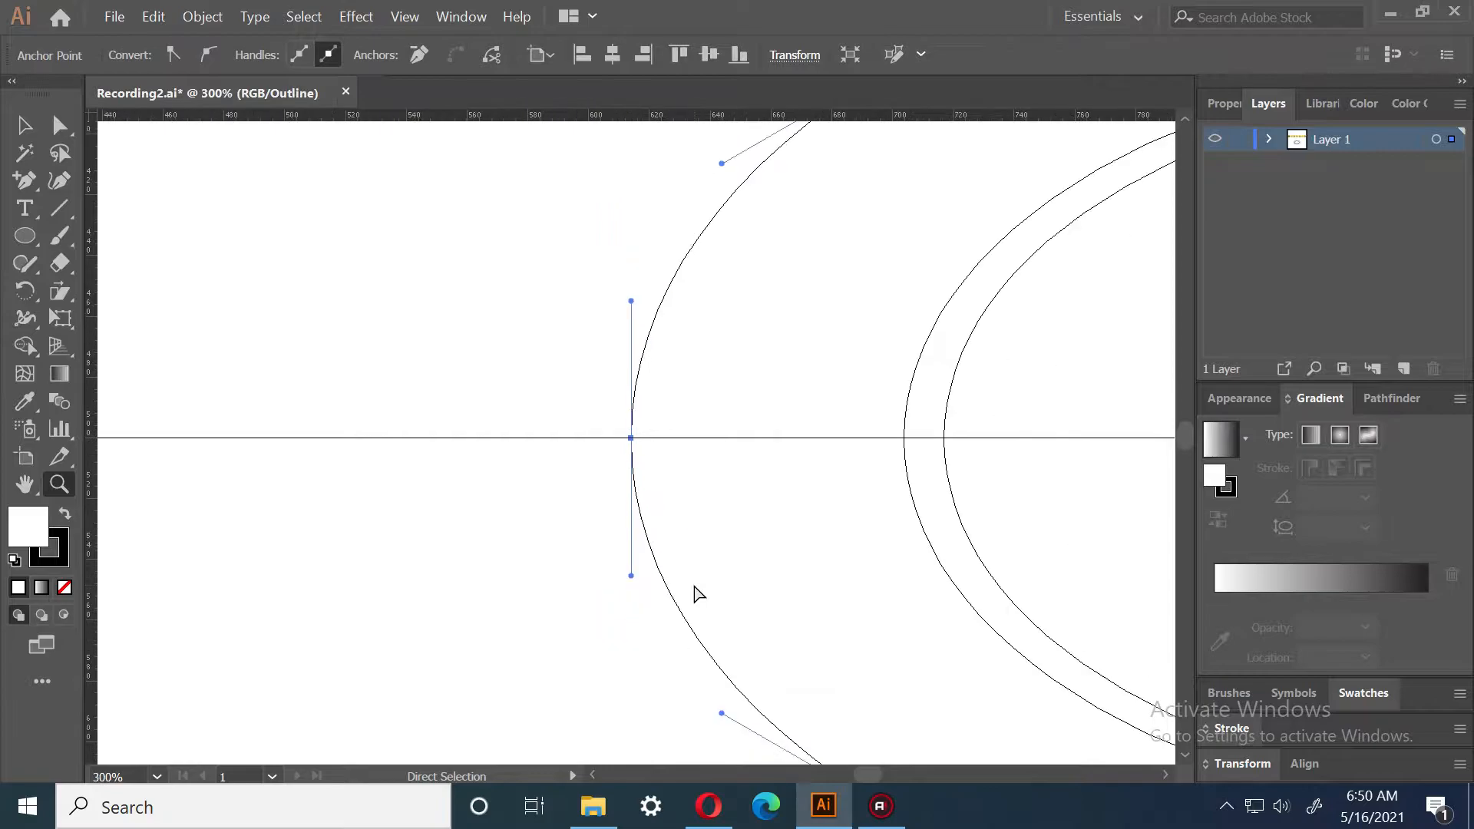
key("ctrl+minus")
key("ctrl+minus")
key("ctrl+minus")
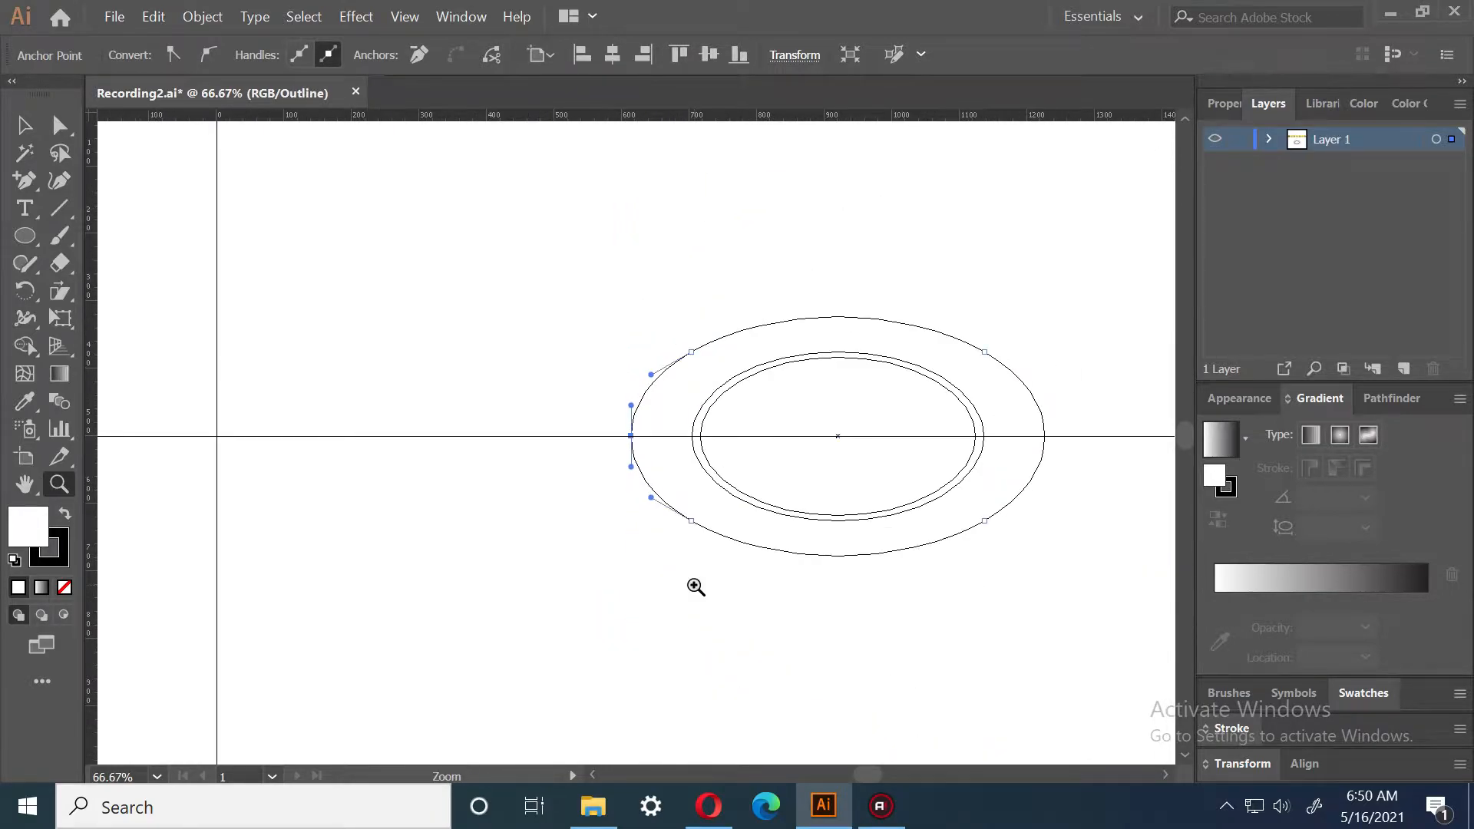
left_click_drag(983, 581, 622, 638)
left_click_drag(660, 483, 694, 521)
left_click_drag(658, 240, 765, 432)
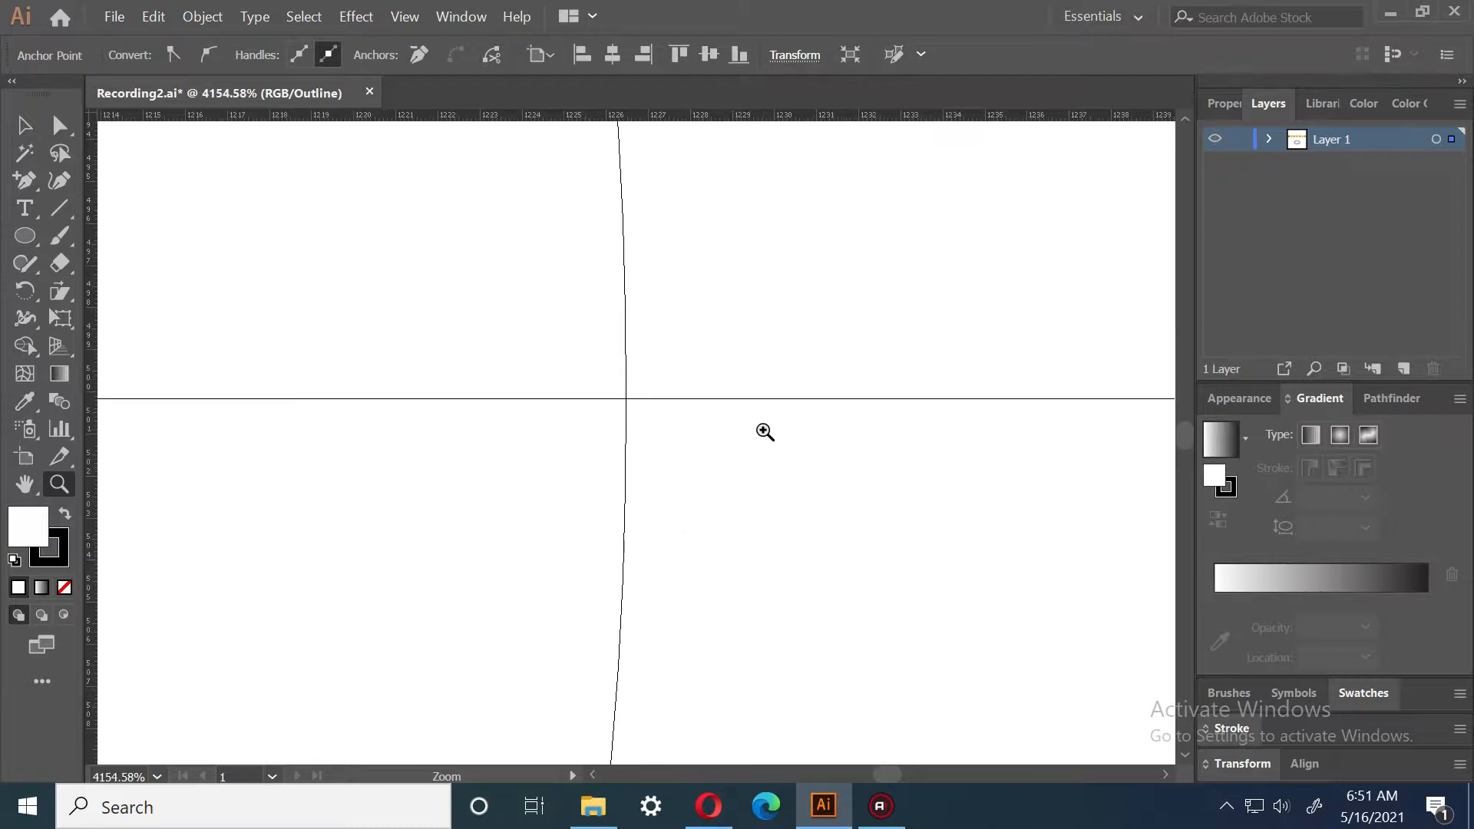
left_click_drag(543, 306, 707, 538)
left_click_drag(583, 195, 786, 493)
left_click_drag(394, 267, 730, 623)
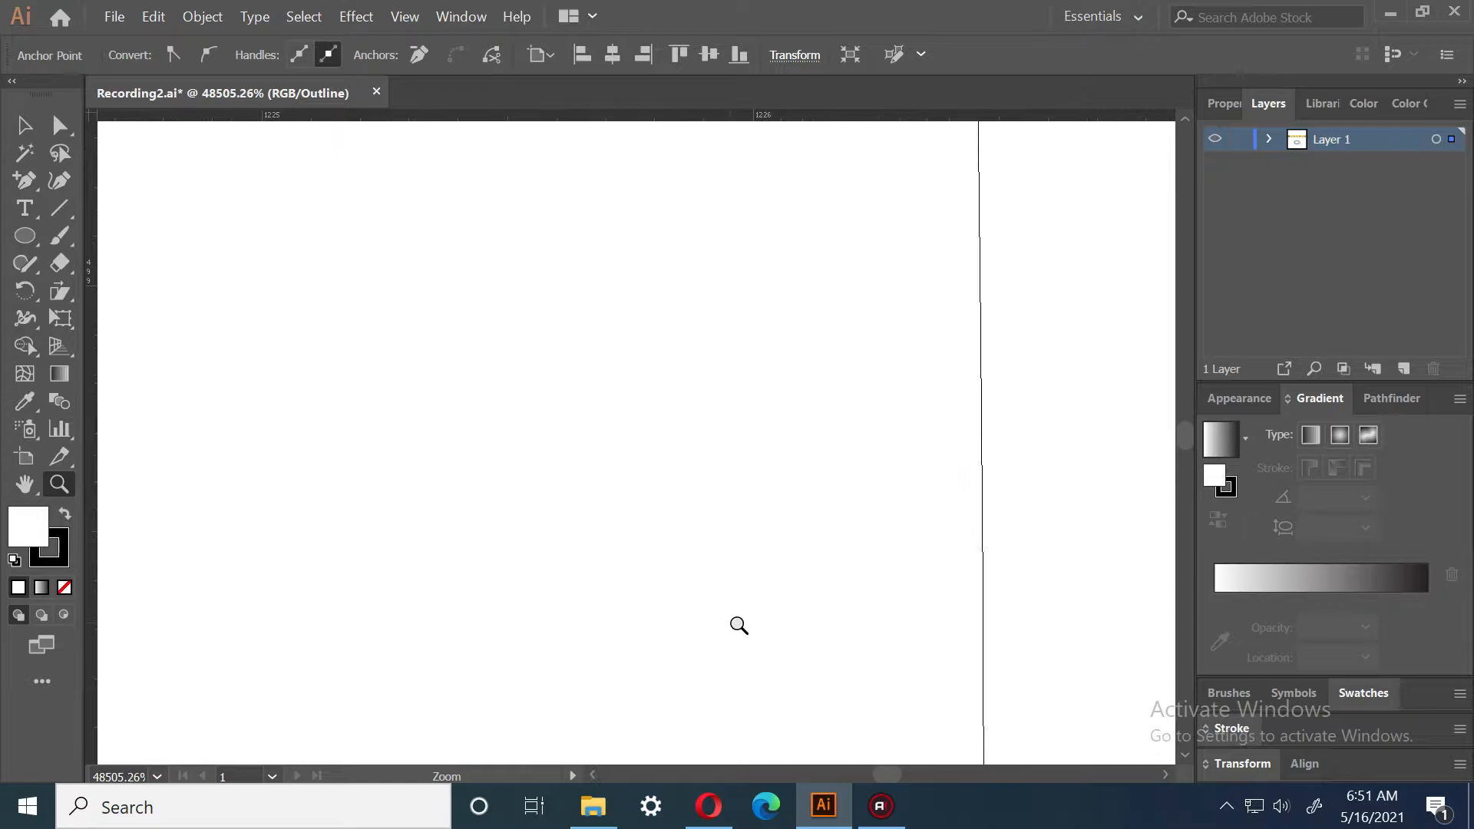
left_click_drag(1021, 649, 855, 404)
left_click_drag(868, 599, 713, 424)
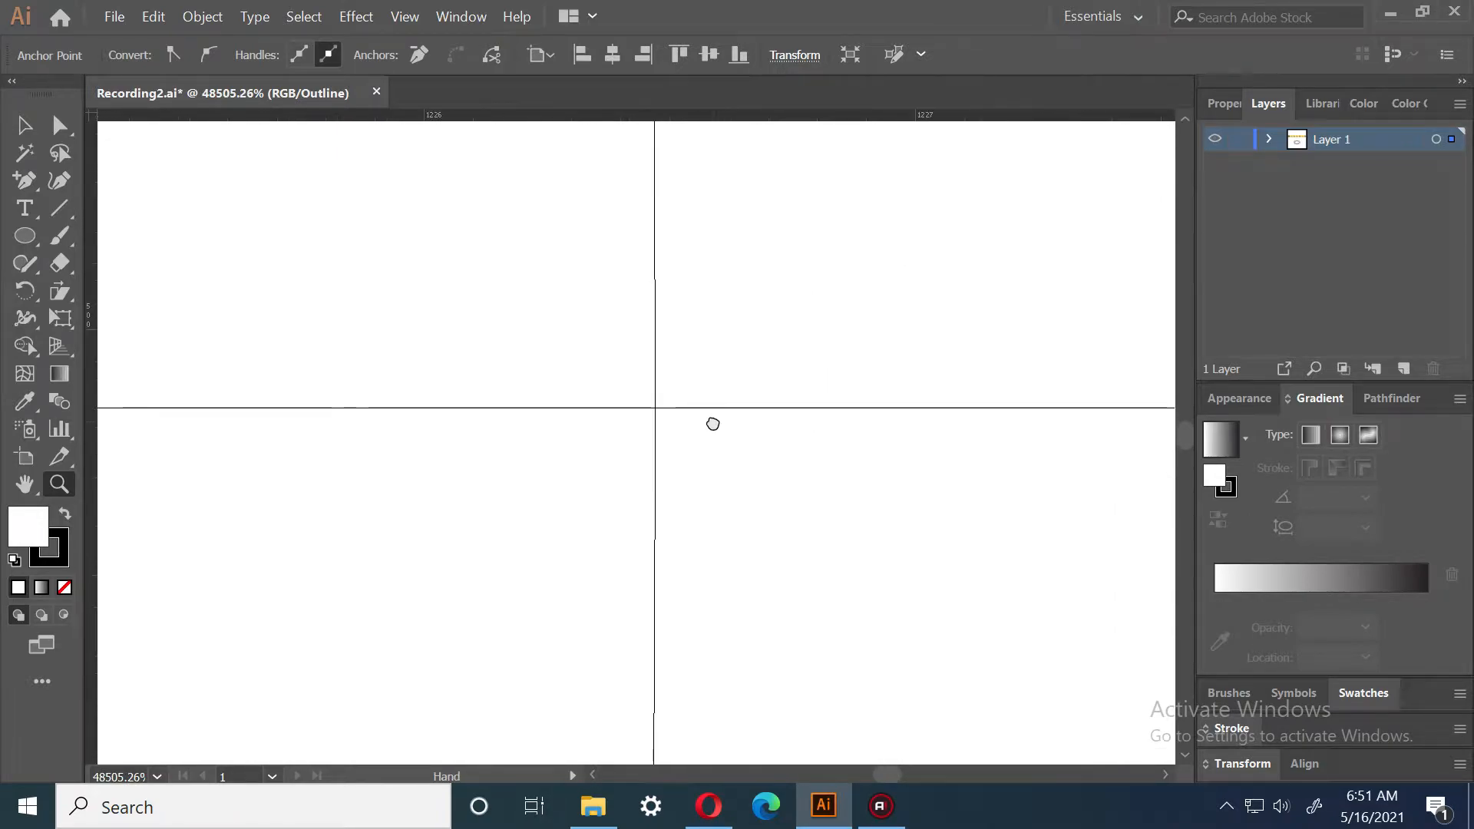
left_click_drag(482, 270, 829, 619)
key("p")
left_click(654, 408)
key("v")
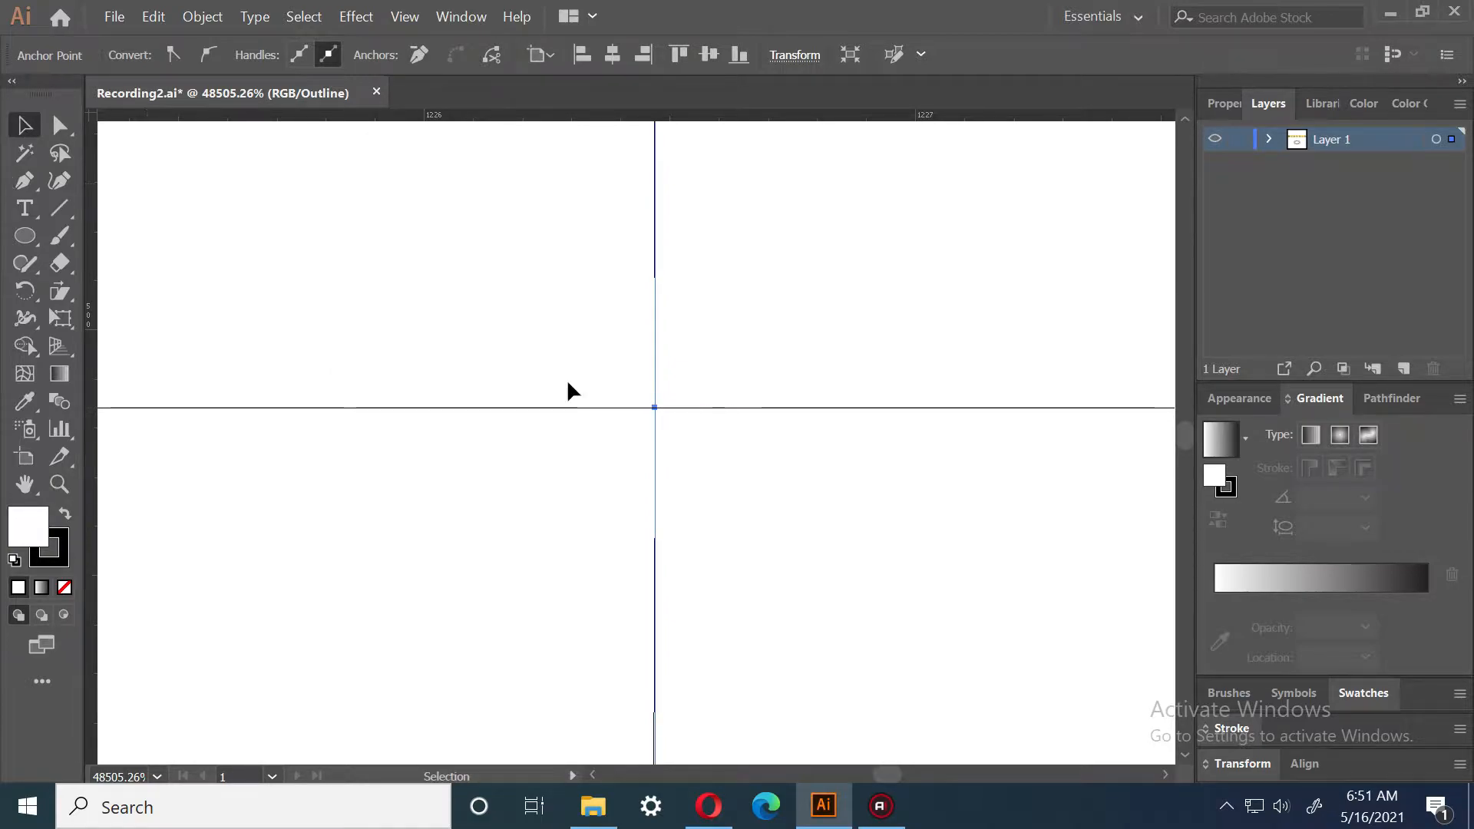
left_click(789, 358)
Return the artwork from outline to preview view, unlock the horizontal guide through the ellipses' centre and delete it
key("ctrl+minus")
key("ctrl+minus")
key("ctrl+minus")
key("ctrl+minus")
key("ctrl+minus")
key("ctrl+minus")
key("ctrl+minus")
key("ctrl+minus")
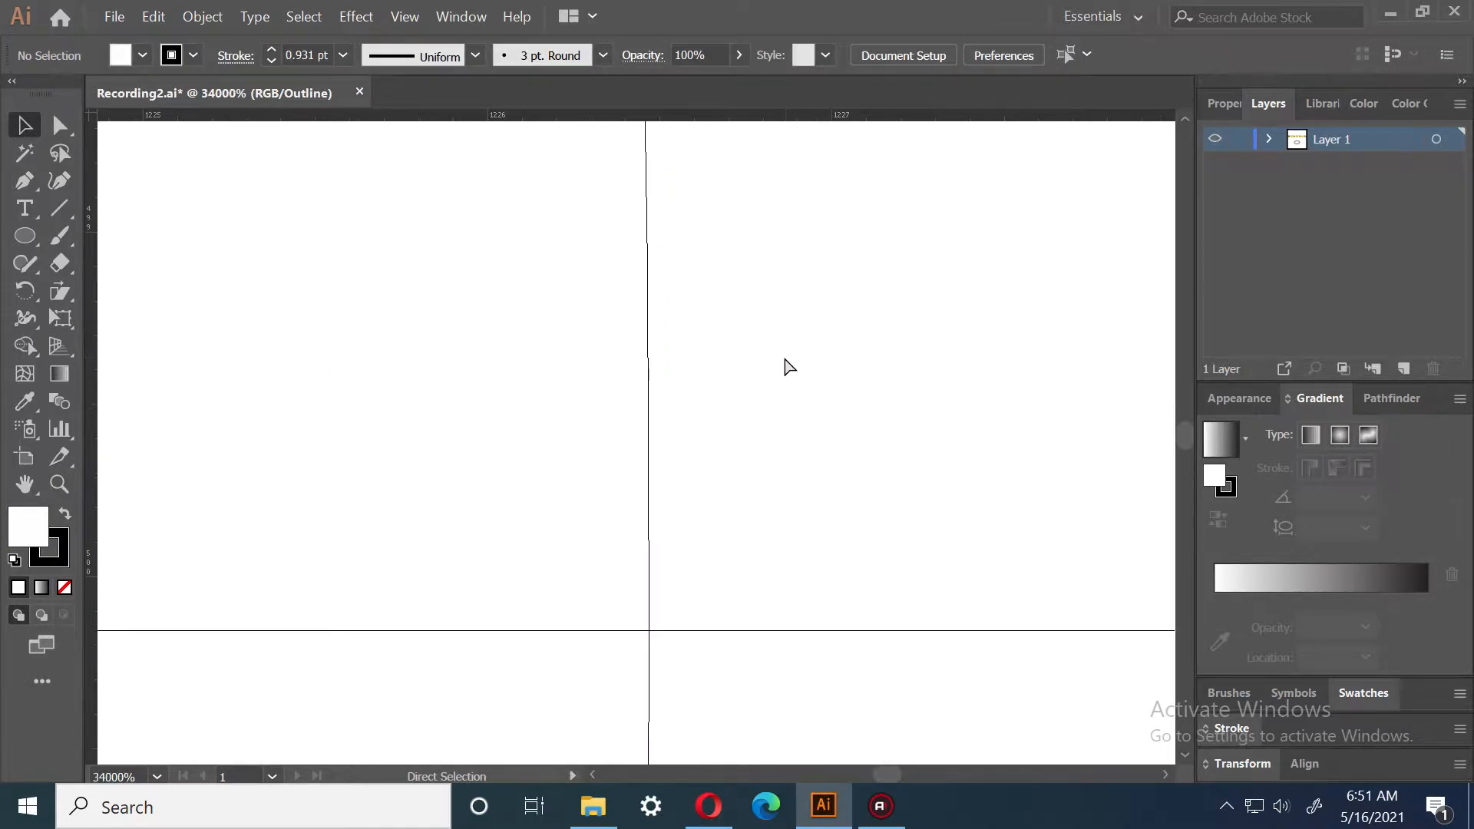
key("ctrl+minus")
key("ctrl+minus")
key("ctrl+minus")
key("ctrl+minus")
key("ctrl+minus")
key("ctrl+minus")
key("ctrl+minus")
key("ctrl+minus")
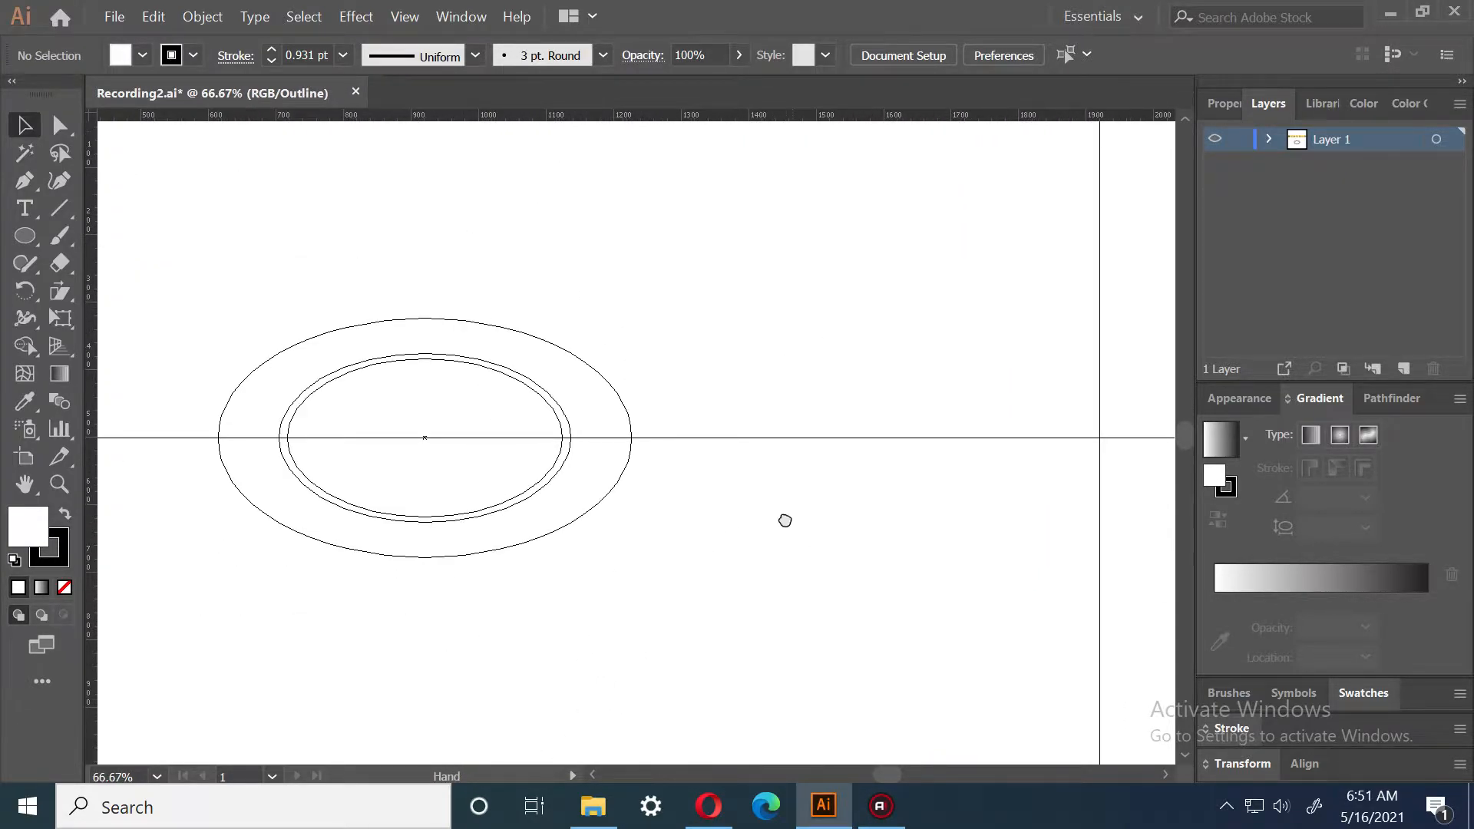
left_click_drag(770, 505, 873, 602)
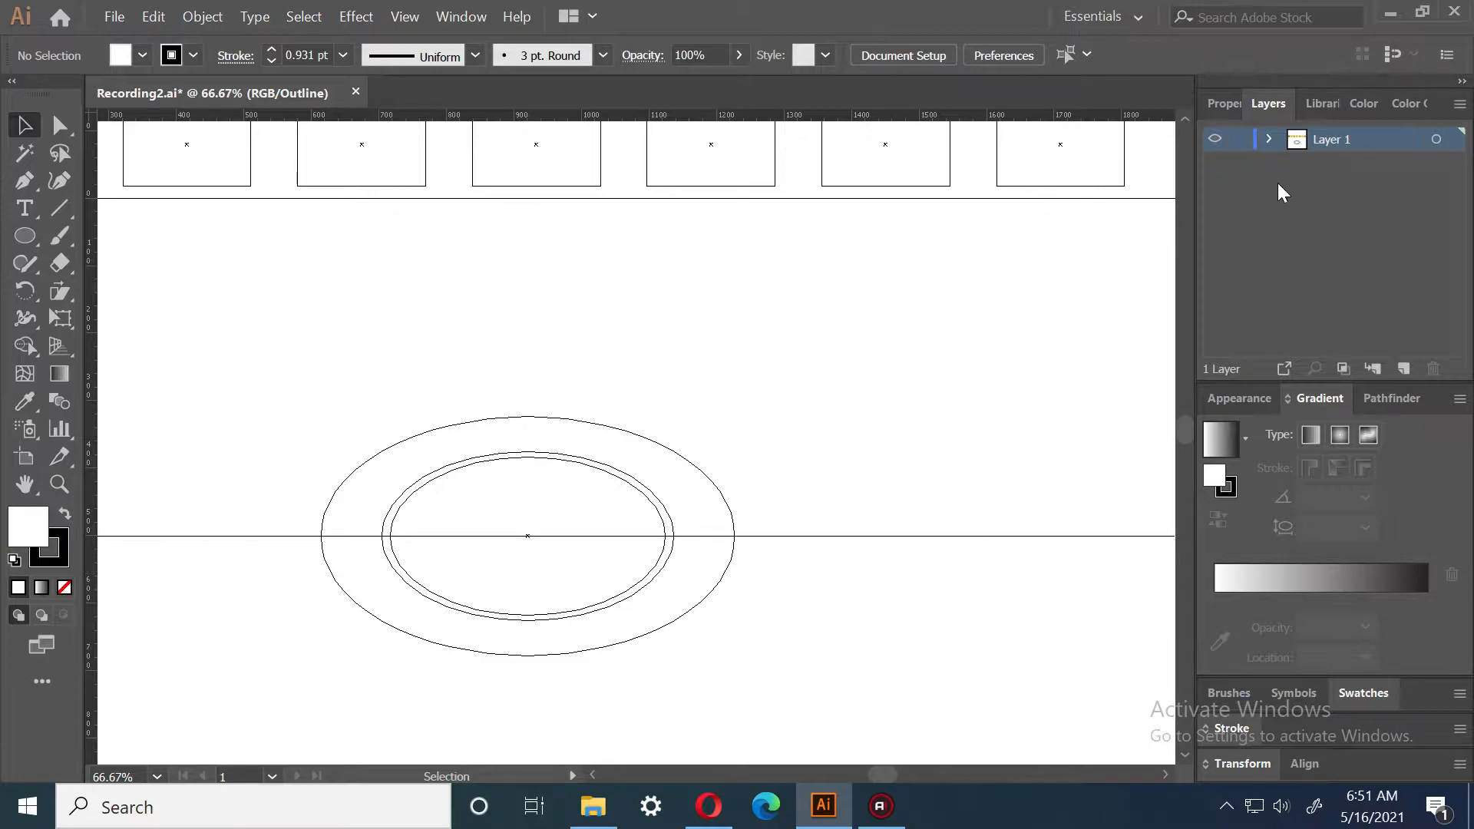
key("ctrl+y")
key("a")
key("ctrl+alt+2")
left_click_drag(923, 667, 895, 468)
key("Delete")
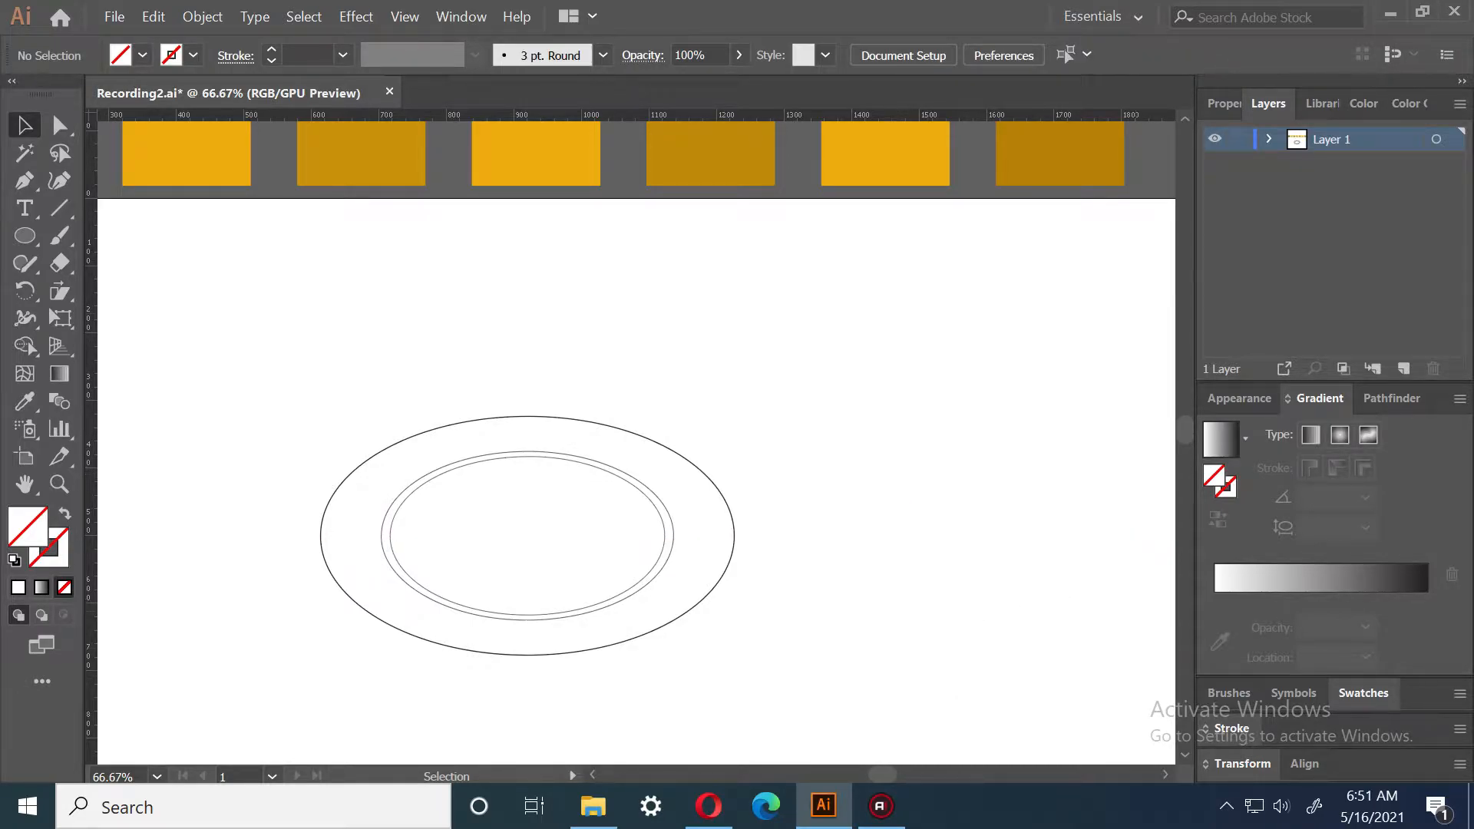
Select only the outermost ellipse within the group and fill it with a light coral red
left_click(473, 582)
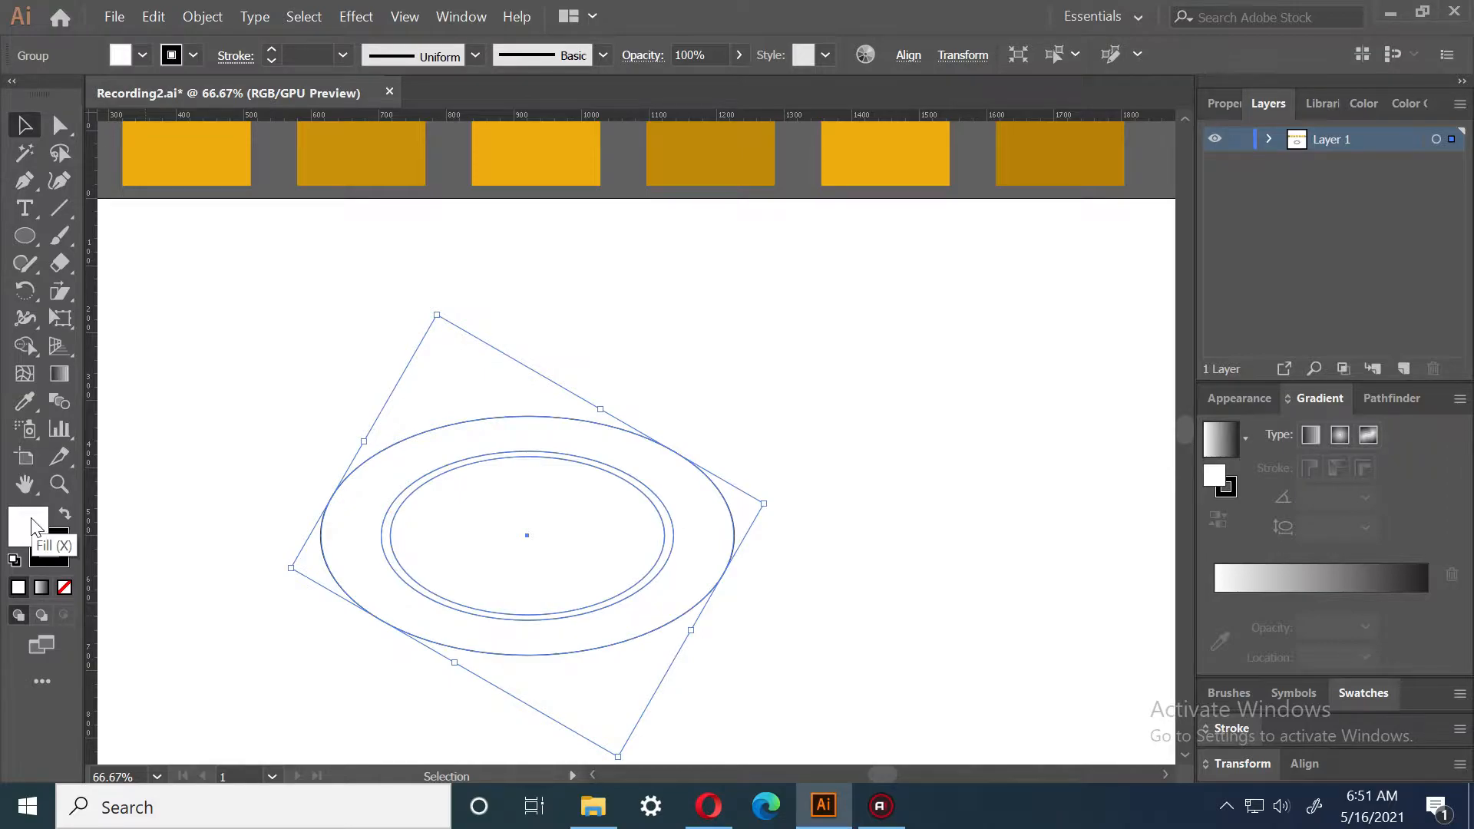
left_click(60, 124)
left_click(681, 553)
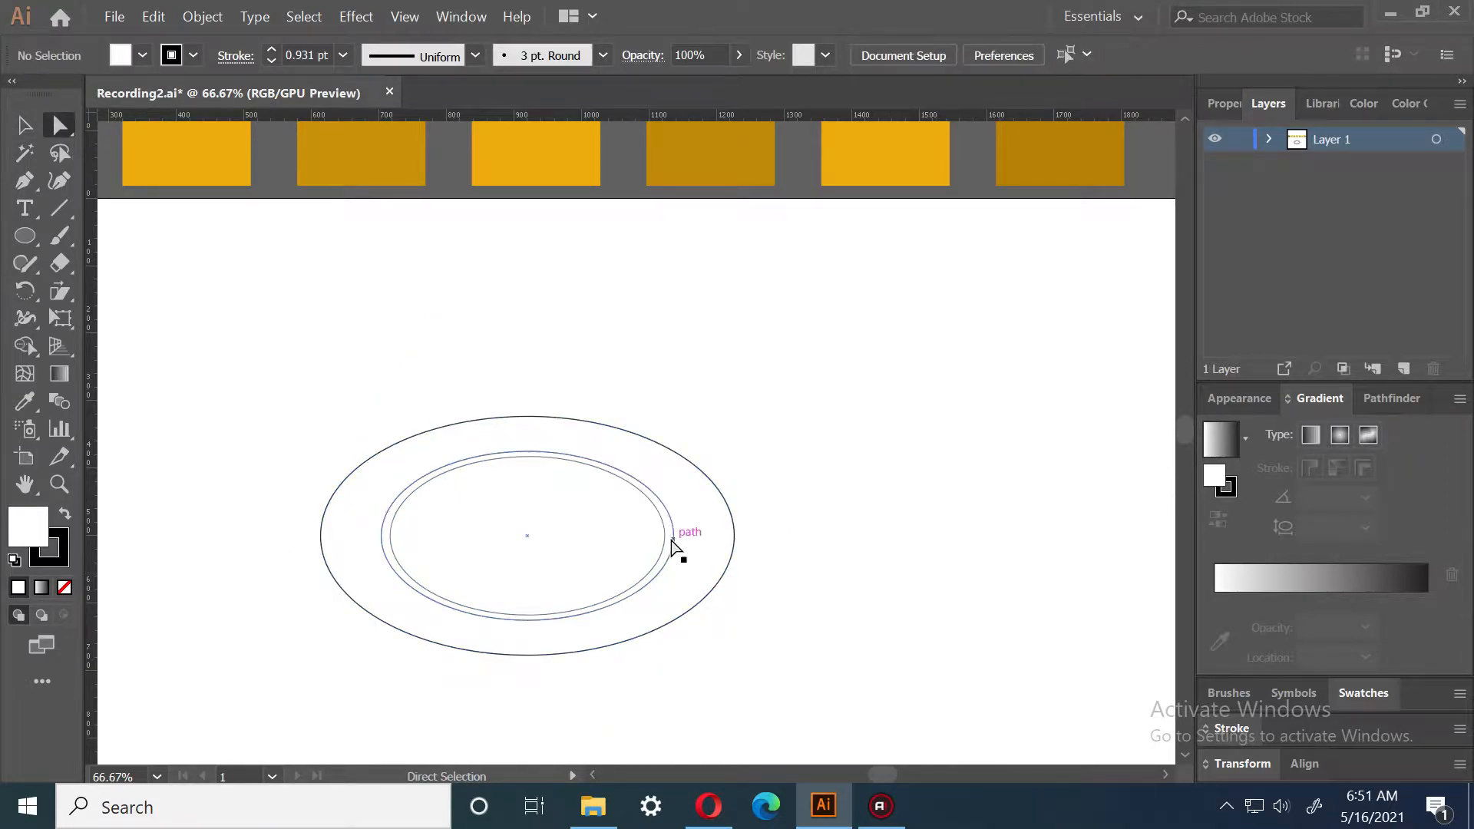
left_click(710, 567)
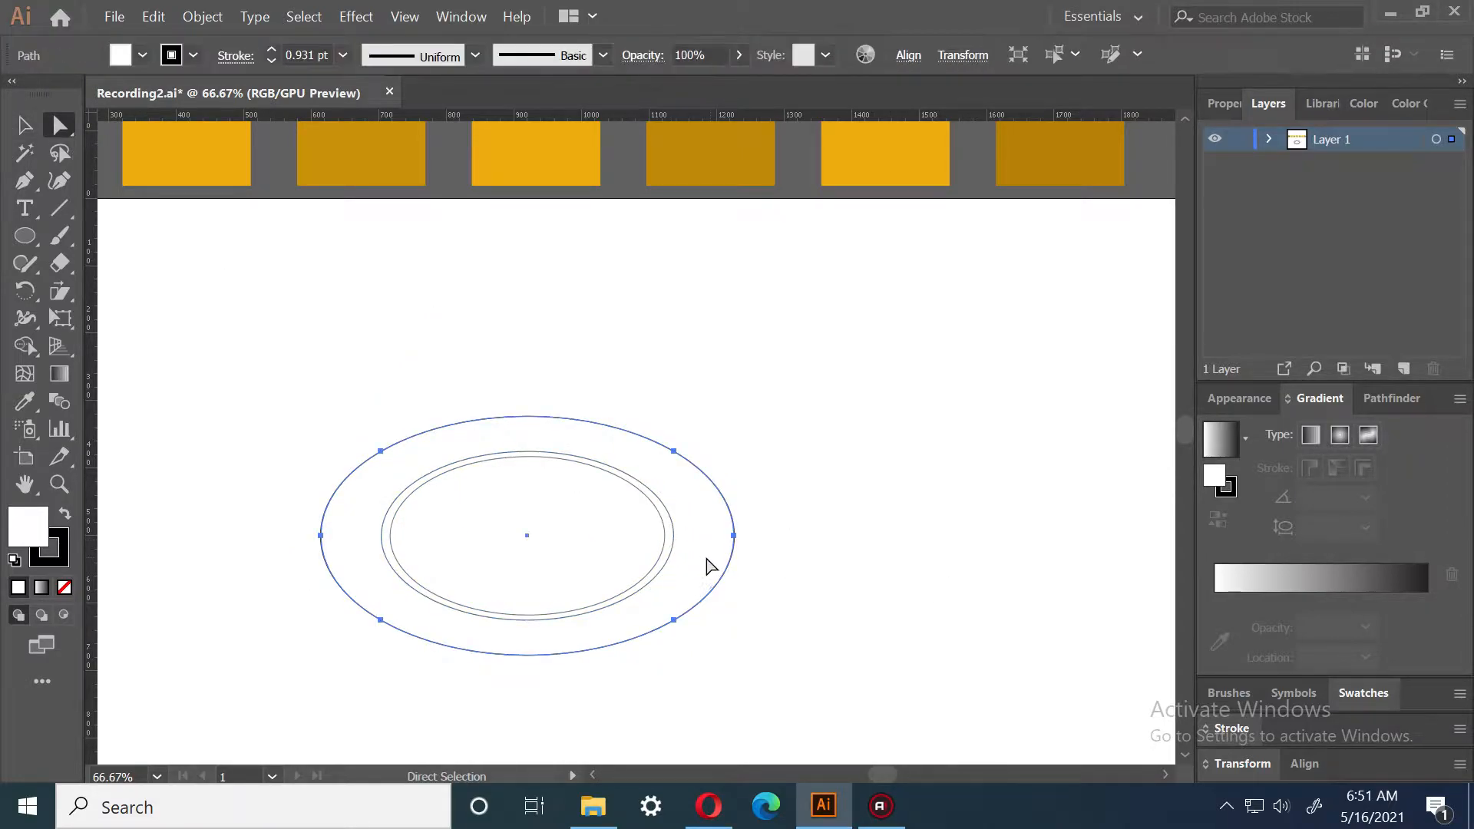
double_click(30, 543)
left_click_drag(901, 285, 912, 276)
left_click(1293, 285)
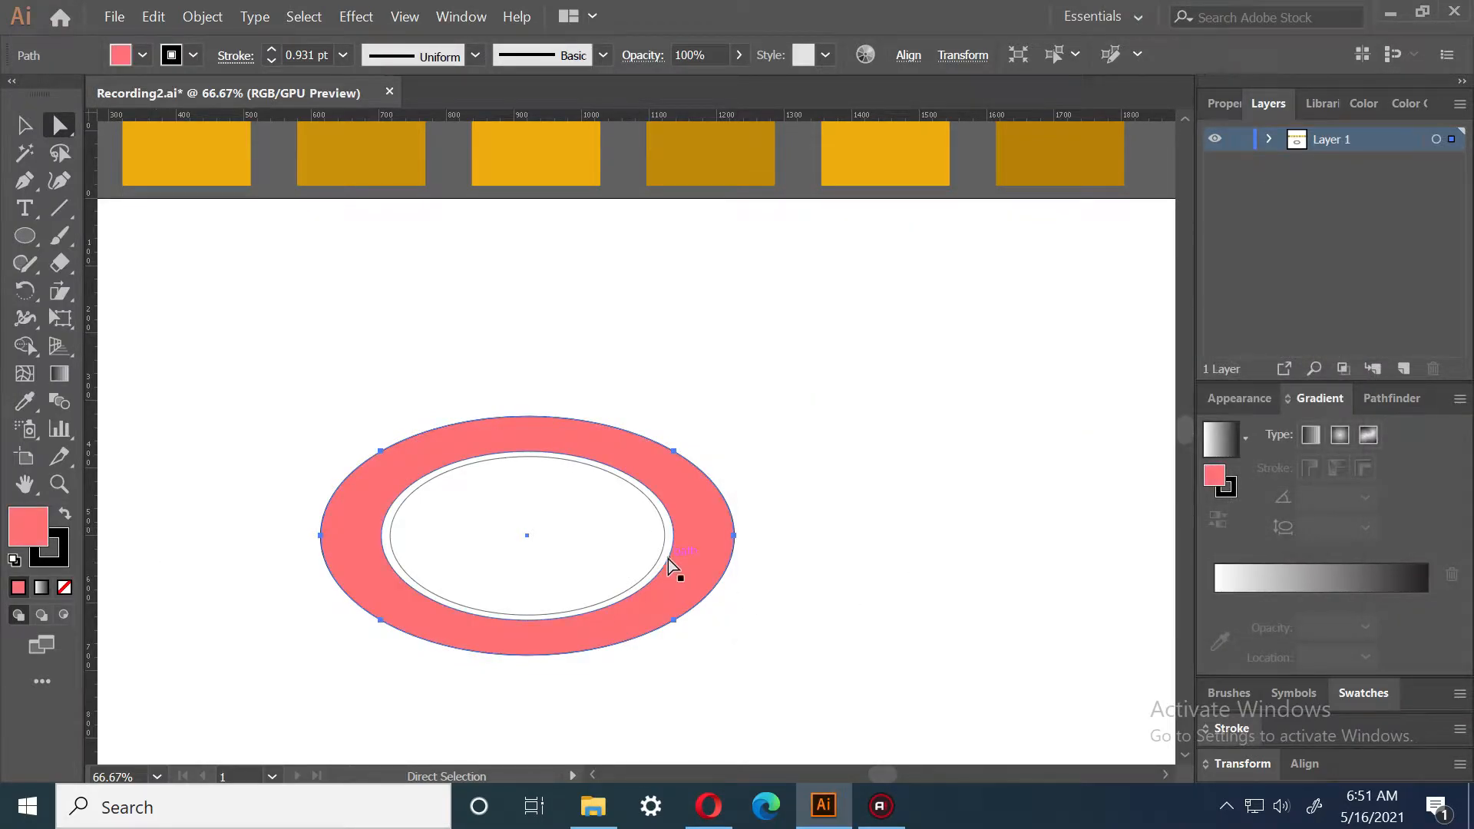
Fill the middle ellipse with the blue colour #317cba
left_click(666, 559)
double_click(21, 527)
left_click(1075, 366)
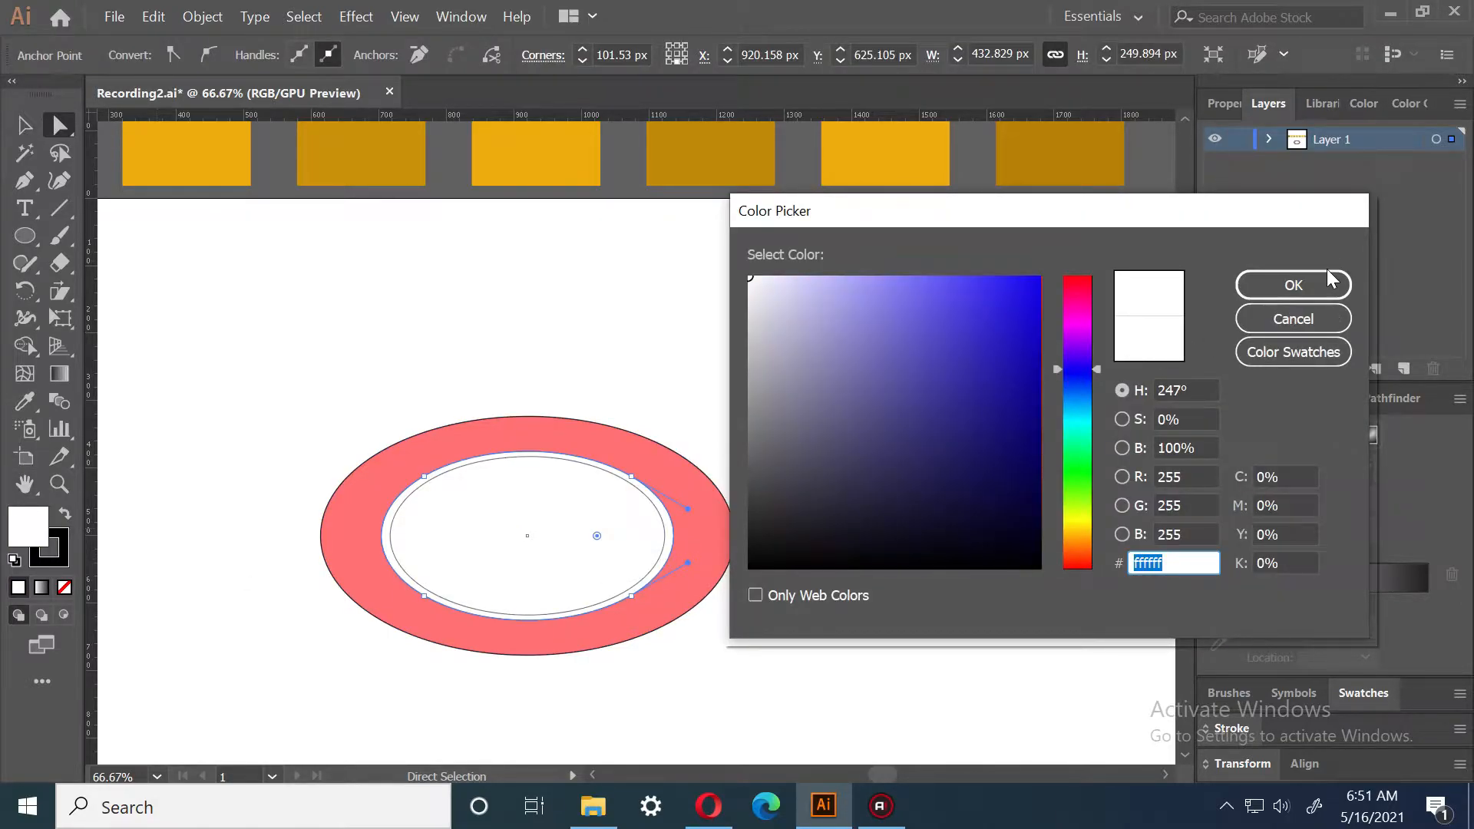
left_click(1315, 281)
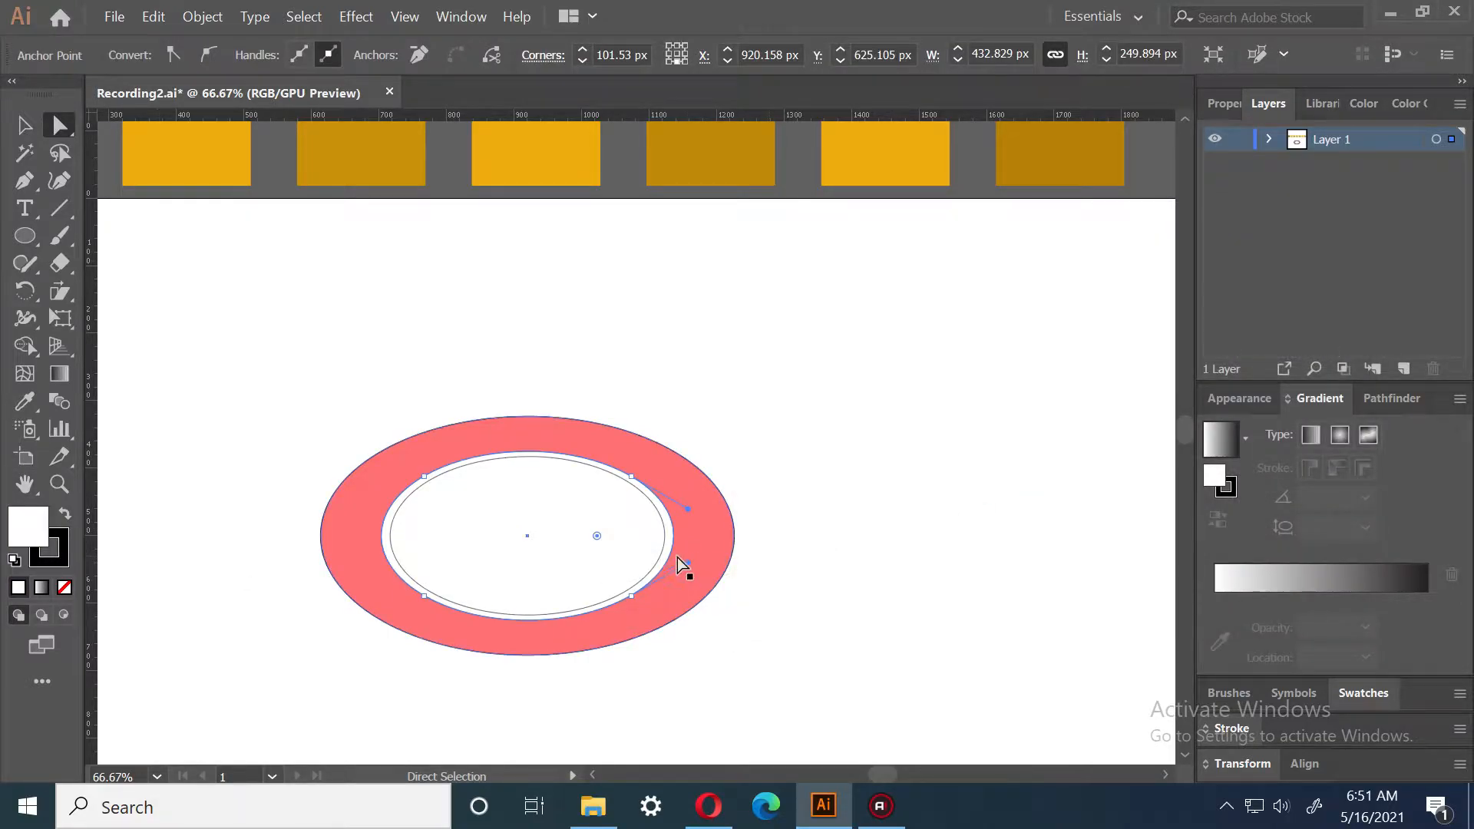
double_click(26, 528)
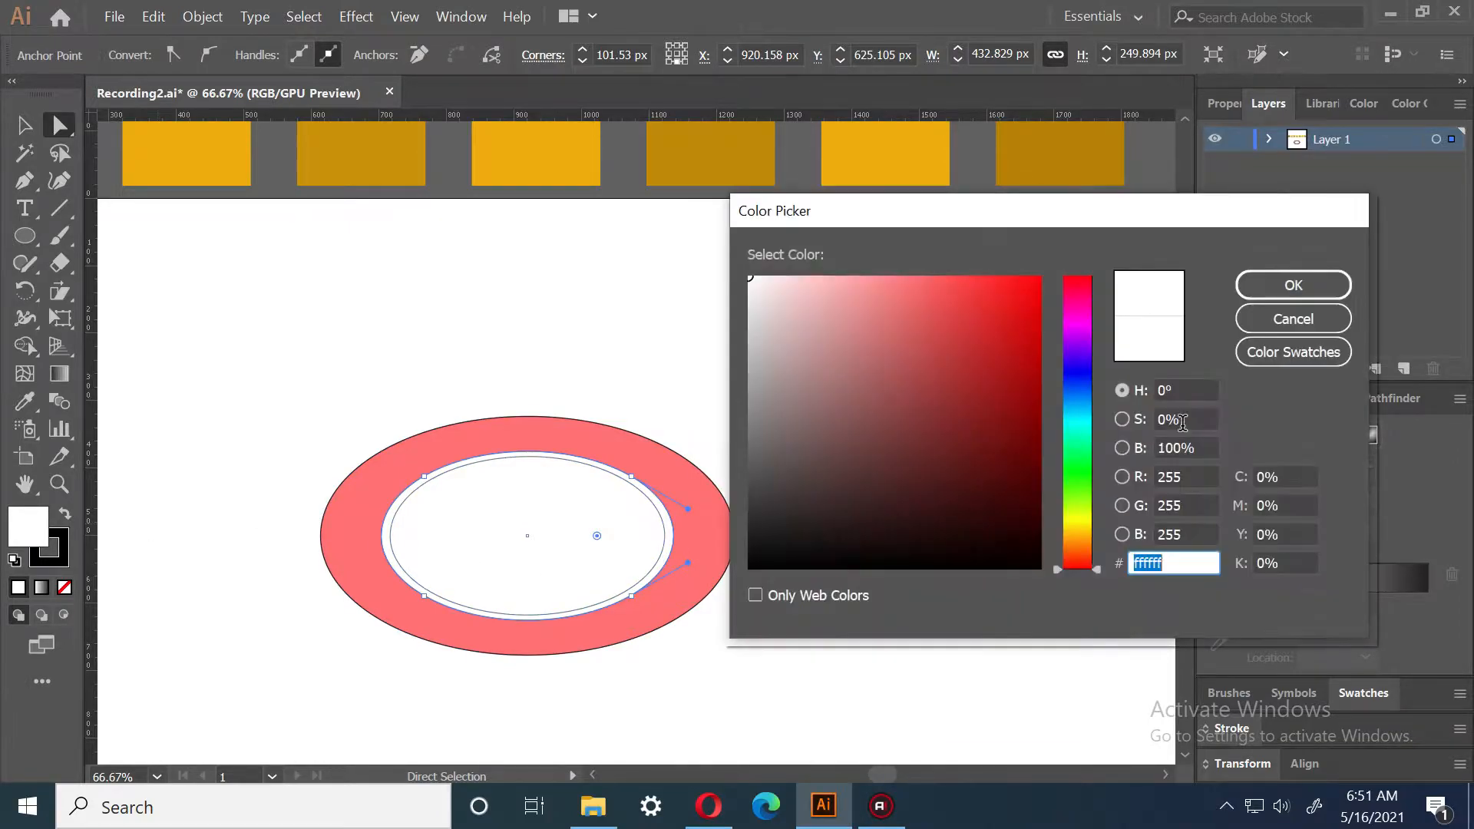
left_click(1082, 398)
left_click(966, 352)
left_click(1294, 285)
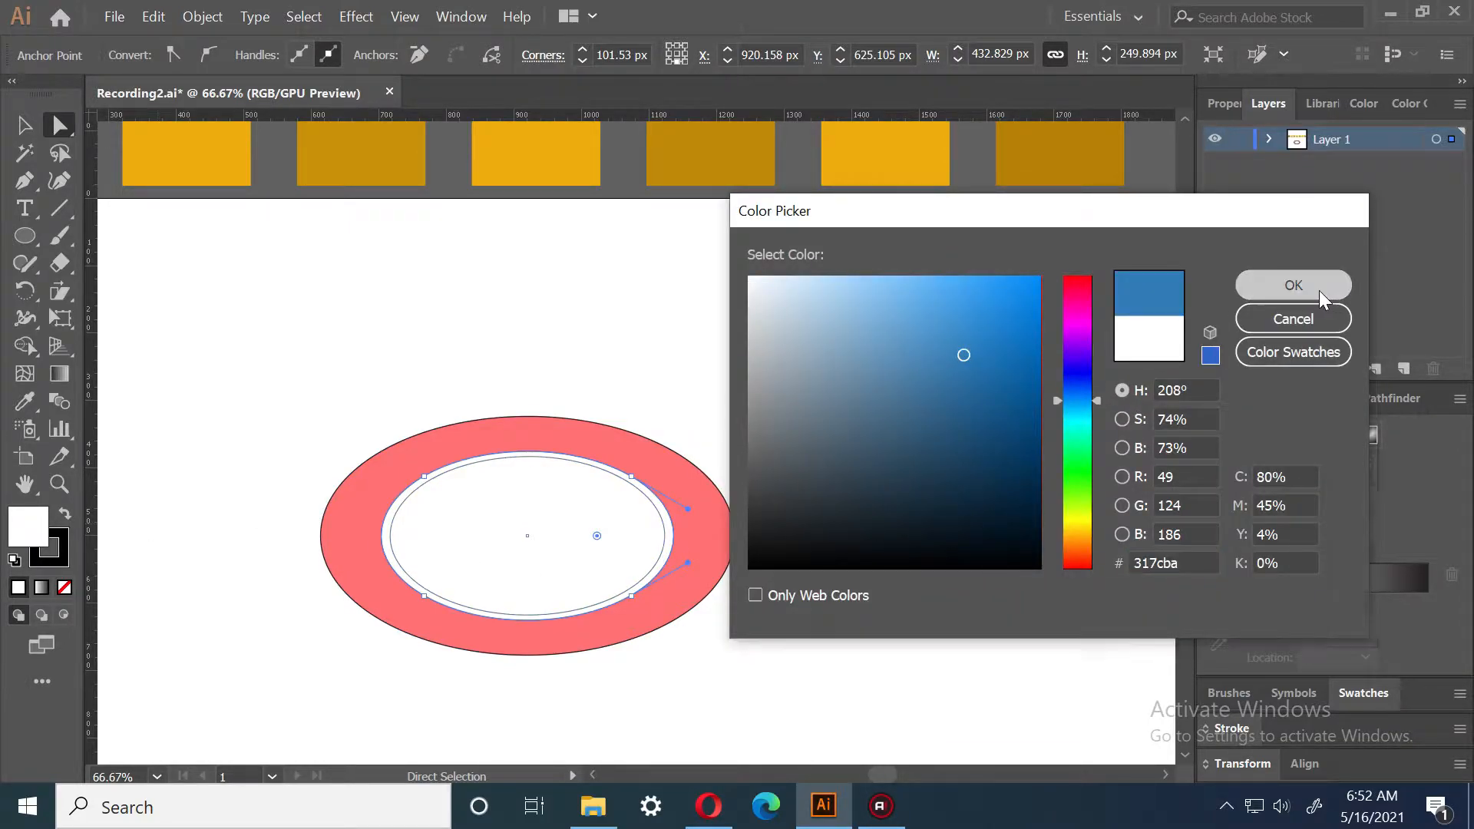
Fill the innermost ellipse with bright green and clear the selection
left_click(545, 536)
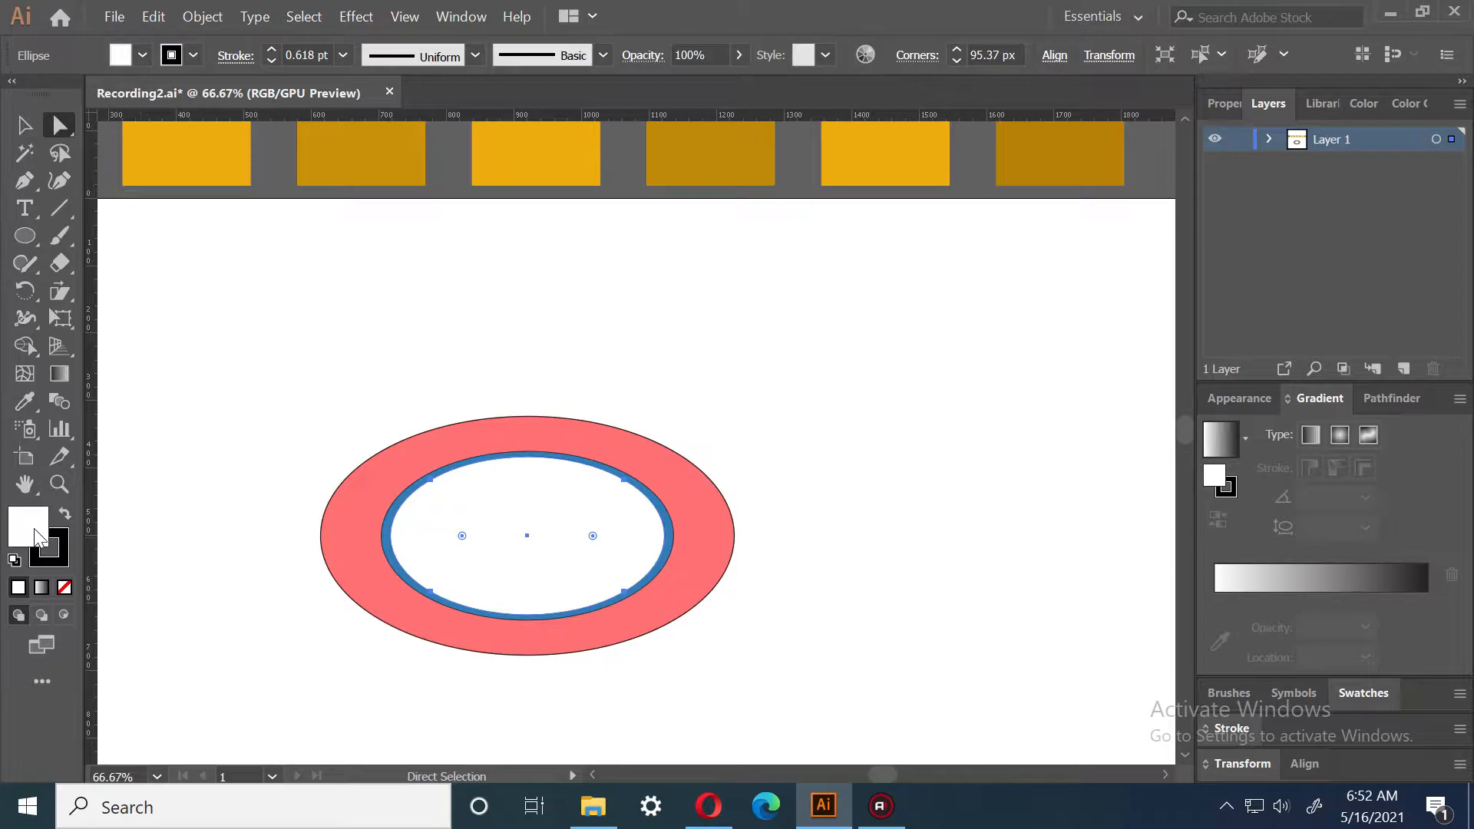
double_click(35, 529)
left_click(1091, 473)
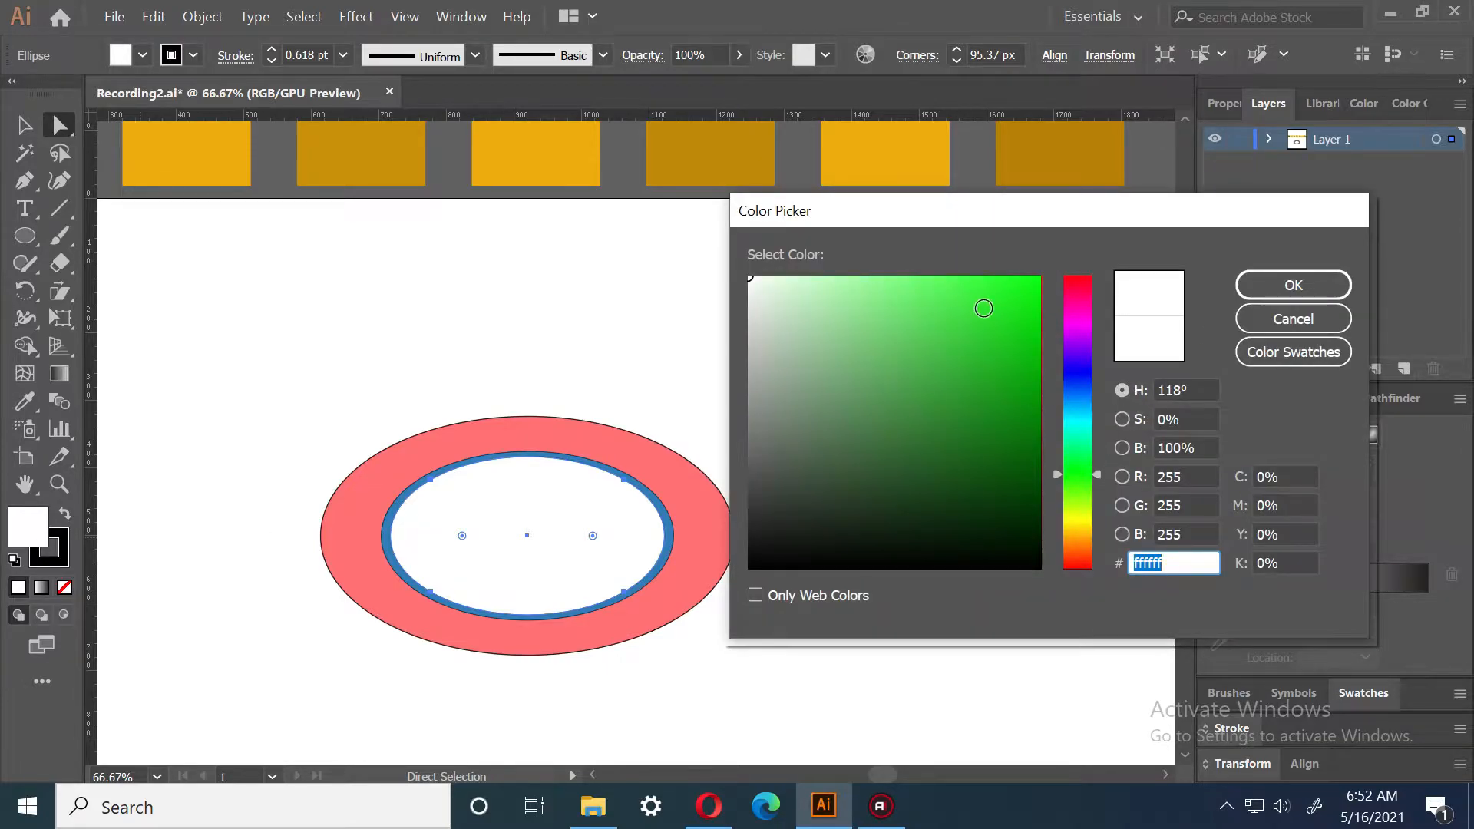
left_click_drag(984, 308, 965, 278)
left_click(1305, 285)
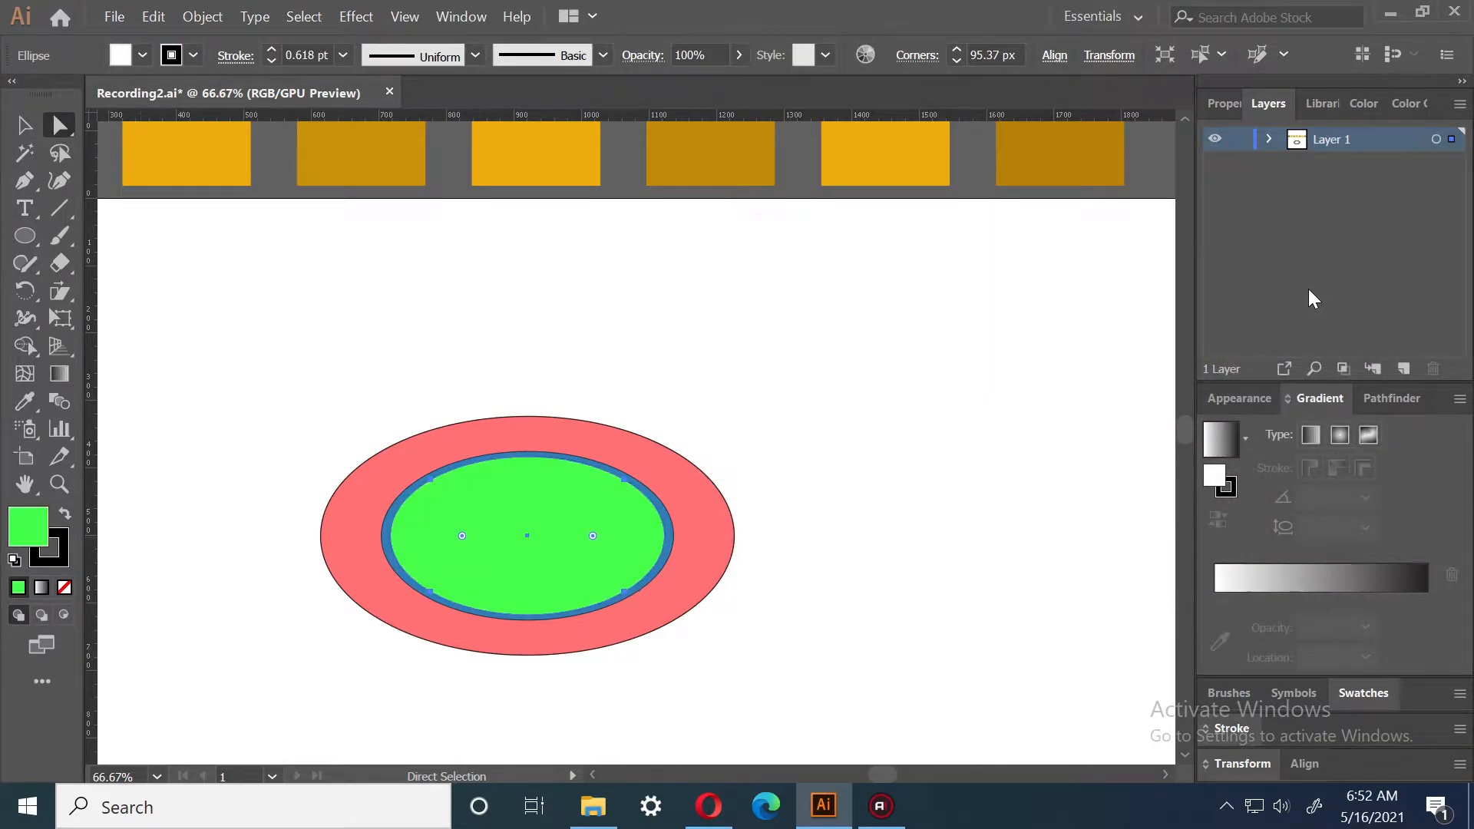
left_click(1025, 519)
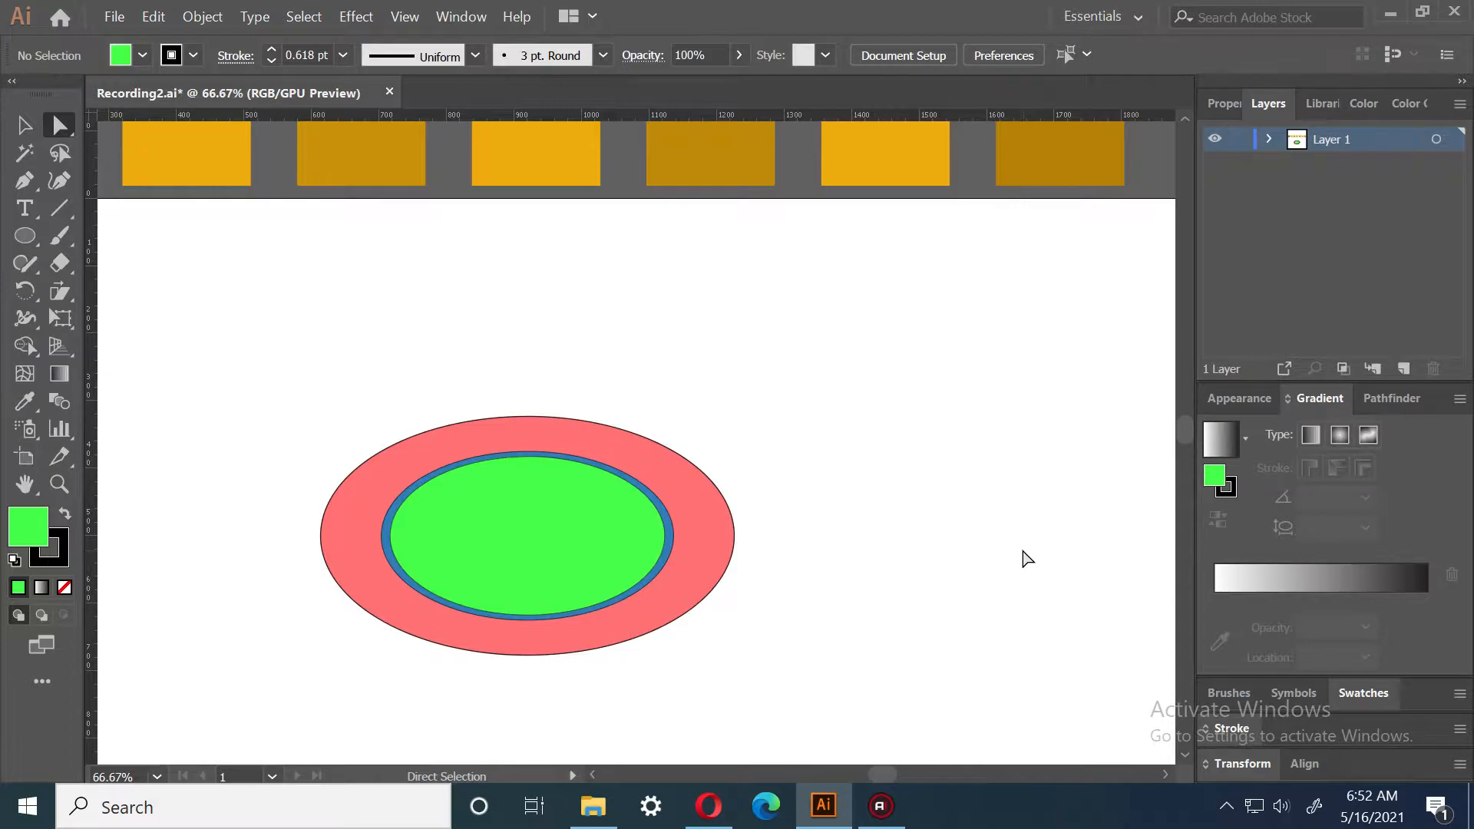
Select the two lower anchor points of the outer red ellipse, copy that lower half and paste it in front
left_click(626, 639)
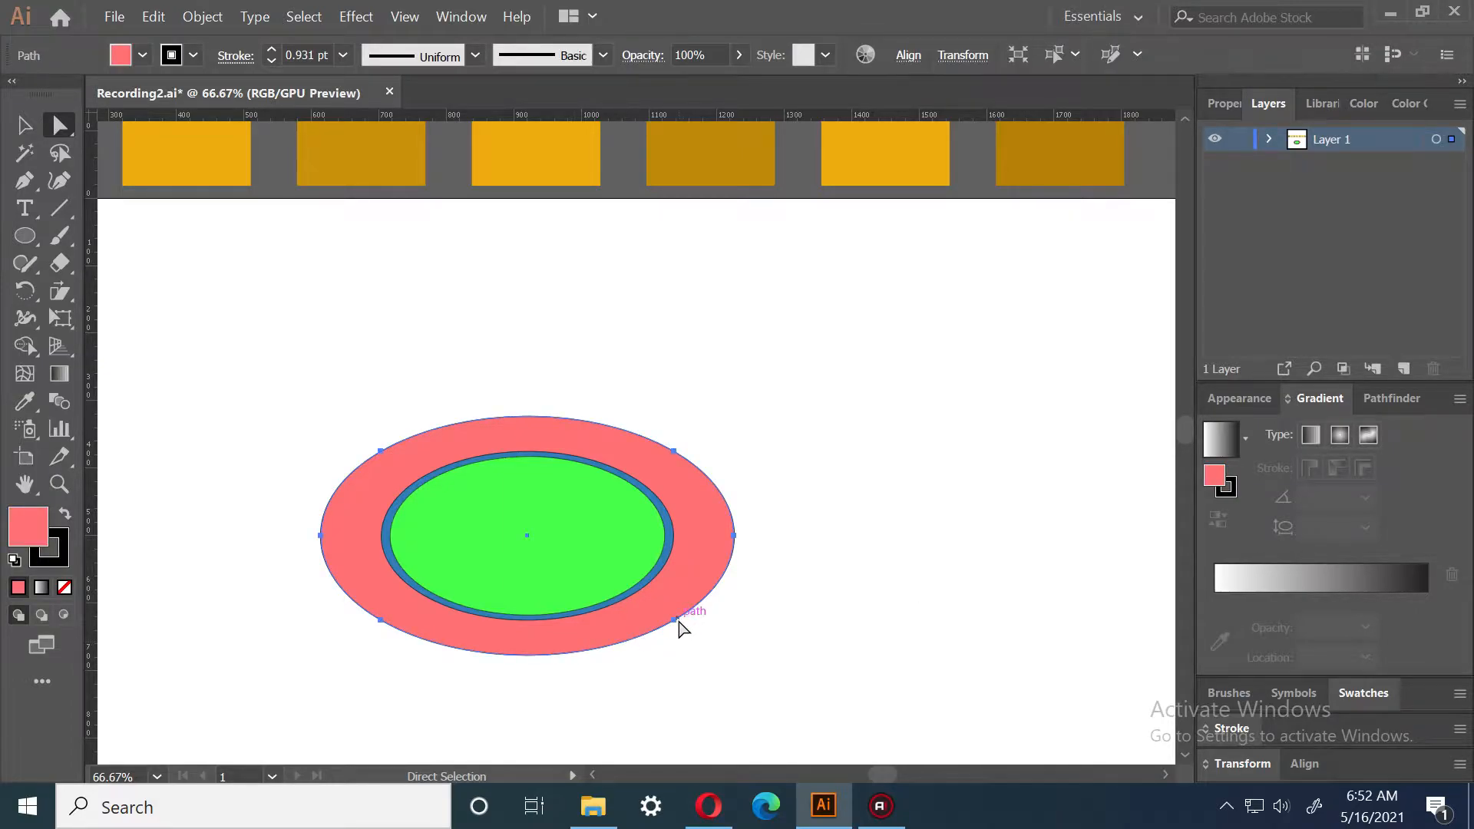
left_click(673, 622)
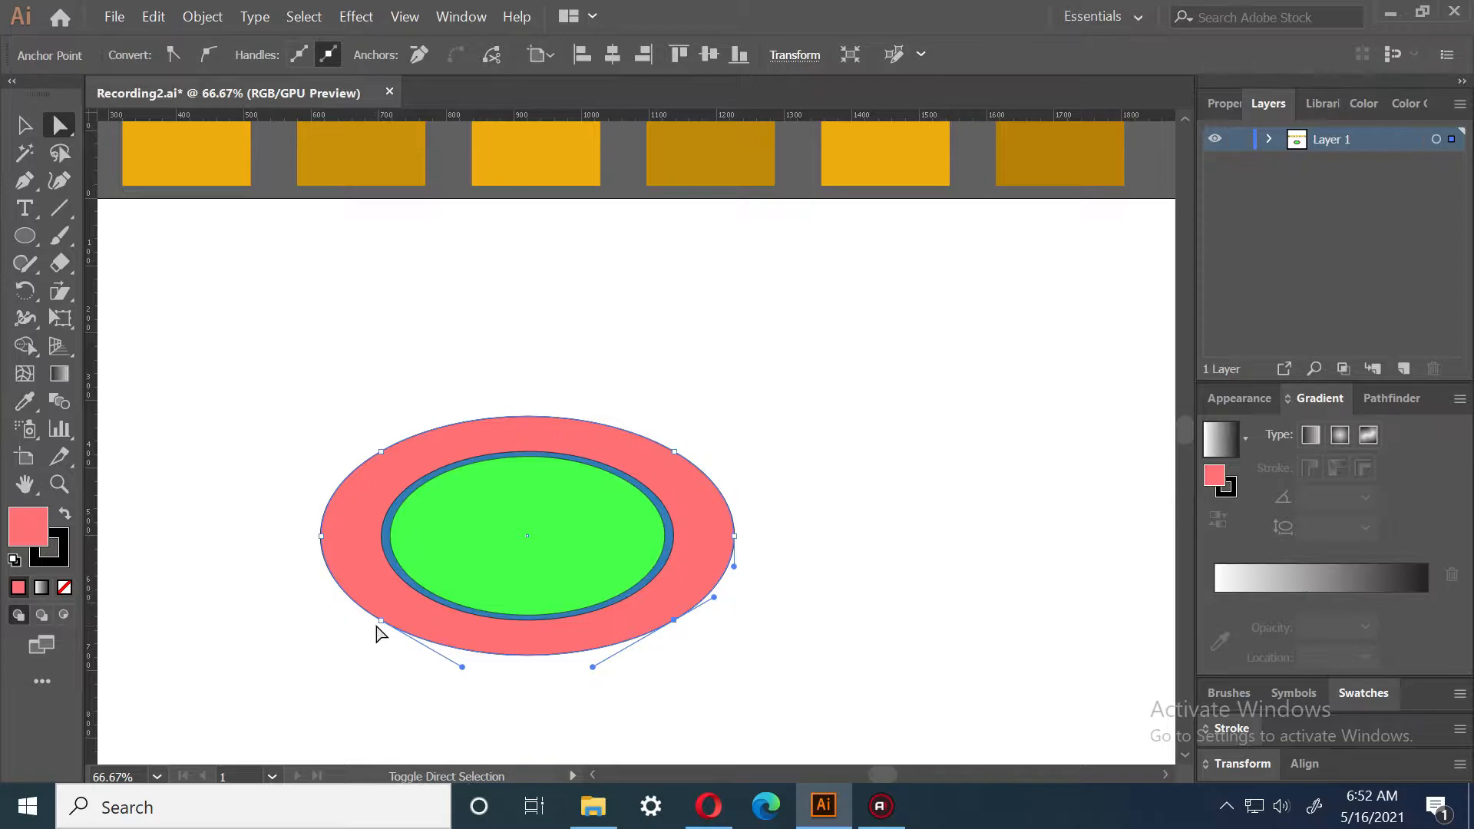
left_click(380, 623, "shift")
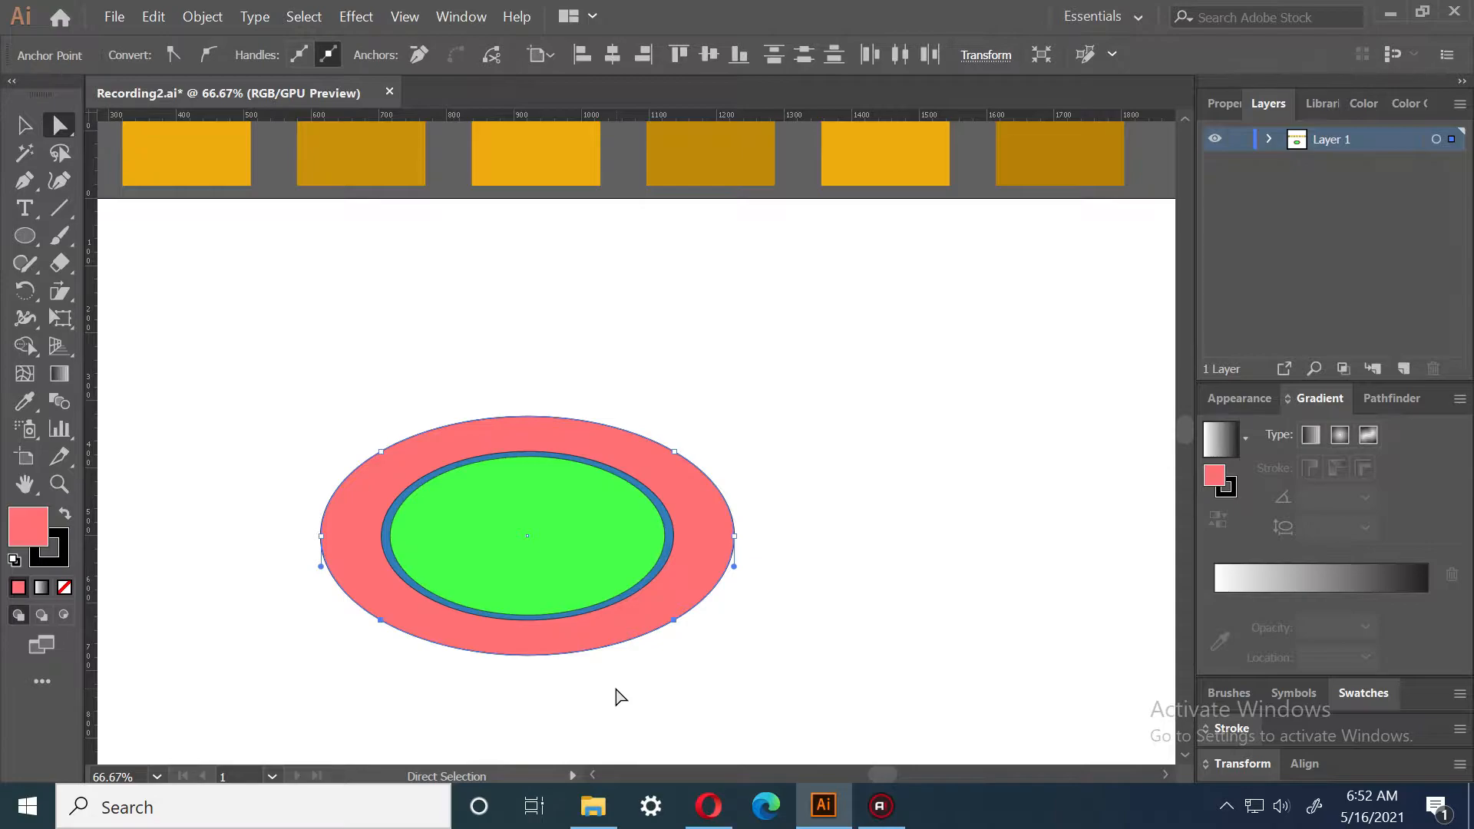
key("ctrl+f")
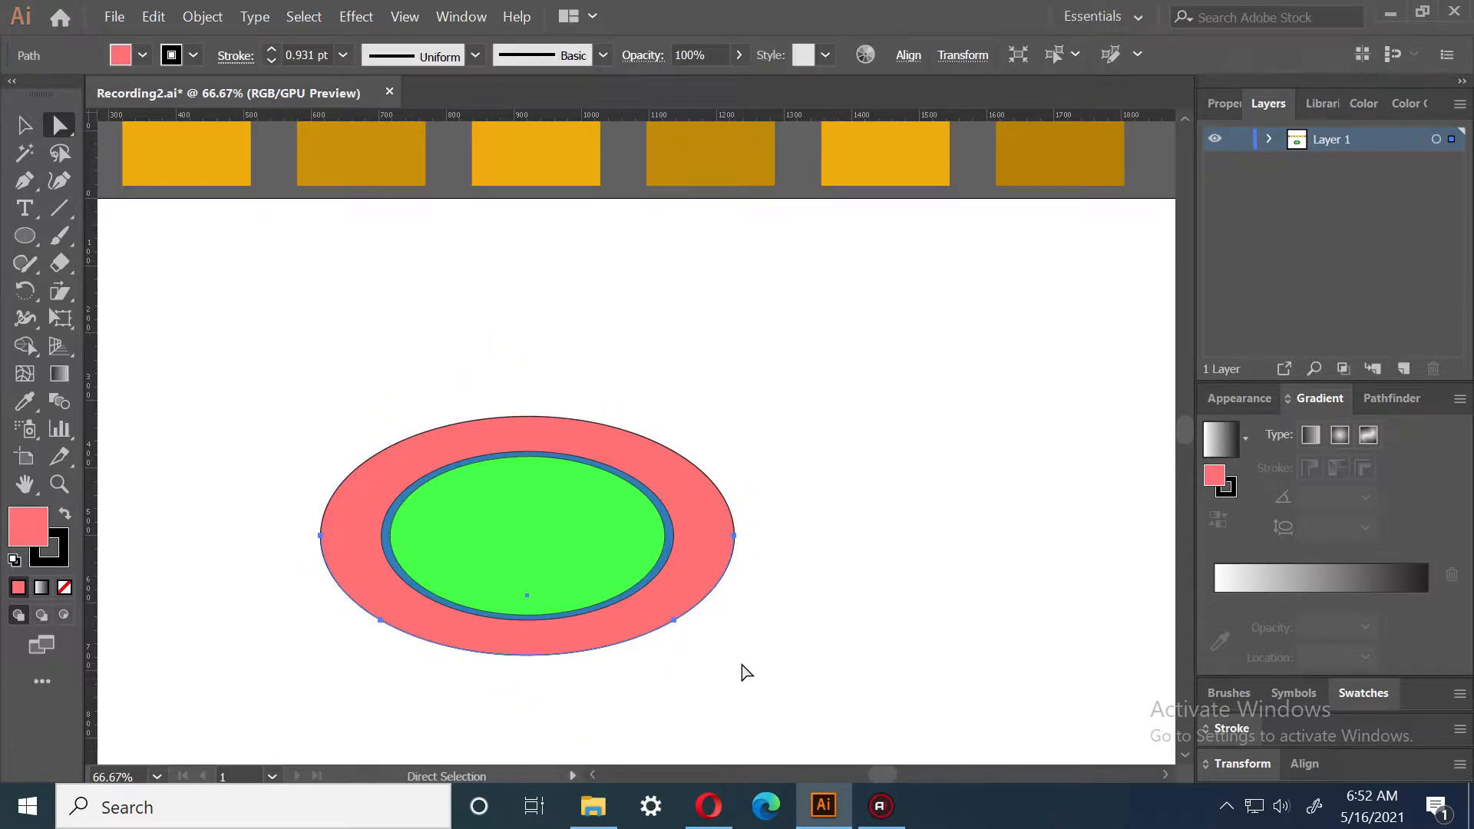
Nudge the pasted lower half straight down beneath the red ellipse to form the disc's side thickness
key("Down")
key("Down")
key("Down")
key("Down")
key("Down")
key("Down")
key("Down")
key("Down")
key("Down")
key("Down")
key("Down")
key("Down")
key("Down")
key("Down")
key("Down")
key("Down")
key("Down")
key("Down")
key("Down")
key("Down")
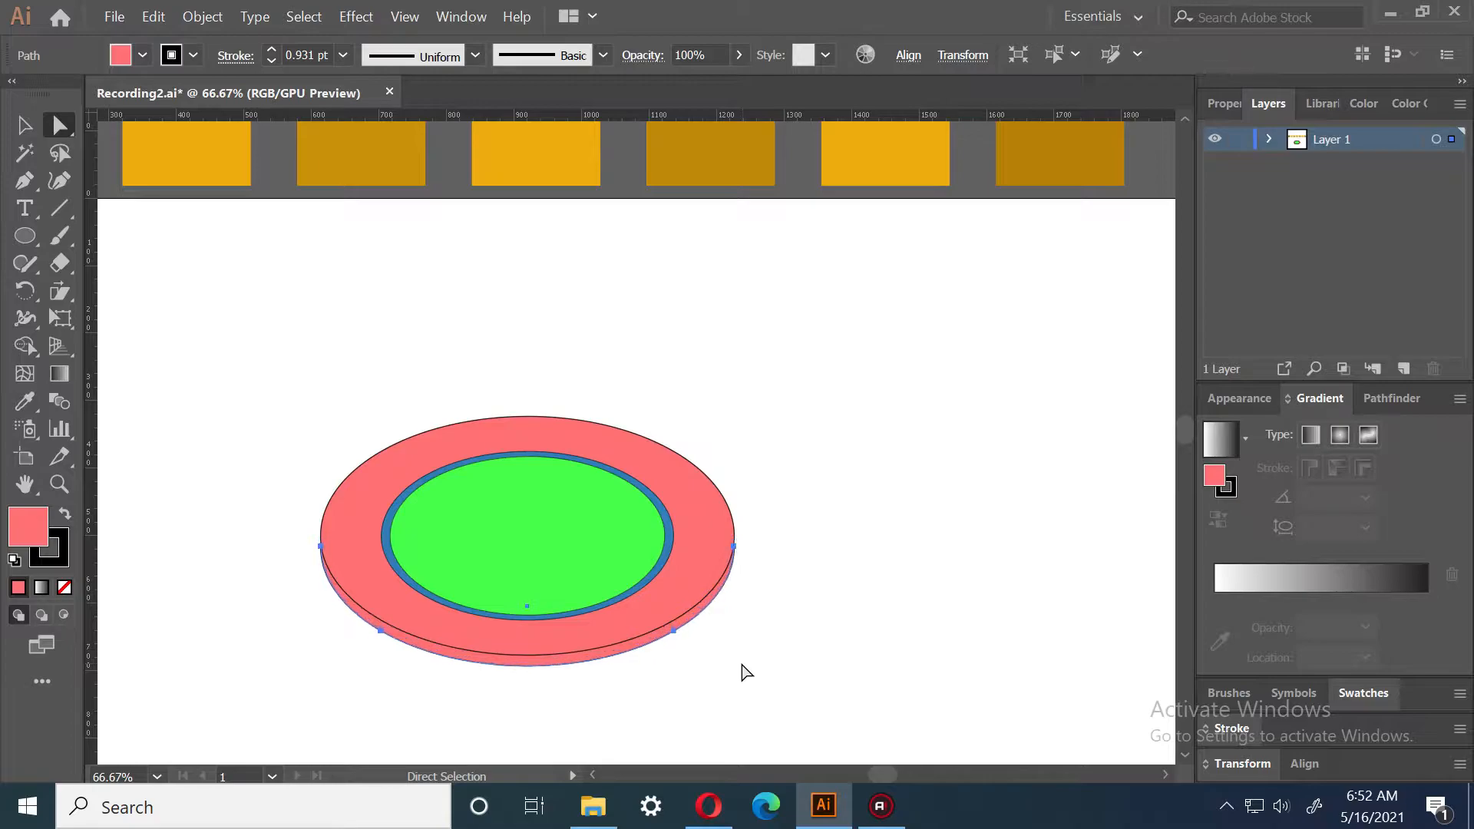
key("Down")
key("Down")
key("Down")
key("Down")
key("Down")
key("Down")
key("Down")
key("Down")
key("Down")
key("Down")
key("Down")
key("Down")
key("Down")
key("Down")
key("Down")
key("Down")
key("Down")
key("Down")
key("Down")
key("Down")
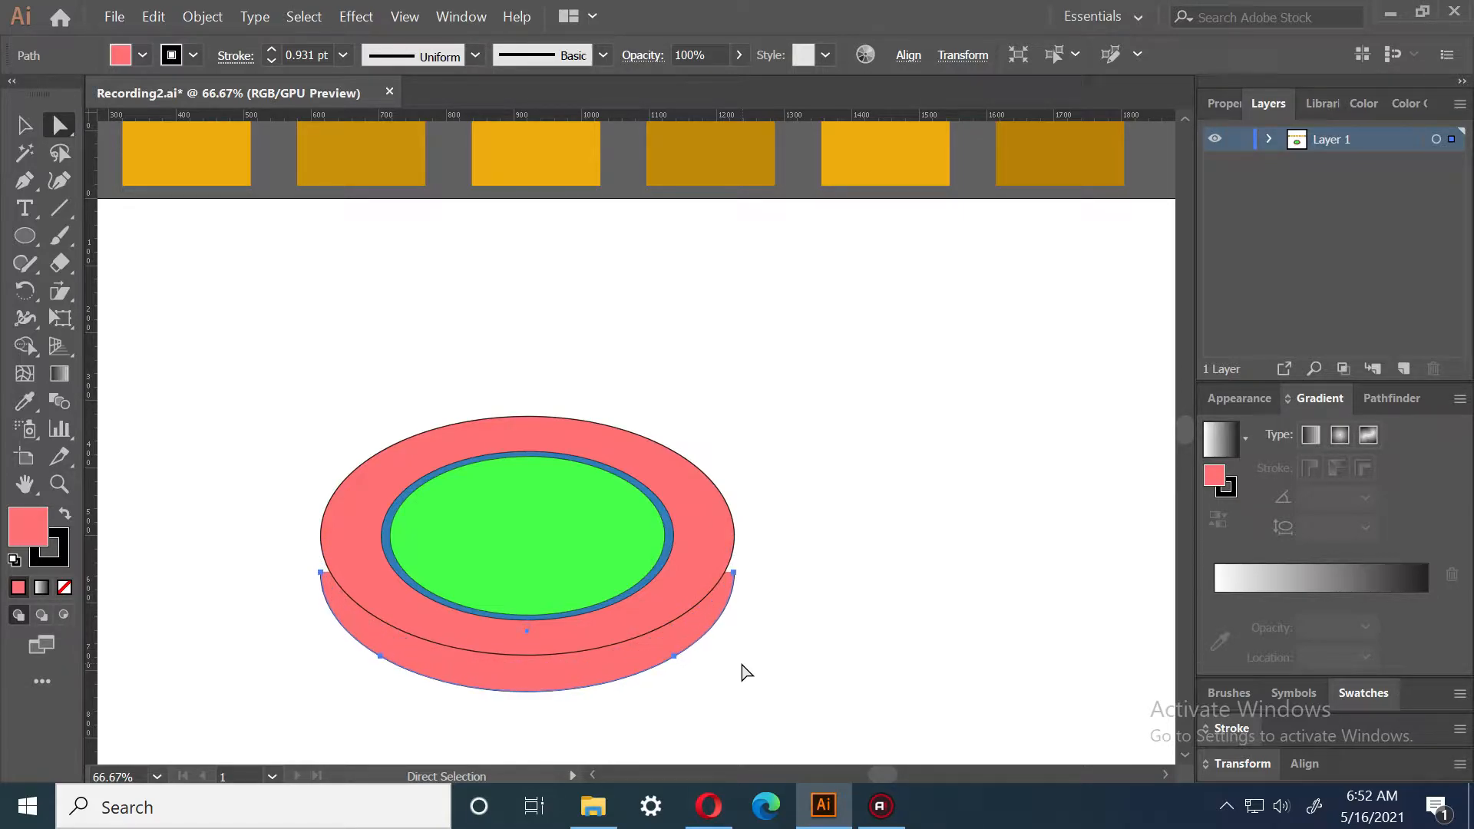
key("Down")
key("Down")
key("Down")
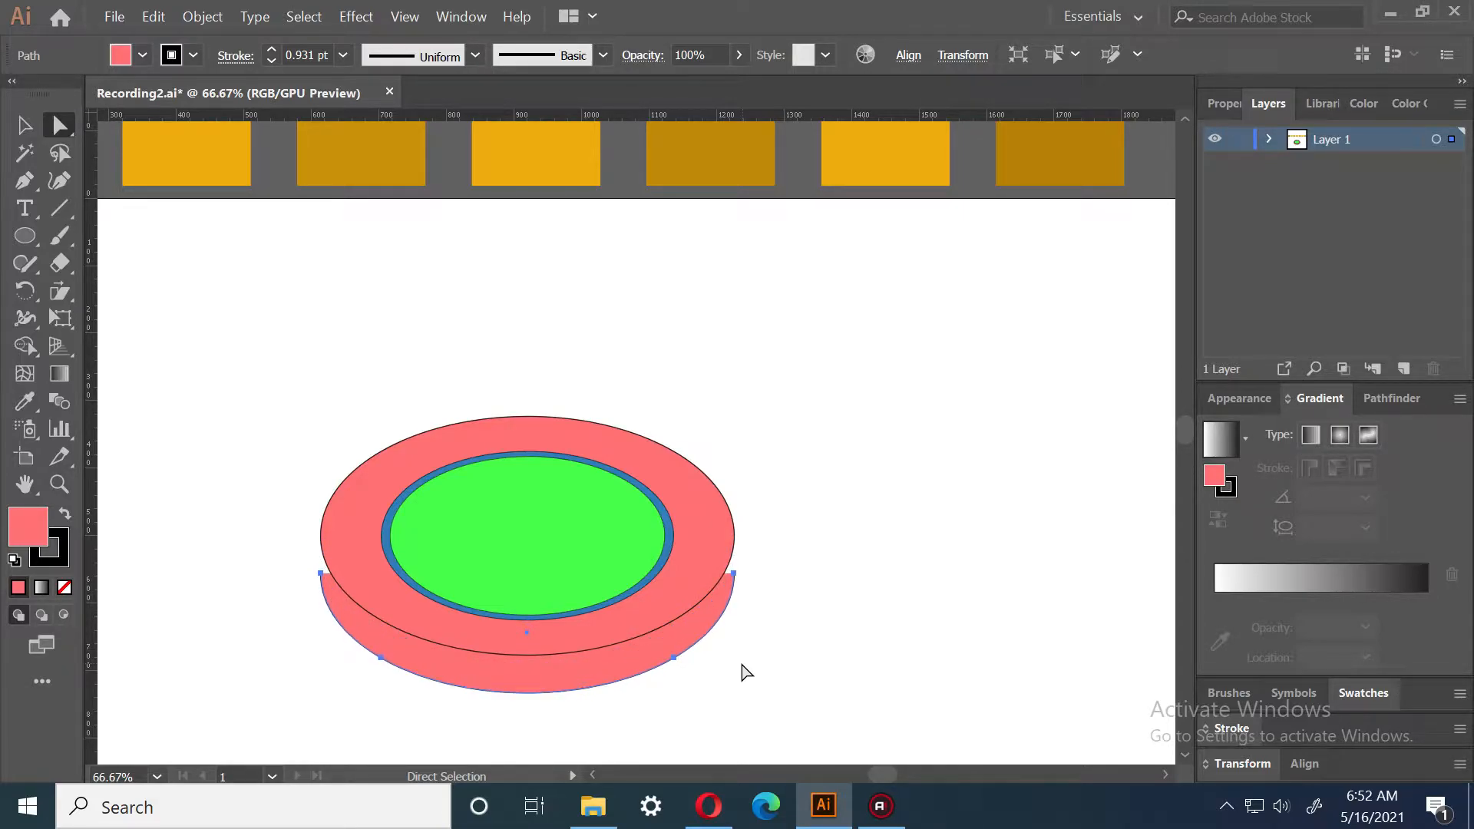
Extend the lowered half's left end straight up to the red ellipse's left anchor point using the Pen tool
left_click(66, 486)
left_click_drag(359, 565, 492, 597)
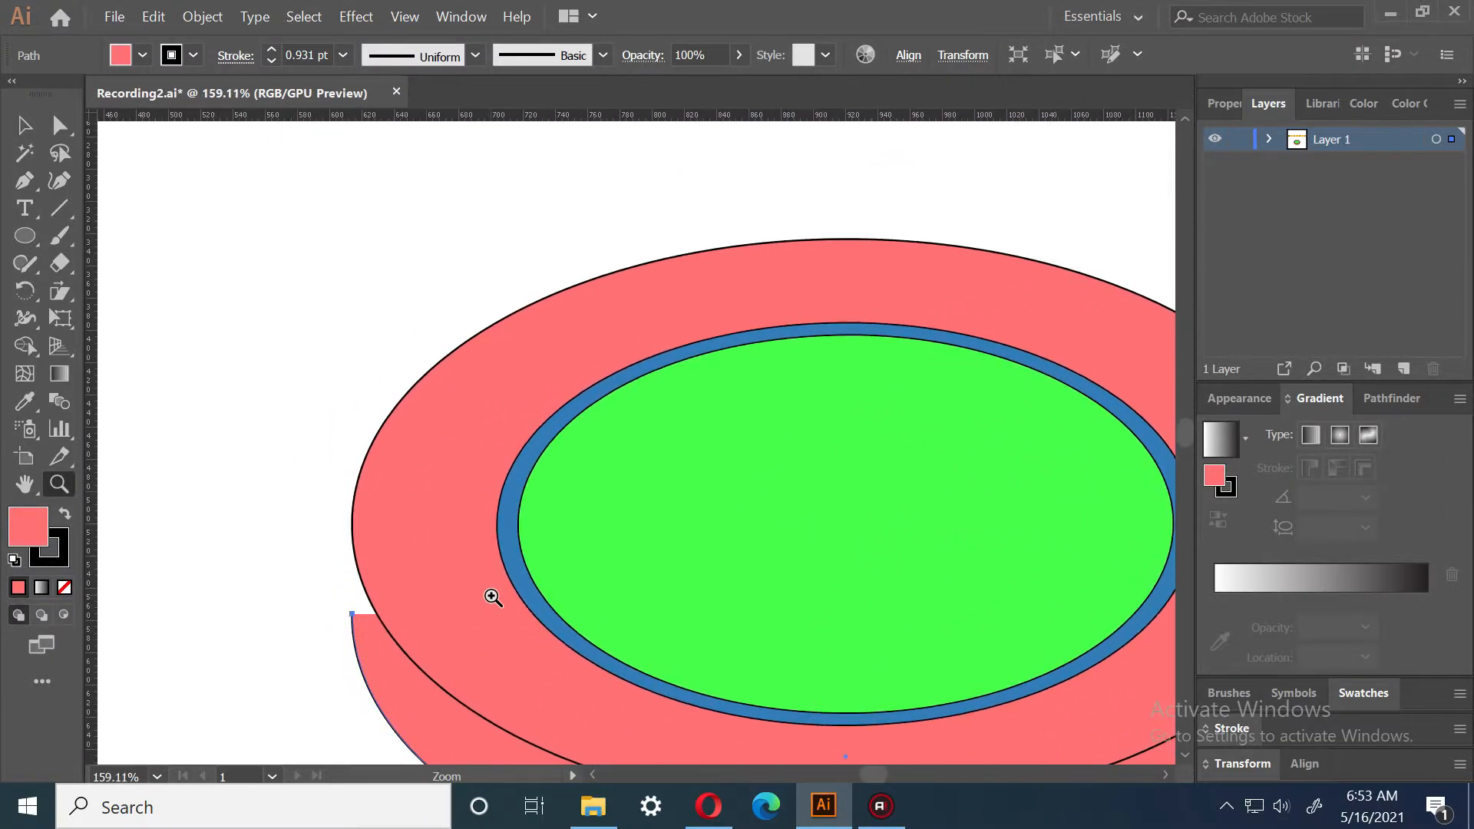
left_click(36, 185)
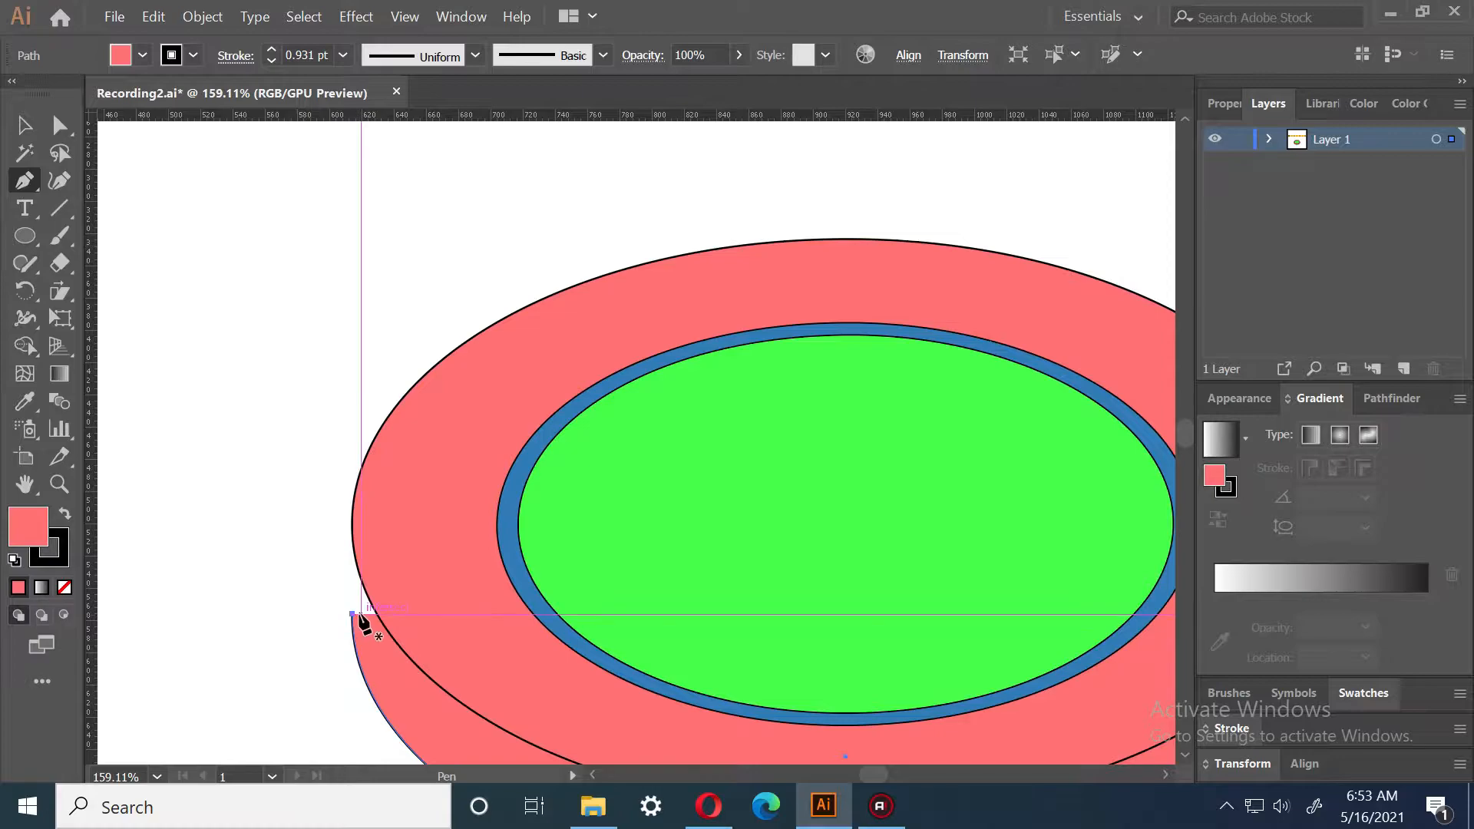
left_click_drag(354, 614, 352, 526)
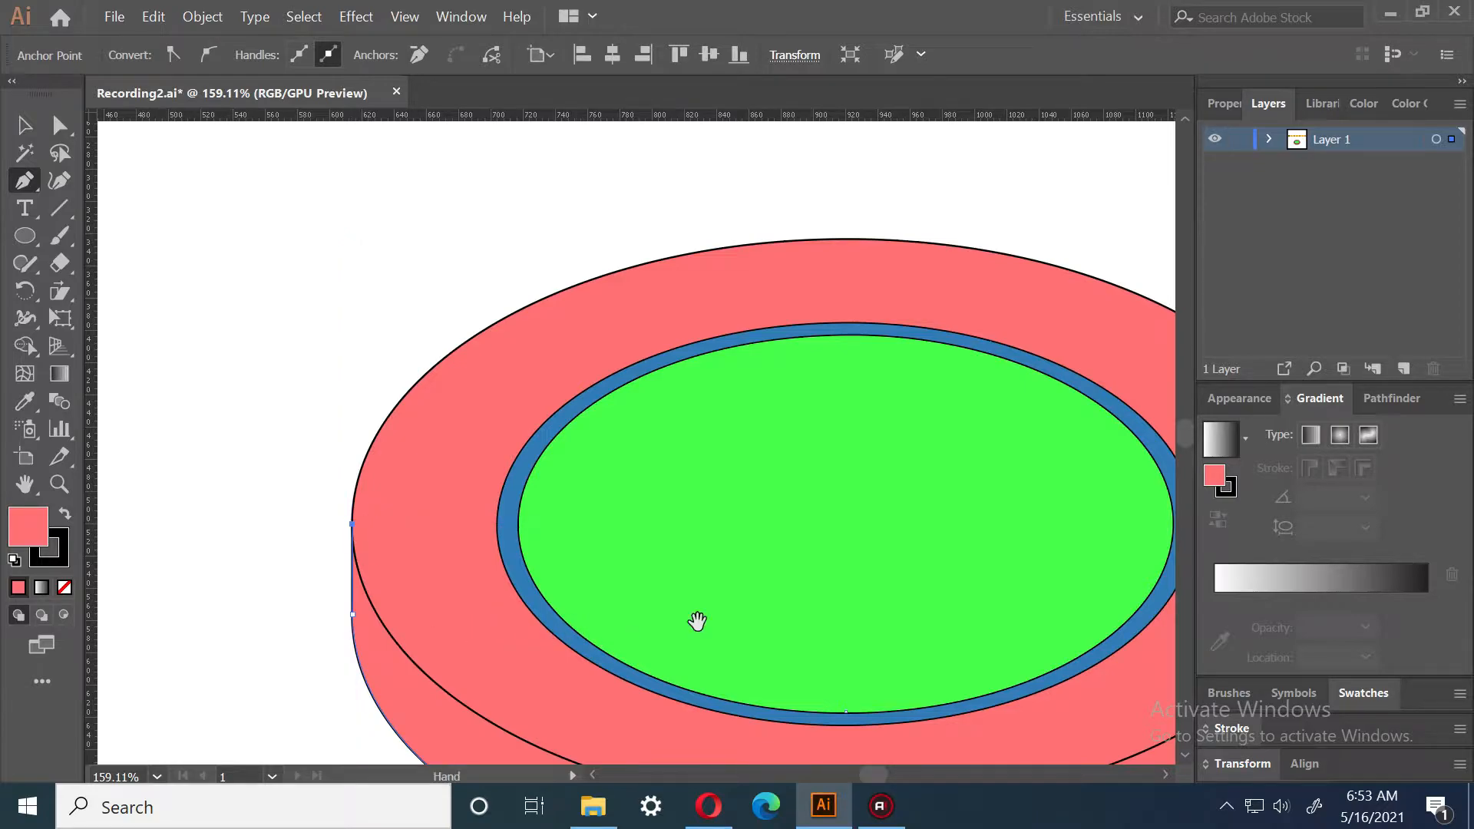
Extend the lowered half's right end straight up to the red ellipse's right anchor point
left_click_drag(691, 624, 112, 437)
left_click_drag(492, 553, 507, 619)
left_click_drag(740, 563, 741, 471)
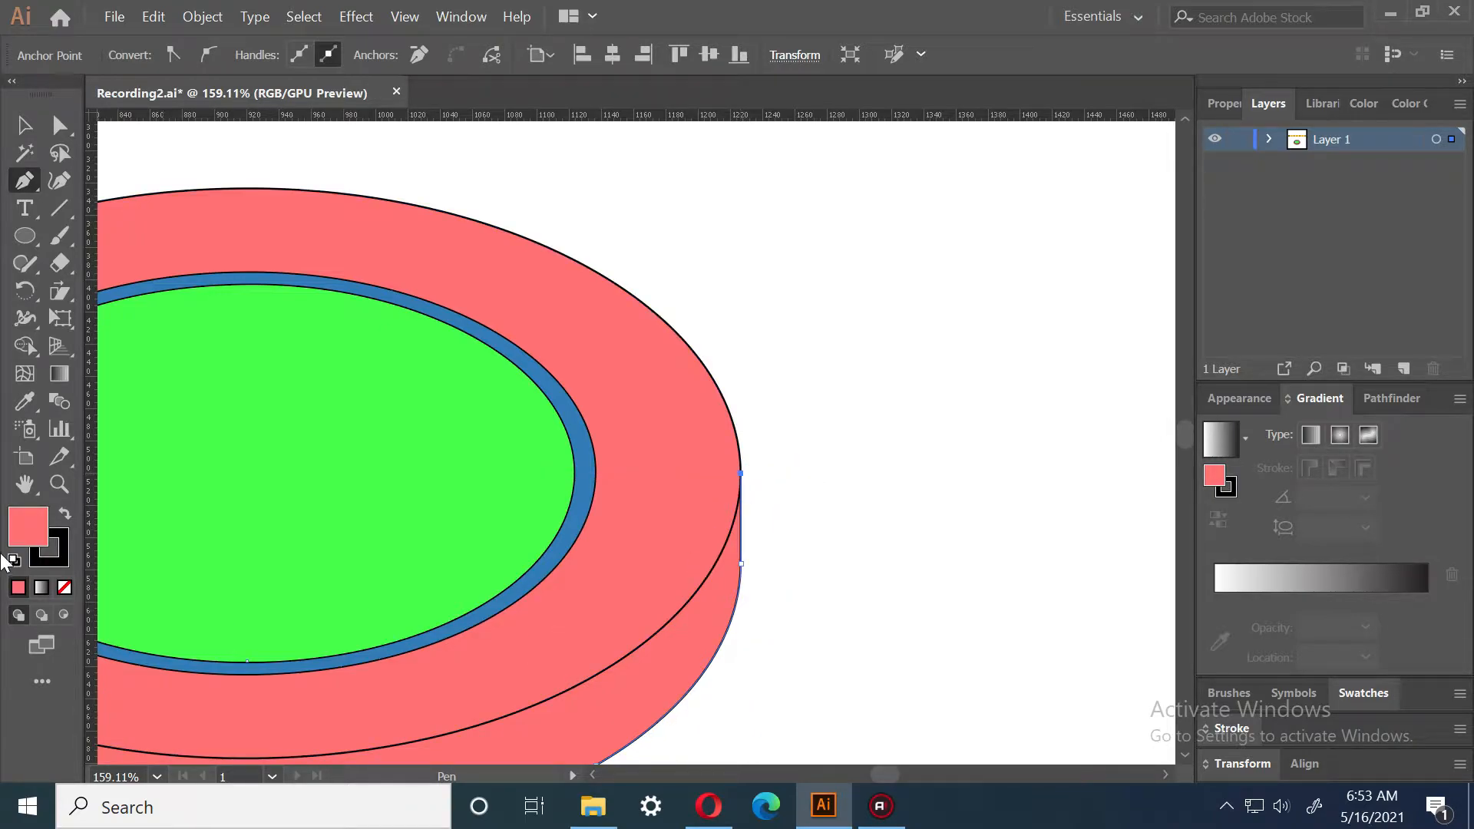
Select all the disc's shapes and remove their stroke
left_click(59, 484)
left_click_drag(501, 451, 589, 572)
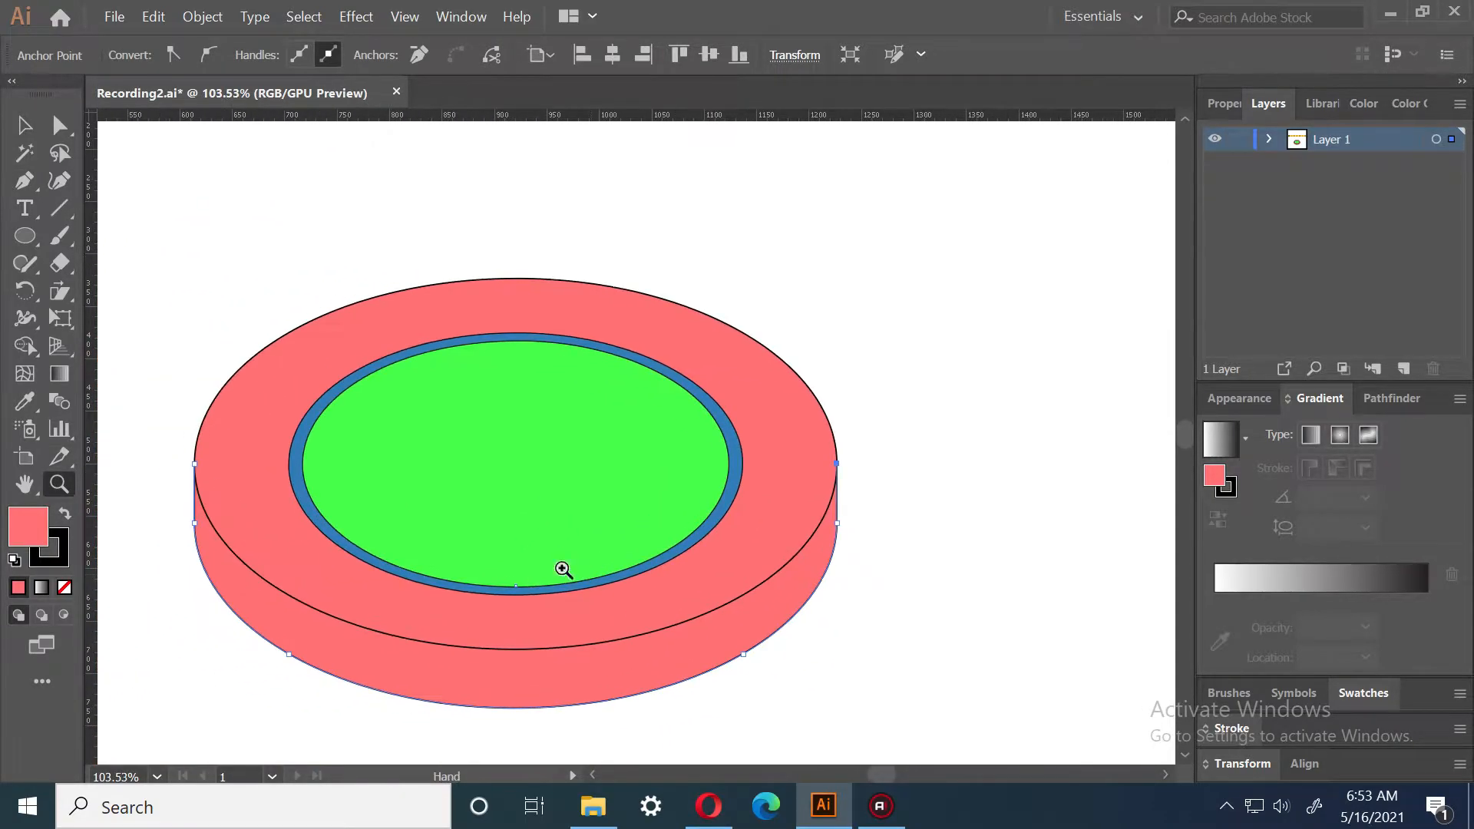
left_click(25, 125)
left_click(643, 324)
left_click(926, 293)
left_click_drag(925, 293, 473, 751)
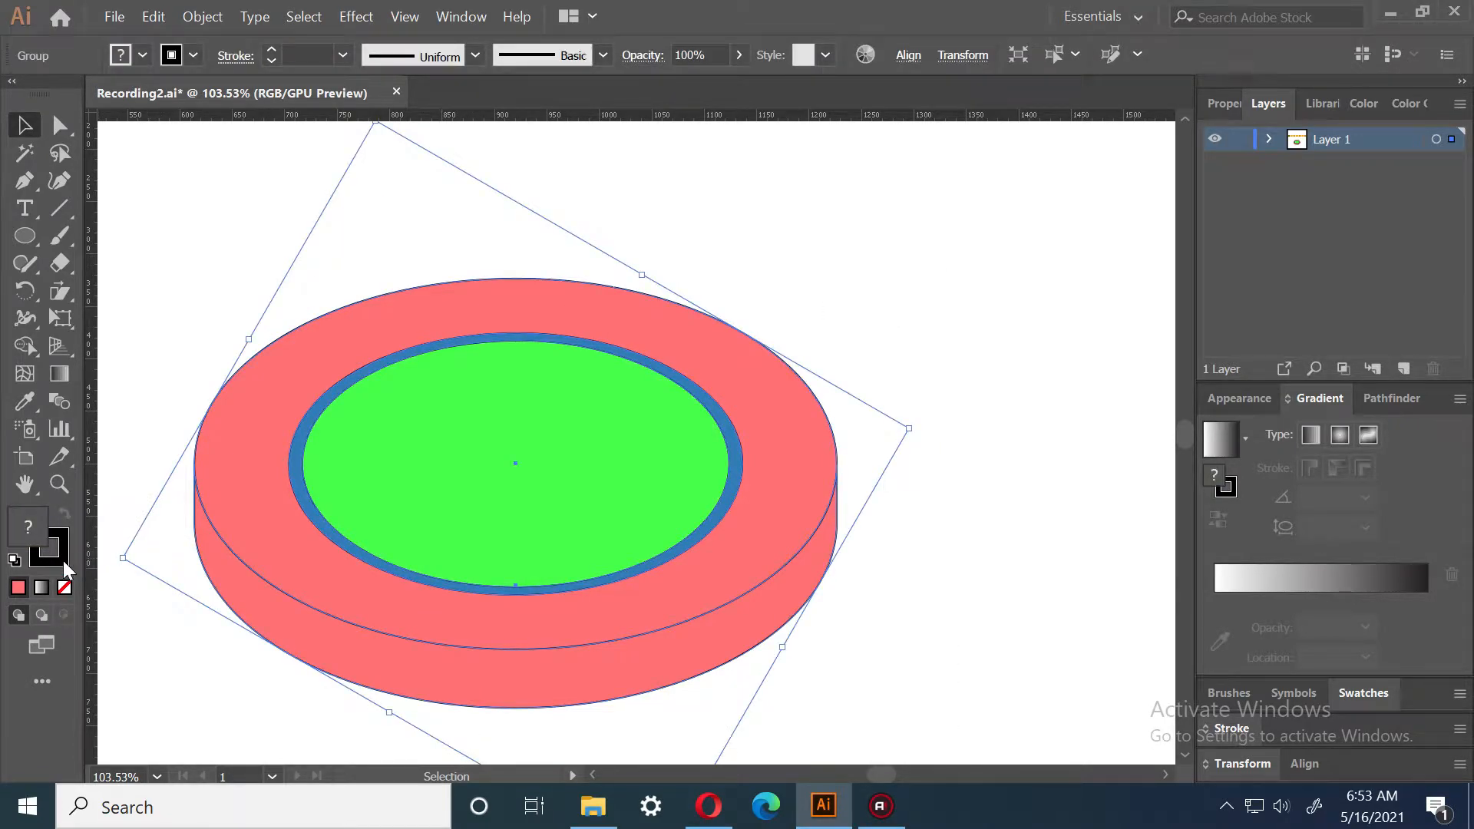
left_click(65, 587)
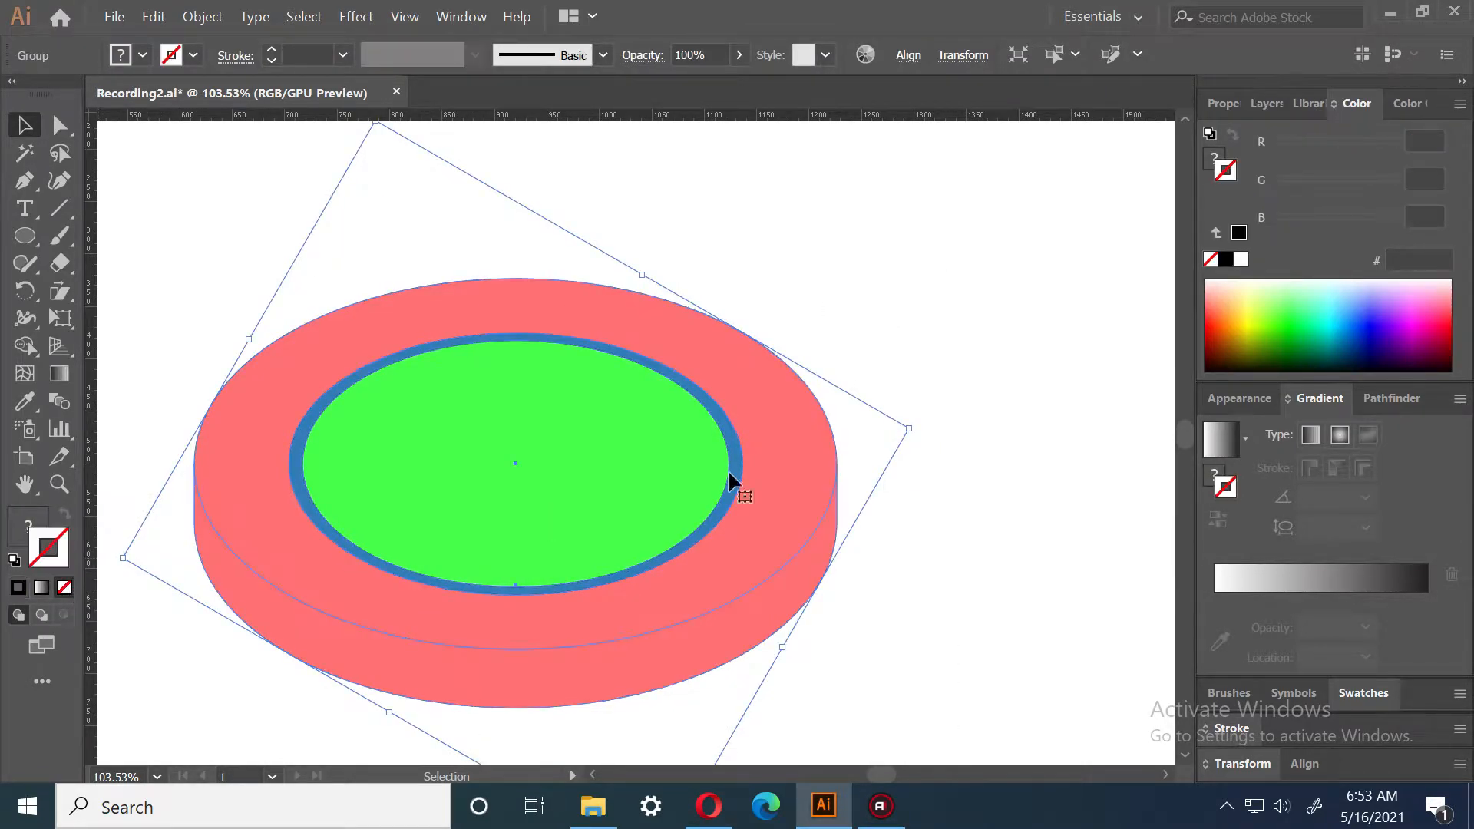
Use Shape Builder on all the disc's shapes to separate the side wall from the overlapping red ellipse
left_click_drag(981, 307, 254, 703)
left_click_drag(757, 701, 813, 634)
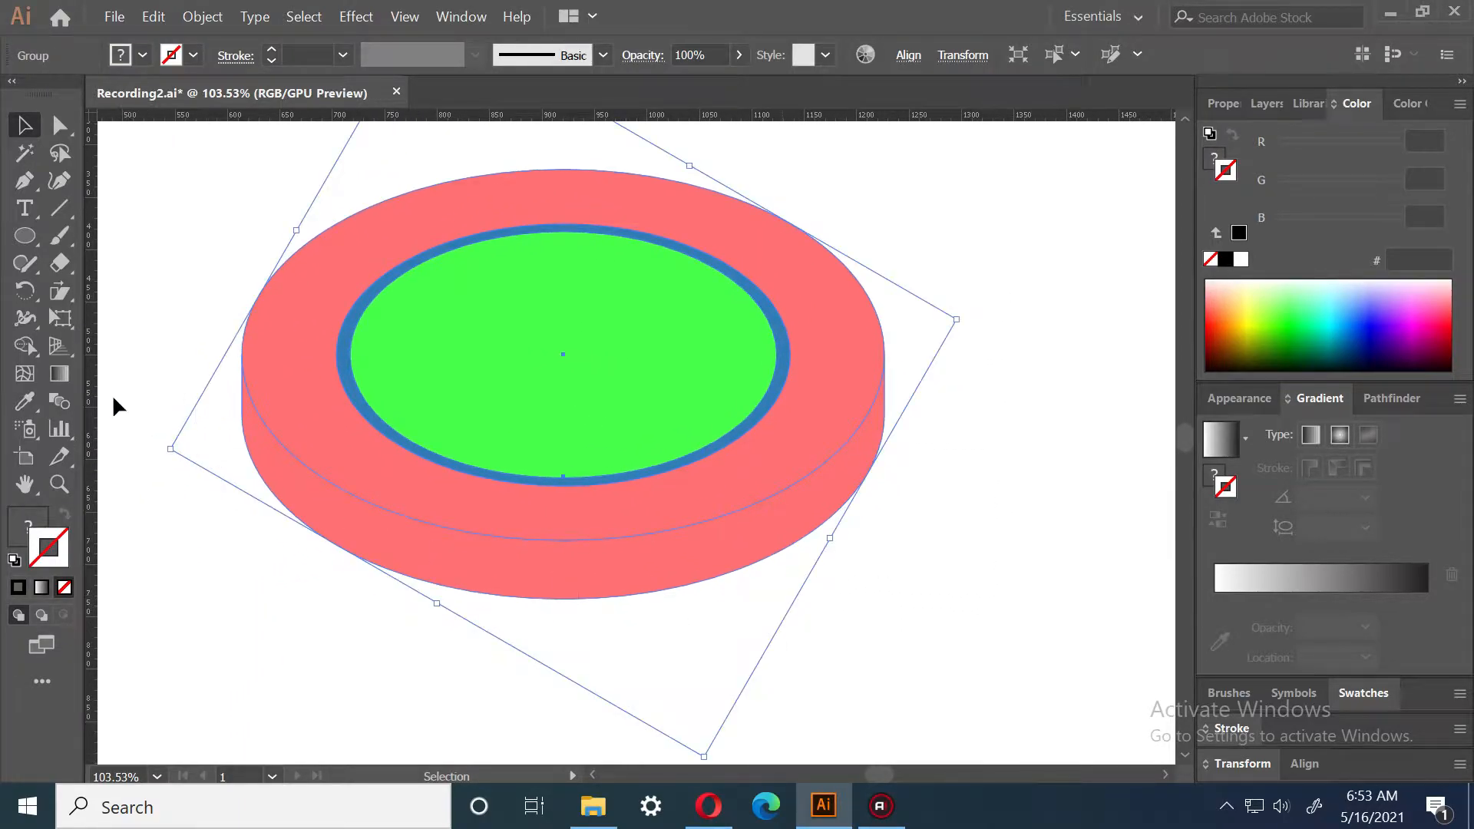
left_click(24, 345)
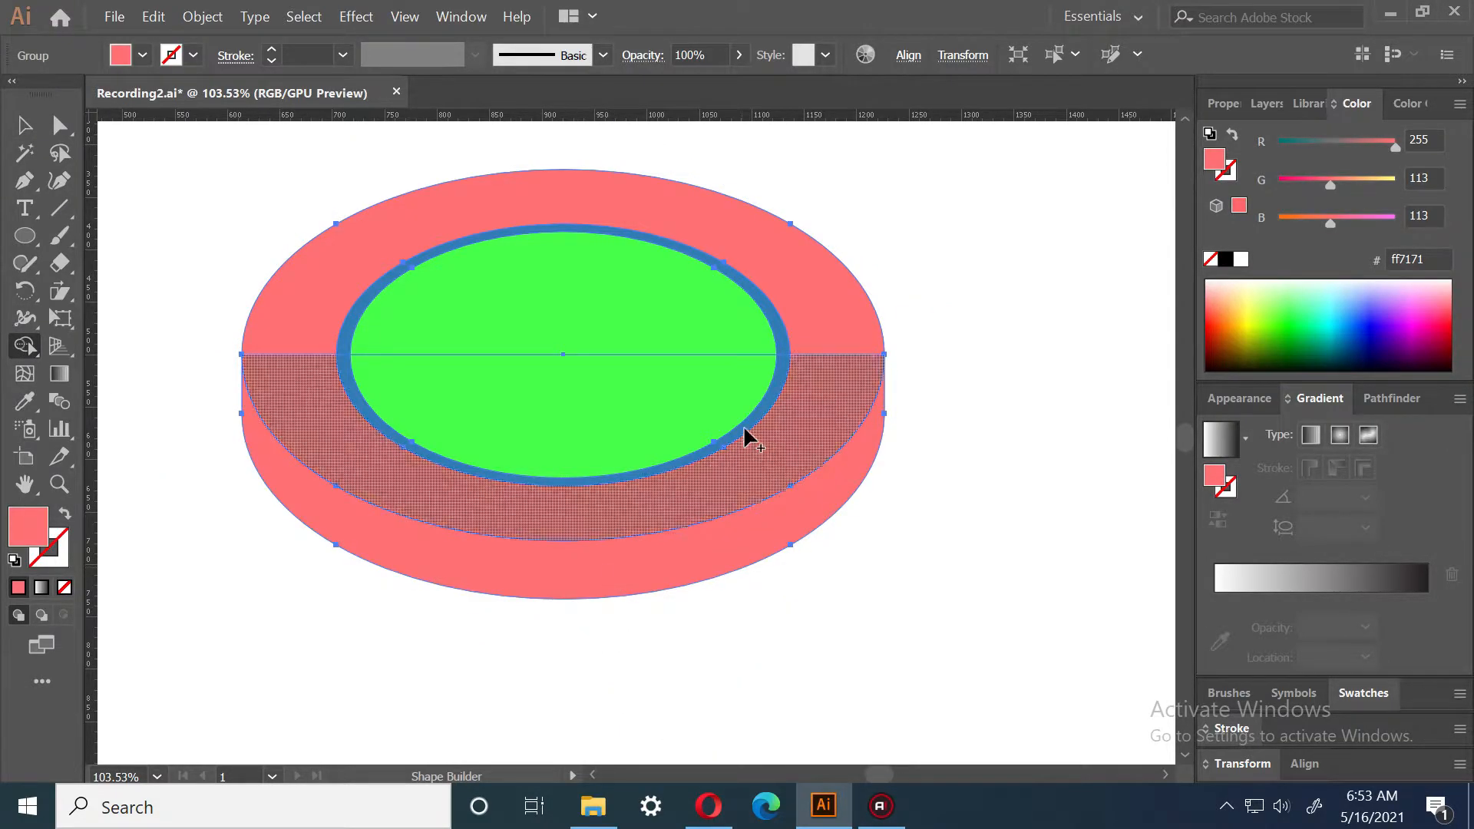
key("a")
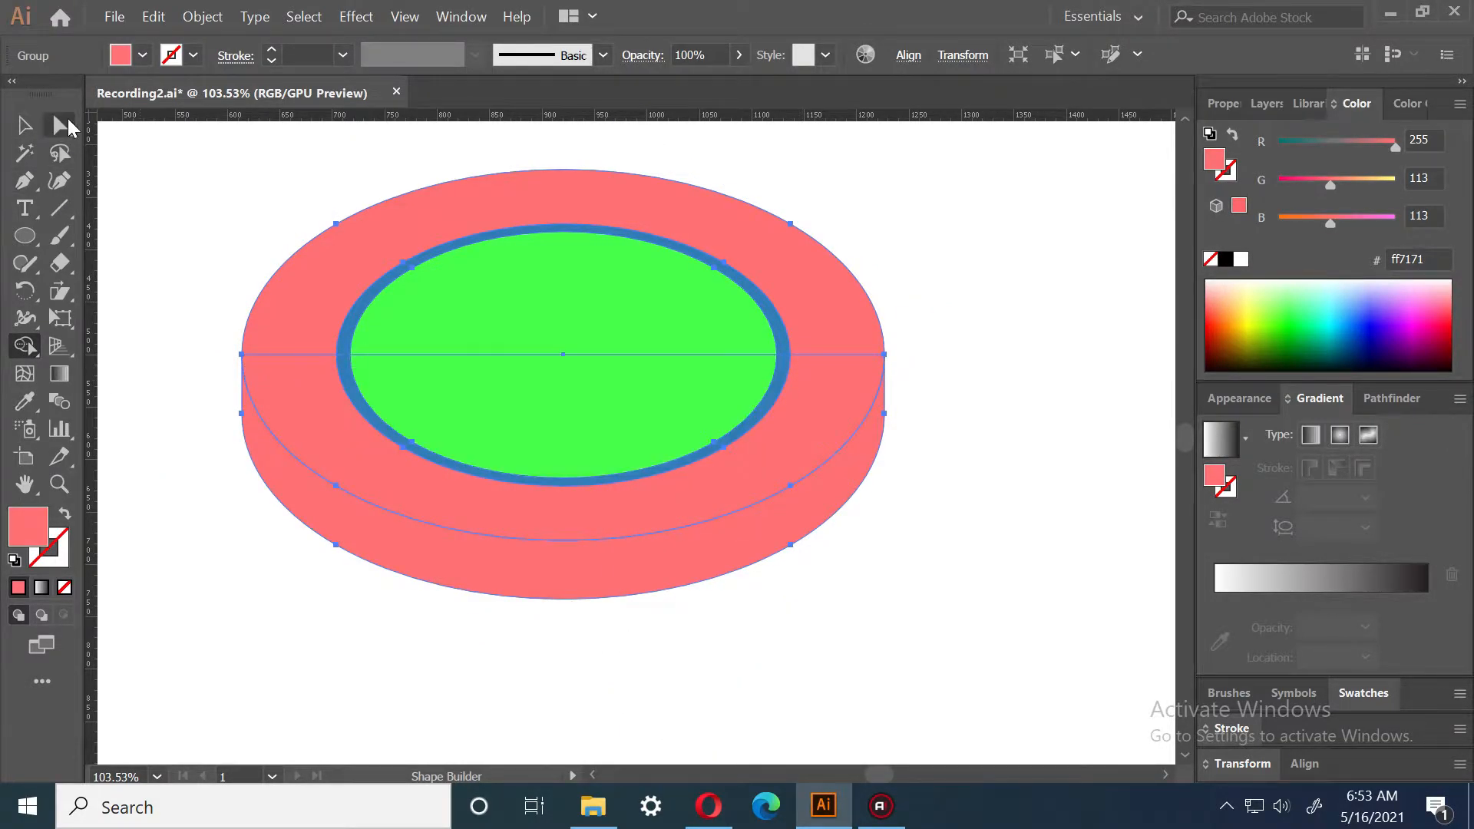
left_click(1018, 466)
Fill the side wall beneath the red ellipse with yellow fff873
left_click(864, 334)
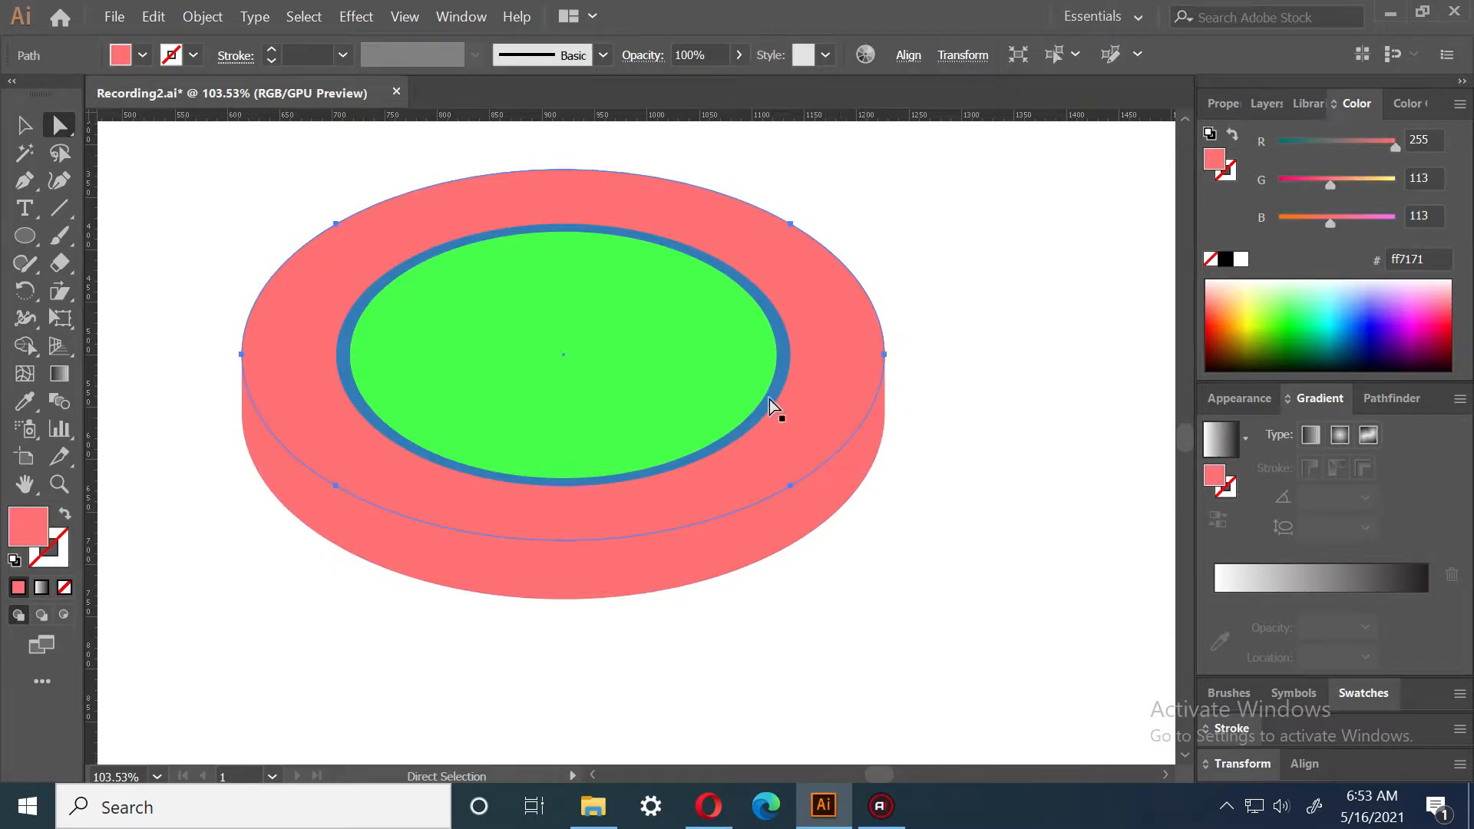
left_click(954, 487)
left_click(800, 518)
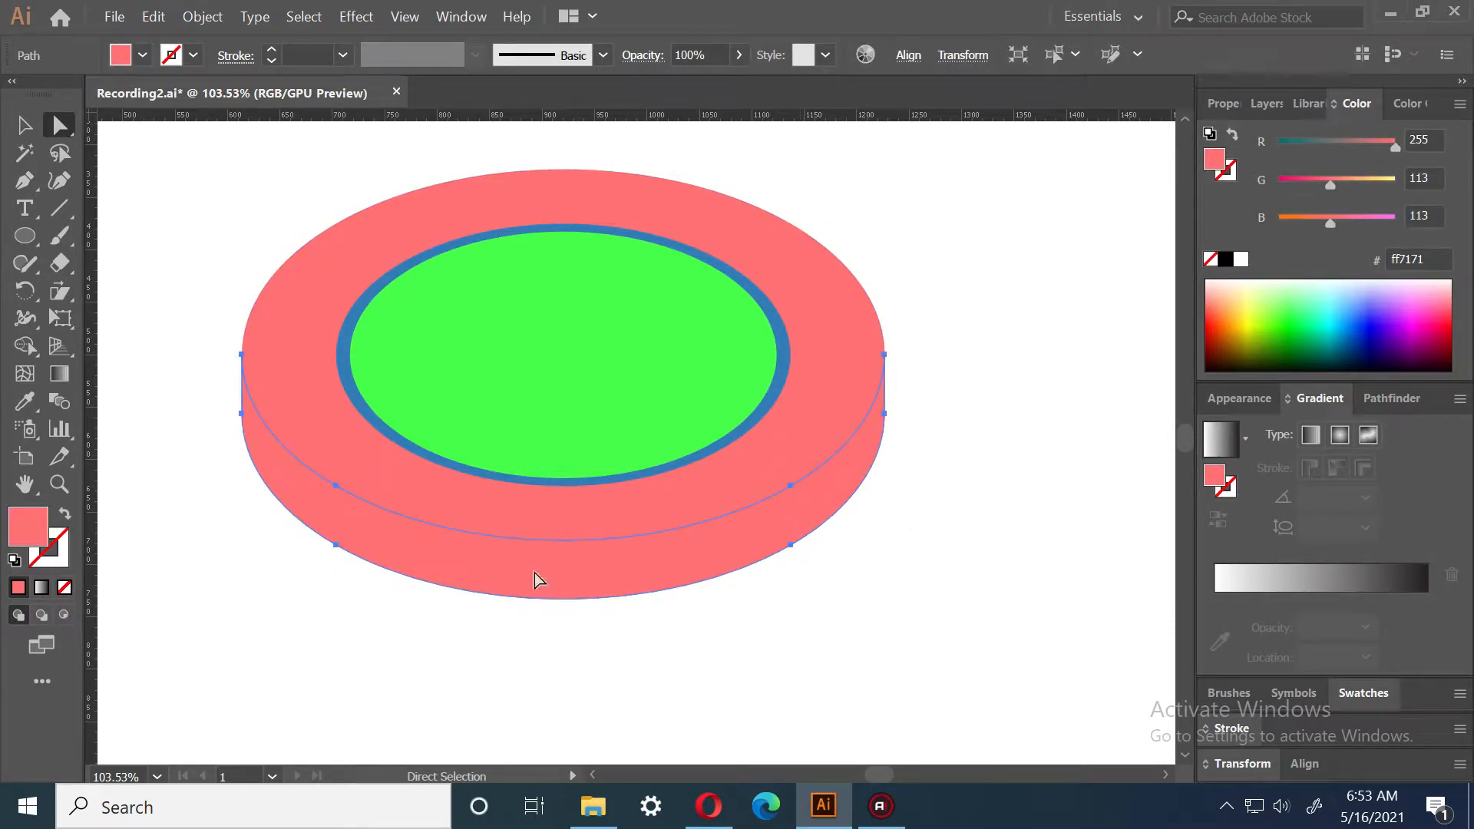
double_click(31, 528)
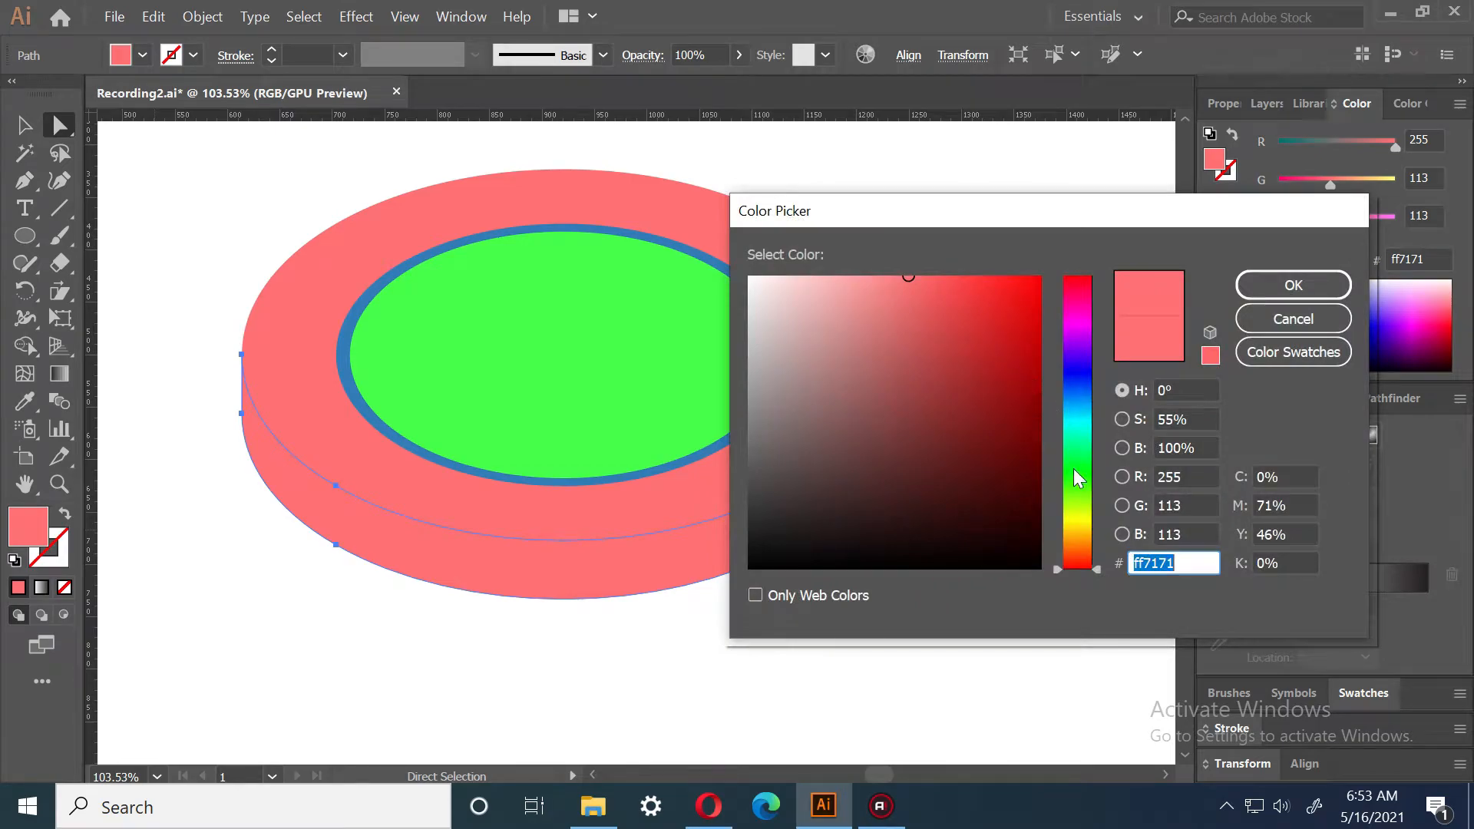
left_click(1085, 524)
left_click(1305, 286)
left_click(922, 592)
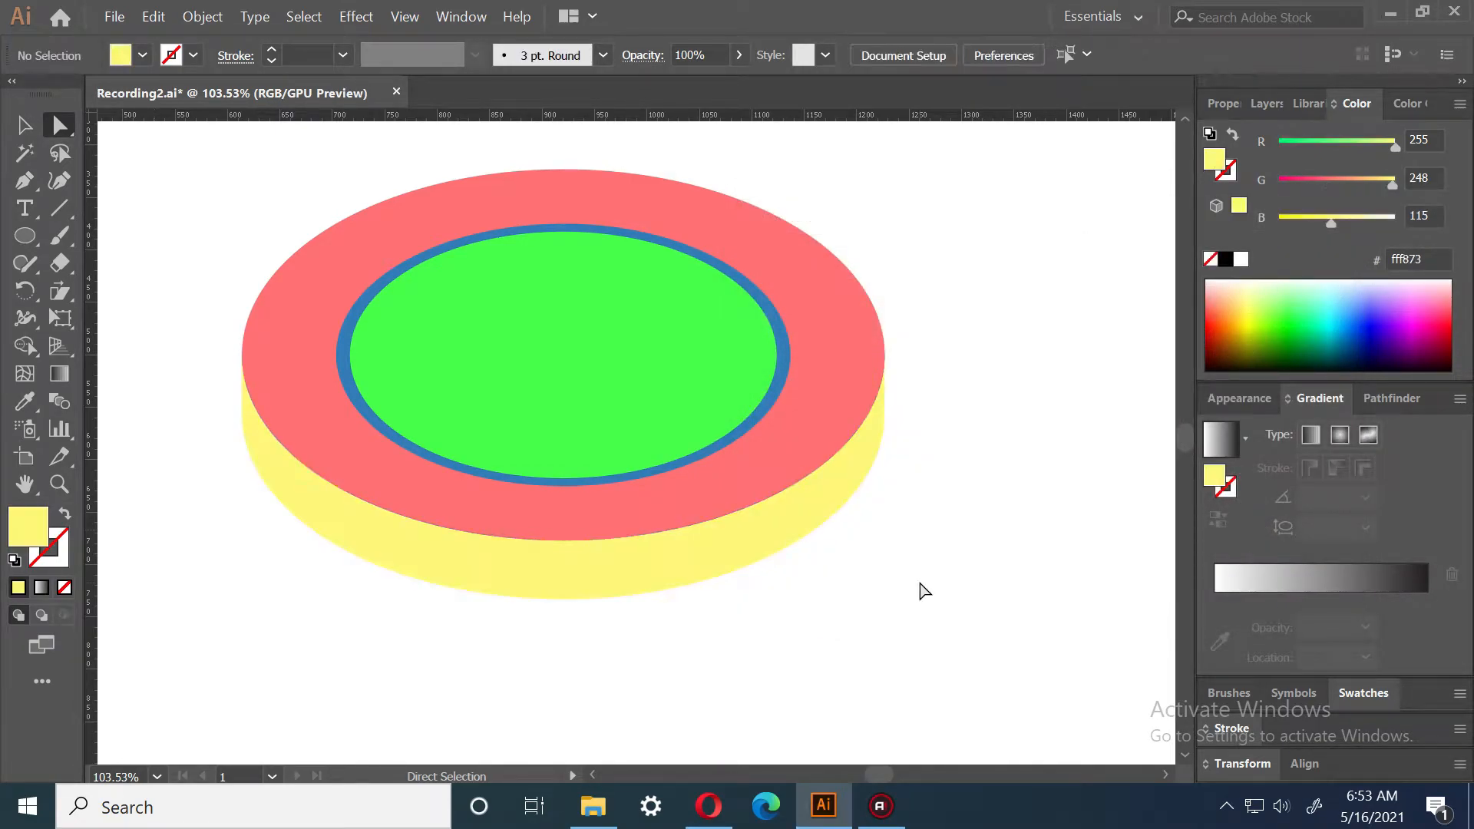
Apply a white-to-black linear gradient fill to the disc's side wall
left_click(59, 483)
left_click_drag(595, 453, 379, 566)
left_click_drag(566, 505, 560, 560)
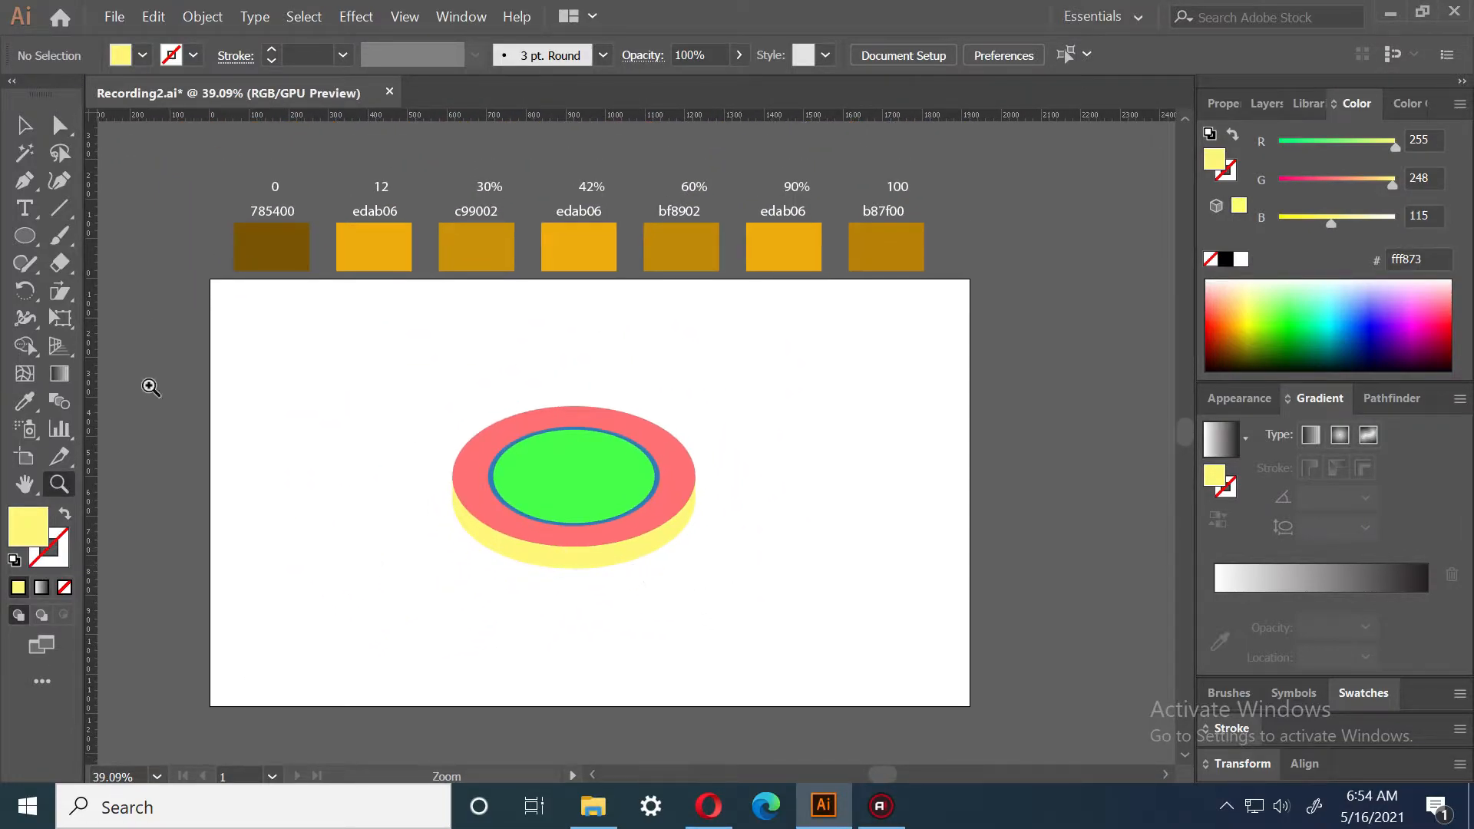
left_click(23, 128)
left_click(577, 556)
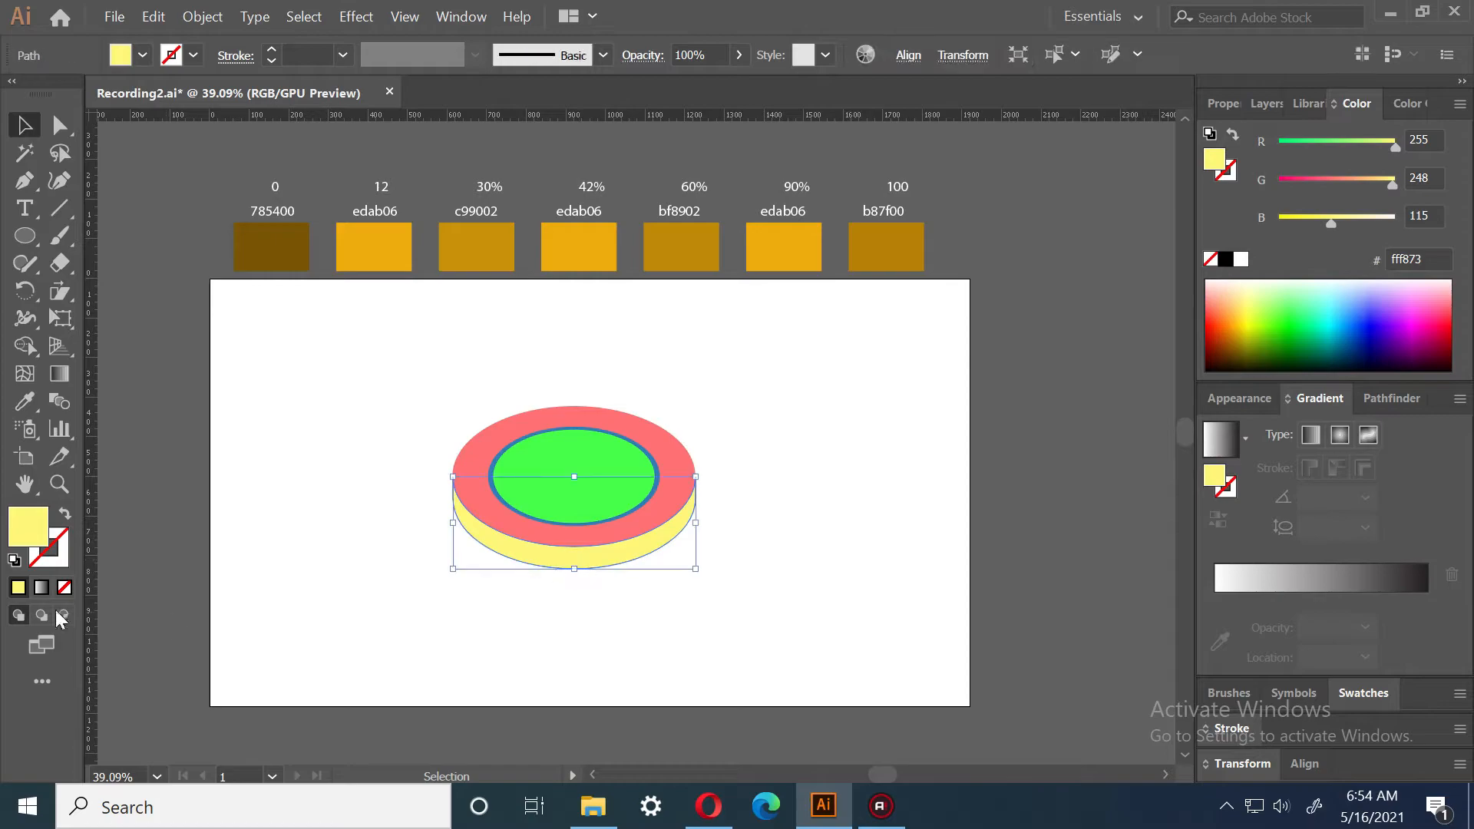
left_click(42, 589)
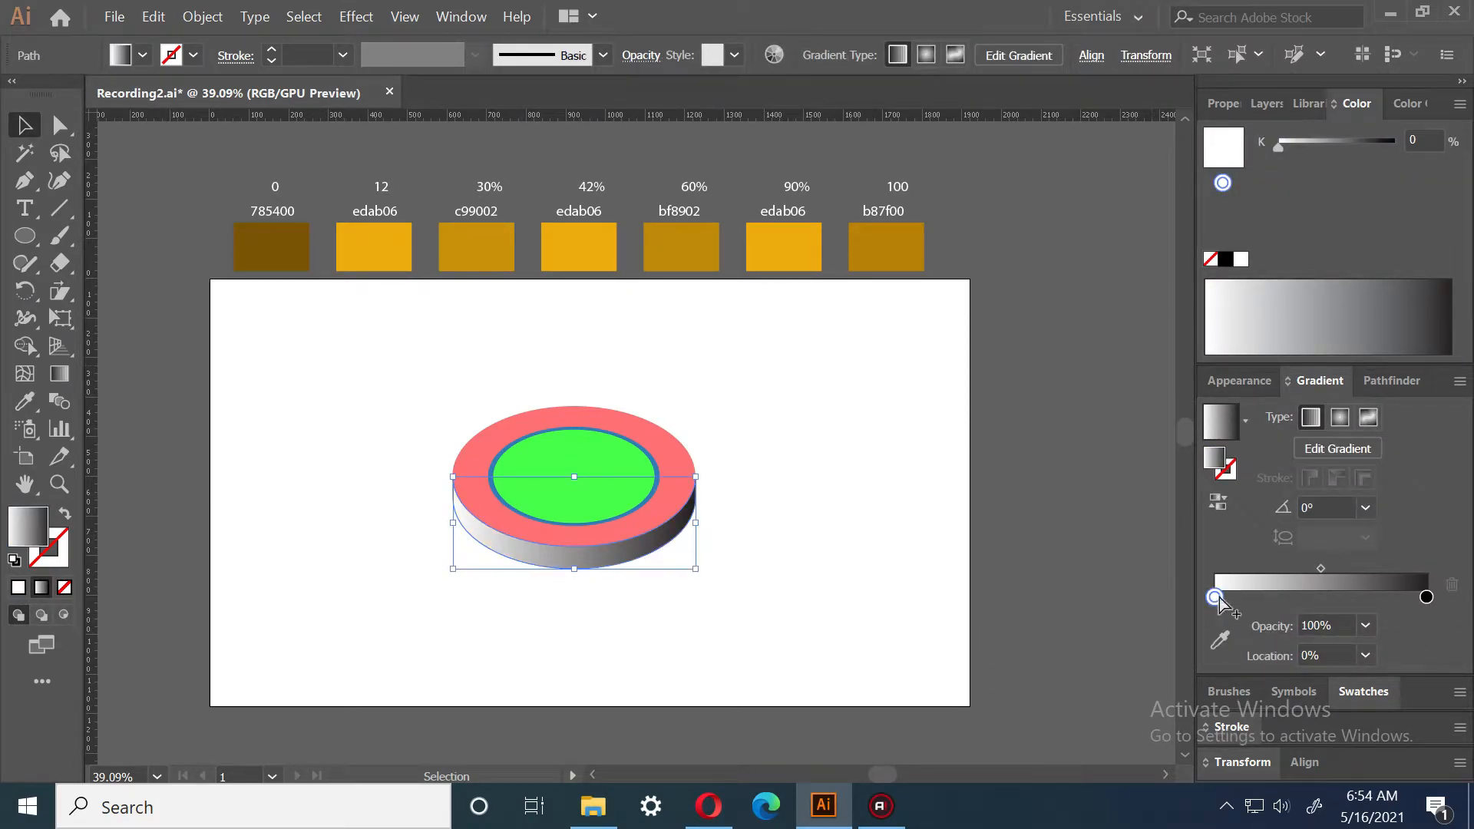
Colour the side wall gradient's 0% stop by sampling the 785400 reference swatch
left_click(1220, 640)
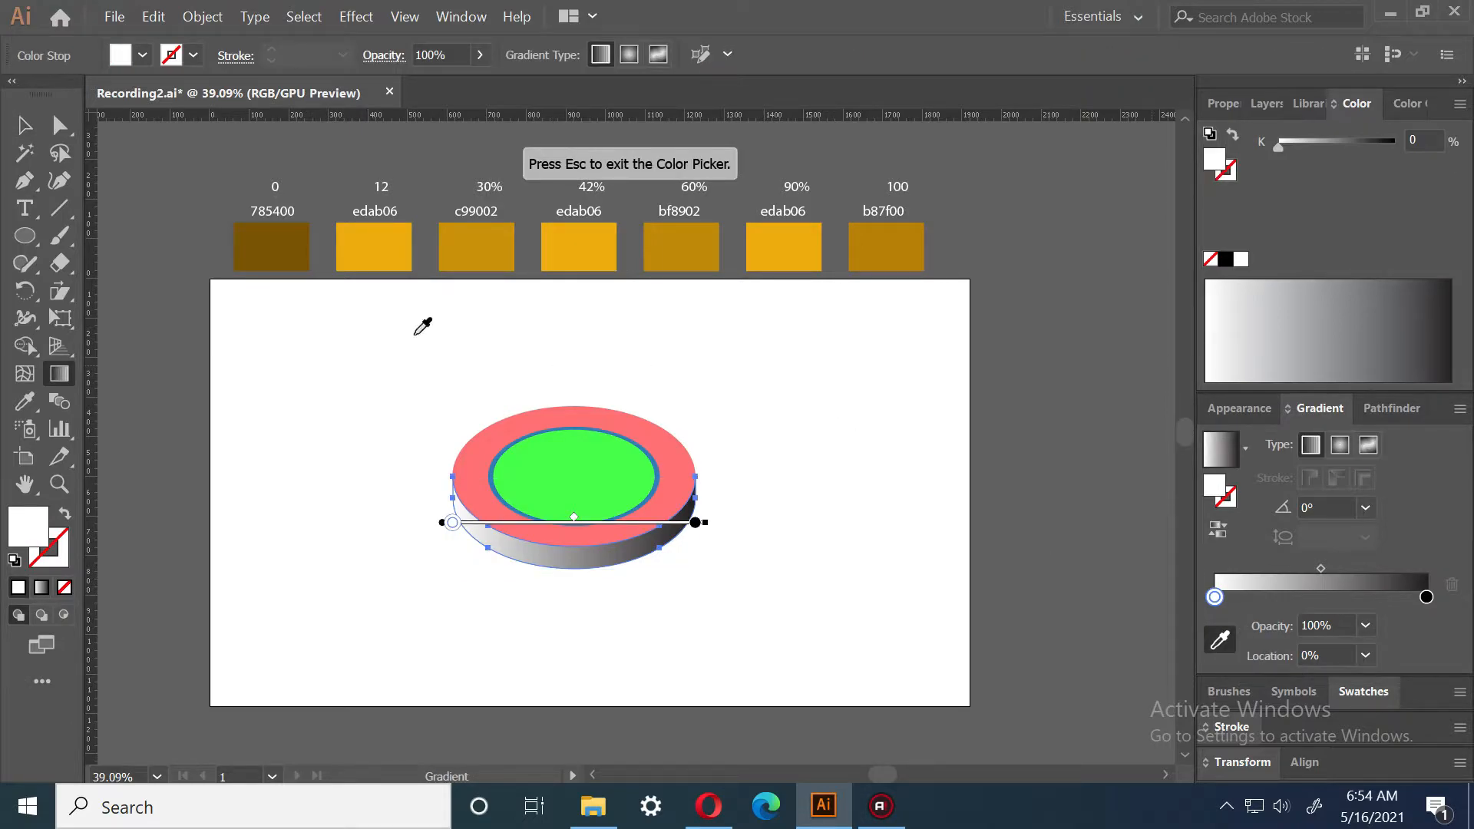
left_click(298, 239)
left_click(24, 124)
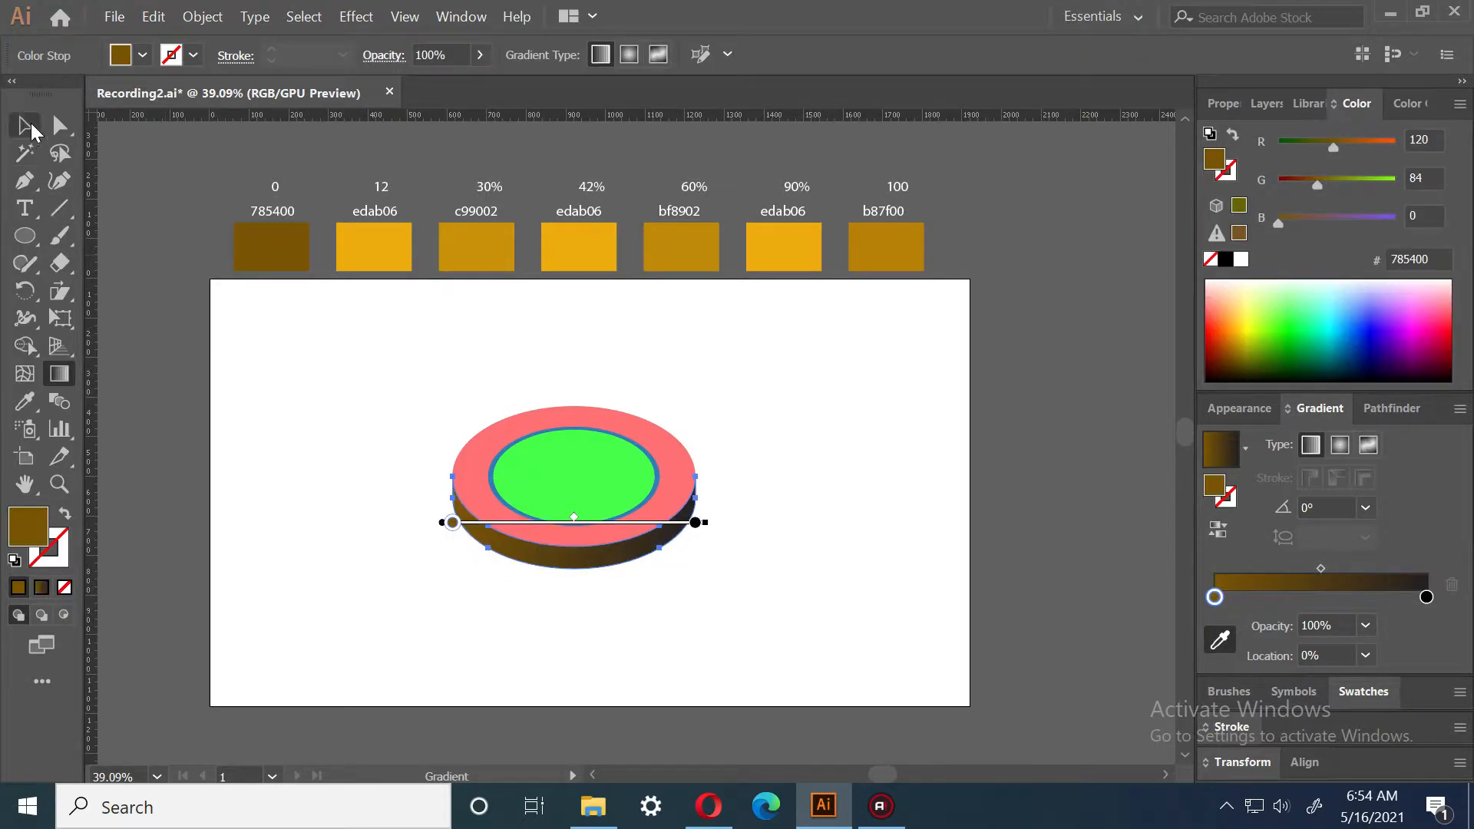
Move the gradient's black end stop to 12% and colour it from the edab06 reference swatch
left_click(1426, 598)
left_click_drag(1340, 654, 1301, 653)
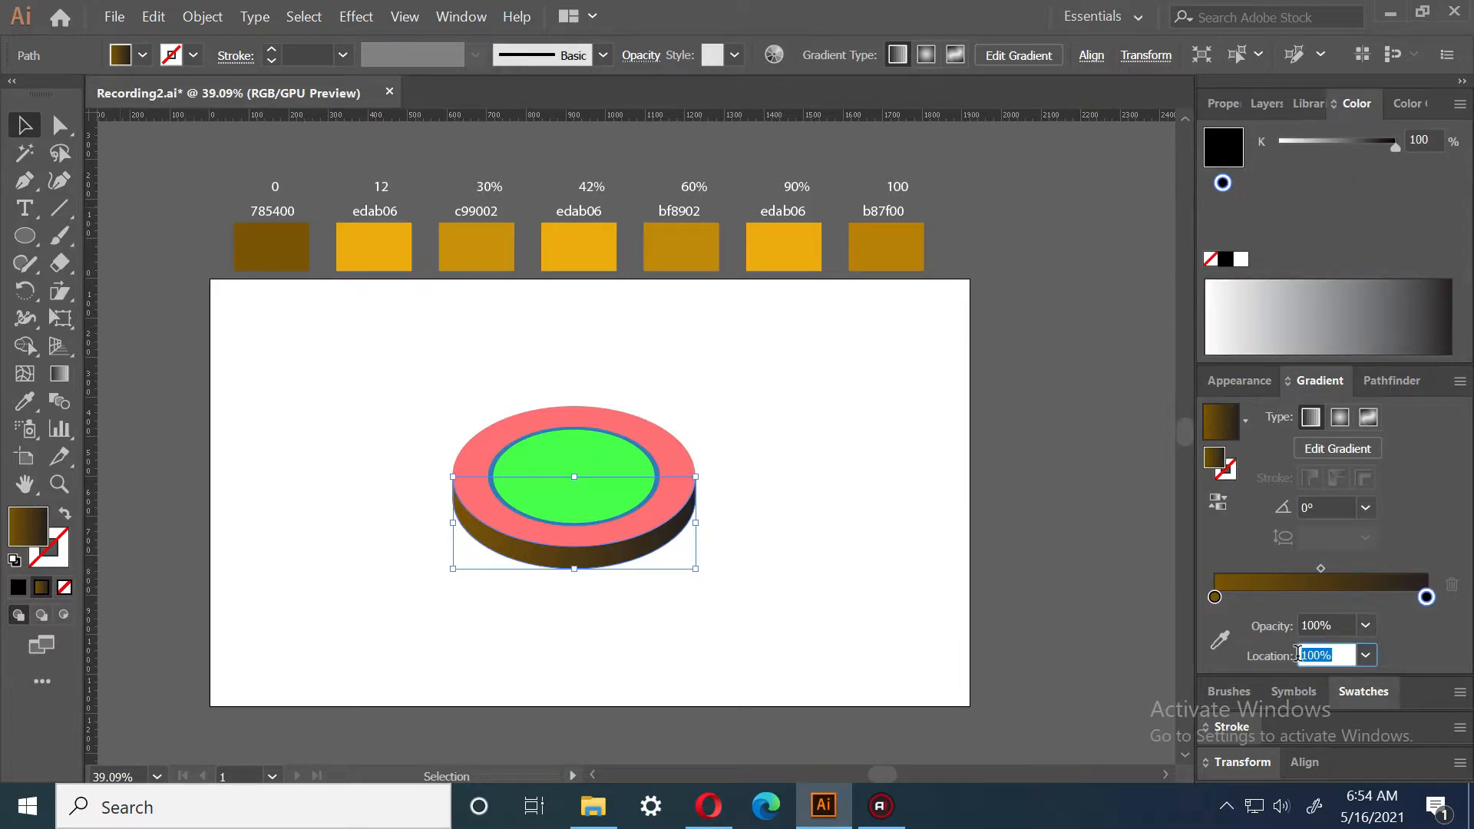
type("12")
key("Return")
left_click(1220, 639)
left_click(383, 259)
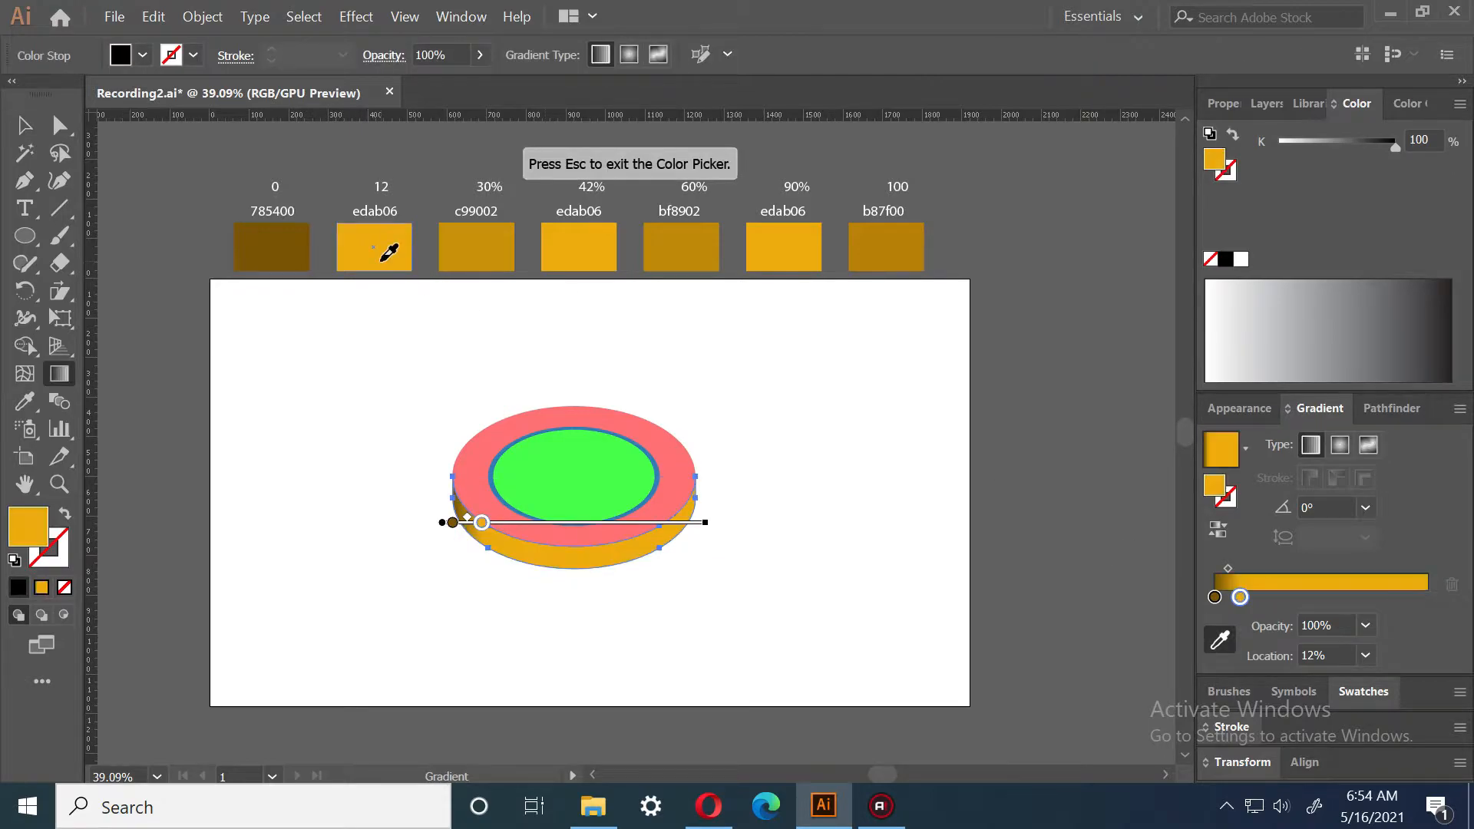
Add a gradient stop at 30% coloured from the c99002 reference swatch
left_click(1276, 597)
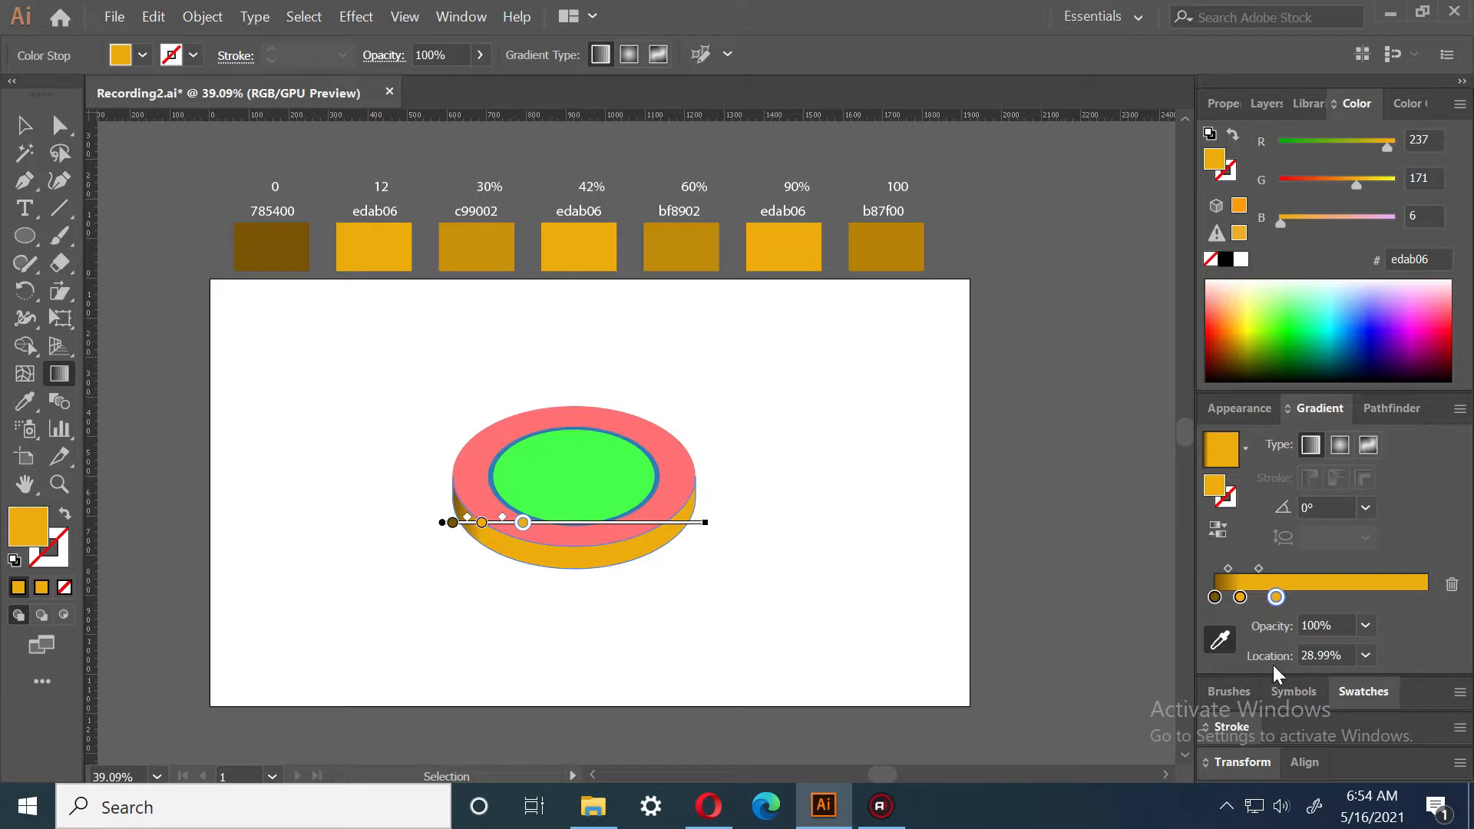
left_click(476, 247)
left_click_drag(1345, 654, 1289, 655)
type("30")
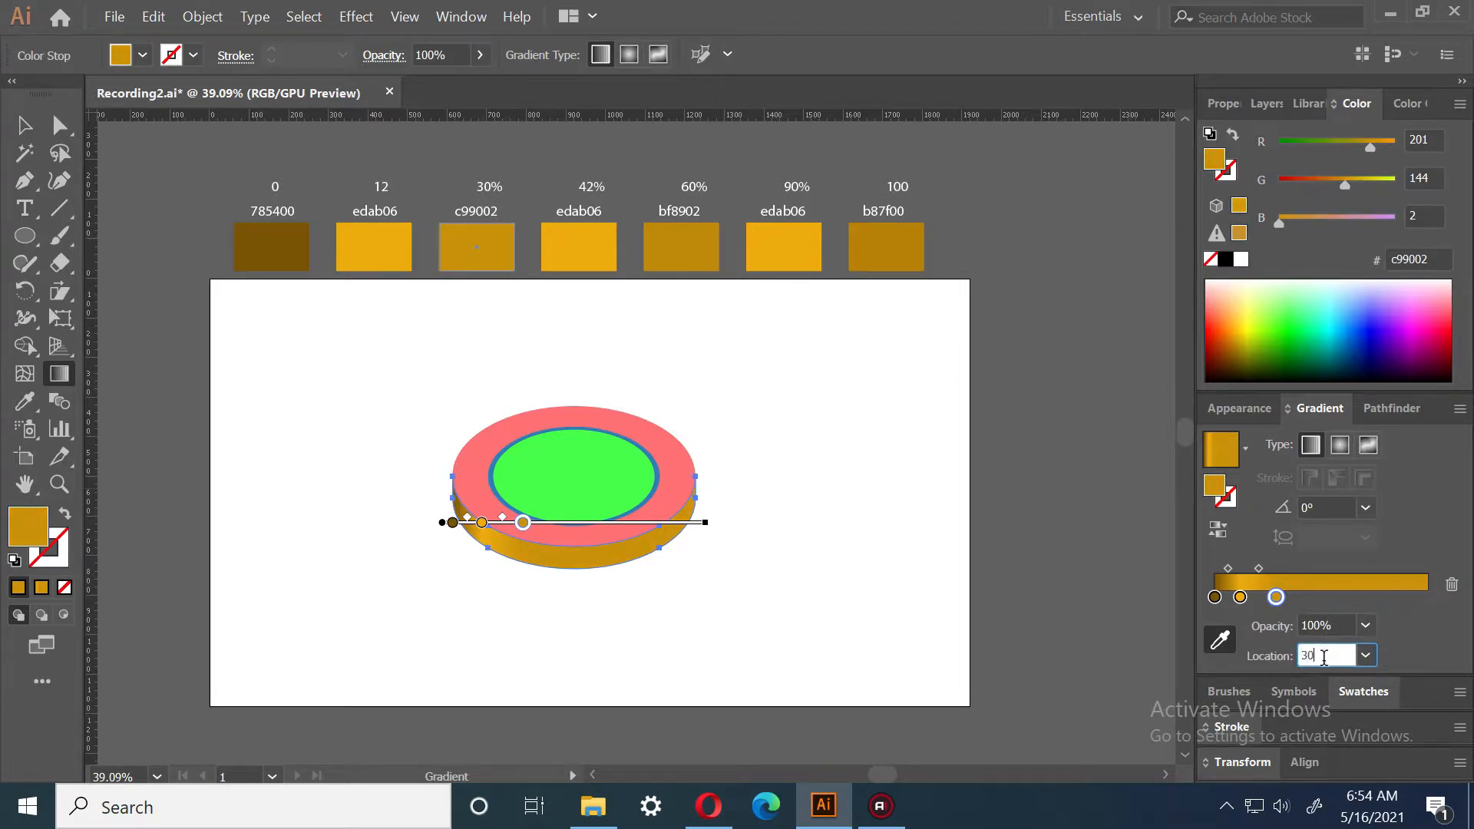
key("Return")
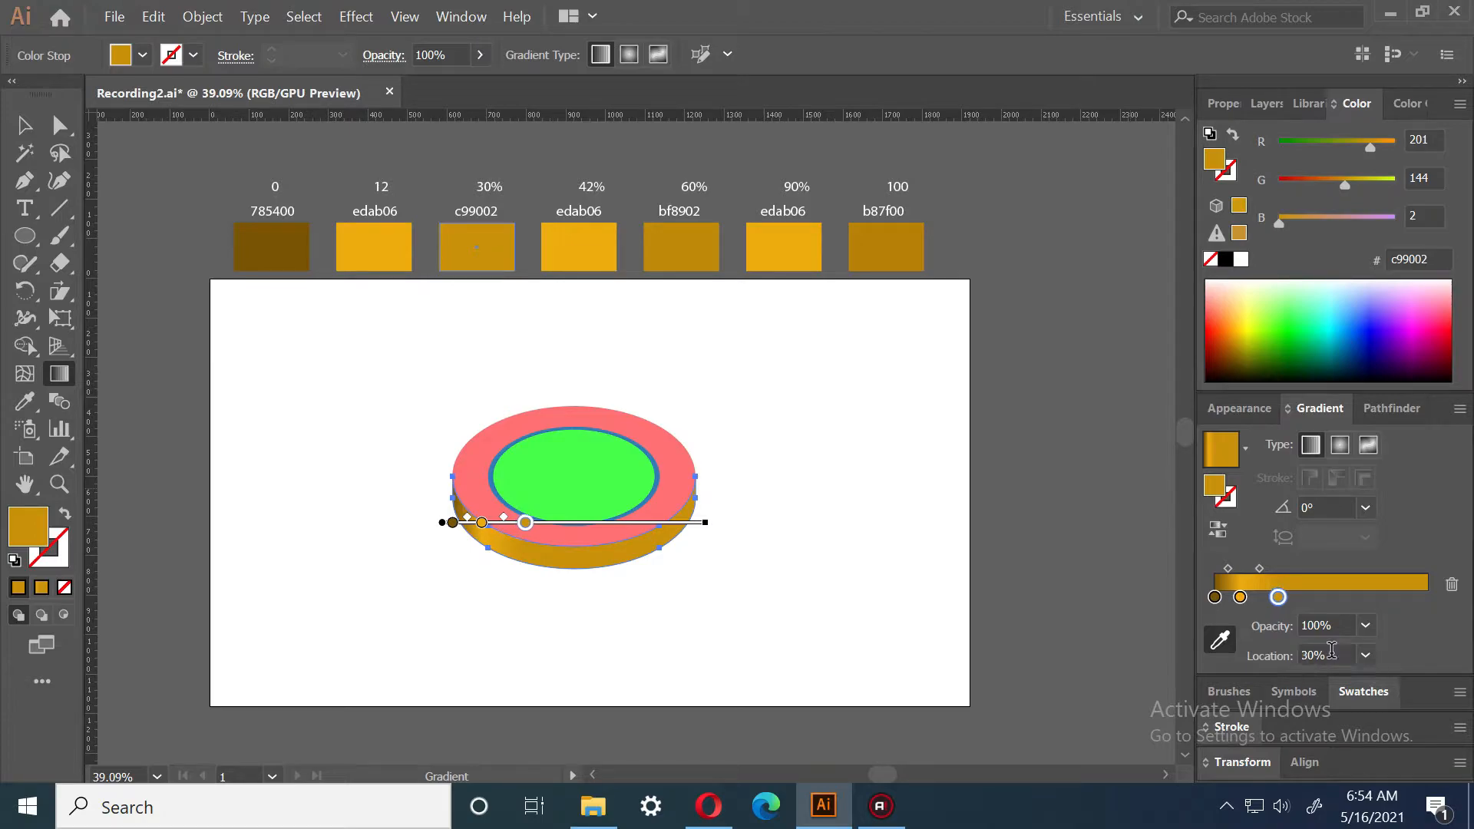
Add a gradient stop at 42% coloured from the edab06 reference swatch
left_click(1317, 597)
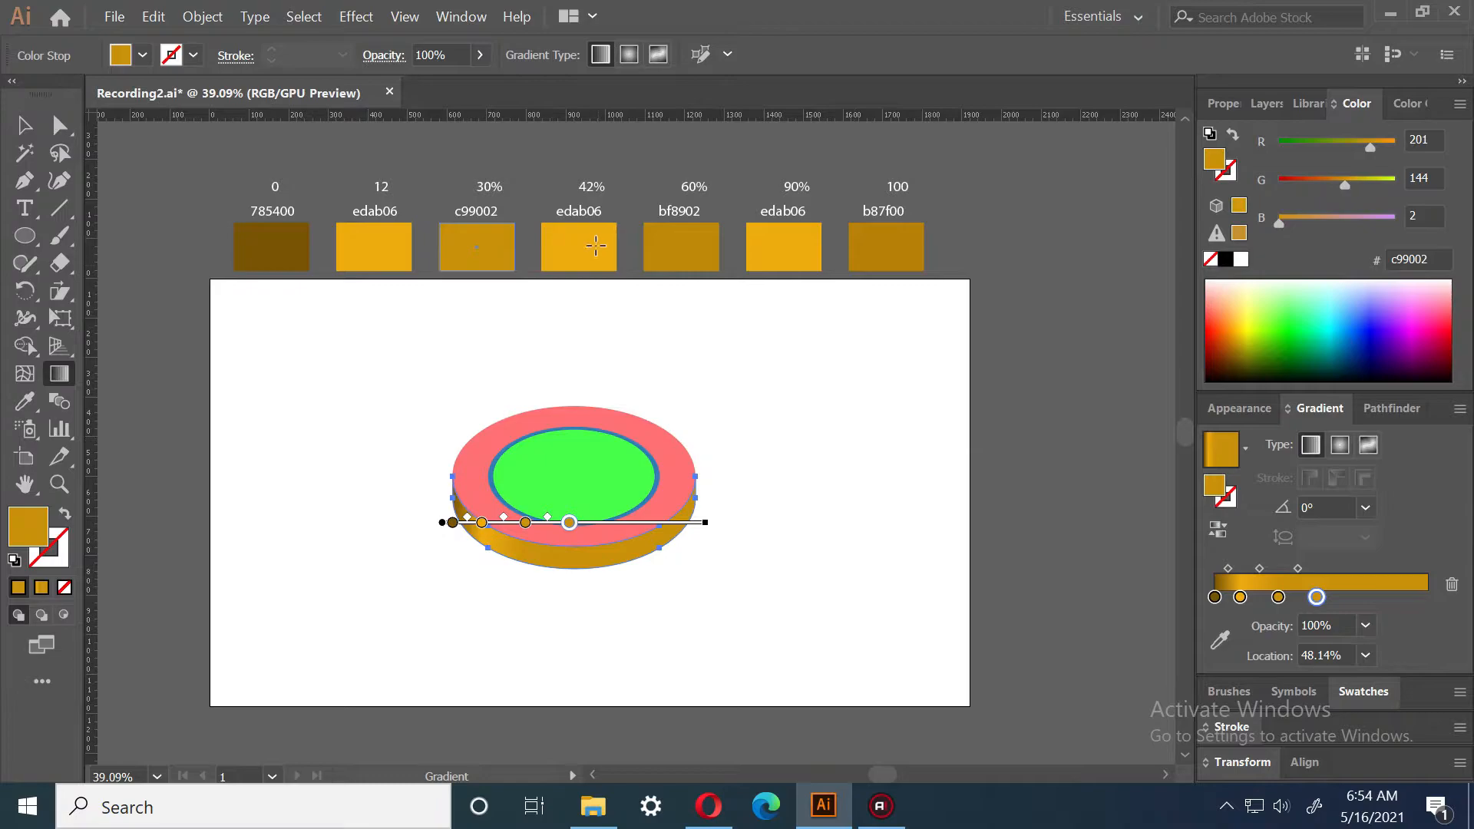
left_click(1220, 640)
left_click(593, 241)
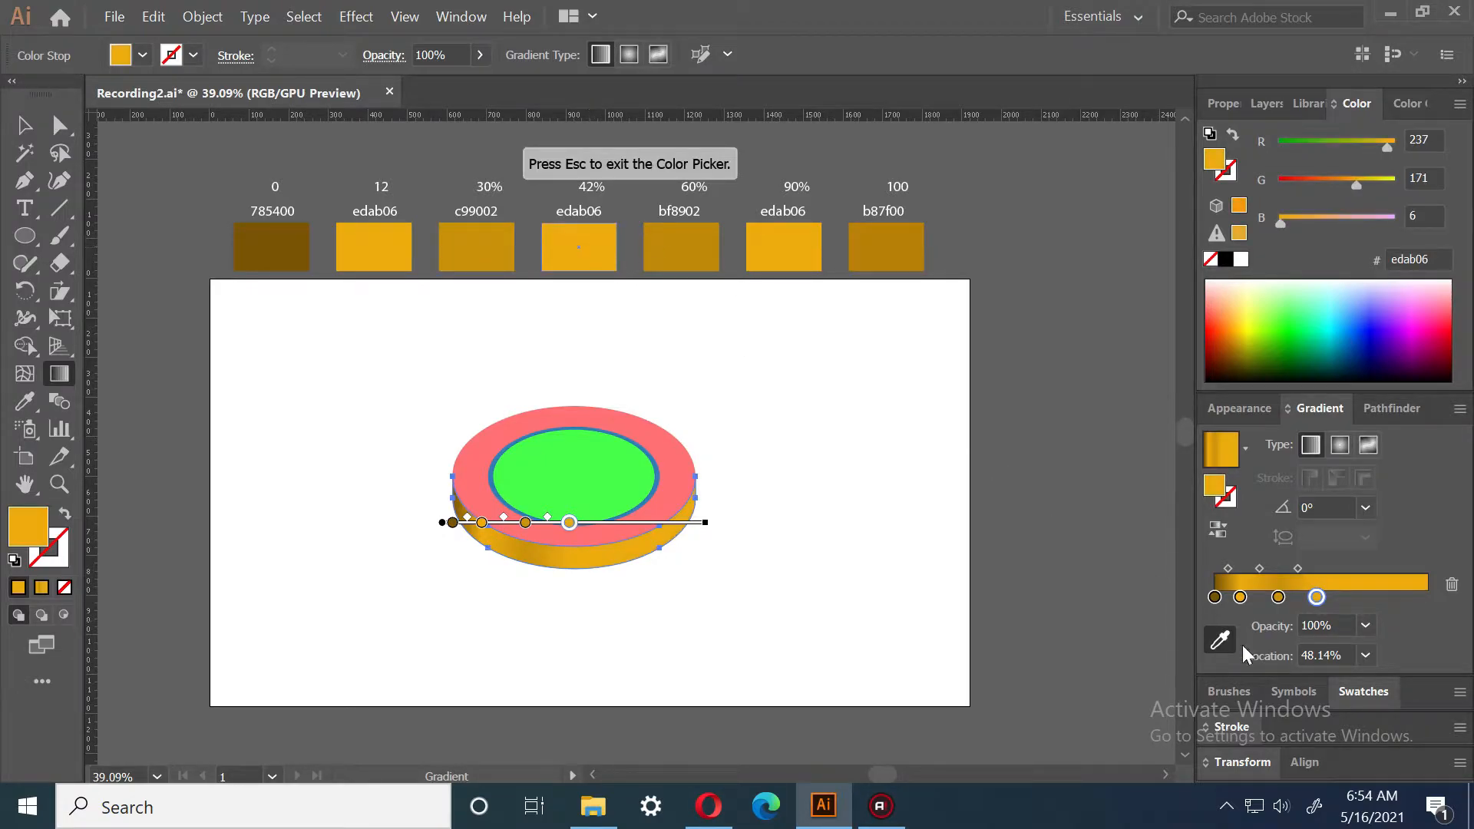
left_click(1336, 655)
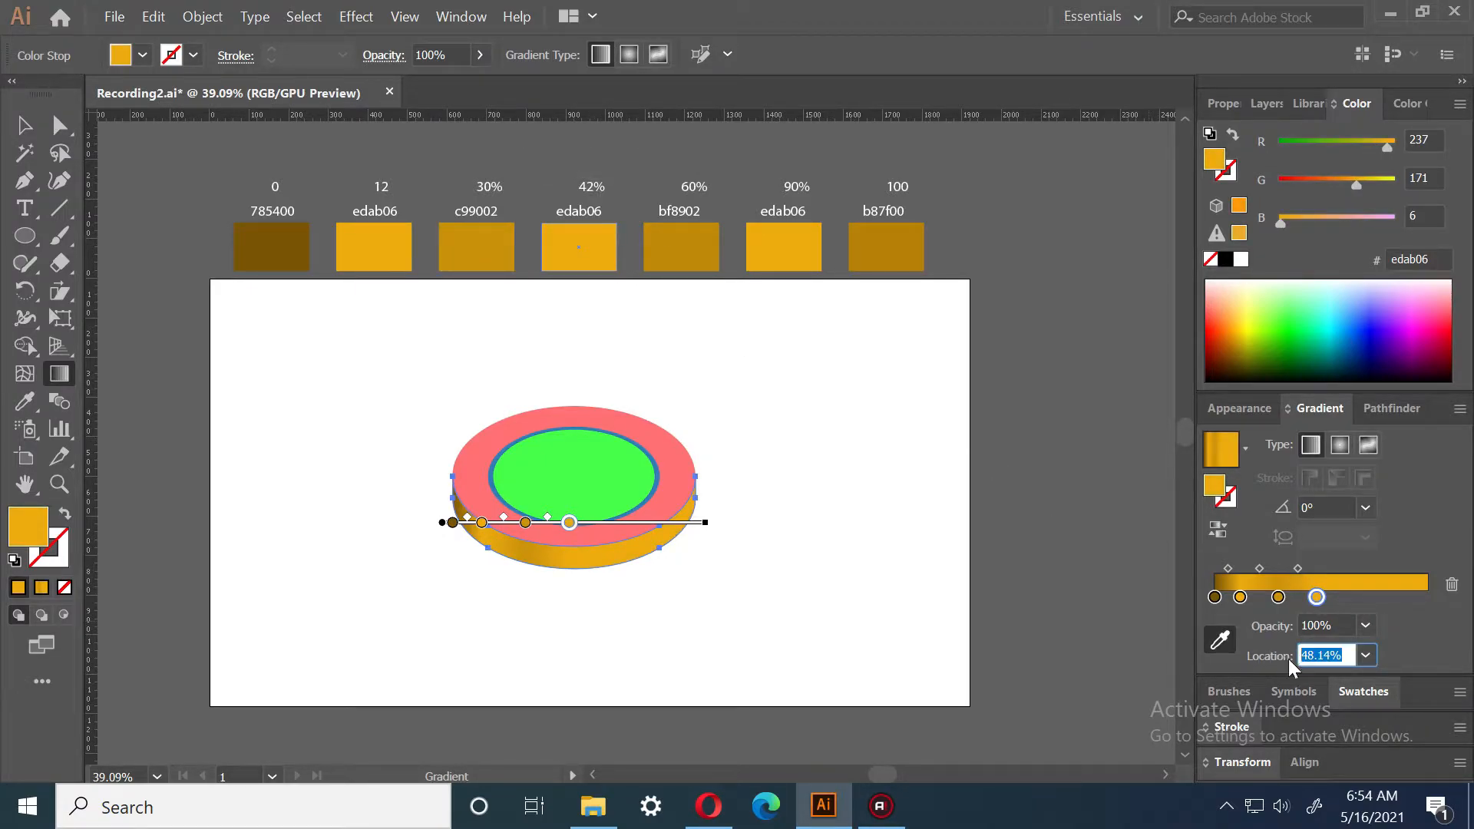
type("42")
key("Return")
Add a gradient stop at 60% coloured from the bf8902 reference swatch
left_click(1336, 598)
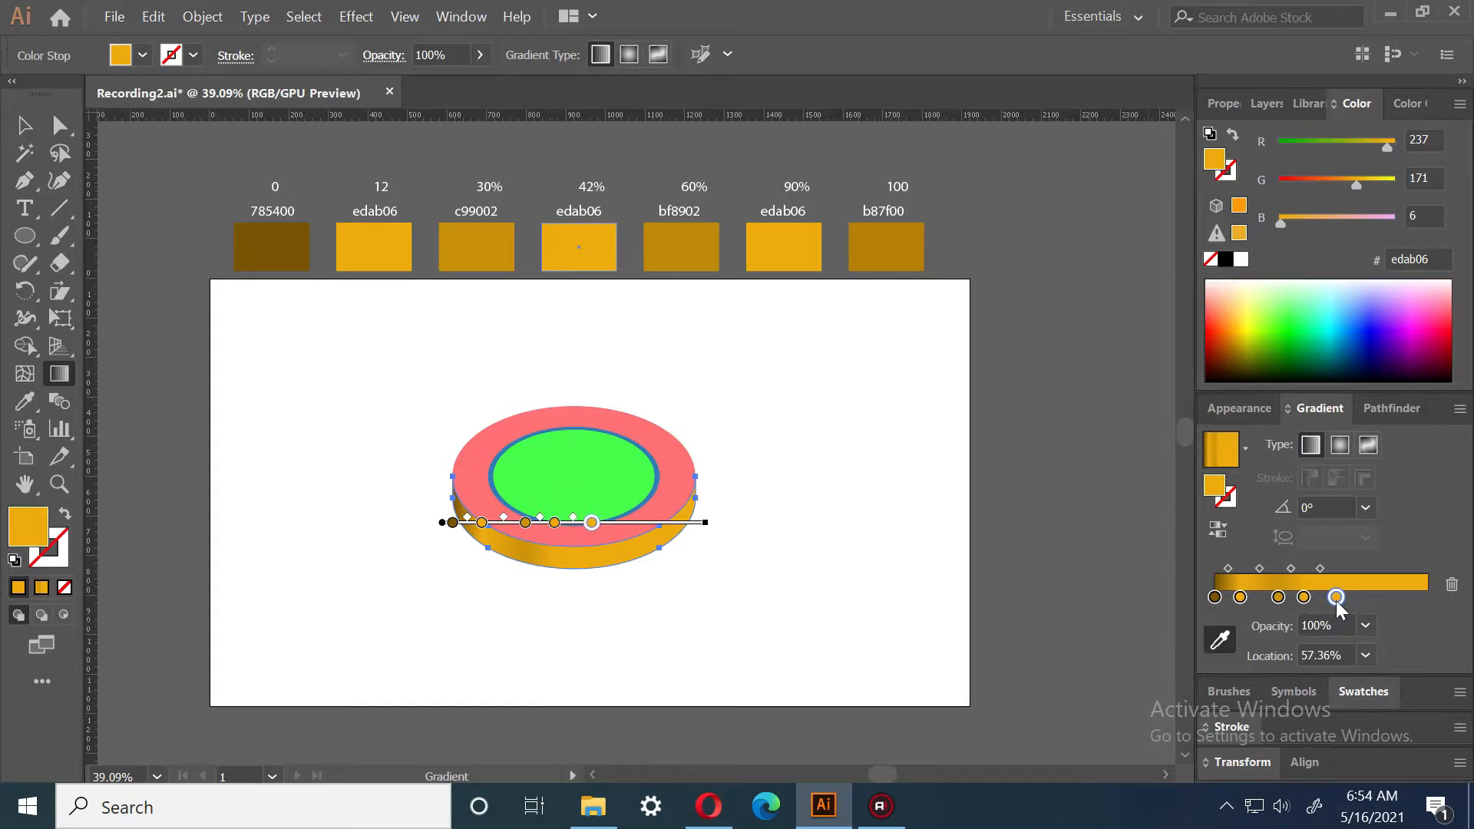
left_click(657, 244)
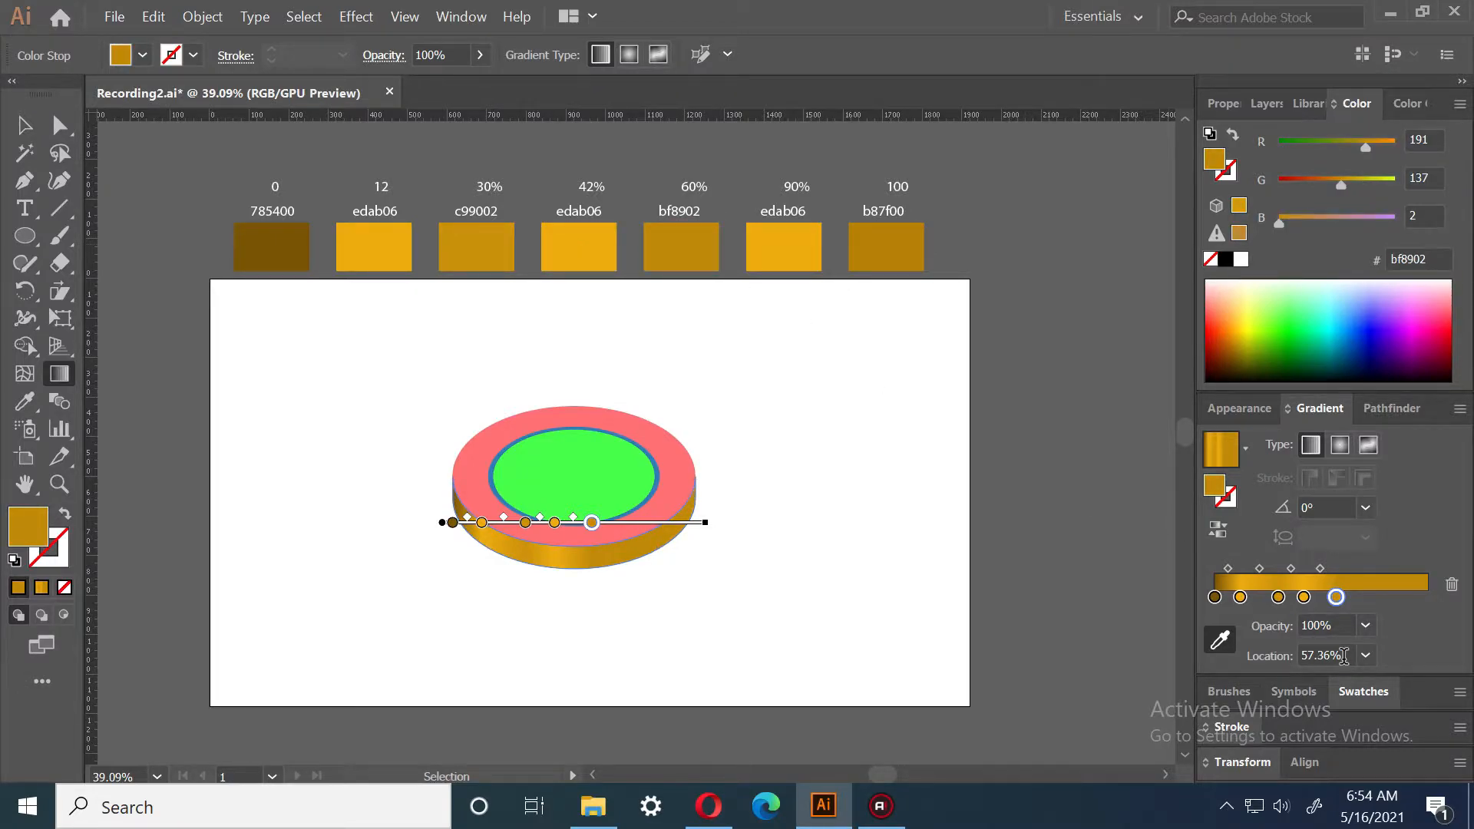
left_click_drag(1343, 655, 1293, 649)
type("60")
key("Return")
Add a gradient stop at 90% coloured from the edab06 reference swatch
left_click(1380, 597)
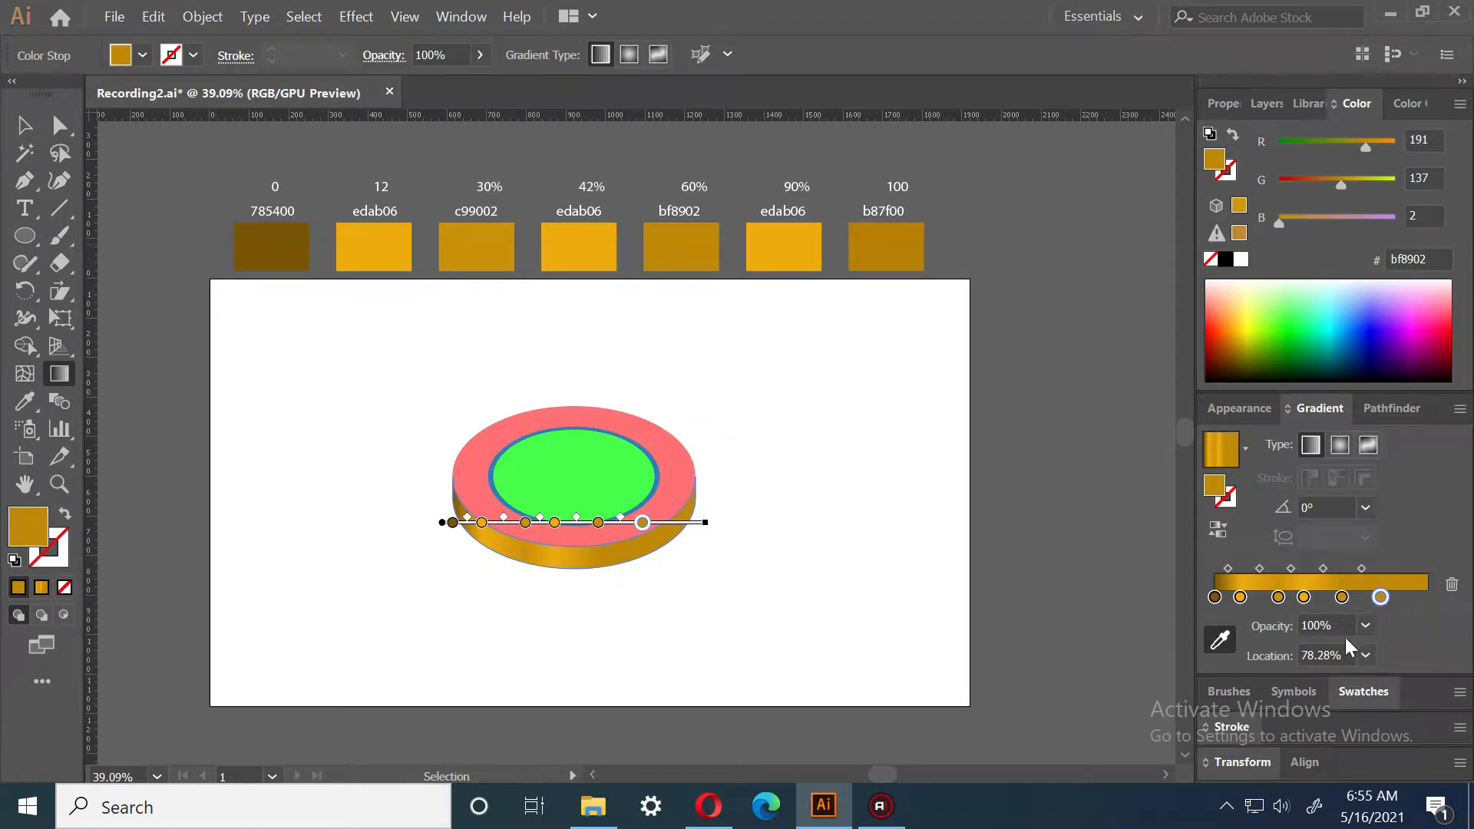
left_click_drag(1351, 655, 1299, 656)
key("Return")
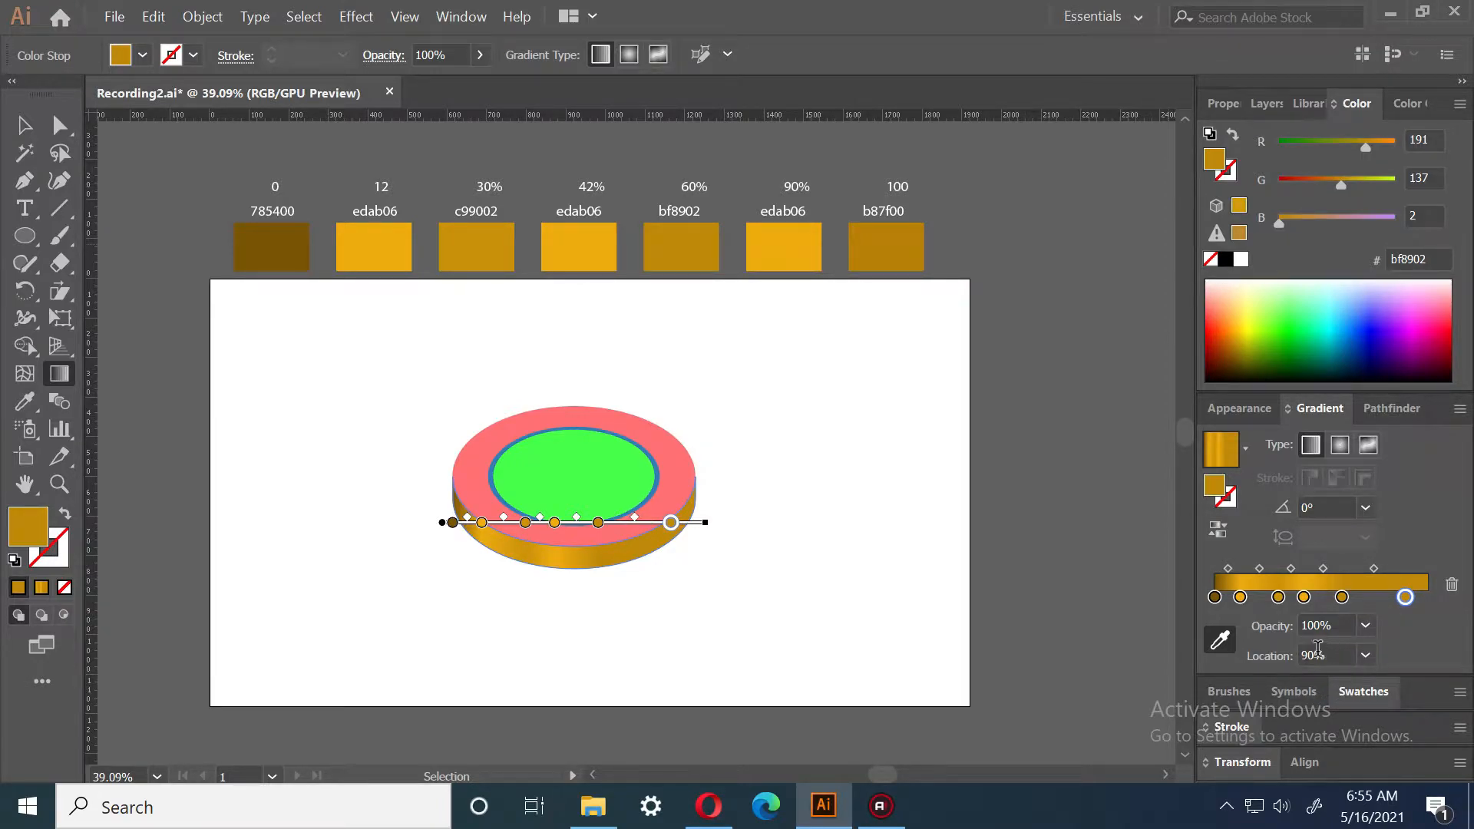
left_click(784, 246)
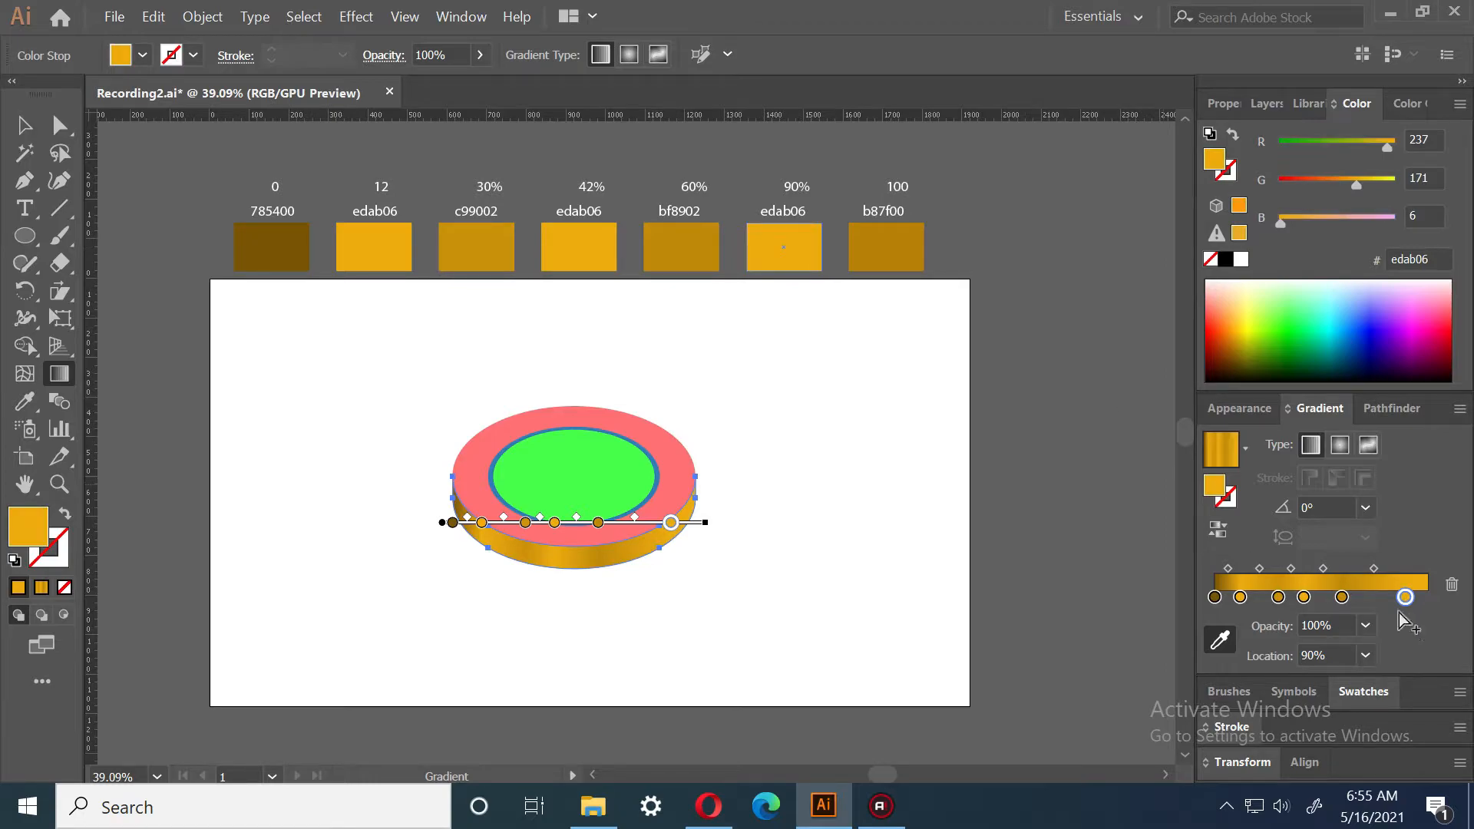
Add a gradient stop at 100% coloured from the b87f00 reference swatch and deselect the side wall
left_click(1426, 598)
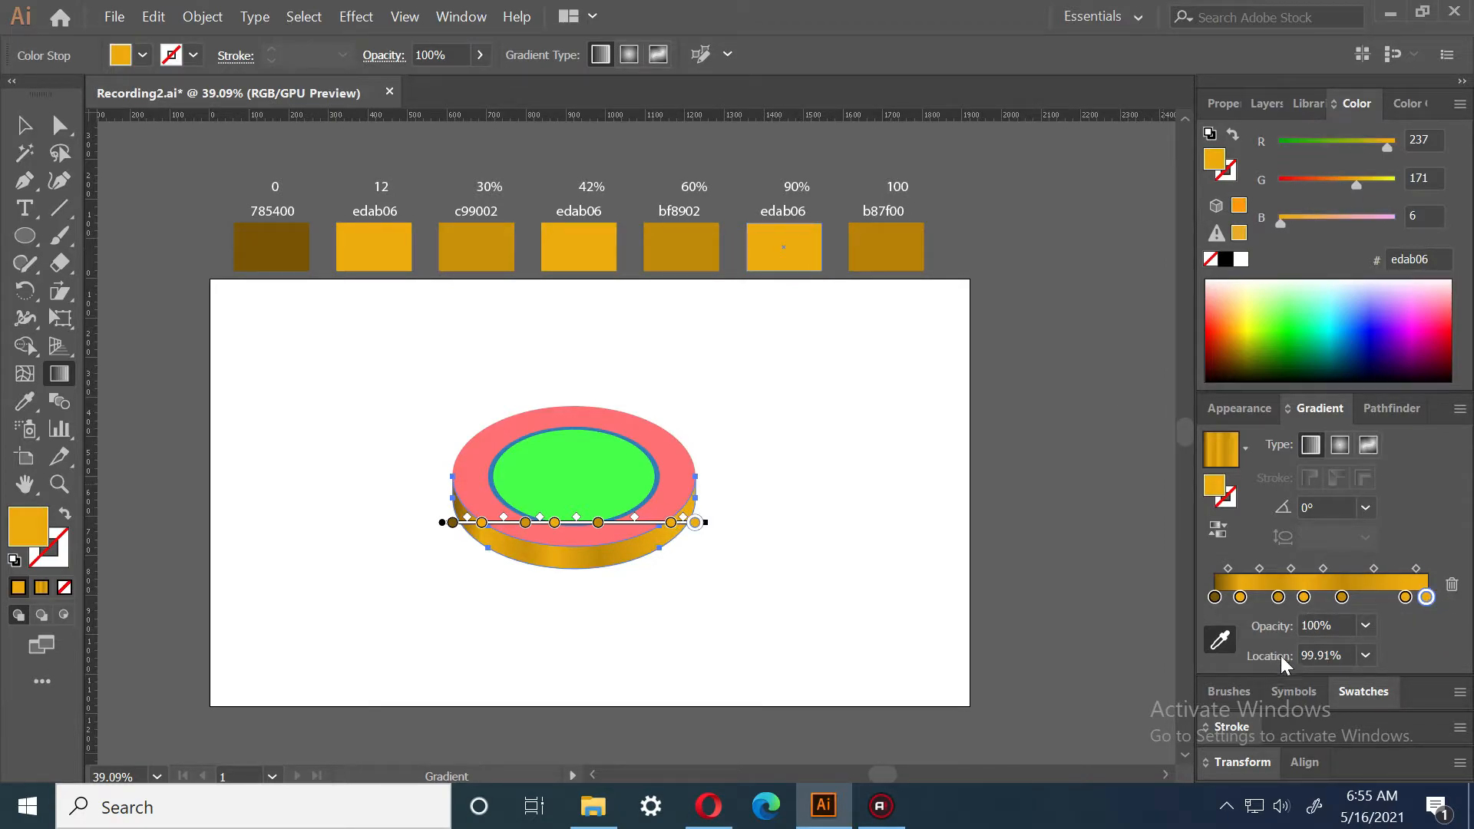
left_click_drag(1352, 647, 1297, 653)
type("100")
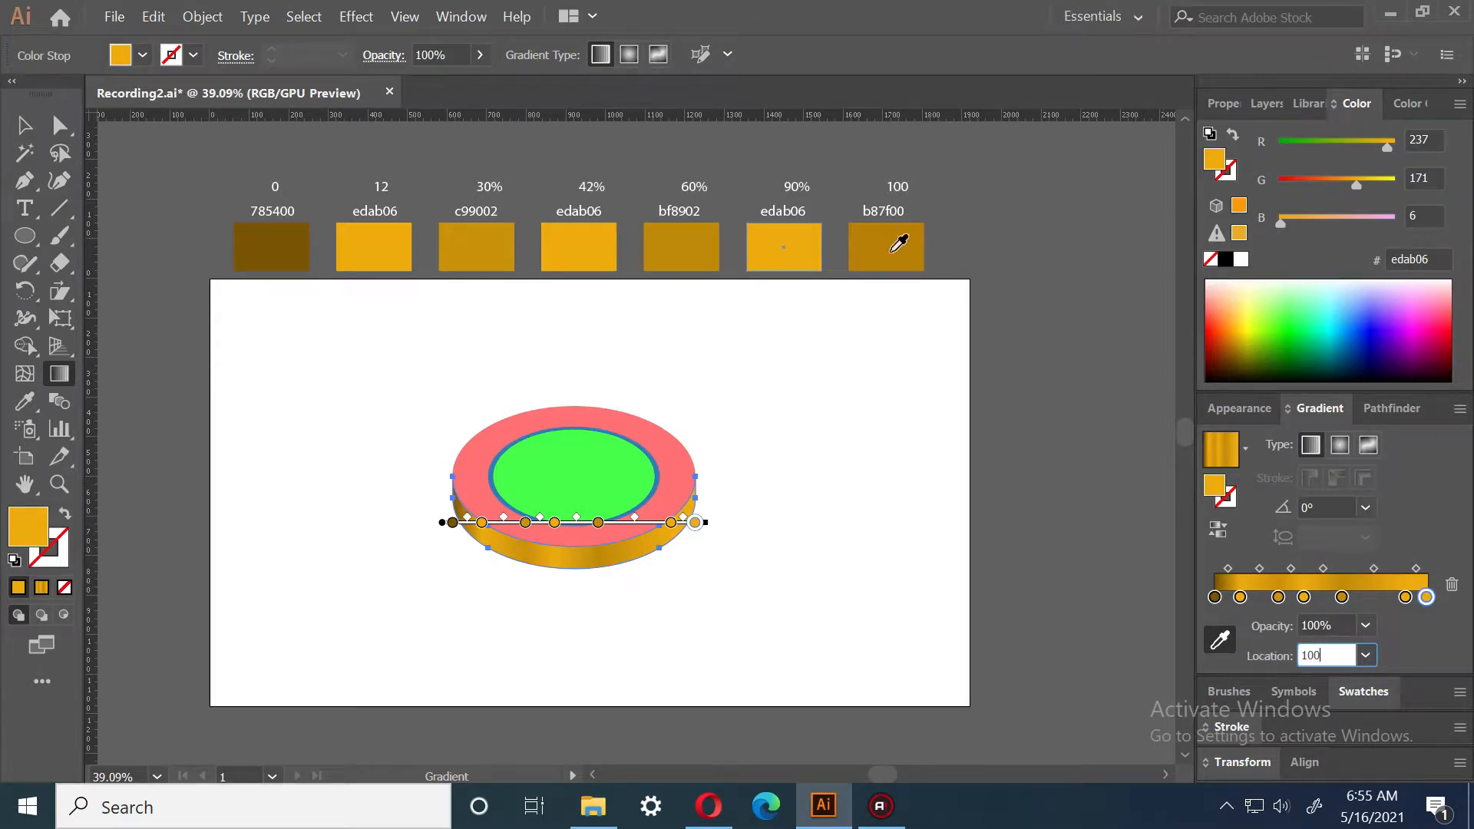
left_click(898, 242)
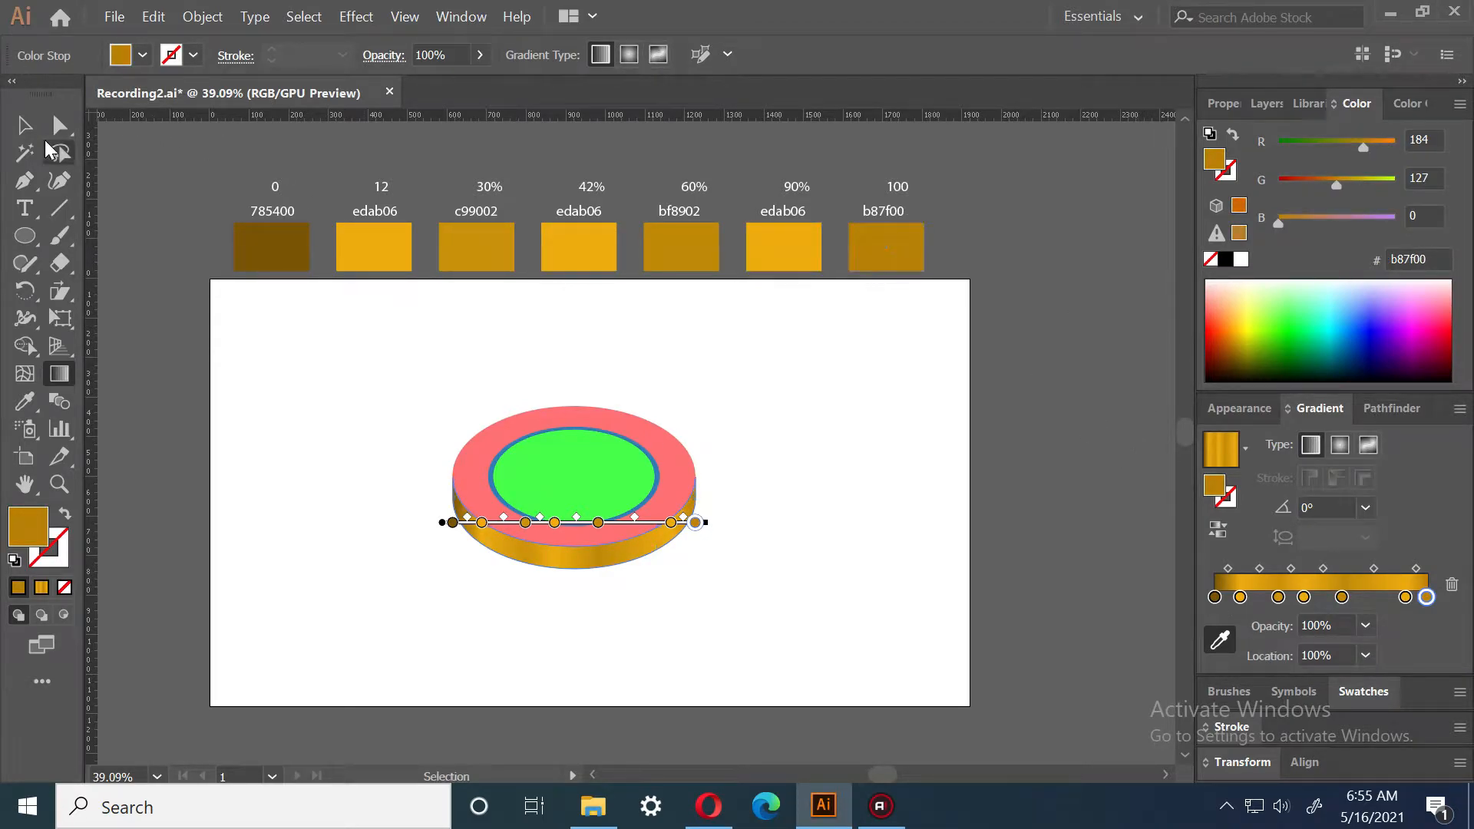
left_click(27, 129)
left_click(763, 698)
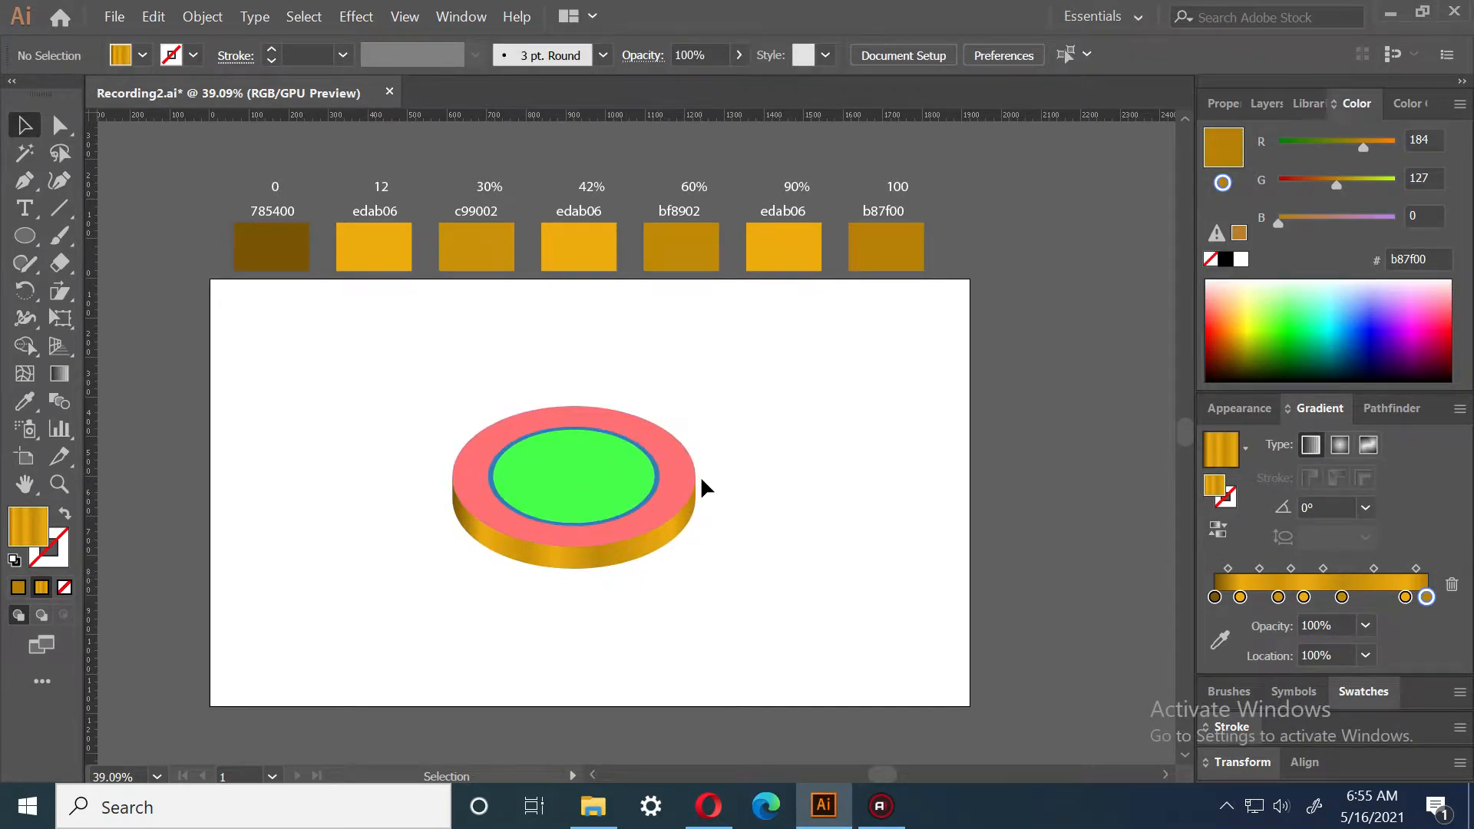
Apply the side wall's gold gradient to the outer red ellipse with the Eyedropper
left_click(680, 473)
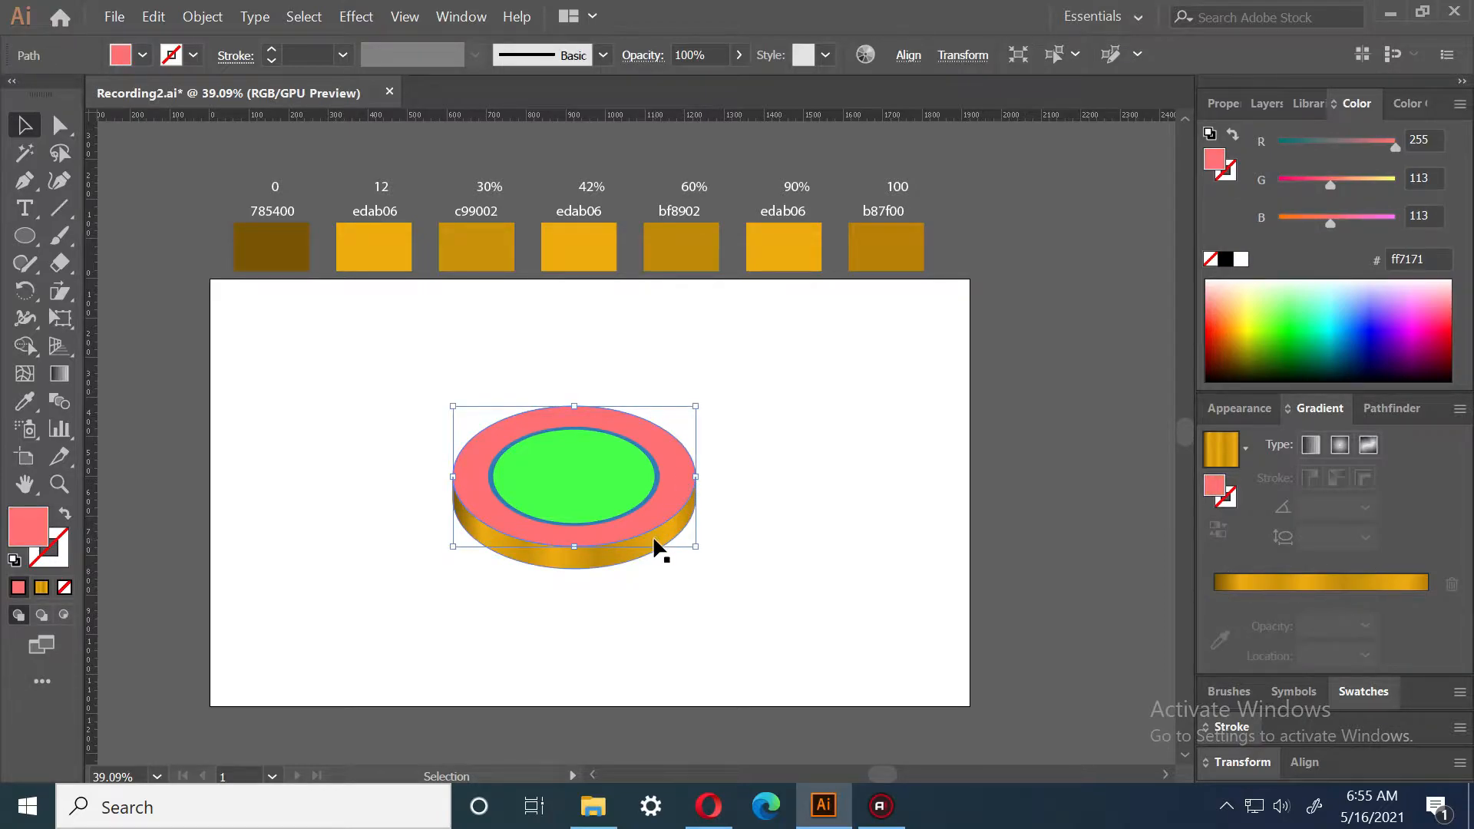
key("i")
left_click(635, 545)
left_click(25, 125)
Reduce the top ellipse's gradient to two stops, 785400 at 0% and edab06 at 100%
mouse_move(1240, 597)
left_mouse_down()
mouse_move(1245, 631)
mouse_move(1294, 625)
mouse_move(1336, 668)
left_mouse_up()
left_click_drag(1342, 597, 1363, 685)
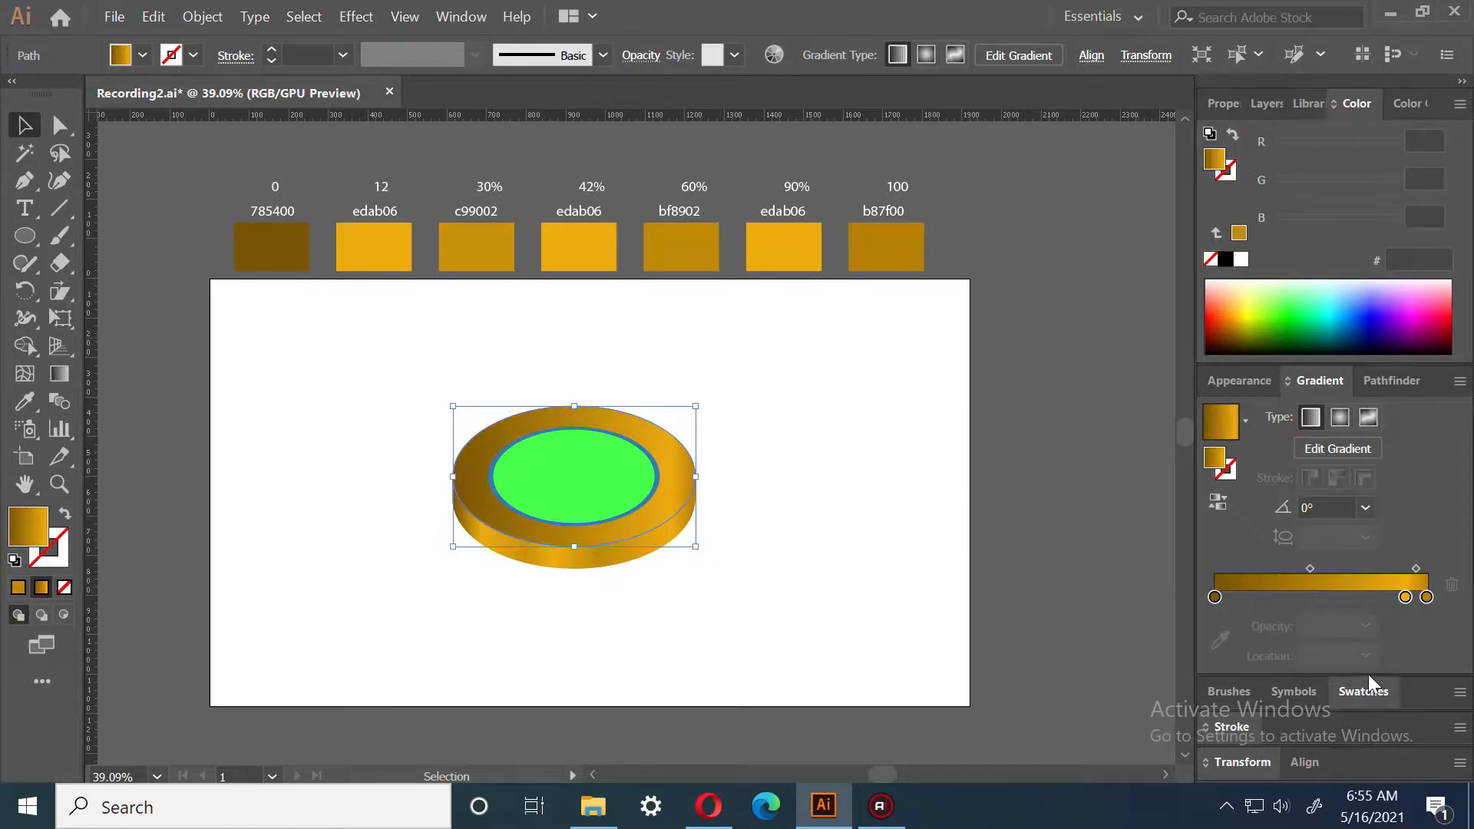
mouse_move(1428, 598)
left_mouse_down()
mouse_move(1419, 615)
mouse_move(1430, 598)
left_mouse_up()
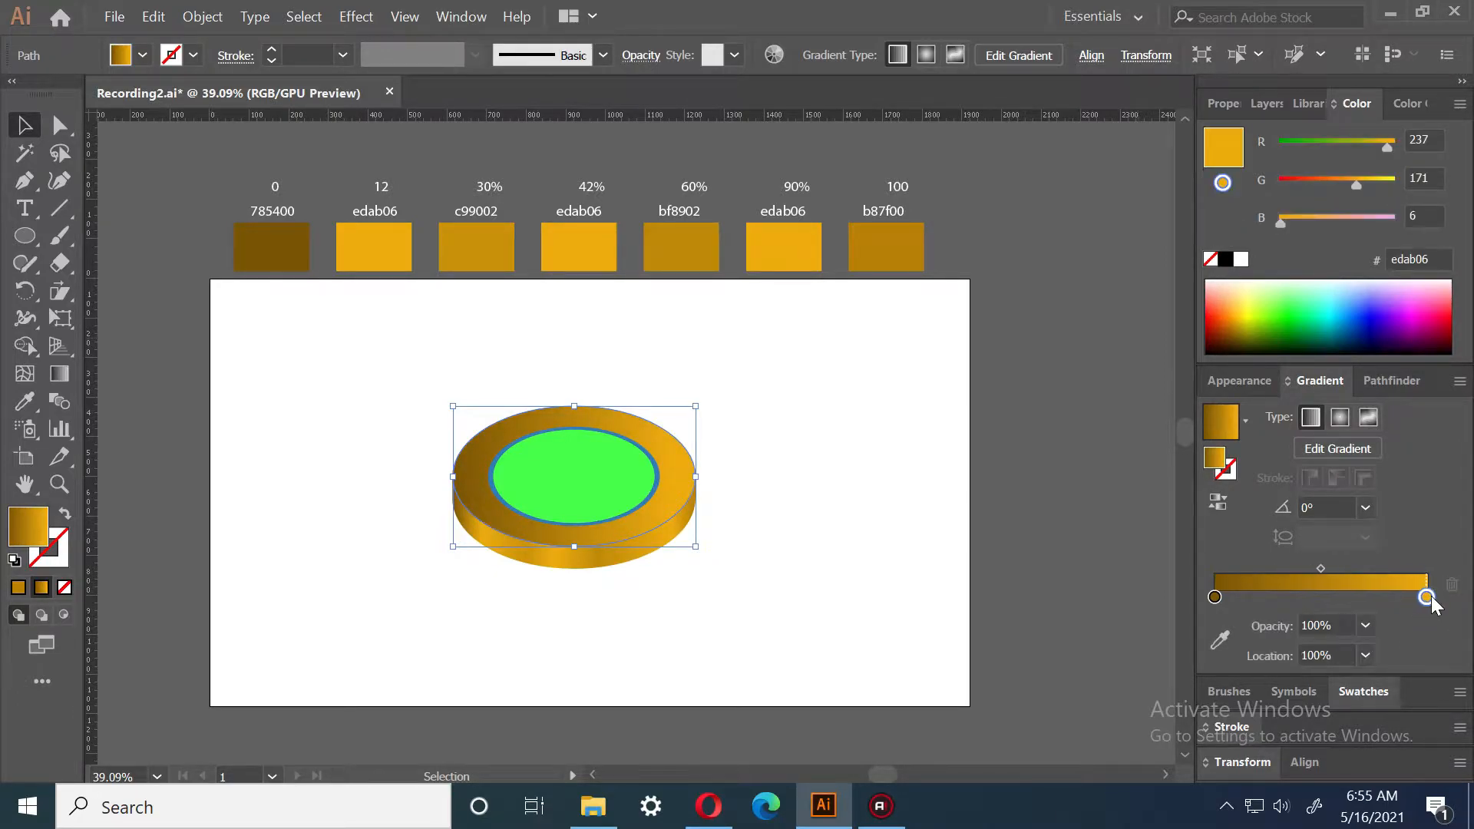
Redirect the outer top ellipse's gold gradient vertically, dark at the back edge and bright at the front, and deselect it
left_click(1220, 640)
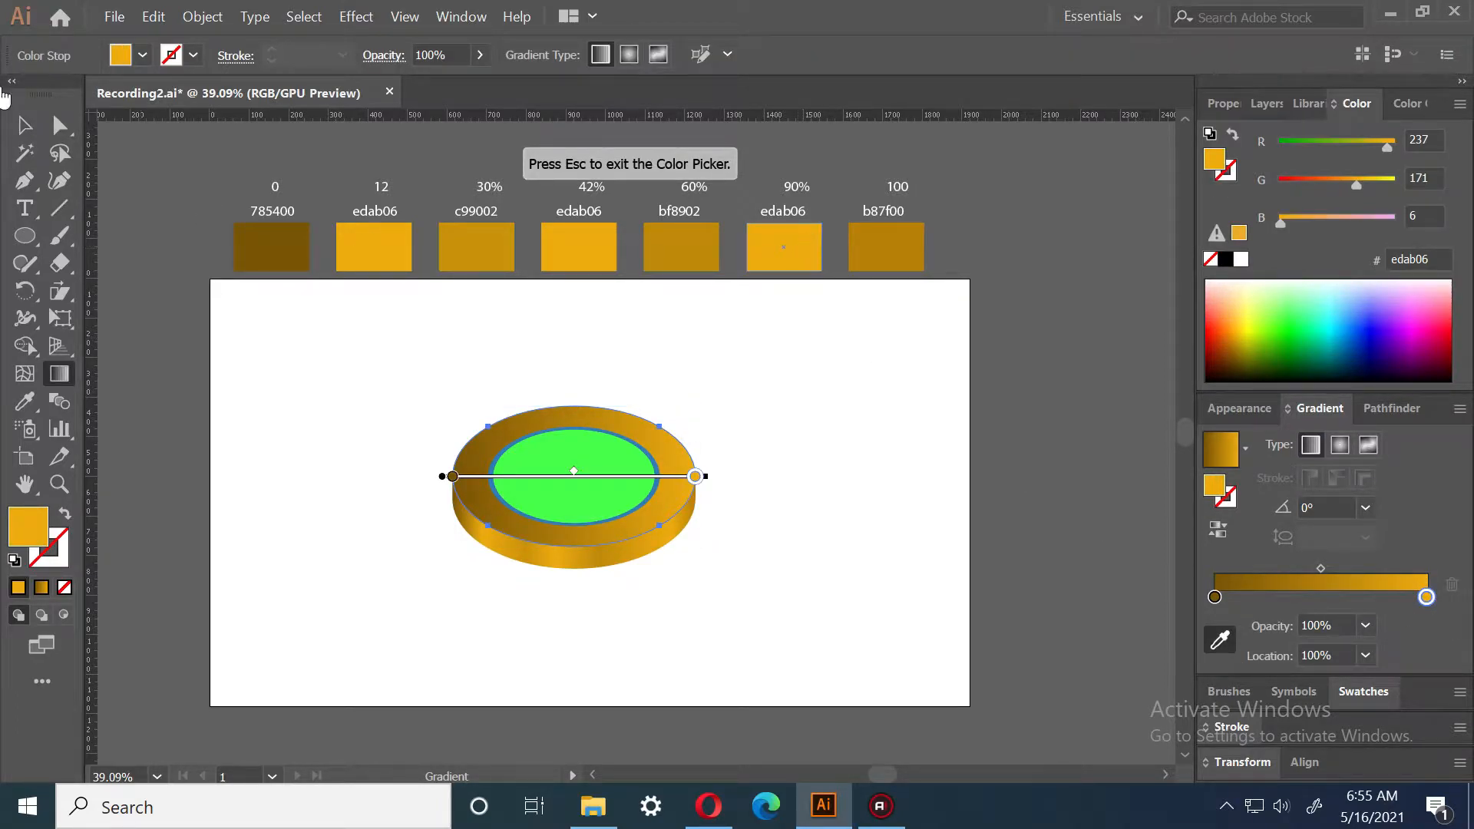
left_click(25, 125)
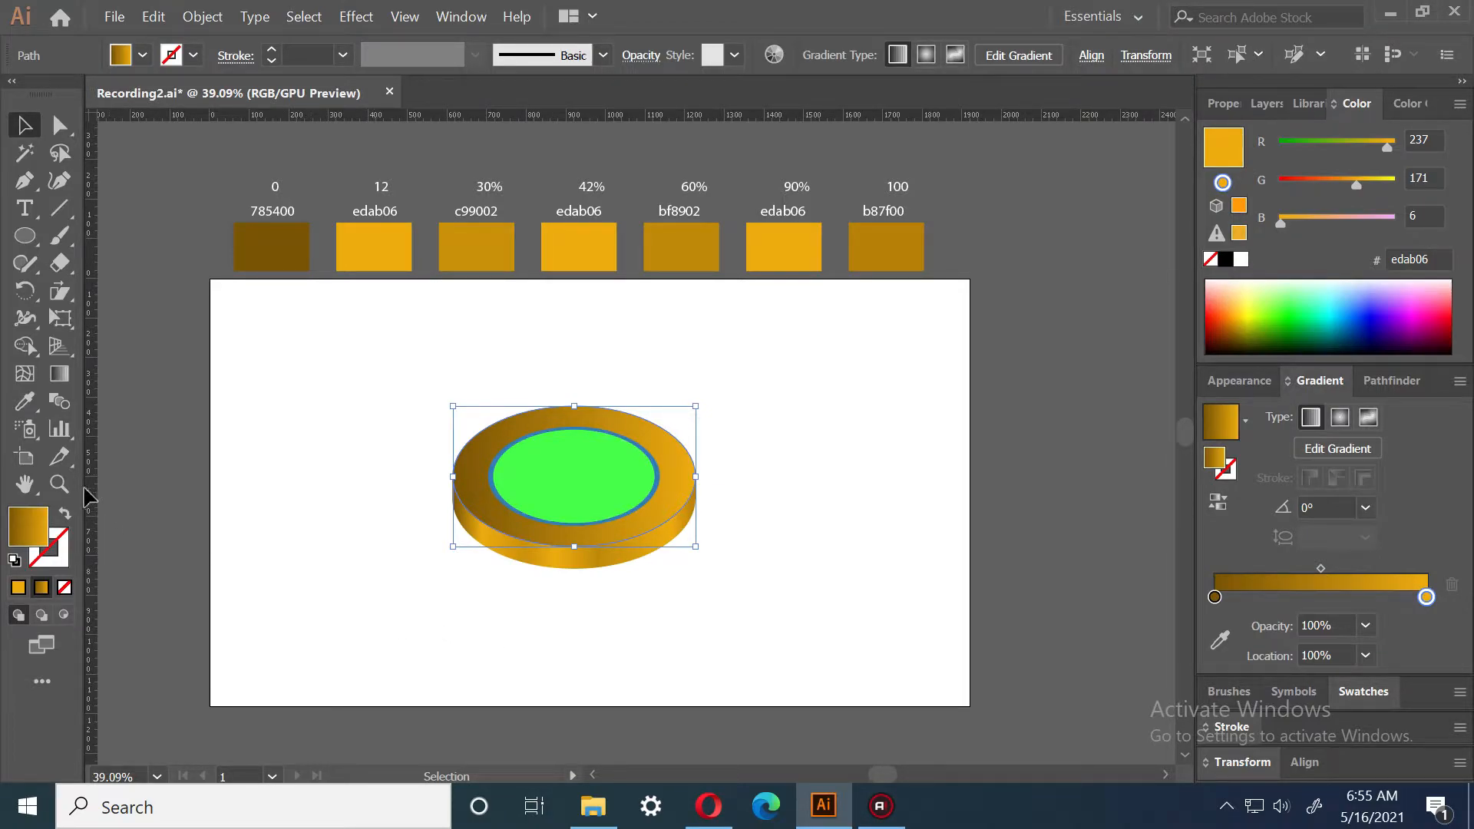
left_click(59, 483)
left_click_drag(570, 486, 733, 537)
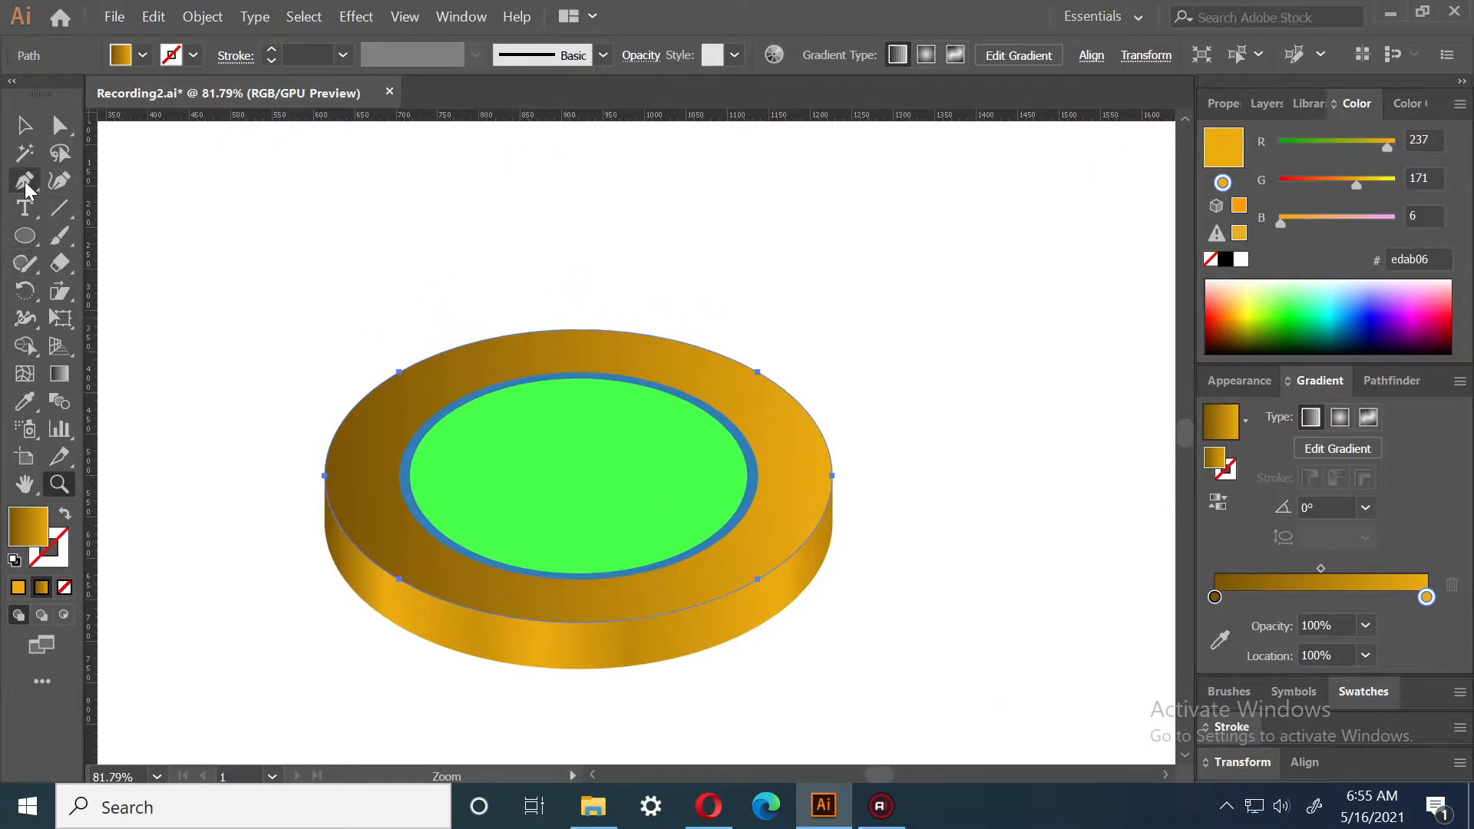
left_click(60, 374)
left_click_drag(495, 280, 550, 531)
left_click(24, 125)
left_click(964, 384)
Apply the two-stop gold gradient to the blue ellipse with the Eyedropper and run it vertically with the dark end at the front
left_click(752, 464)
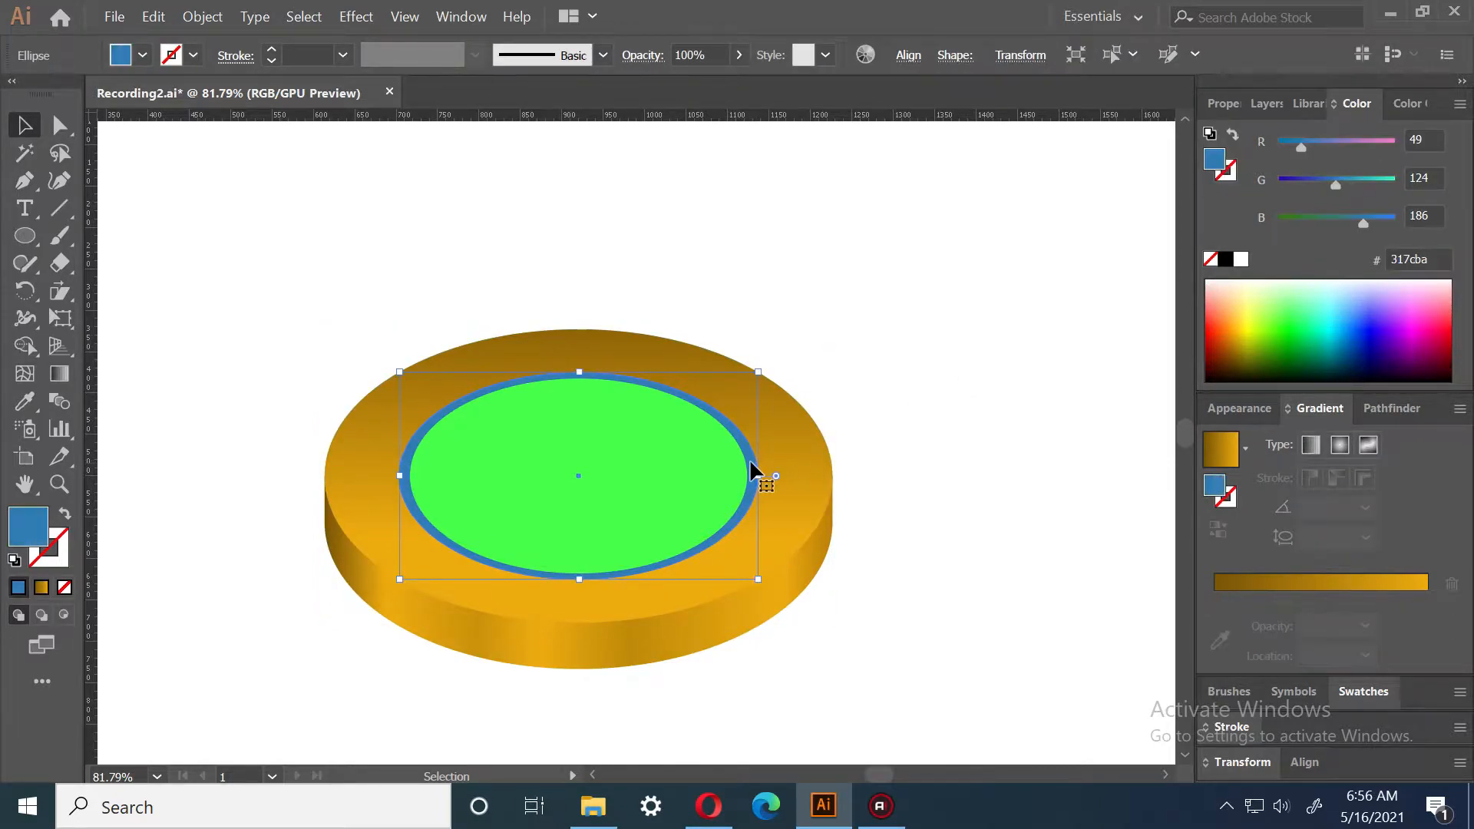
key("i")
left_click(763, 389)
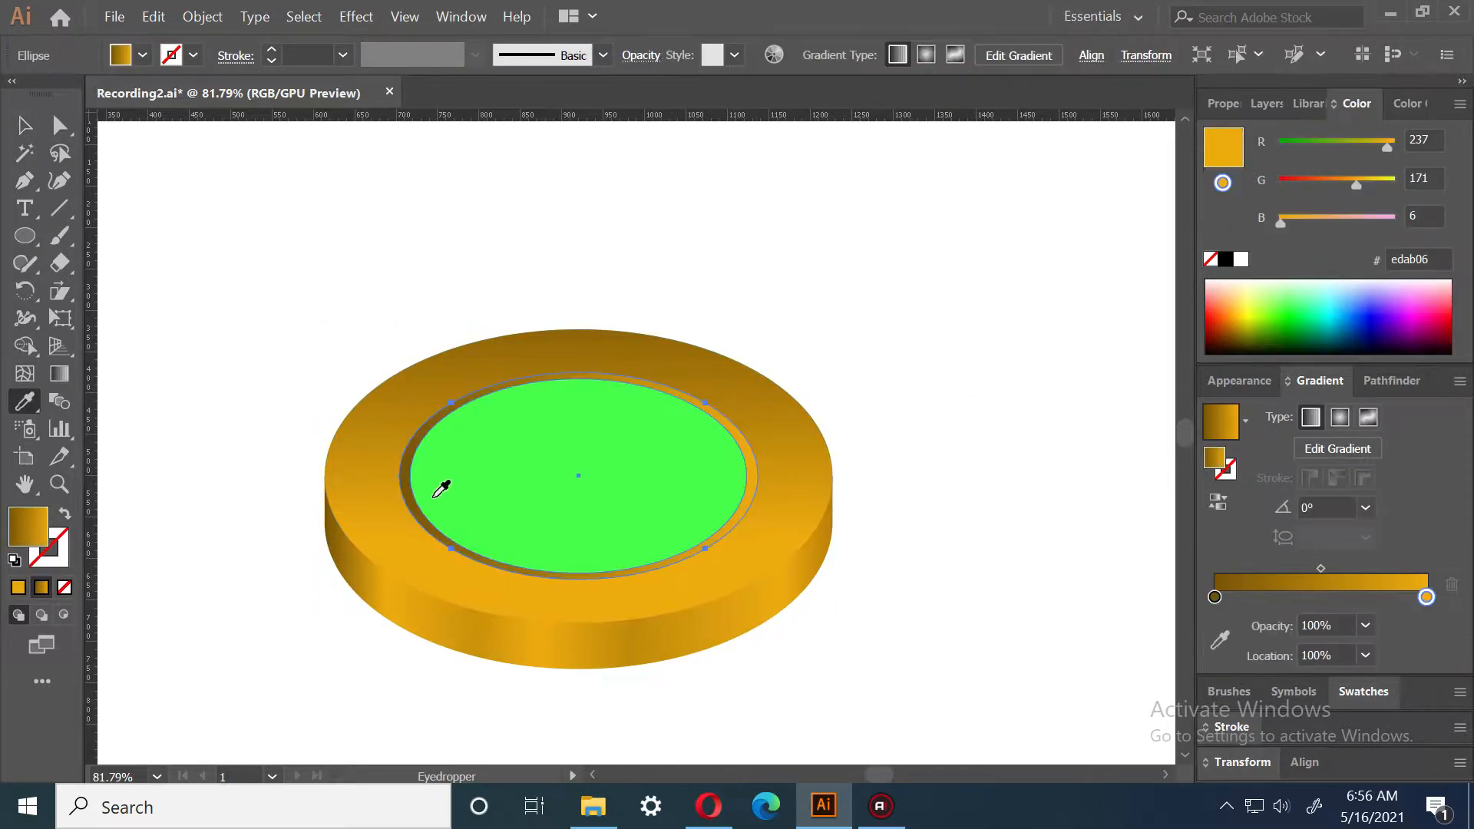
left_click(59, 374)
mouse_move(608, 593)
left_mouse_down()
mouse_move(586, 494)
mouse_move(602, 460)
mouse_move(602, 362)
mouse_move(583, 361)
mouse_move(585, 388)
mouse_move(604, 397)
left_mouse_up()
key("v")
left_click(984, 470)
Apply the two-stop gold gradient to the green inner ellipse and run it vertically with the dark end at the back
left_click(692, 481)
key("i")
left_click(762, 415)
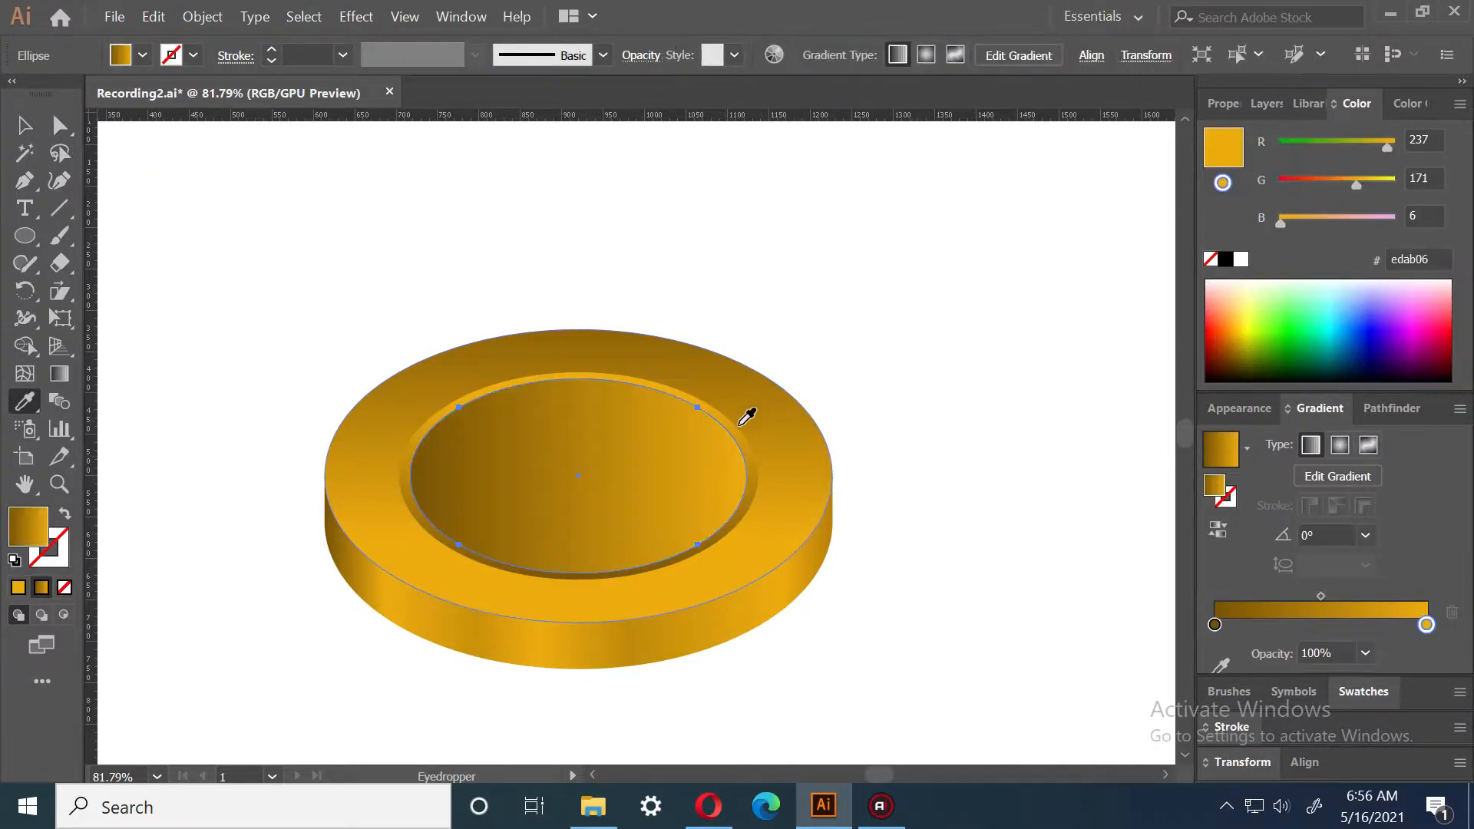
key("g")
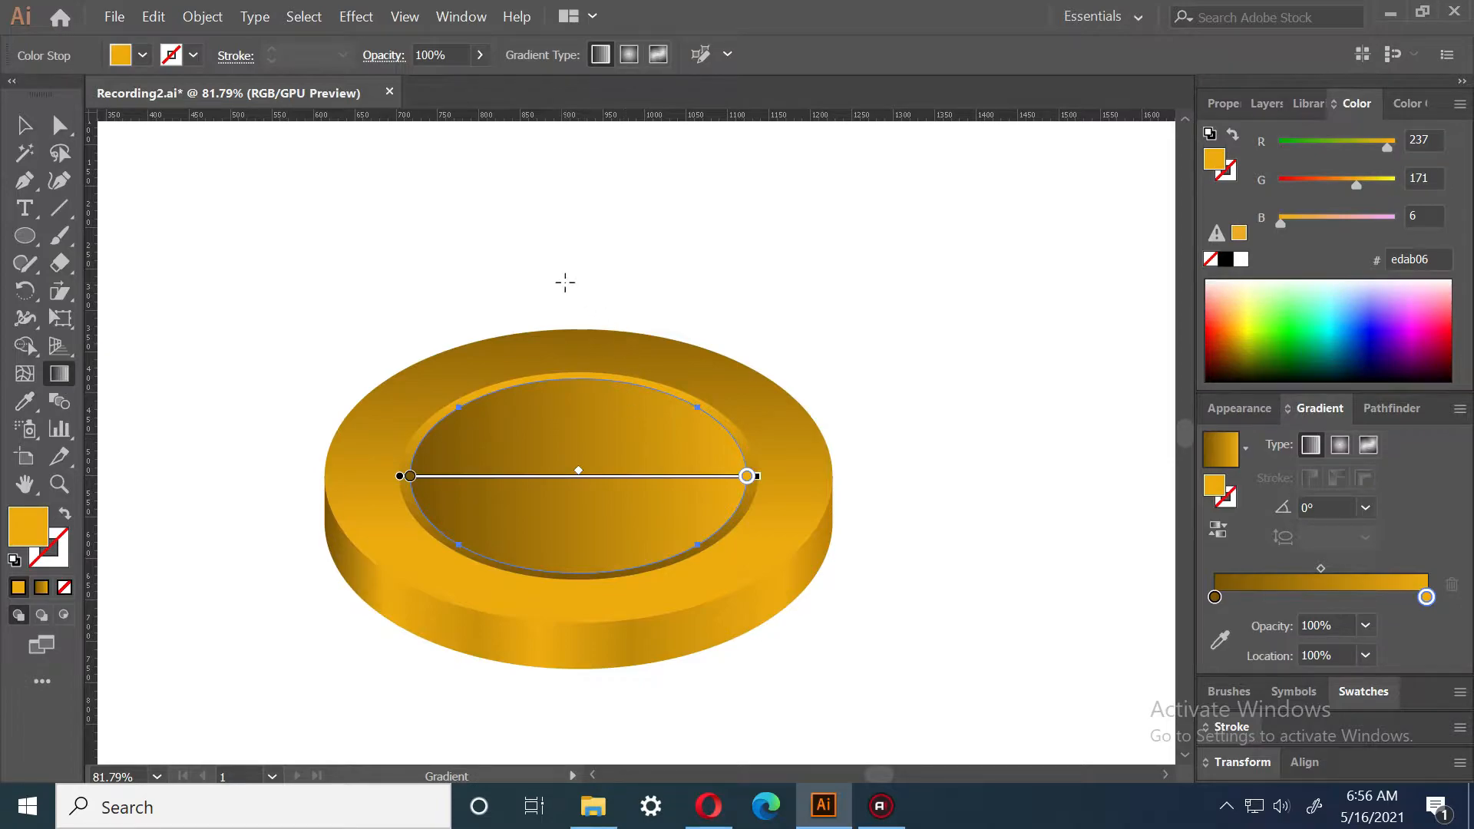
mouse_move(560, 277)
left_mouse_down()
mouse_move(561, 552)
mouse_move(617, 550)
left_mouse_up()
key("v")
left_click(961, 532)
Duplicate the outer top ellipse in place and nudge the copy slightly upward
left_click(767, 533)
key("a")
left_click(795, 560)
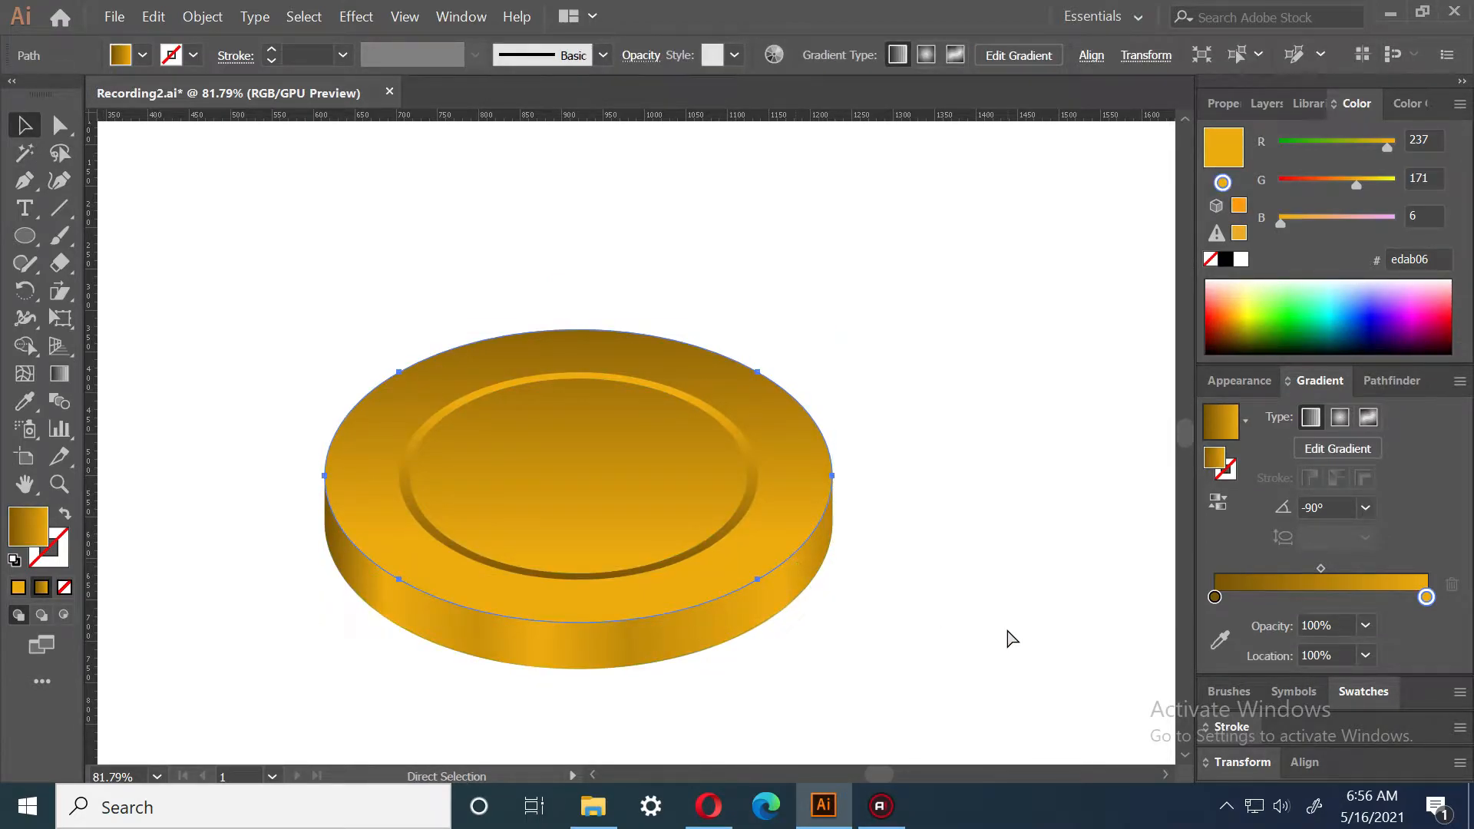
key("v")
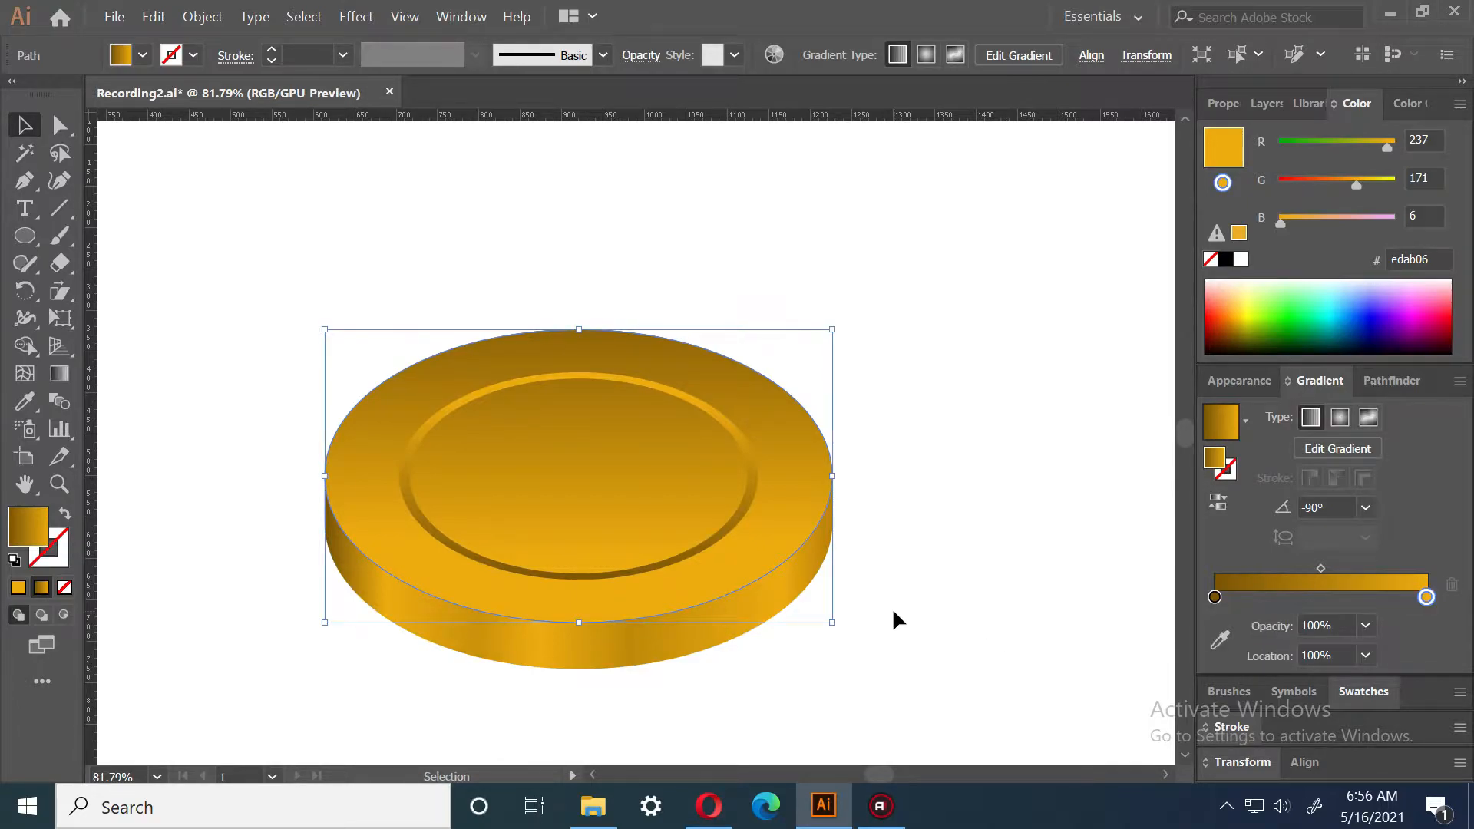
key("Up")
key("Up")
key("Up")
key("Up")
key("Up")
key("Up")
key("Up")
key("Up")
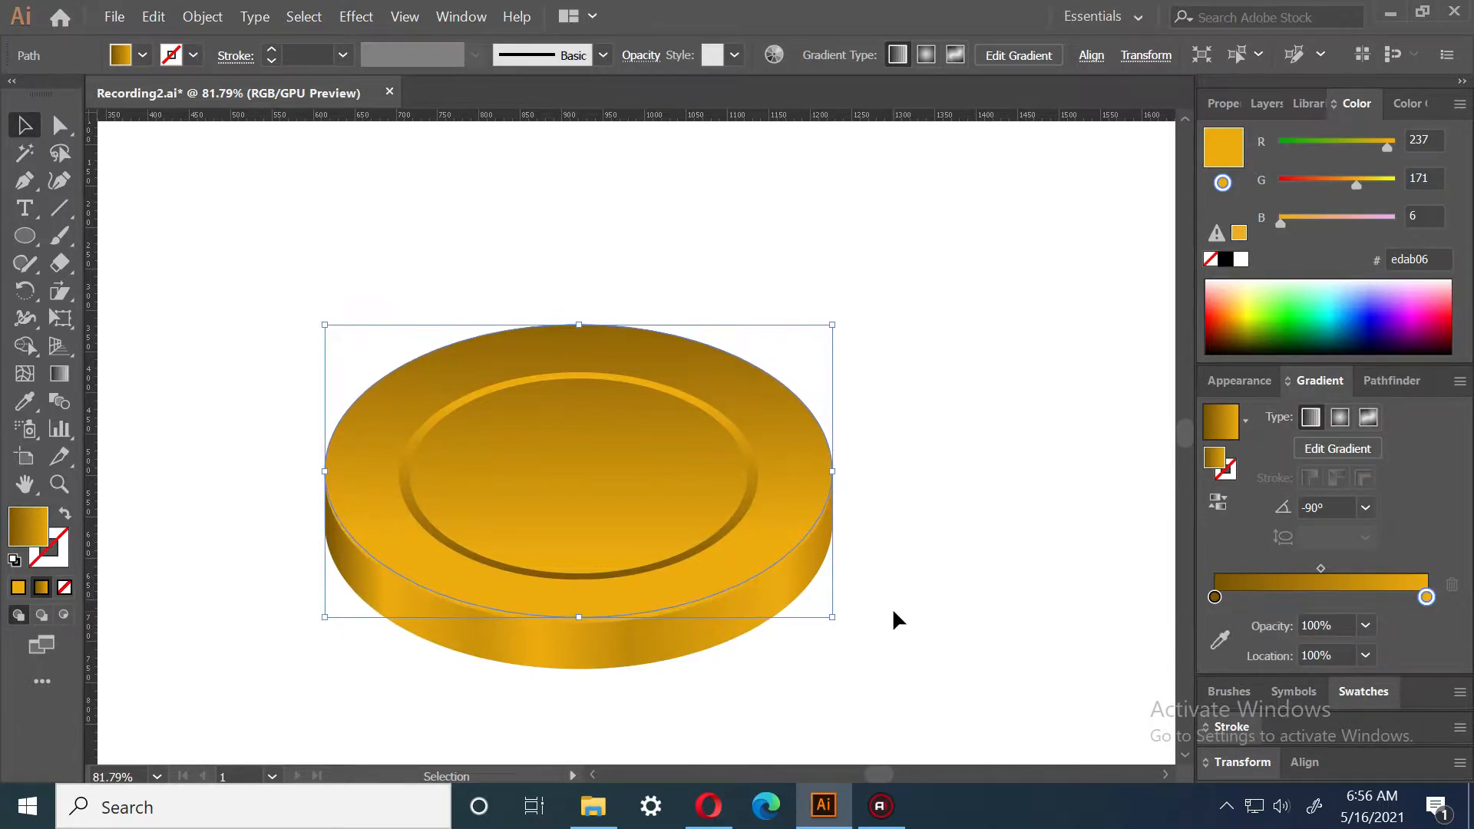
Trim the two overlapping ellipse copies with the Shape Builder into a thin crescent along the top face's front edge
left_click(638, 587, "shift")
left_click(634, 588, "shift")
left_click(634, 618, "shift")
left_click(25, 345)
mouse_move(832, 375)
left_mouse_down()
mouse_move(803, 418)
mouse_move(803, 469)
left_mouse_up()
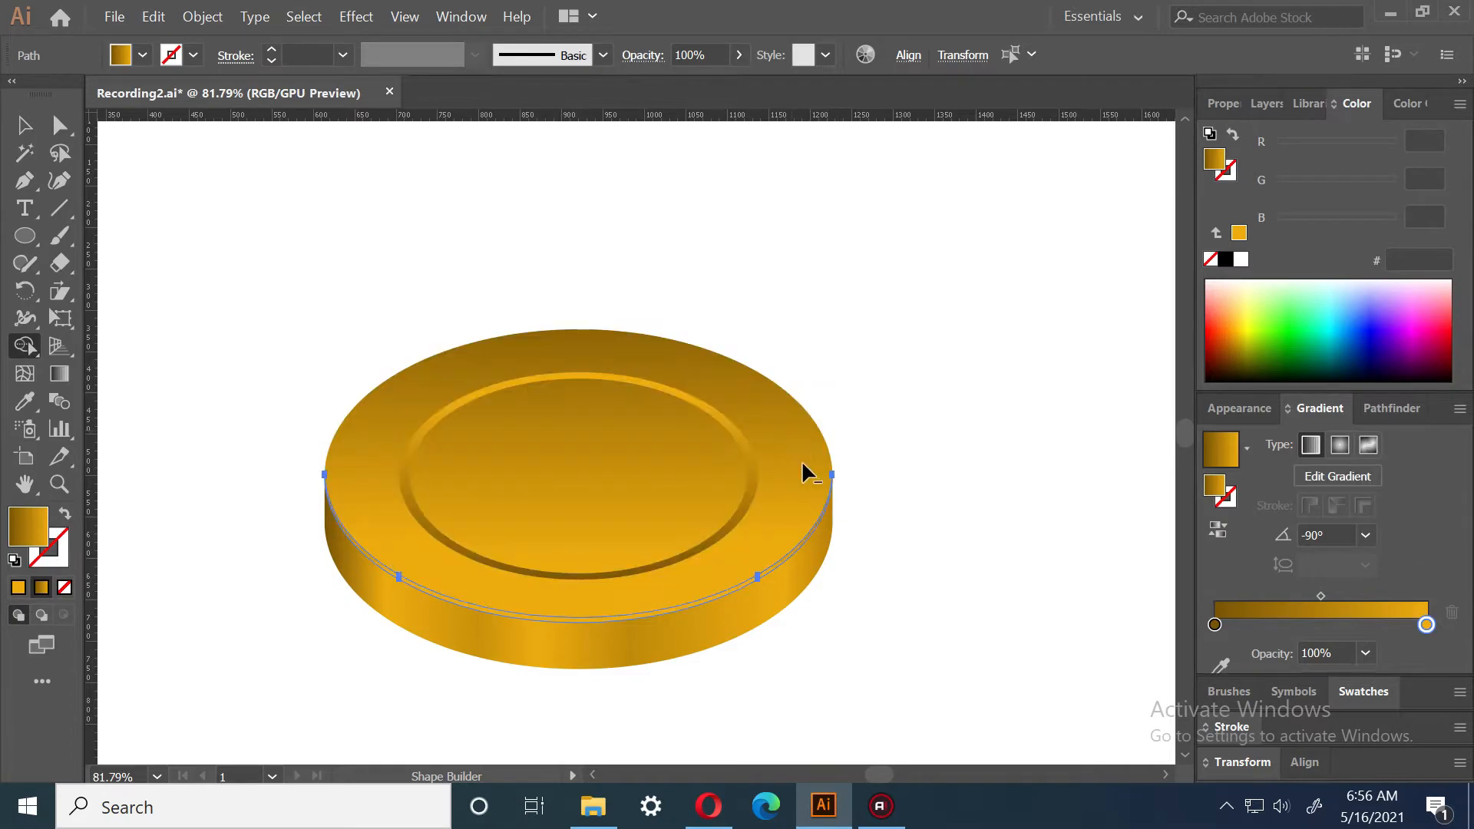
left_click(23, 126)
left_click(971, 607)
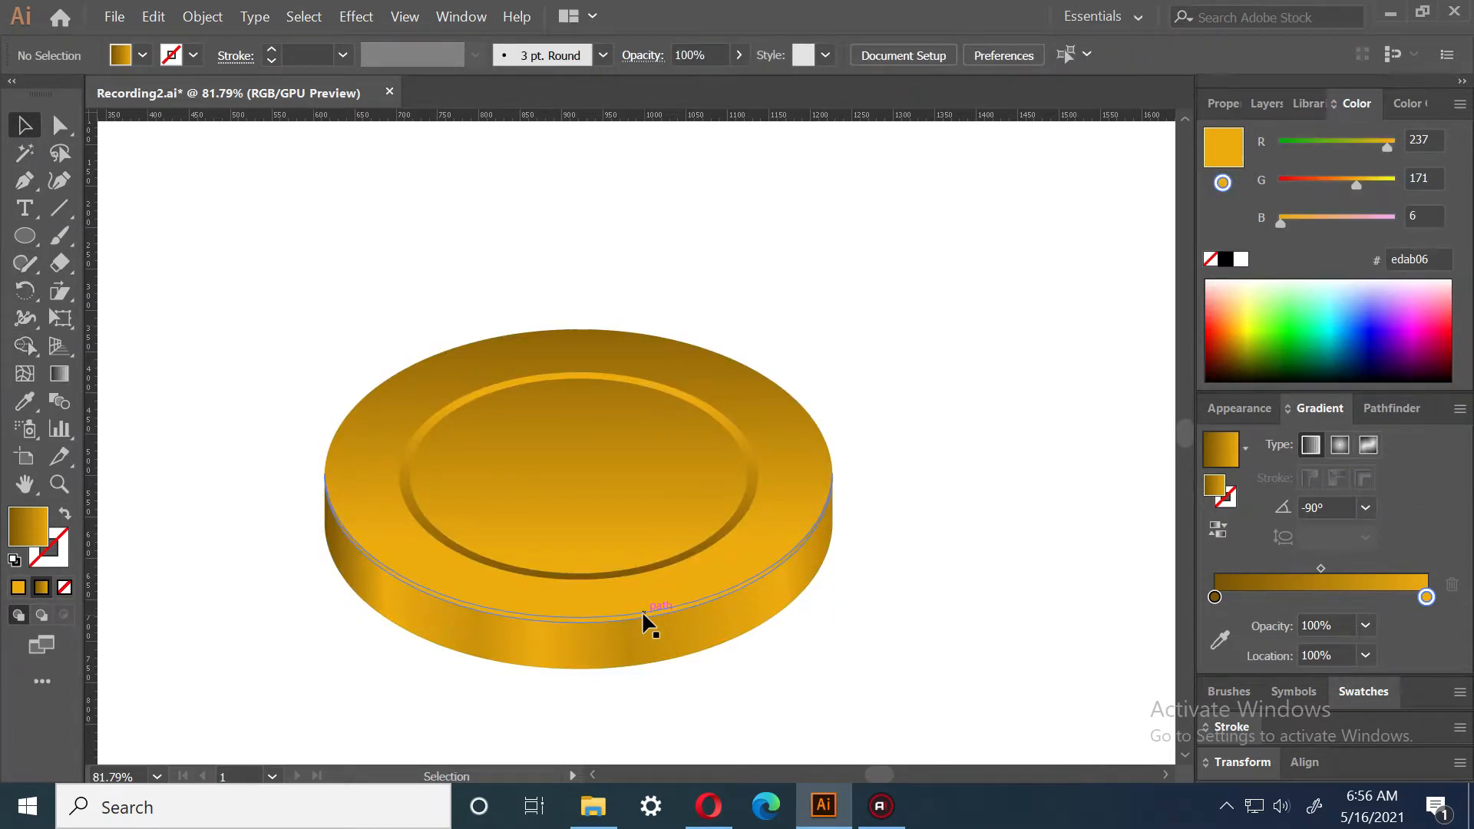
Duplicate the side wall in place and nudge the copy slightly downward
left_click(643, 655)
key("a")
key("v")
key("Down")
key("Down")
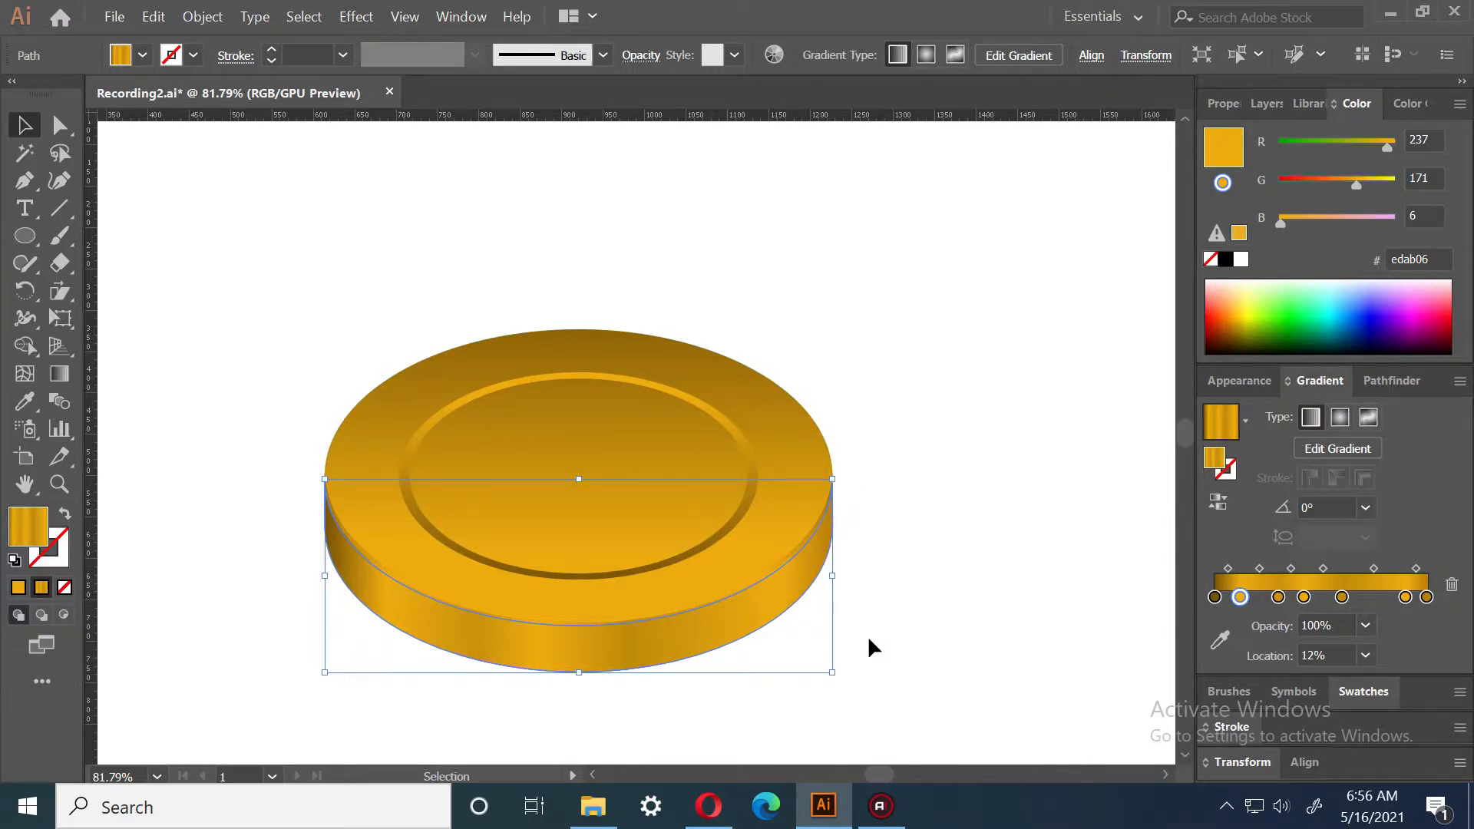
Trim the overlapping side wall copies with the Shape Builder into a thin crescent along the wall's upper edge
left_click(59, 484)
left_click_drag(585, 668, 813, 681)
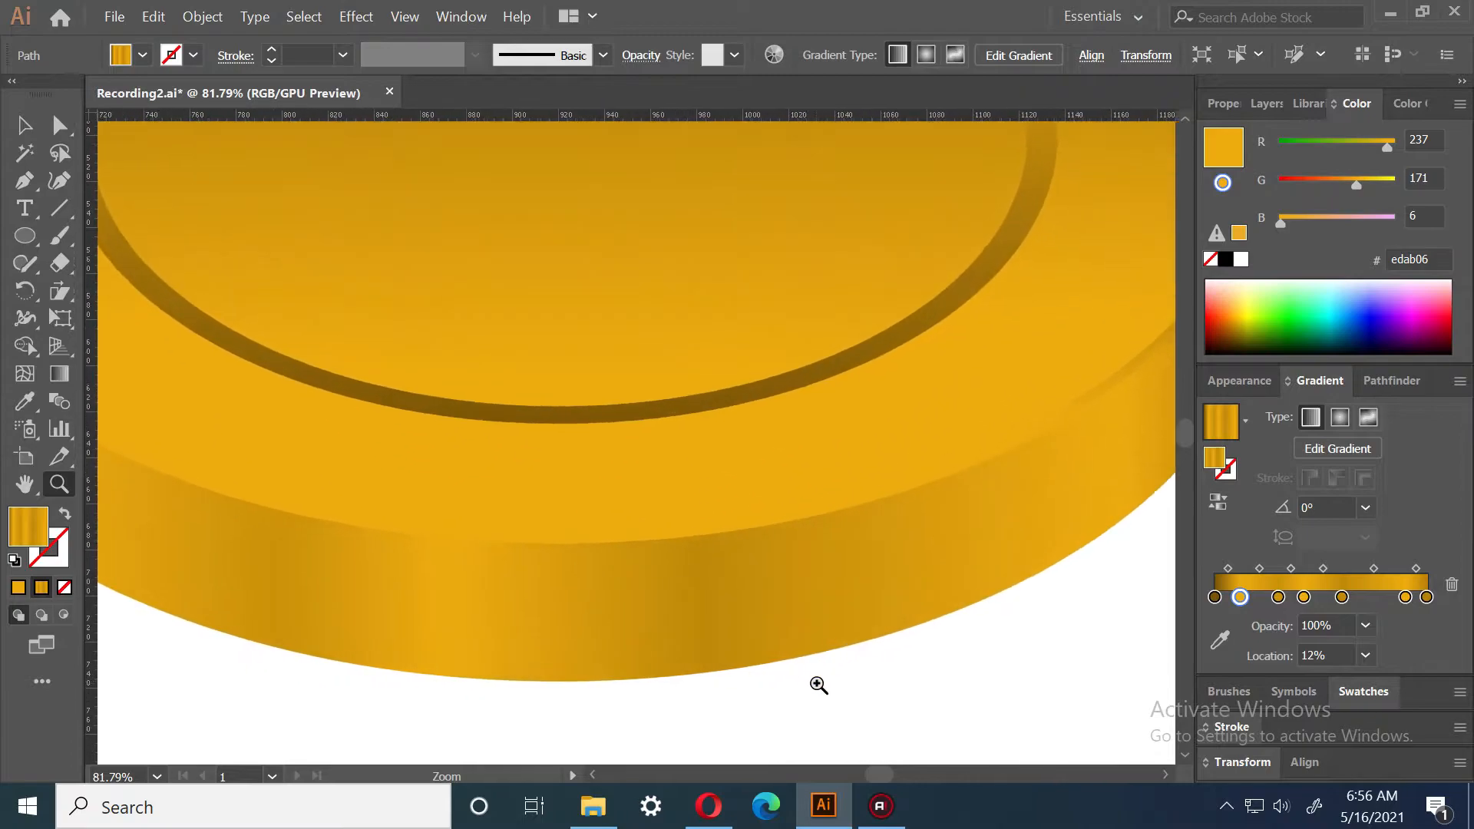
left_click(705, 595)
key("v")
left_click(642, 516, "shift")
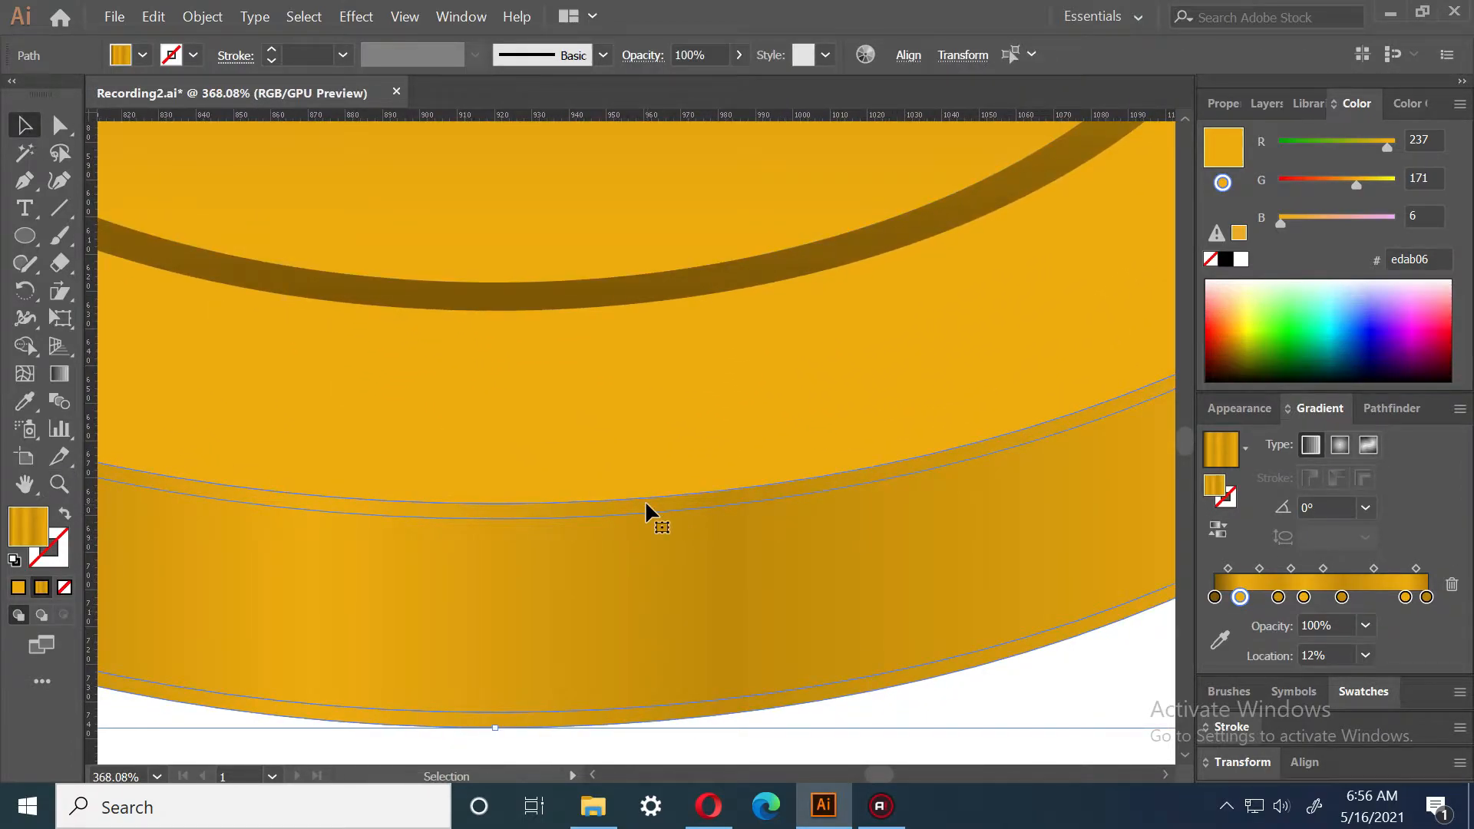
key("shift+m")
left_click_drag(658, 718, 649, 637)
scroll(593, 489, "down", 5)
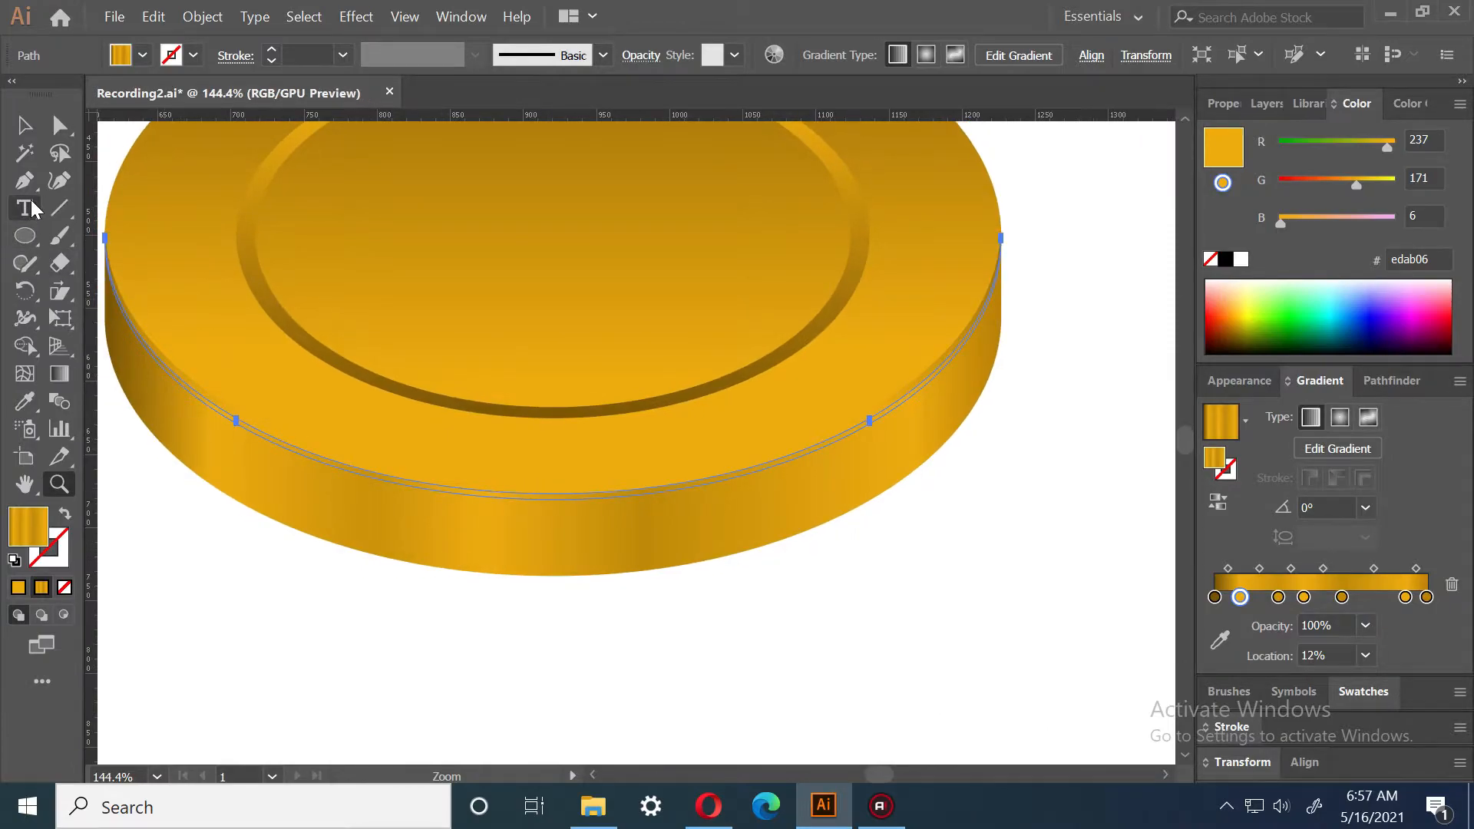
left_click(20, 126)
left_click(510, 659)
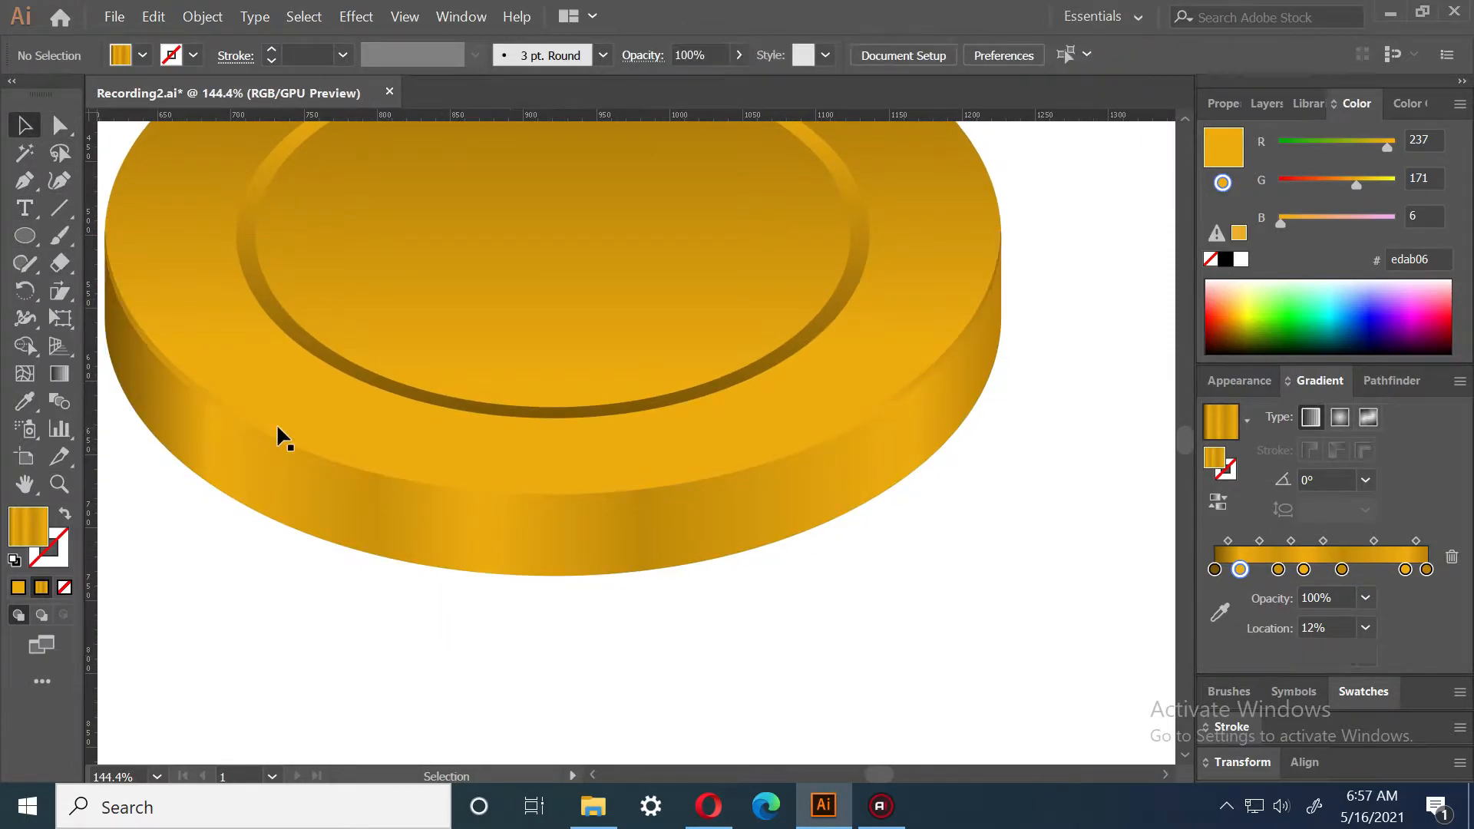
Unite the top face's crescent and the side wall's crescent into one rim shape with Pathfinder
left_click(238, 408)
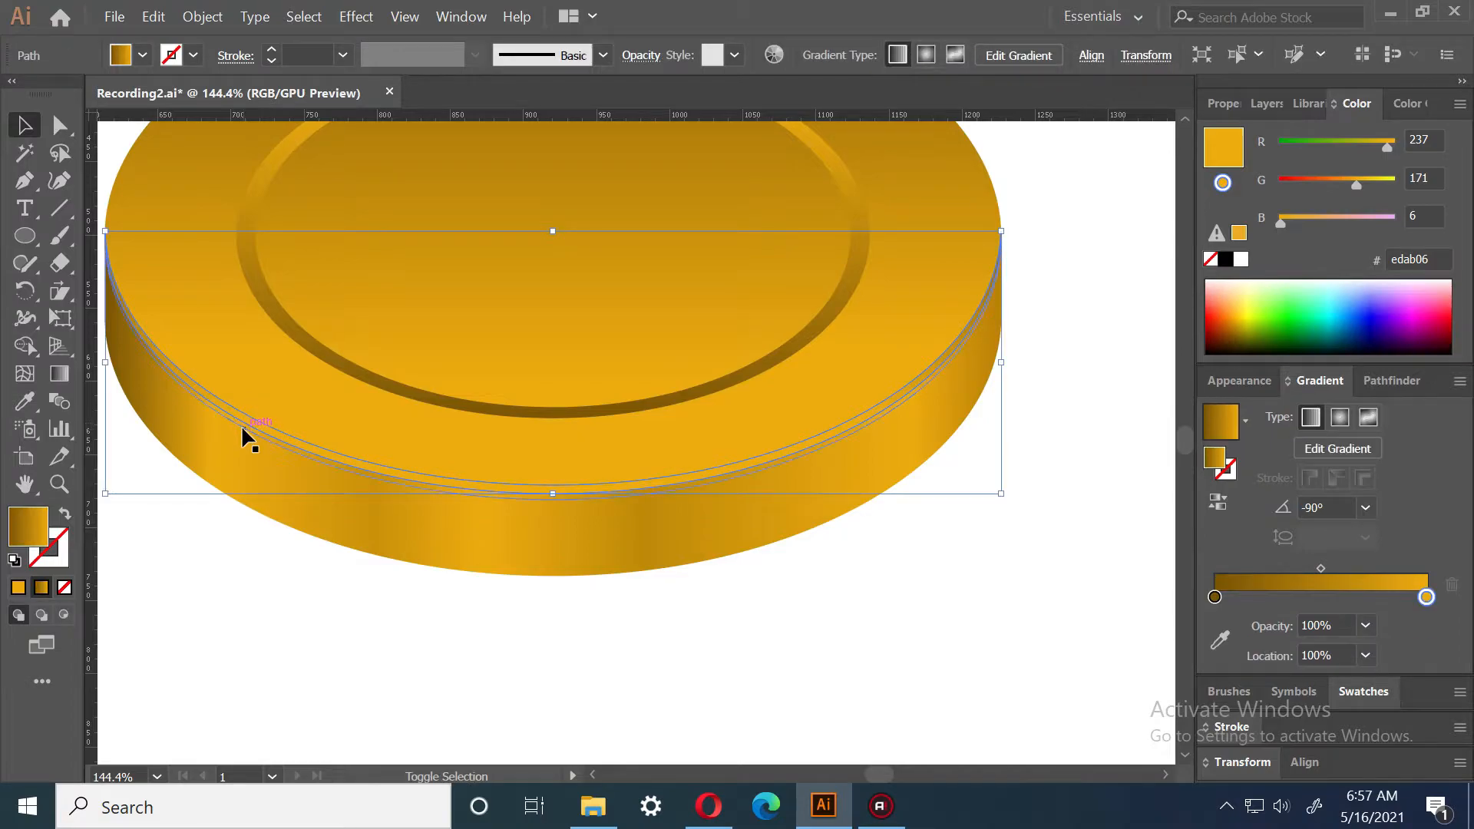
left_click(241, 425, "shift")
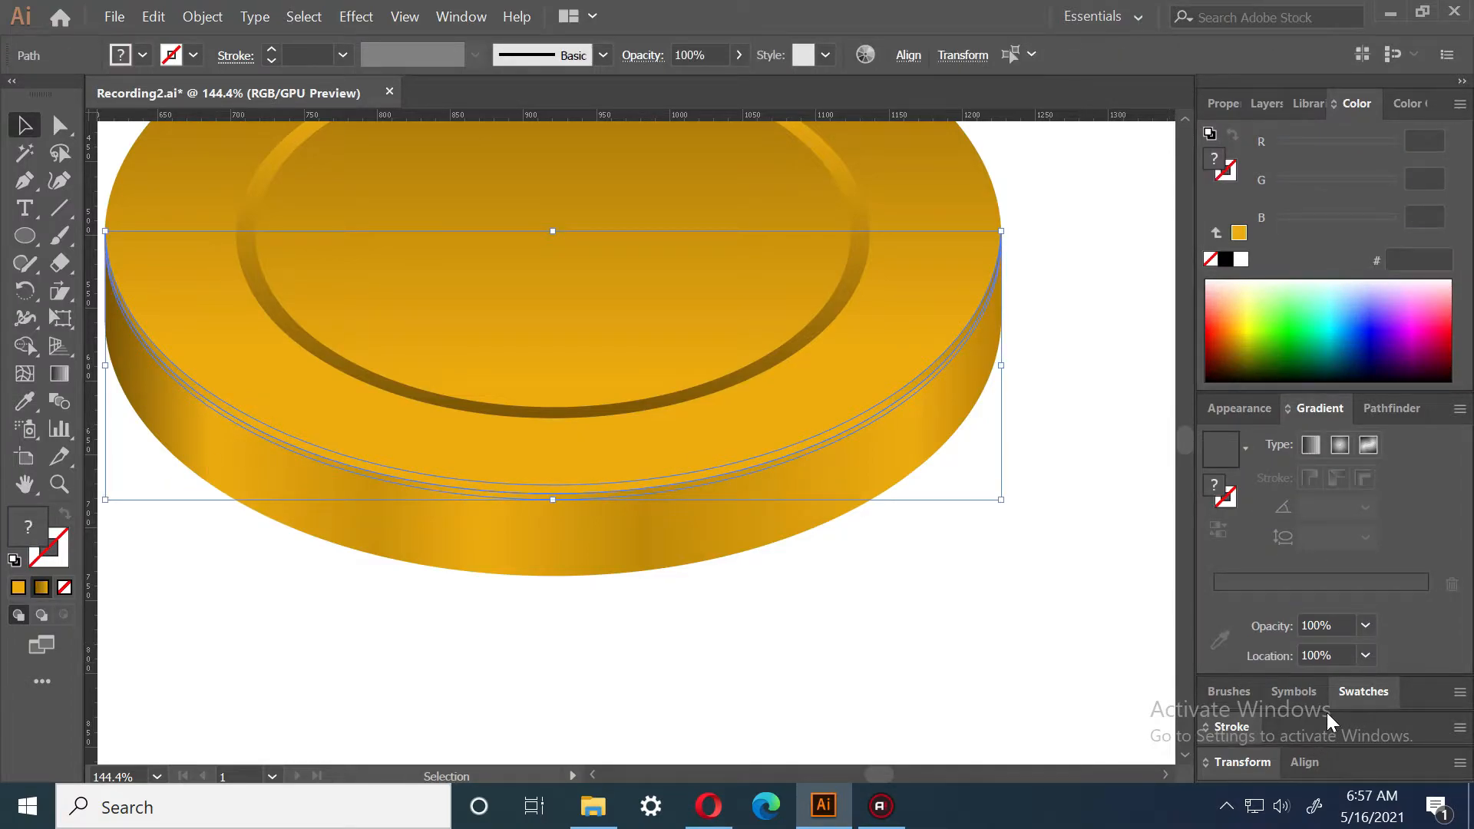
left_click(1405, 415)
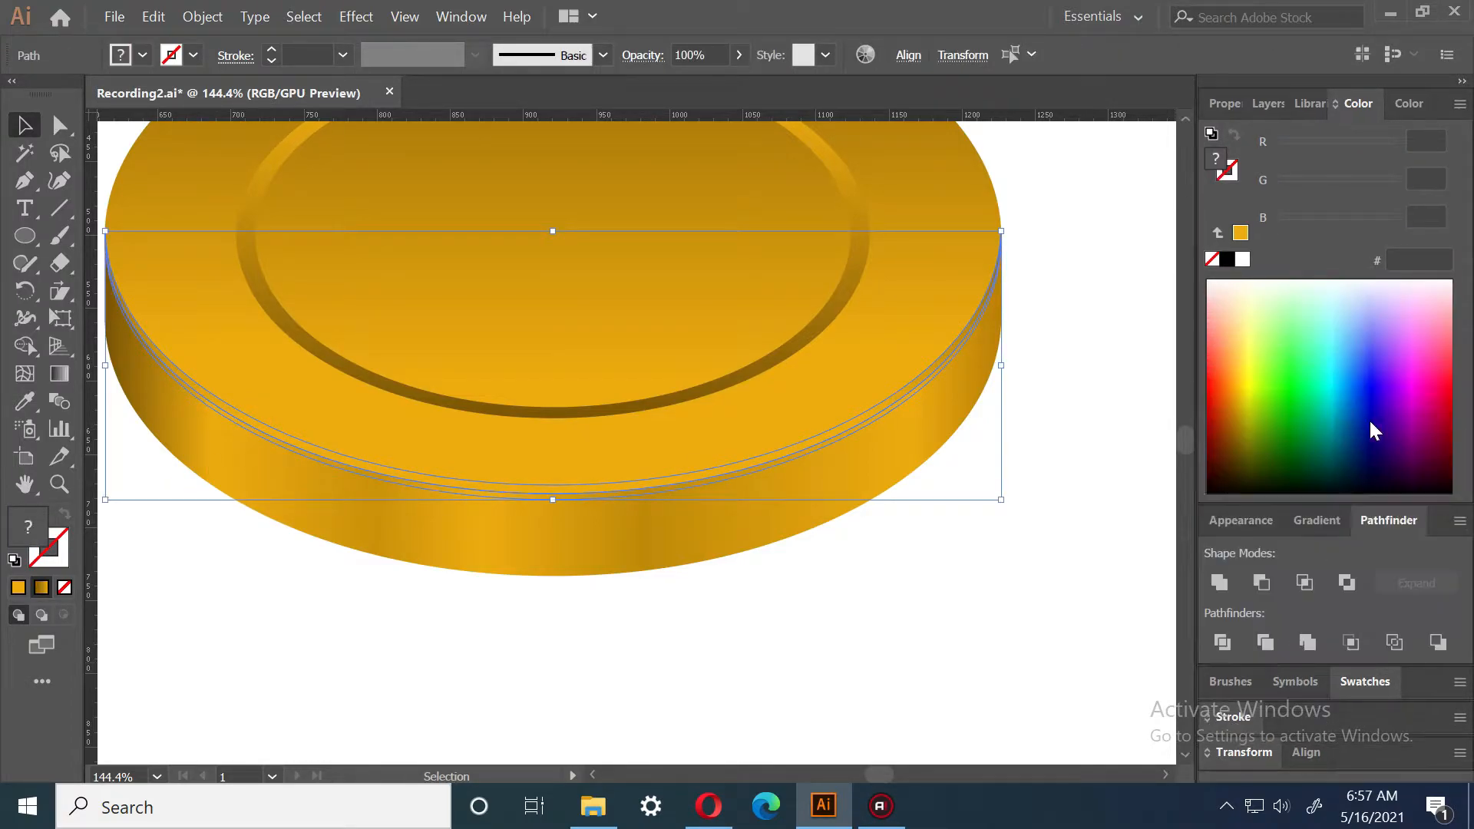
left_click(1218, 585)
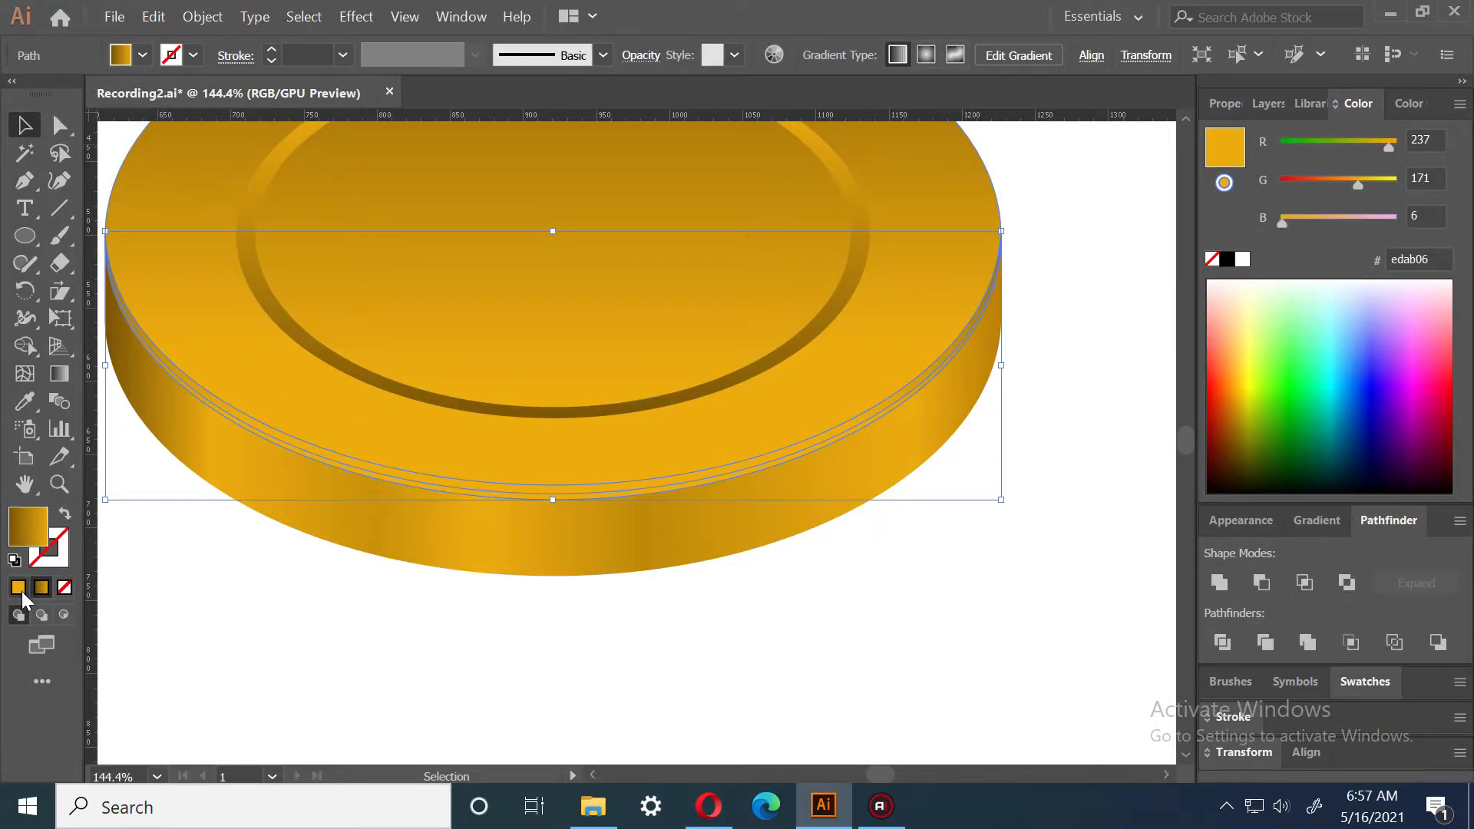
Fill the united rim crescent with solid gold edab06 instead of the gradient
left_click(60, 486)
left_click_drag(560, 385, 510, 471)
left_click(23, 125)
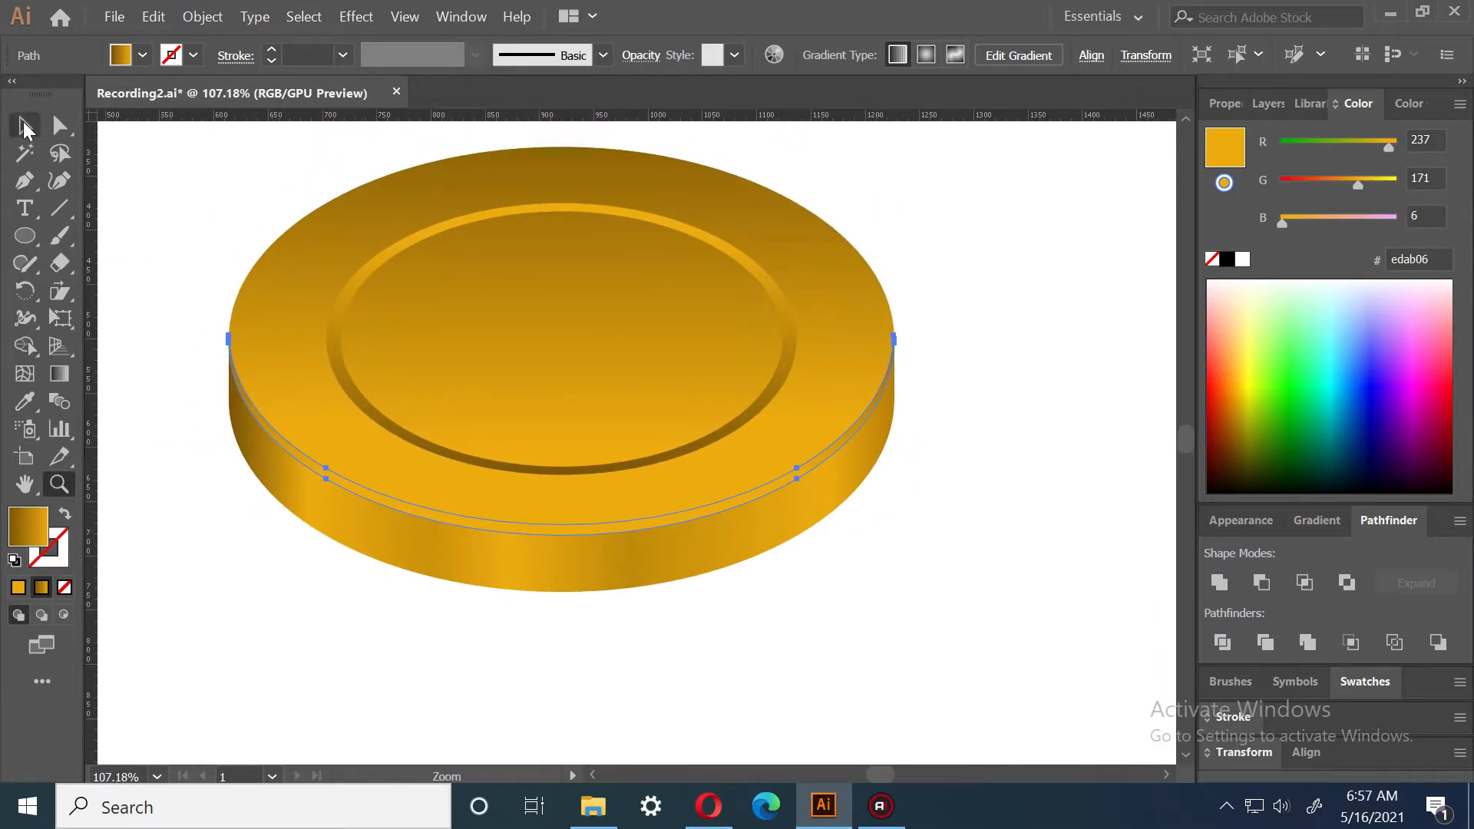
left_click(18, 588)
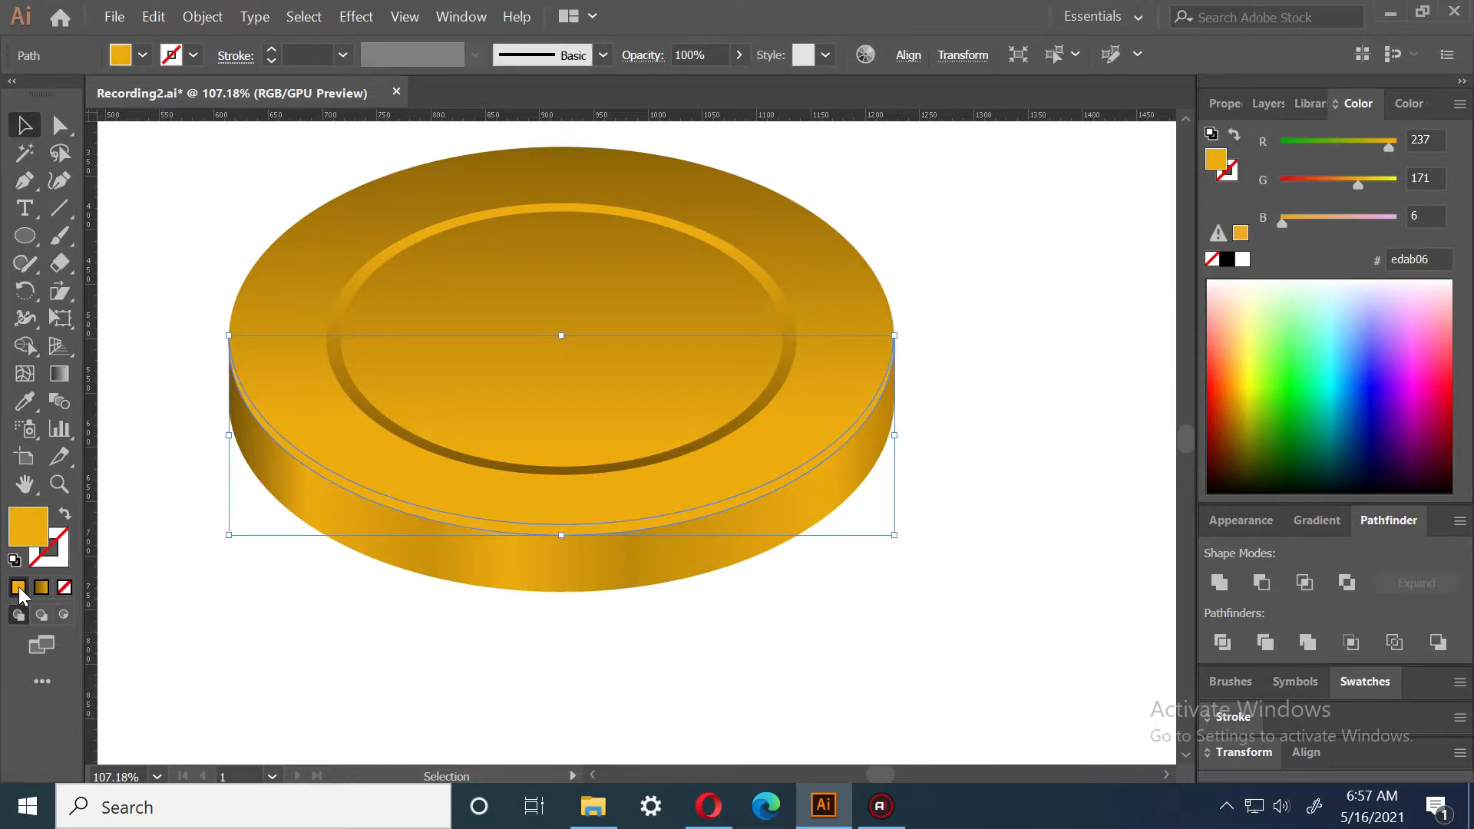
Set the rim crescent's blending mode to Screen and its opacity to 19%, then deselect it
left_click(646, 55)
left_click(480, 90)
key("Escape")
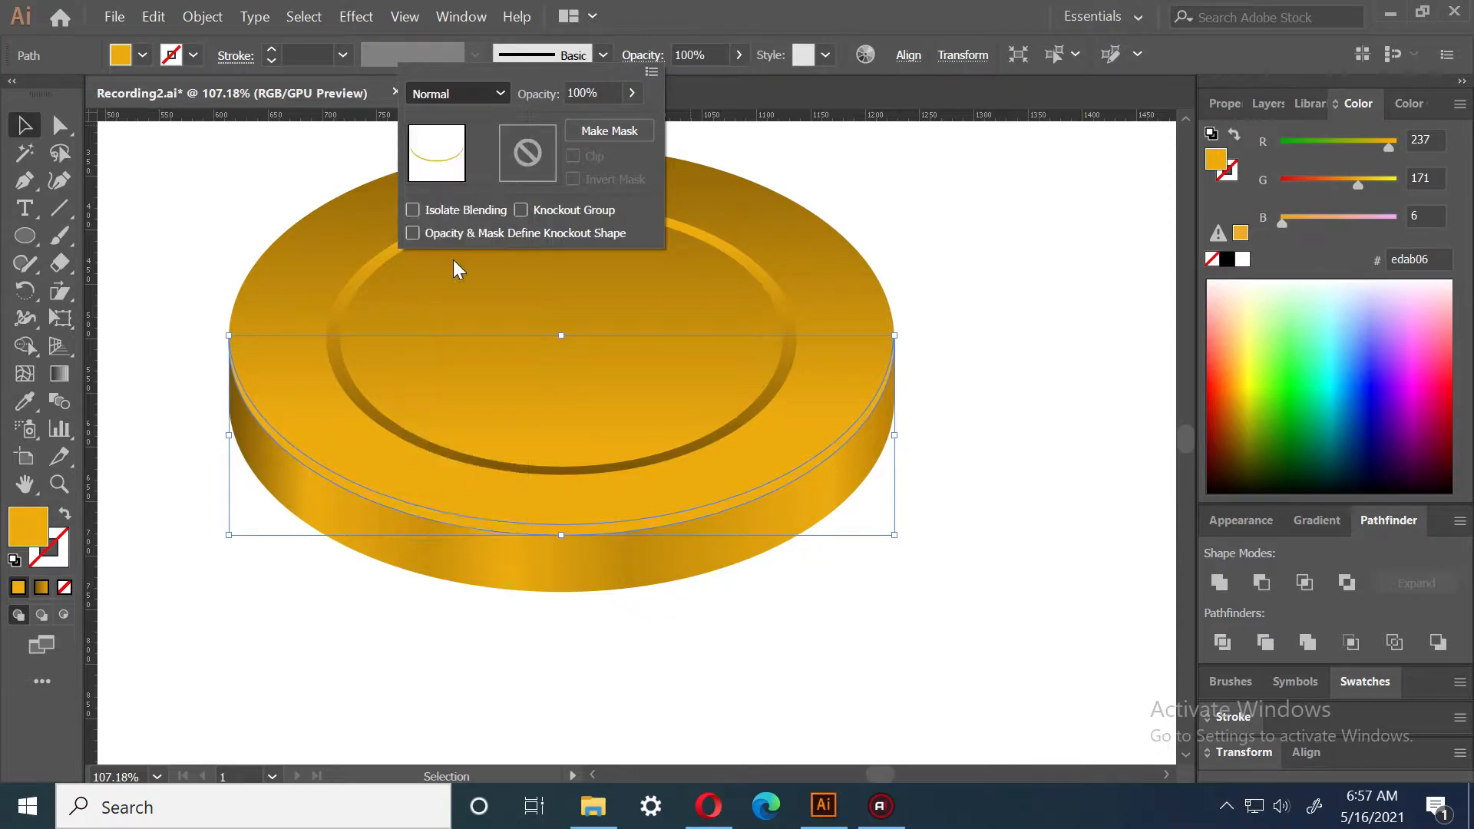
left_click(617, 89)
type("95")
key("Return")
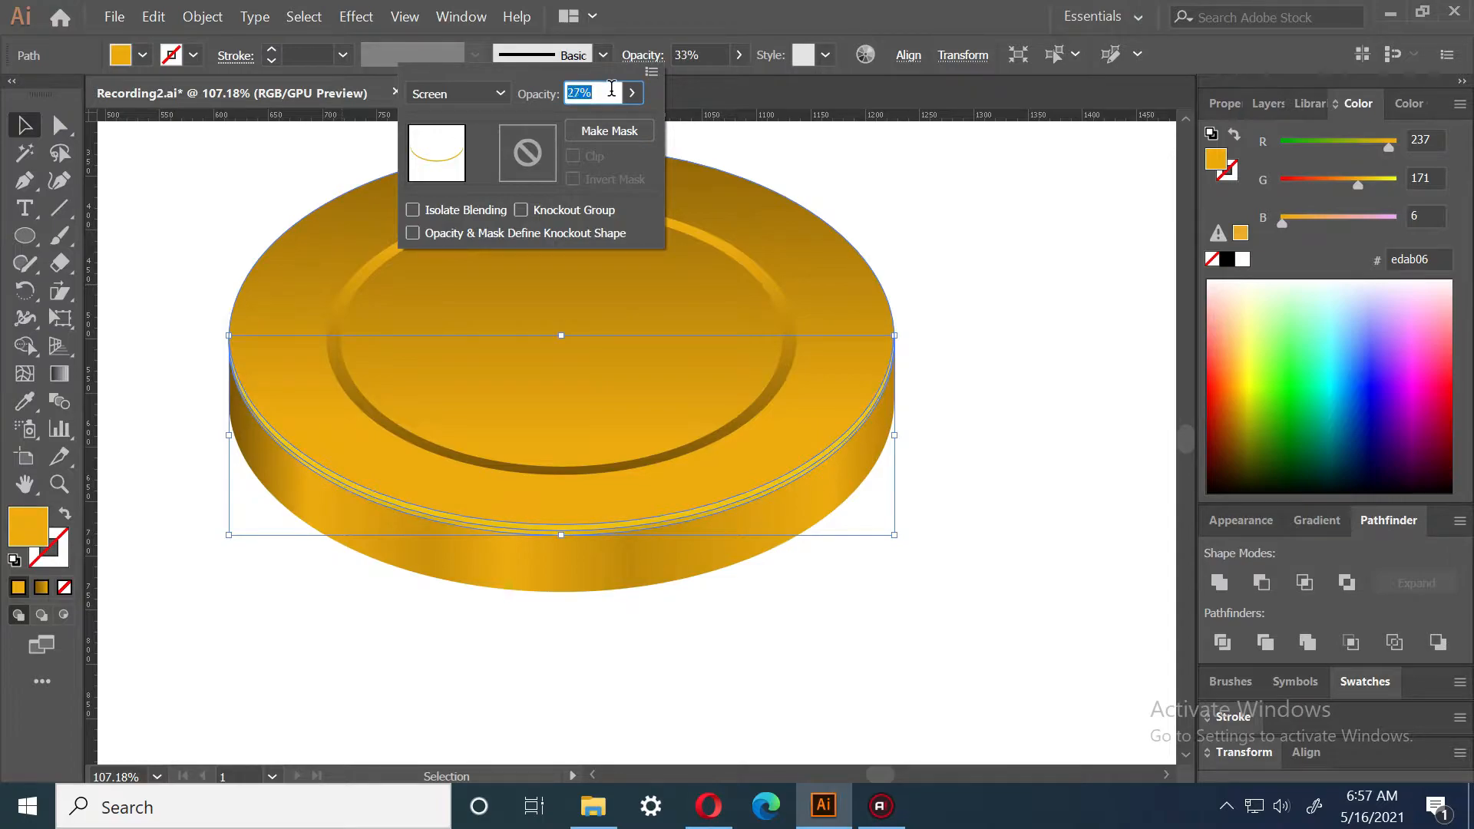
left_click(826, 649)
left_click(827, 649)
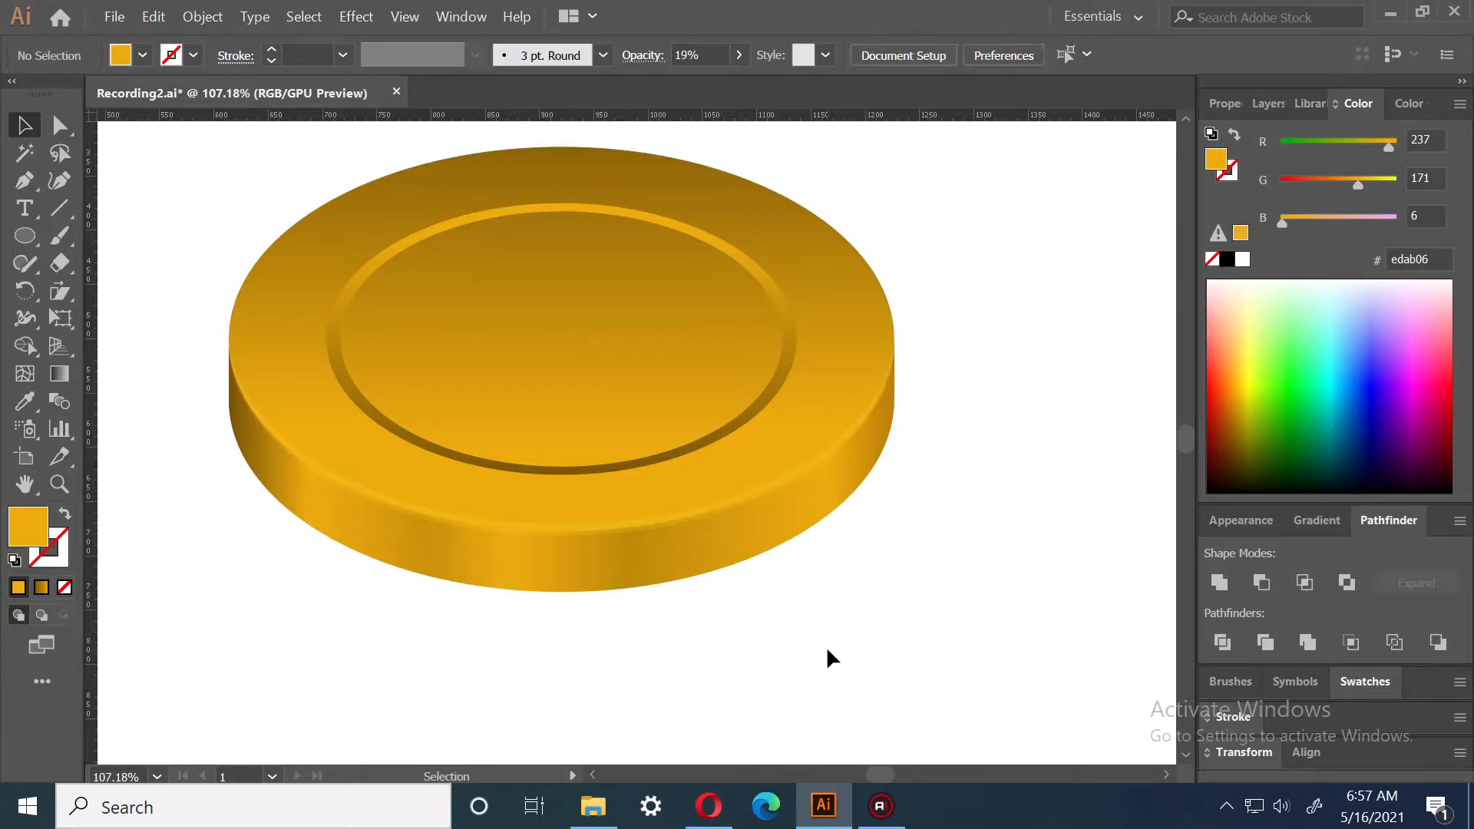
Change the rim crescent's fill colour to the darker gold d89705
left_click(686, 510)
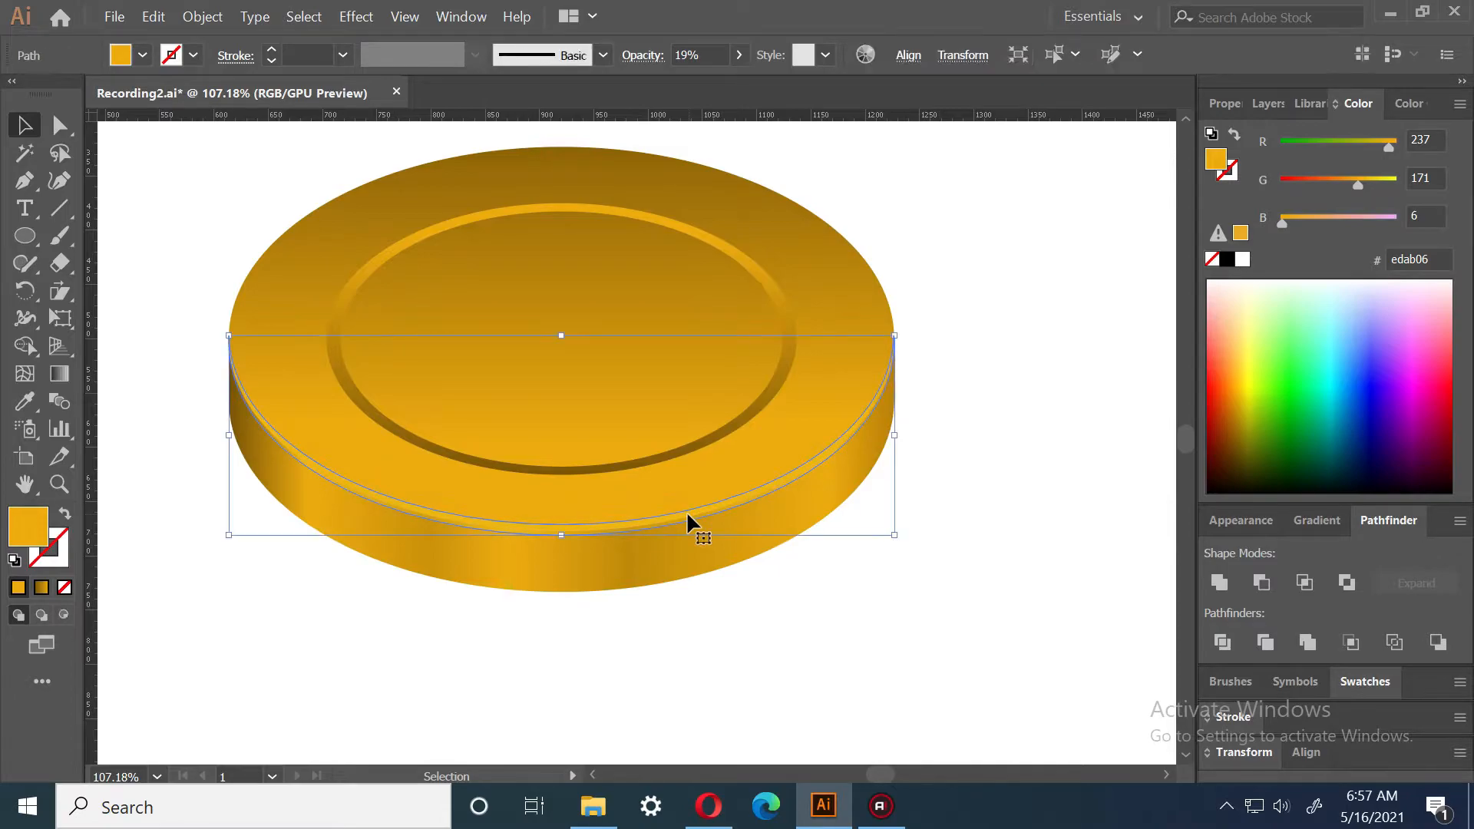
double_click(30, 530)
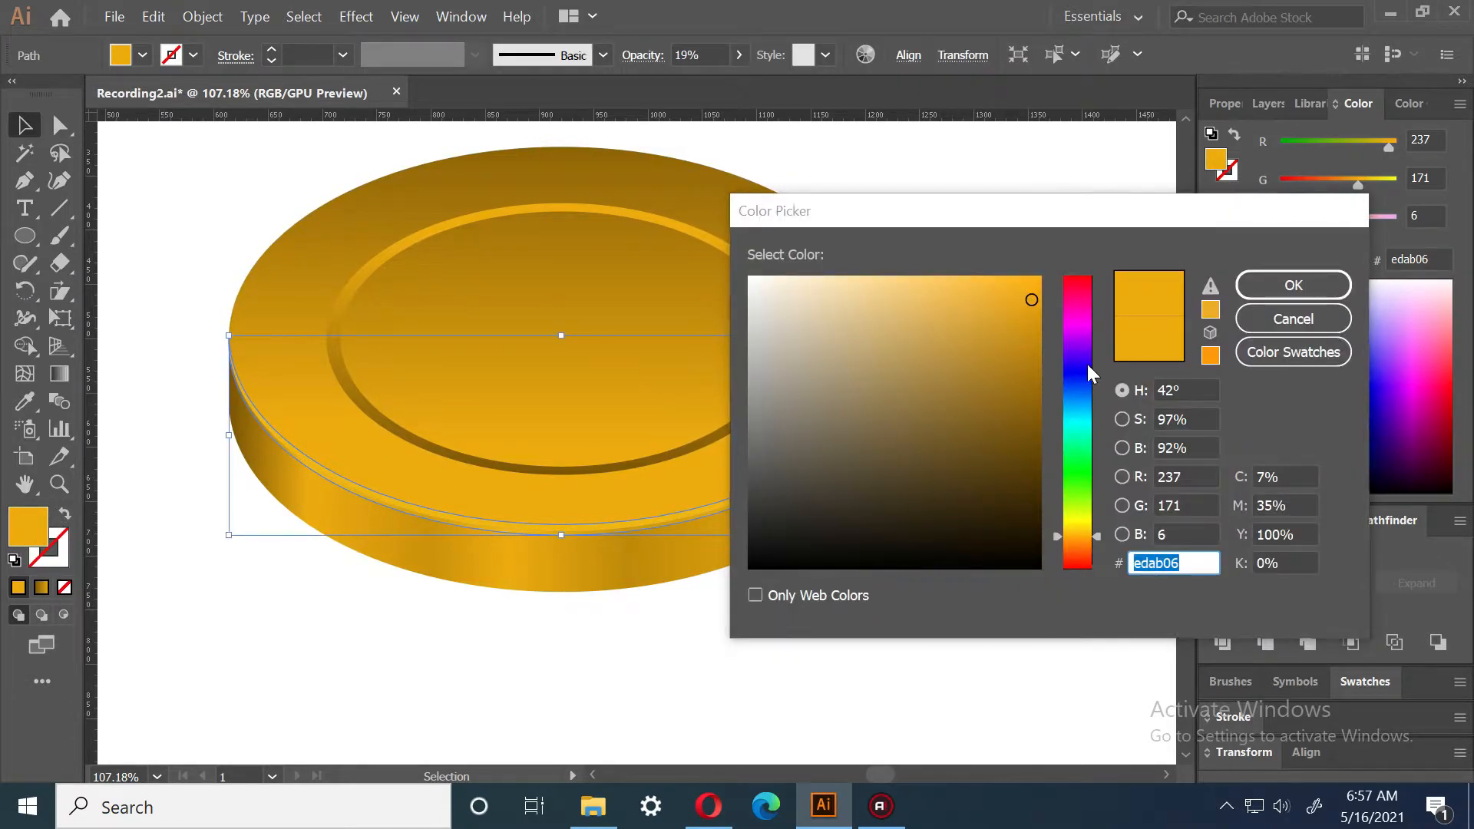
type("bc850c")
mouse_move(1024, 350)
left_mouse_down()
mouse_move(1061, 326)
mouse_move(1220, 324)
left_mouse_up()
left_click(1293, 285)
Raise the rim crescent's opacity to 43% and deselect it
left_click(720, 53)
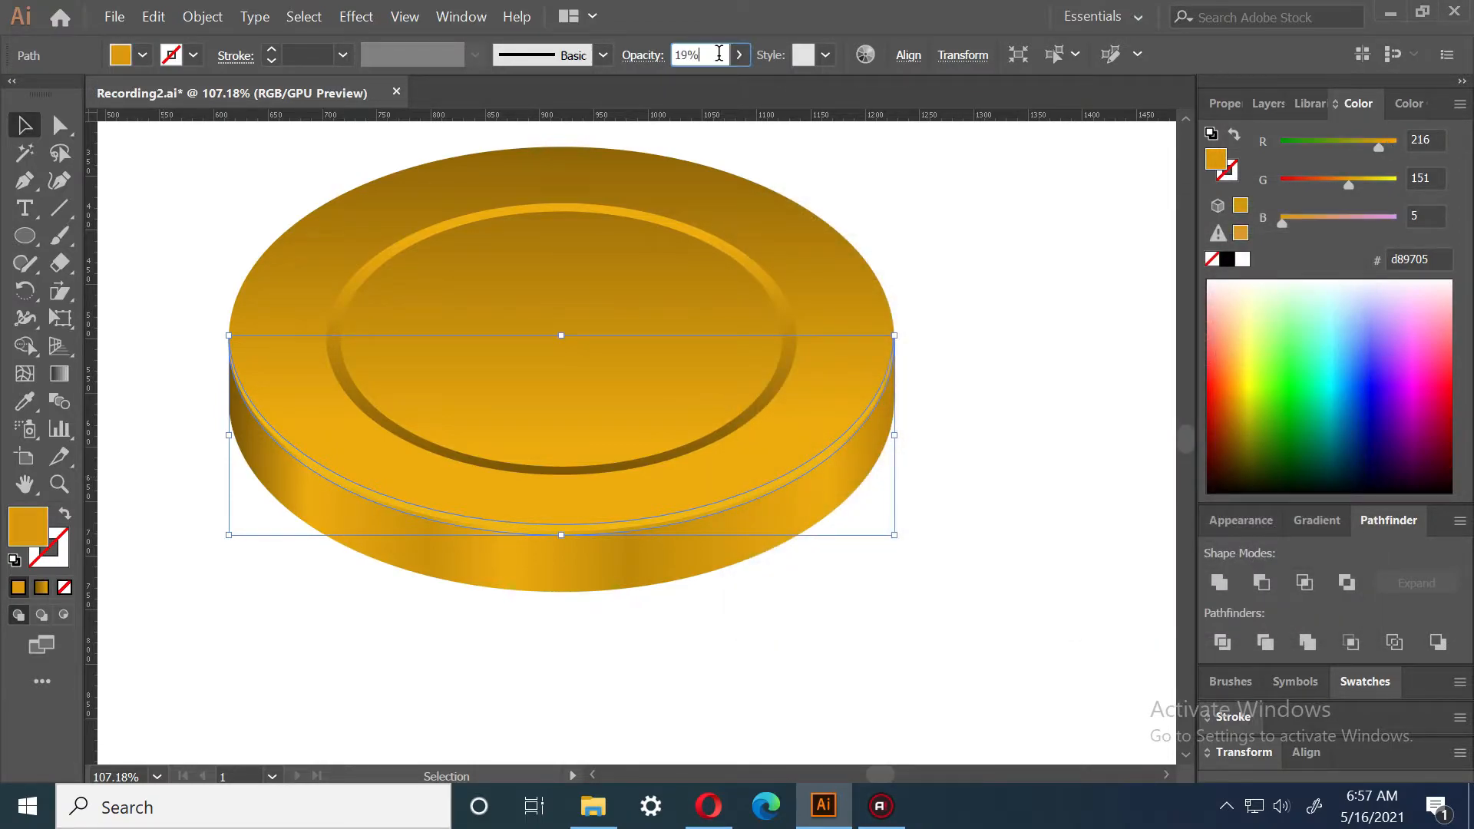
scroll(720, 53, "up", 5)
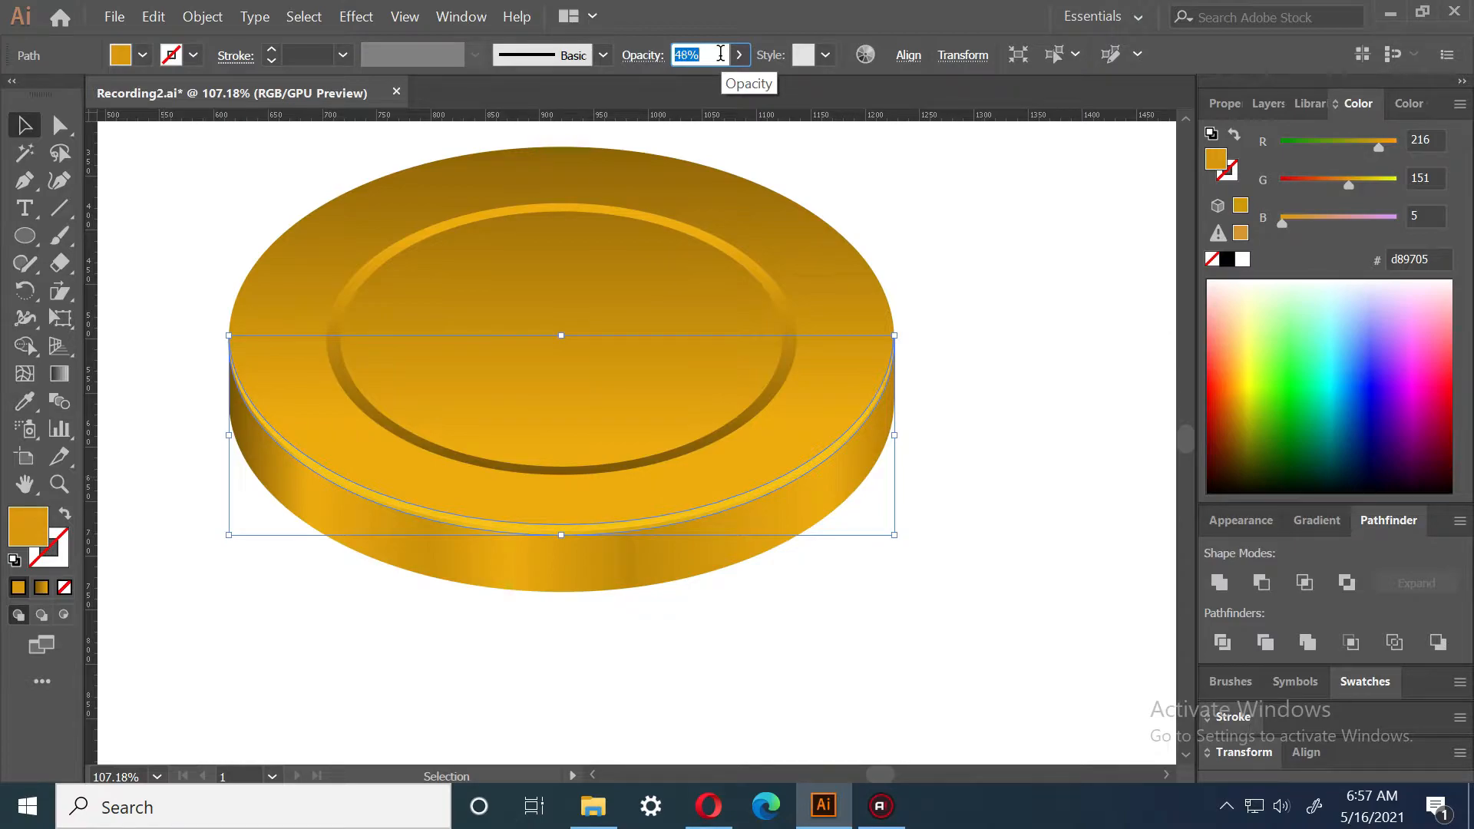
scroll(721, 53, "down", 3)
left_click(25, 128)
left_click(785, 737)
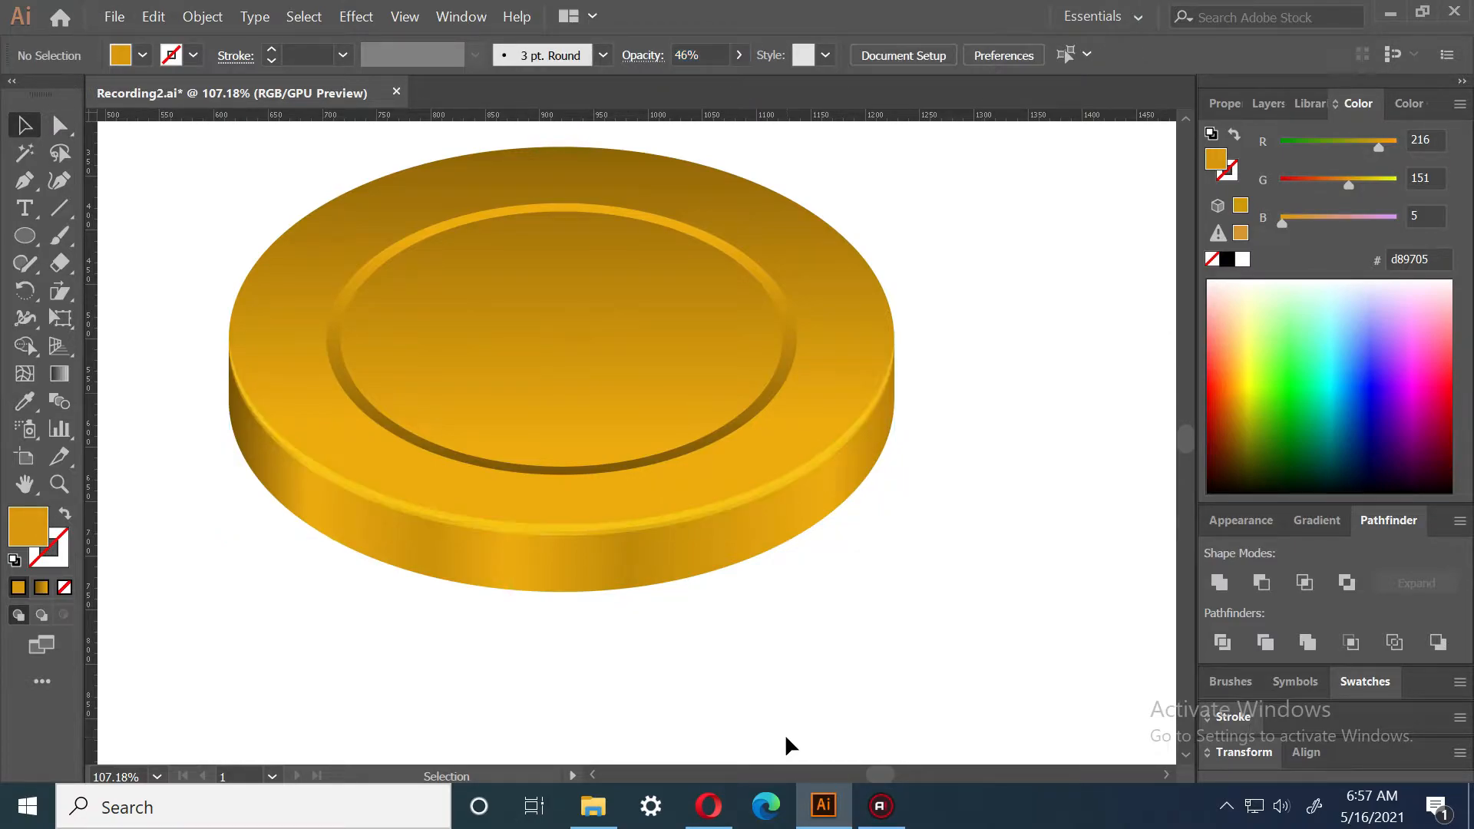
left_click(642, 528)
left_click(706, 57)
scroll(709, 57, "down", 2)
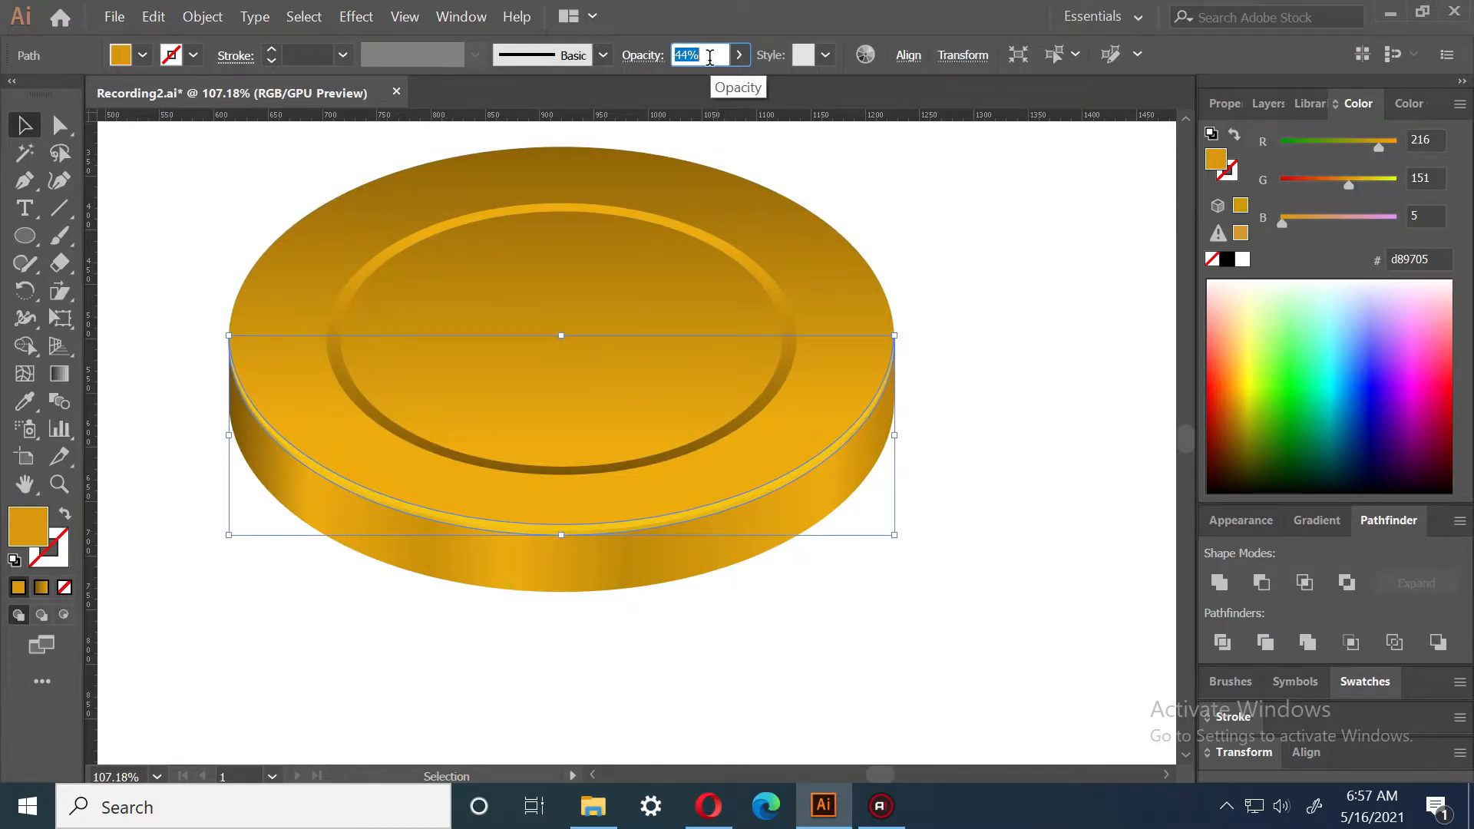
left_click(768, 661)
Apply a Feather effect with a 1 px radius to the rim crescent, with the preview on, and deselect it
left_click(649, 519)
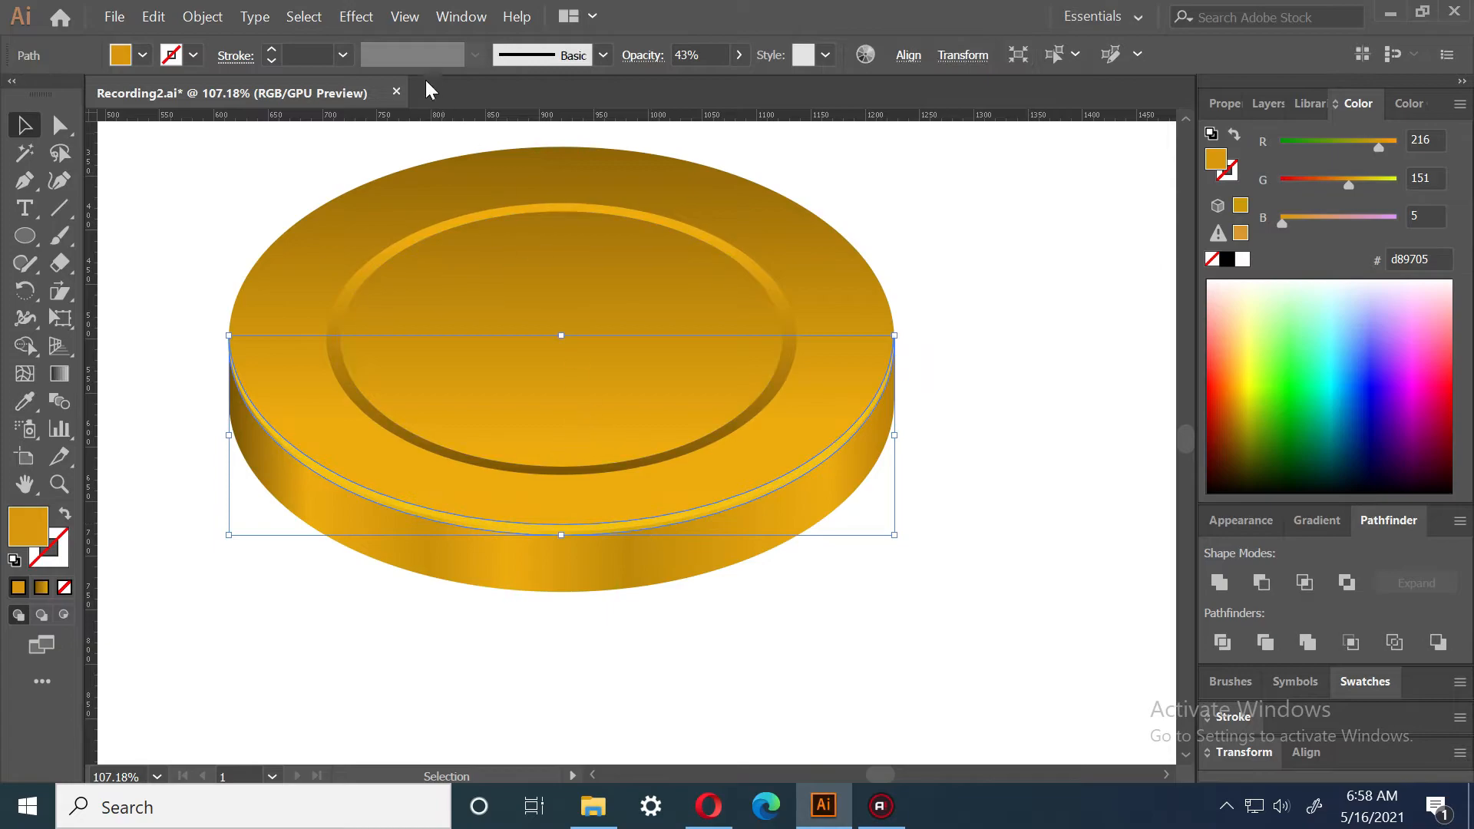
left_click(362, 16)
mouse_move(526, 315)
left_click(631, 336)
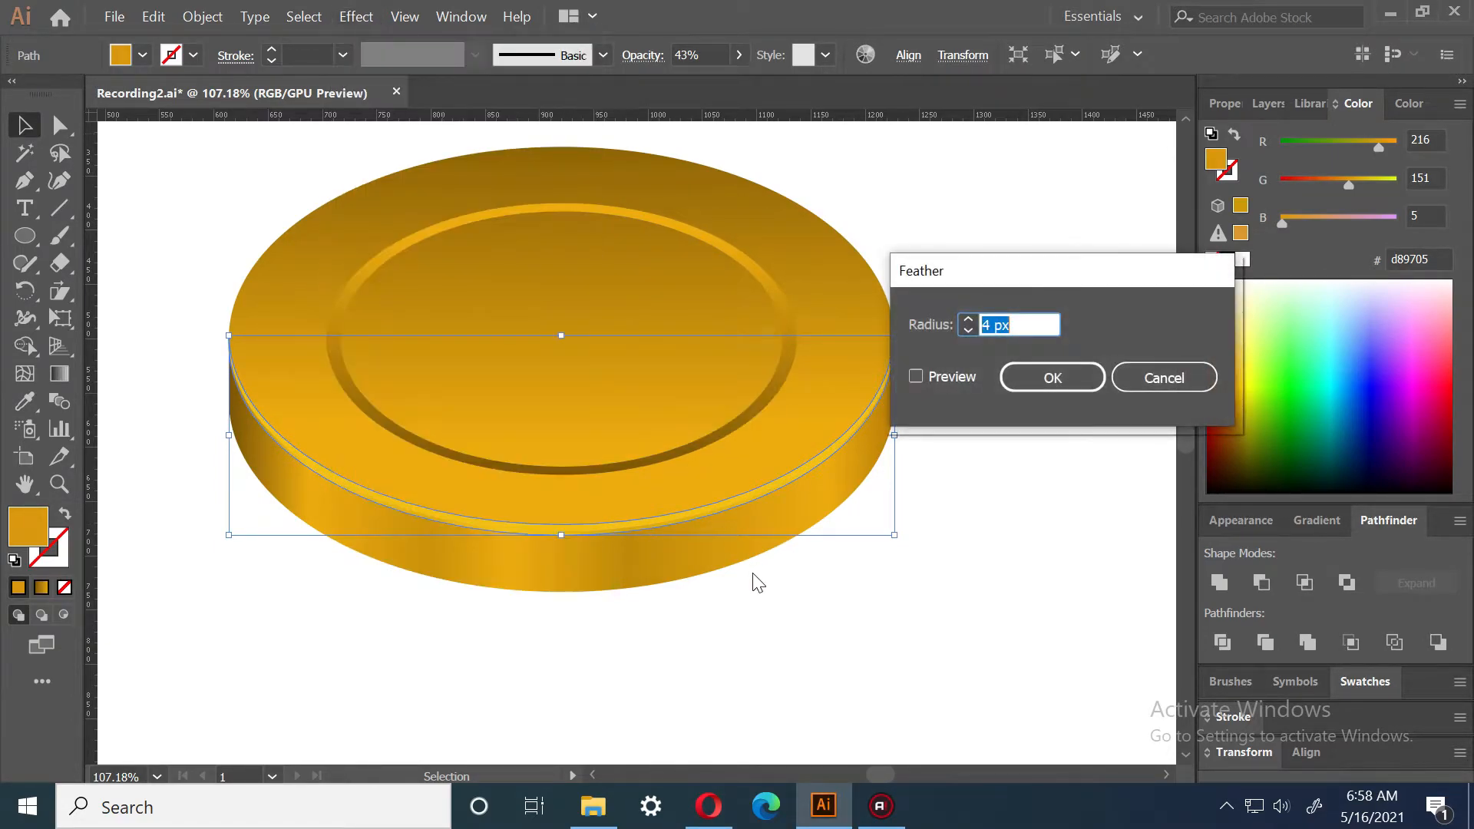
left_click(923, 378)
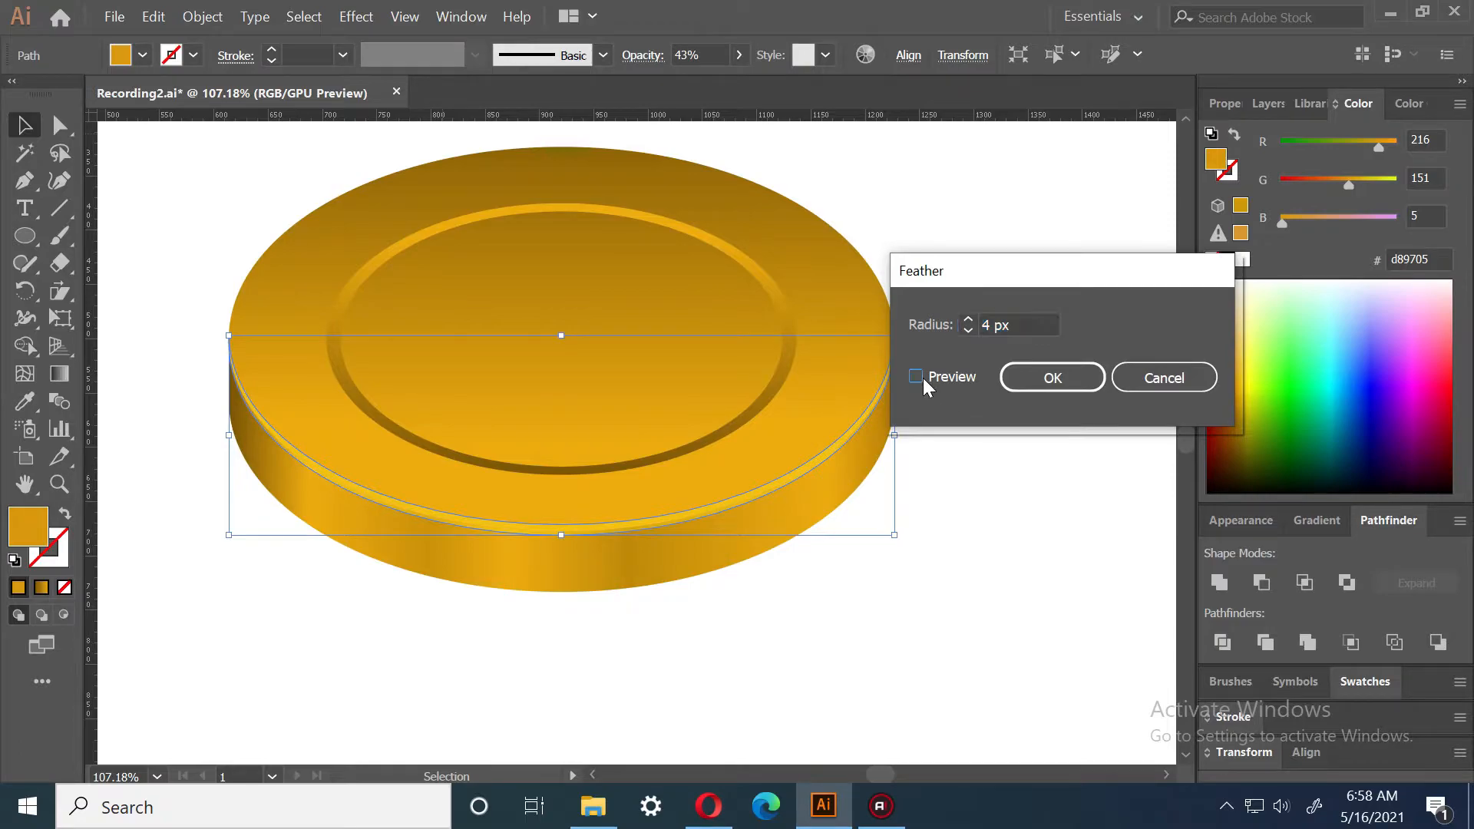
left_click(1021, 322)
scroll(1021, 320, "down", 4)
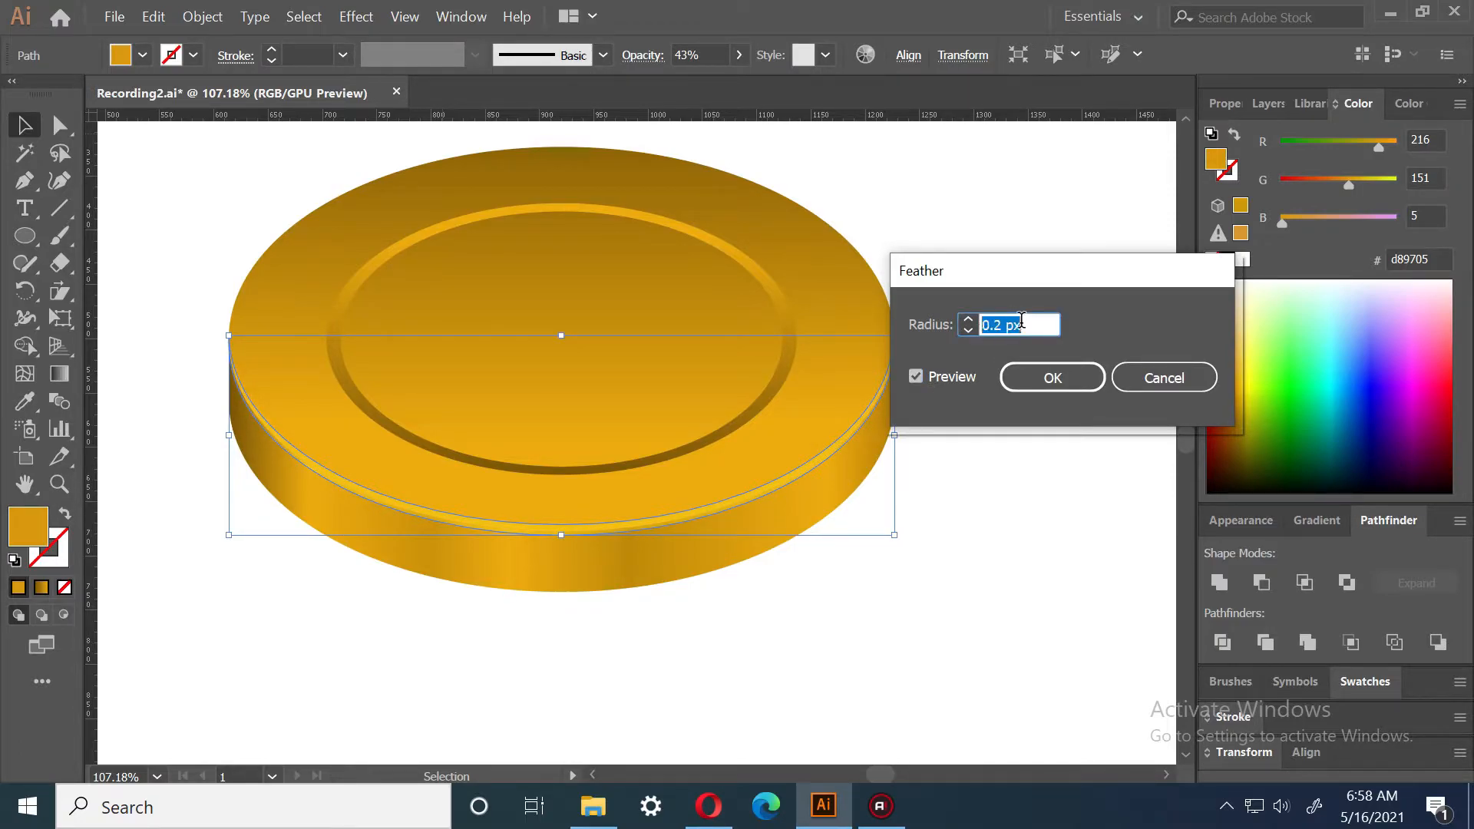
scroll(1021, 320, "up", 1)
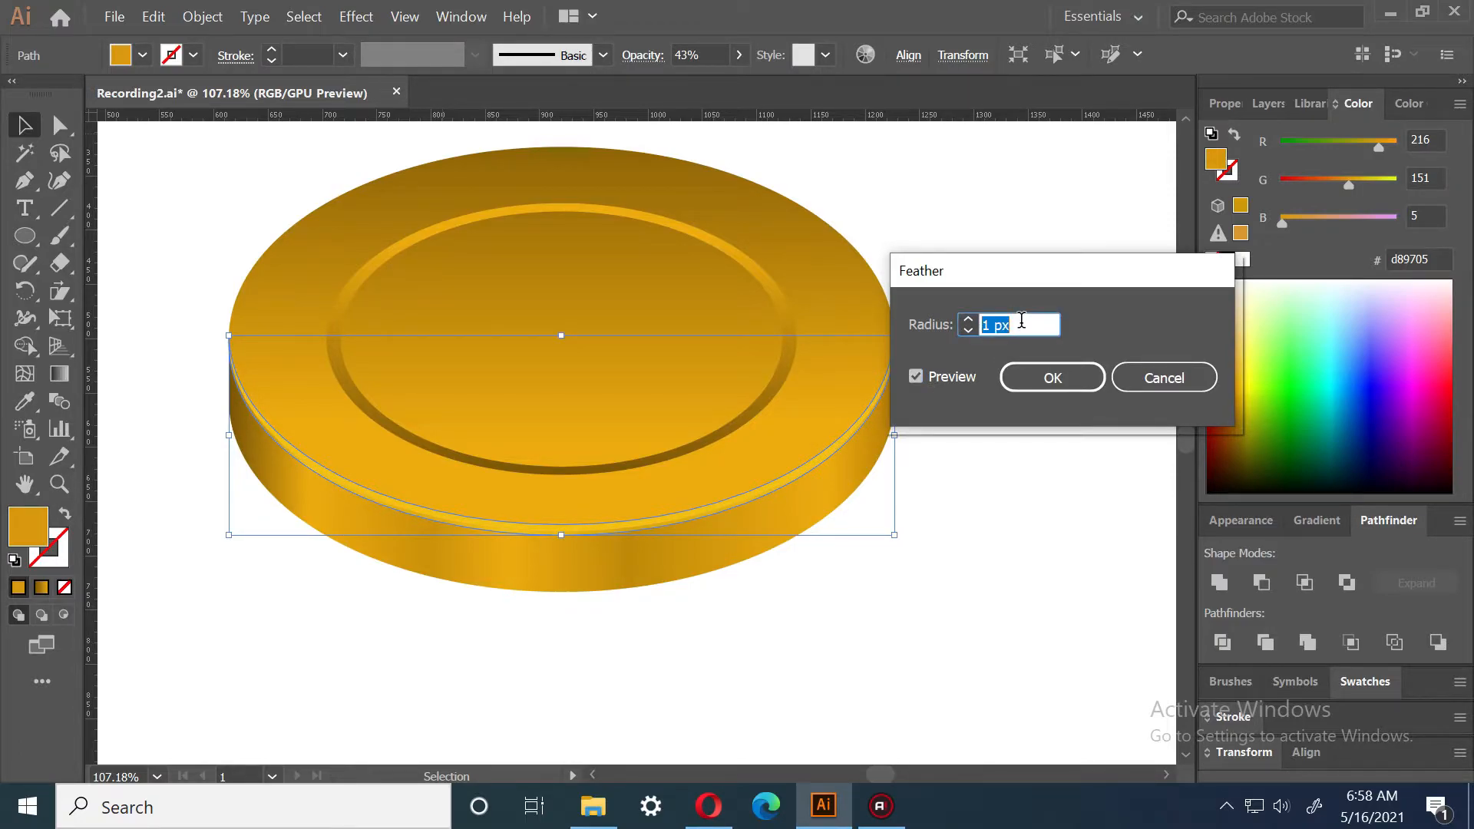
left_click(1052, 378)
left_click(1043, 528)
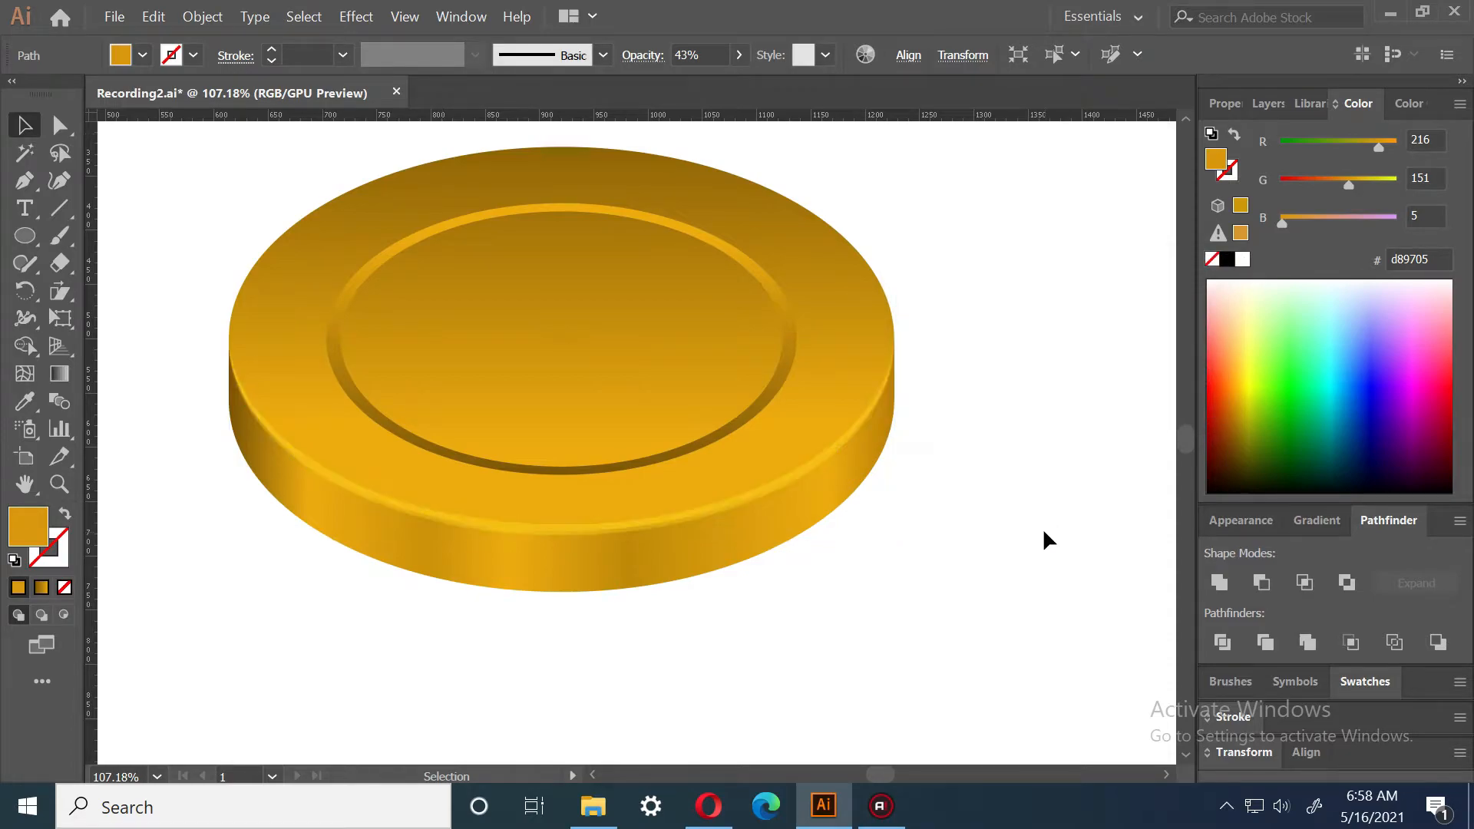
Edit the rim crescent's existing Feather effect, set its radius to 3 px, and deselect the crescent
left_click(727, 499)
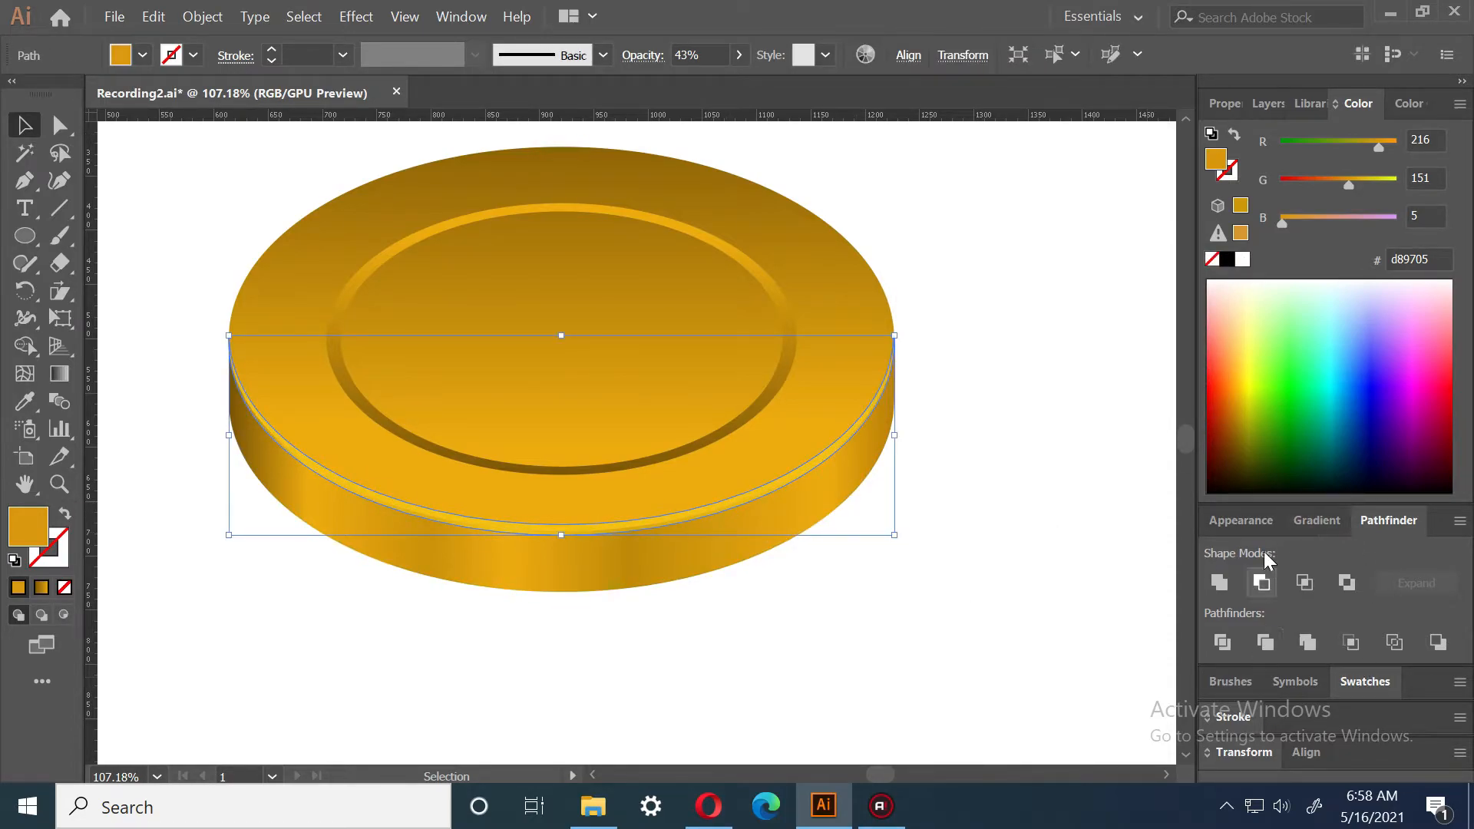
left_click(1248, 519)
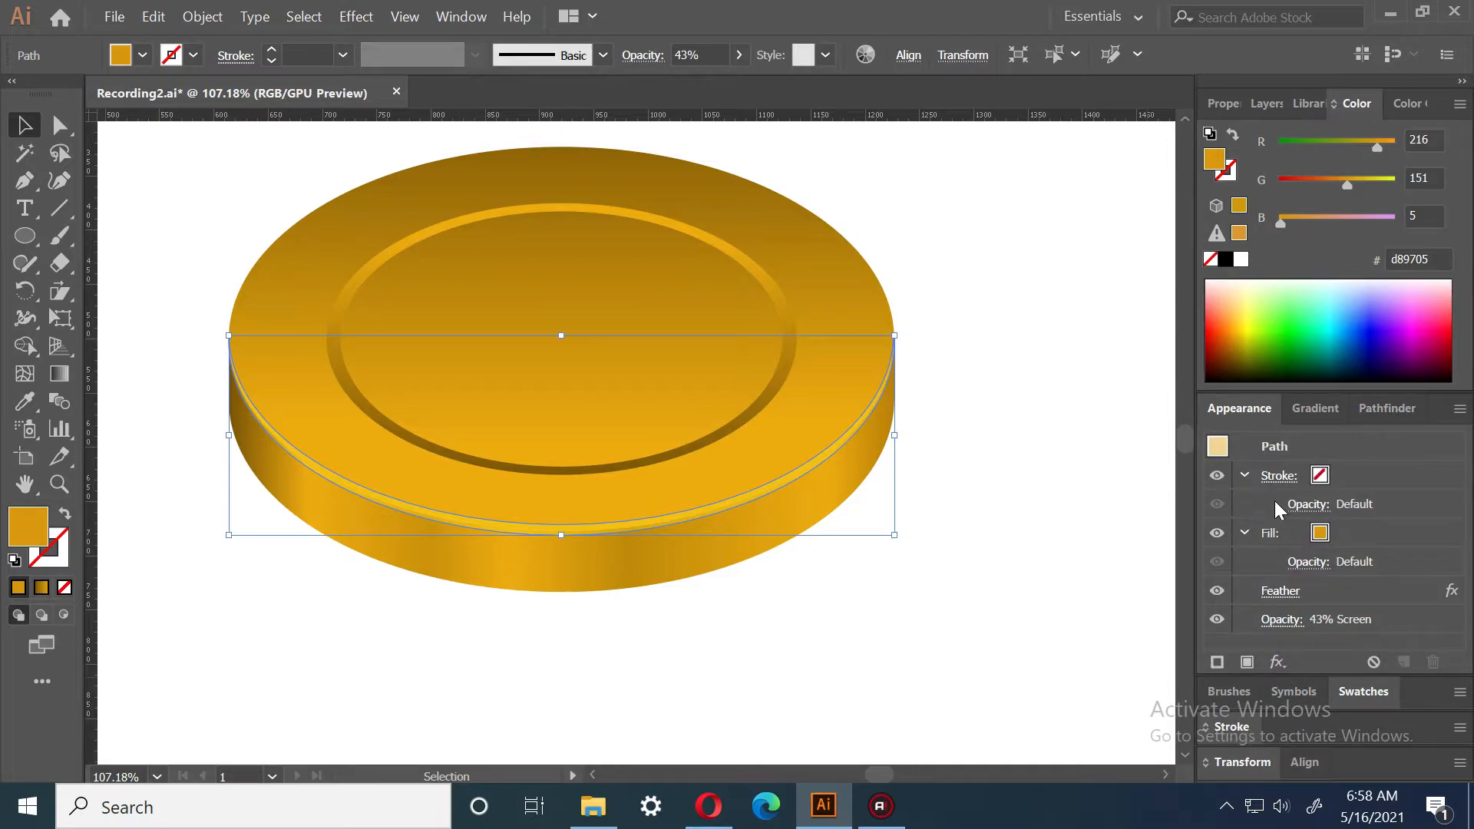
left_click(1279, 591)
left_click(916, 376)
left_click_drag(983, 325, 1028, 320)
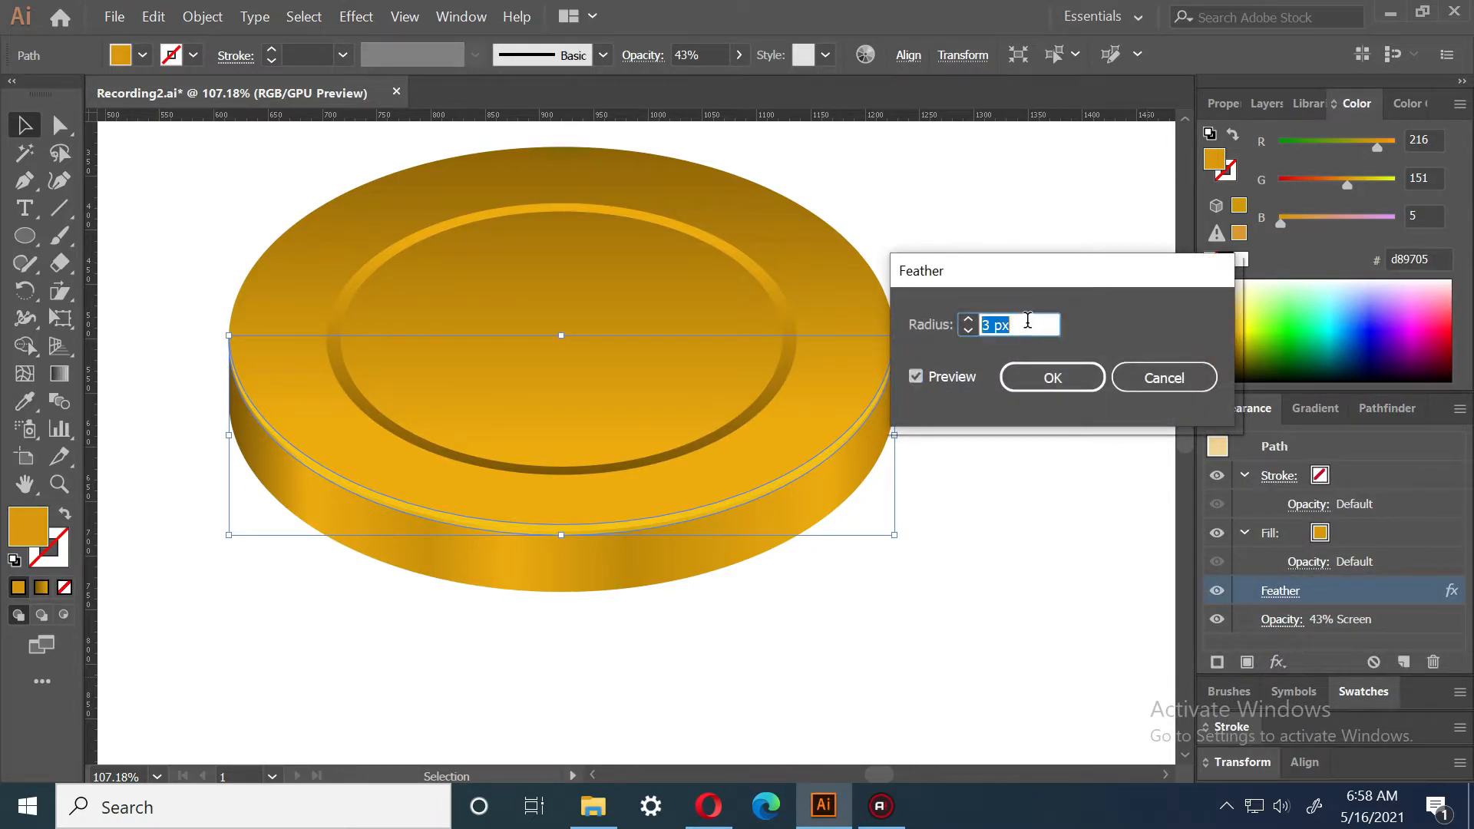
left_click(1048, 376)
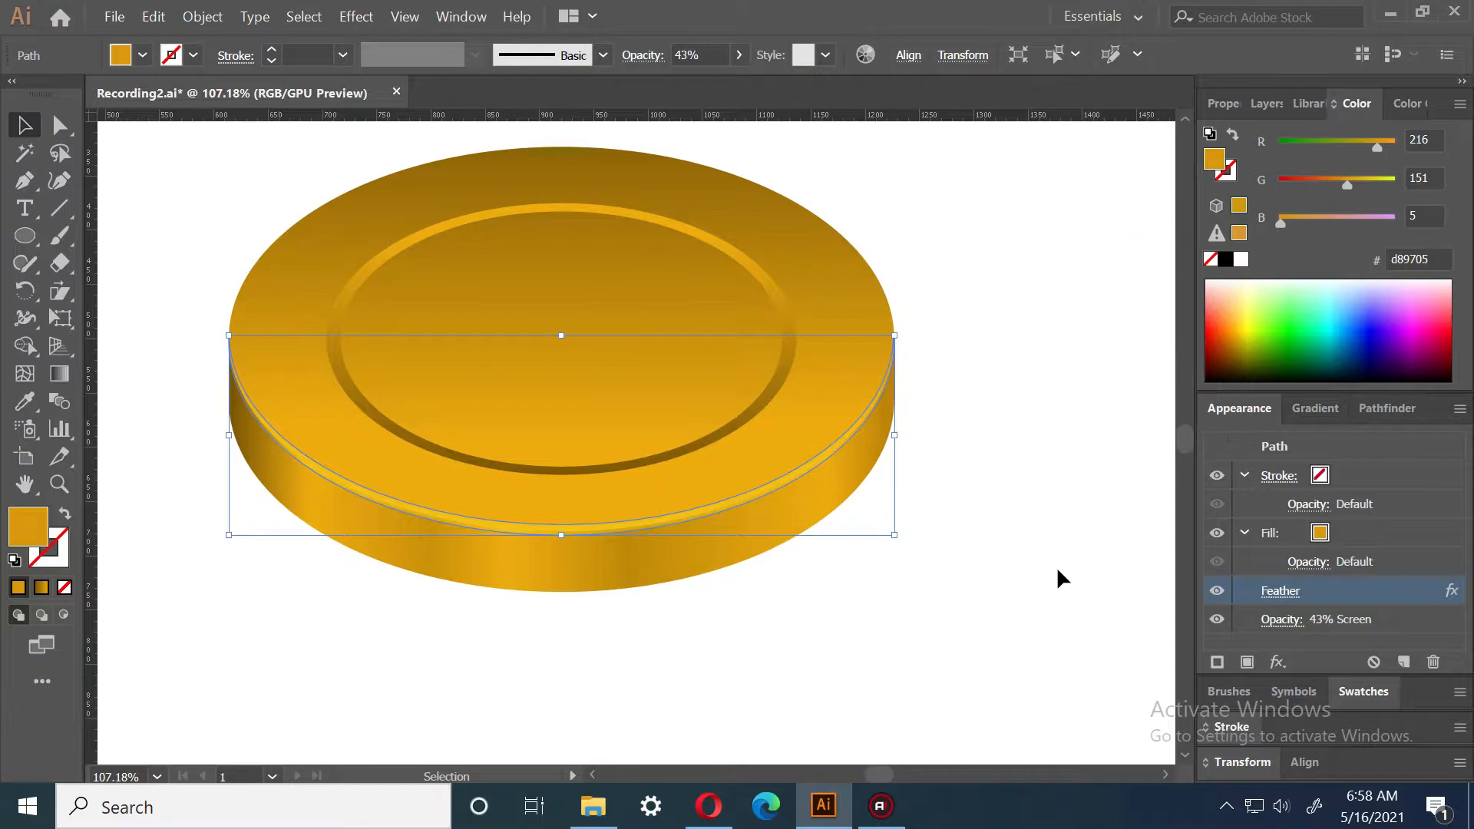
left_click(1057, 571)
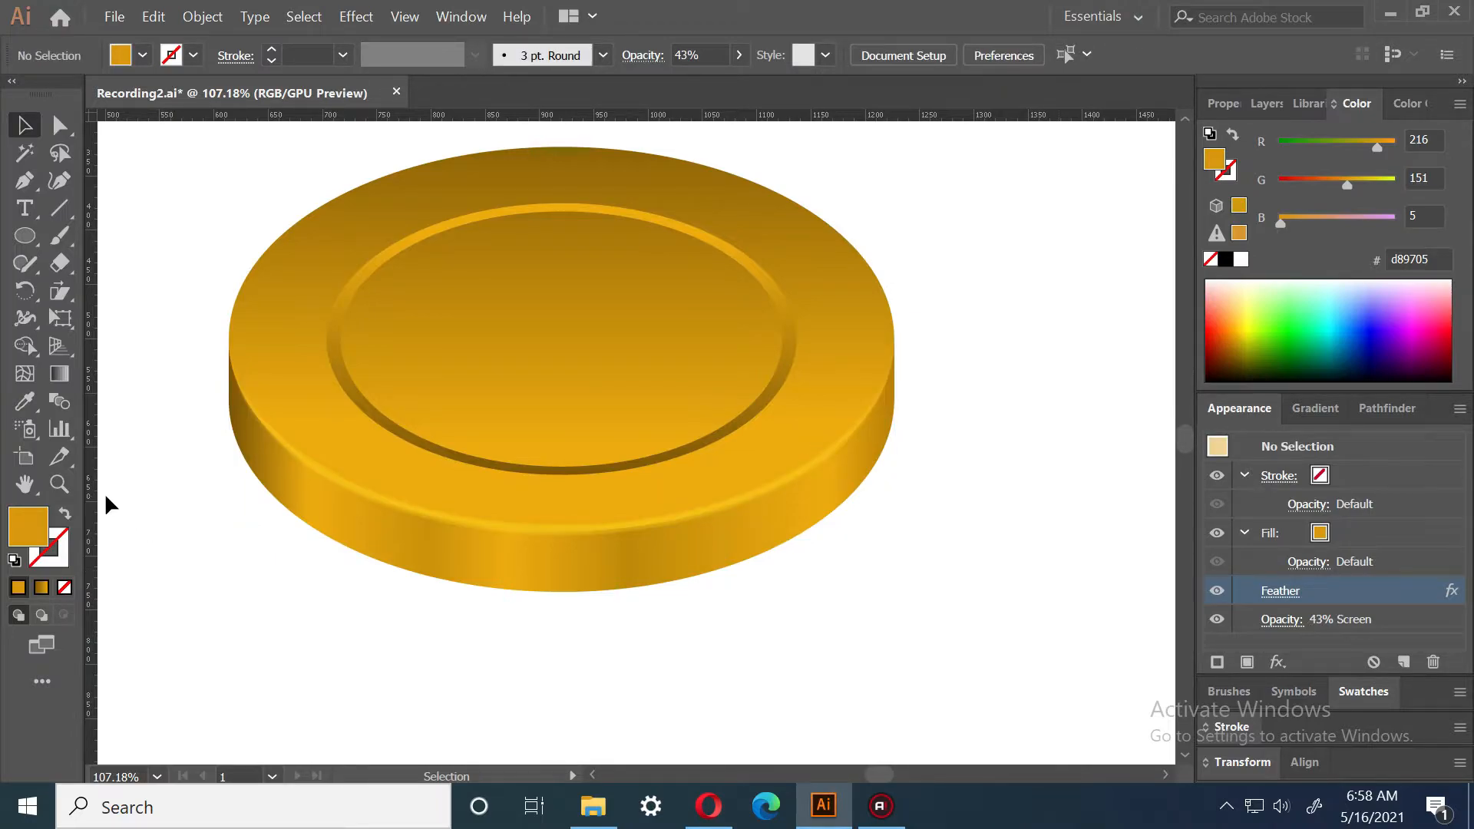
Select all the parts of the coin, group them into one object, and deselect
left_click(58, 484)
left_click_drag(786, 432, 689, 508)
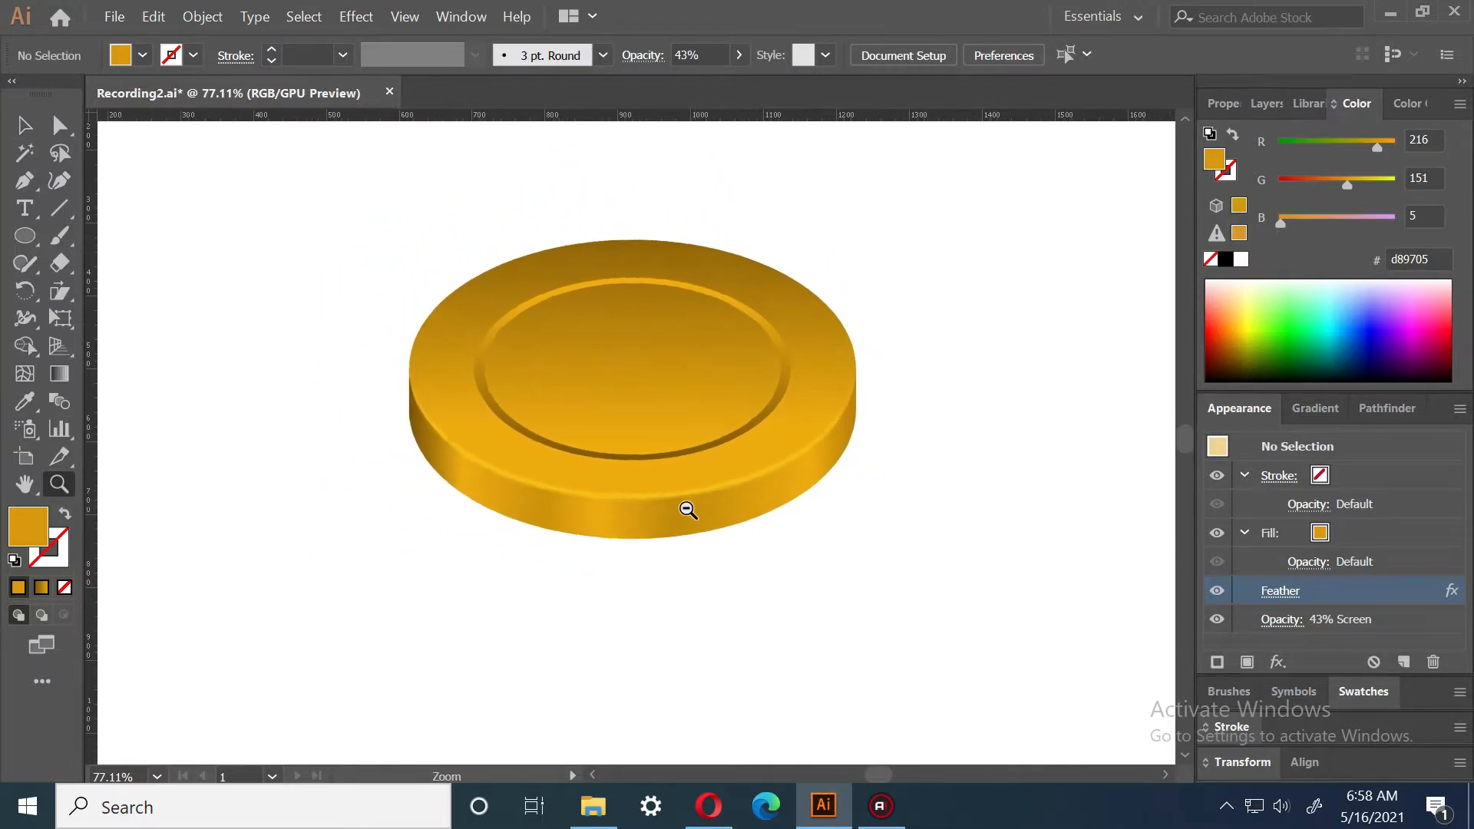
left_click_drag(844, 500, 794, 554)
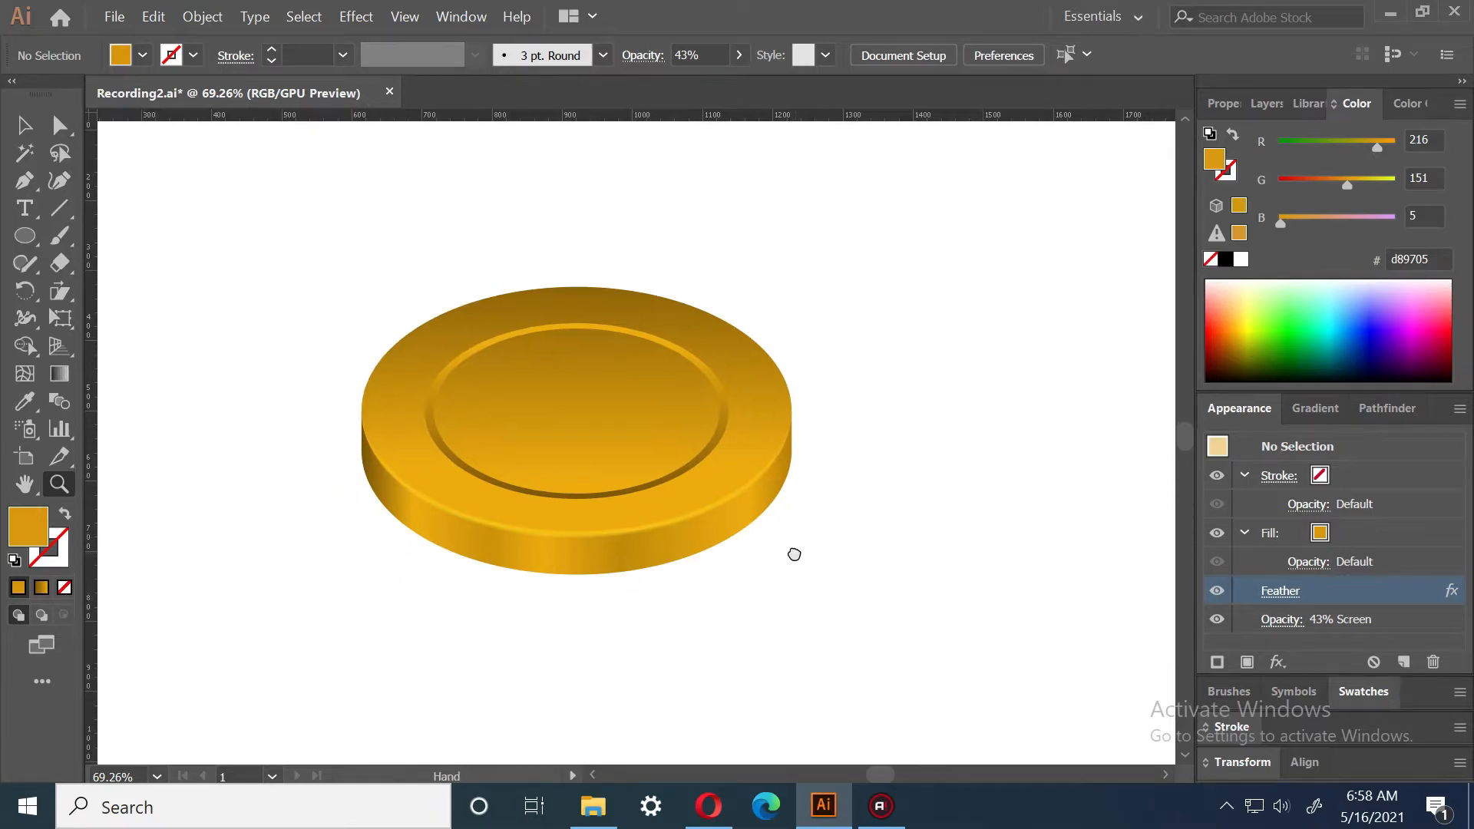
left_click(24, 125)
left_click_drag(947, 235, 324, 629)
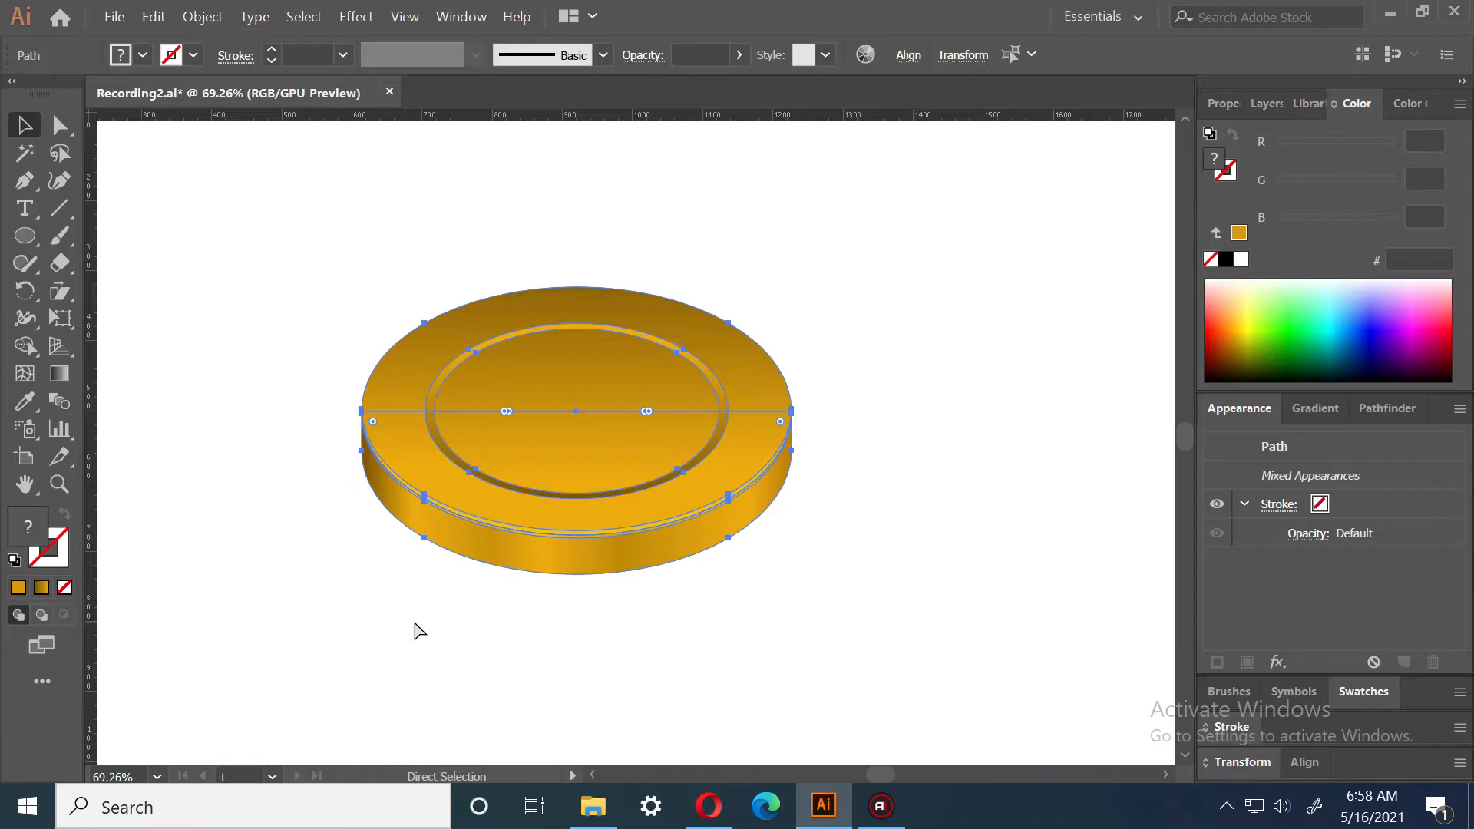
key("ctrl+g")
left_click(730, 633)
left_click(612, 487)
left_click(905, 640)
Duplicate the coin's large top-face ellipse in place and move the copy off to the right of the coin
key("a")
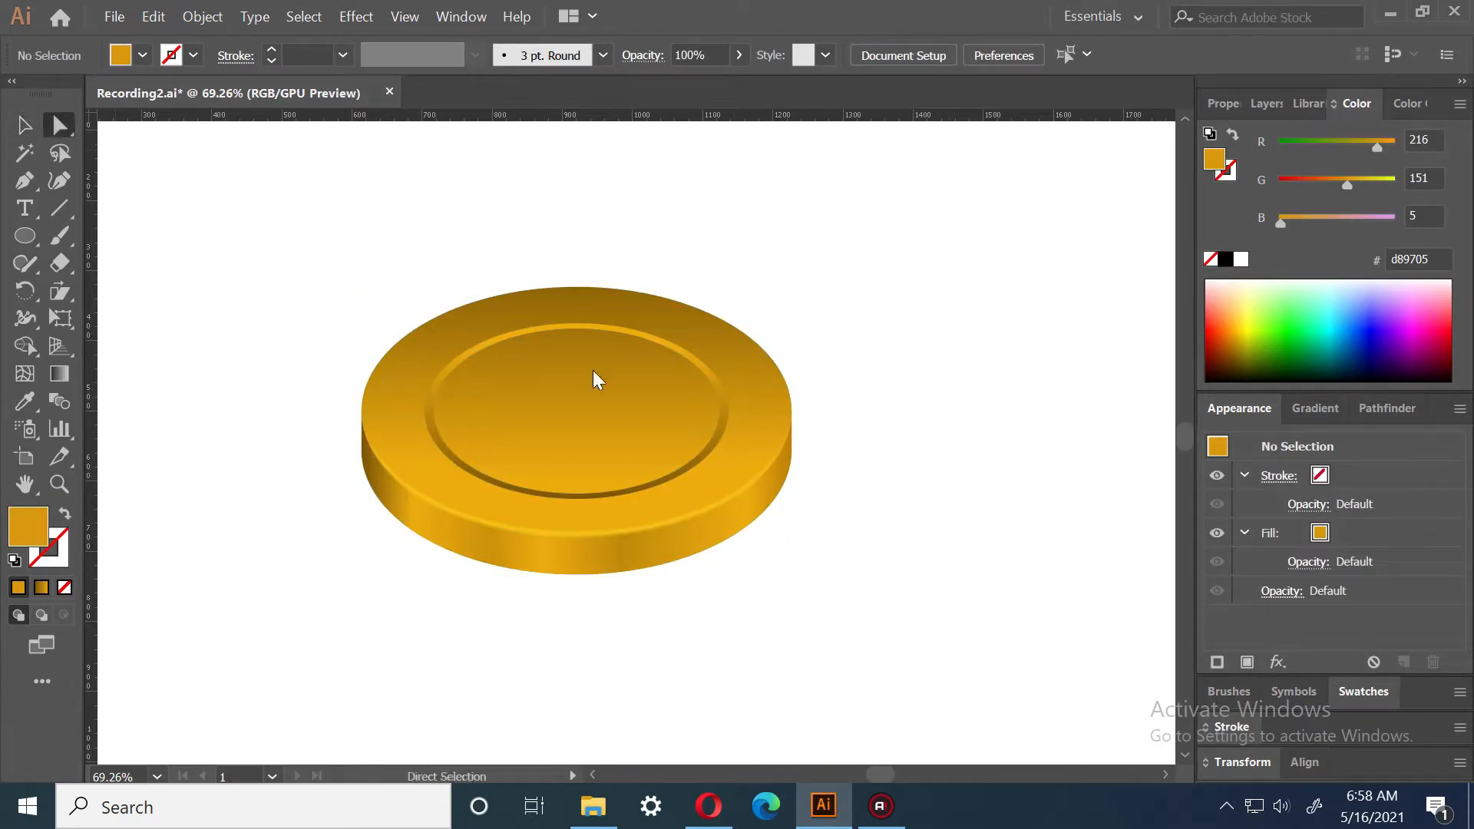
left_click(746, 413)
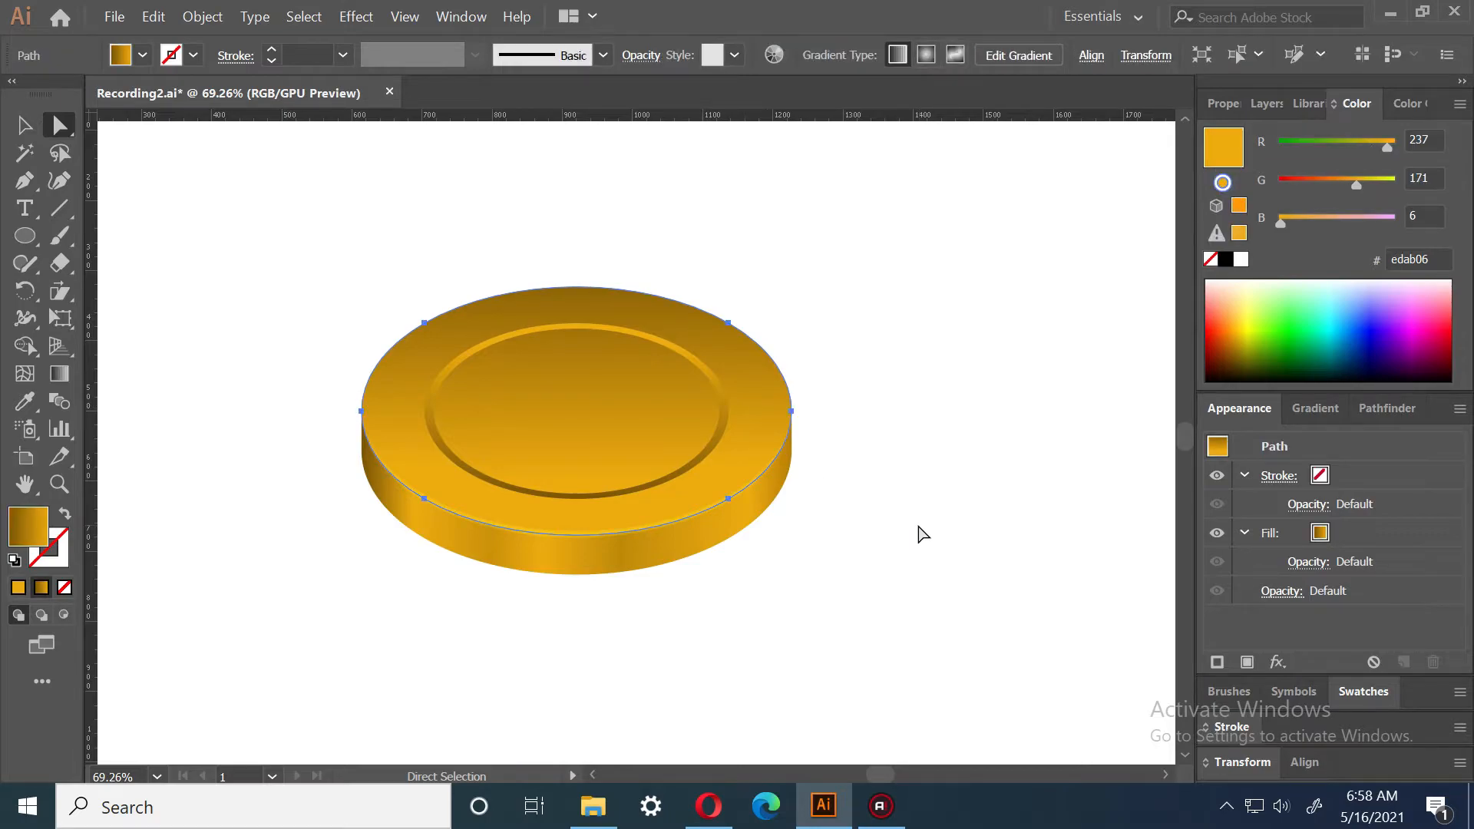
left_click(918, 634)
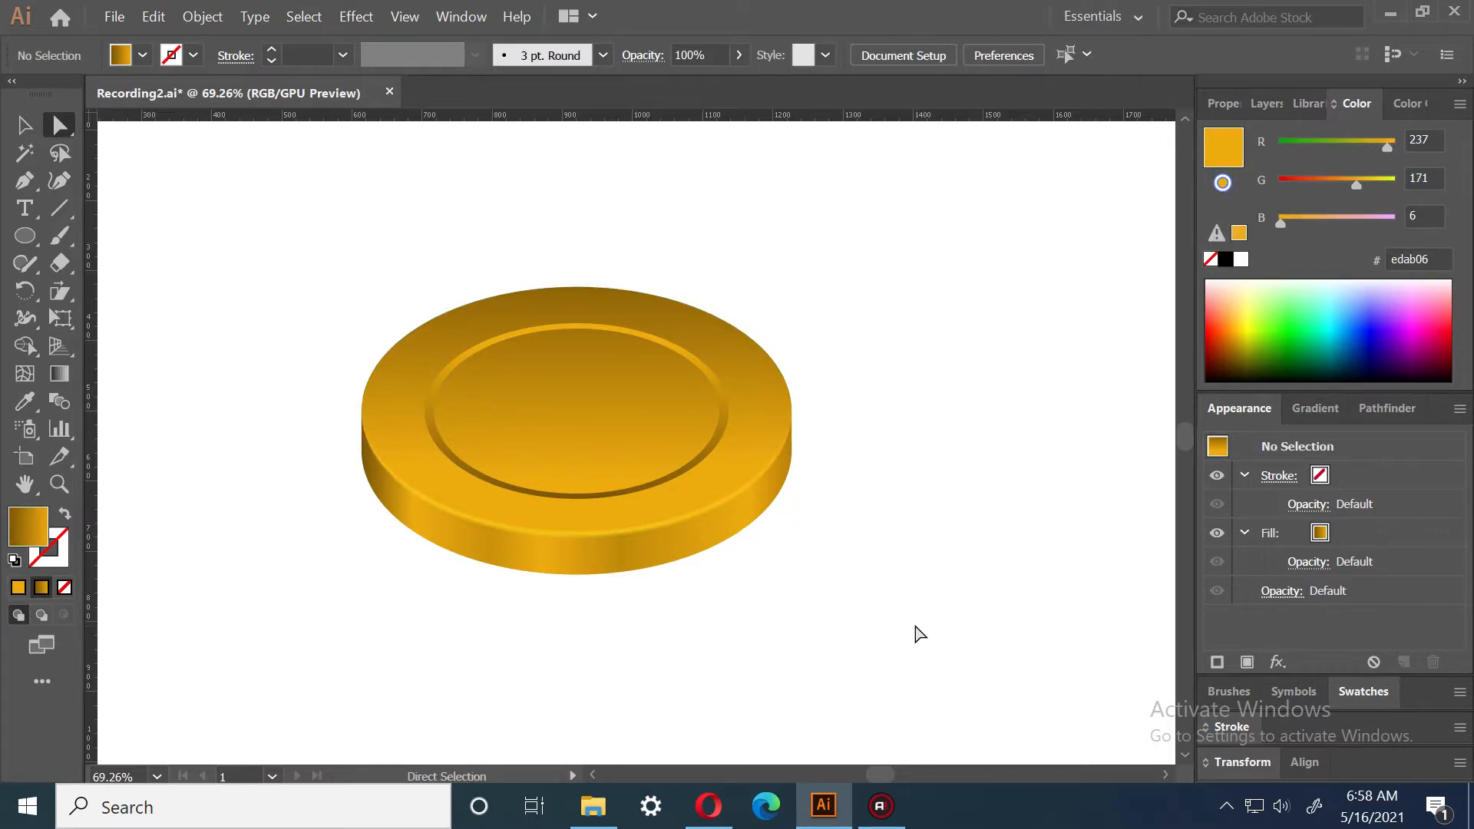
key("ctrl+z")
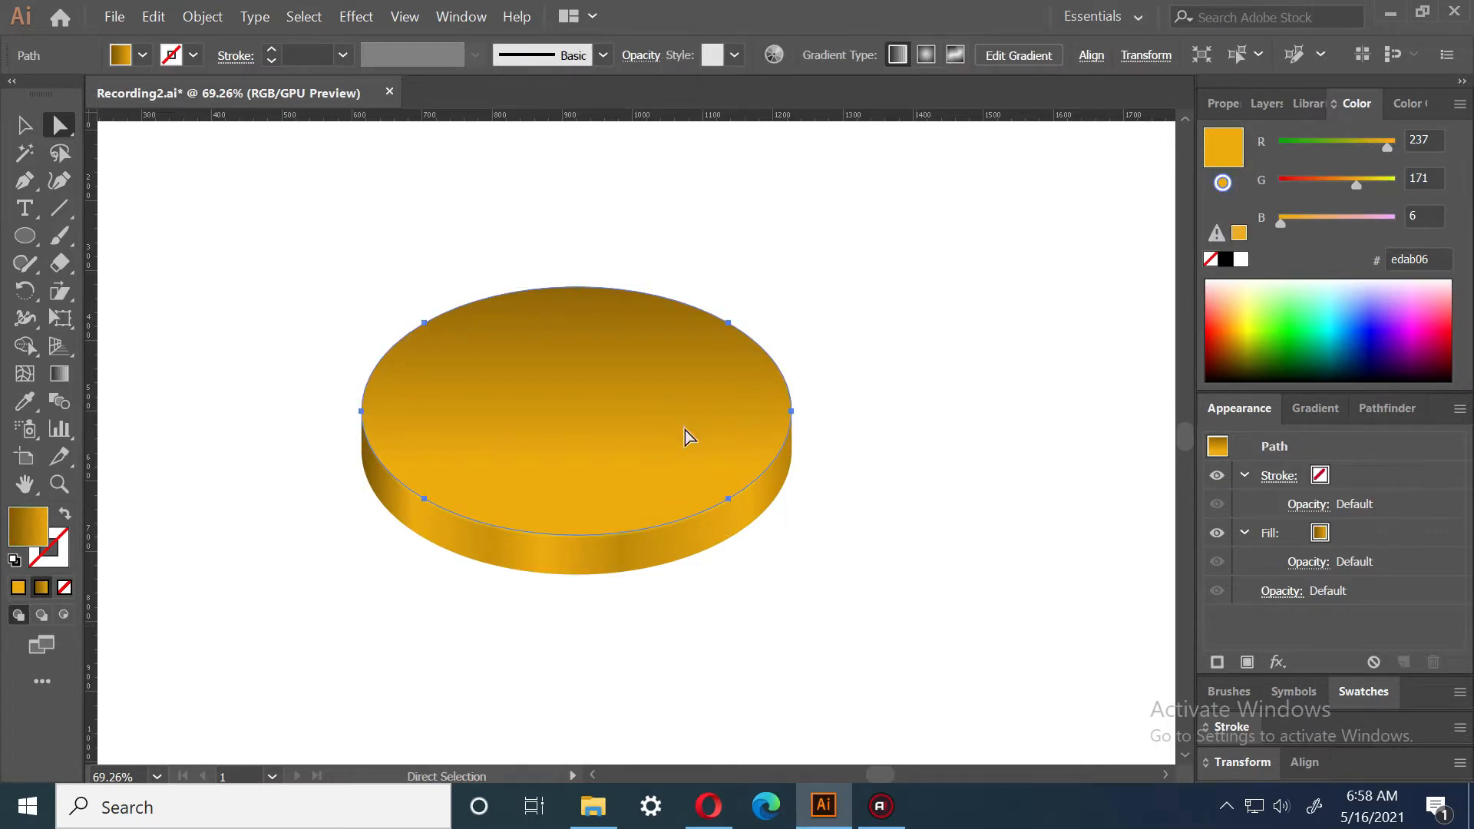
left_click_drag(686, 426, 791, 416)
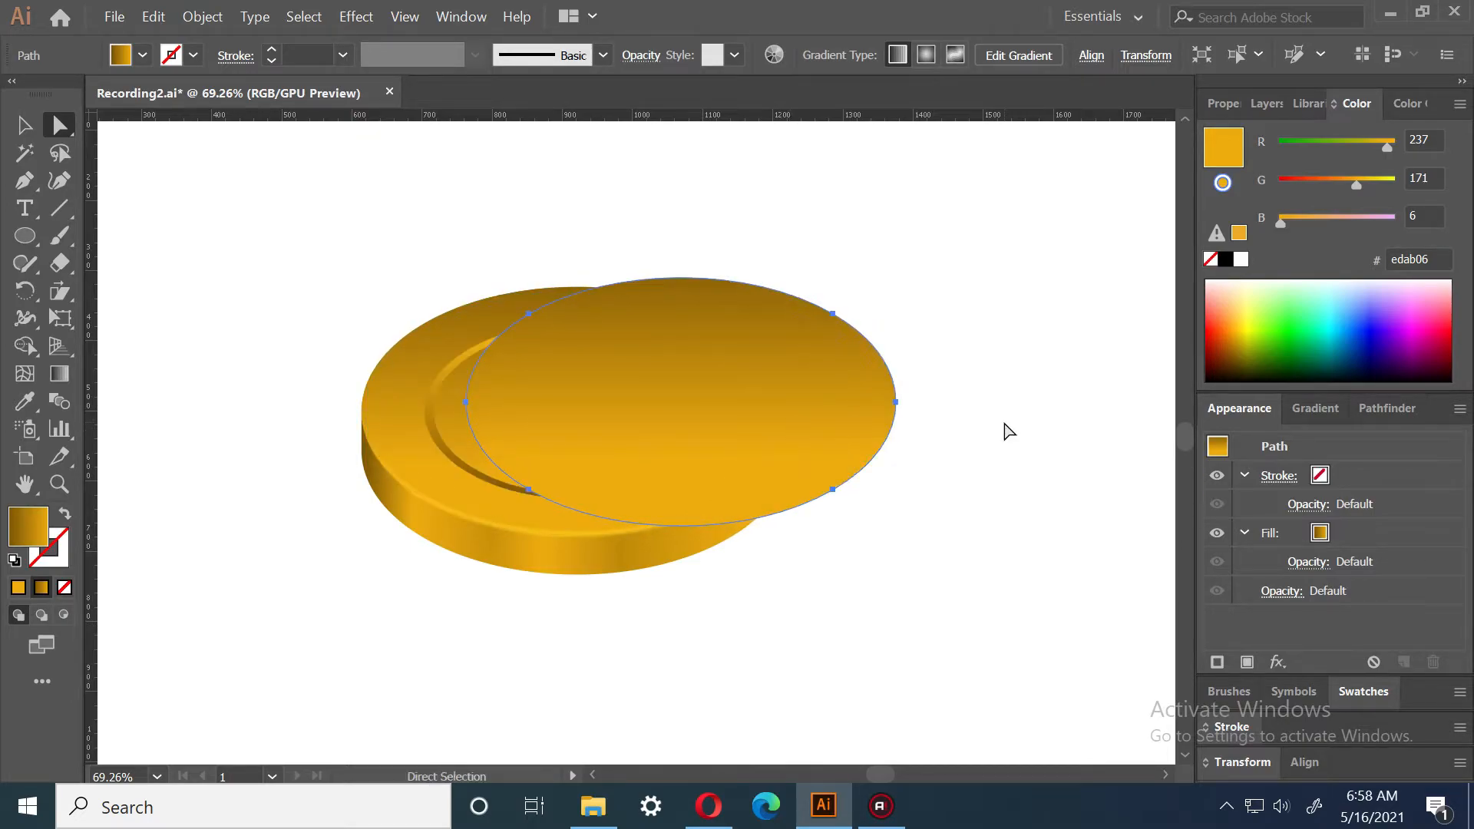
Send the copied ellipse to the back and position it behind the coin, offset up and to the right
right_click(889, 517)
mouse_move(980, 410)
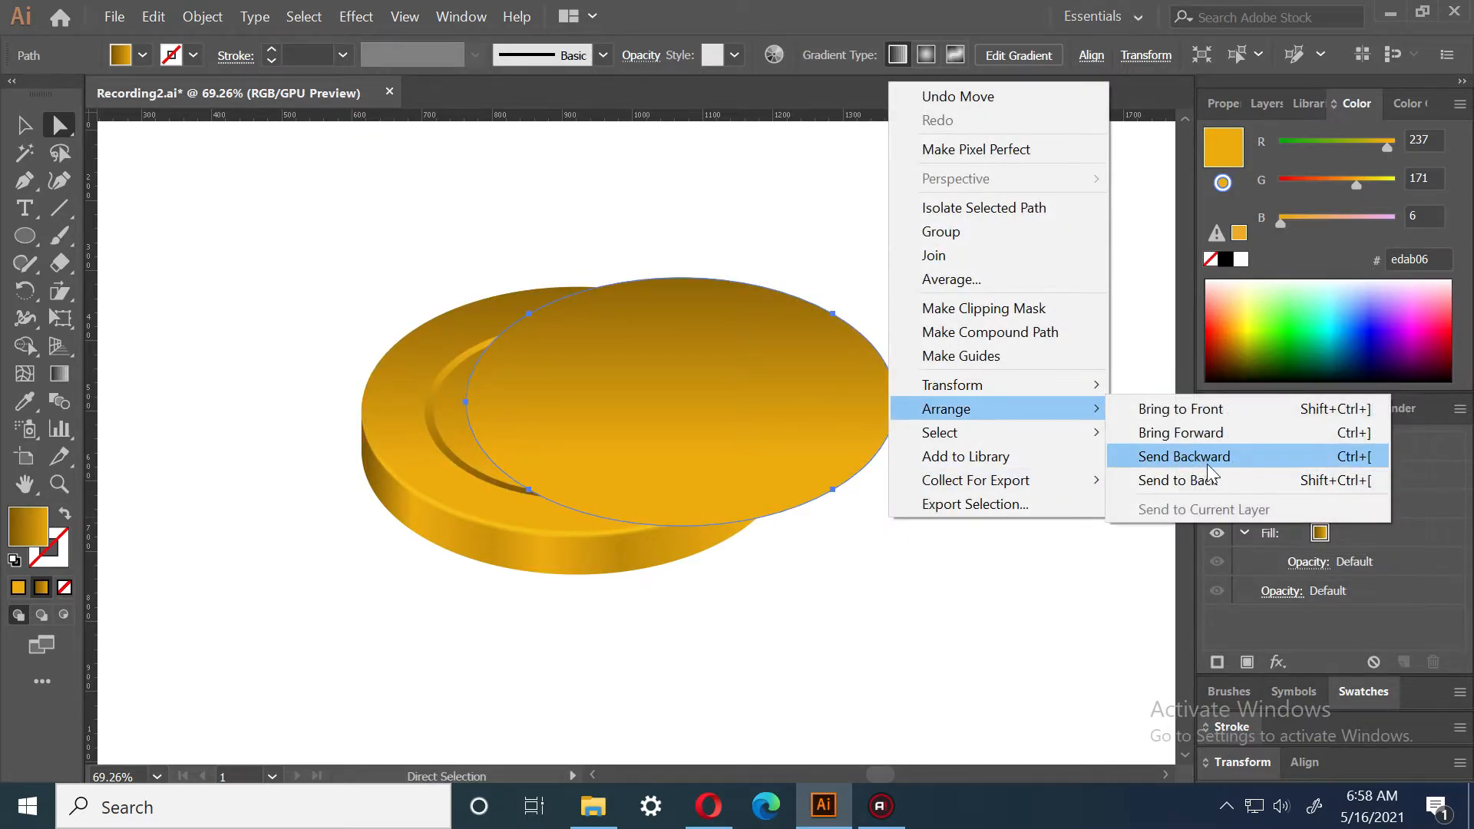
left_click(1208, 476)
key("v")
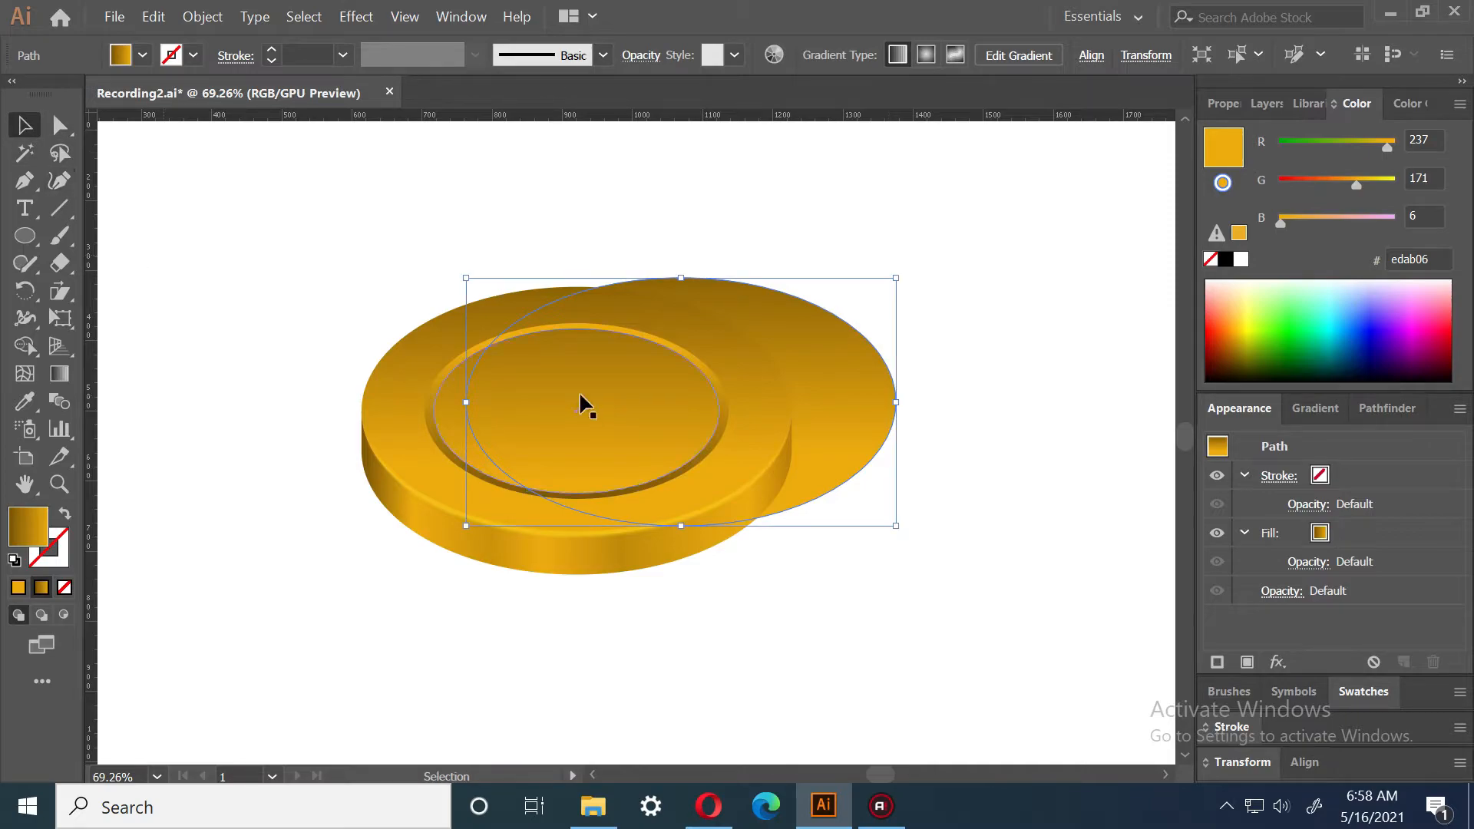
left_click_drag(853, 412, 795, 344)
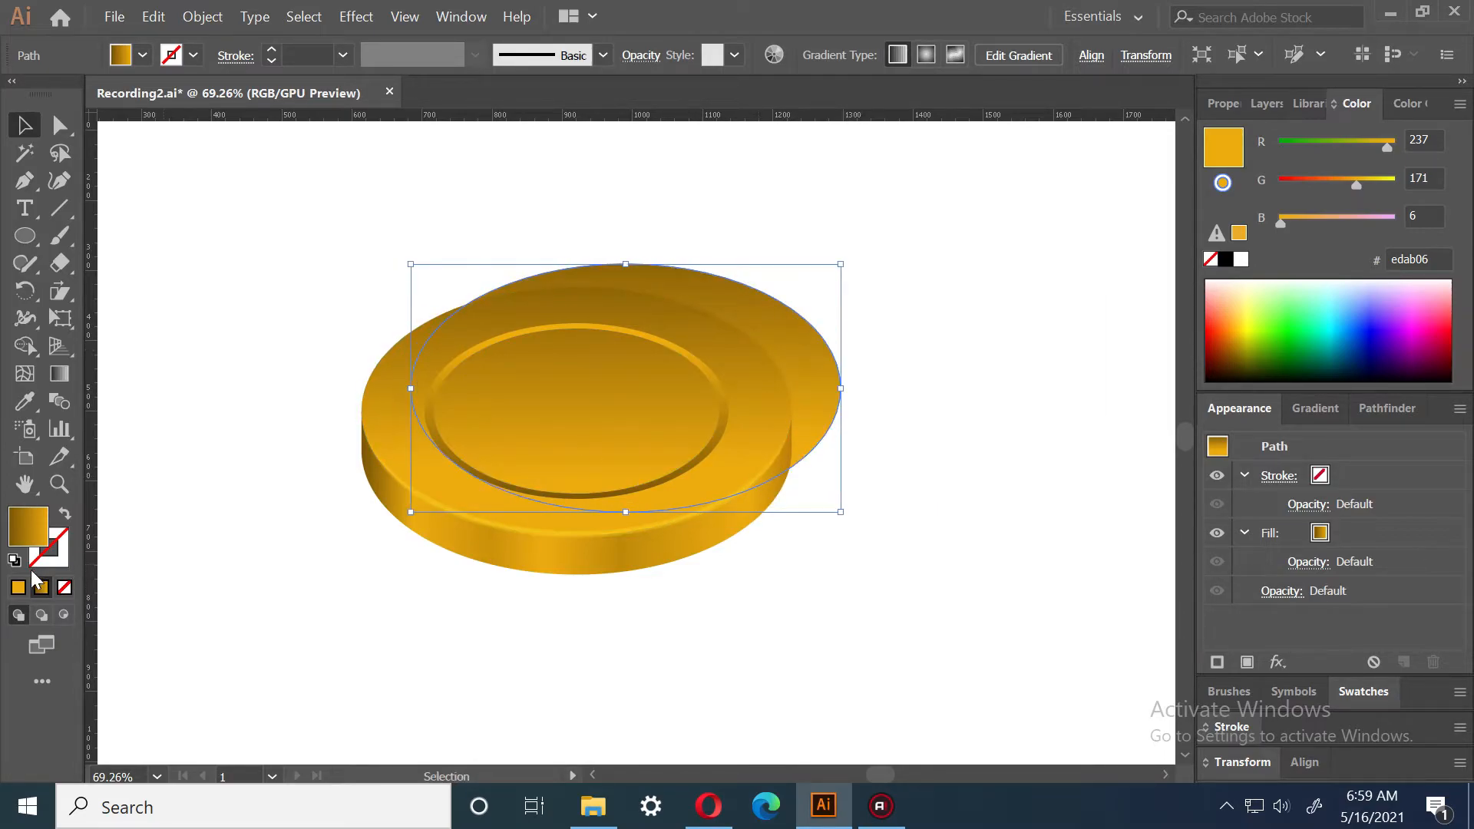
Replace the gradient on the ellipse behind the coin with a solid black 000000 fill
left_click(18, 587)
double_click(27, 528)
mouse_move(768, 530)
left_mouse_down()
mouse_move(750, 549)
mouse_move(766, 560)
mouse_move(746, 572)
left_mouse_up()
left_click(1279, 280)
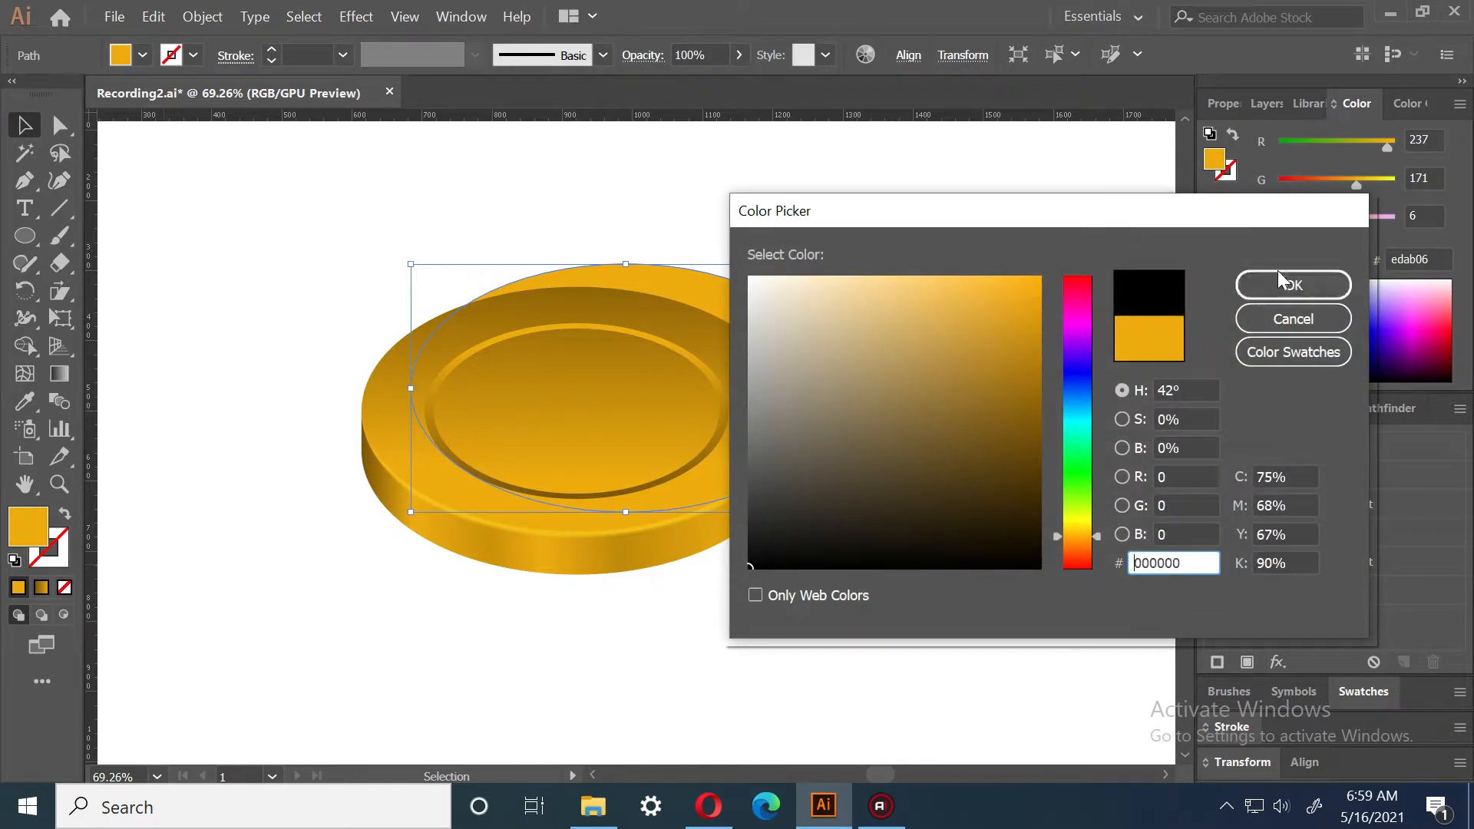
left_click(1304, 278)
left_click(966, 431)
left_click(817, 425)
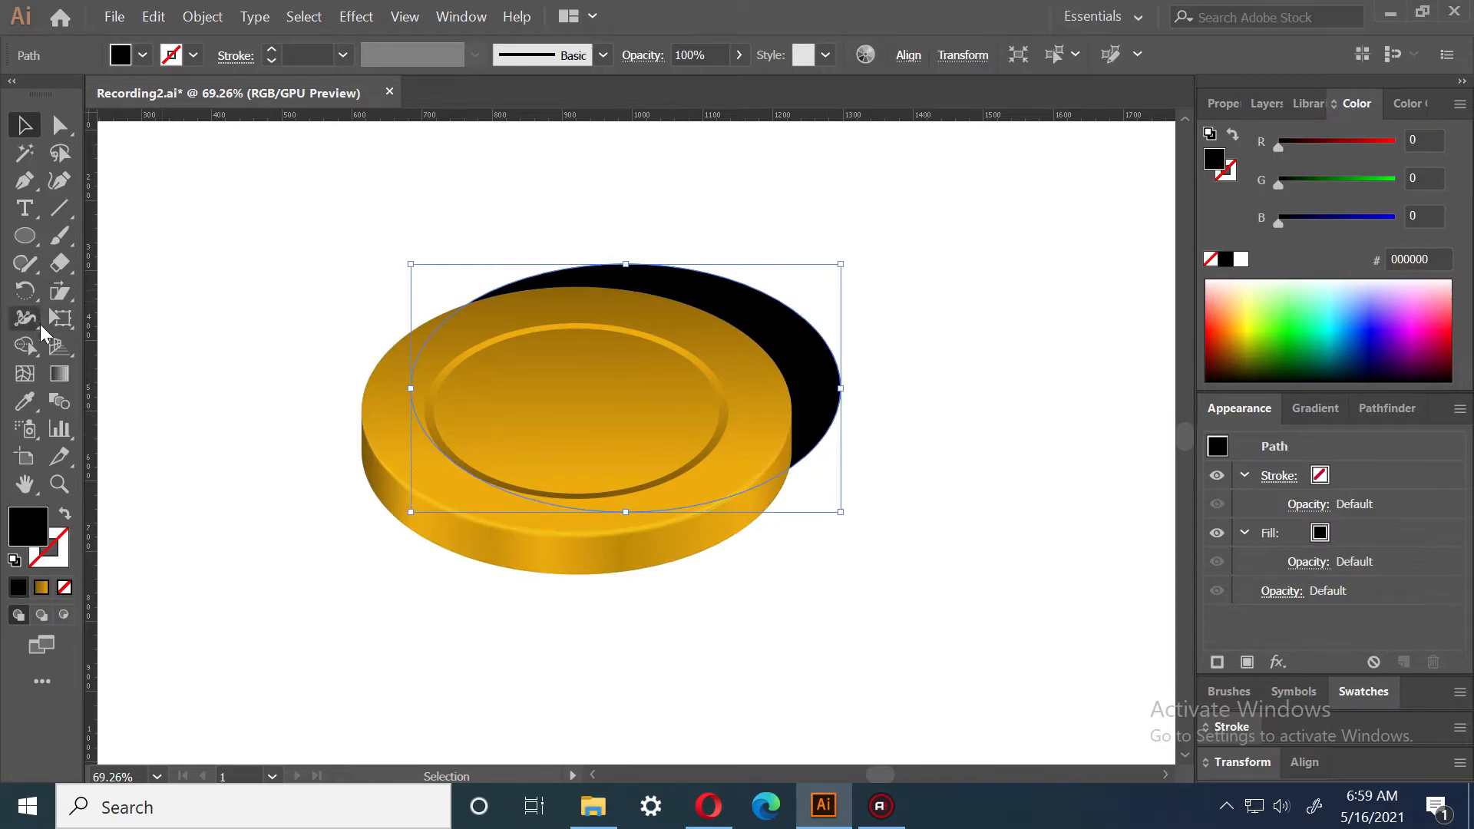
Free-distort the black shadow ellipse, pulling its upper-right corner outward and adjusting its lower-right corner
left_click(61, 316)
left_click(183, 382)
left_click_drag(840, 512, 845, 550)
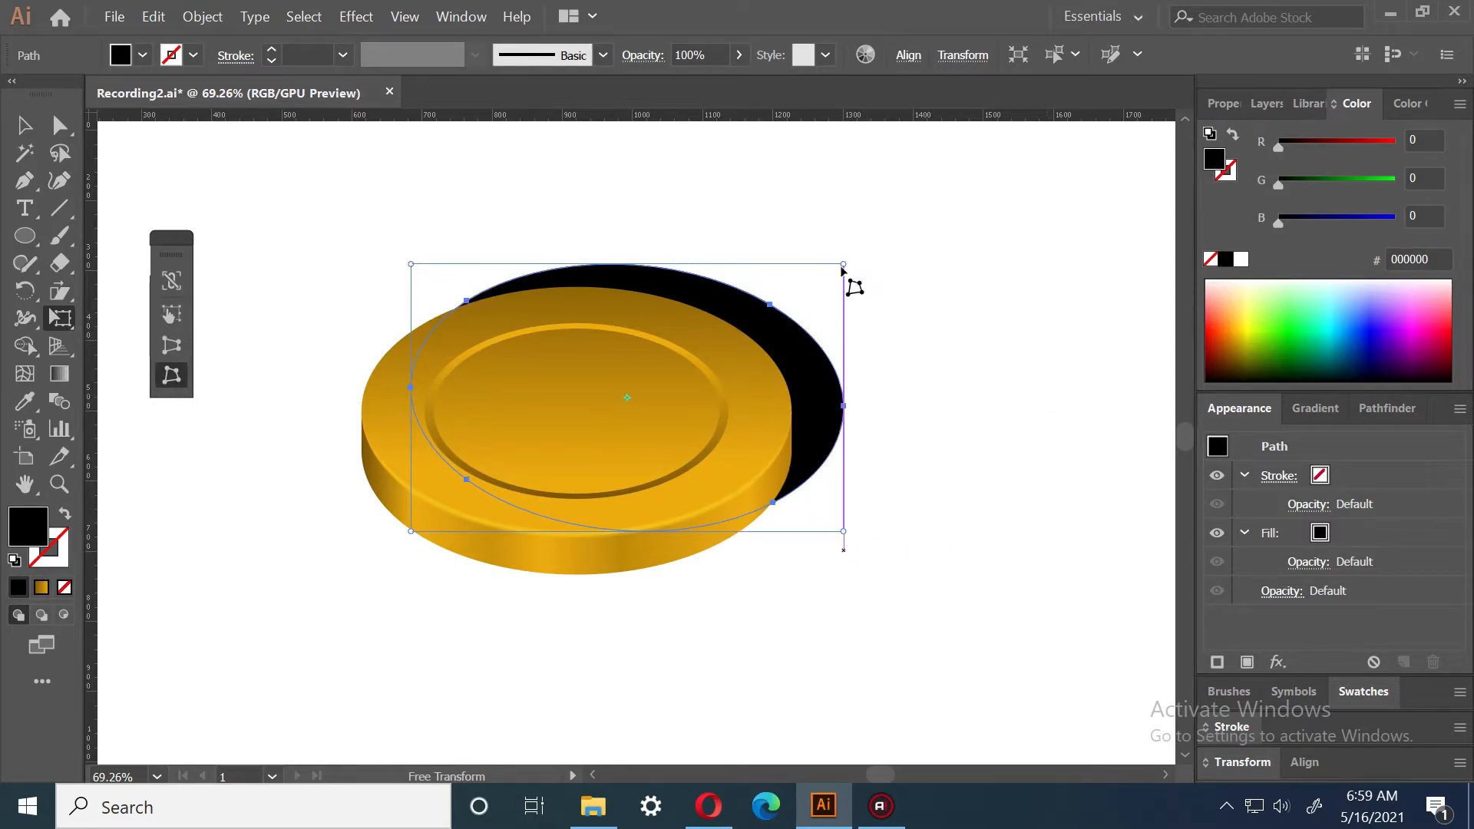
left_click_drag(843, 264, 888, 254)
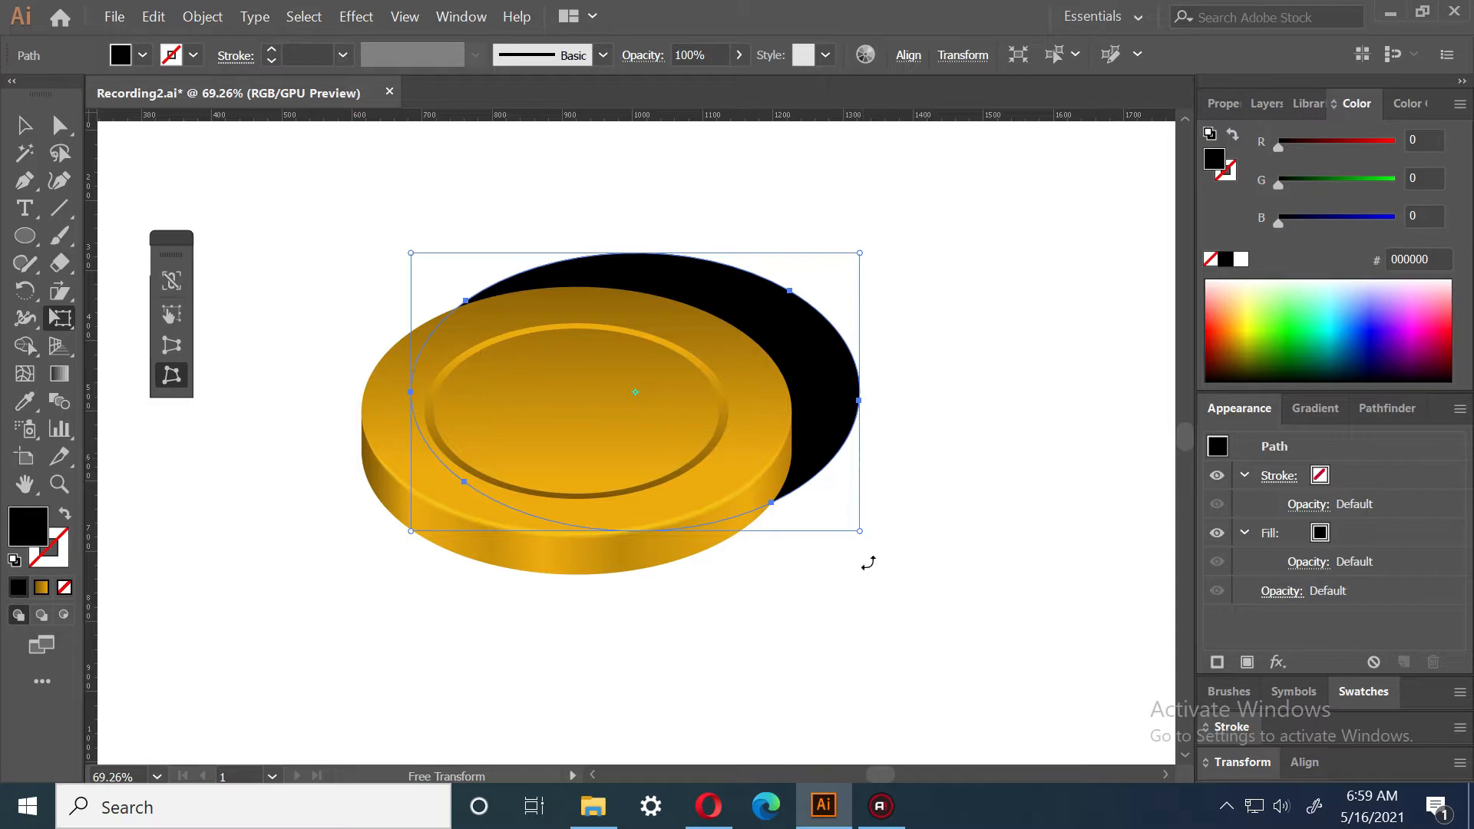
left_click_drag(861, 531, 856, 513)
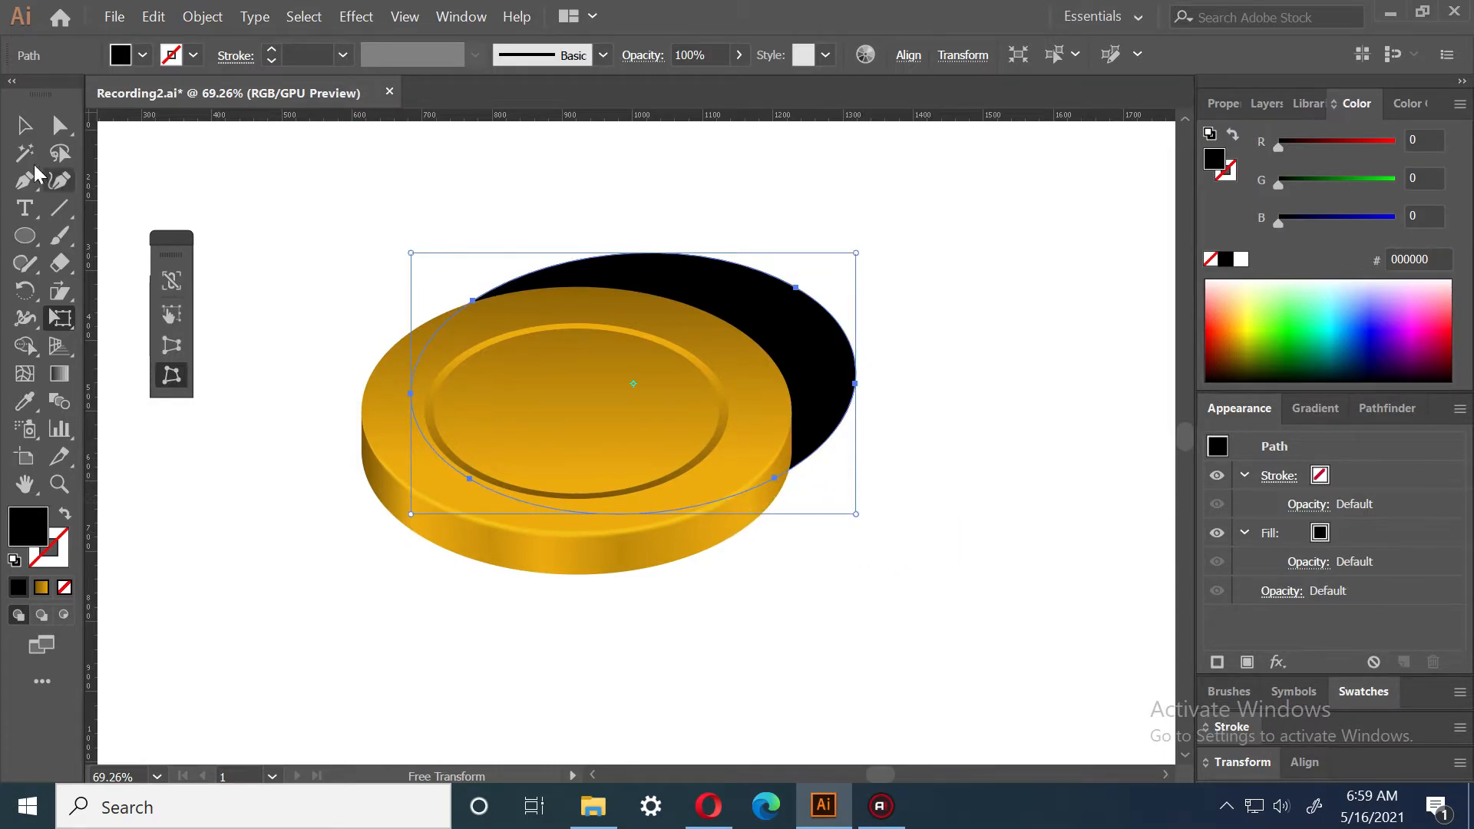
Stretch the black shadow ellipse downward from its lower edge so it reaches further beneath the coin
left_click(24, 127)
left_click_drag(634, 514, 643, 550)
left_click(845, 642)
left_click(813, 329)
left_click(987, 587)
left_click(799, 355)
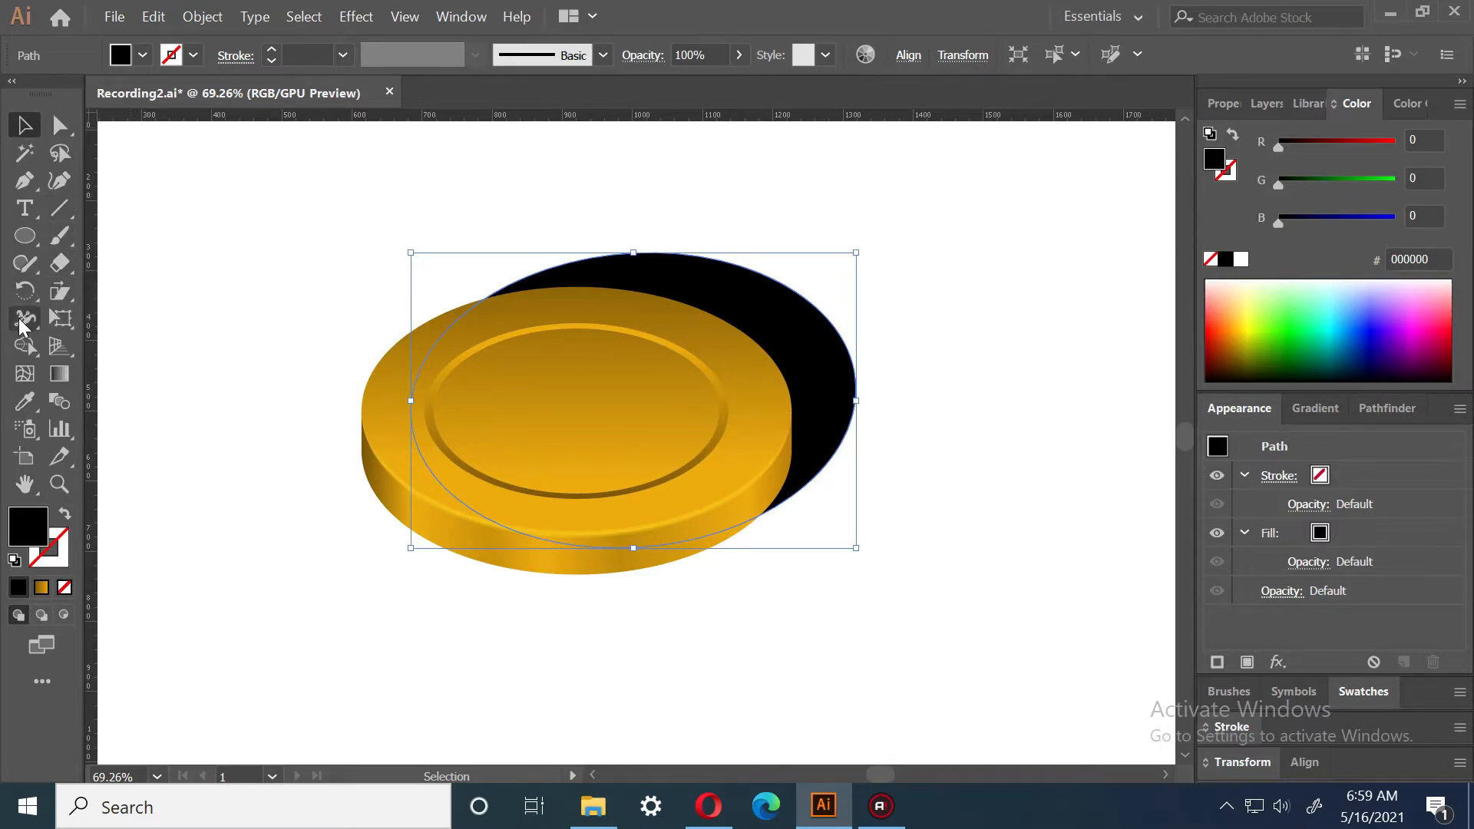
Lower the black shadow ellipse's opacity to 55%
left_click(1017, 424)
left_click(819, 404)
left_click(720, 52)
scroll(717, 52, "down", 20)
scroll(717, 51, "down", 20)
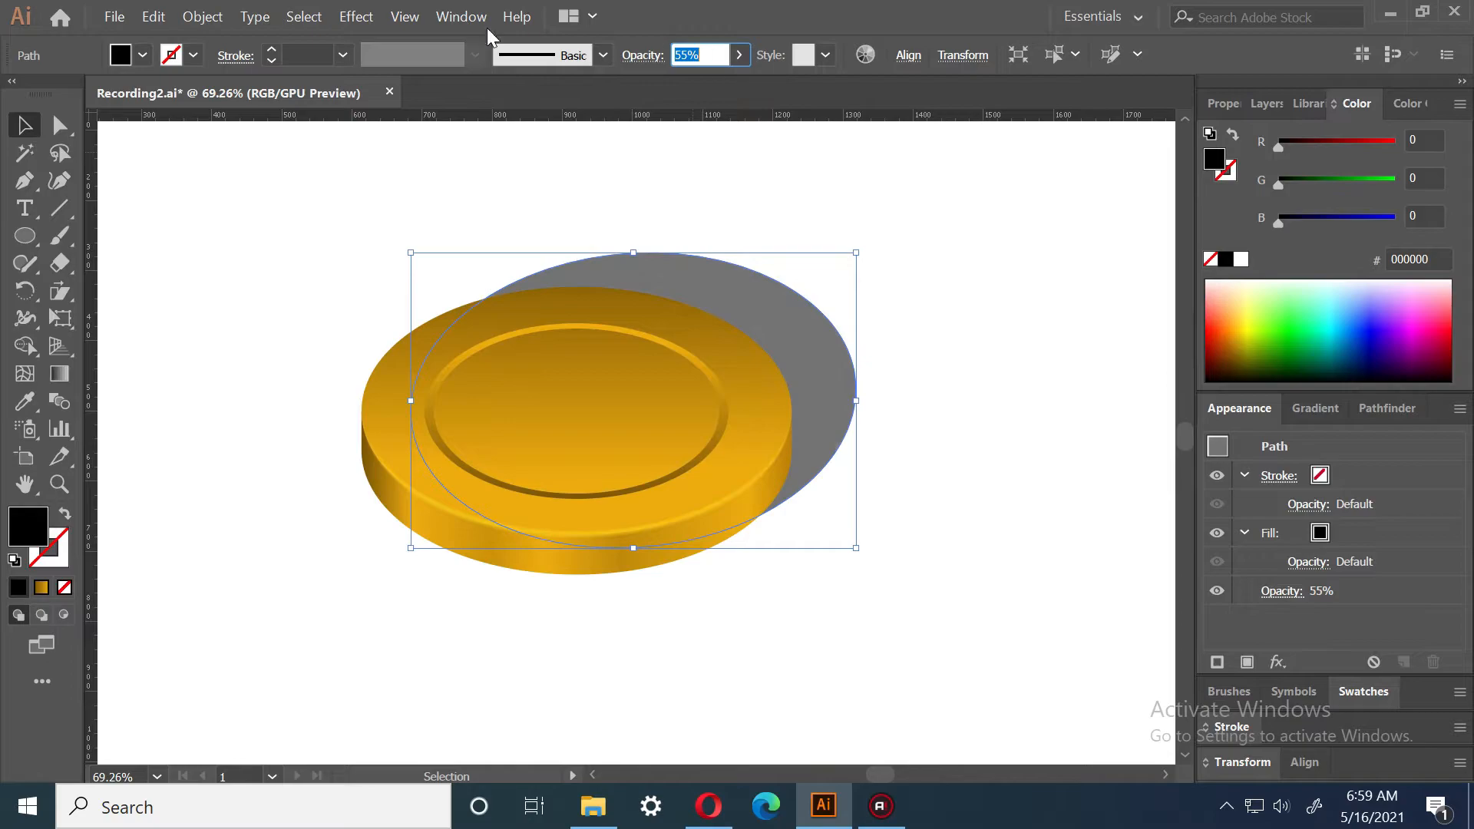
Apply a Feather effect with a 16 px radius to the shadow ellipse
left_click(359, 17)
left_click(384, 64)
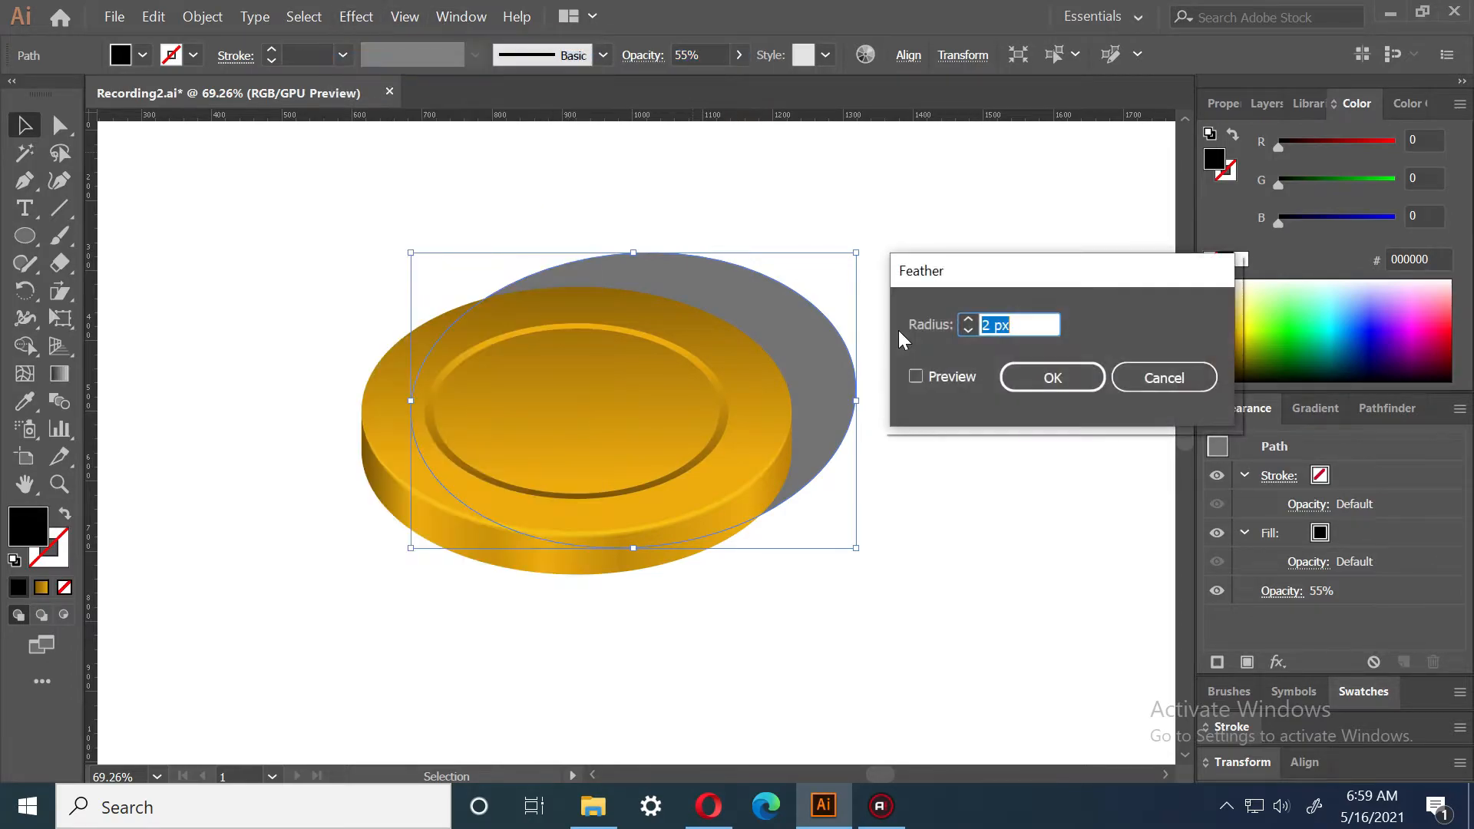
left_click(916, 376)
left_click(1013, 324)
scroll(1034, 323, "up", 13)
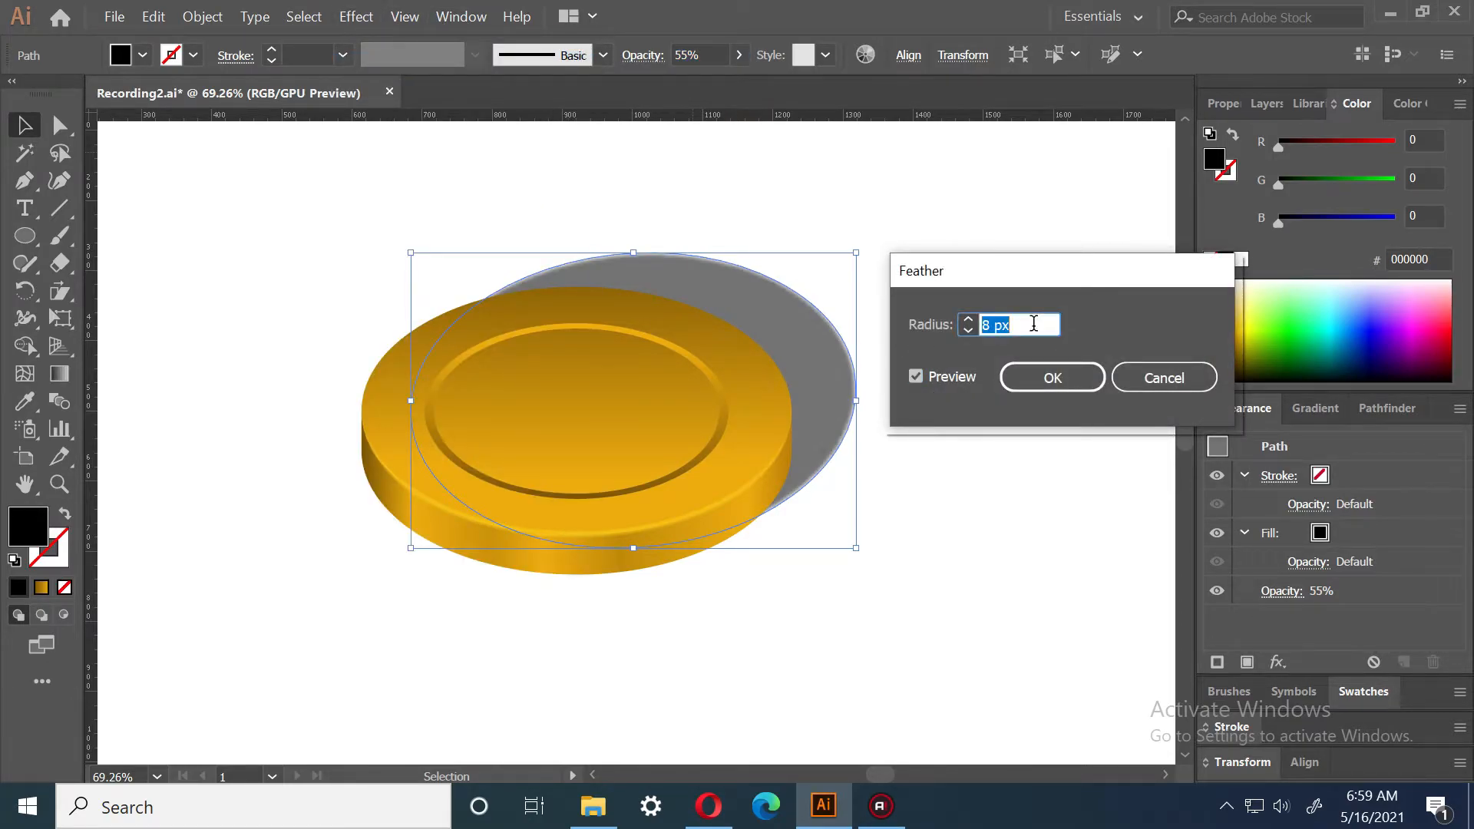
scroll(1033, 324, "up", 1)
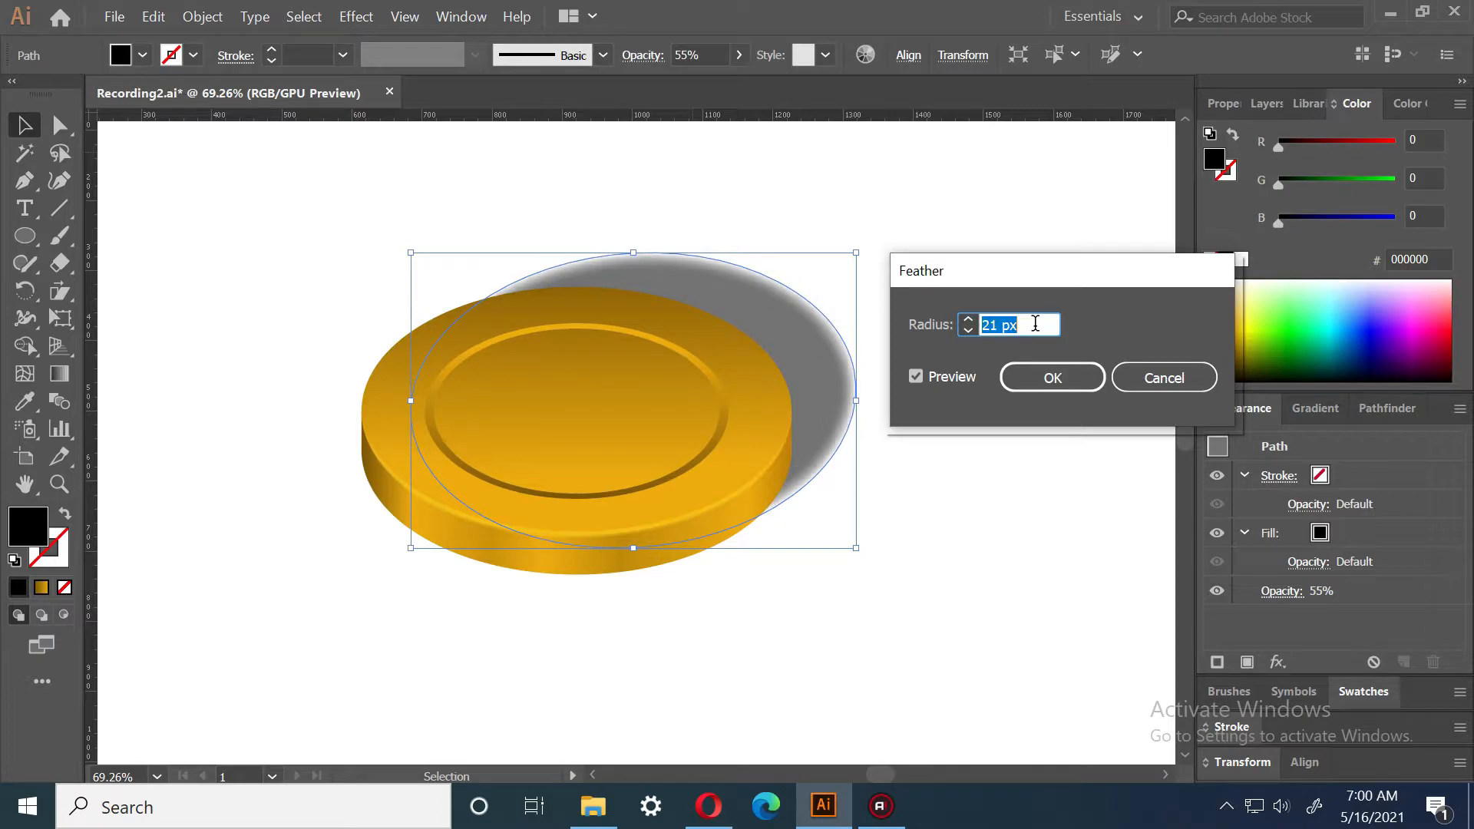
left_click(1038, 384)
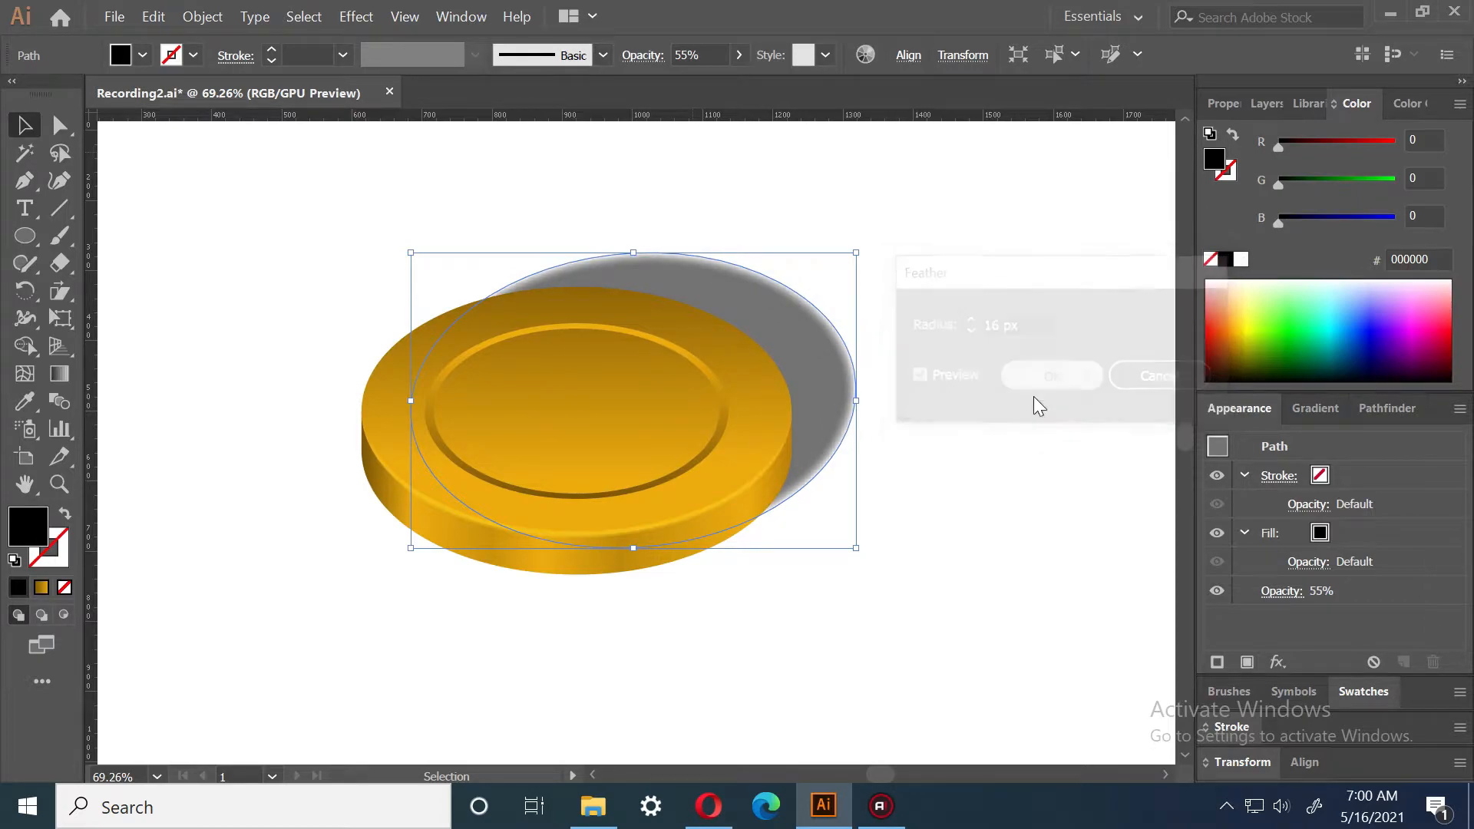
Move the feathered shadow closer in behind the coin and stretch its upper edge slightly upward
left_click(838, 449)
left_click_drag(825, 371, 793, 364)
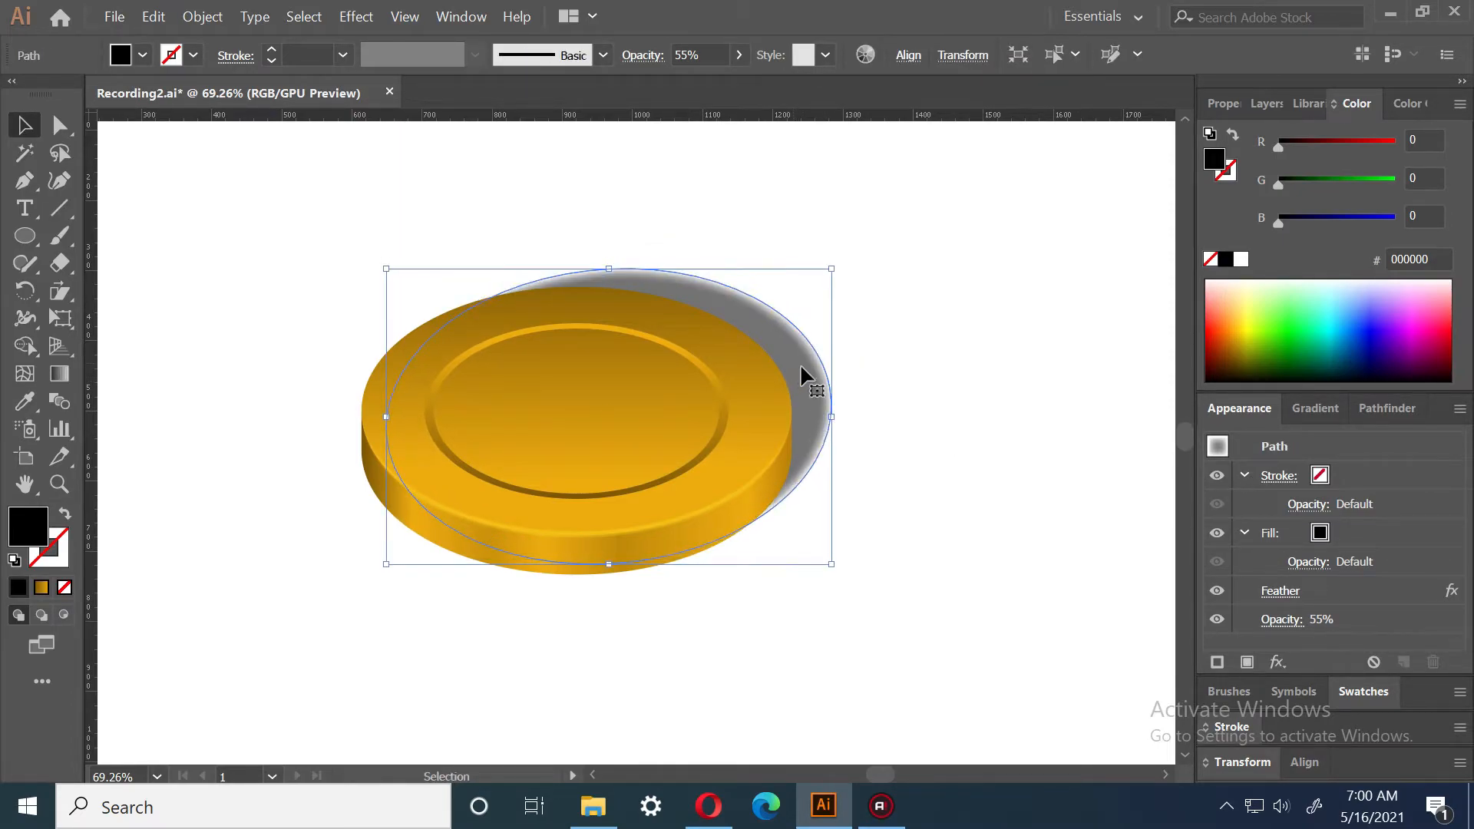
left_click_drag(609, 269, 609, 263)
left_click(1065, 380)
left_click(811, 388)
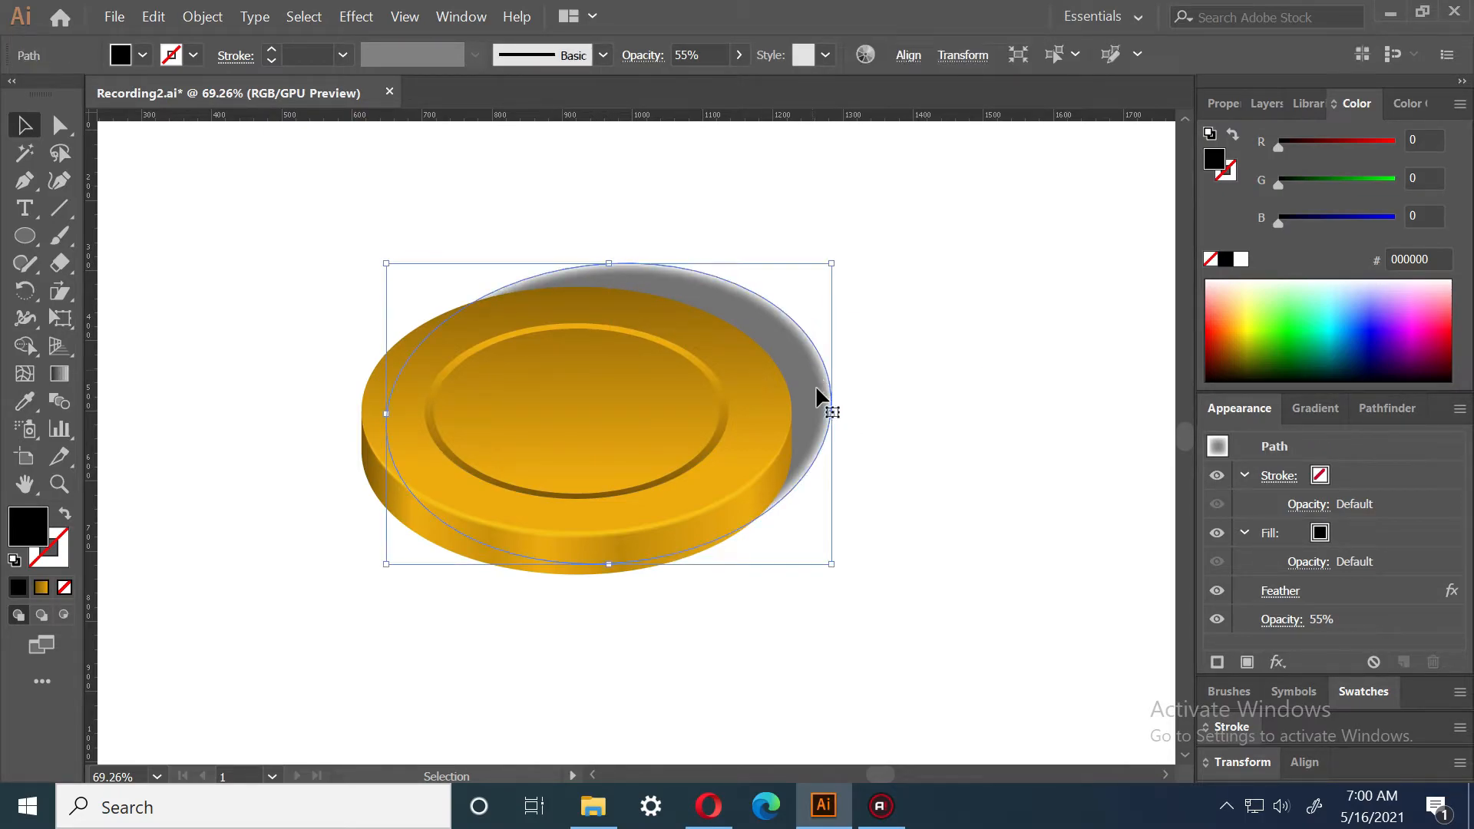
Squash the feathered shadow ellipse vertically using Free Transform with Perspective Distort
left_click(61, 293)
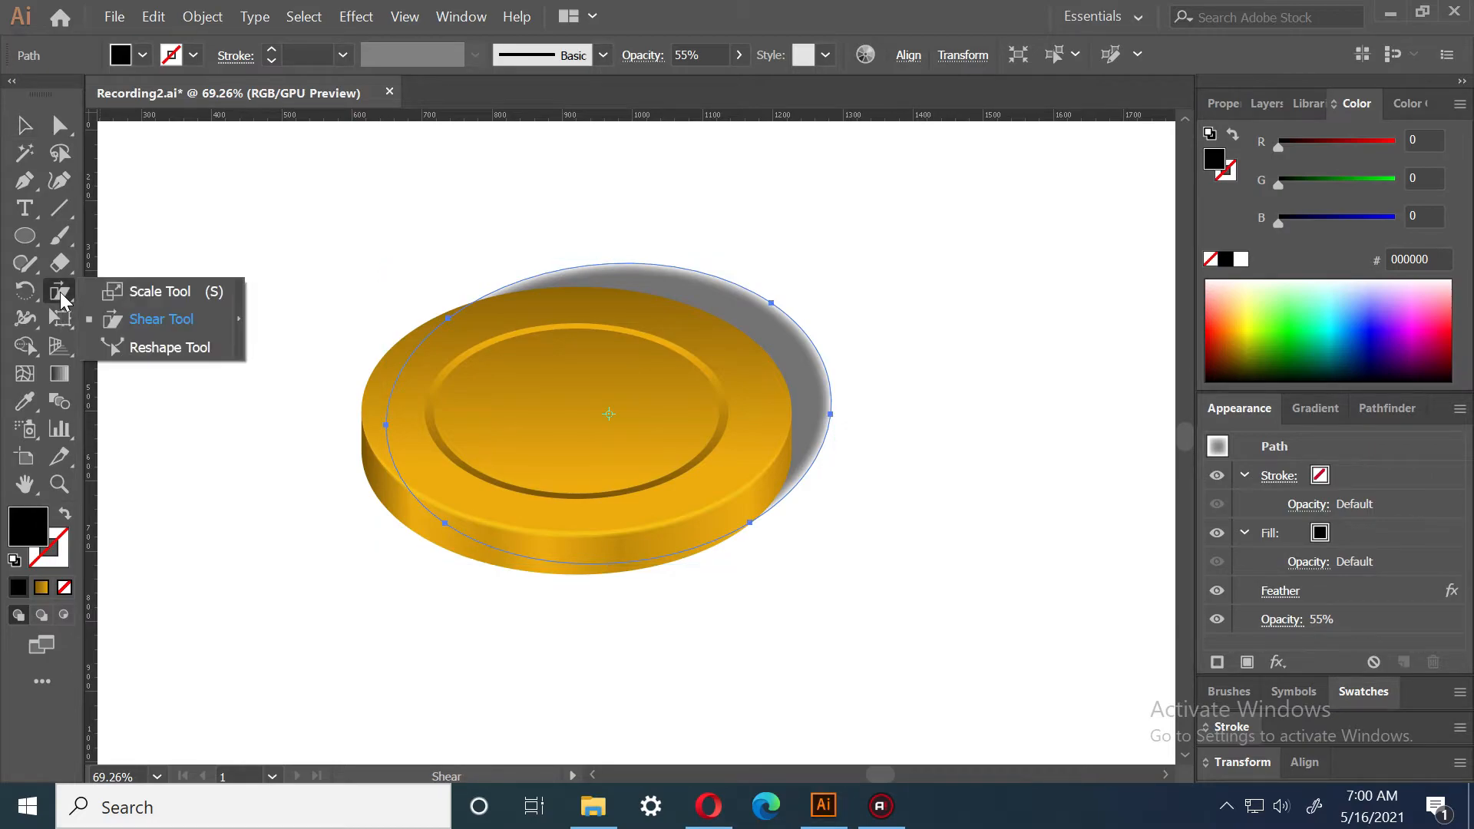
left_click(60, 318)
left_click(61, 318)
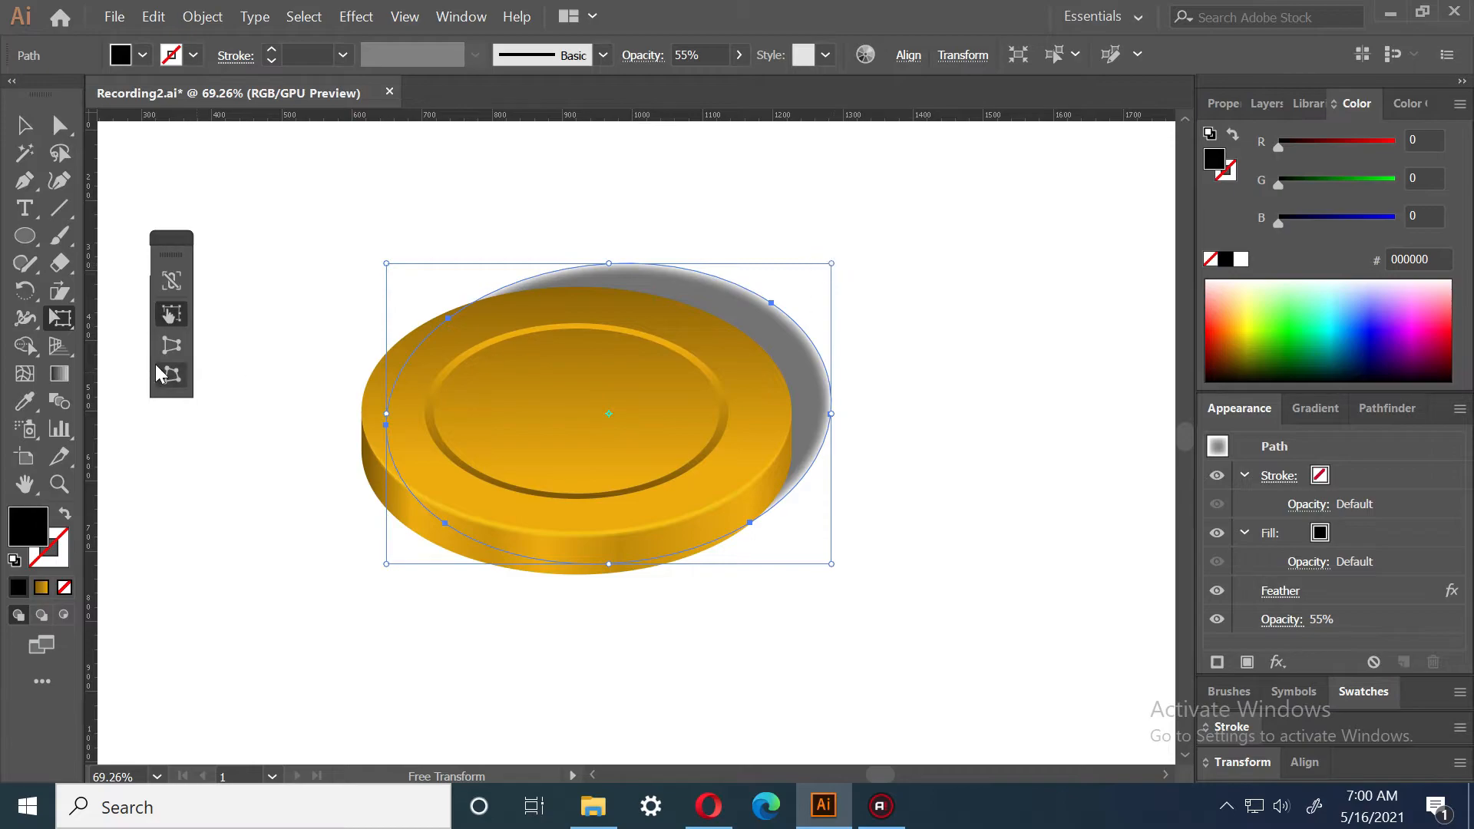
left_click(171, 345)
left_click_drag(833, 265, 835, 308)
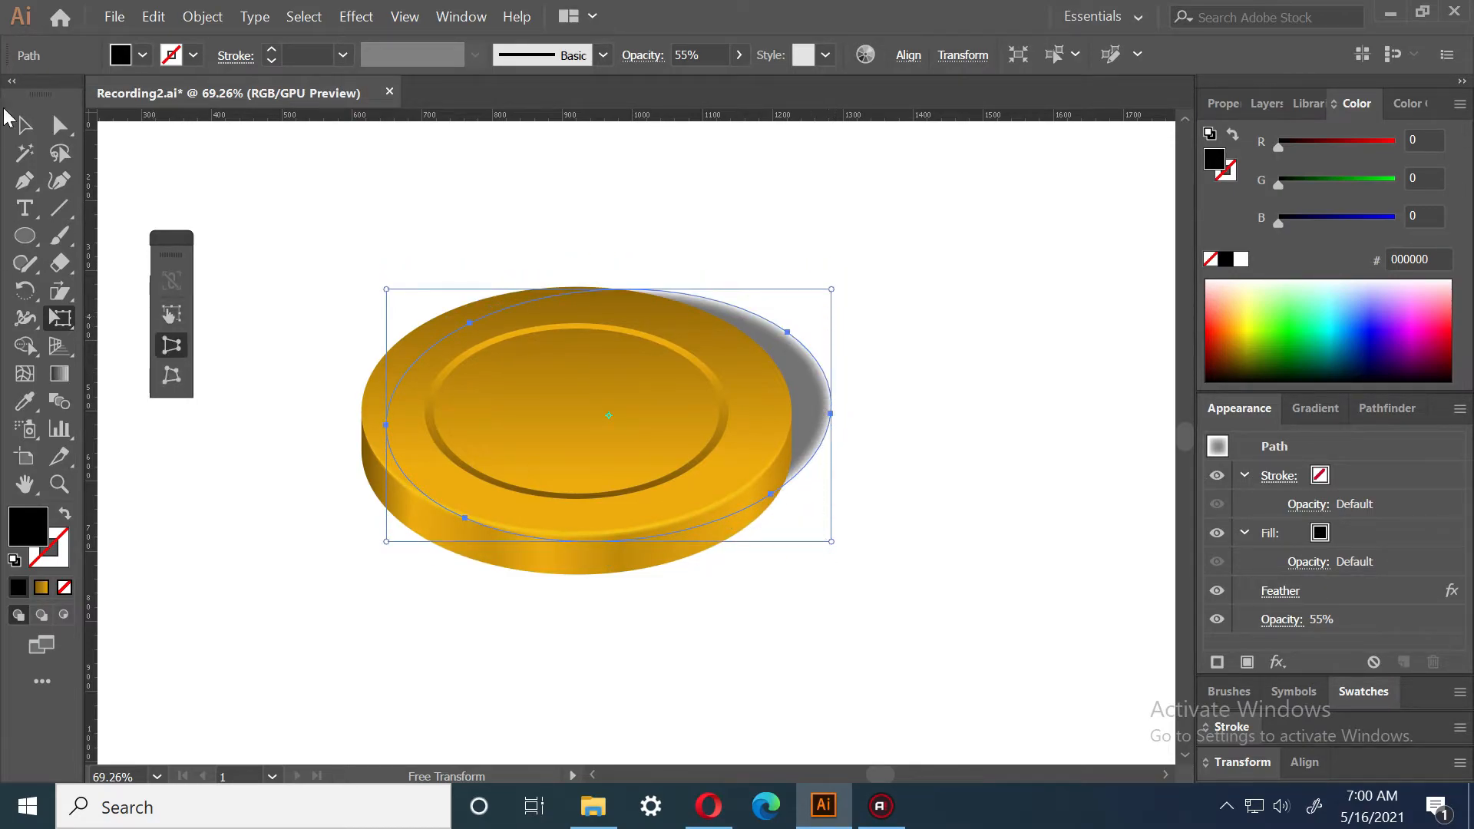
left_click(25, 126)
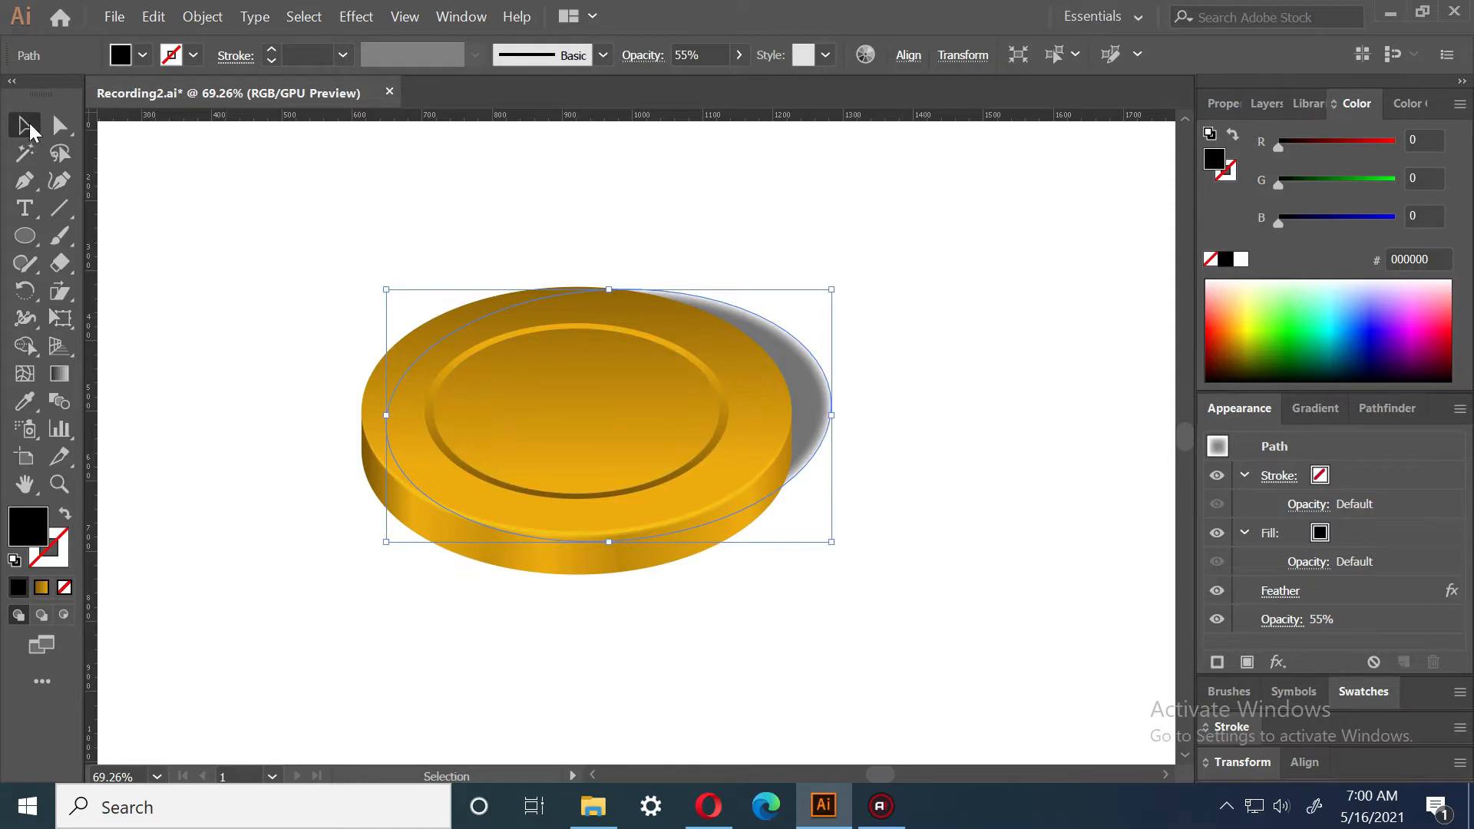
Stretch the shadow's lower edge downward, shift it slightly out to the right of the coin, and extend its upper edge slightly upward
left_click(1040, 337)
left_click(807, 389)
left_click_drag(609, 542, 611, 566)
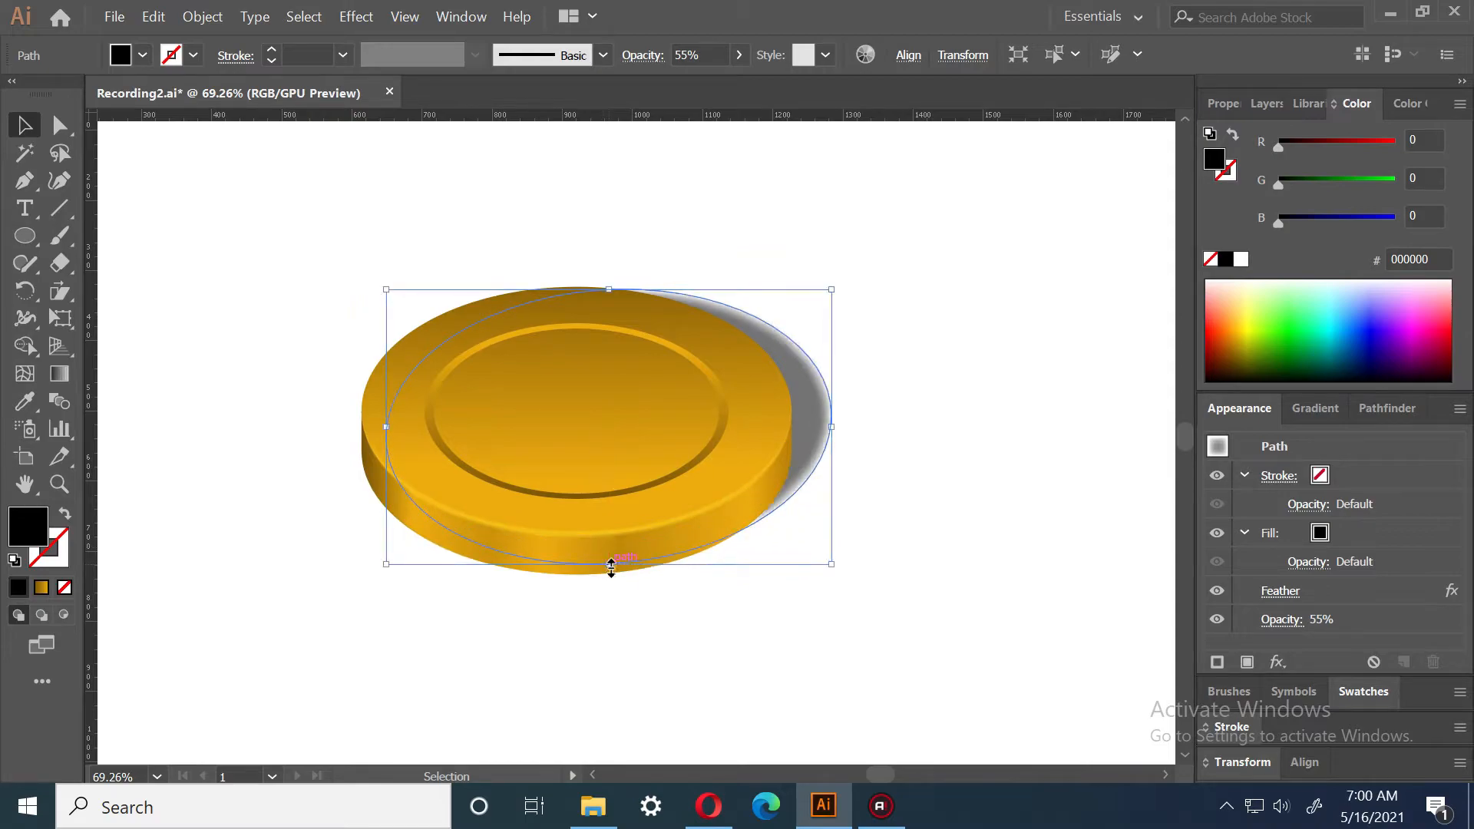
left_click(927, 611)
left_click_drag(825, 421, 837, 403)
left_click(1035, 427)
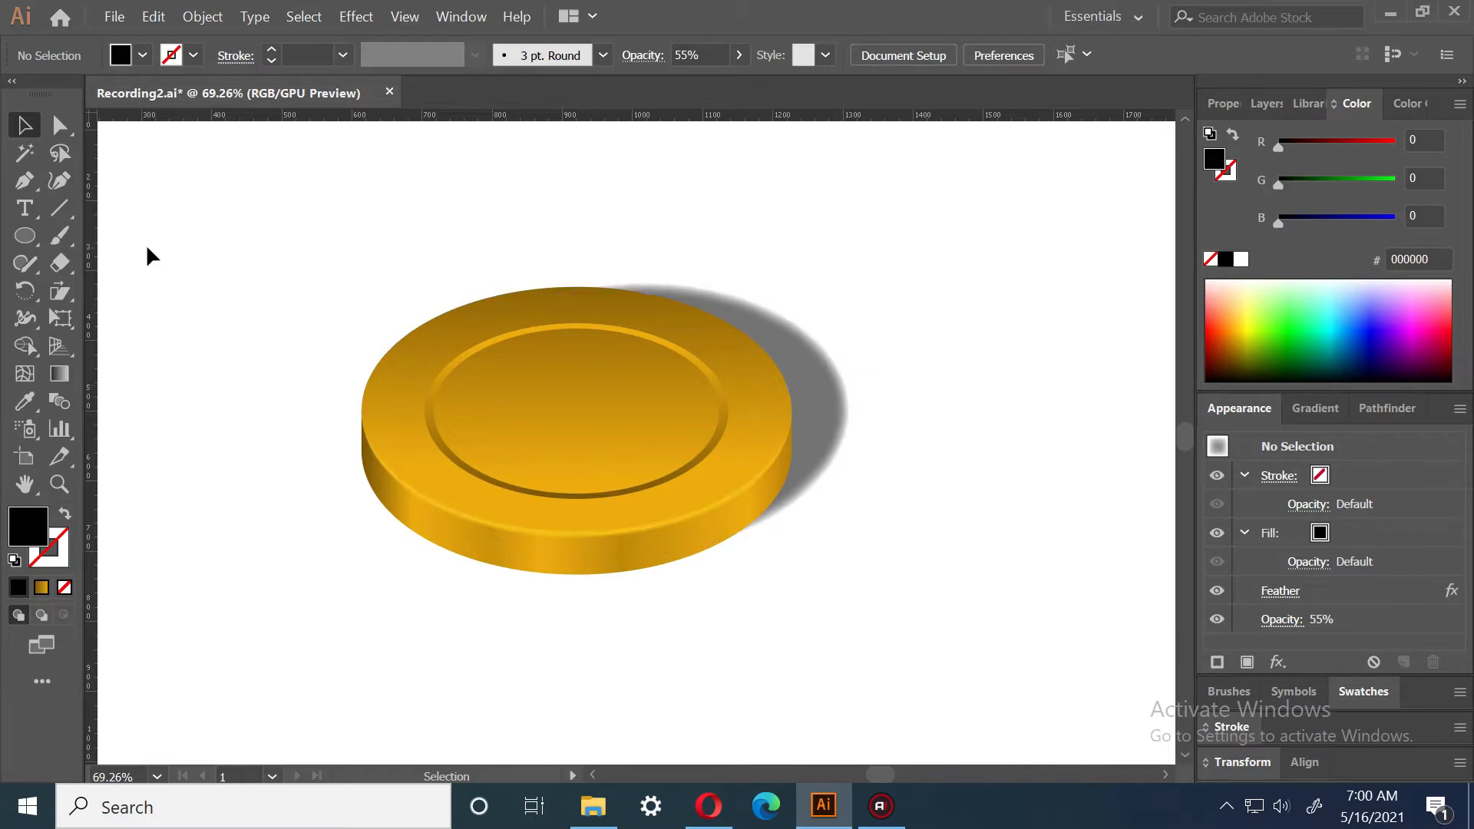
left_click(791, 349)
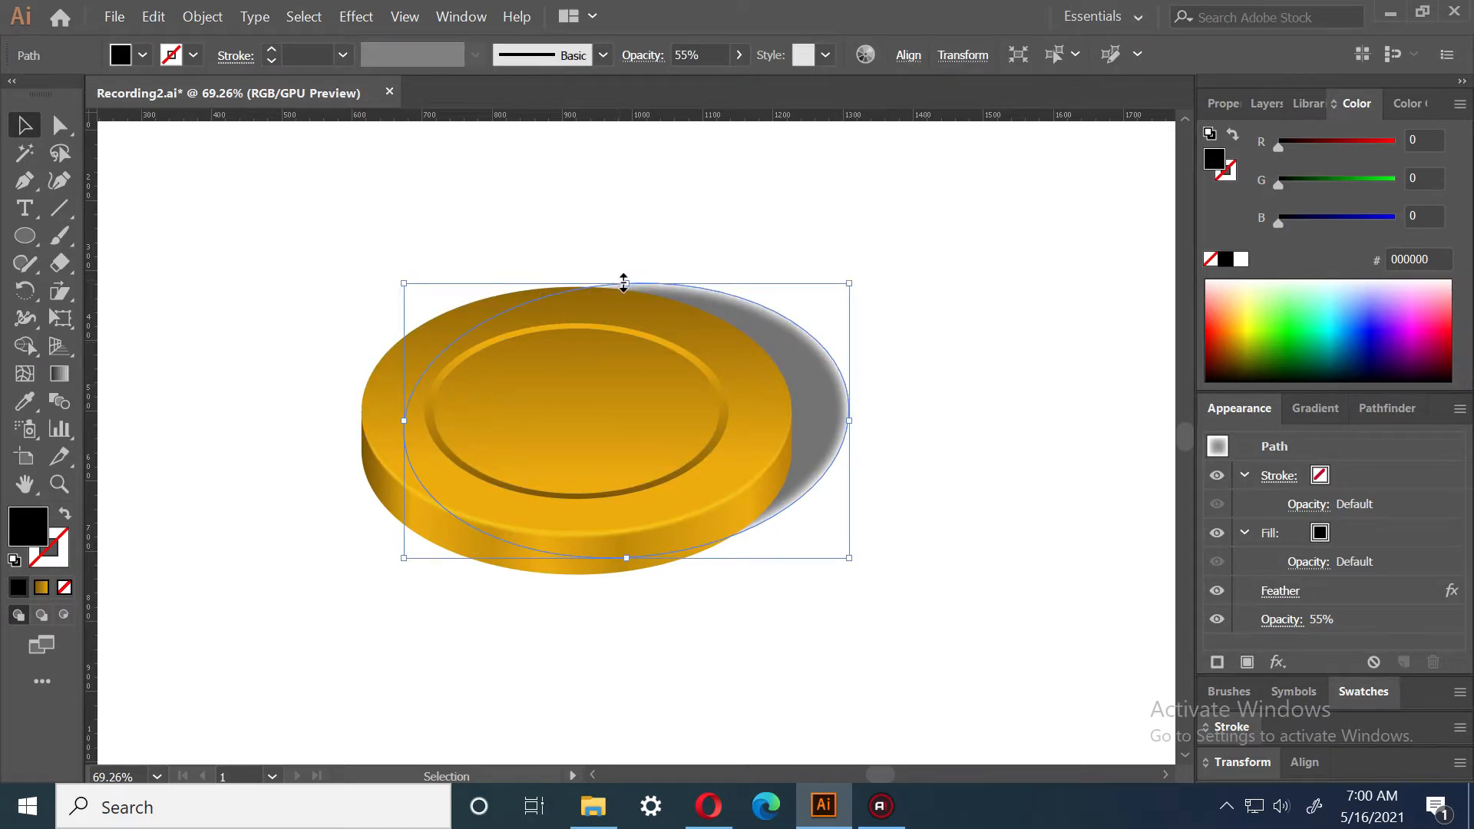
left_click_drag(623, 282, 620, 272)
left_click(972, 446)
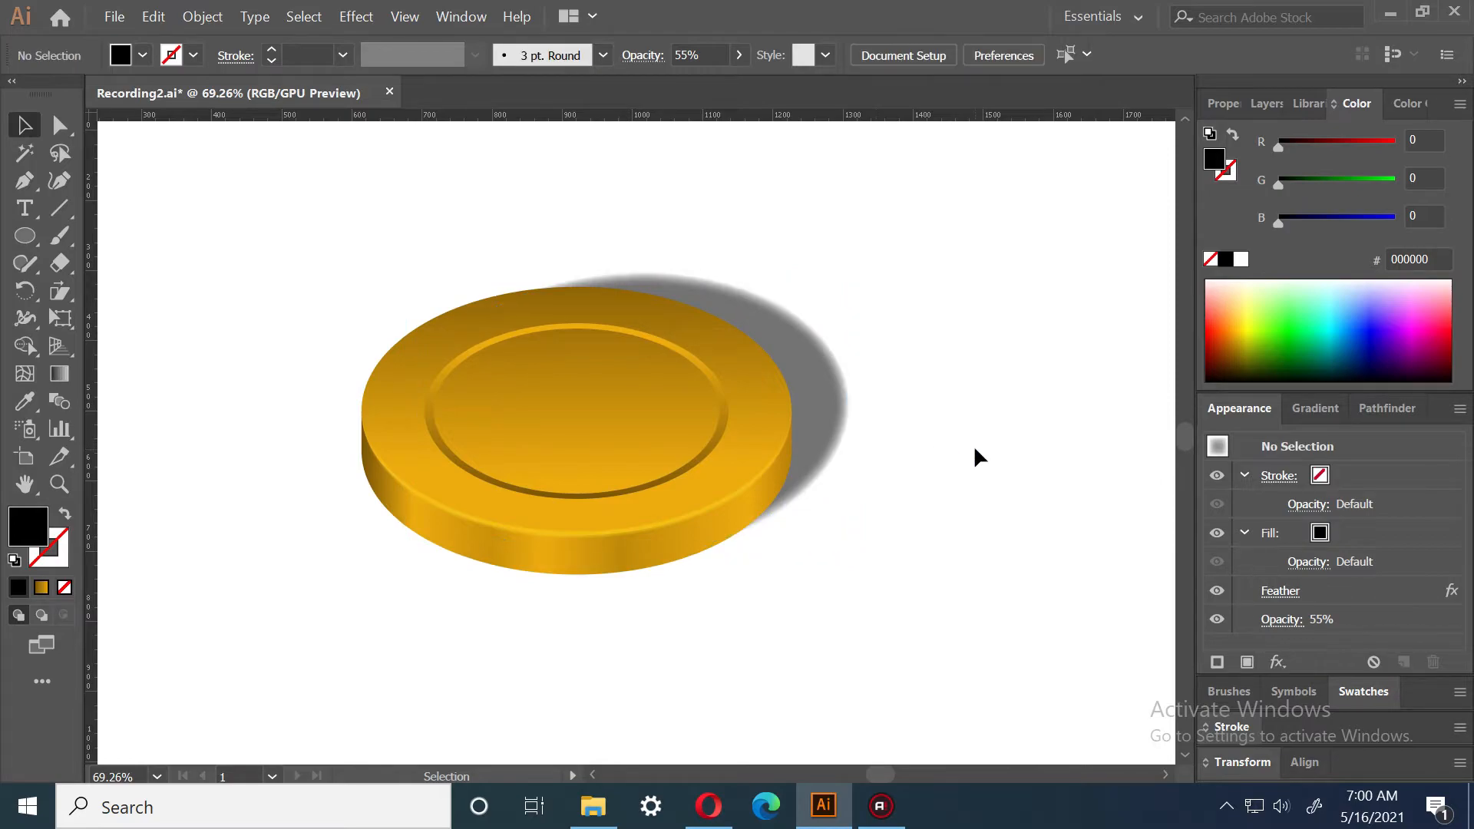
Lower the shadow ellipse's opacity to 47%
left_click(842, 357)
left_click(710, 54)
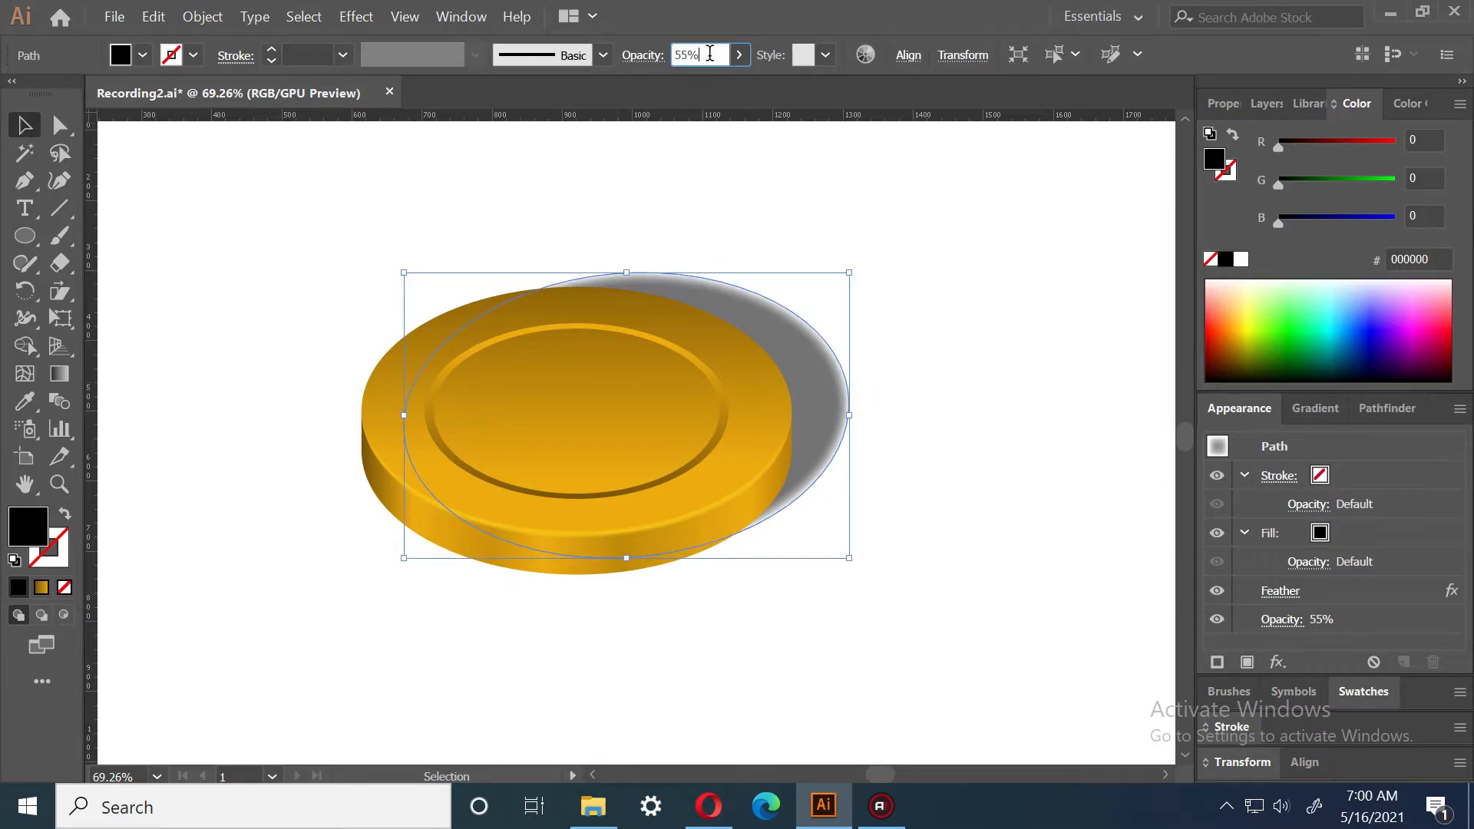
type("50")
key("Return")
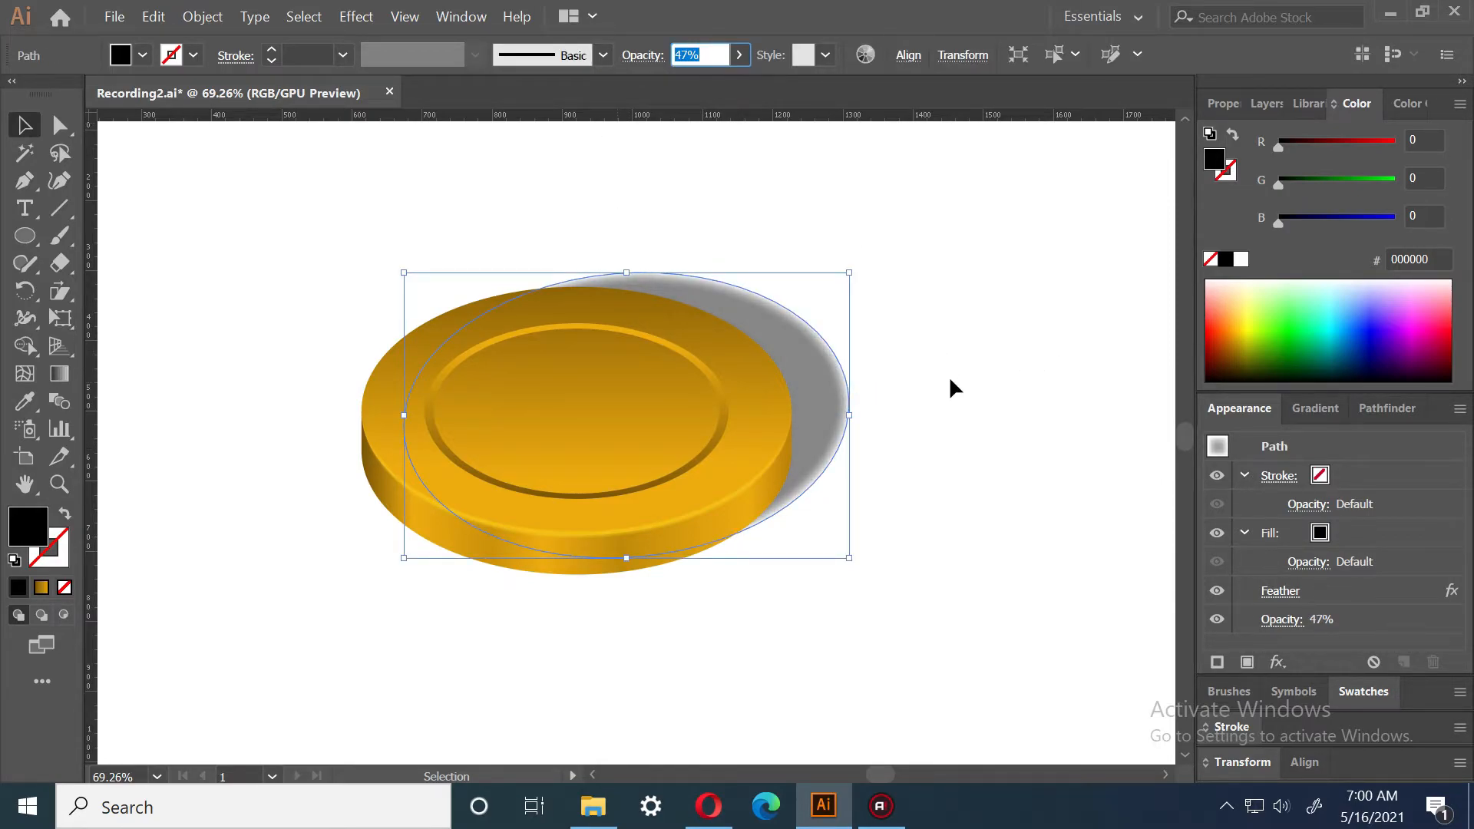
left_click(949, 377)
Duplicate the coin group up and to the left so the copy overlaps the original coin
left_click(663, 434)
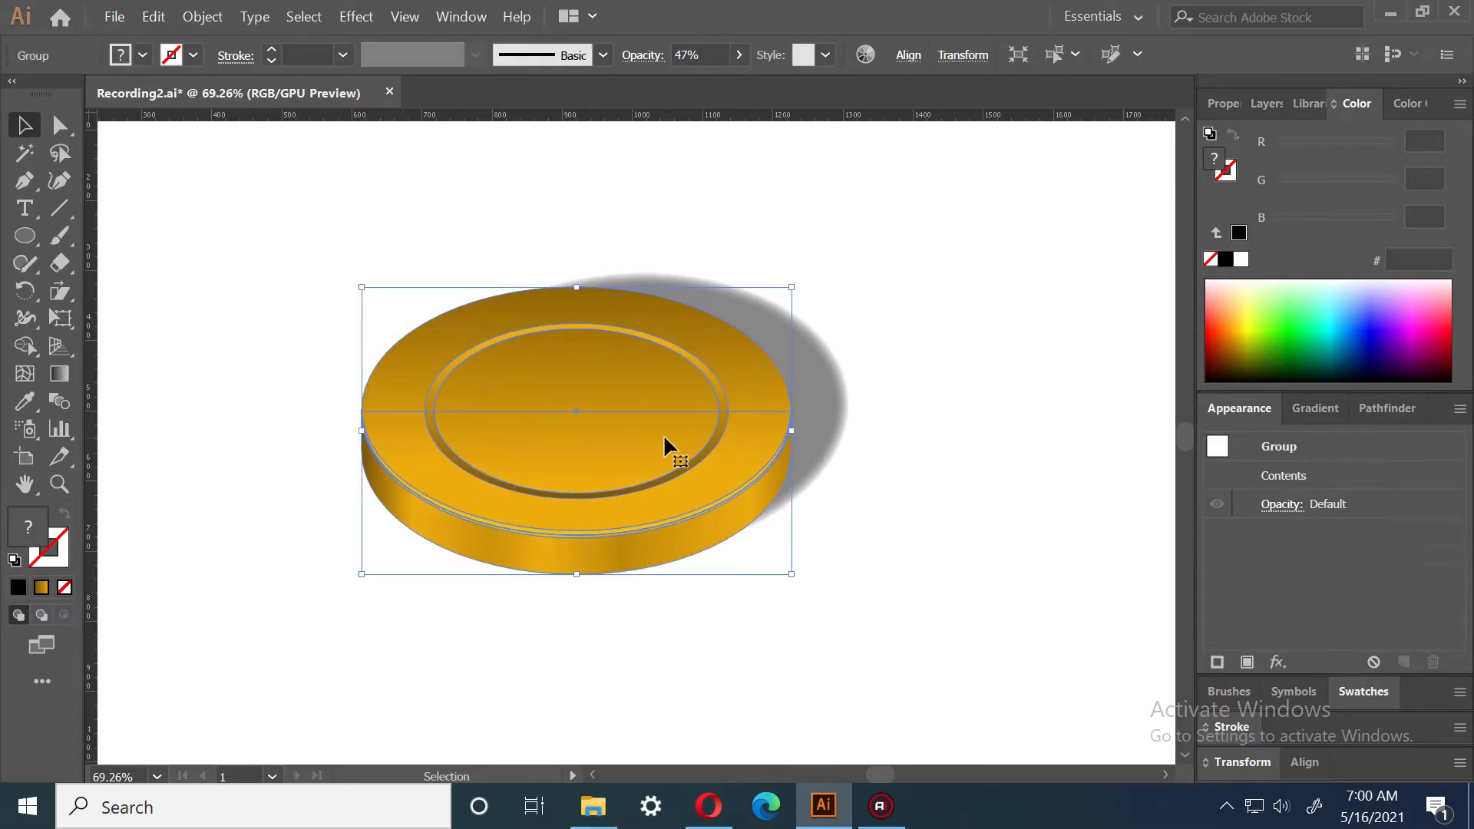
left_click(975, 590)
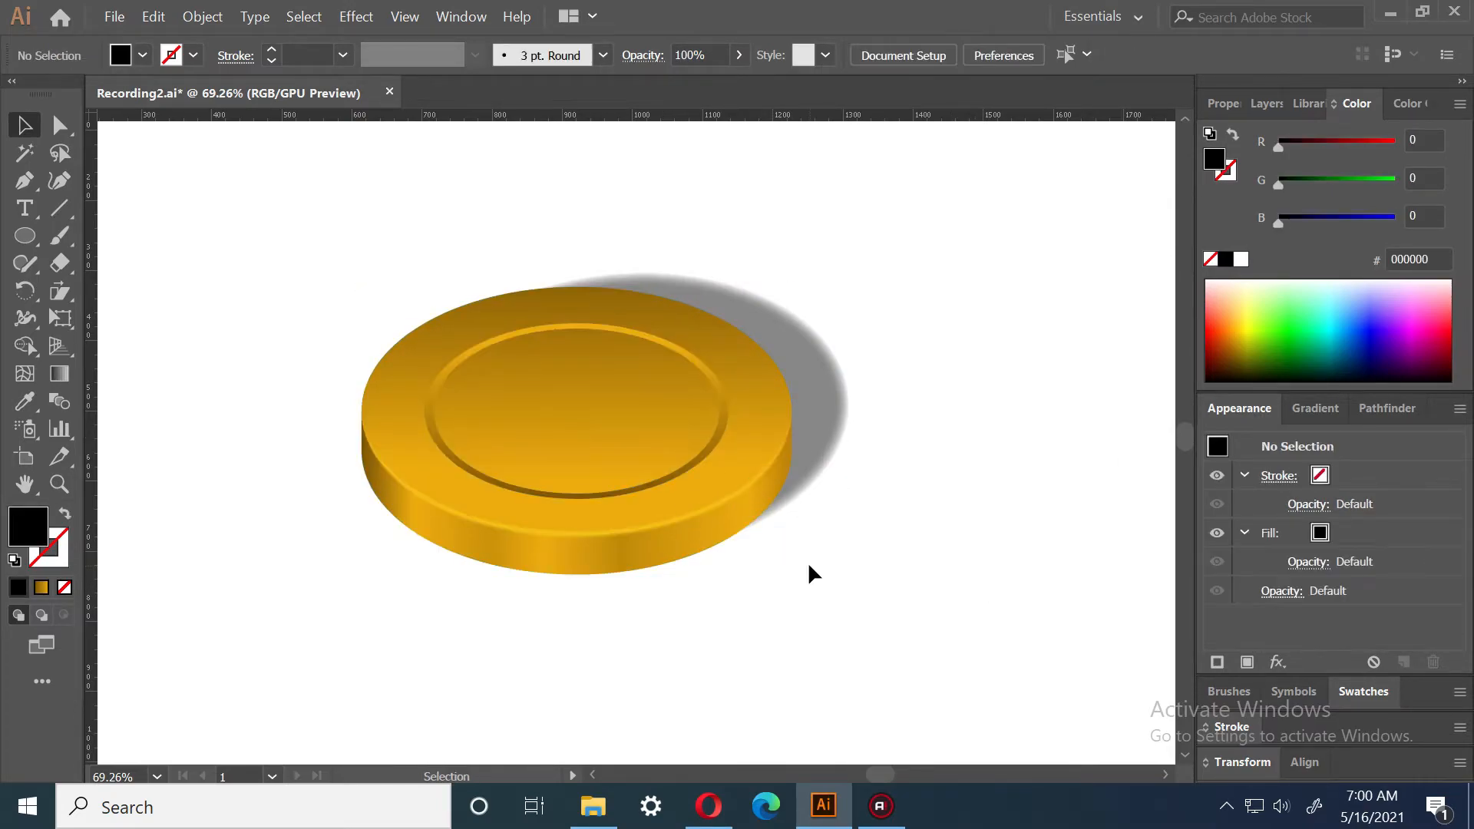
left_click_drag(679, 485, 621, 430)
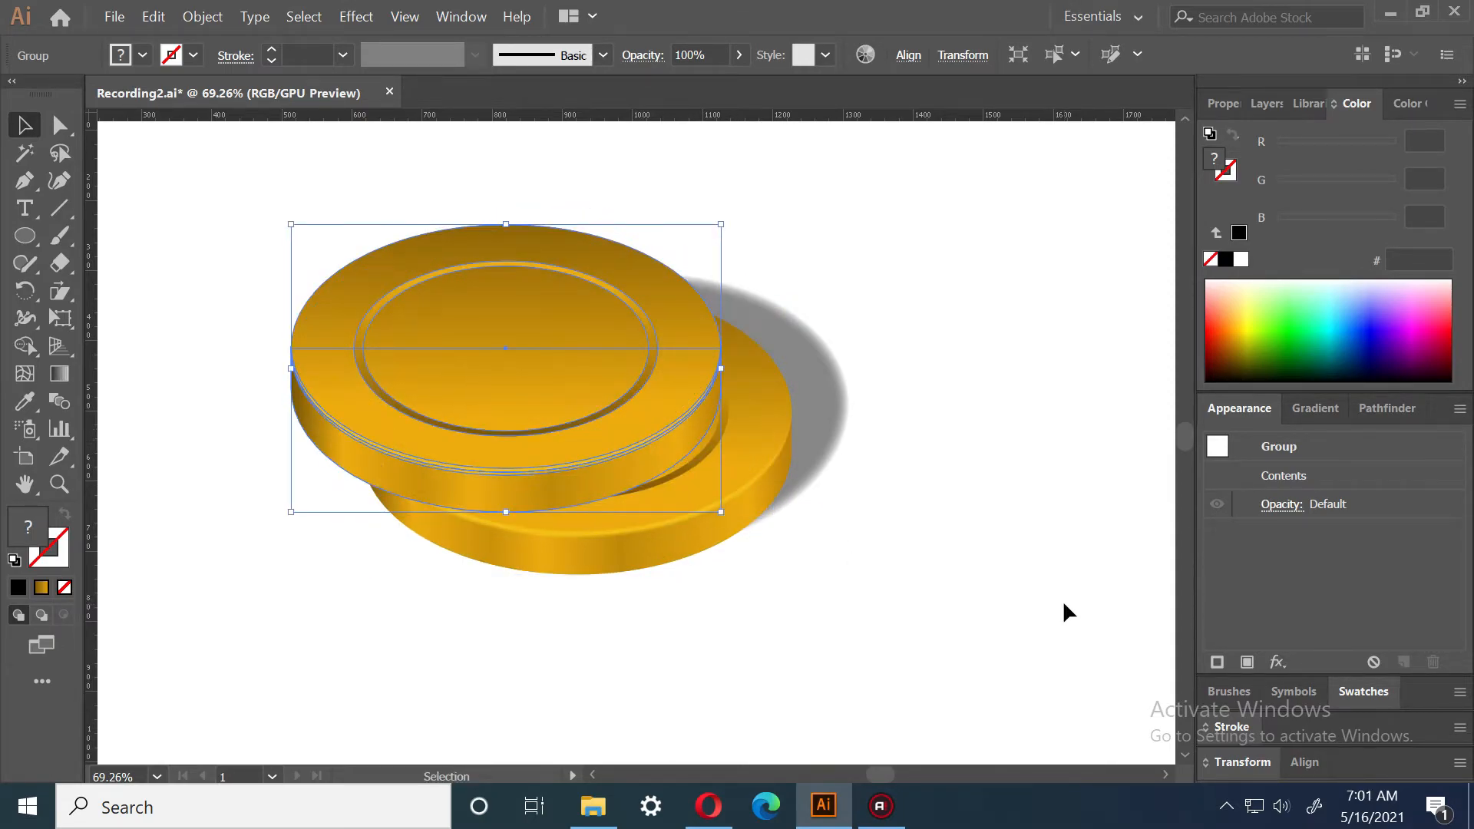
left_click(1063, 601)
Duplicate the feathered shadow onto the lower coin beneath the upper one and scale the copy down
left_click(832, 415)
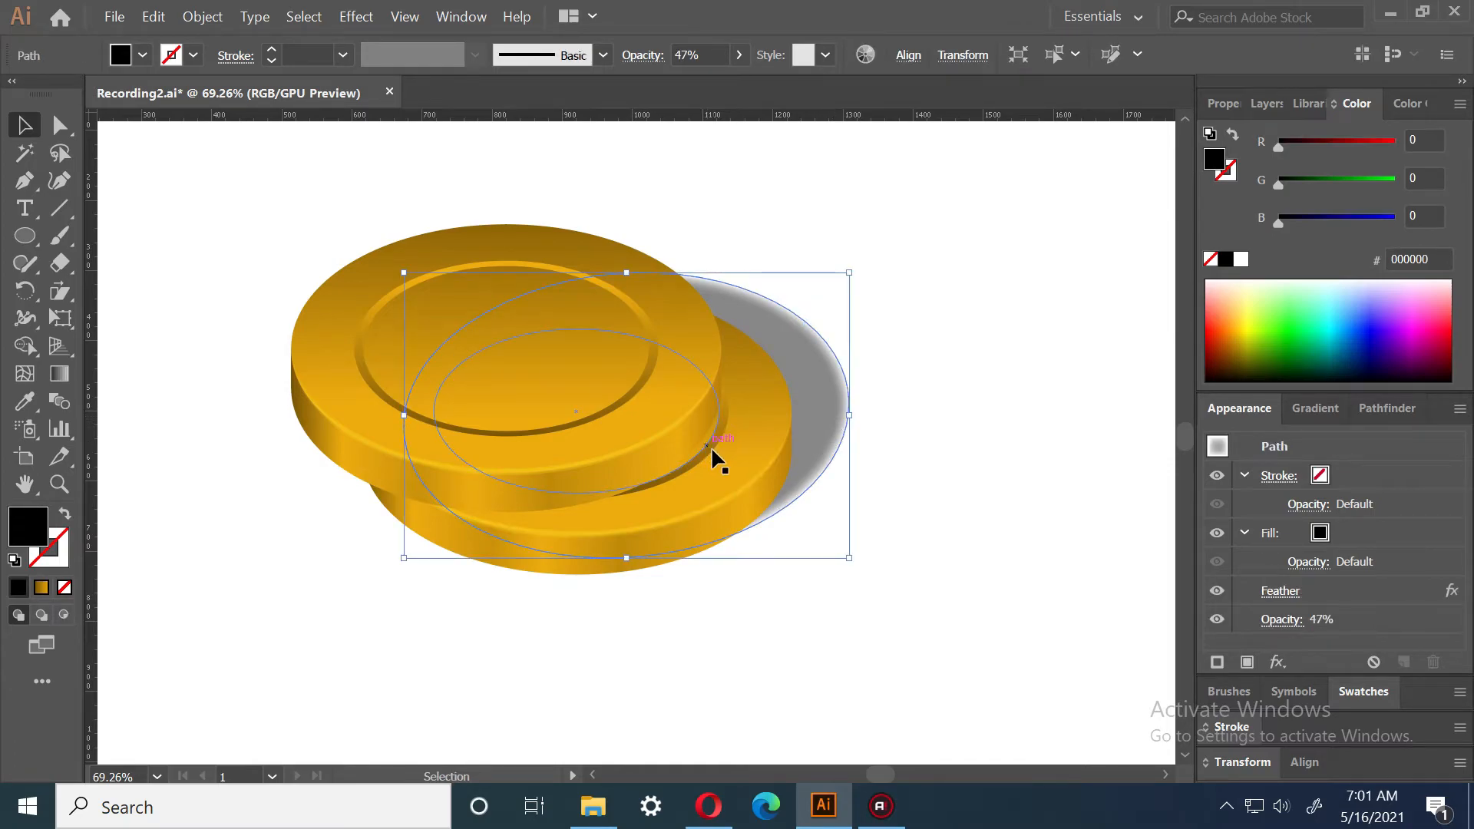
left_click(743, 465)
left_click(768, 476)
left_click_drag(756, 432, 682, 414)
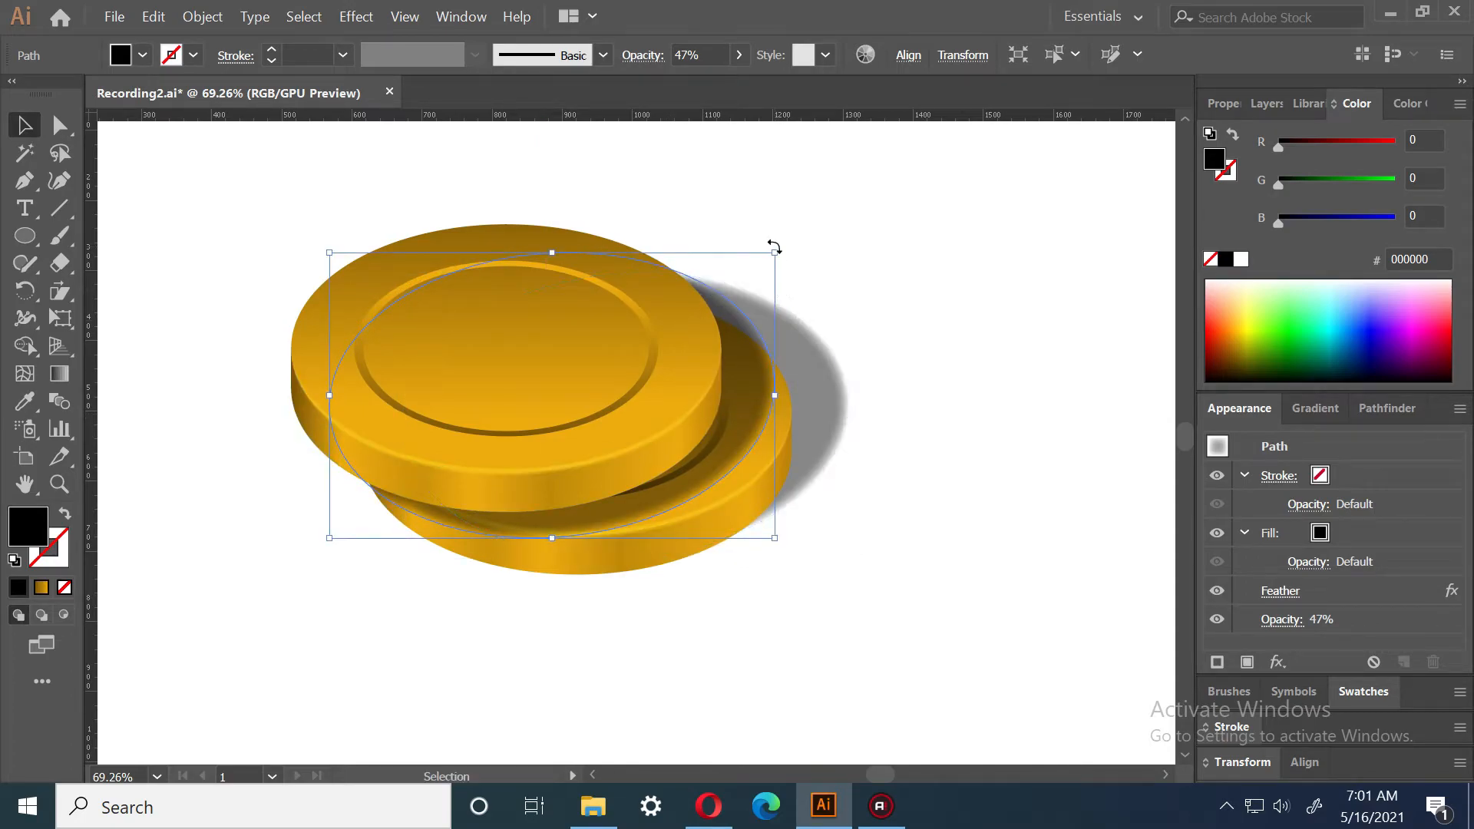
left_click_drag(781, 254, 768, 269)
left_click(1127, 352)
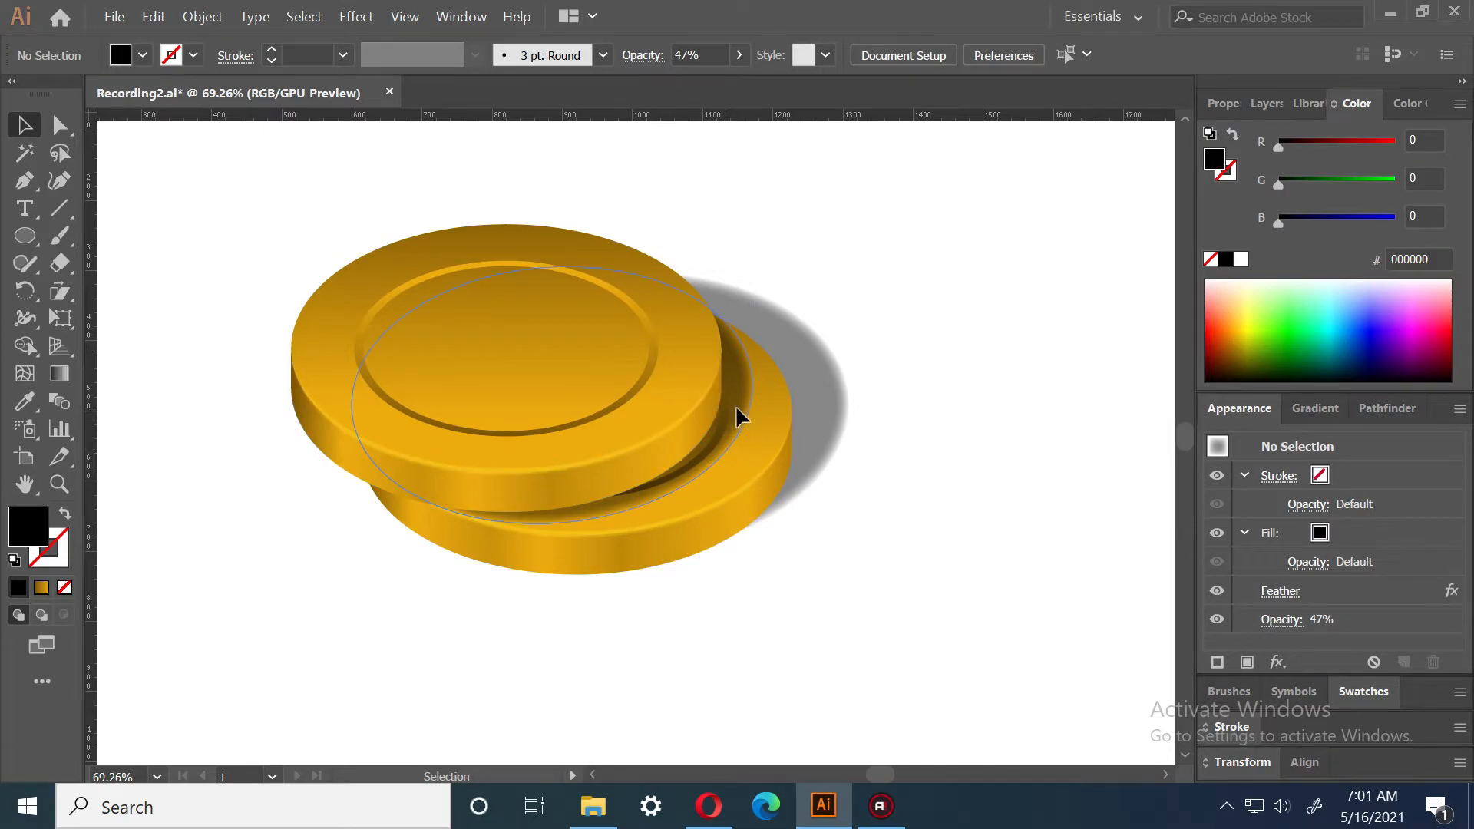
Move the shadow between the two coins slightly down and right, and pull its upper edge slightly down
left_click_drag(737, 404, 746, 415)
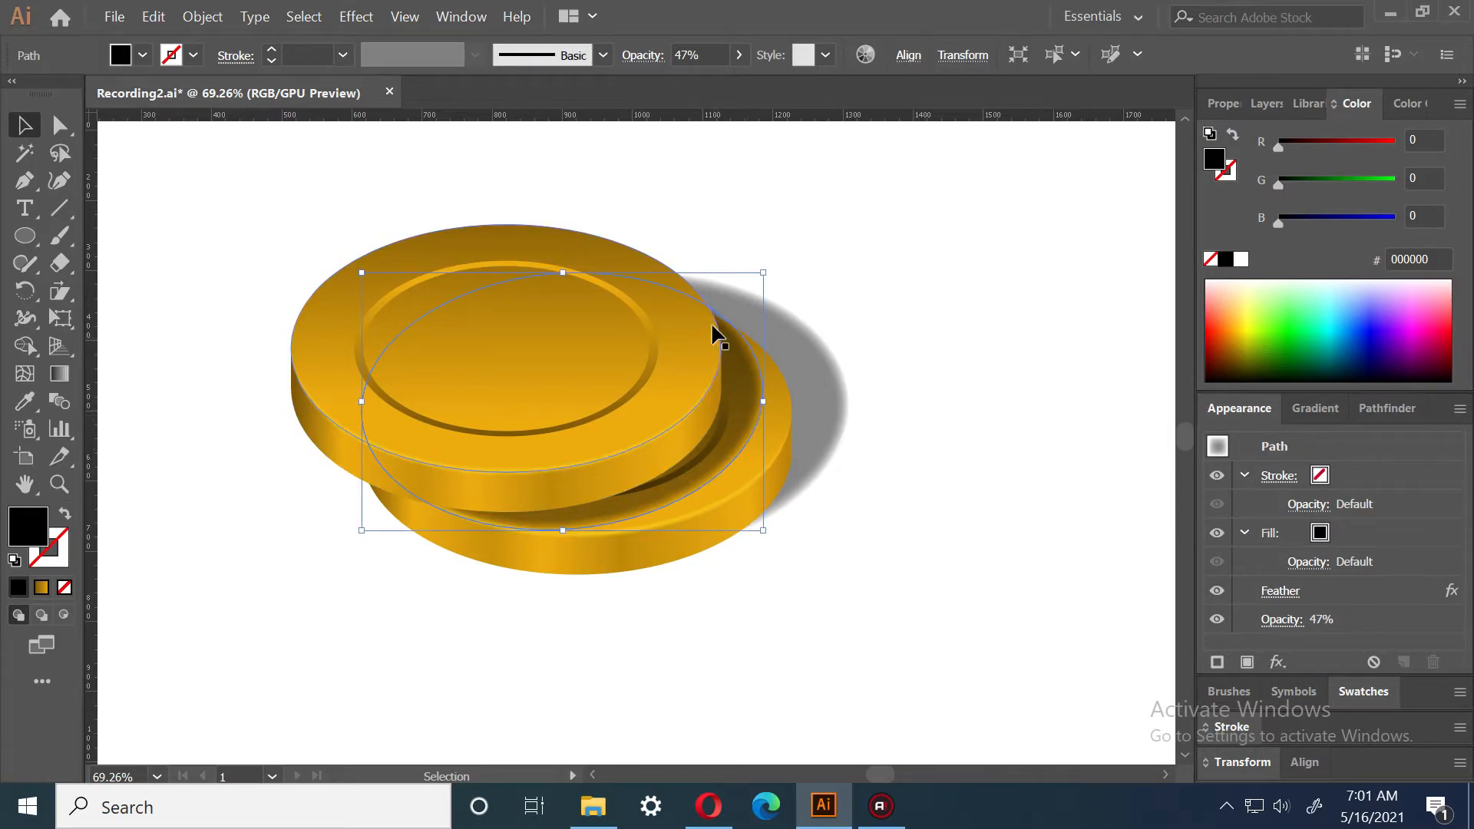
left_click_drag(565, 273, 566, 280)
left_click_drag(731, 423, 743, 433)
Set the opacity of the shadow between the coins to 39%
left_click(707, 54)
type("43")
key("Return")
type("39")
key("Return")
left_click(1006, 486)
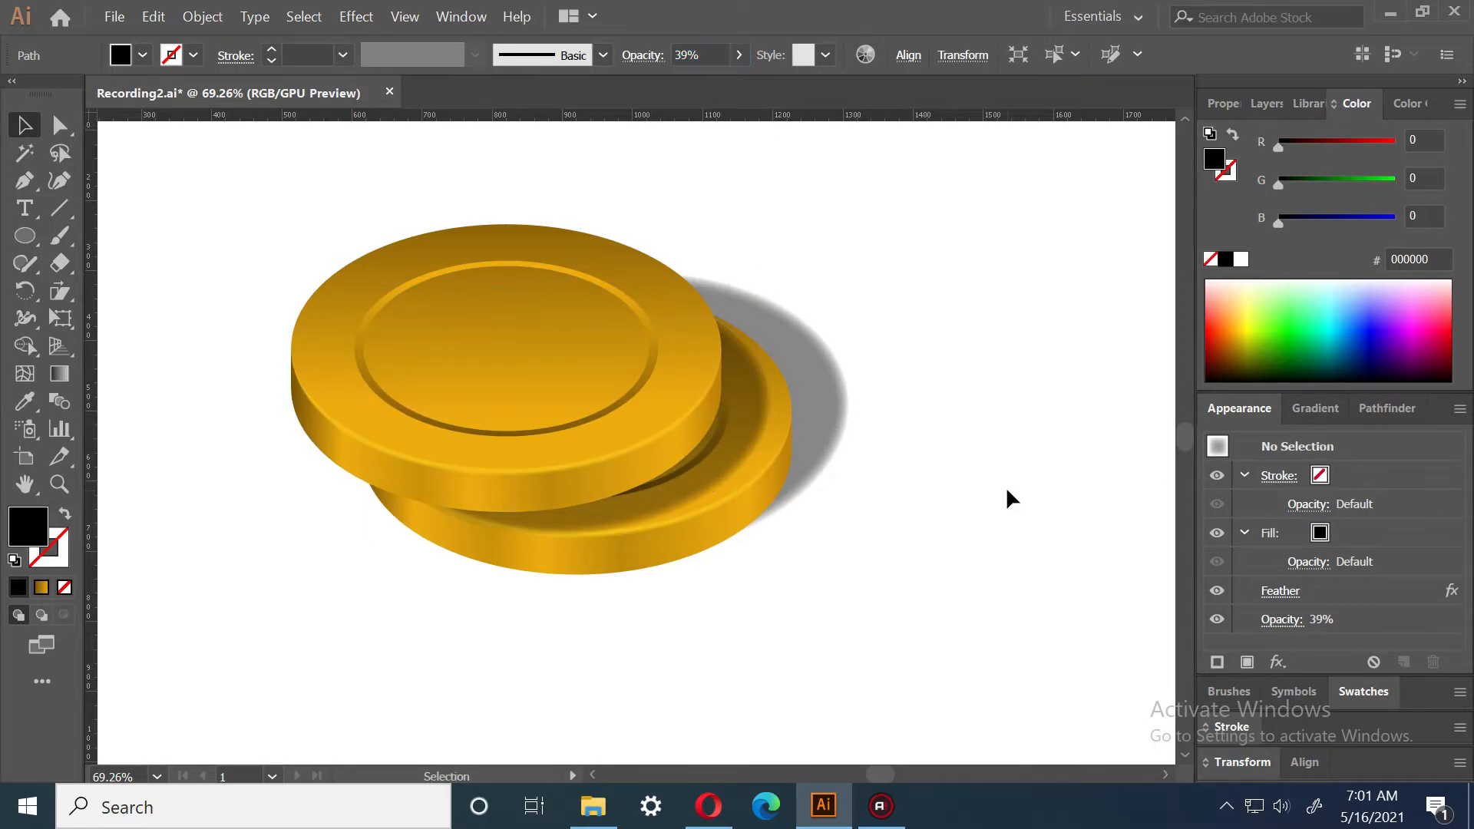
Duplicate the upper coin upward and slightly to the right as a third coin on the stack
left_click(598, 363)
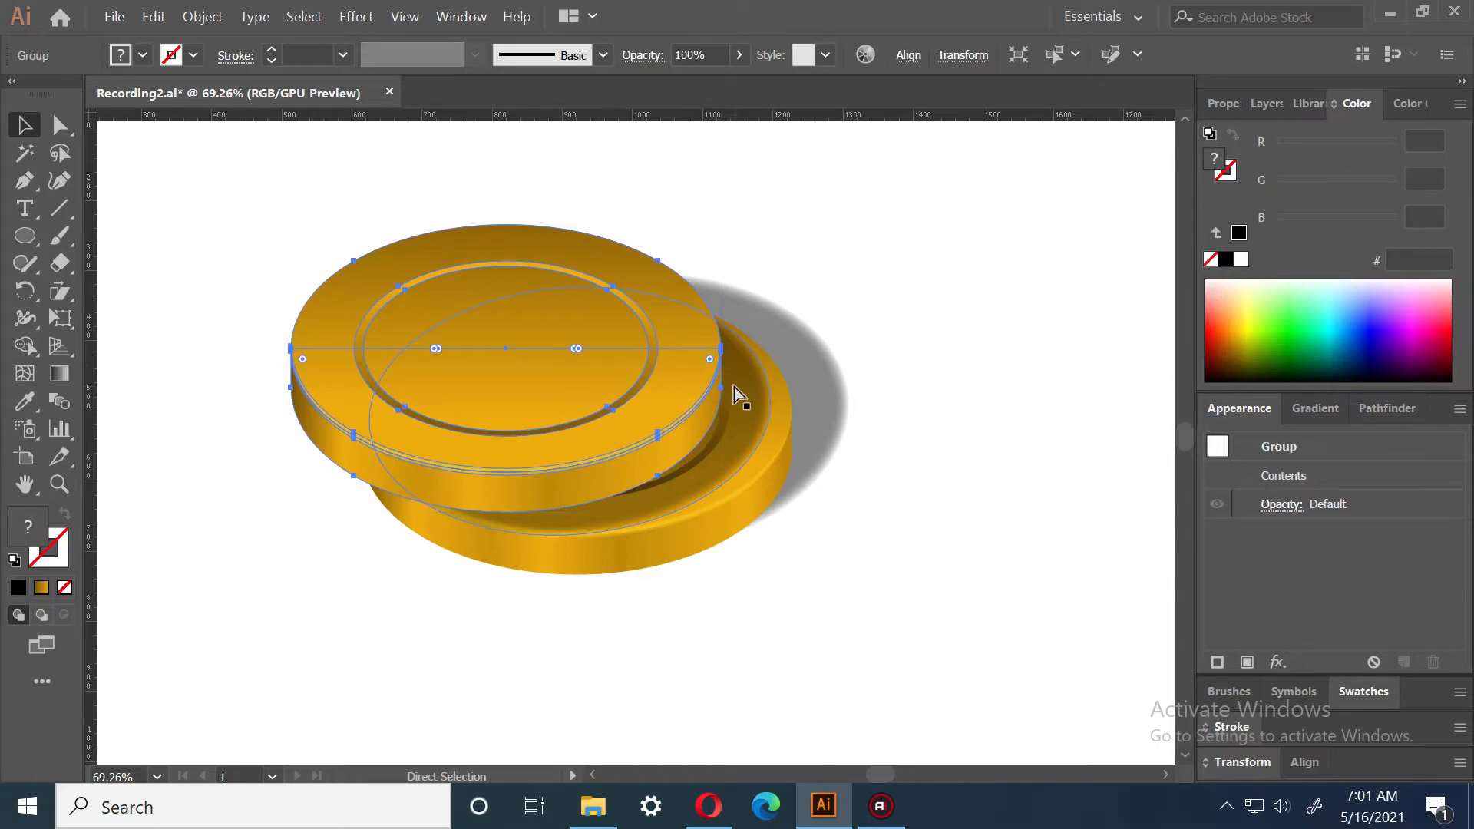
left_click(572, 361)
left_click_drag(606, 414, 574, 348)
left_click(960, 473)
left_click(1033, 536)
Duplicate the shadow between the lower coins onto the middle coin, beneath the top coin
left_click(727, 467)
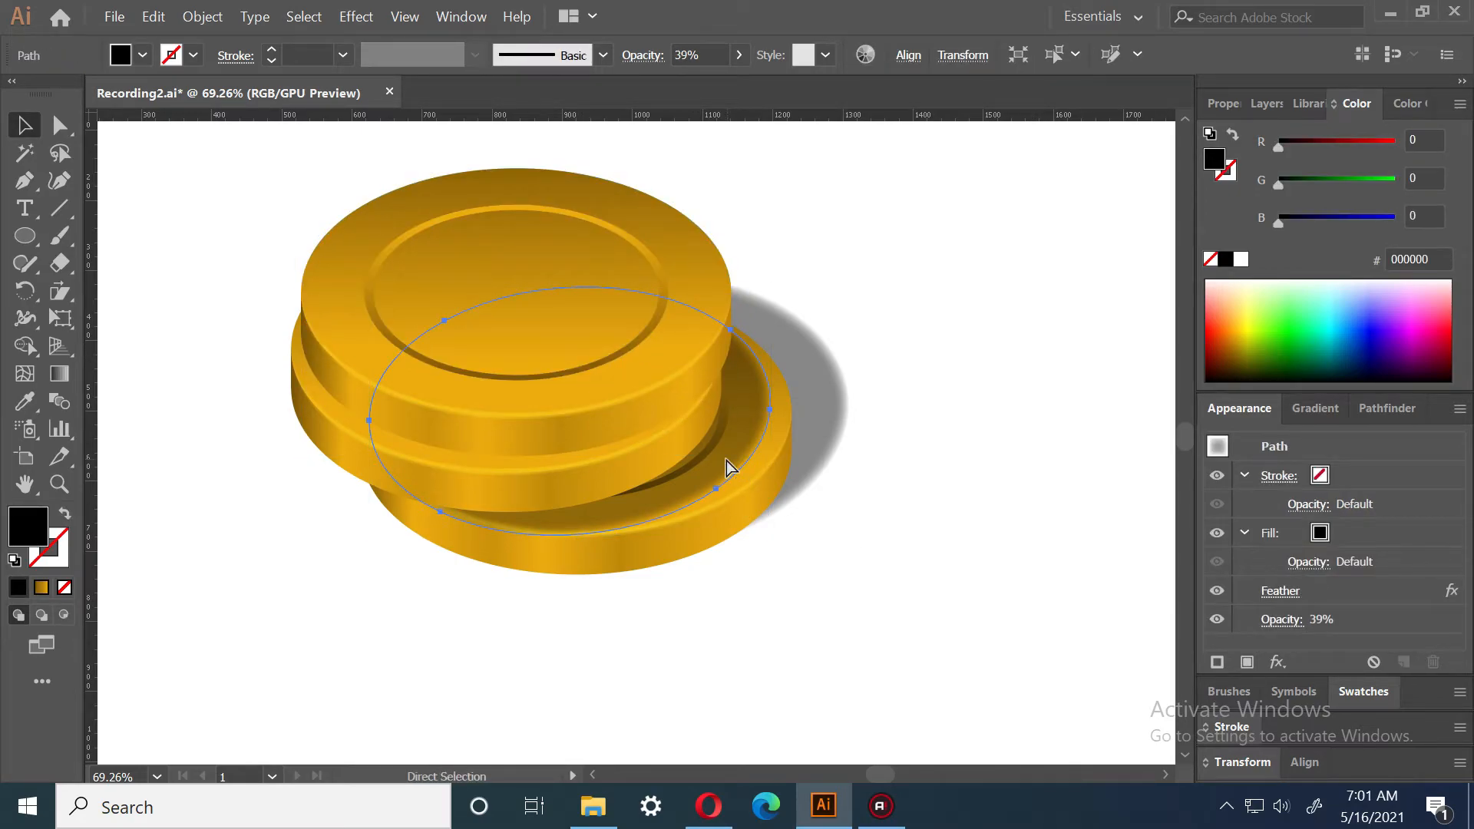
left_click(536, 473)
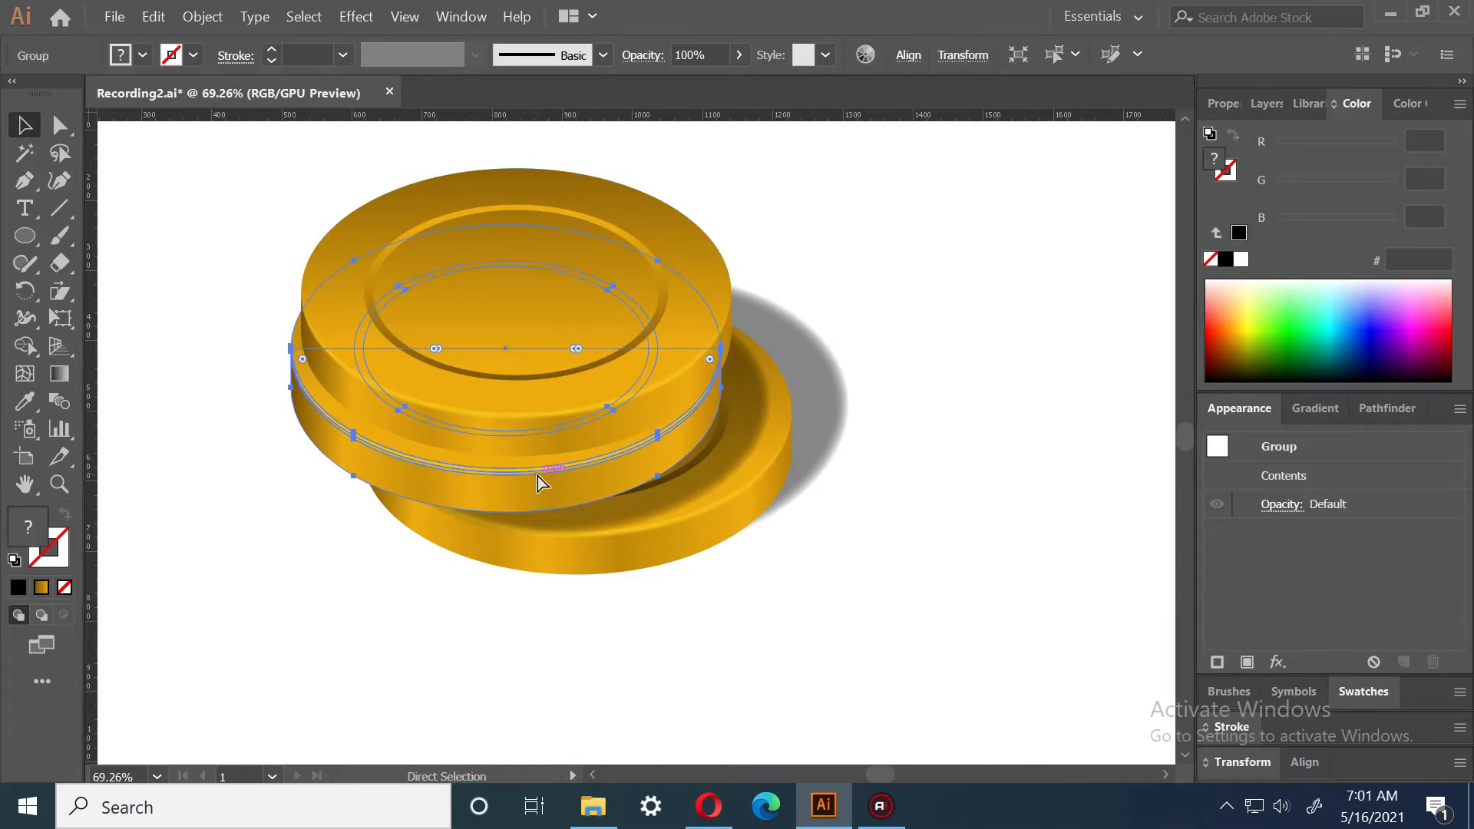
key("ctrl+z")
left_click_drag(654, 481, 606, 409)
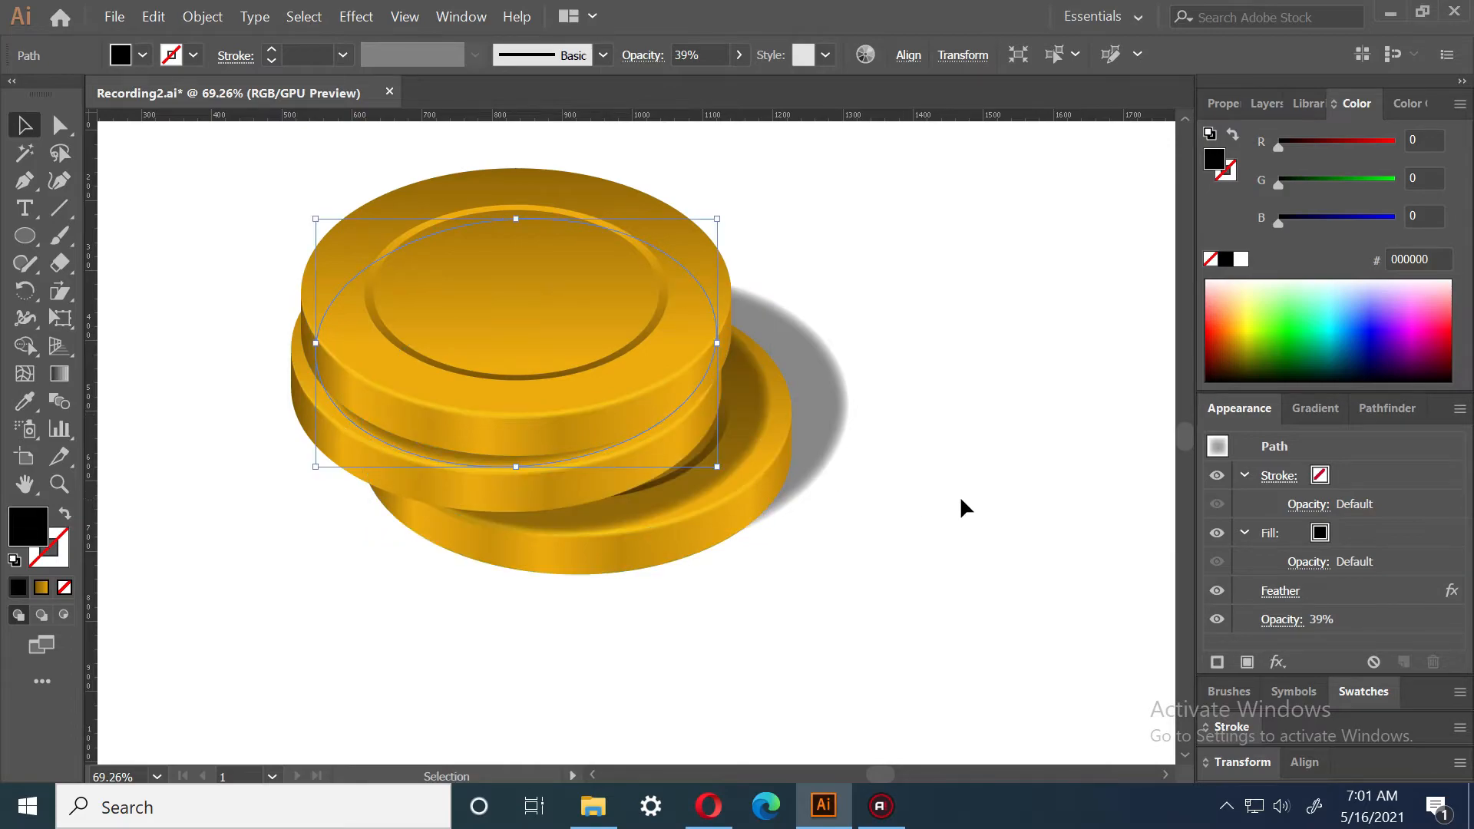
Rotate the middle coin's shadow slightly clockwise, widen it on both sides, and nudge it into place beneath the top coin
left_click_drag(726, 476, 715, 495)
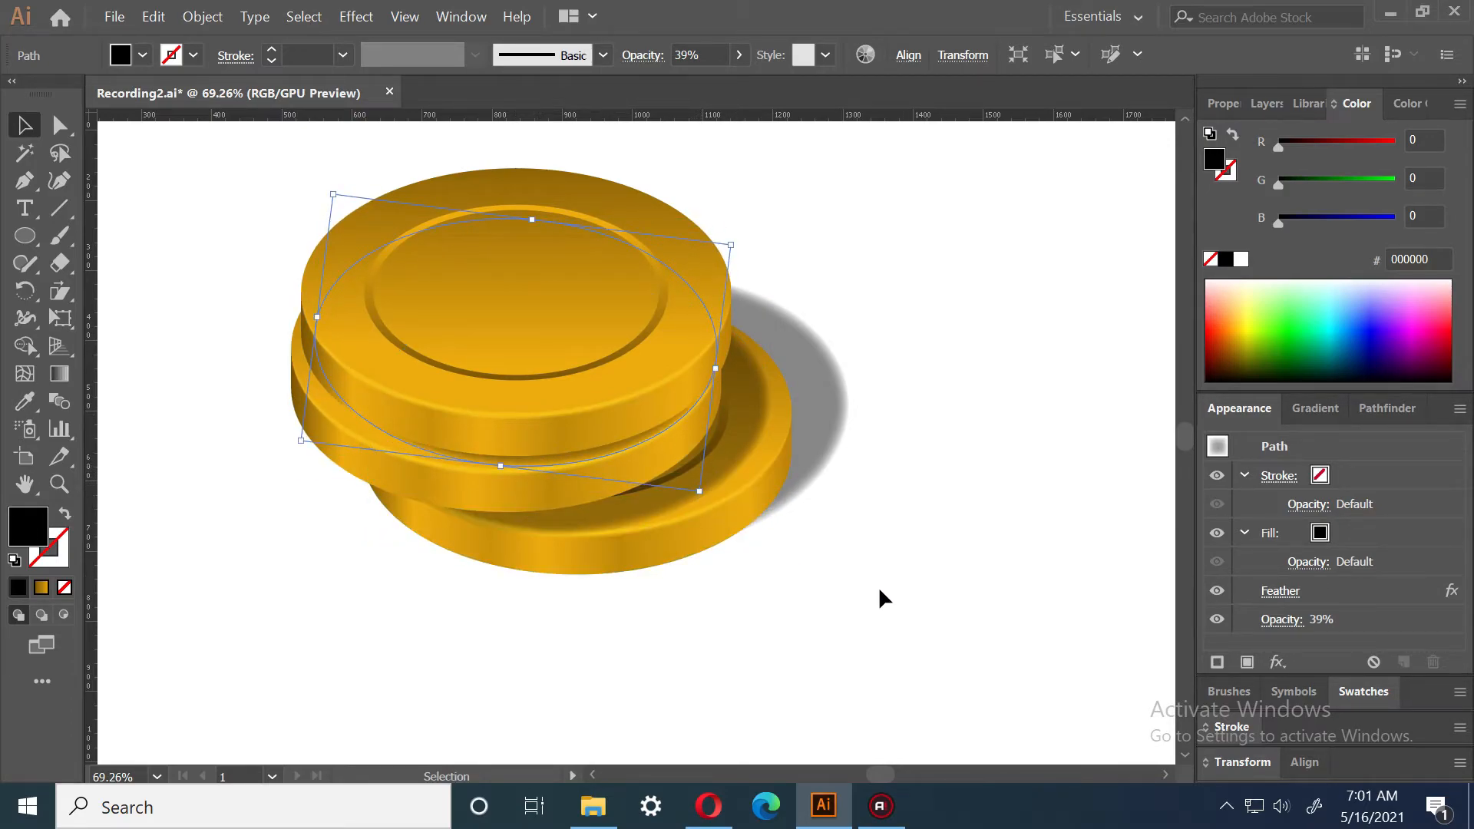
left_click_drag(317, 317, 299, 321)
left_click(762, 639)
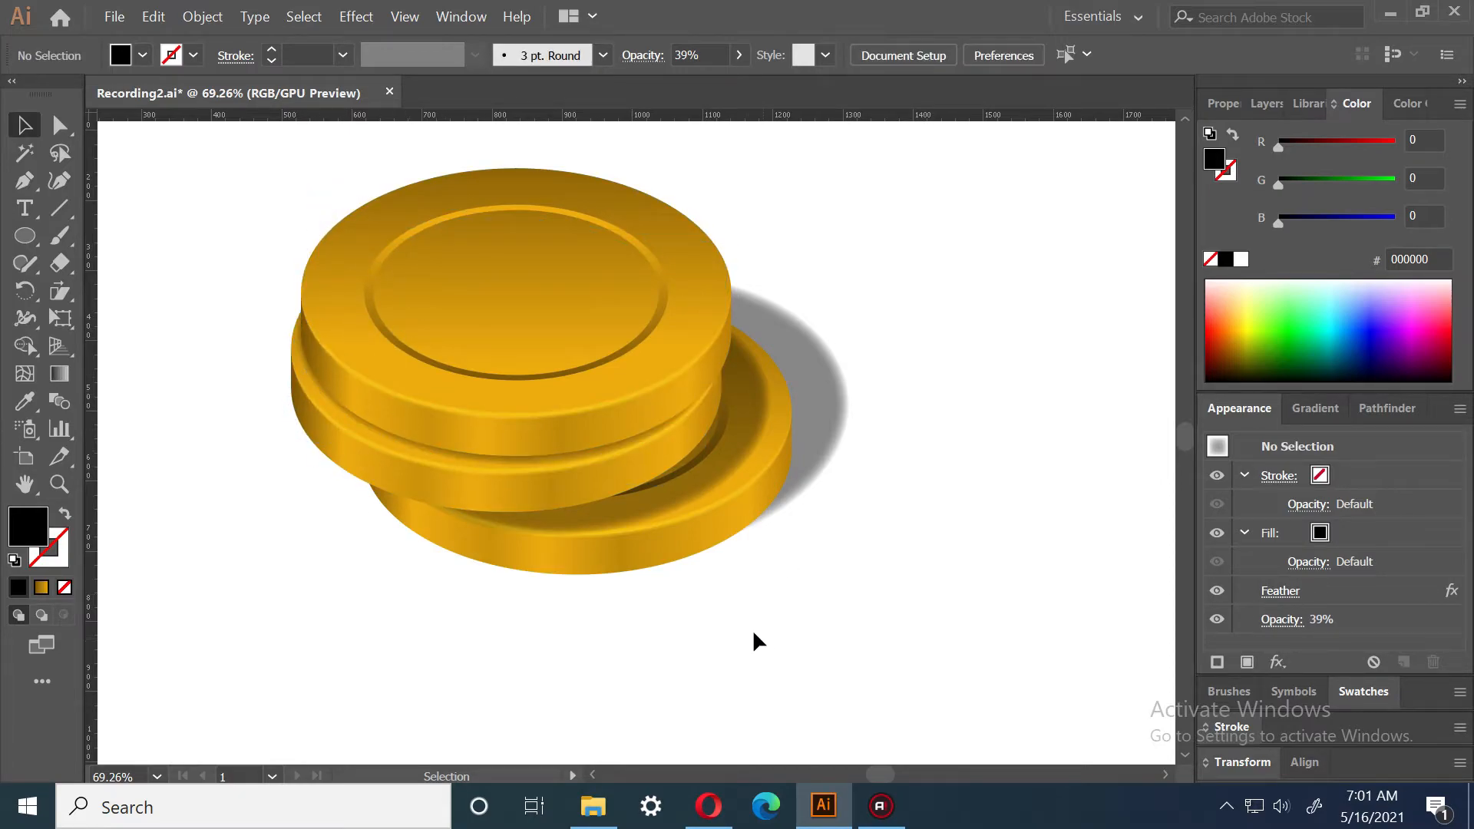
left_click_drag(585, 450, 582, 455)
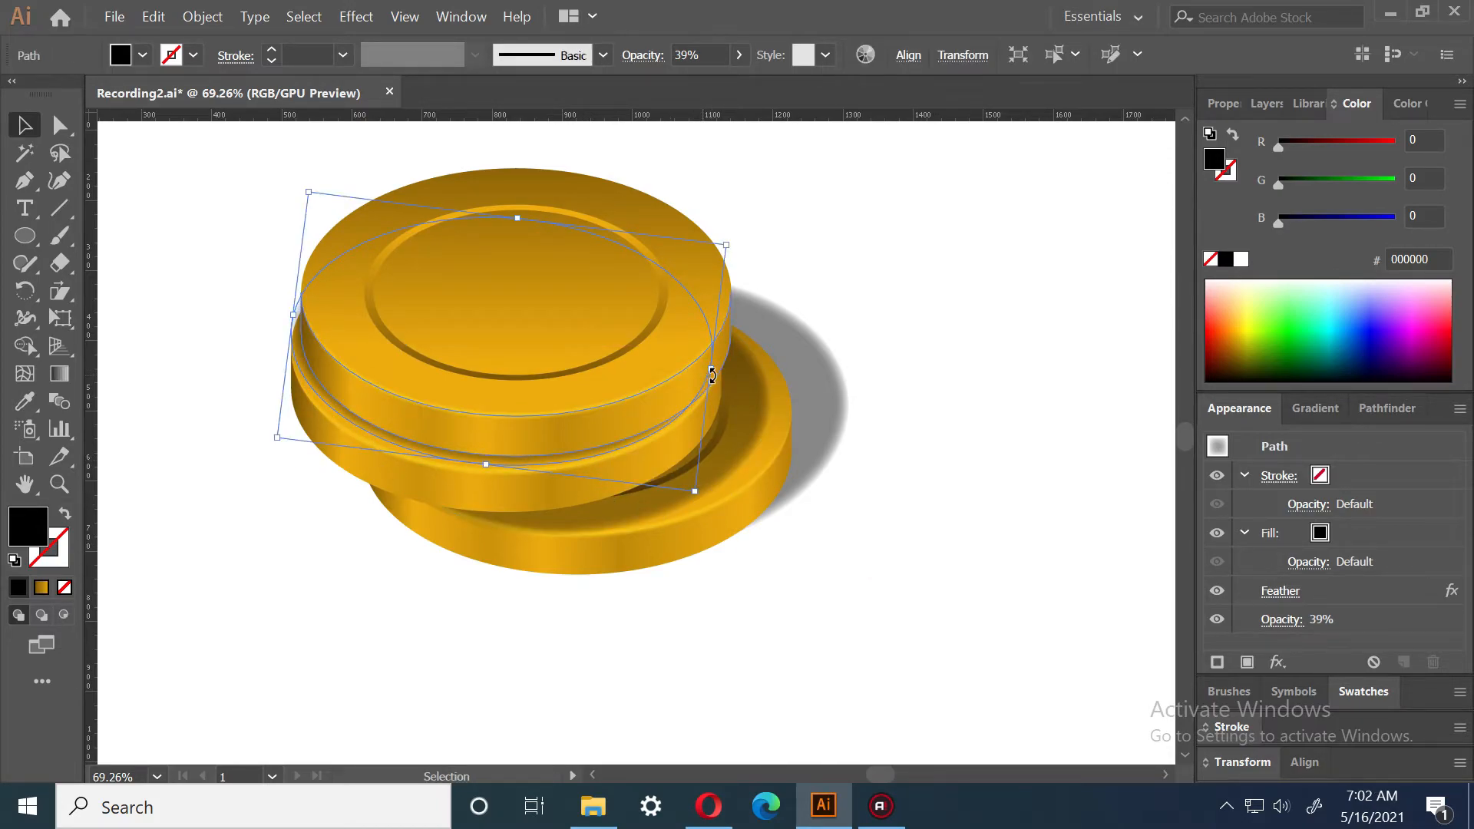
left_click_drag(711, 371, 718, 374)
left_click(950, 530)
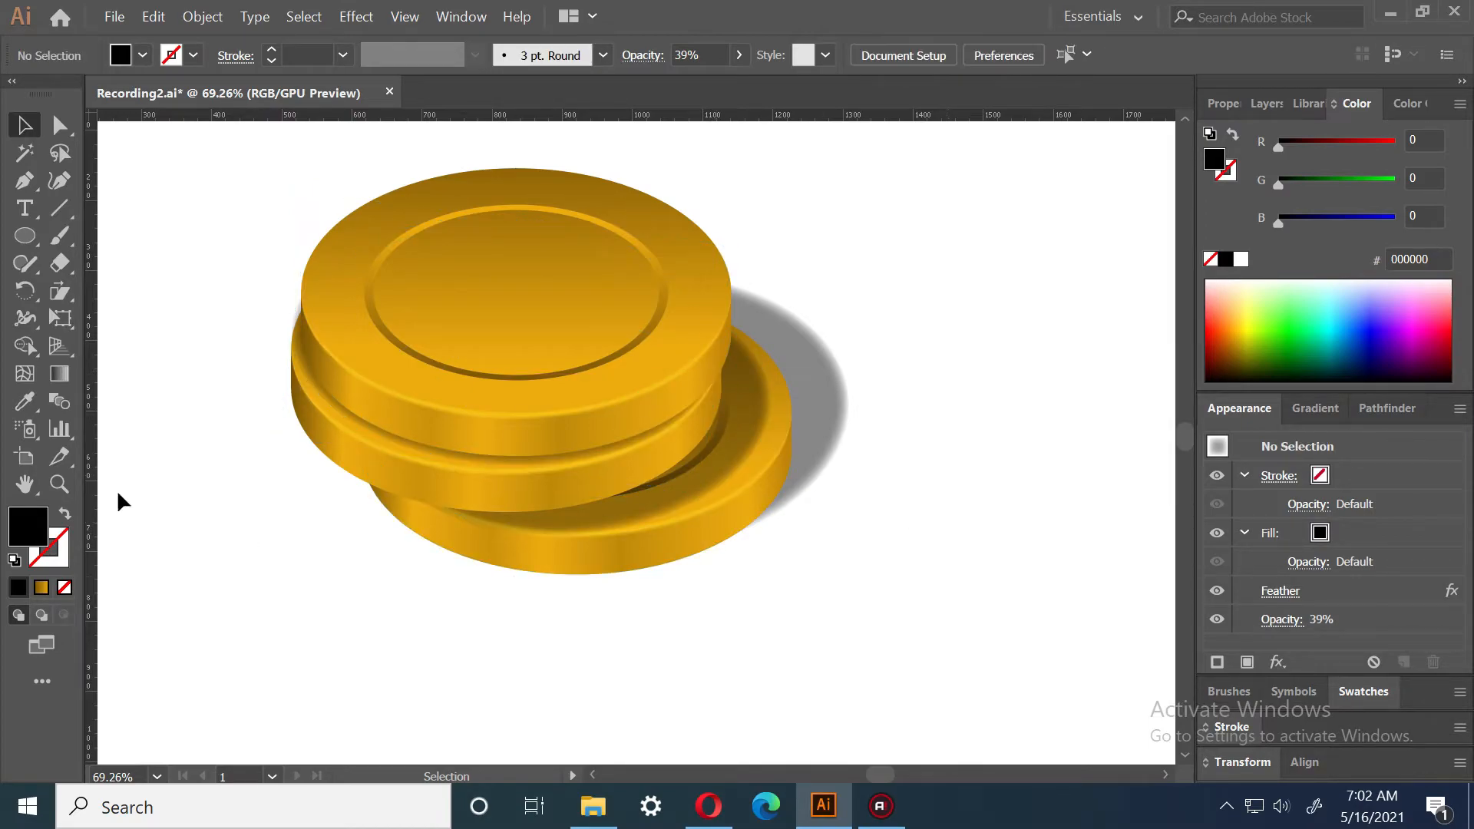
Add a point text object to the right of the coin stack and enlarge it to about 108.92 pt
left_click(60, 483)
scroll(700, 482, "down", 5)
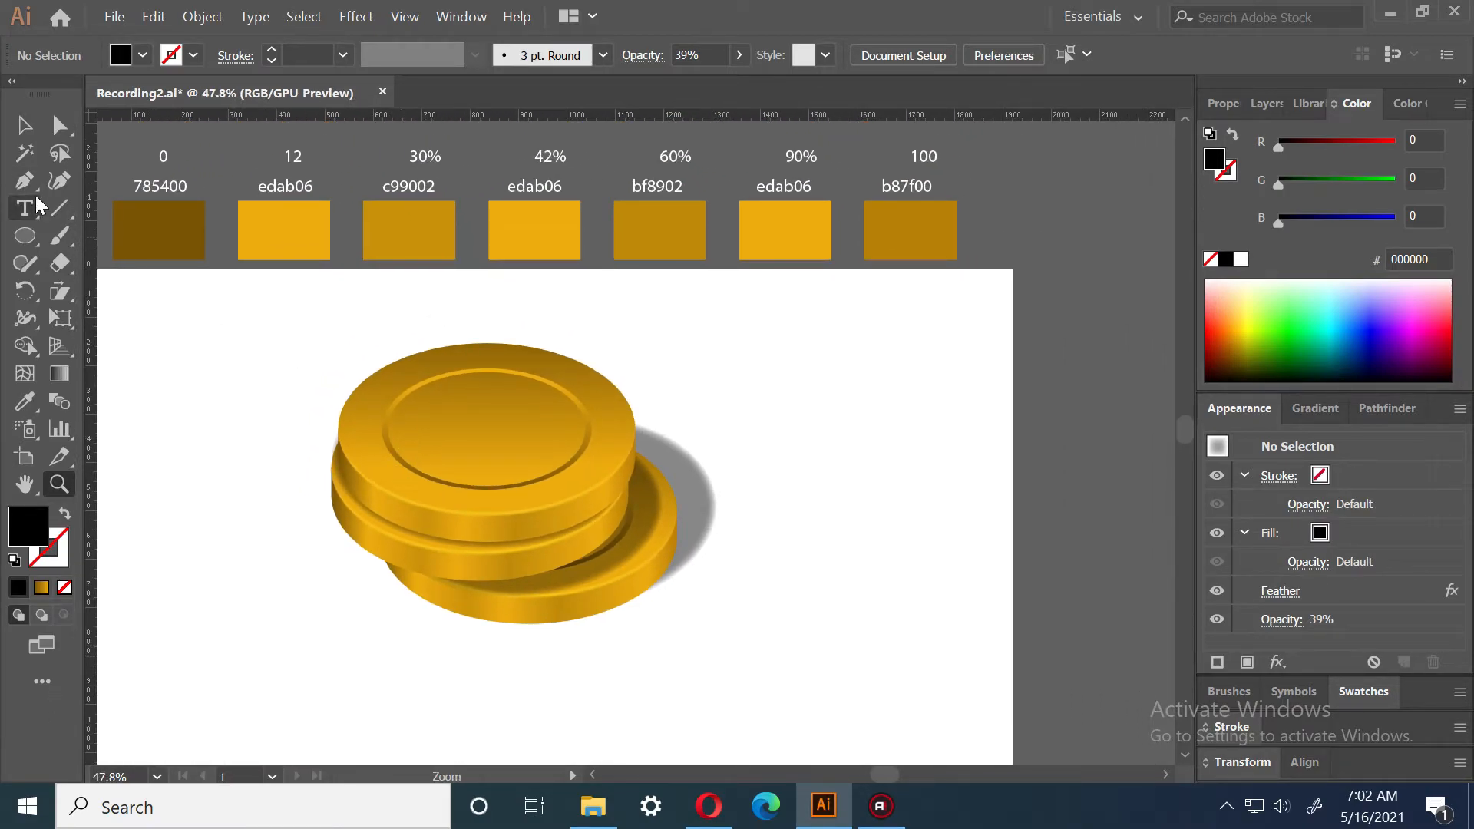
left_click(794, 393)
key("Escape")
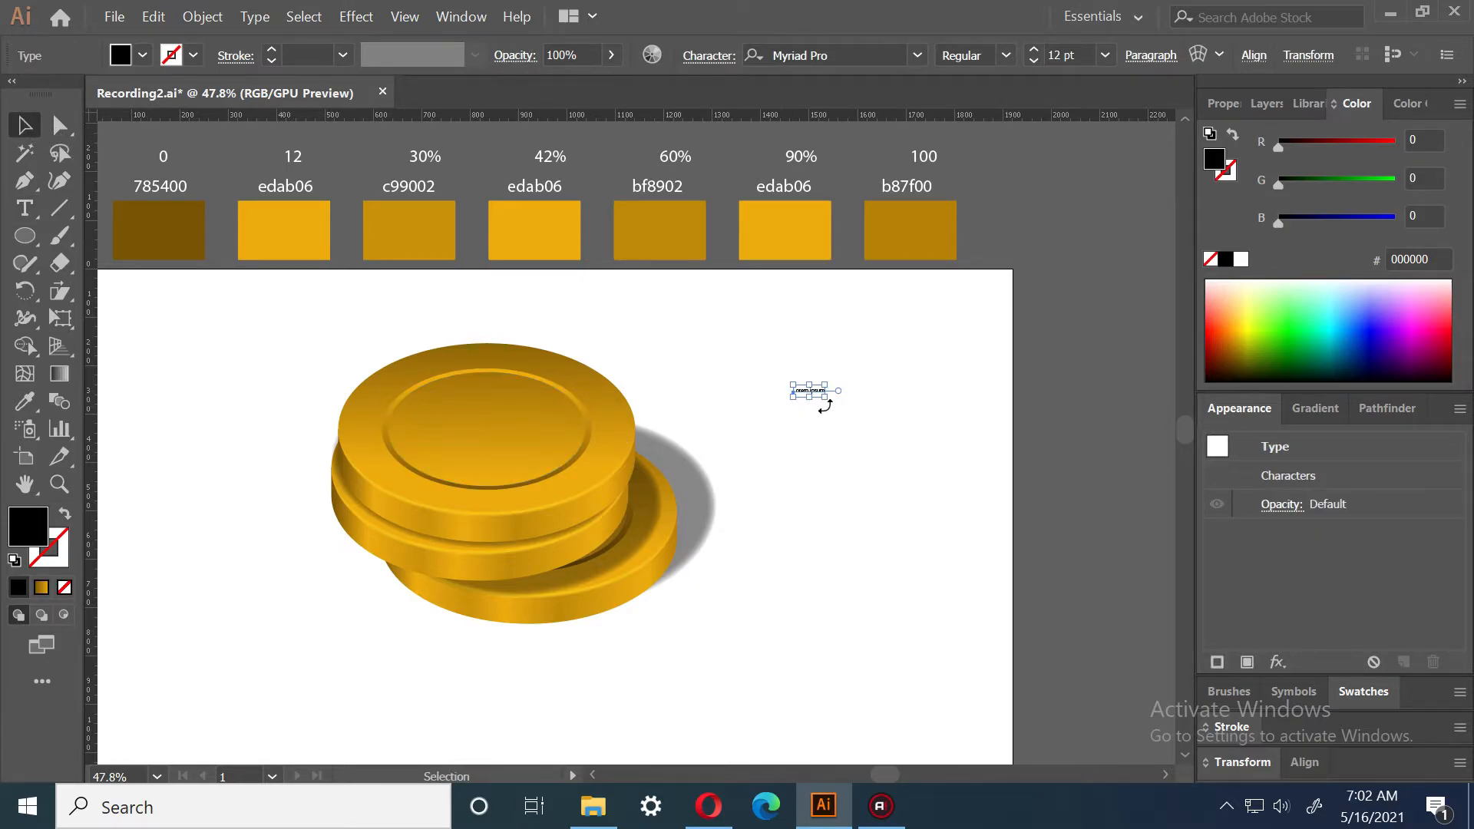
left_click_drag(824, 394, 952, 501)
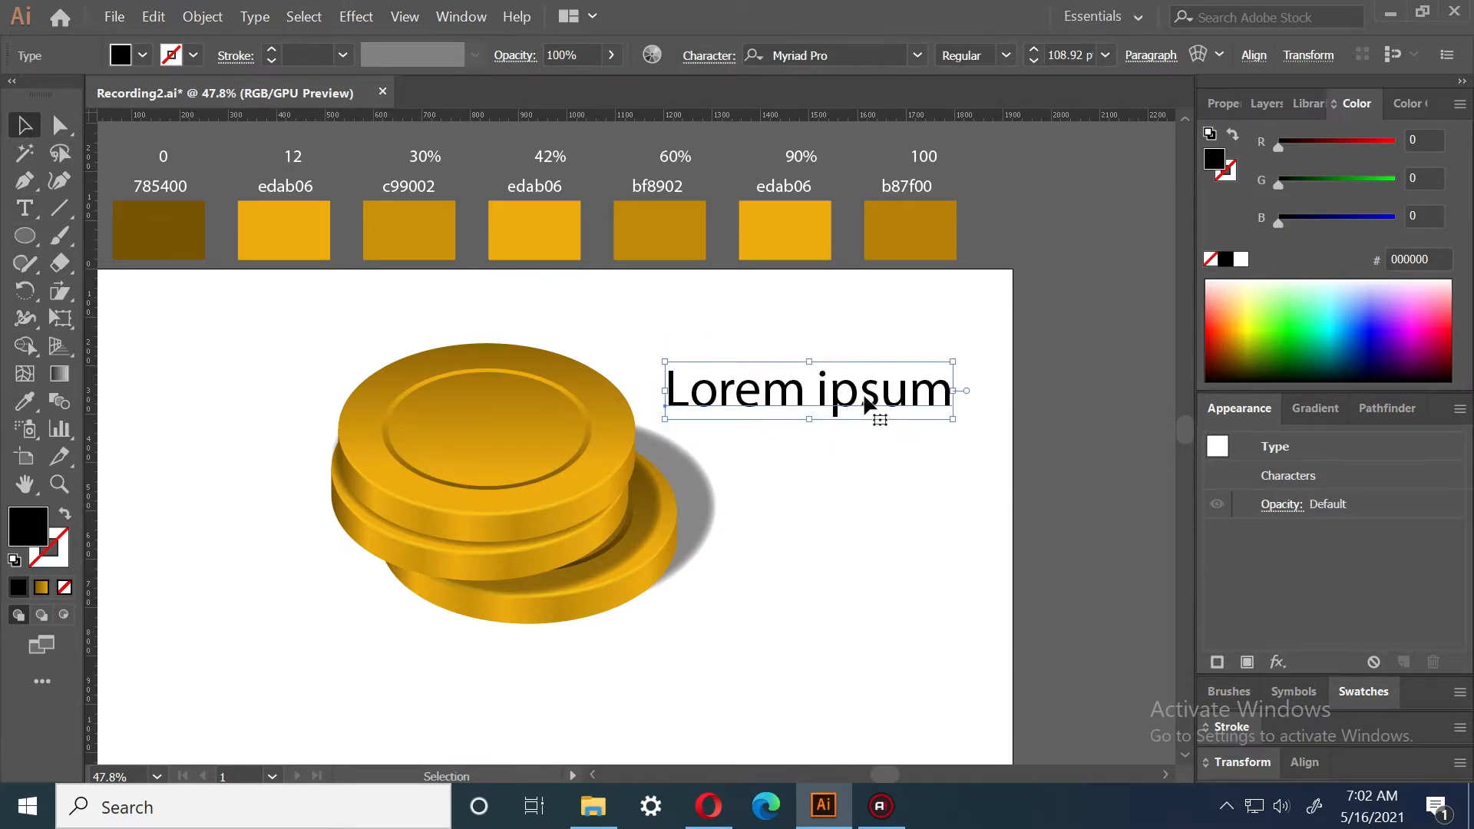
Replace the placeholder text with "$"
key("t")
left_click(857, 392)
left_click_drag(951, 390, 661, 392)
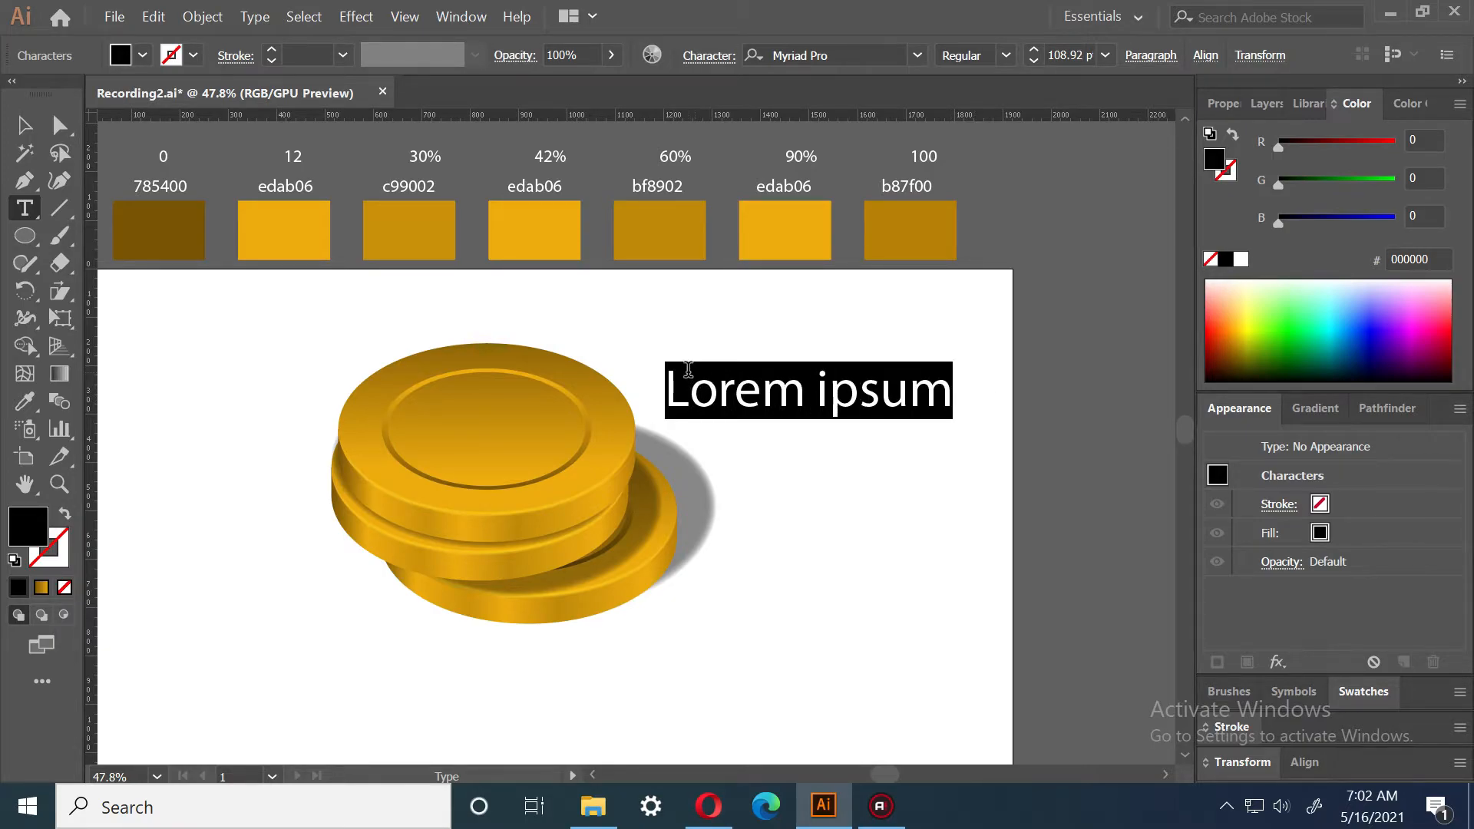
type("$")
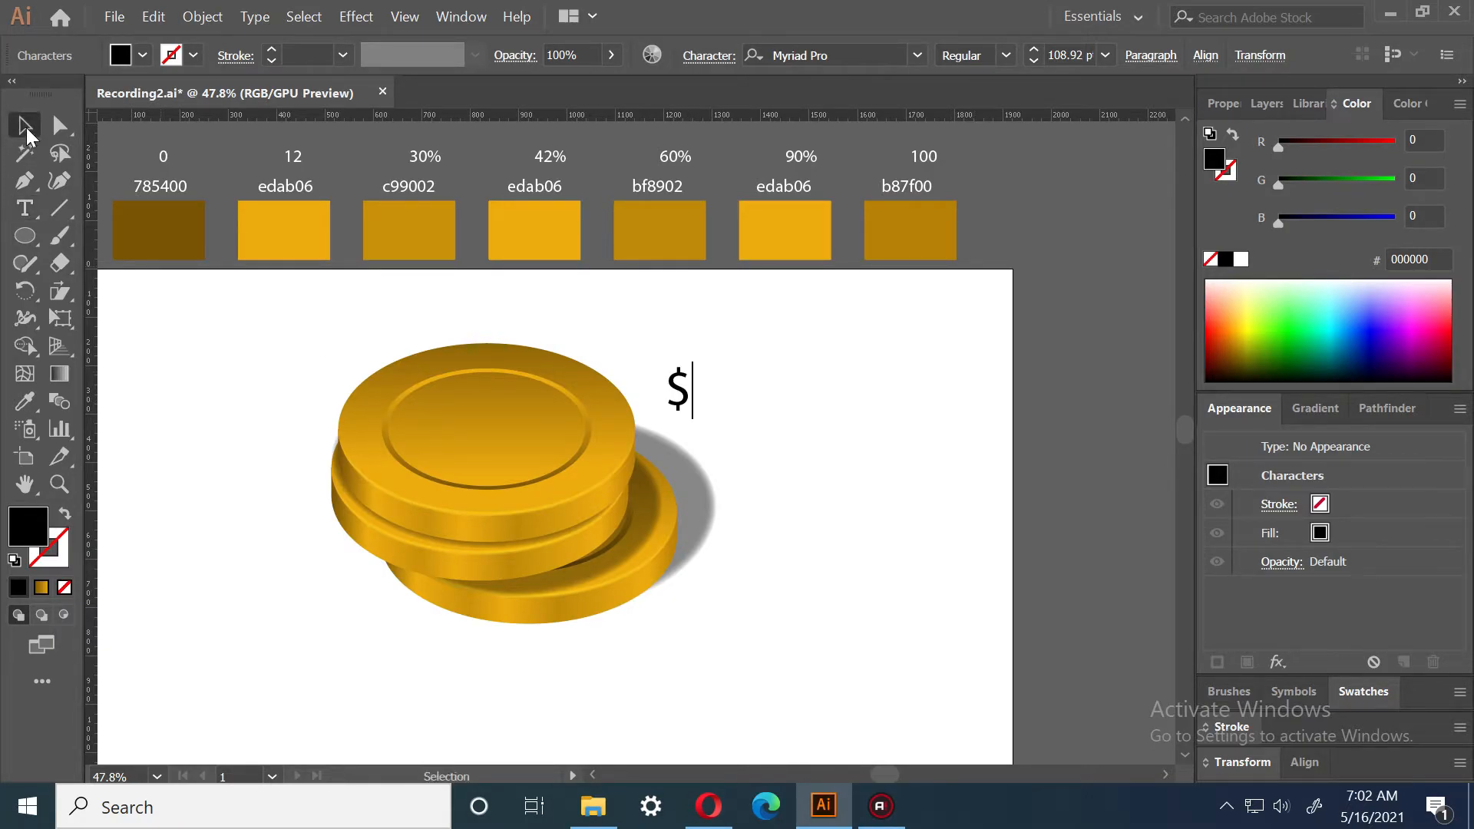
left_click(23, 125)
Change the font of the "$" text to Franklin Gothic Medium
double_click(686, 395)
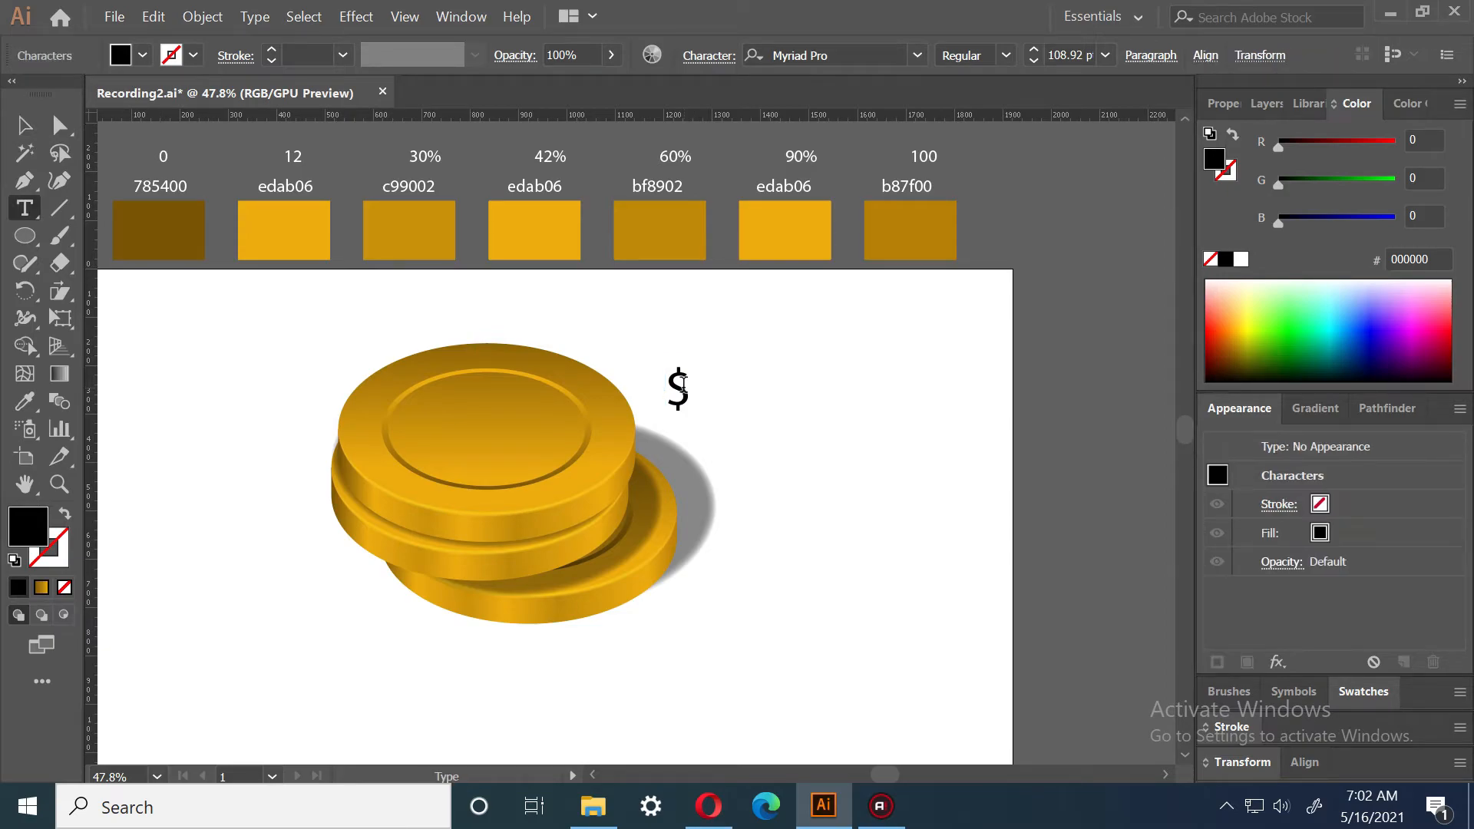
key("ctrl+a")
left_click(24, 125)
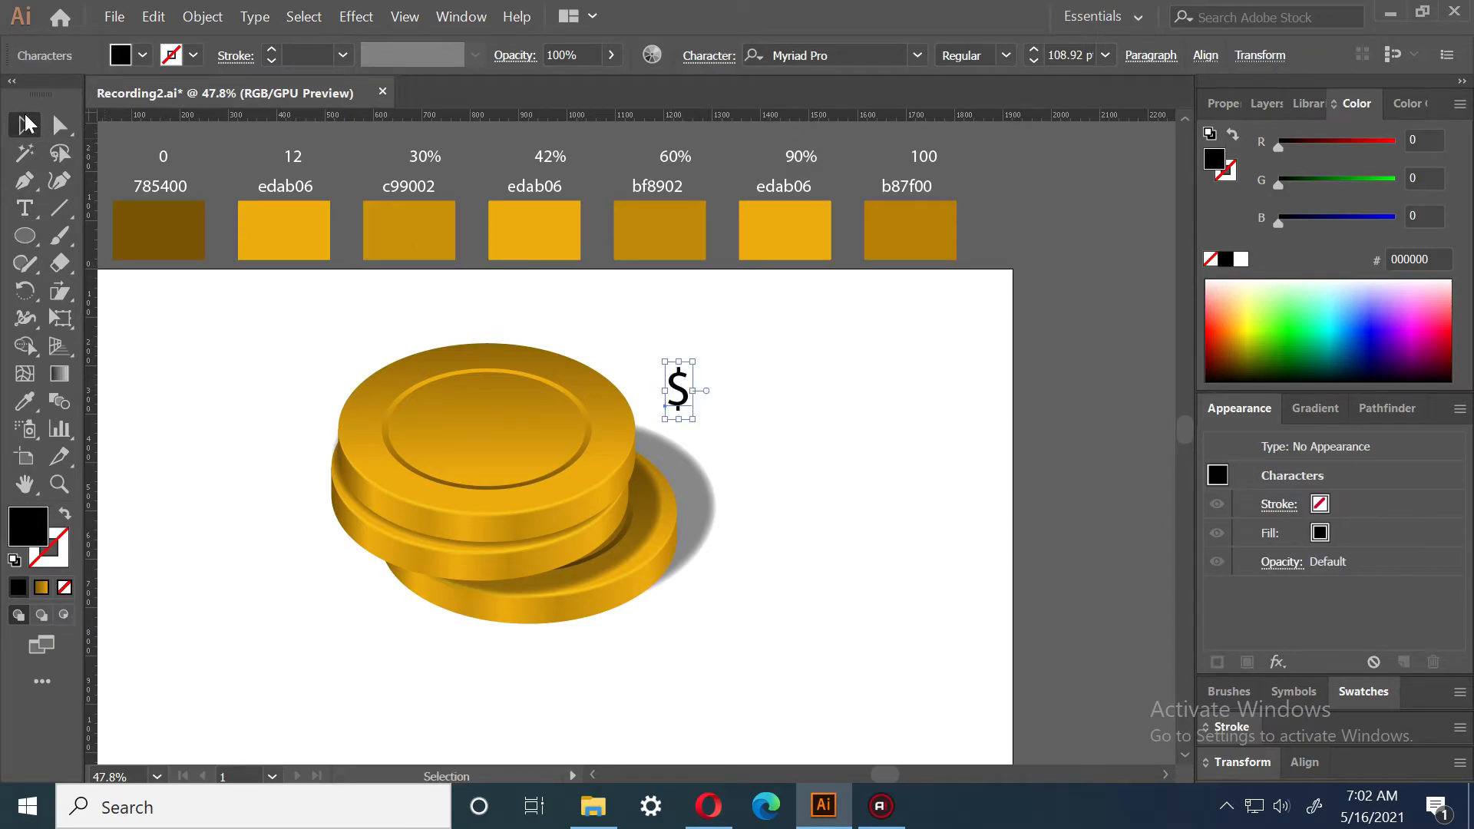
left_click_drag(849, 454, 706, 426)
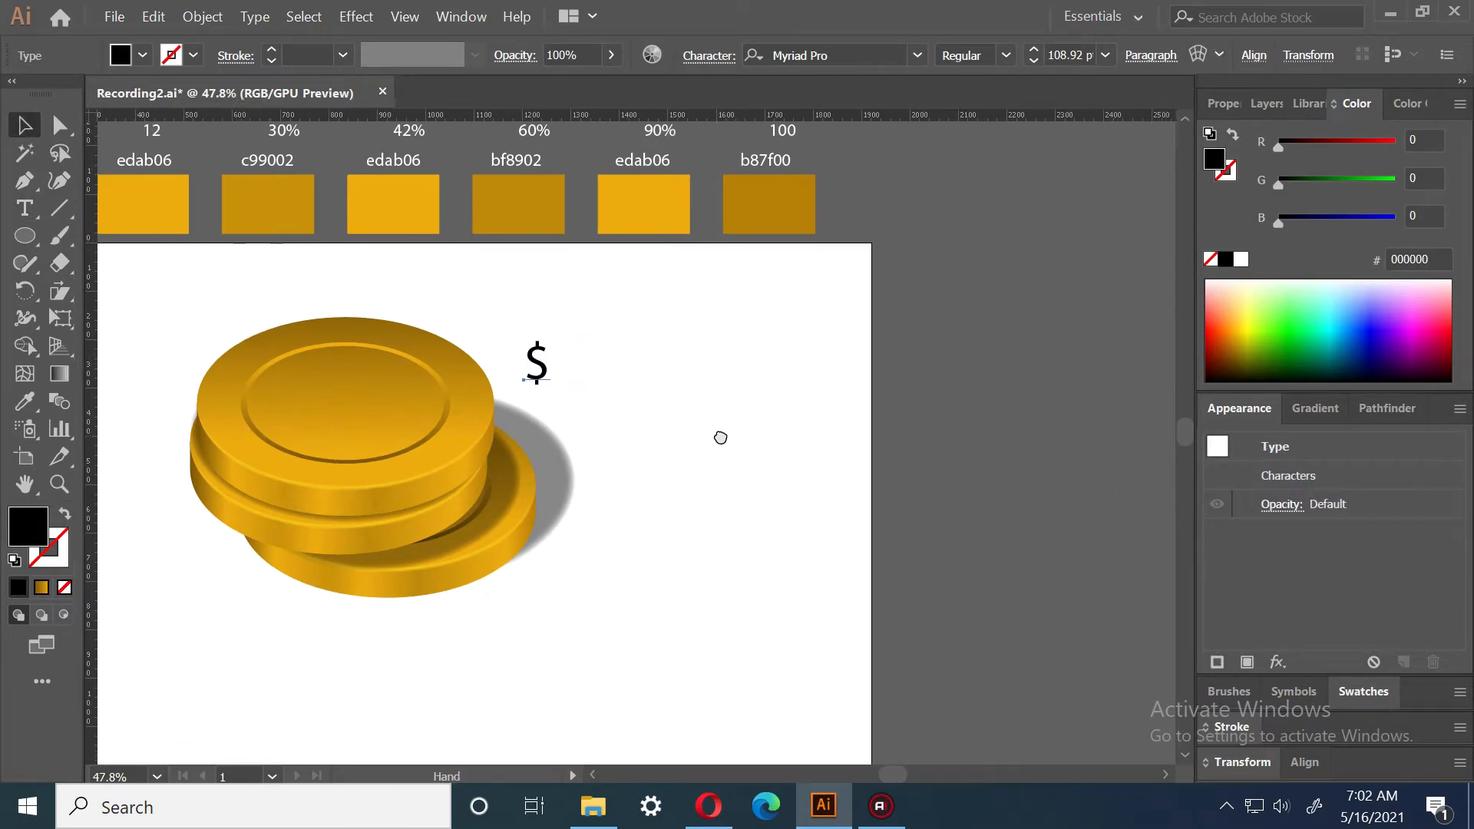
double_click(542, 369)
key("ctrl+a")
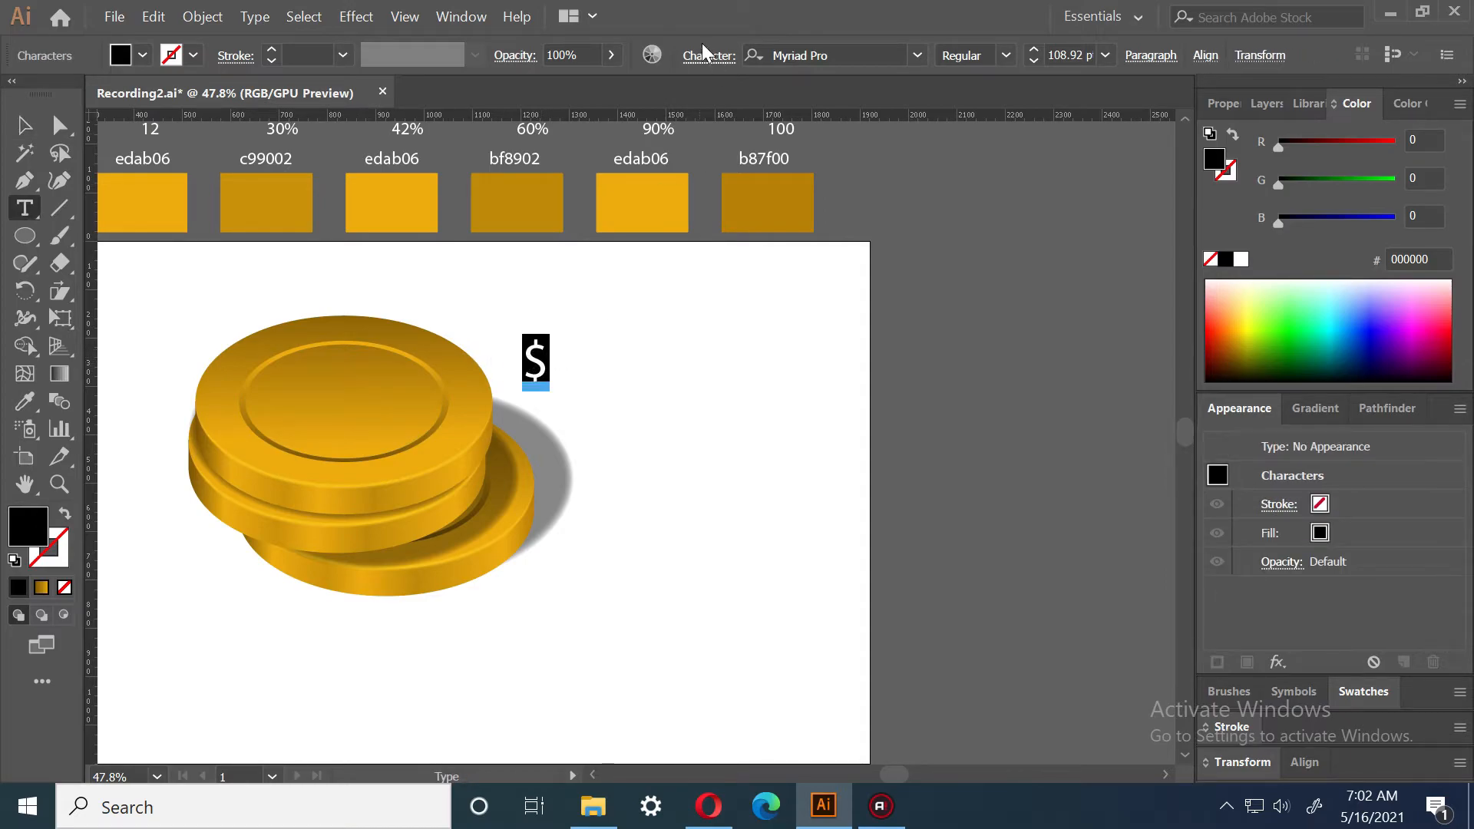
left_click(924, 58)
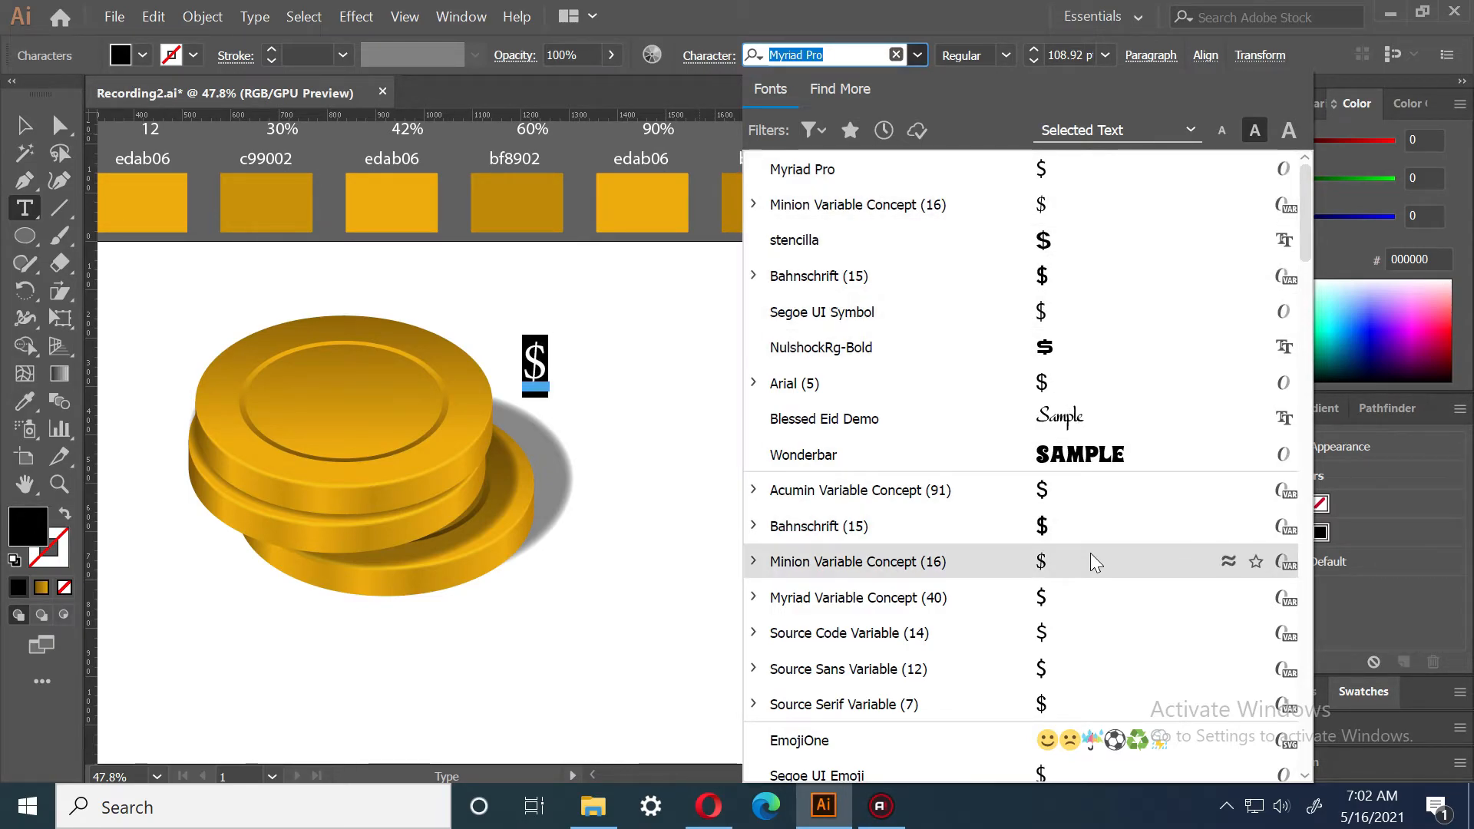
scroll(1090, 570, "down", 4)
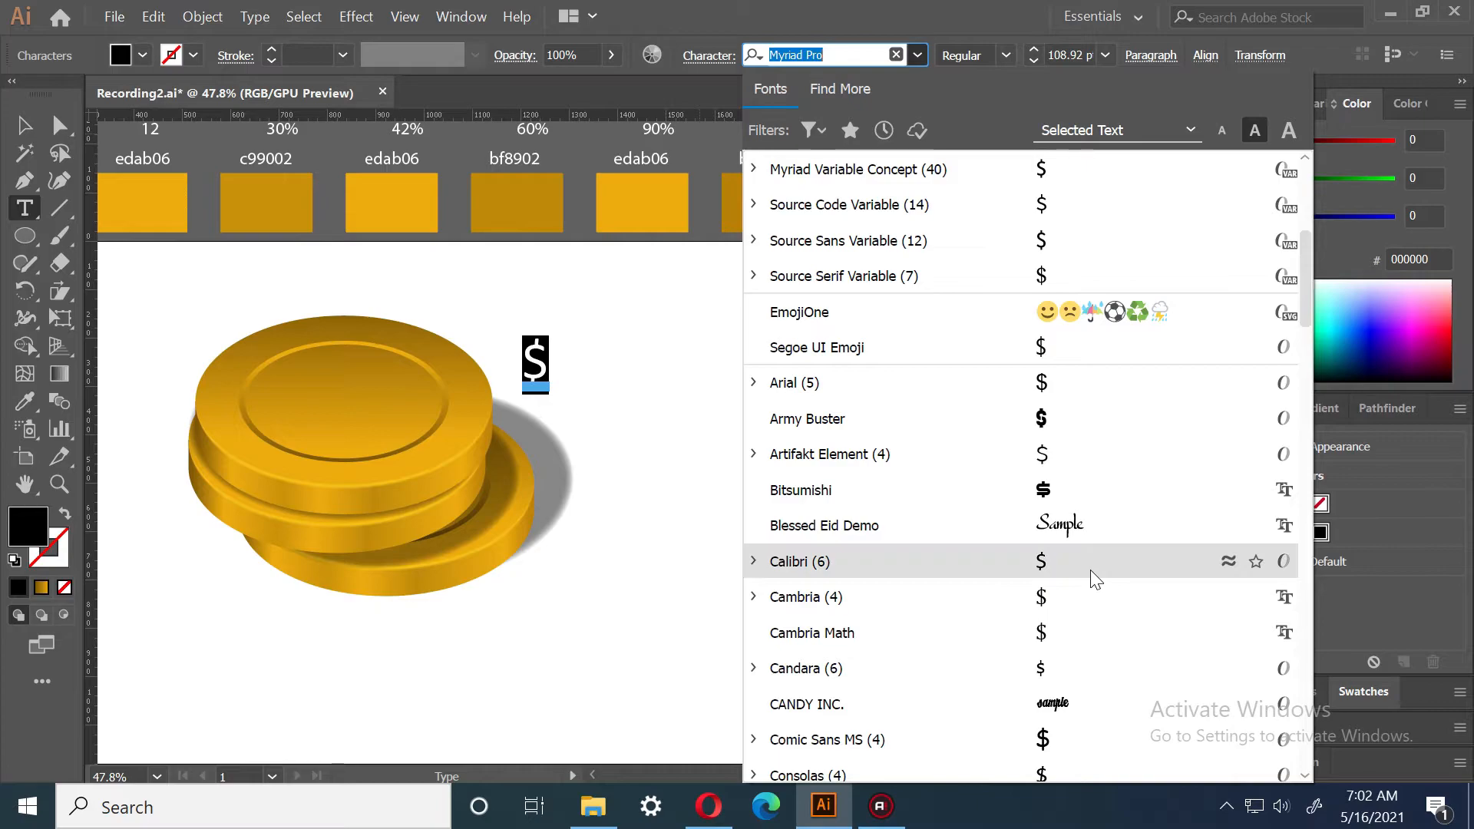
scroll(1090, 570, "down", 1)
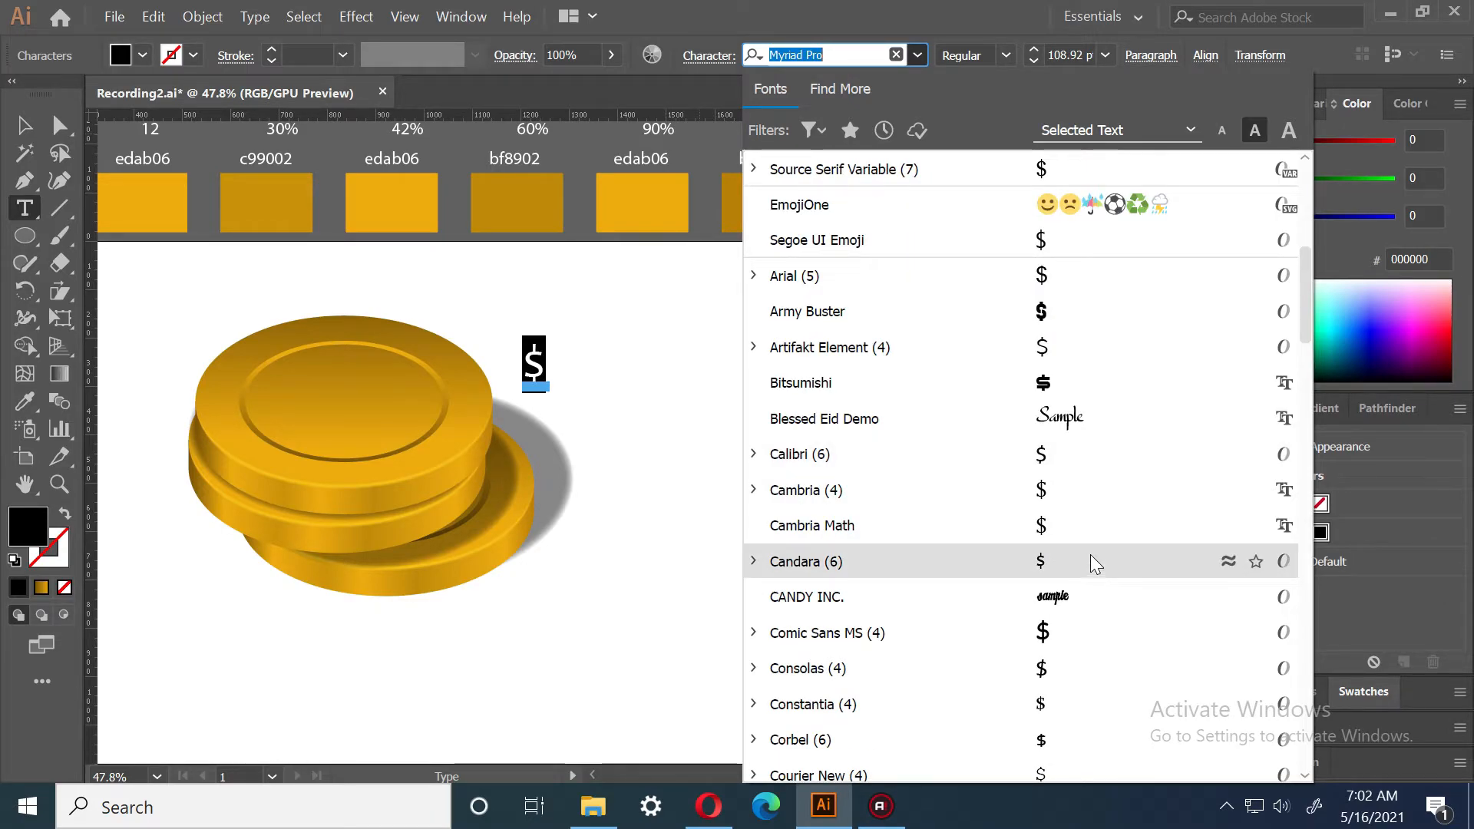
scroll(1099, 603, "down", 2)
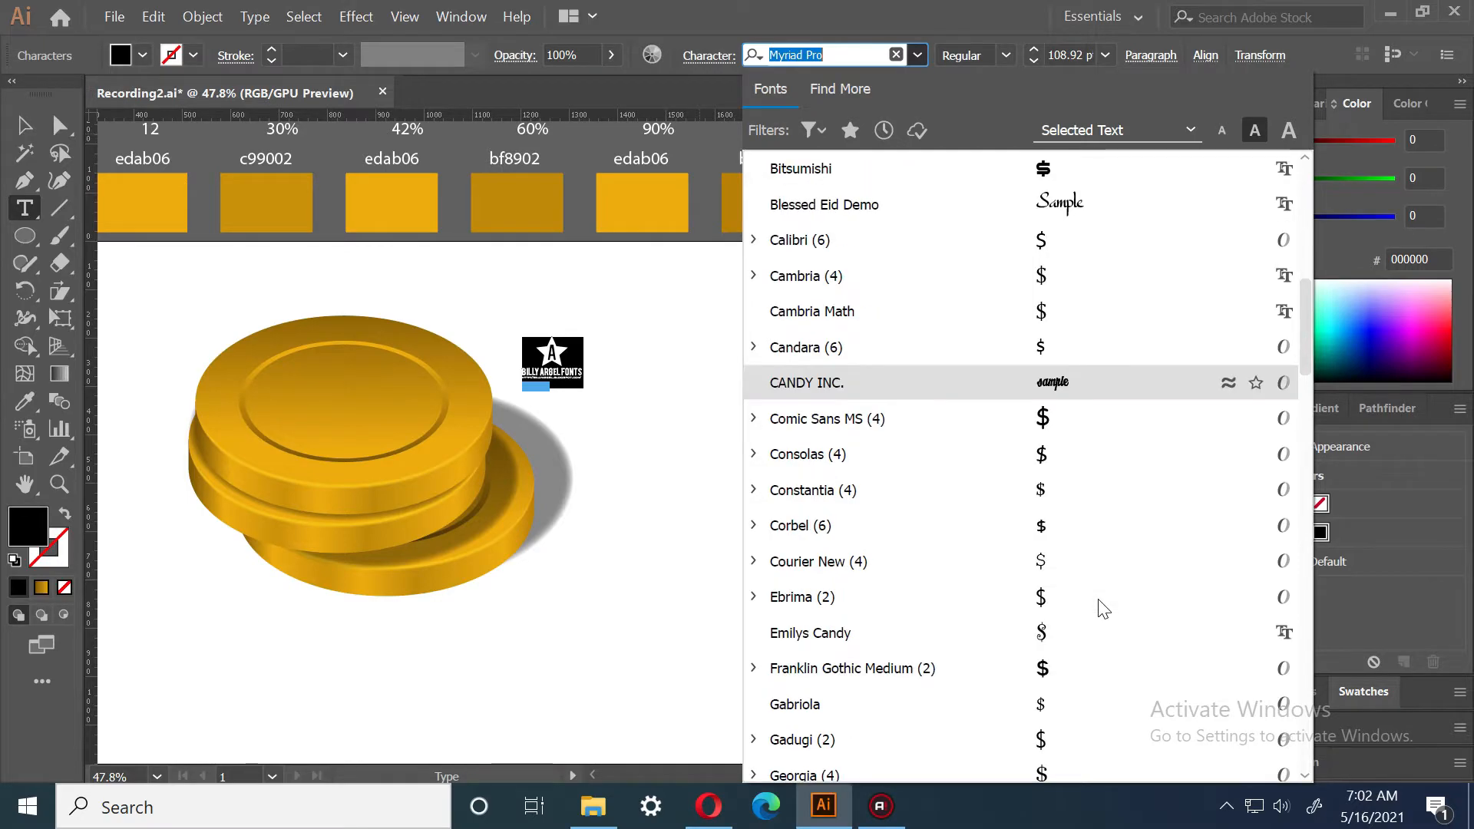
scroll(1098, 600, "down", 1)
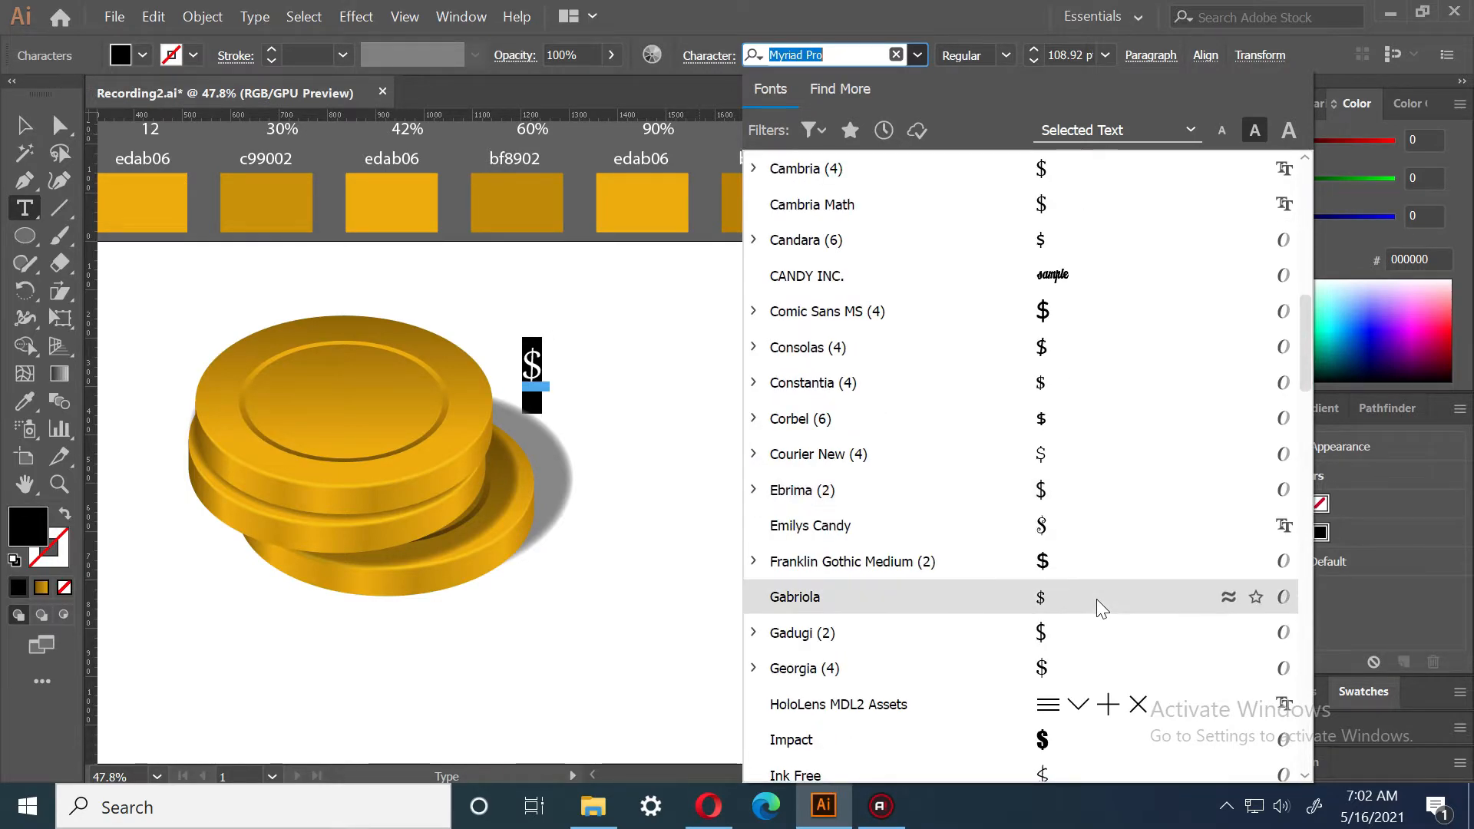
left_click(1062, 560)
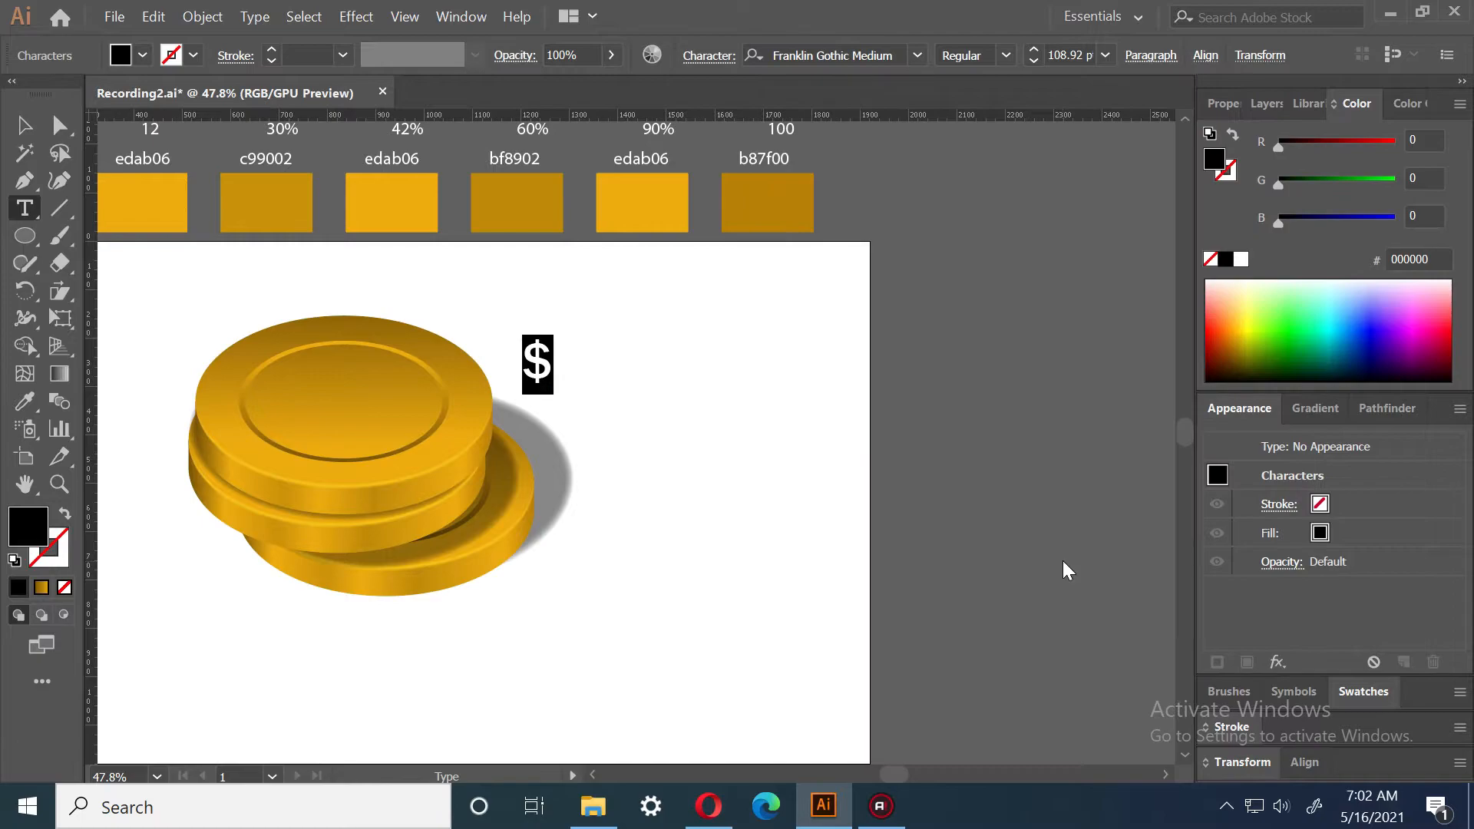
key("Escape")
left_click(737, 409)
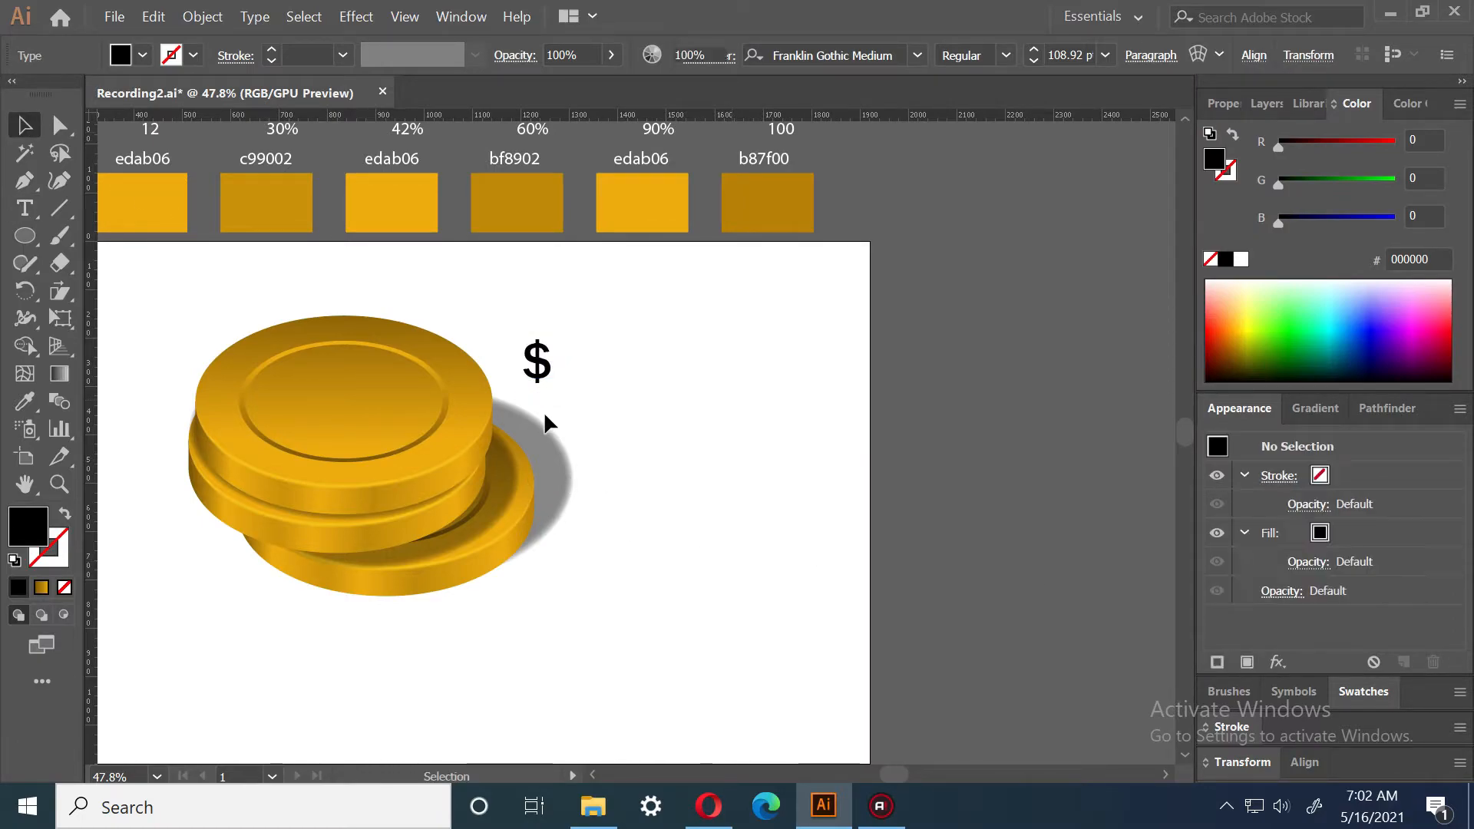
Move the dollar sign away from the coins, enlarge it to about 394.63 pt, and fill it with colour a88c4e
left_click_drag(543, 372, 793, 553)
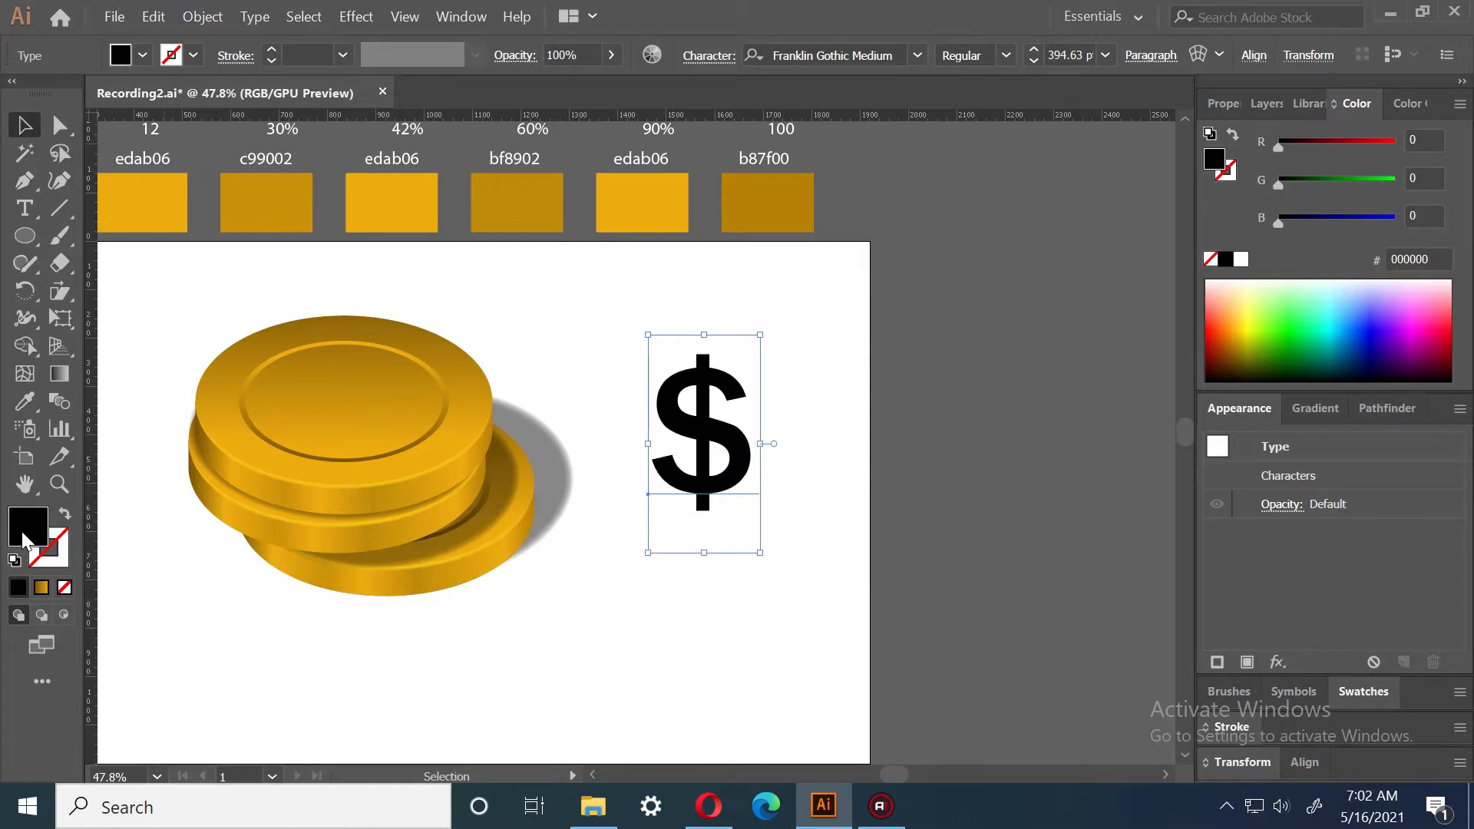
double_click(23, 537)
left_click(911, 373)
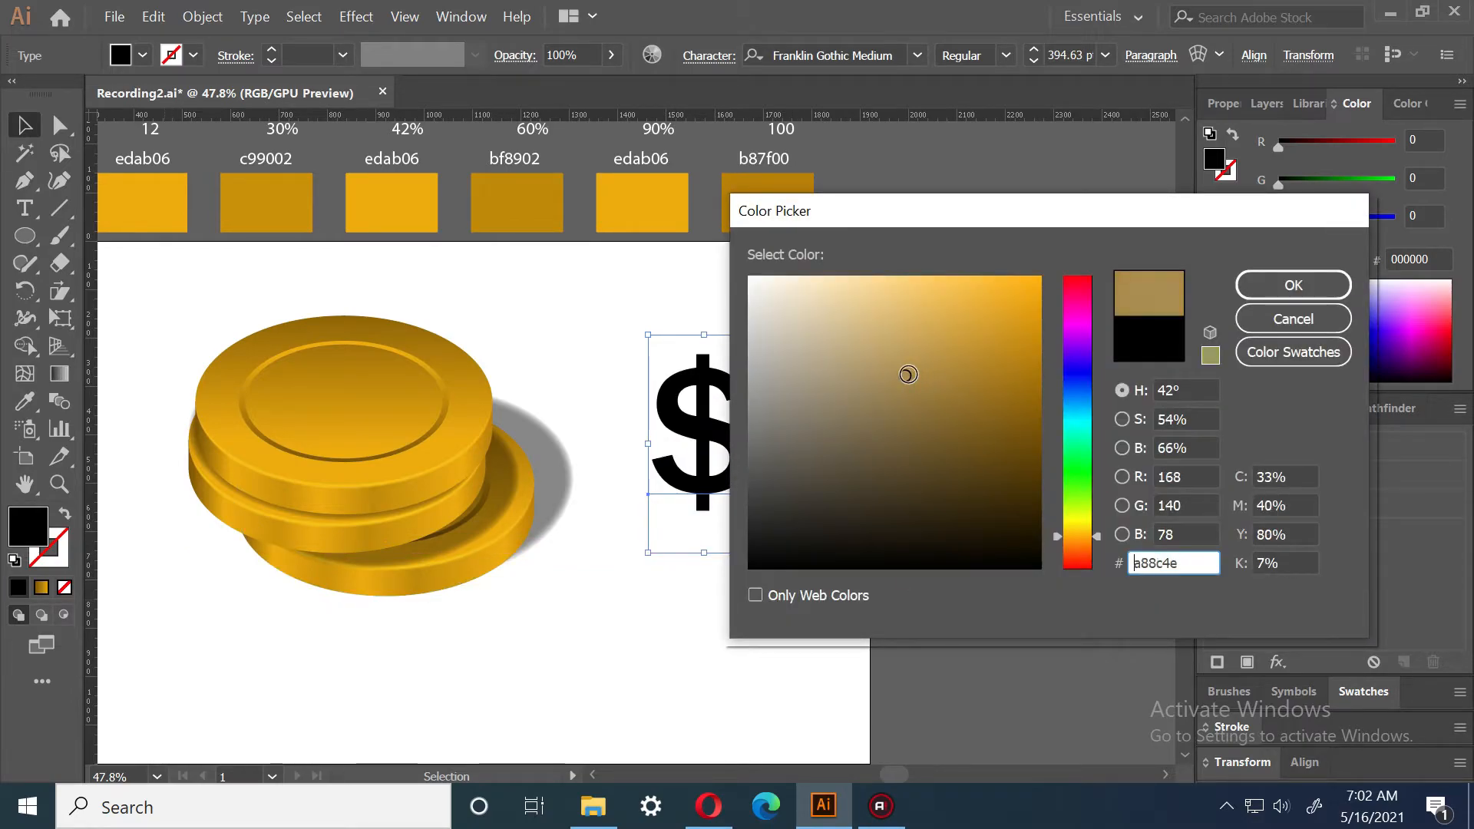
left_click(1293, 286)
Enlarge the tan dollar sign about its centre to about 510.07 pt
left_click(734, 615)
left_click(730, 445)
left_click_drag(758, 553, 776, 585)
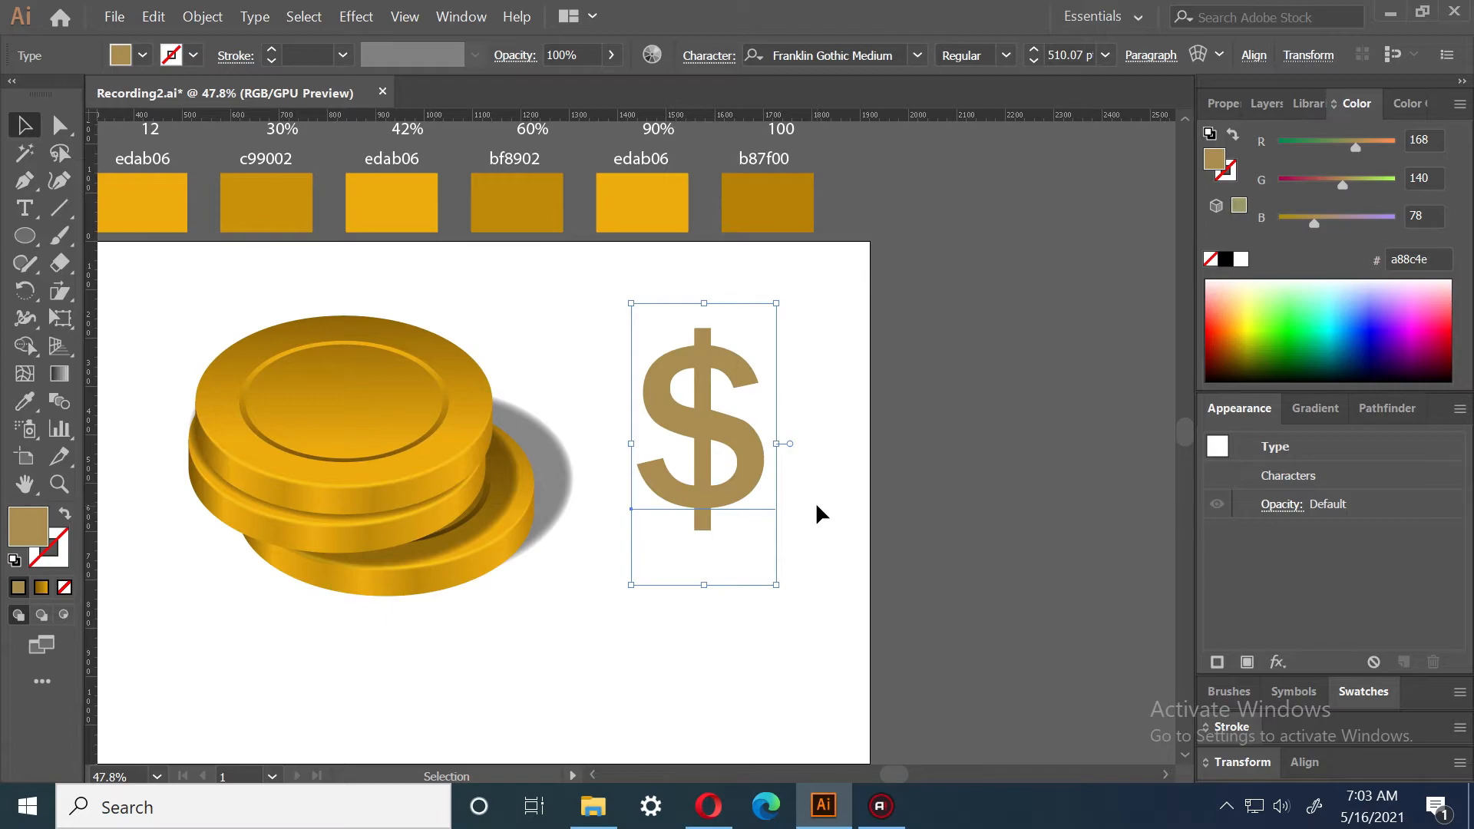
Start a previewed 3D Extrude & Bevel effect on the dollar sign with a custom rotation of about 61°, -2° and 0°
left_click(357, 17)
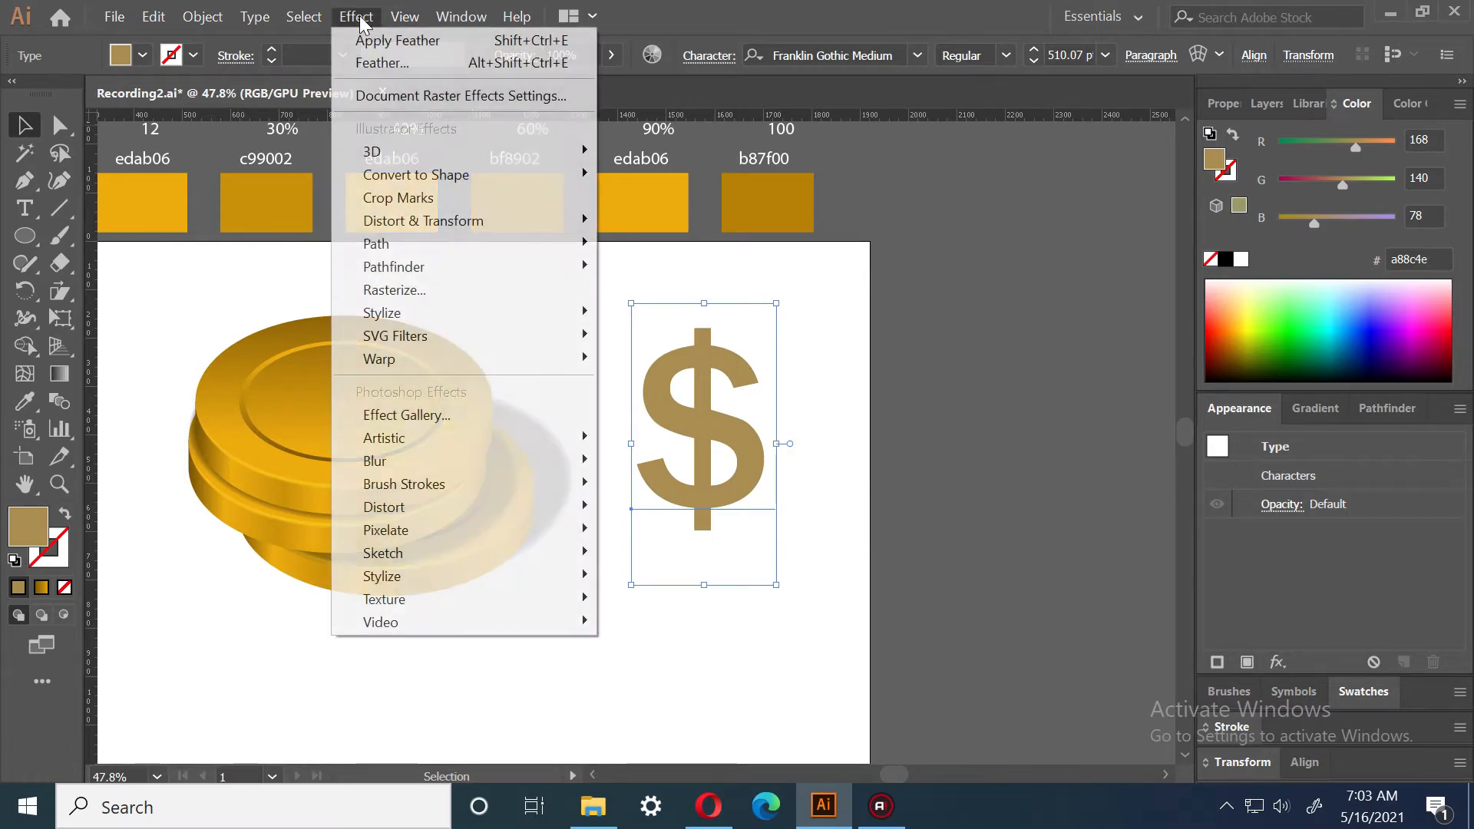
mouse_move(537, 151)
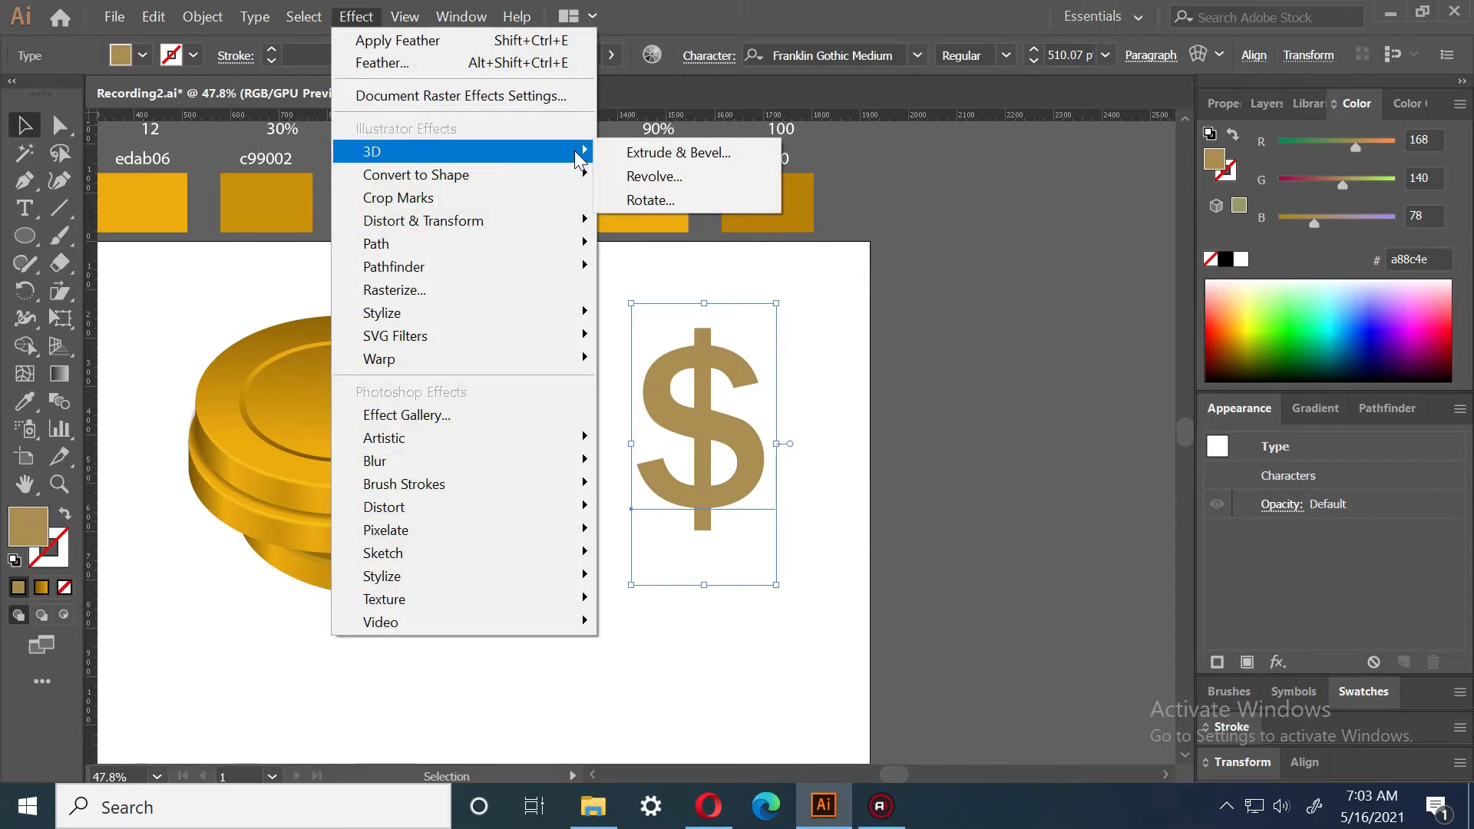
left_click(675, 150)
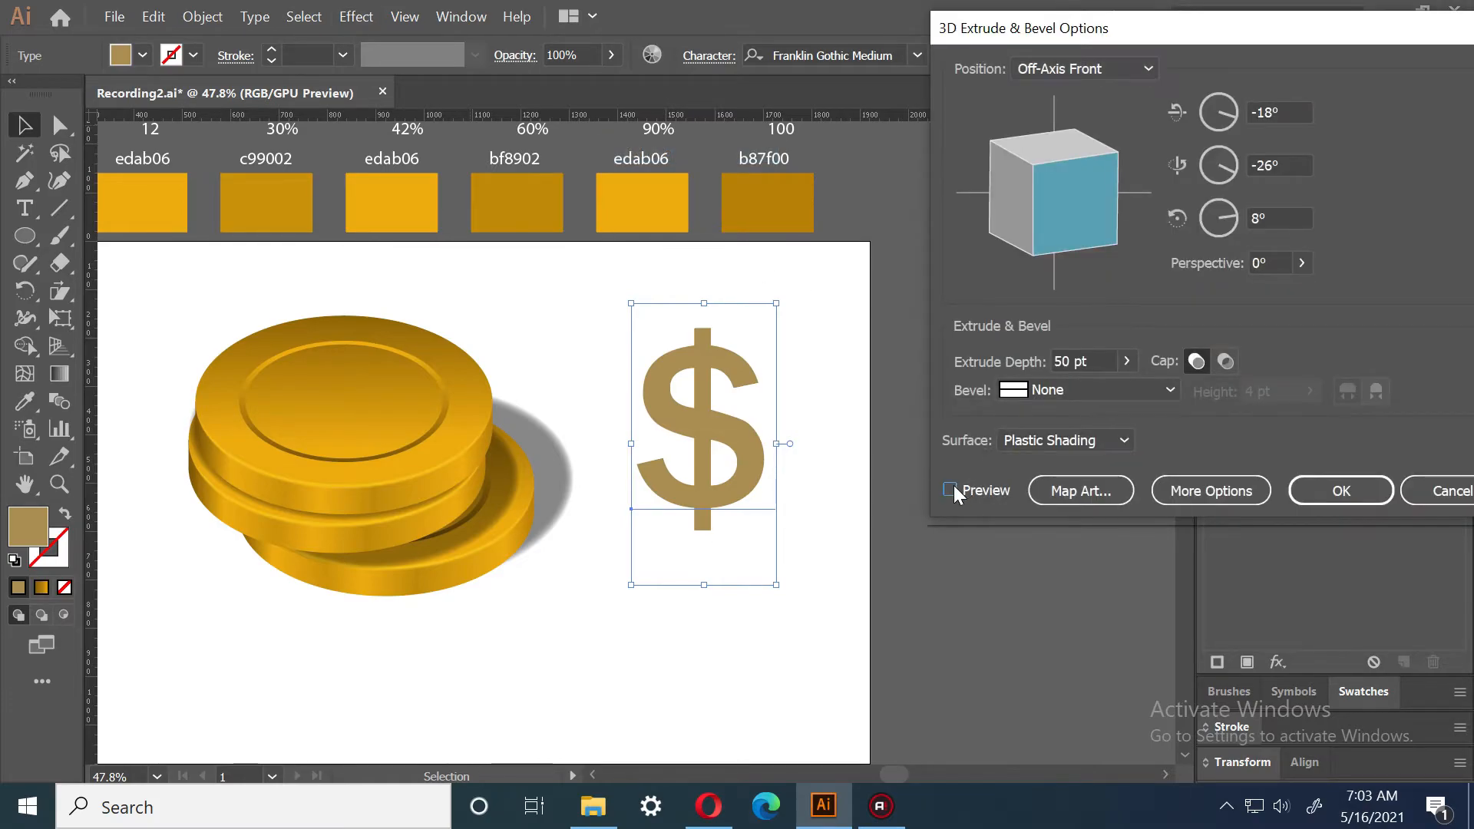
left_click(951, 489)
left_click_drag(1080, 236, 1052, 150)
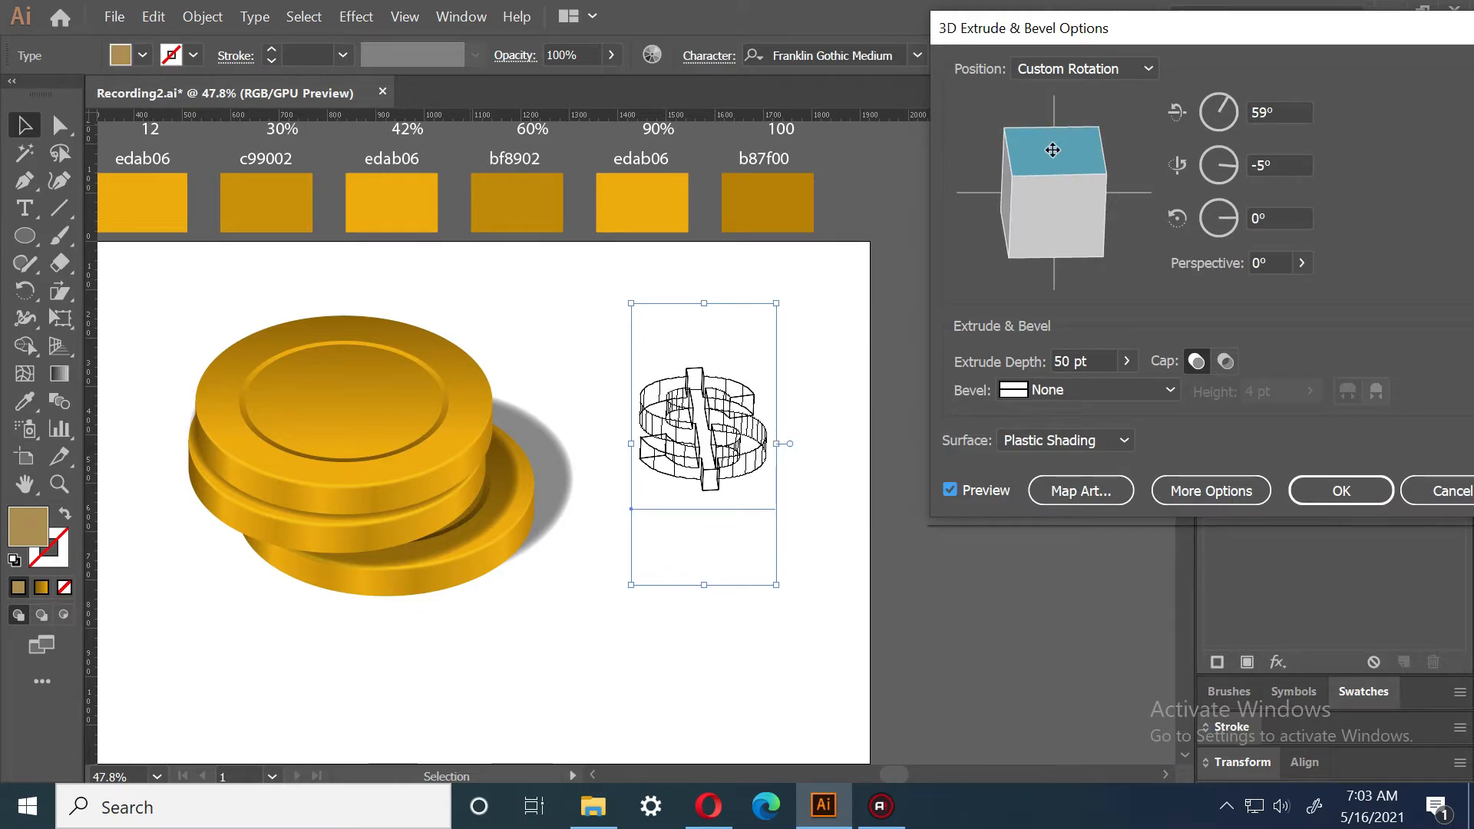
left_click_drag(1055, 224, 1060, 228)
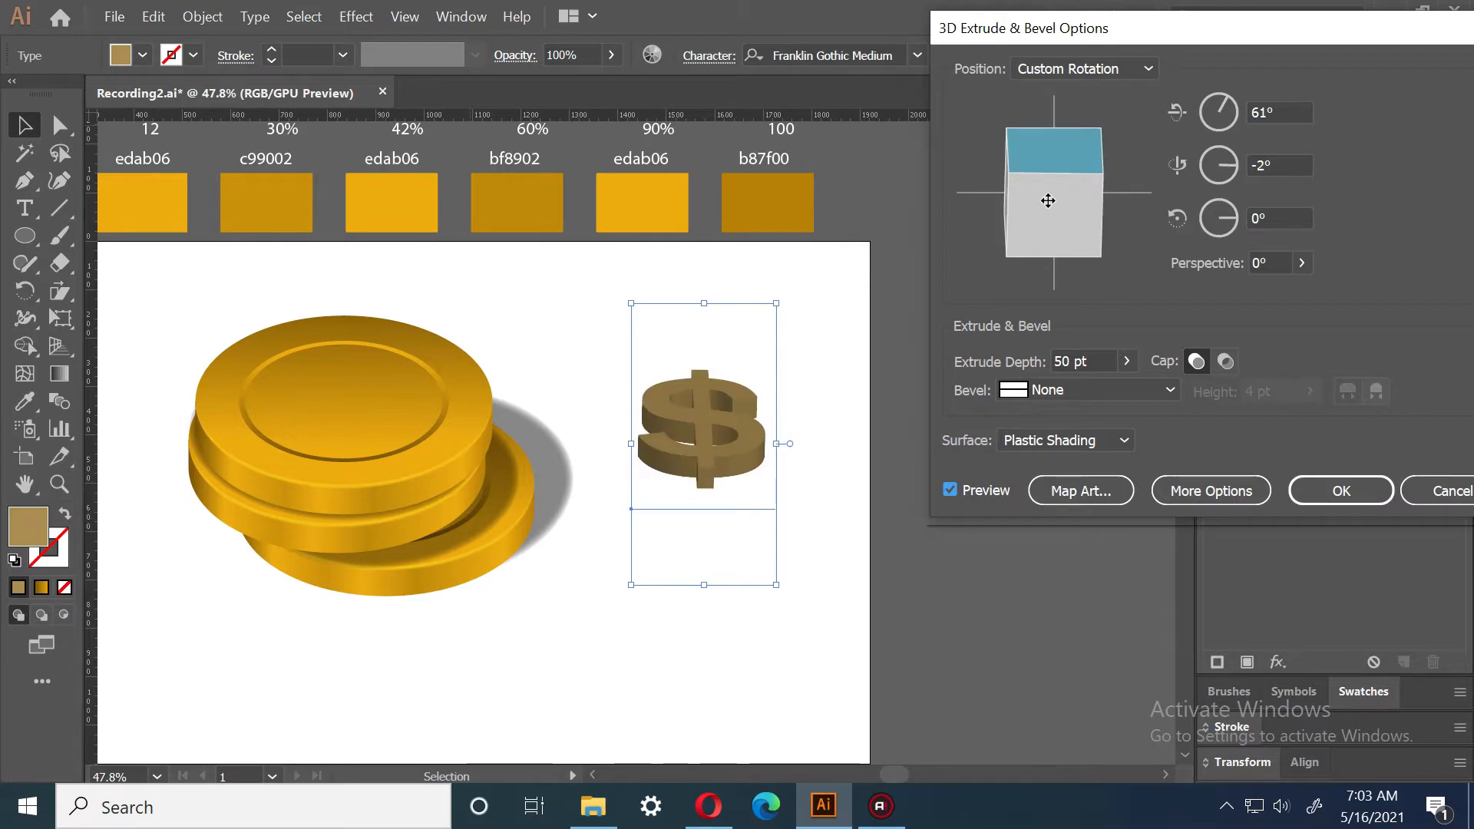
left_click_drag(1058, 141, 1057, 140)
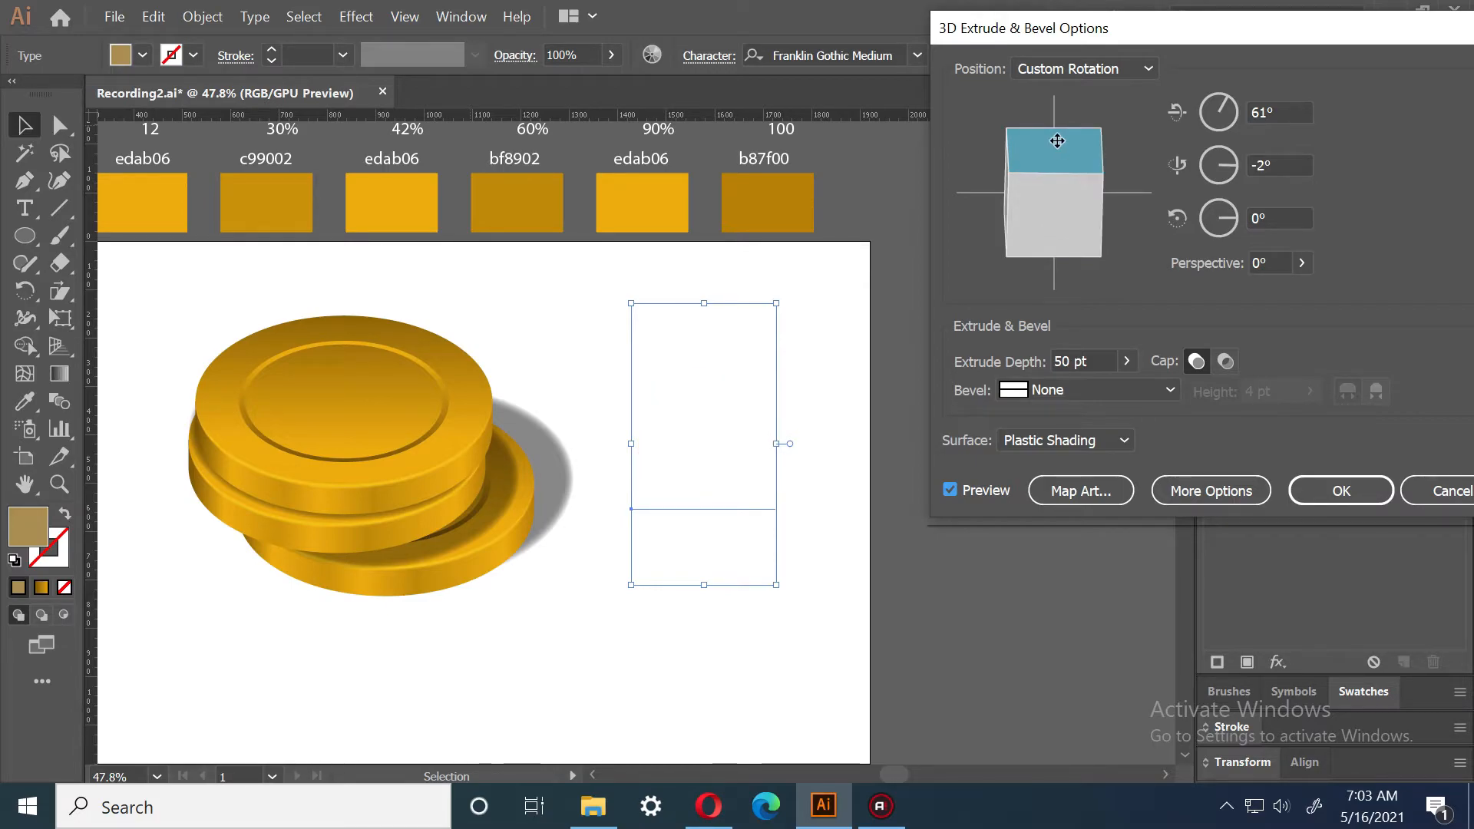
Reduce the dollar sign's extrude depth, trying 32, 27 and 22 pt and settling on 20 pt
left_click(1092, 359)
type("32")
key("Return")
type("27")
key("Return")
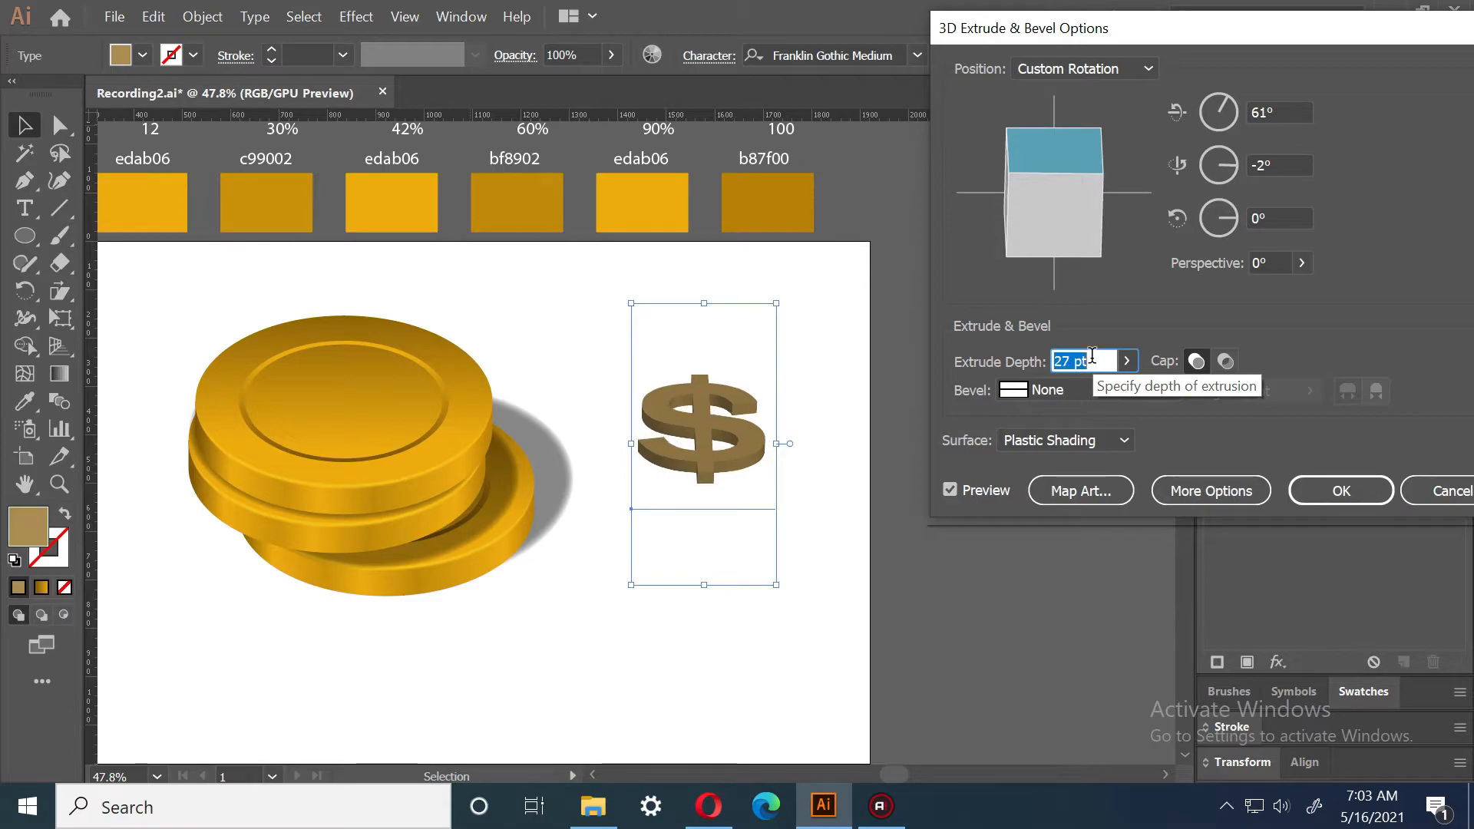
type("22")
key("Return")
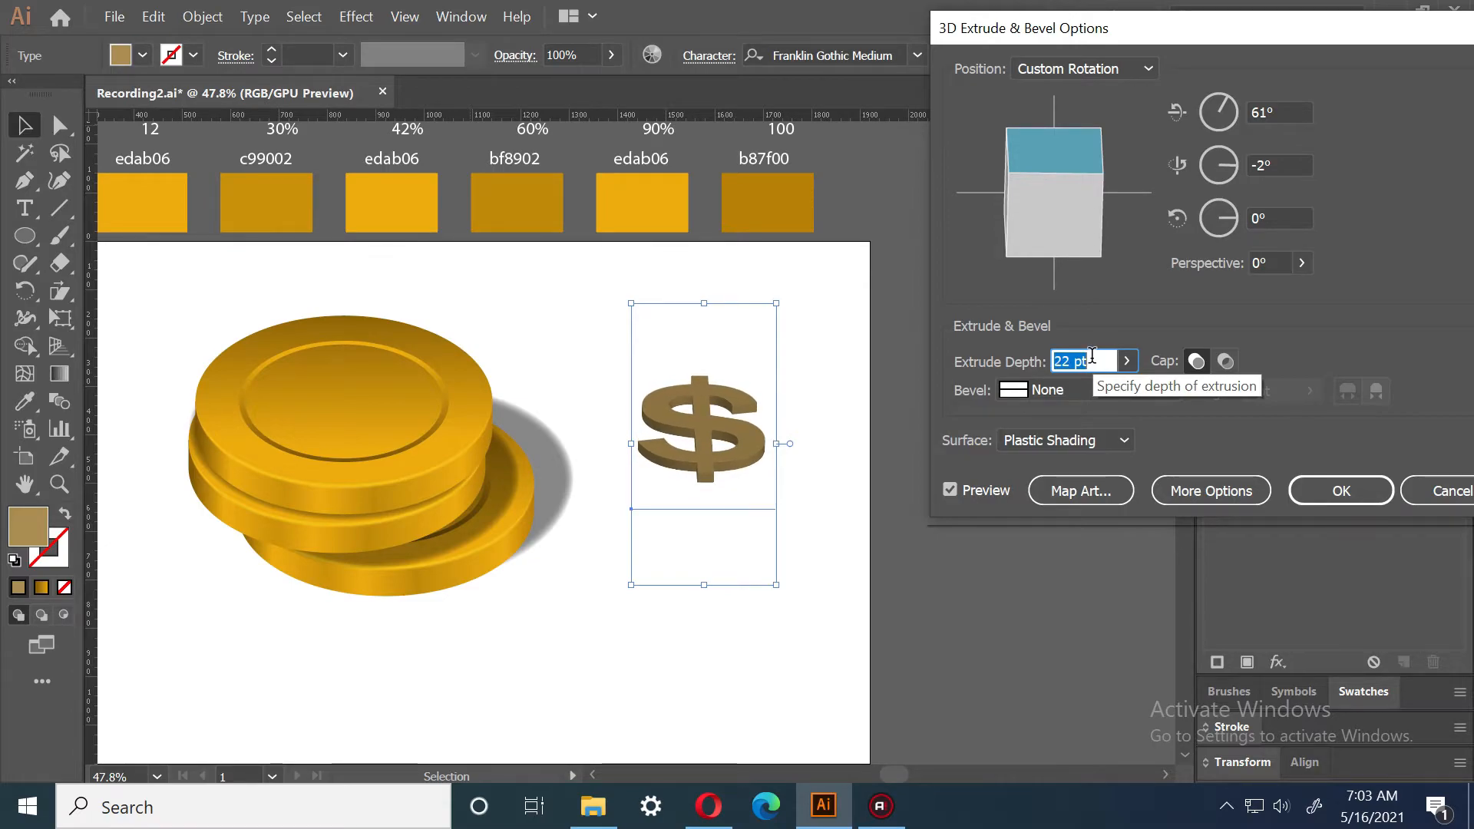
type("20")
key("Return")
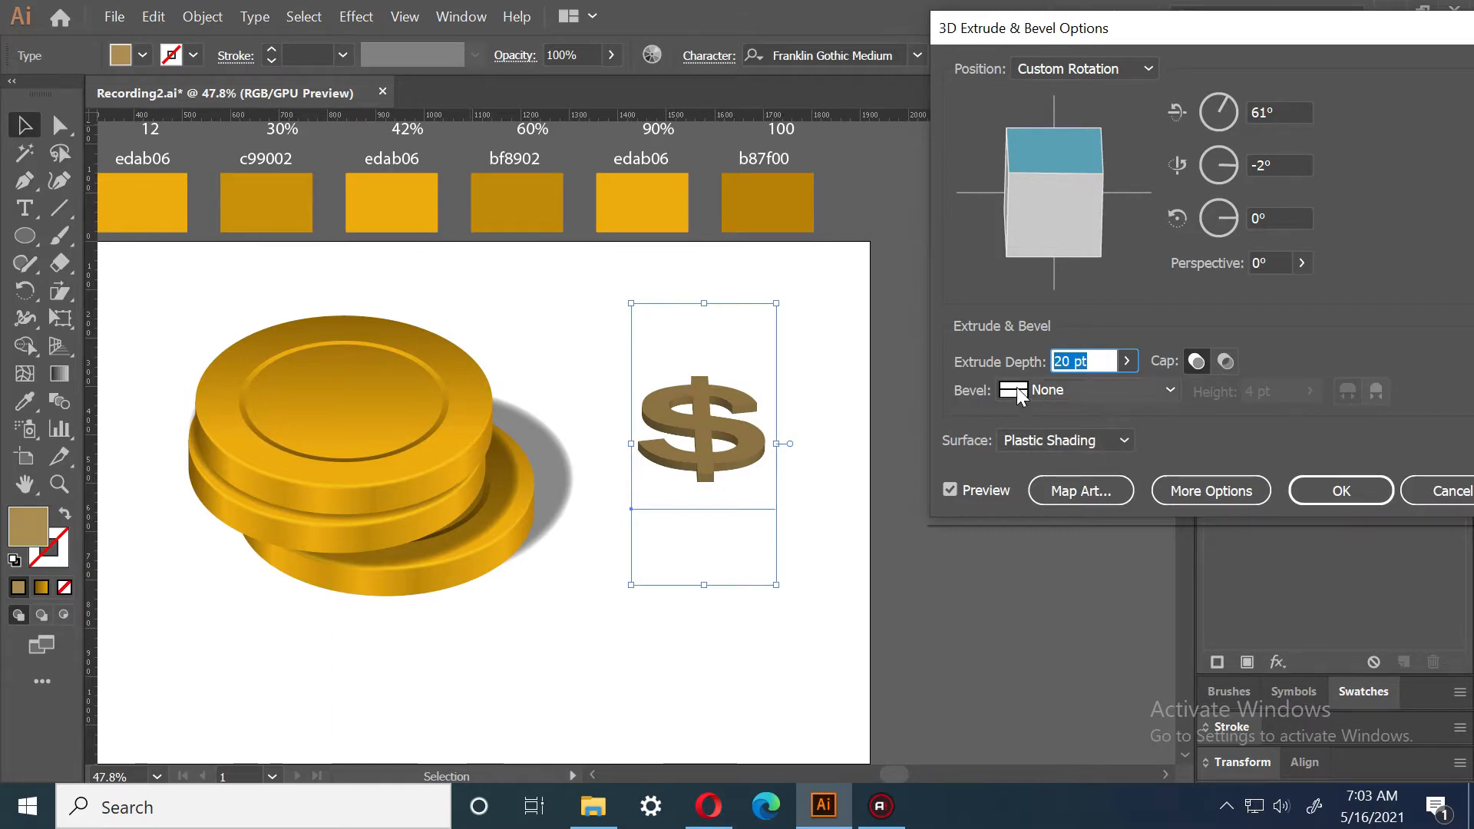
Set the extrusion's surface to No Shading and apply the 3D effect
left_click(1038, 440)
left_click(1048, 490)
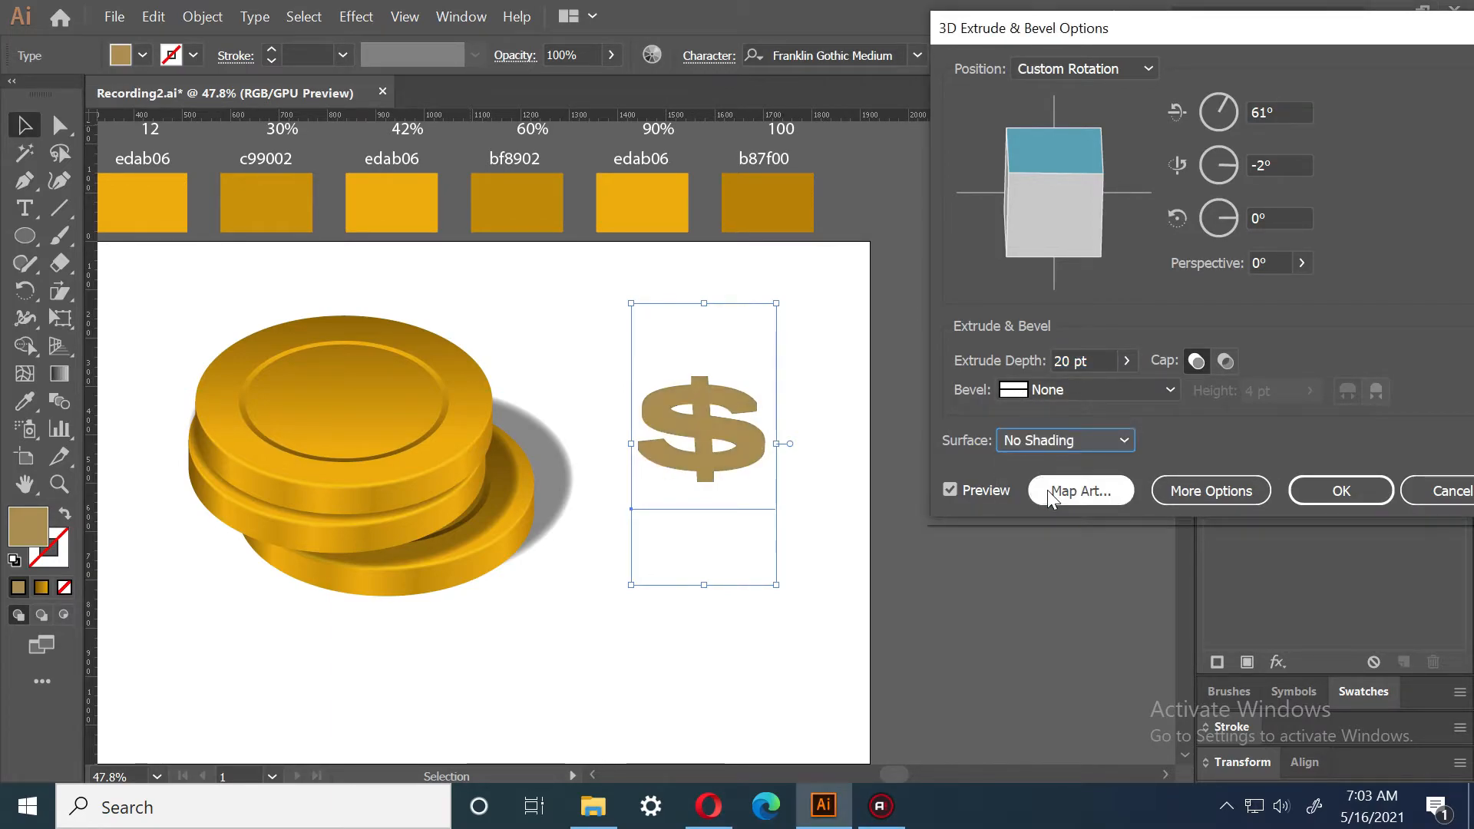
left_click(1340, 492)
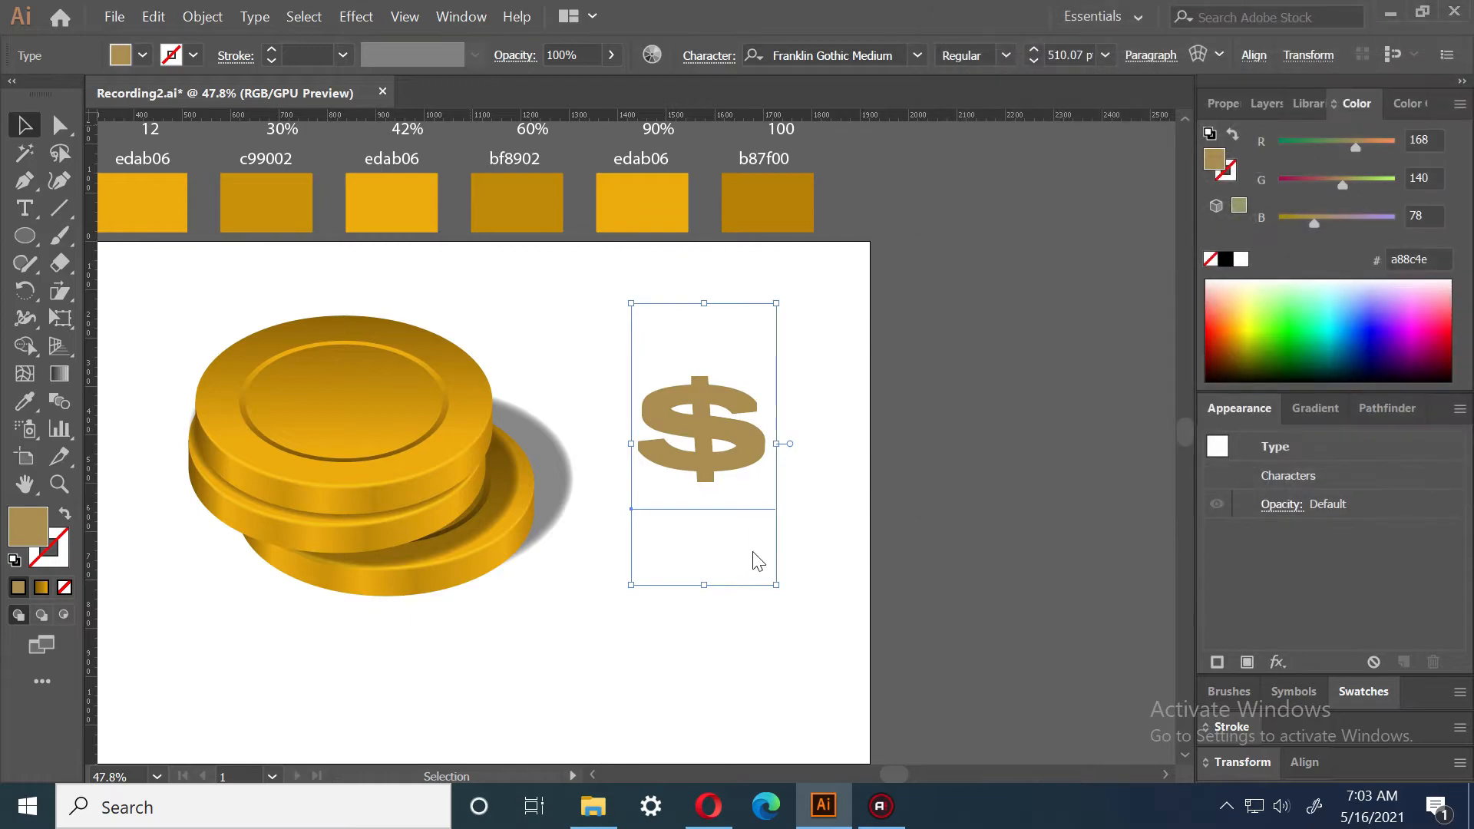
Place the extruded dollar sign on the top coin's face and enlarge it to about 550.43 pt
left_click_drag(742, 427, 397, 415)
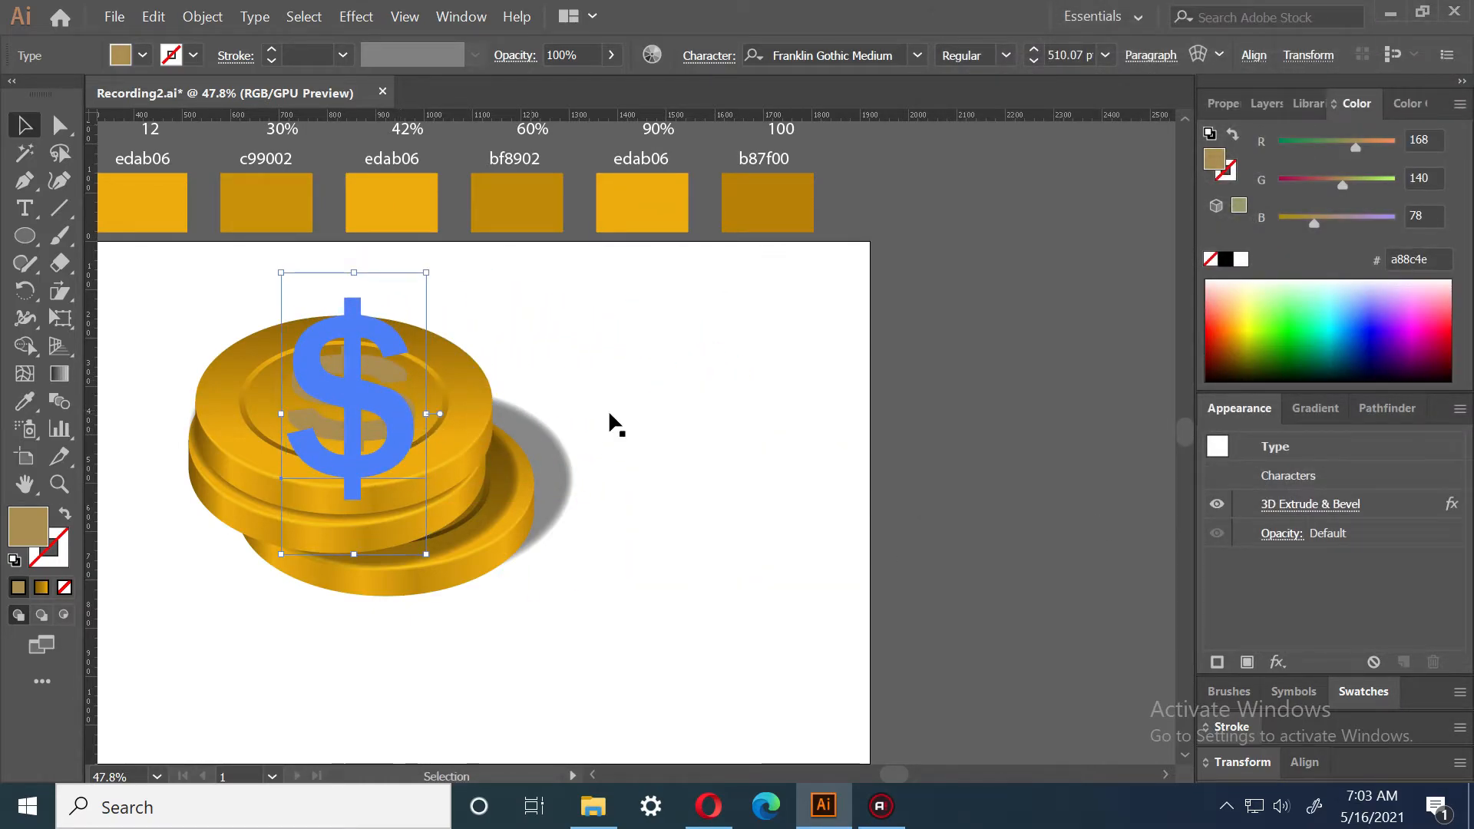
left_click(688, 398)
left_click(398, 404)
left_click_drag(426, 552, 432, 566)
left_click_drag(389, 356, 382, 361)
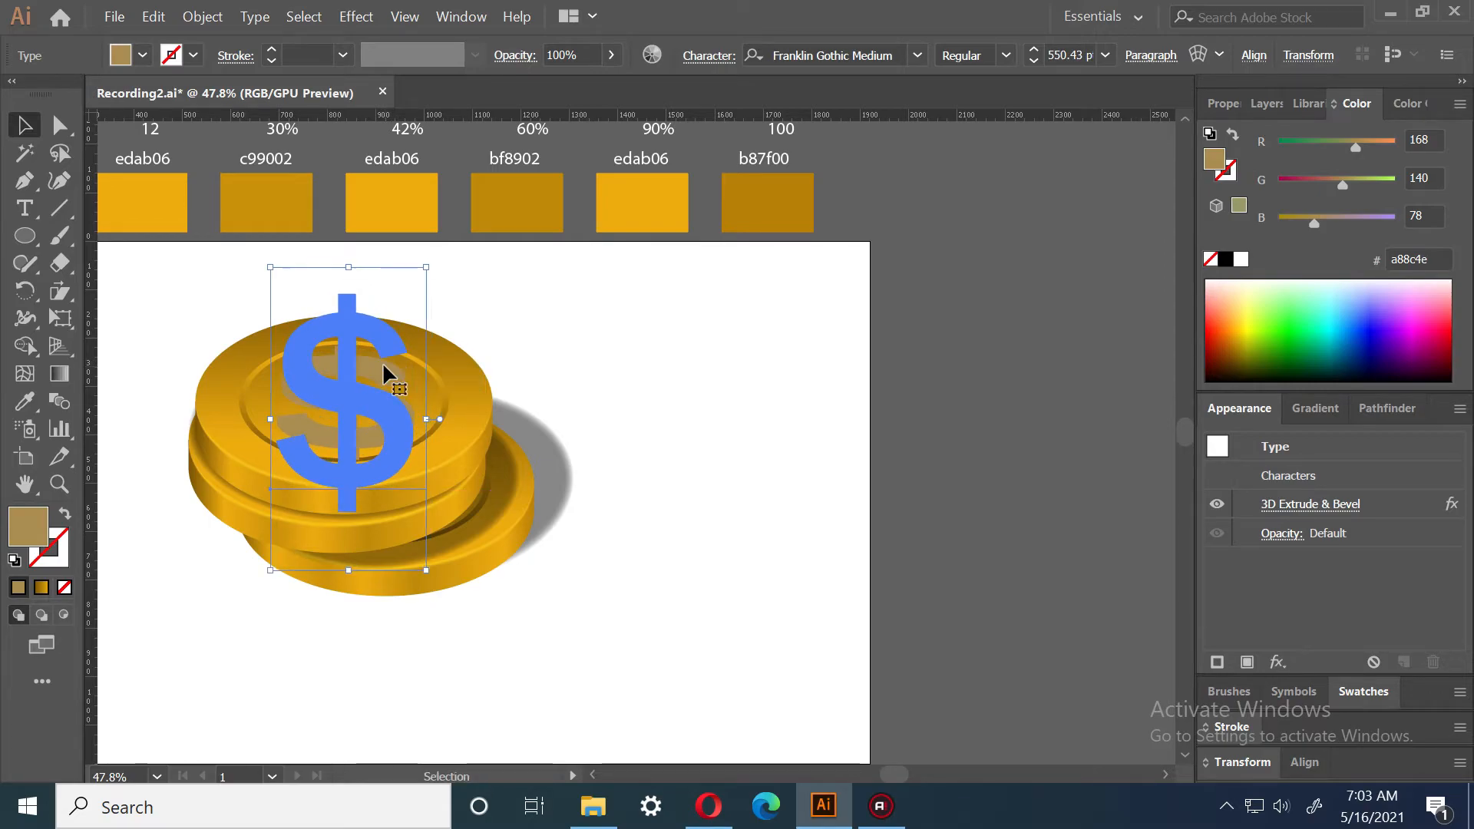
left_click(852, 417)
Shrink the dollar sign to about 521.11 pt and fit it inside the top coin's inner ring
key("z")
left_click_drag(215, 344, 378, 415)
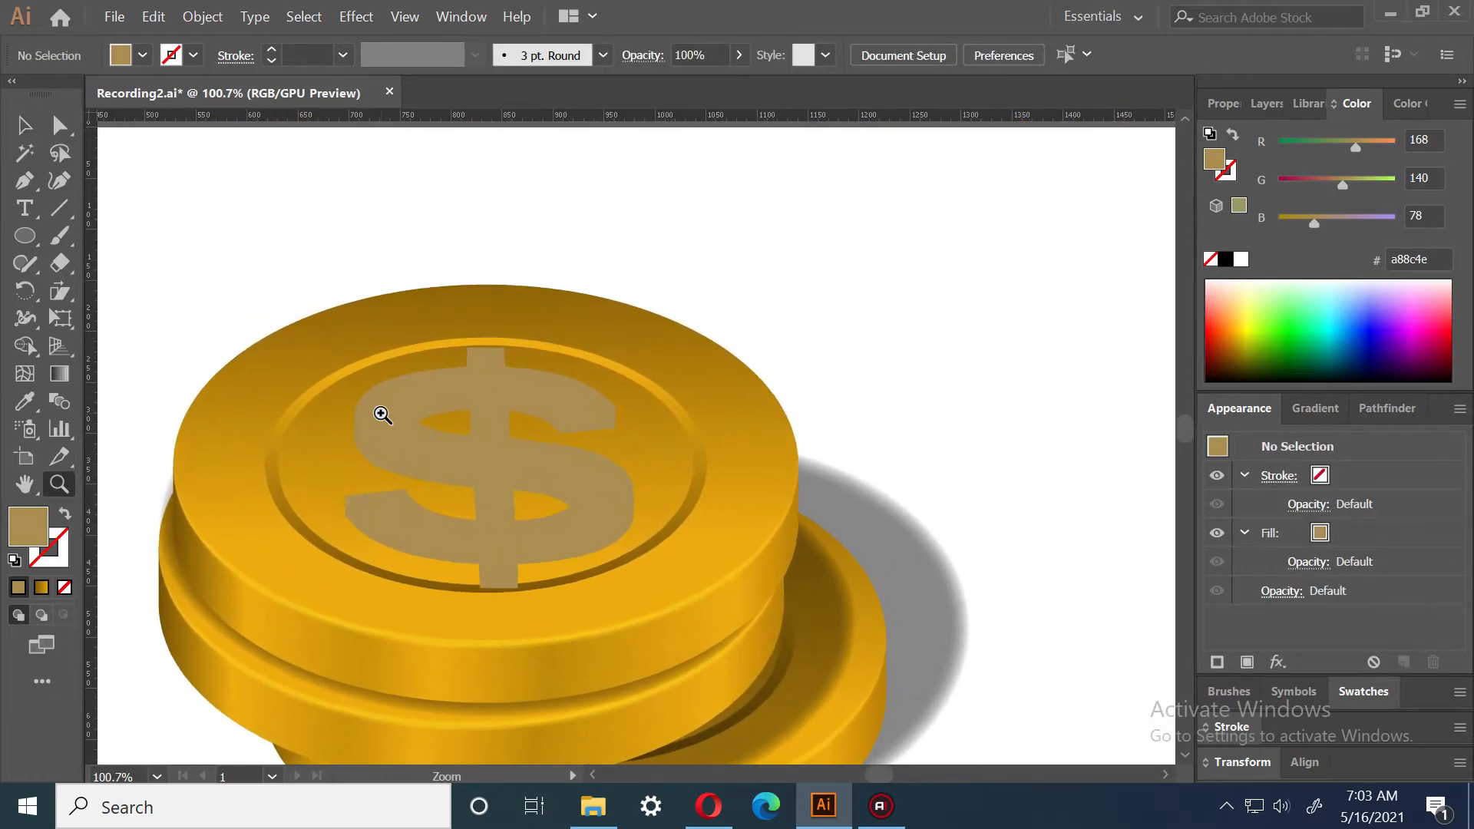
key("v")
left_click_drag(579, 473, 582, 482)
left_click_drag(658, 179, 648, 192)
left_click(887, 315)
Expand the appearance of the extruded dollar sign into editable shapes
left_click(617, 523)
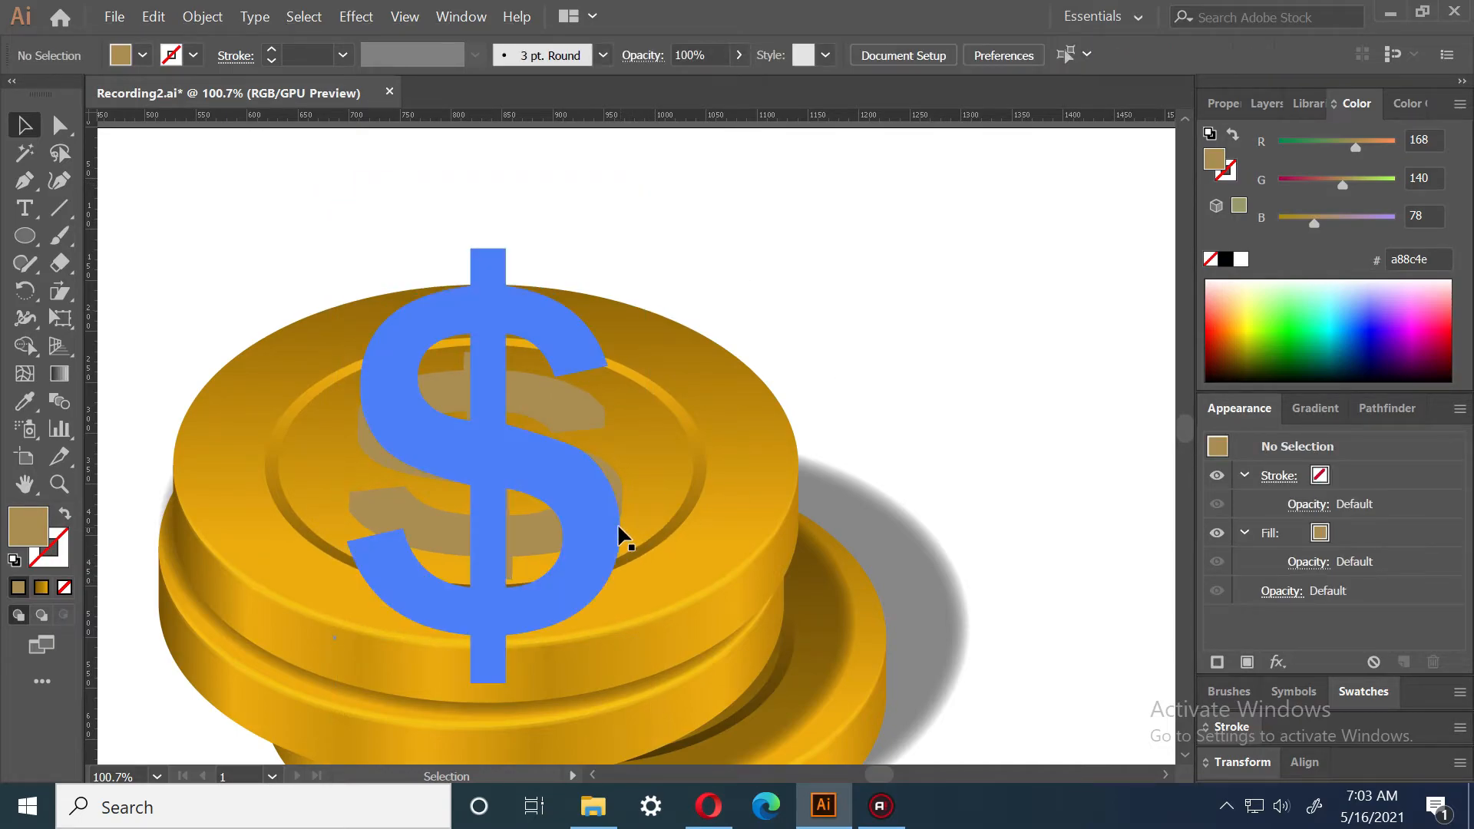
left_click(218, 15)
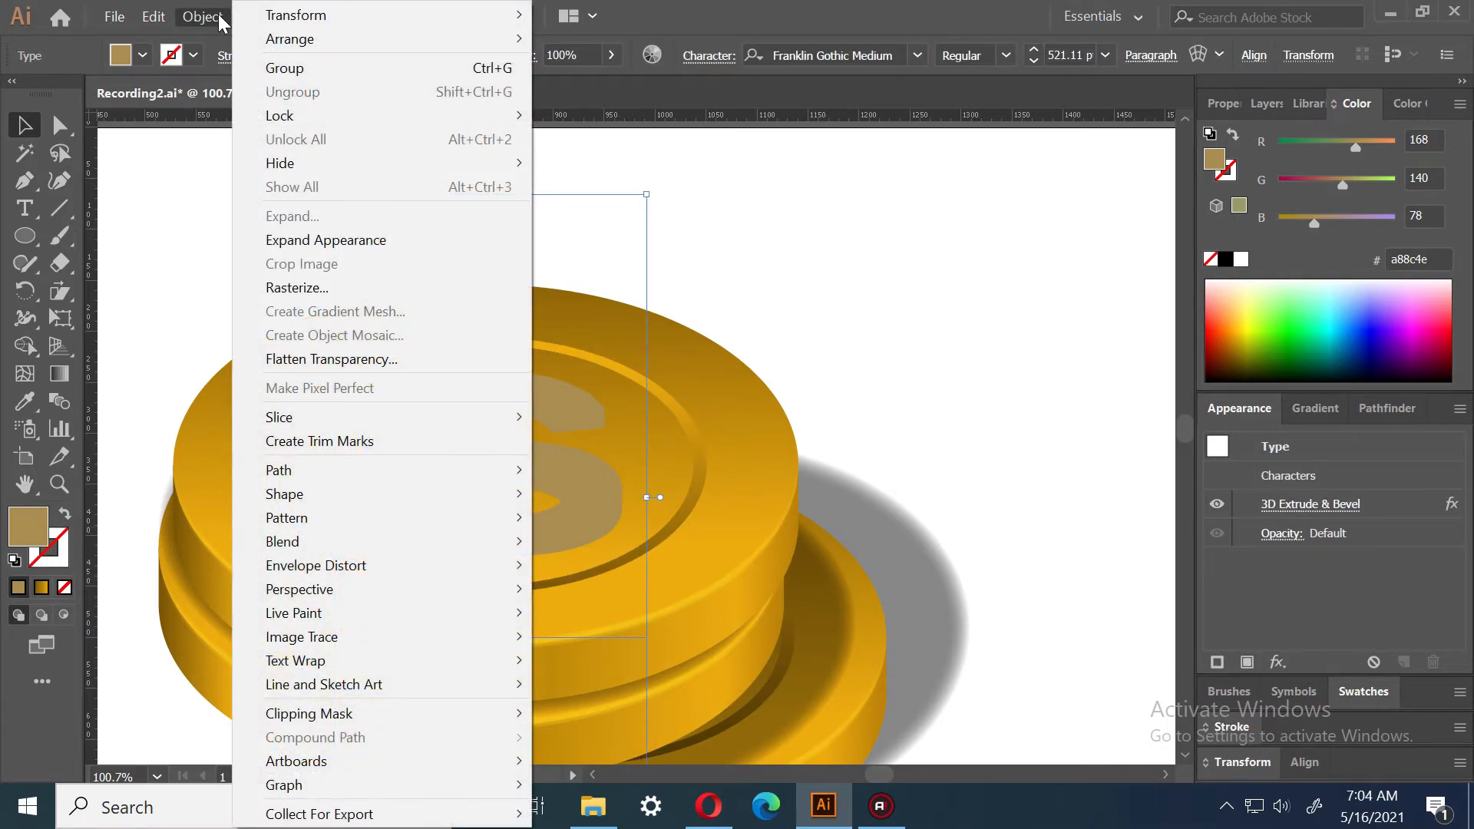
left_click(360, 240)
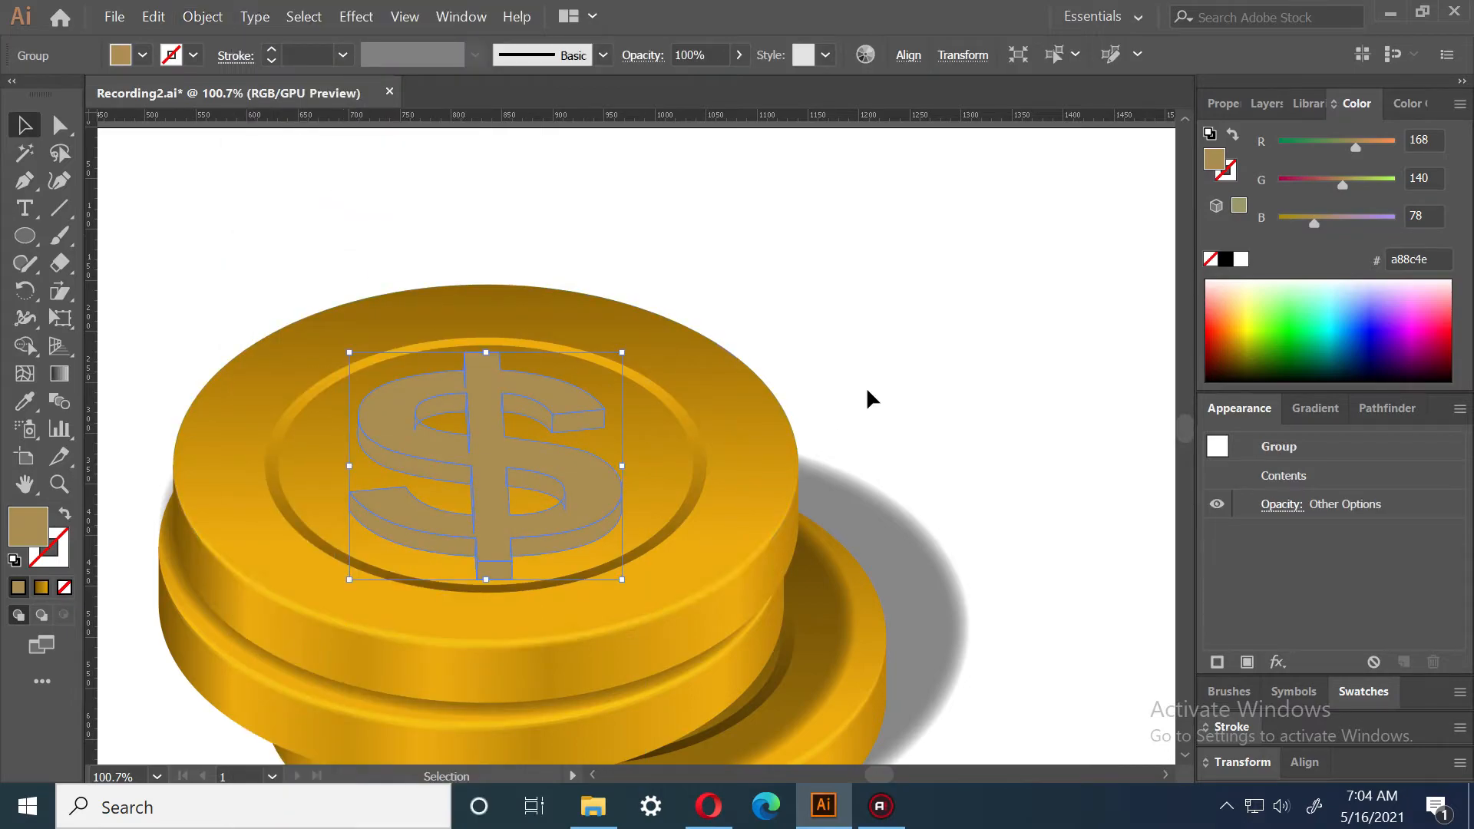
left_click(980, 357)
left_click(536, 391)
left_click(938, 471)
Fill the extruded dollar sign's lower outer side faces, including the vertical bar's bottom end, with the gold gradient sampled from the coin's edge
left_click_drag(919, 499, 929, 428)
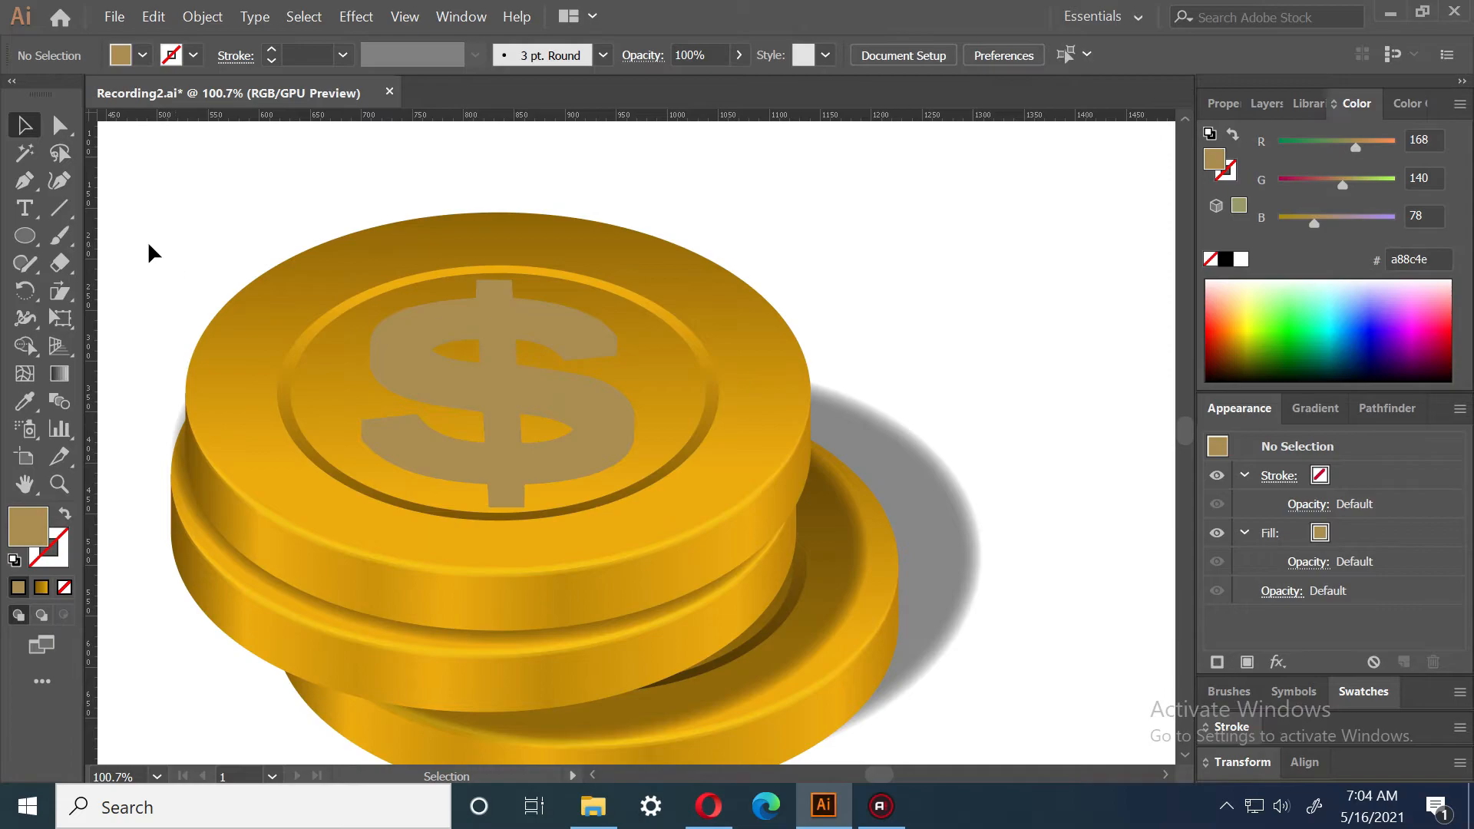
left_click(59, 483)
left_click_drag(484, 350, 586, 401)
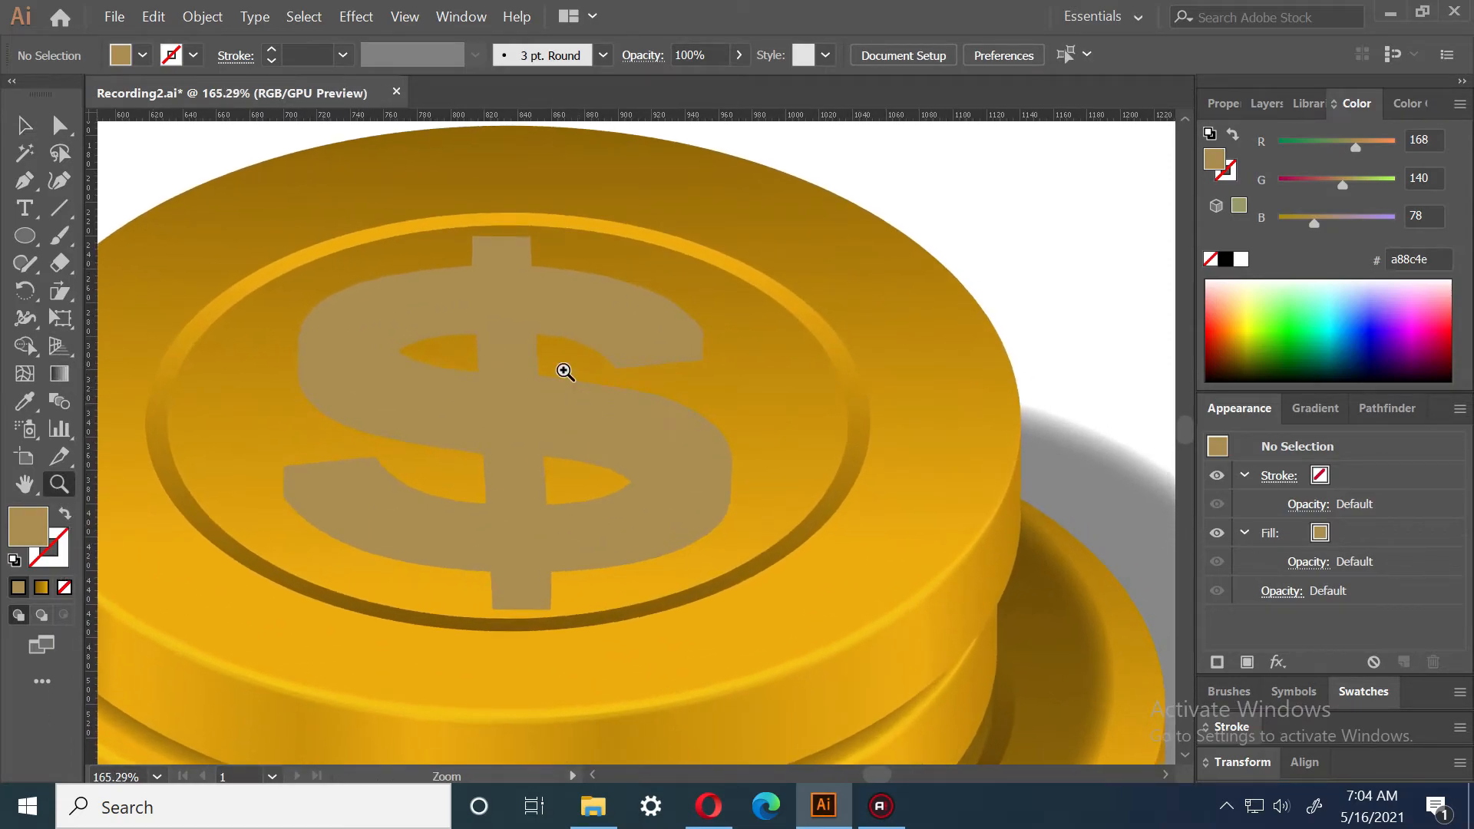
left_click(63, 129)
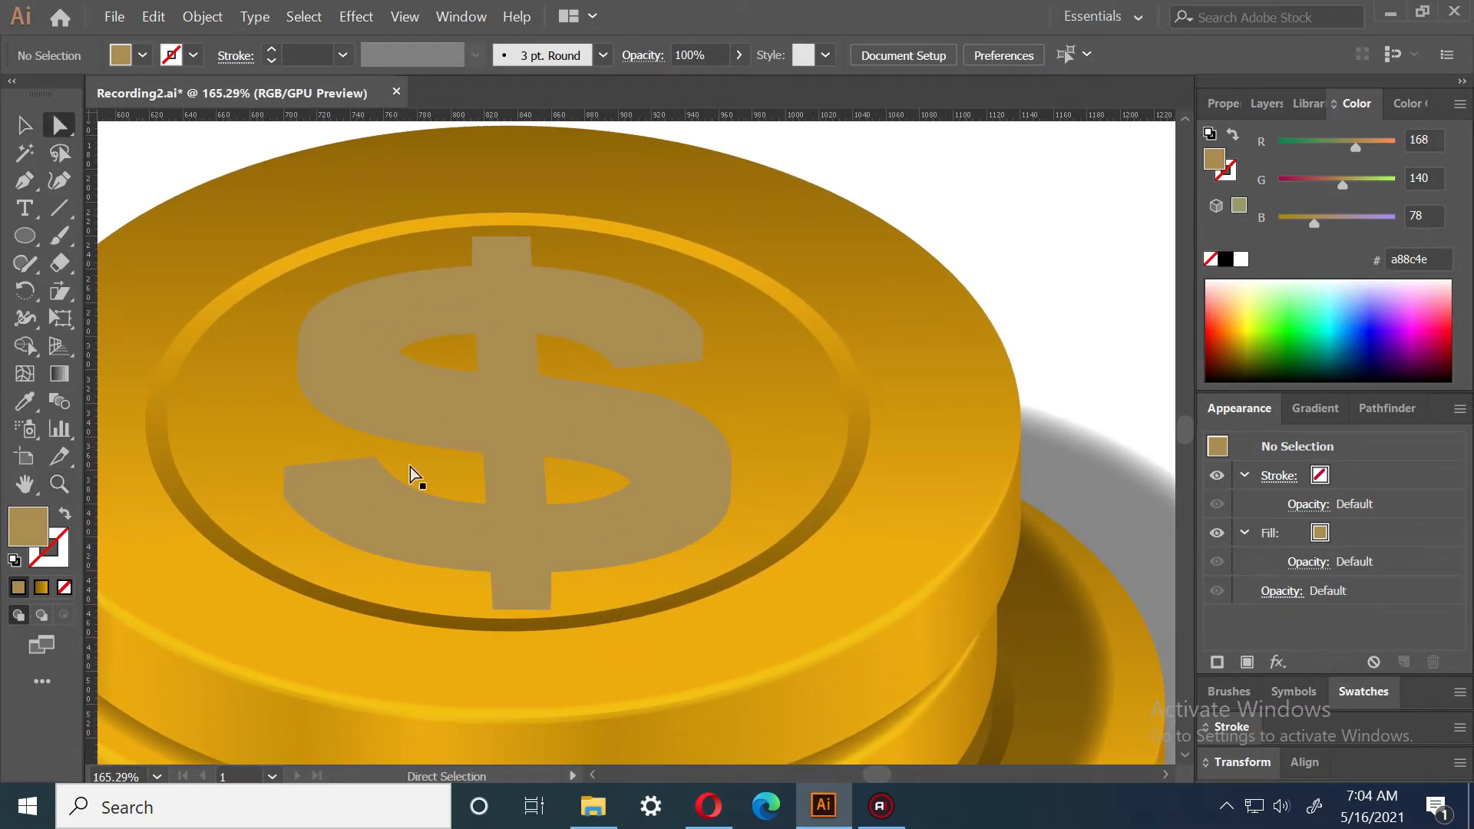
left_click(406, 538)
left_click(642, 548, "shift")
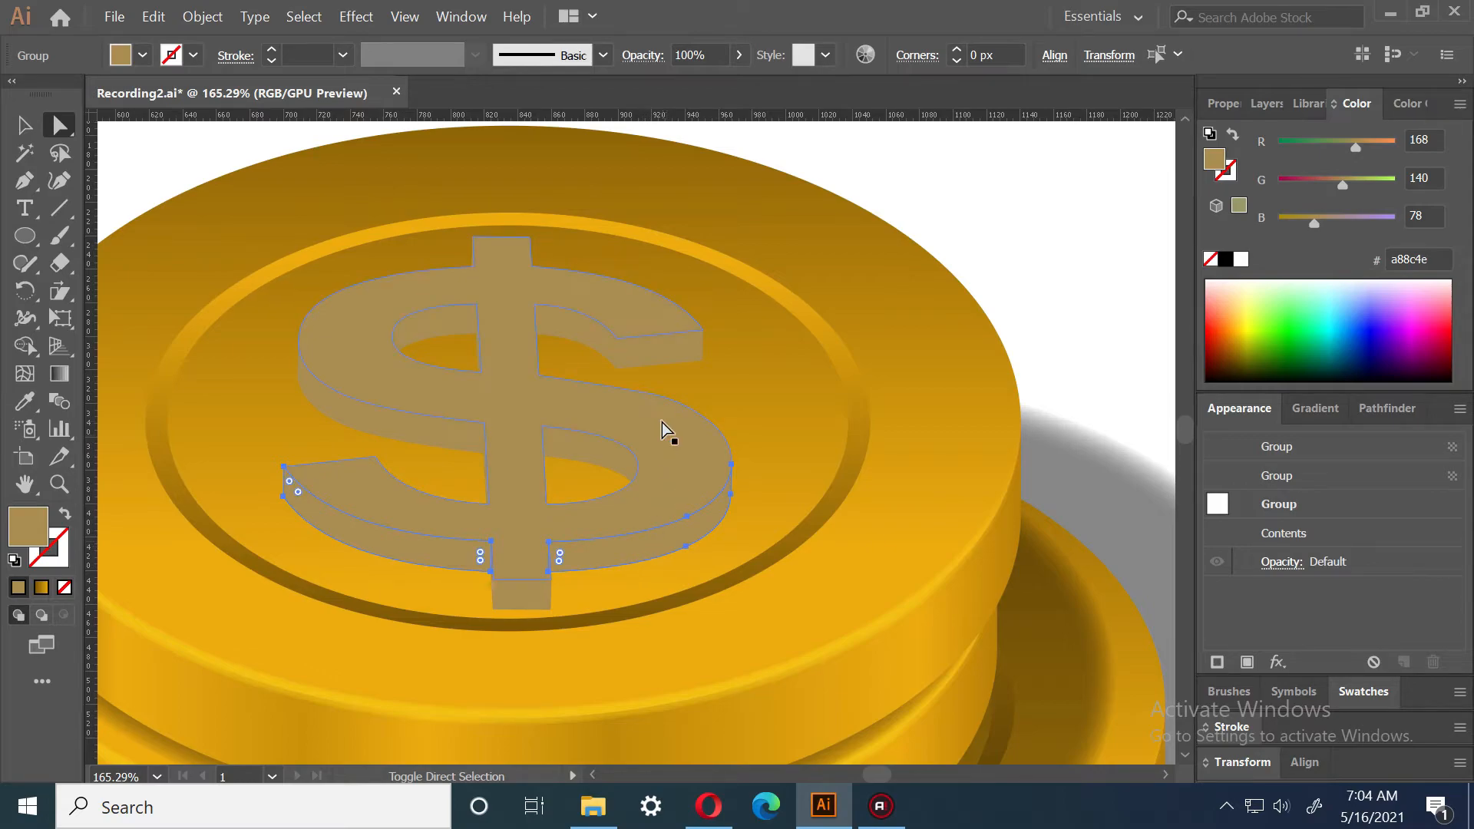
left_click(510, 596, "shift")
scroll(612, 578, "down", 2)
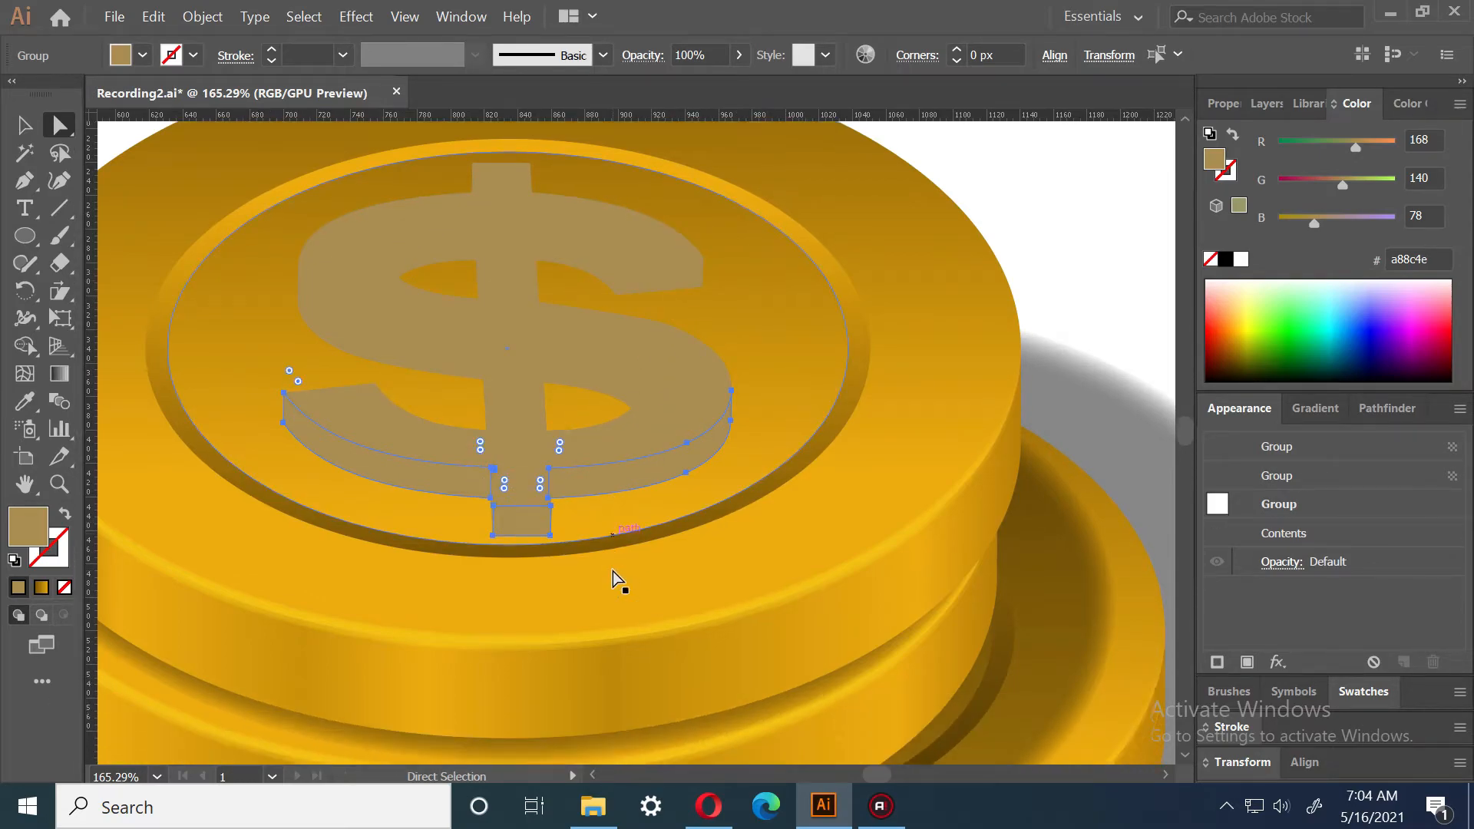
key("i")
left_click(615, 660)
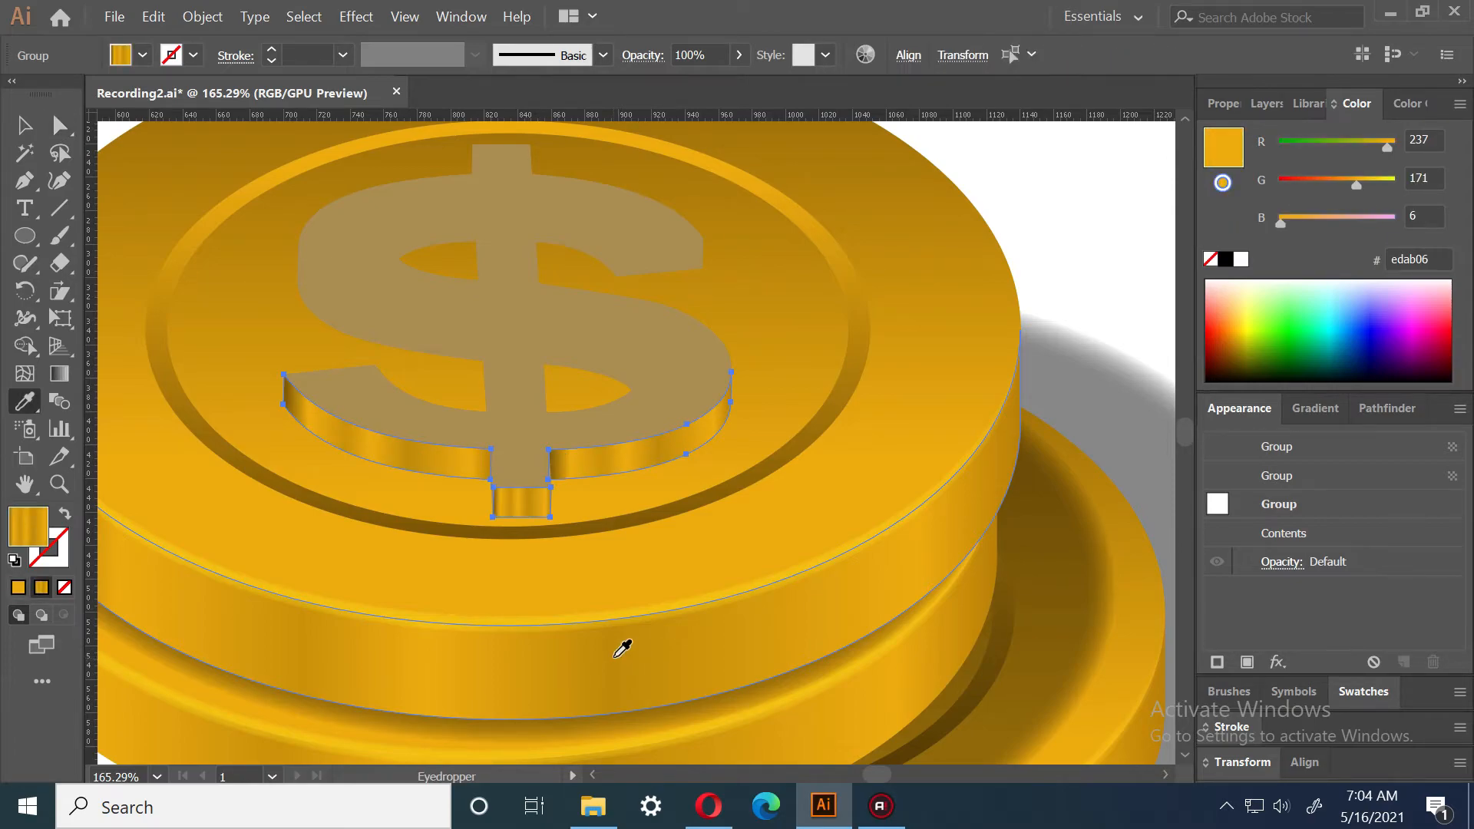
left_click(59, 124)
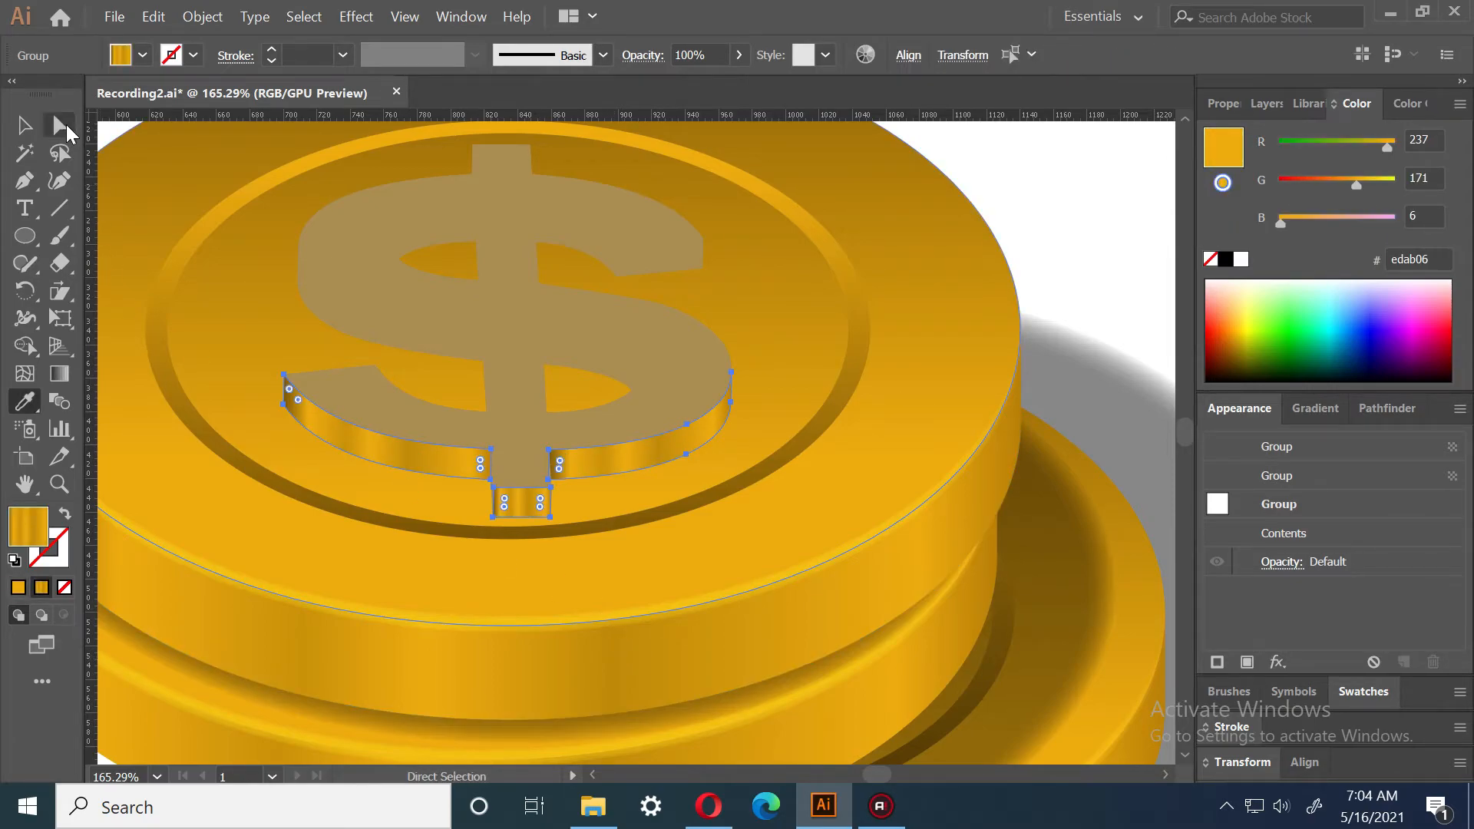
left_click(1113, 230)
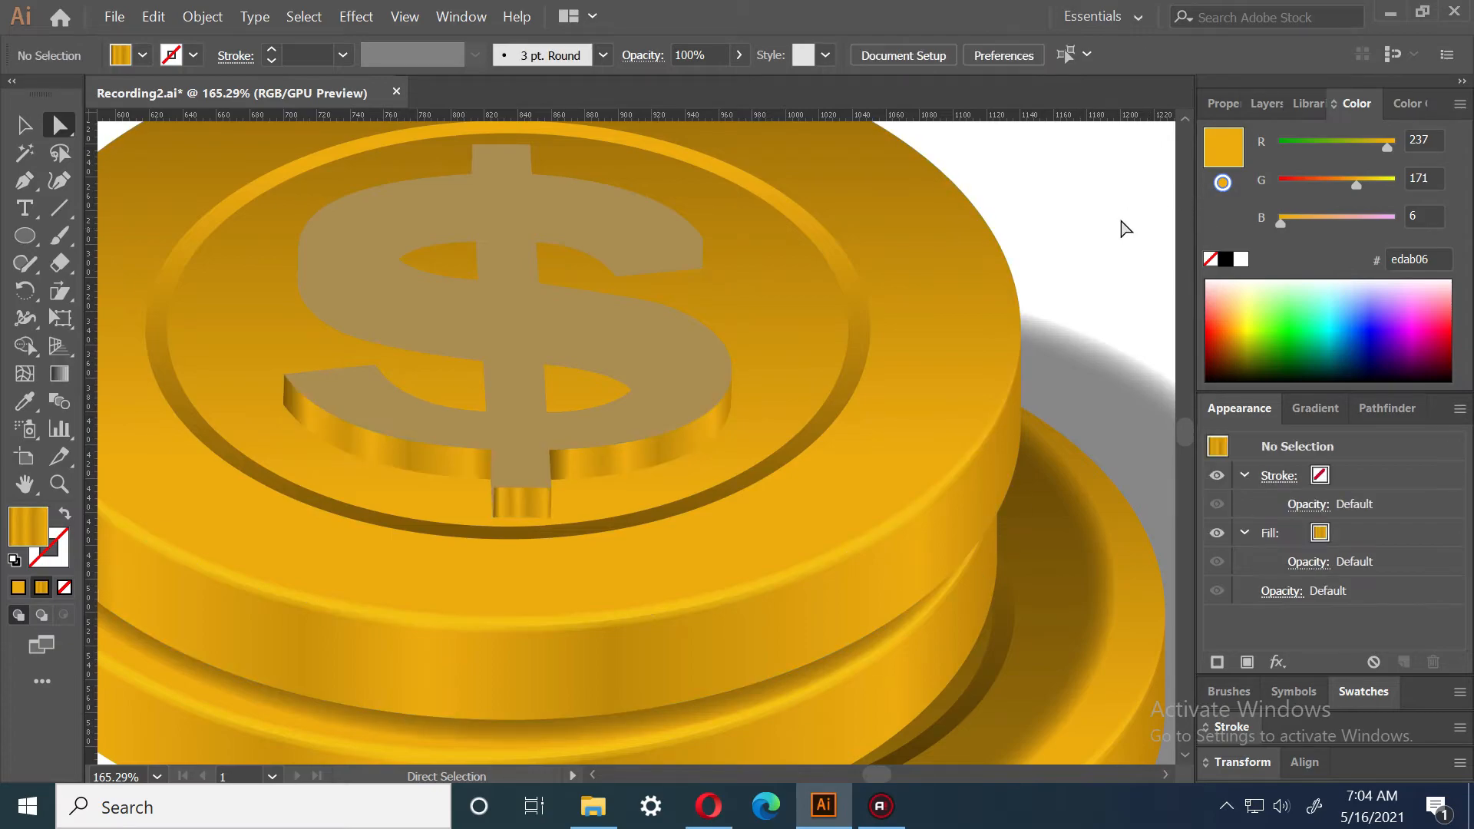
Redraw the gradient across the side face at the vertical bar's bottom end at an angle of about 0.6°
left_click(513, 509)
key("g")
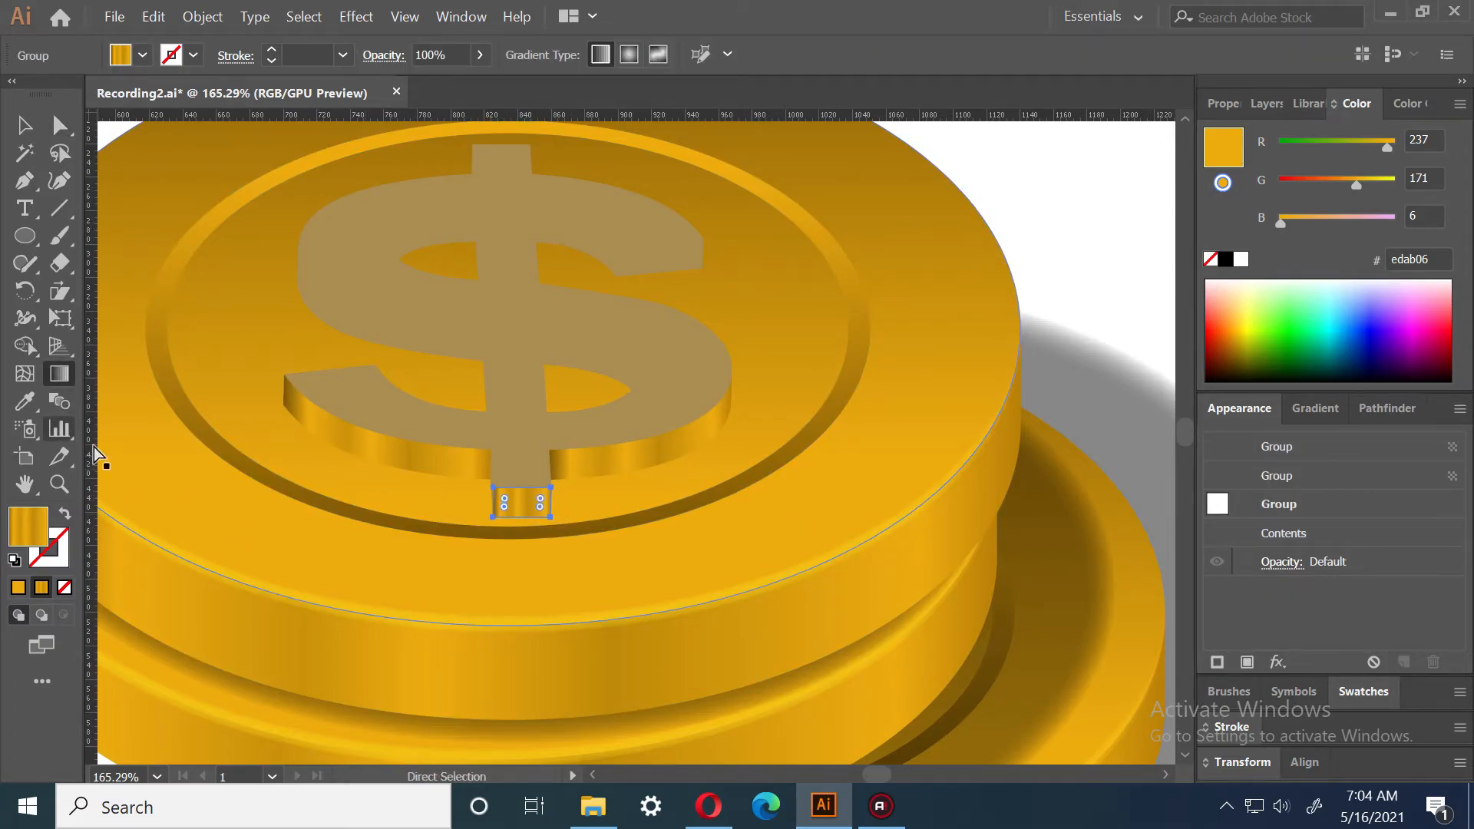
left_click(1320, 409)
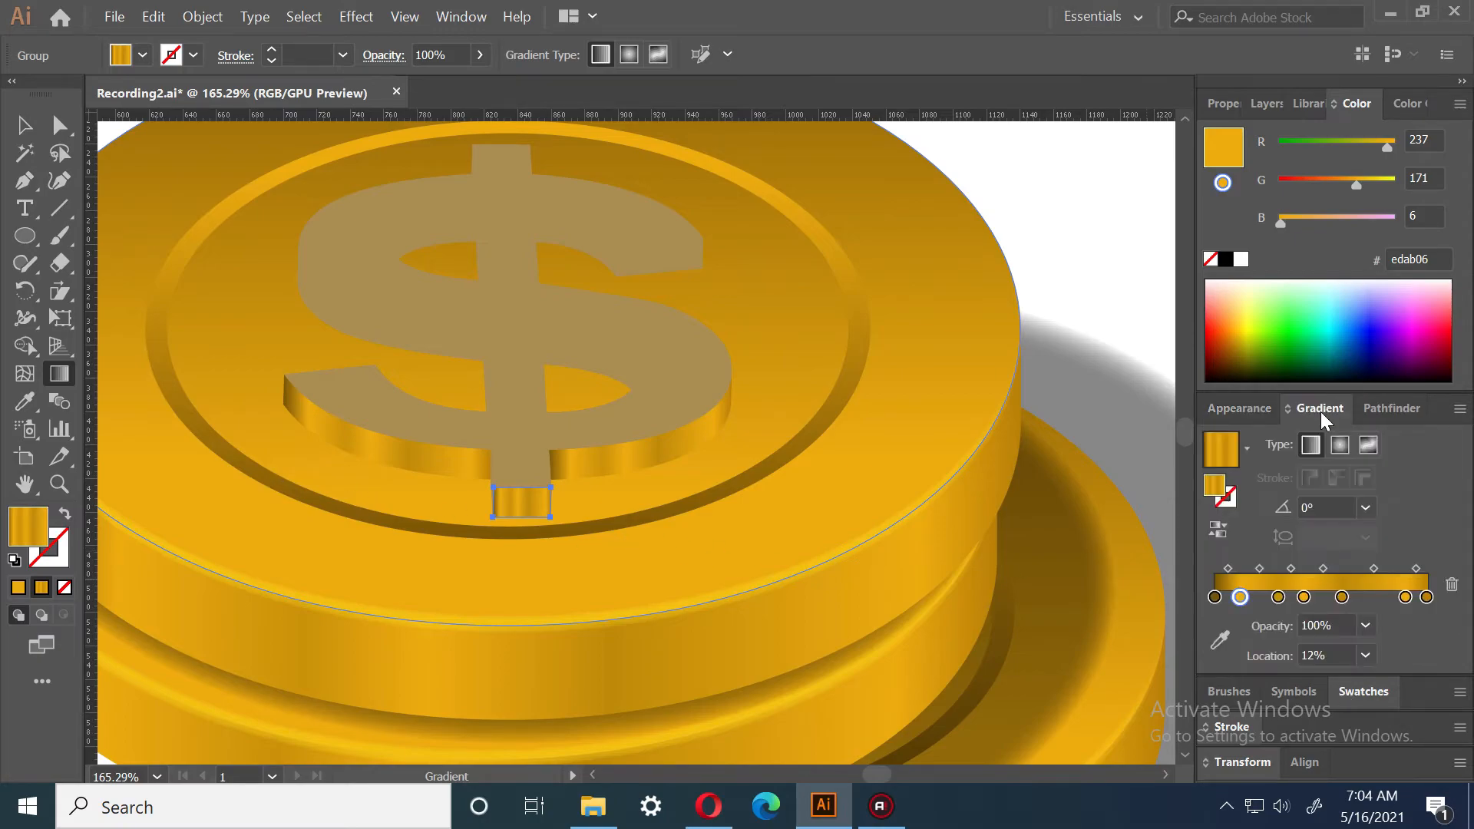
mouse_move(476, 505)
left_mouse_down()
mouse_move(573, 507)
mouse_move(554, 513)
left_mouse_up()
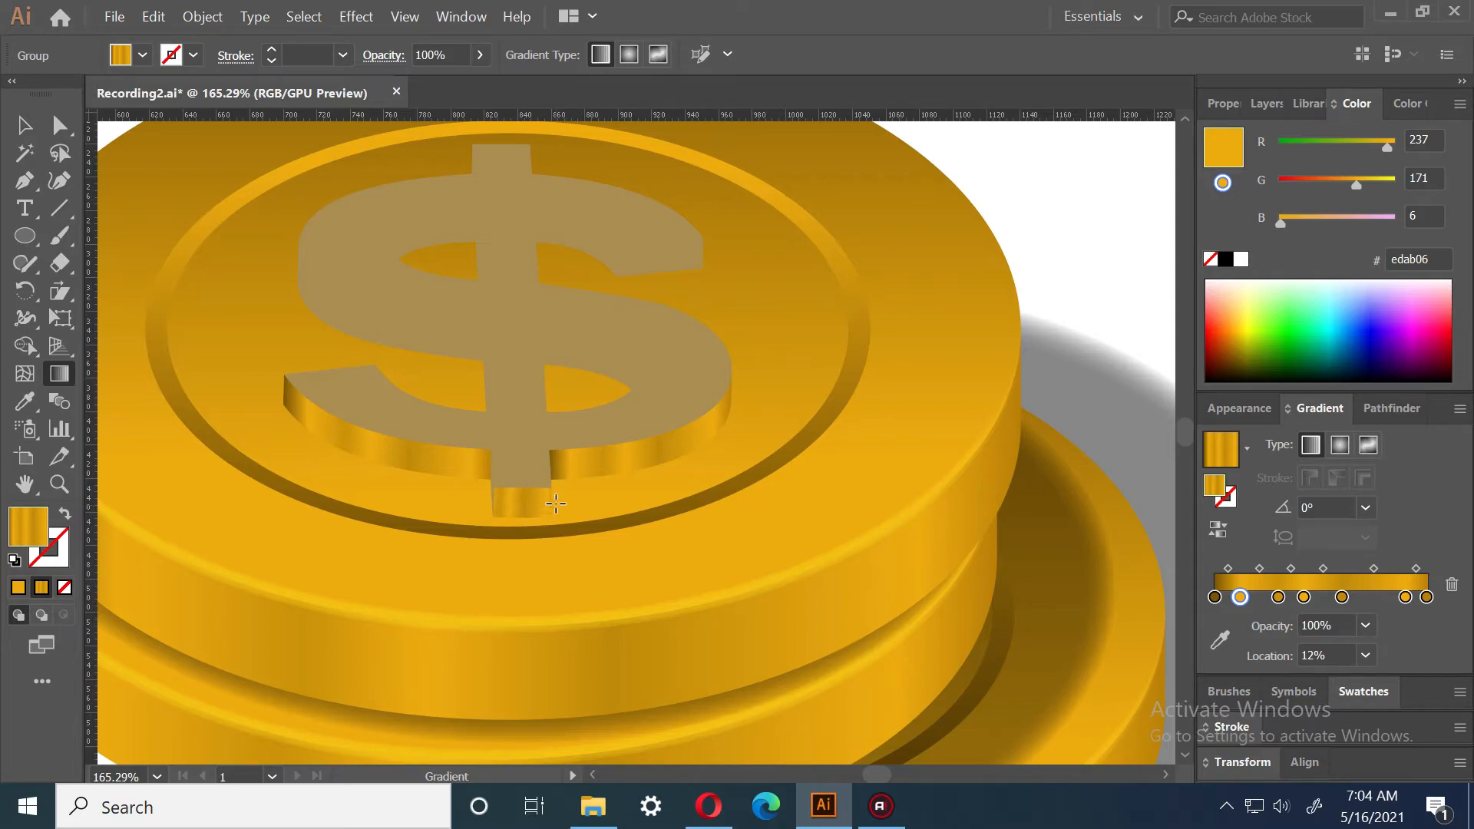
Apply the same gold gradient to the dollar sign's two middle side faces on either side of the vertical bar
left_click(59, 125)
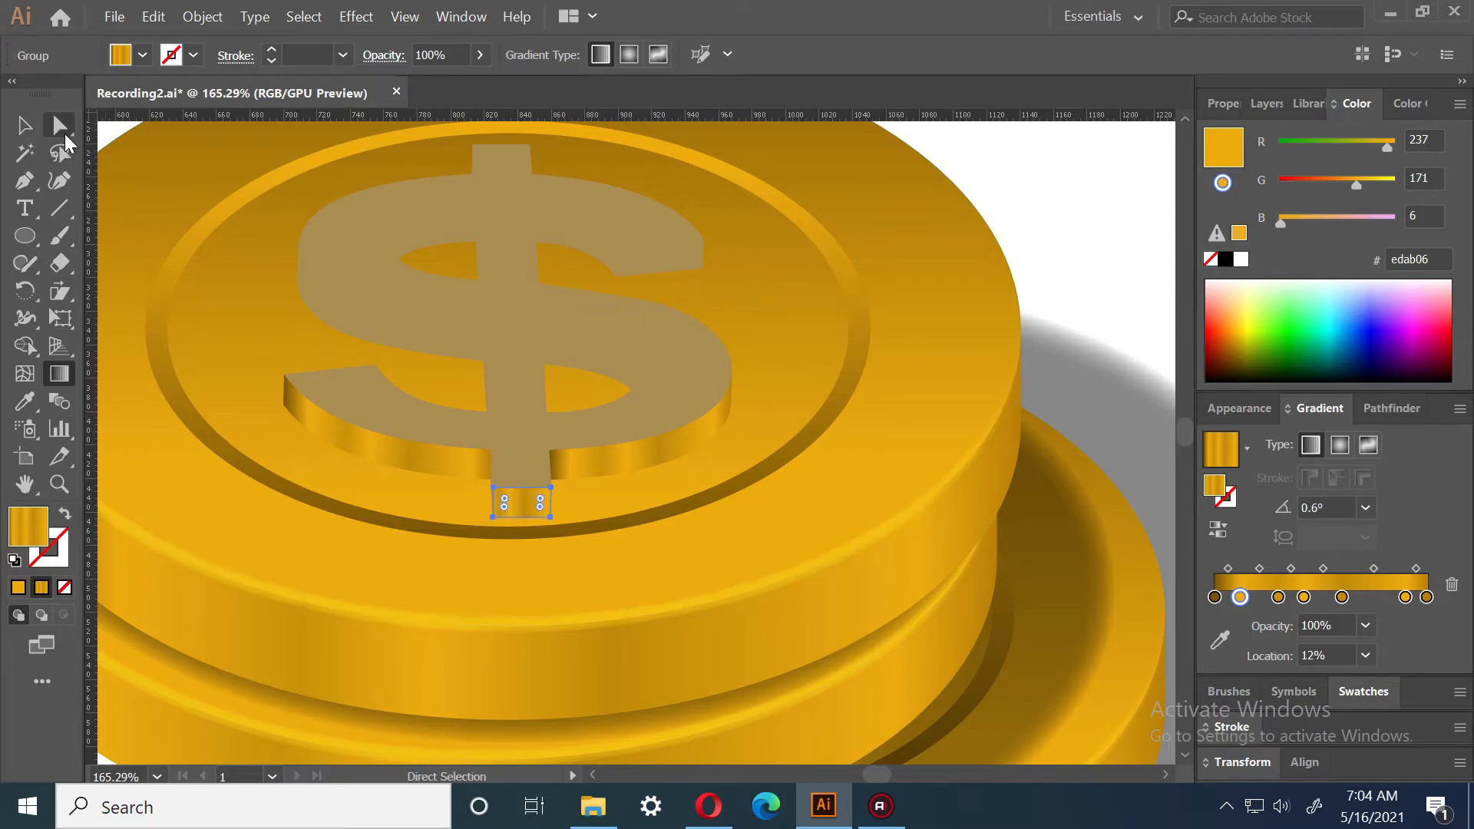
left_click(614, 370)
left_click(415, 337, "shift")
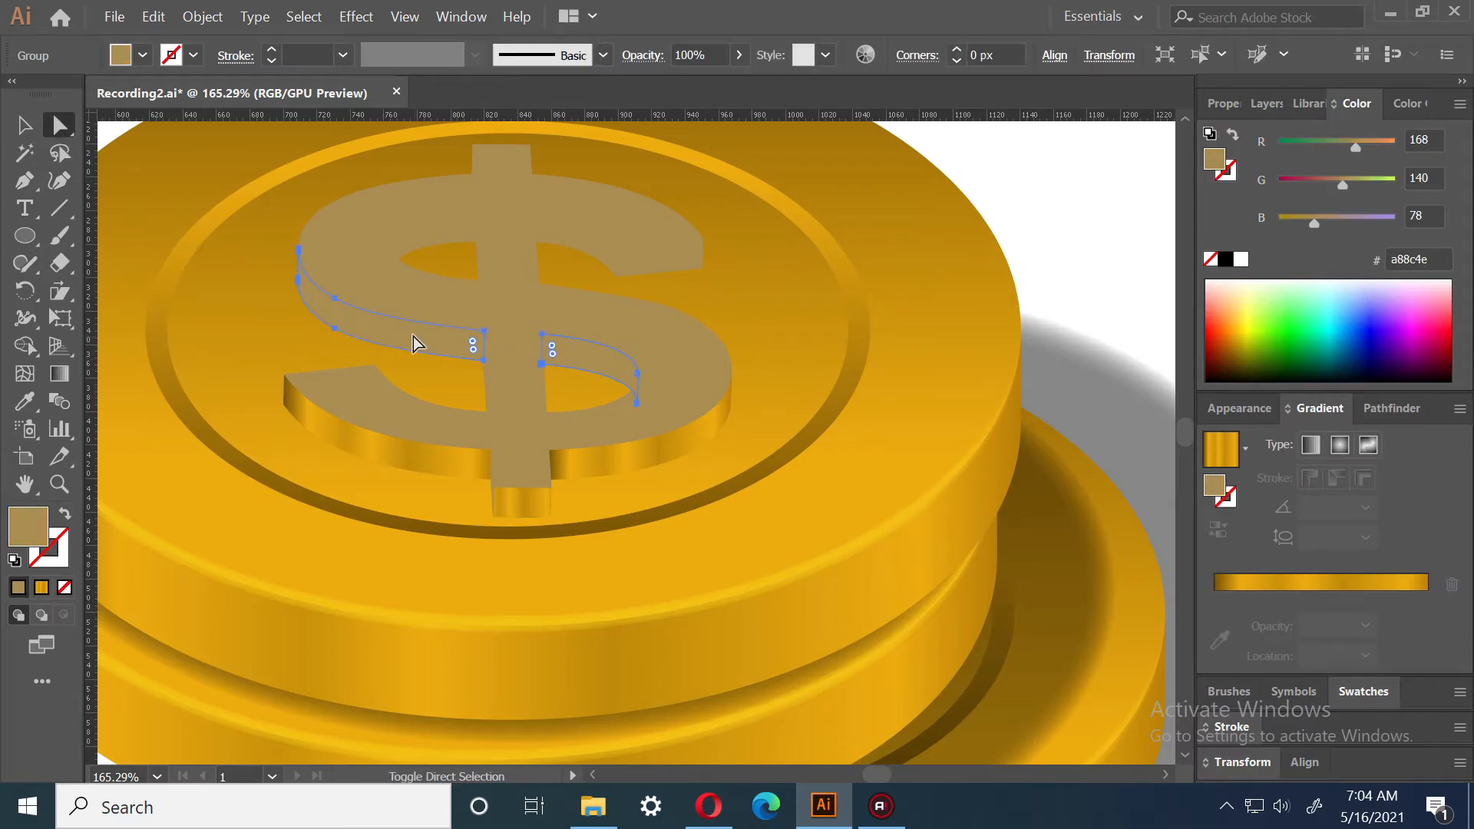
left_click(59, 374)
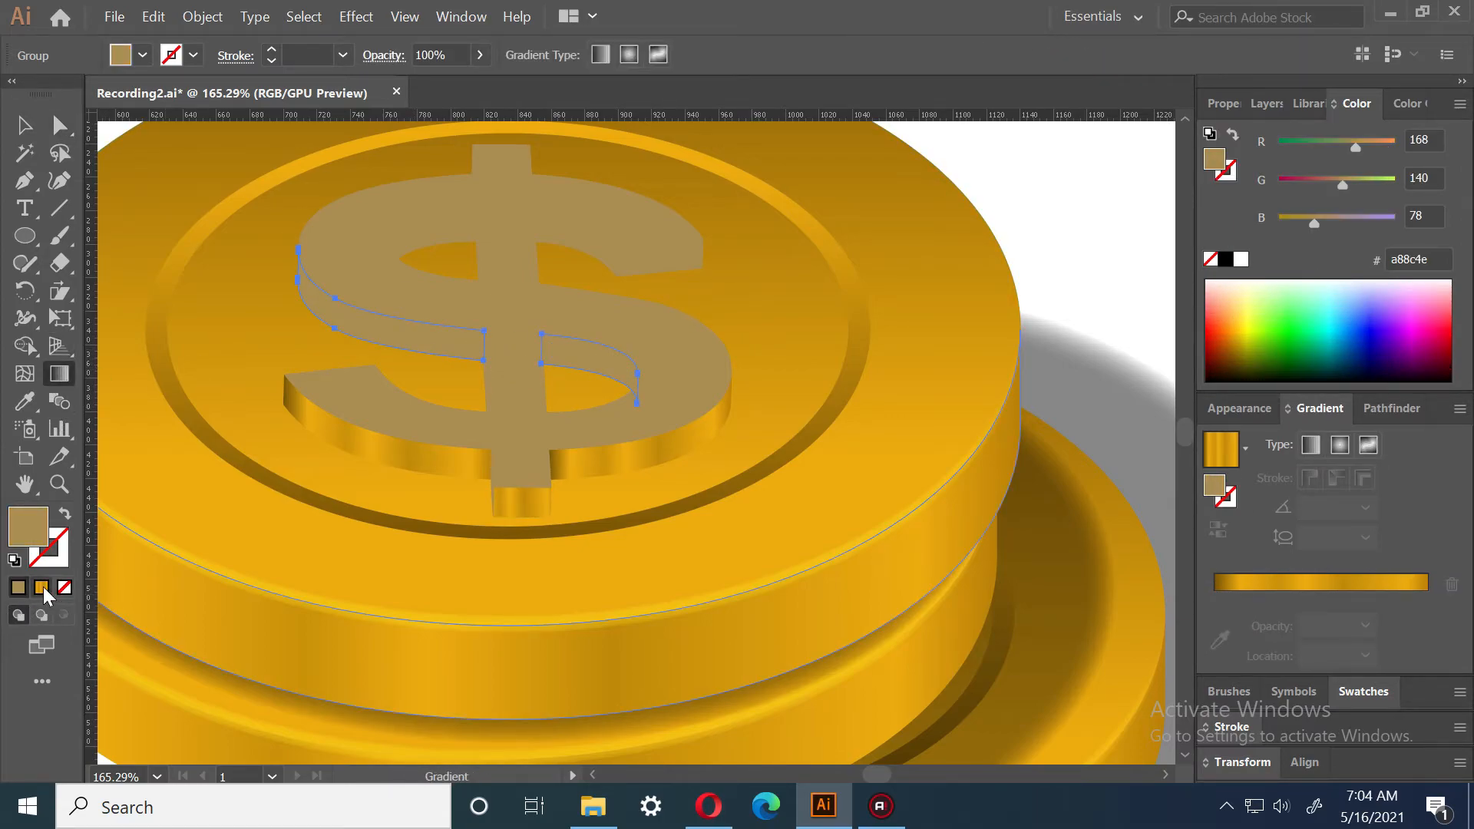
left_click(41, 587)
key("v")
left_click(1097, 205)
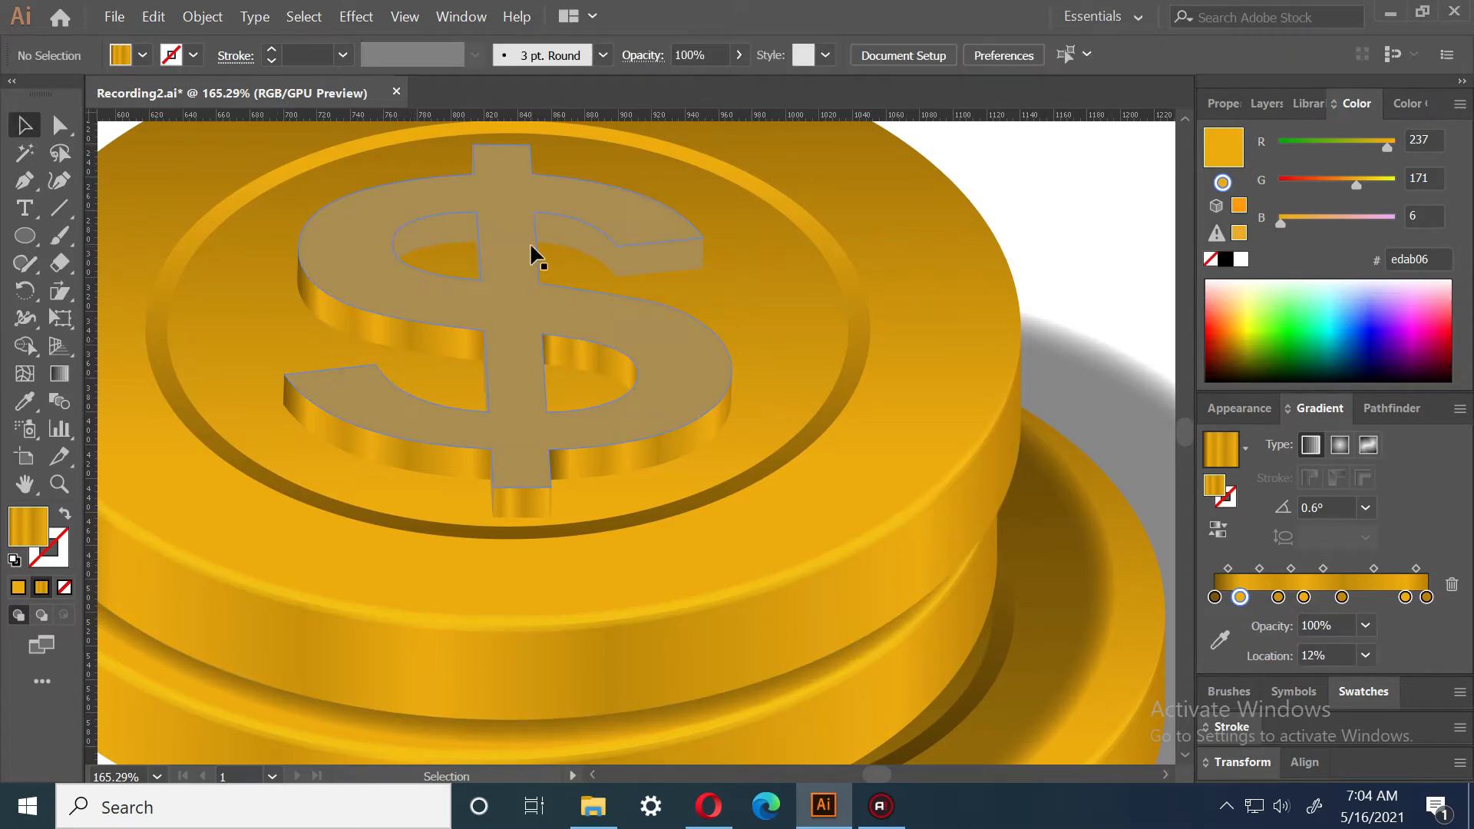
Apply the same gold gradient to the side faces under the dollar sign's upper curve and its upper tip
left_click(60, 124)
left_click(597, 250)
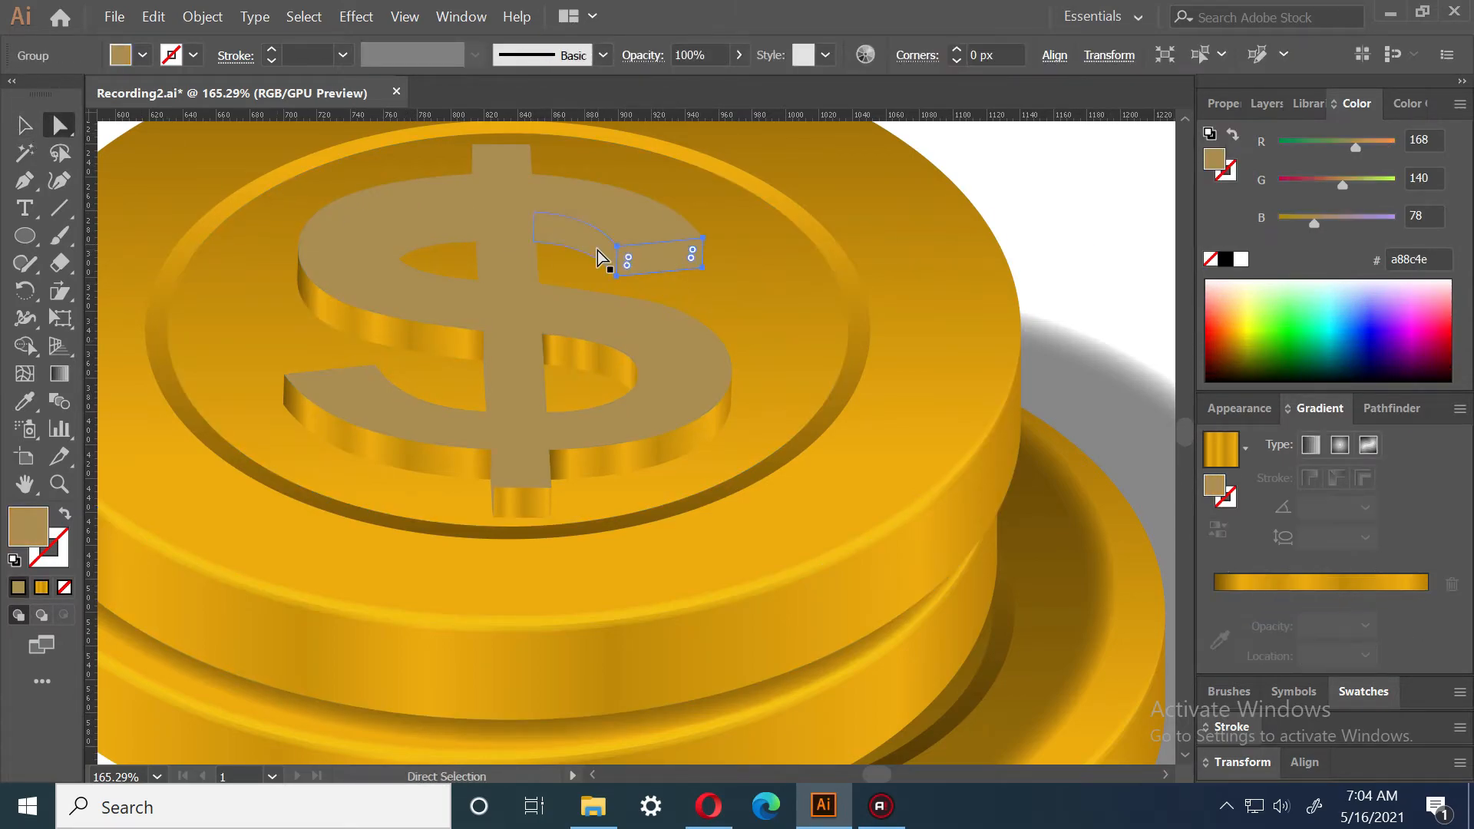
left_click(457, 258, "shift")
key("g")
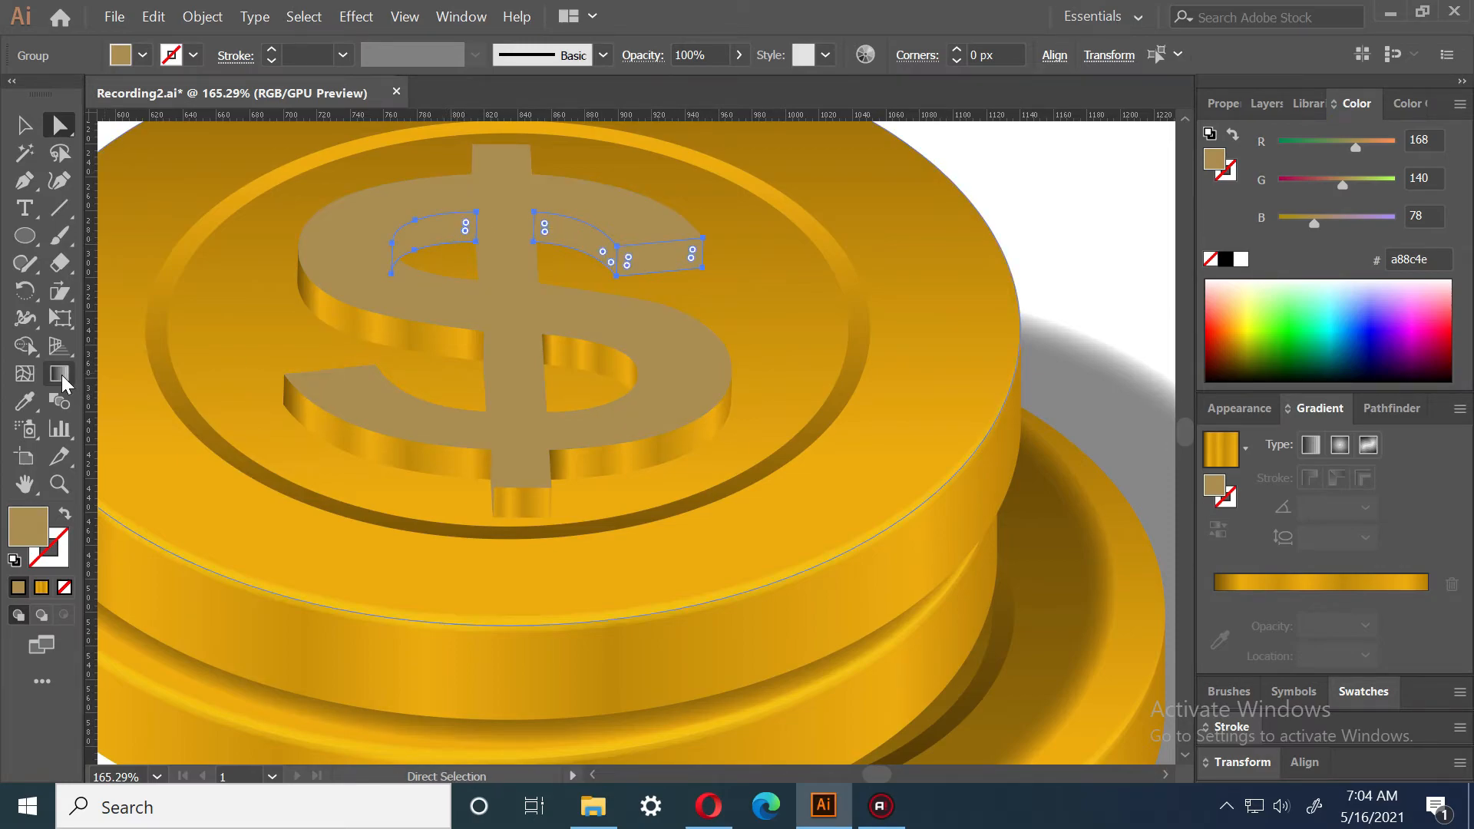
left_click(543, 240)
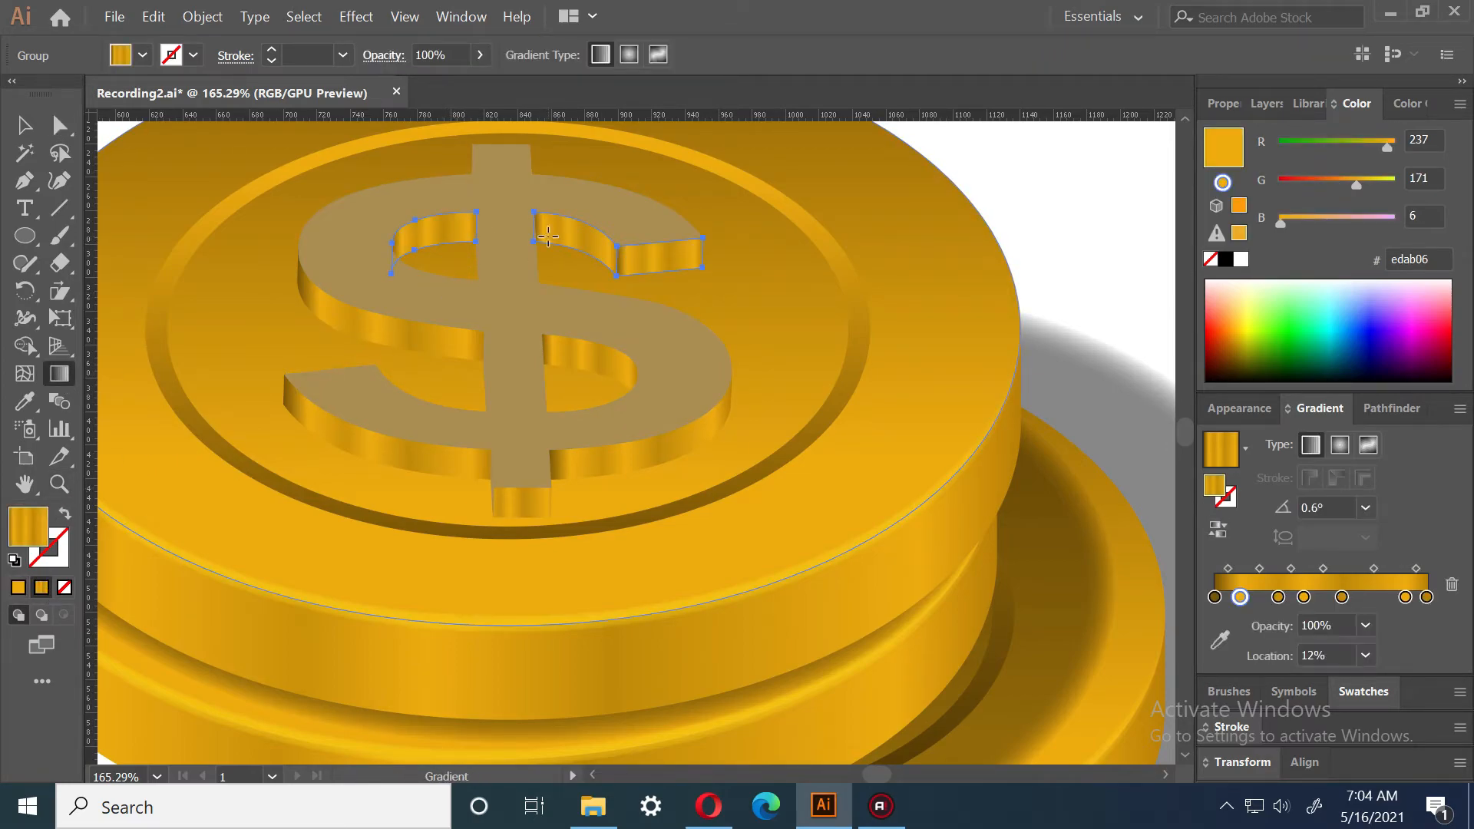
left_click(60, 124)
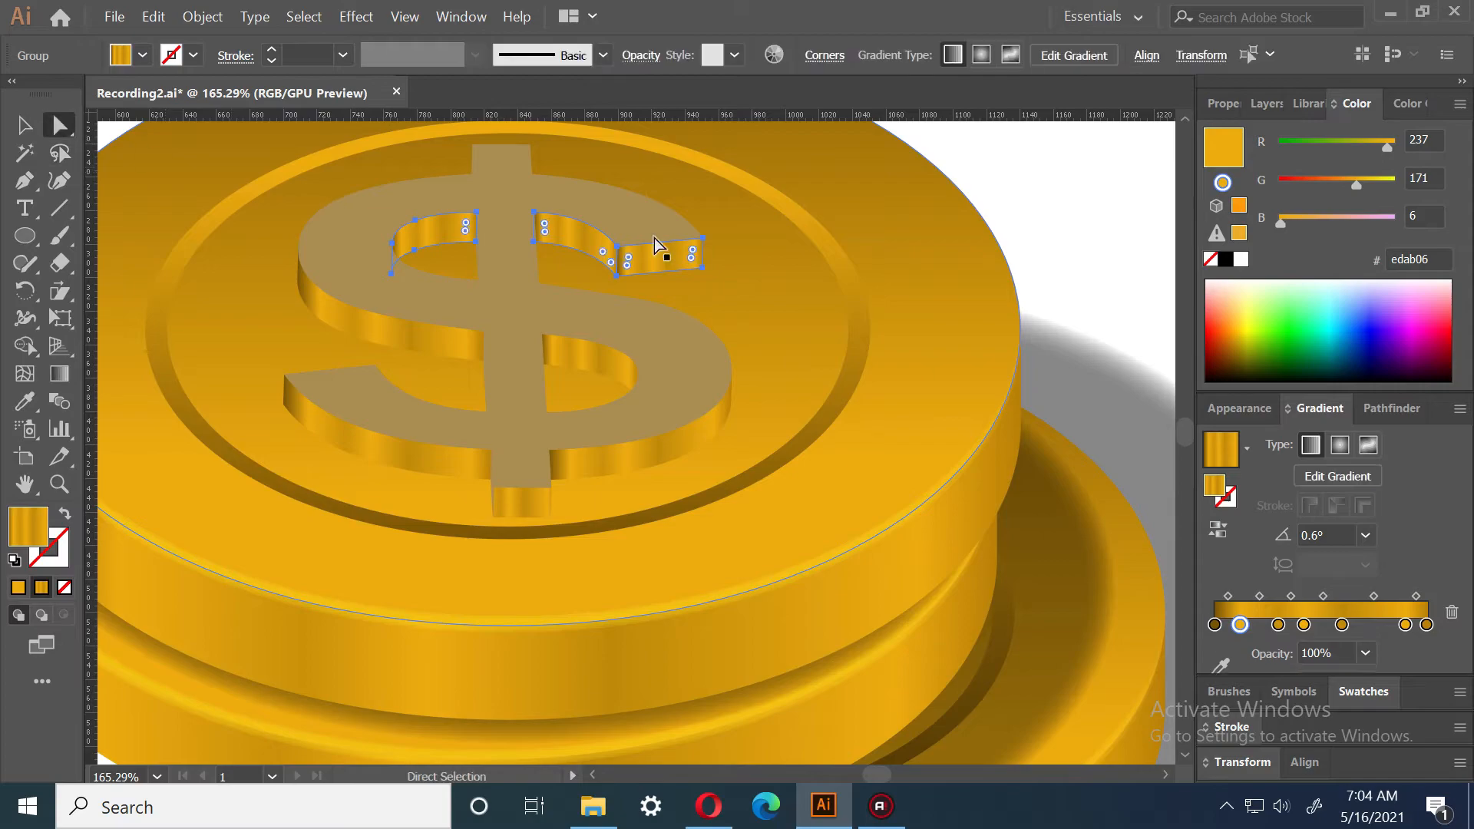
left_click(1121, 295)
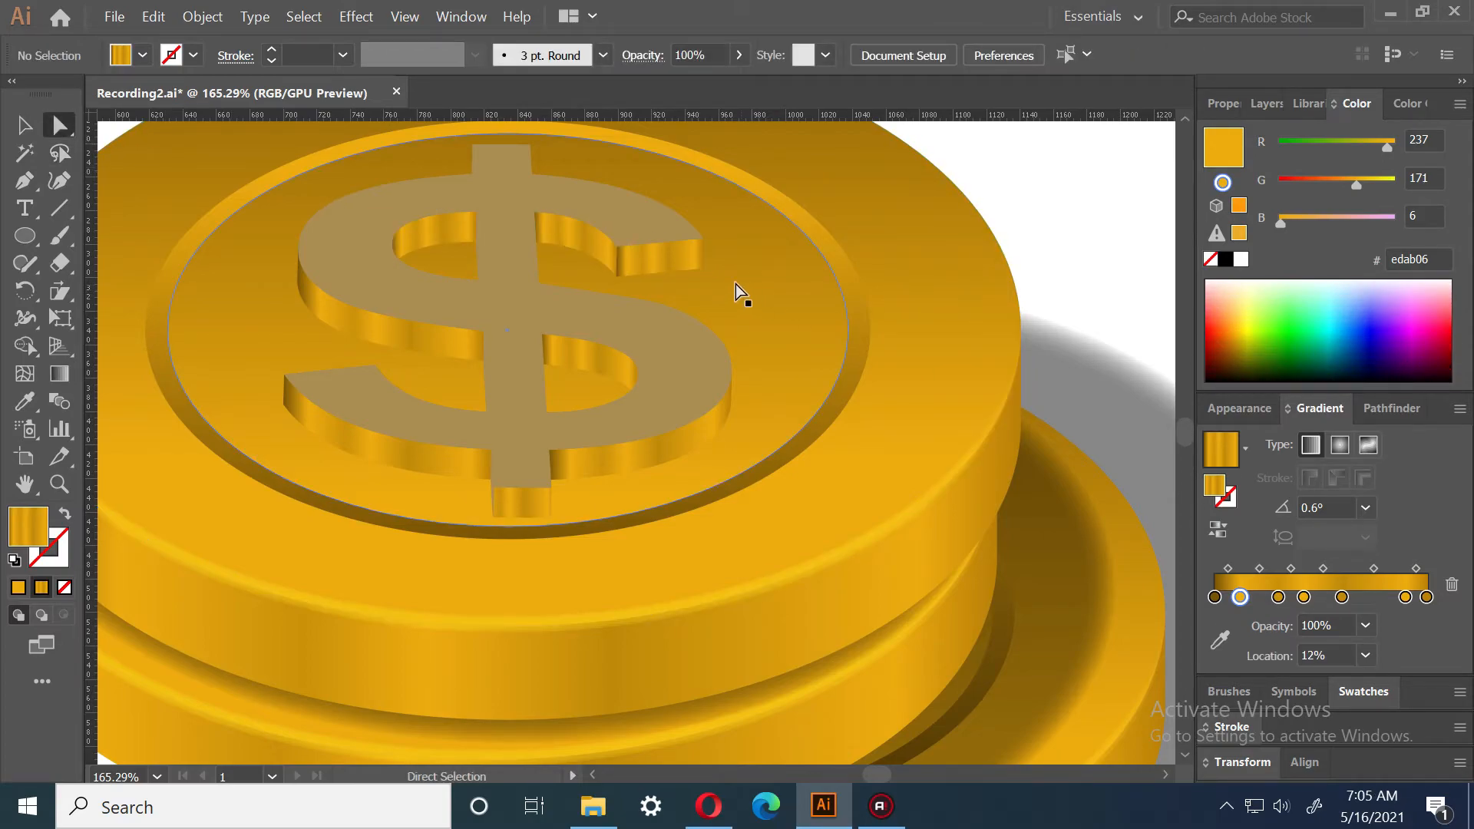
Fill the dollar sign's front face with the gold gradient sampled from the top coin's face
left_click(614, 210)
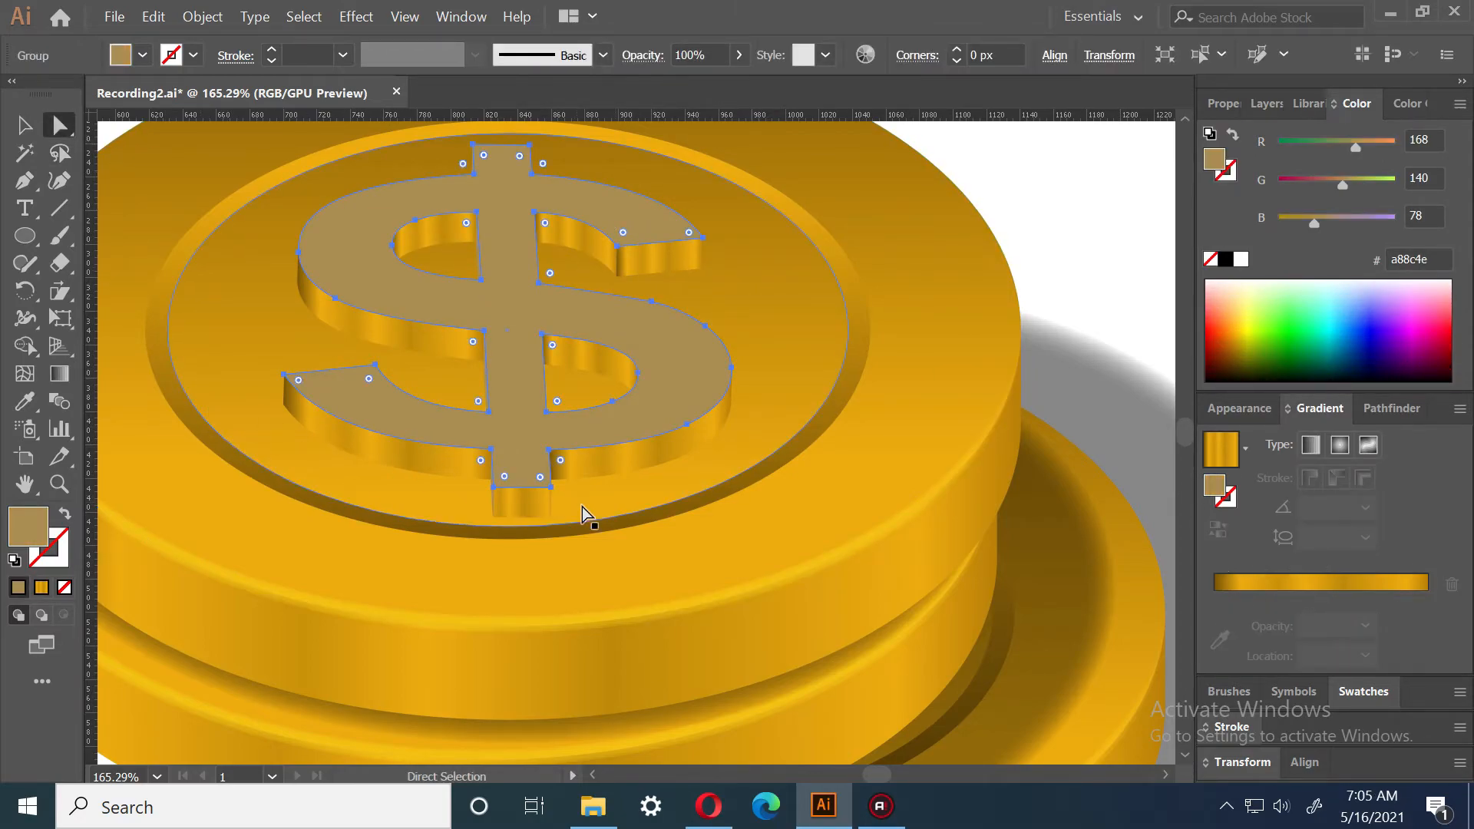
key("i")
left_click(742, 550)
Redraw the front face's gradient diagonally from its dark upper end down to the middle, at about -113°
key("ctrl+h")
key("z")
left_click(618, 330, "alt")
left_click(619, 330, "alt")
left_click_drag(658, 339, 550, 411)
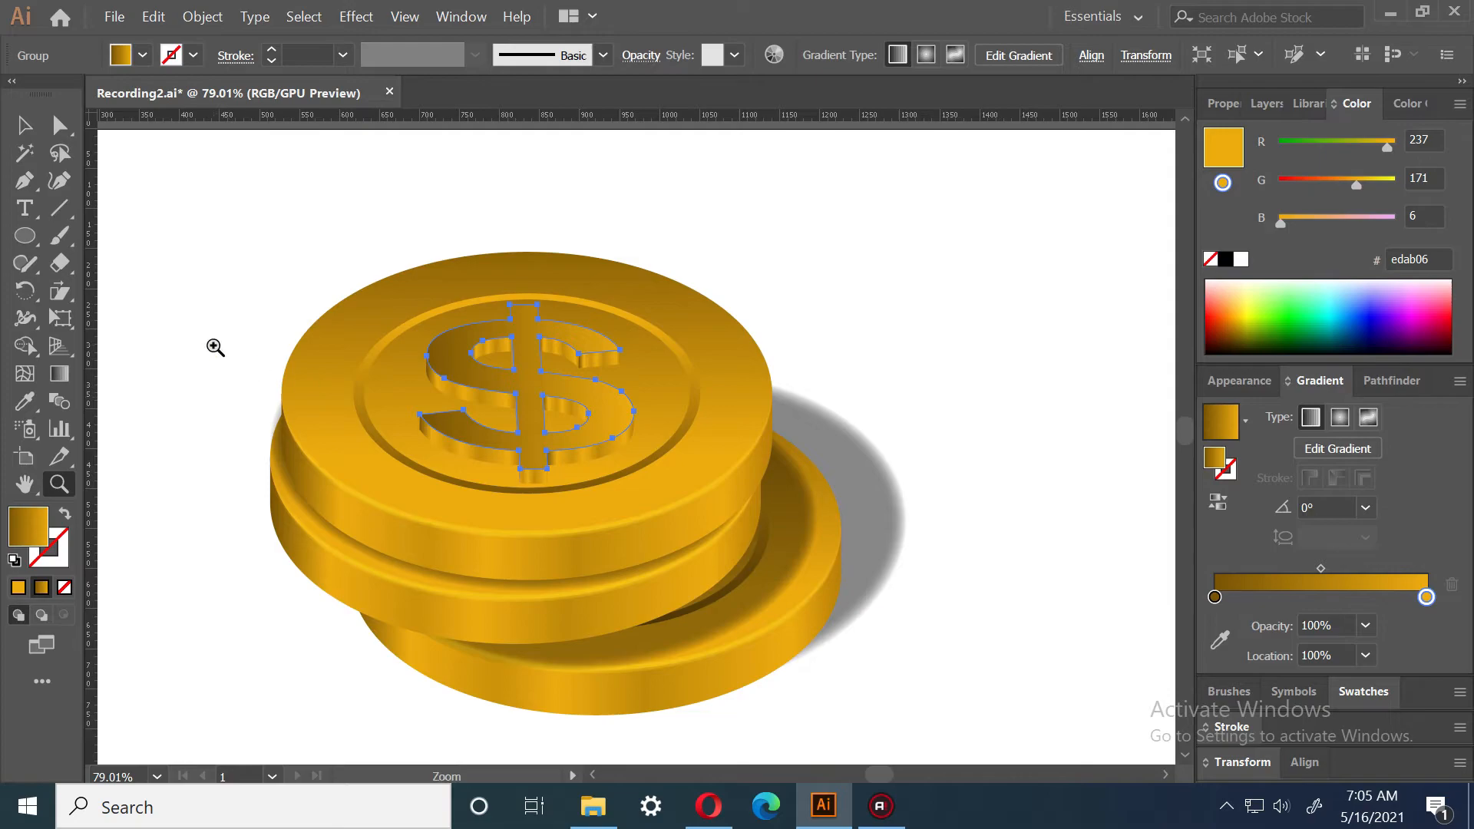
left_click(67, 370)
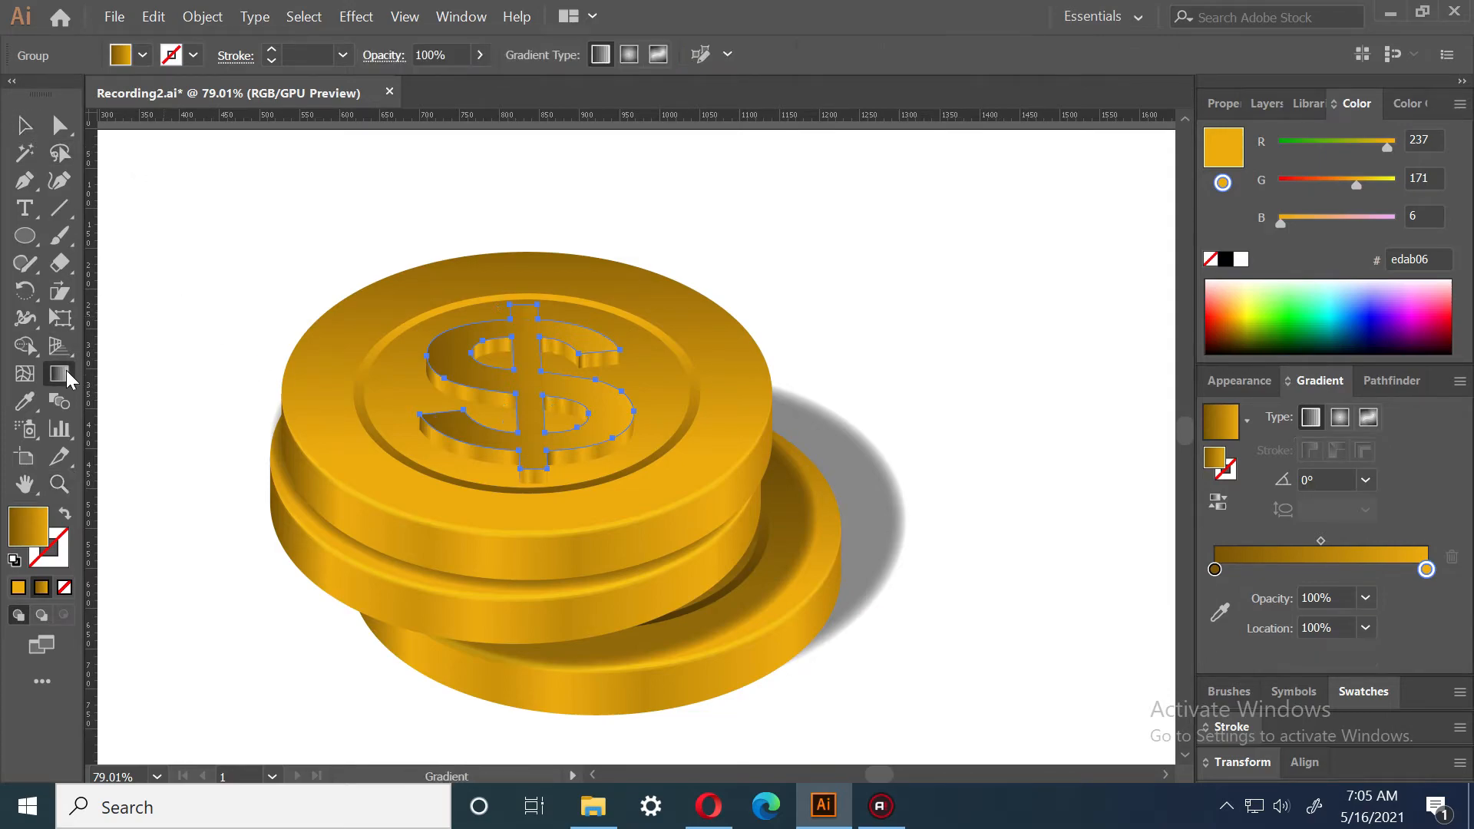
left_click_drag(570, 309, 525, 415)
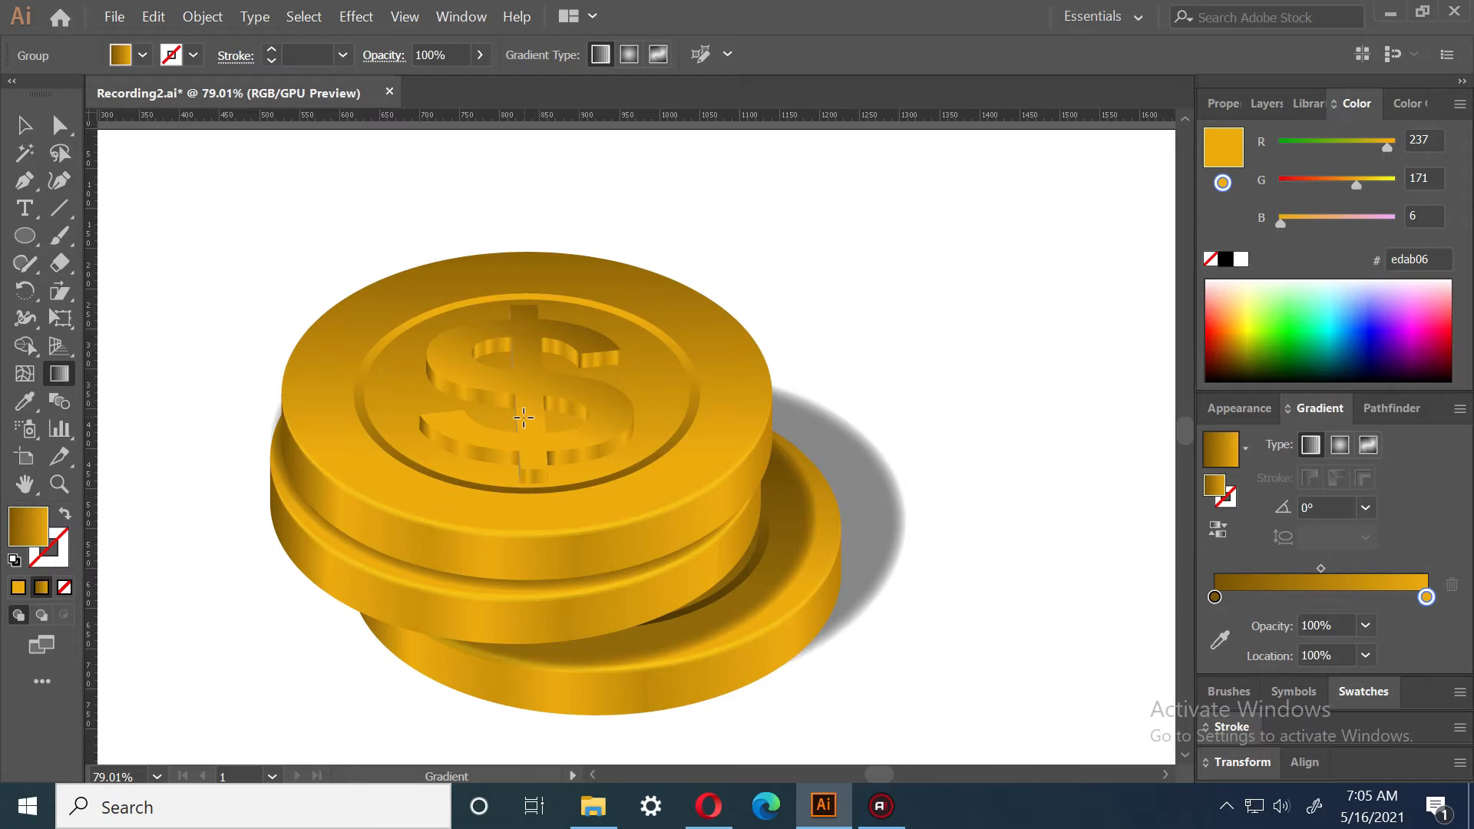
left_click(25, 125)
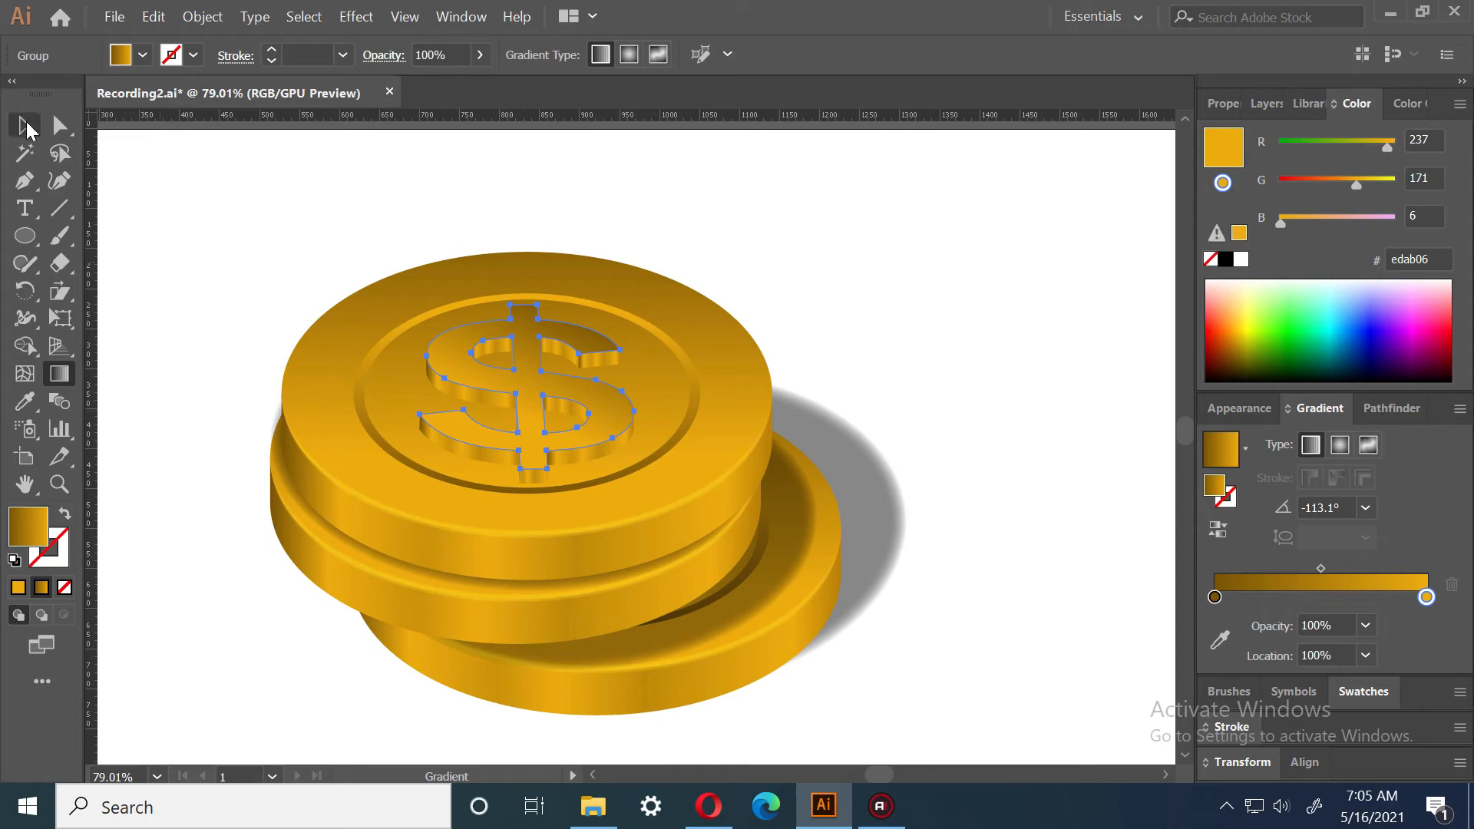
Duplicate the dollar sign's front face in place and give the copy the coin shadow's black fill and 47% opacity
key("a")
left_click(597, 342)
left_click(888, 366)
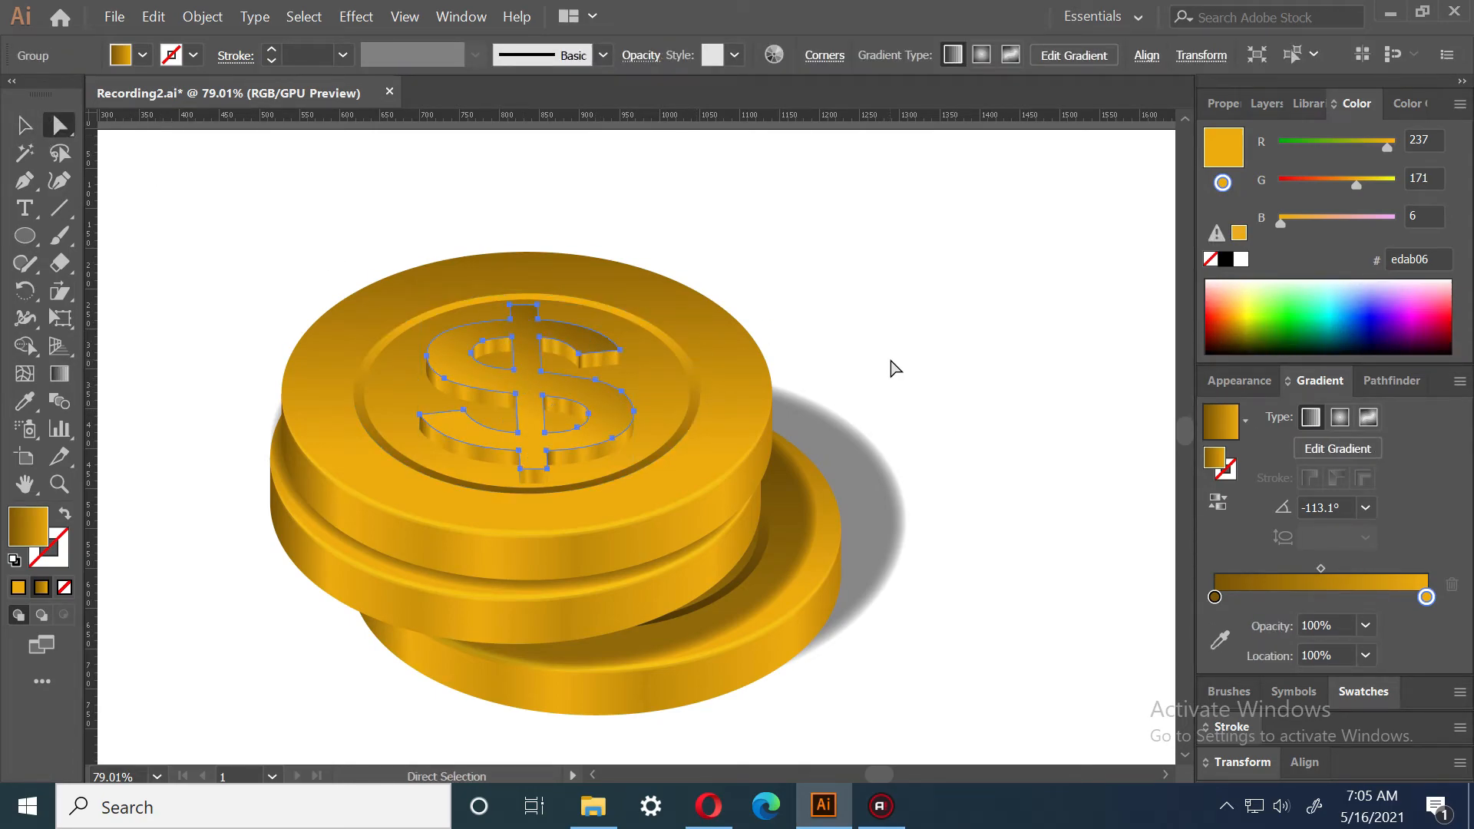
key("v")
left_click(845, 574, "shift")
key("i")
left_click(875, 487)
key("v")
left_click(941, 335)
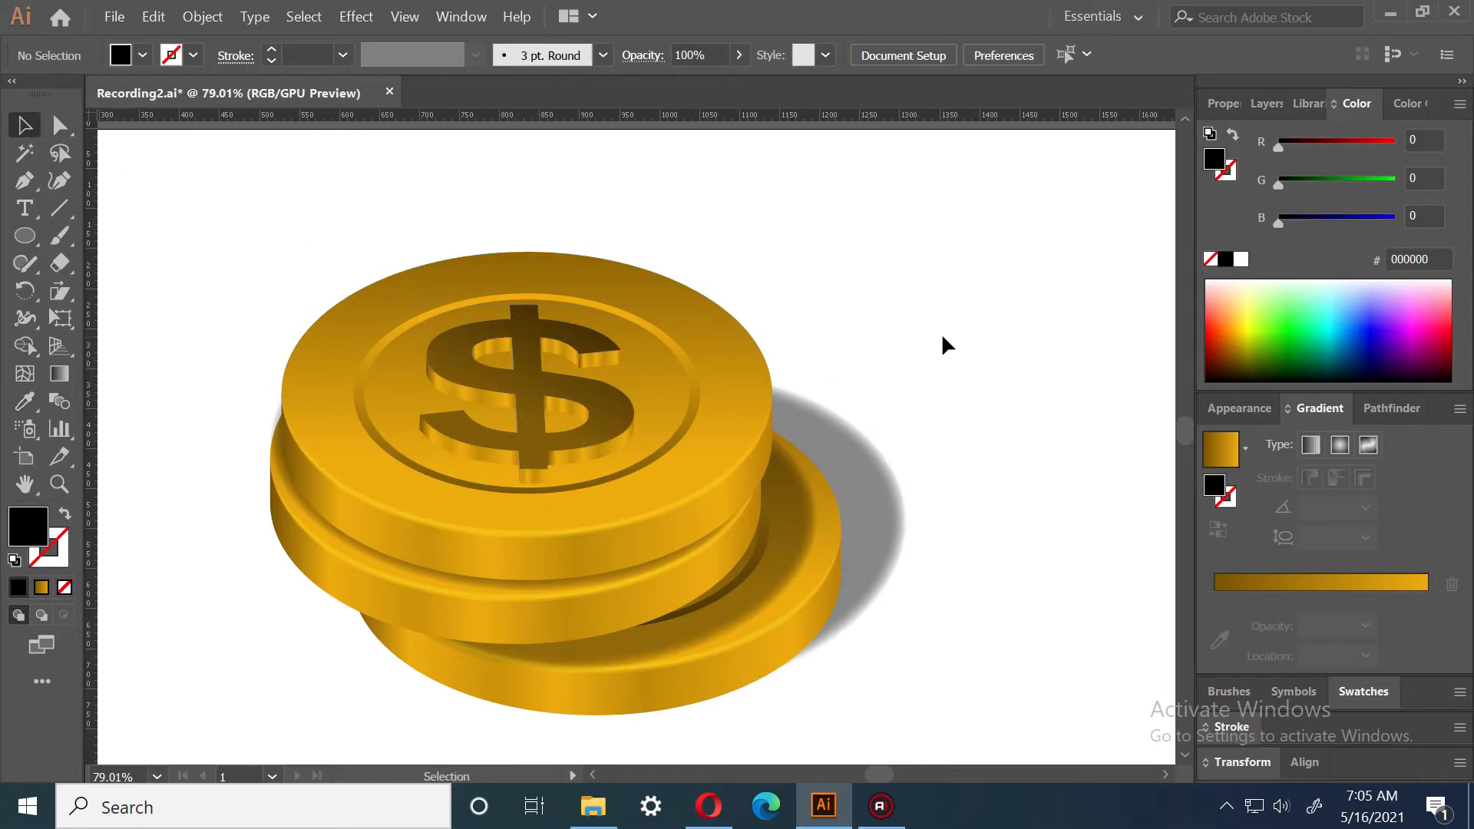
Offset the dark dollar copy to the right and send it behind the gold dollar sign as its shadow
left_click(625, 418)
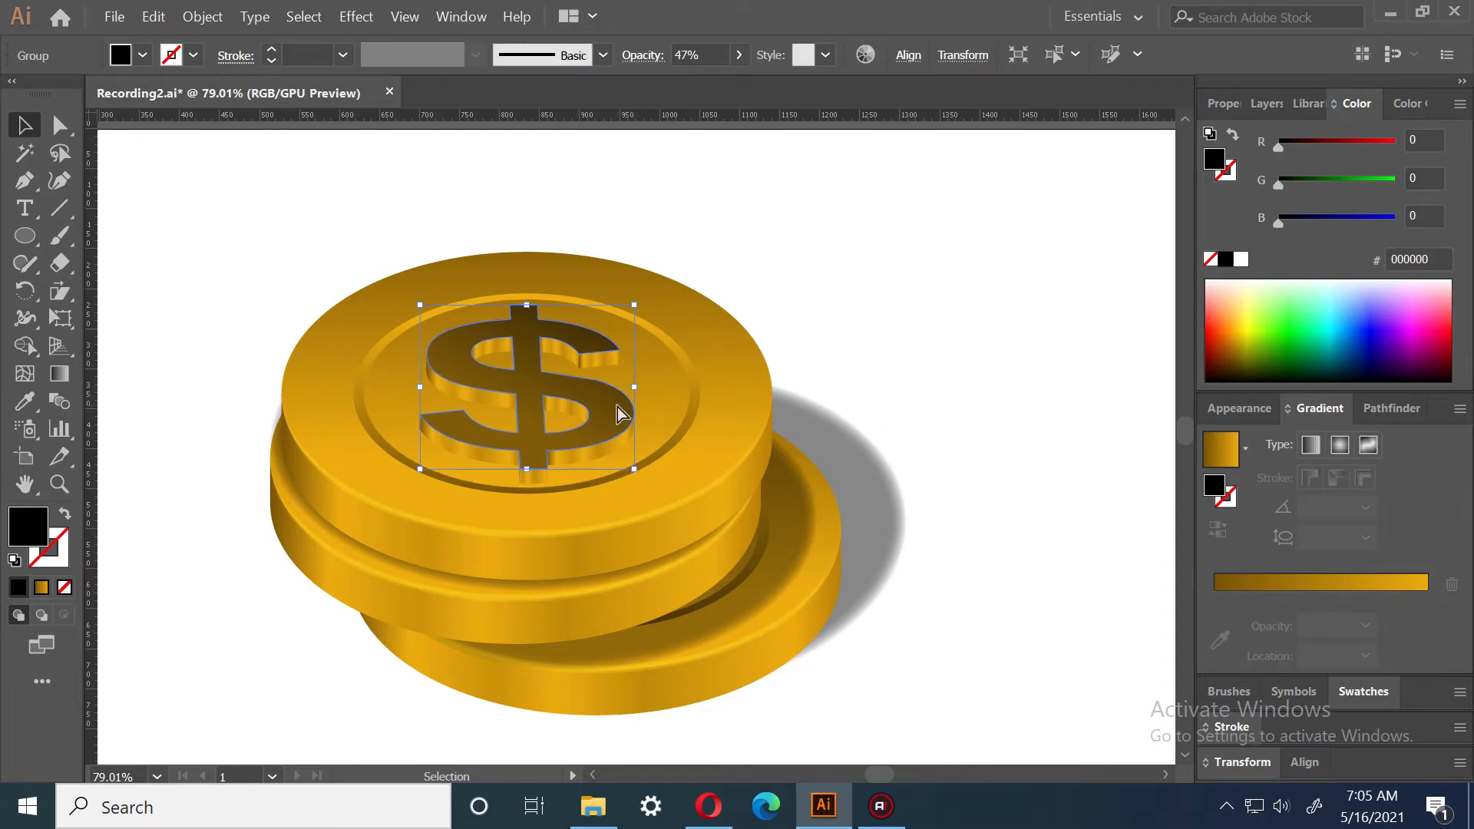
left_click_drag(609, 416, 646, 417)
key("ctrl")
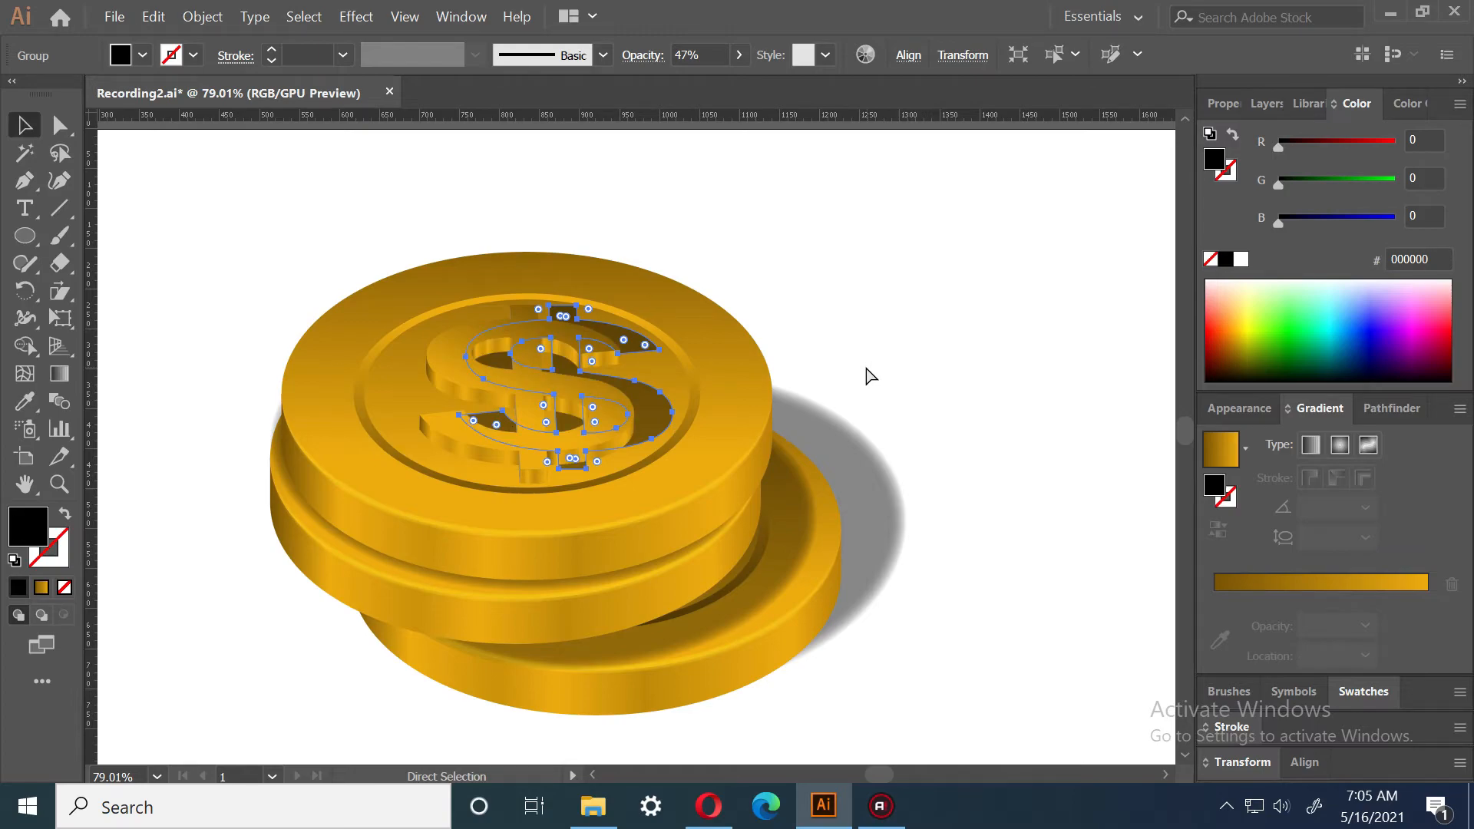
left_click(866, 369)
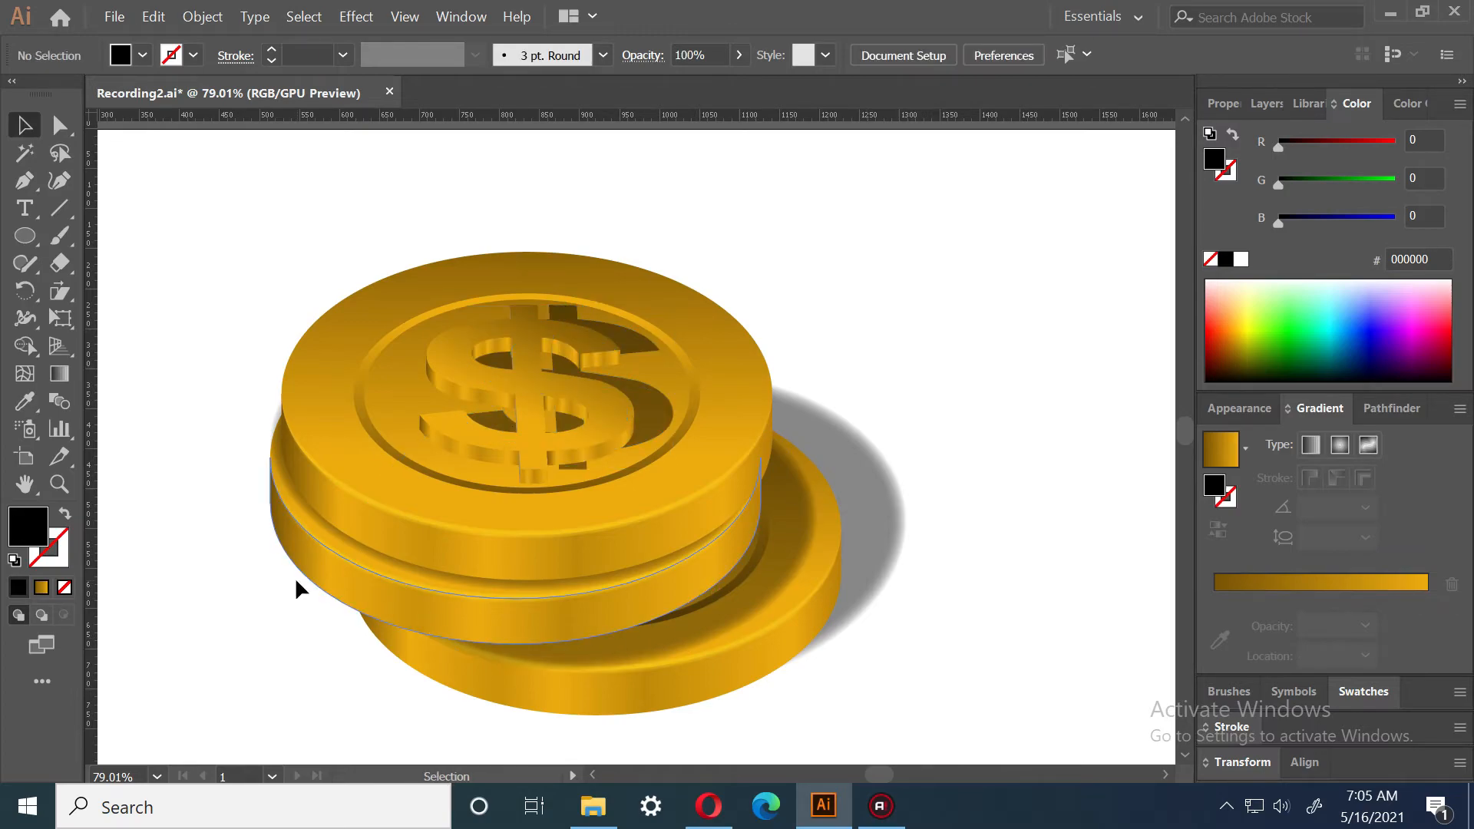
Move the shadow slightly closer to the dollar sign and stretch it down to the base of the vertical bar
left_click(59, 484)
left_click_drag(554, 376, 737, 479)
left_click(24, 124)
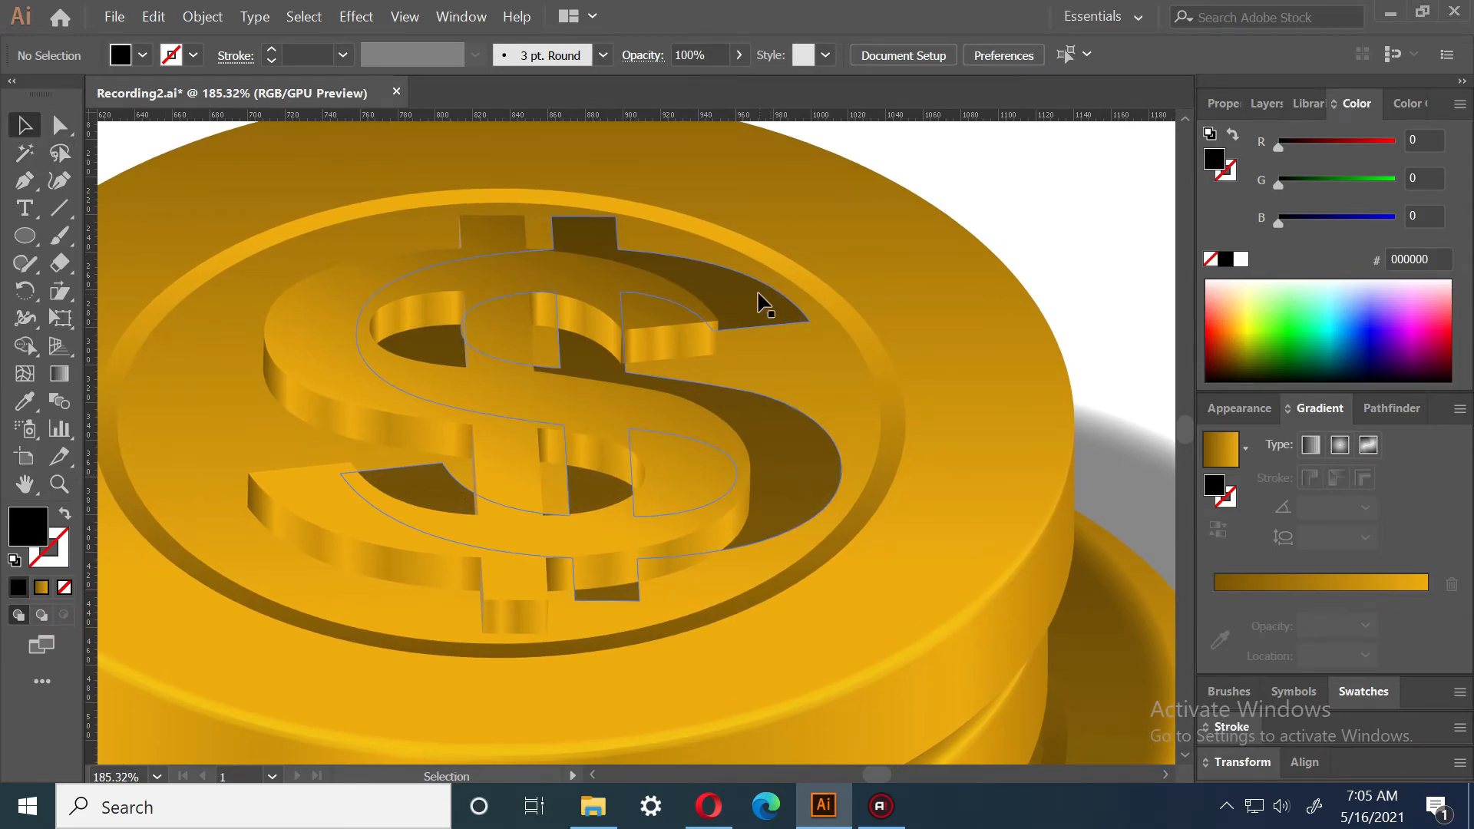
left_click(772, 315)
left_click_drag(791, 458, 765, 461)
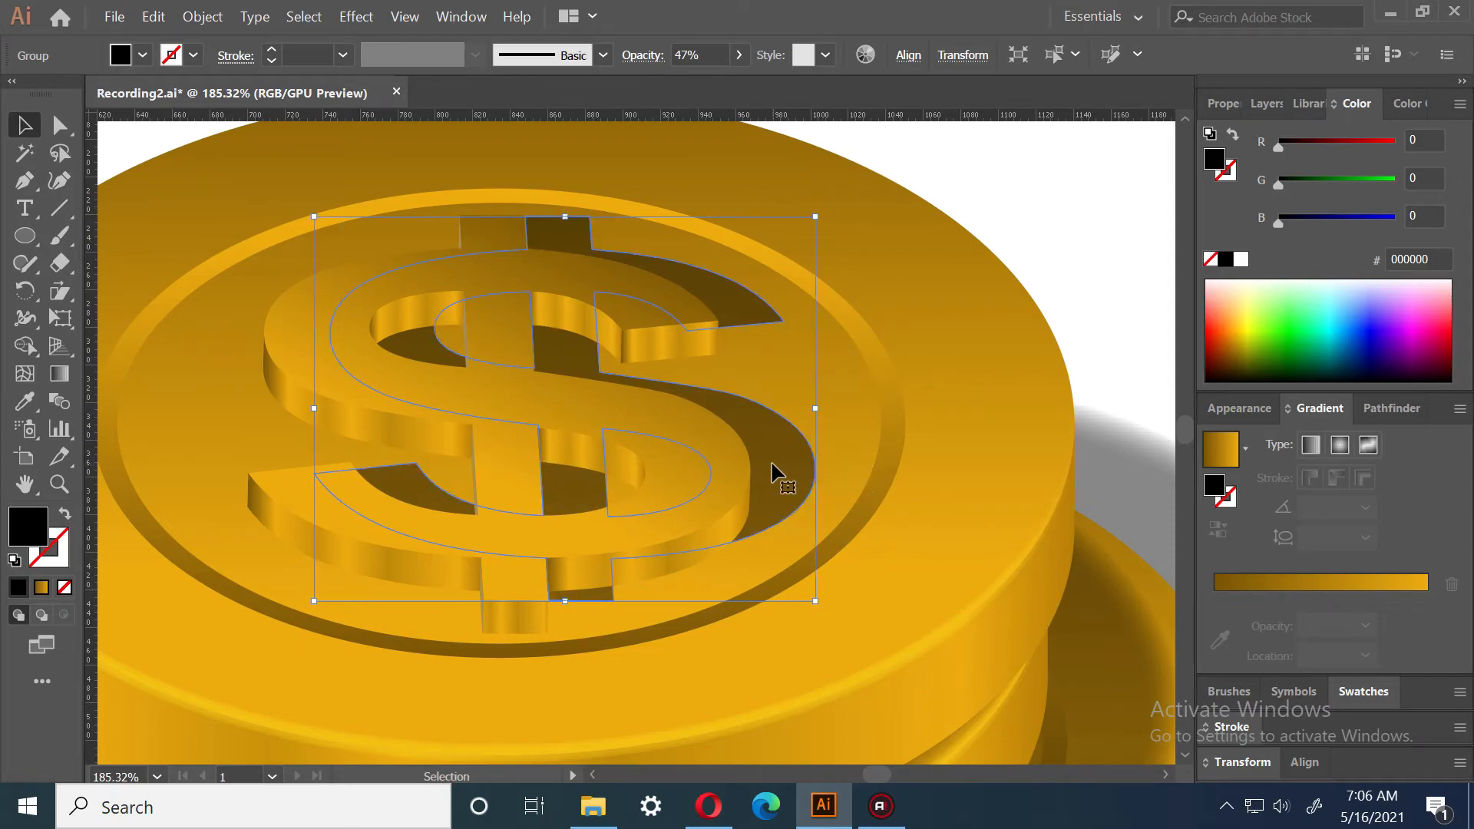
left_click_drag(568, 602, 566, 634)
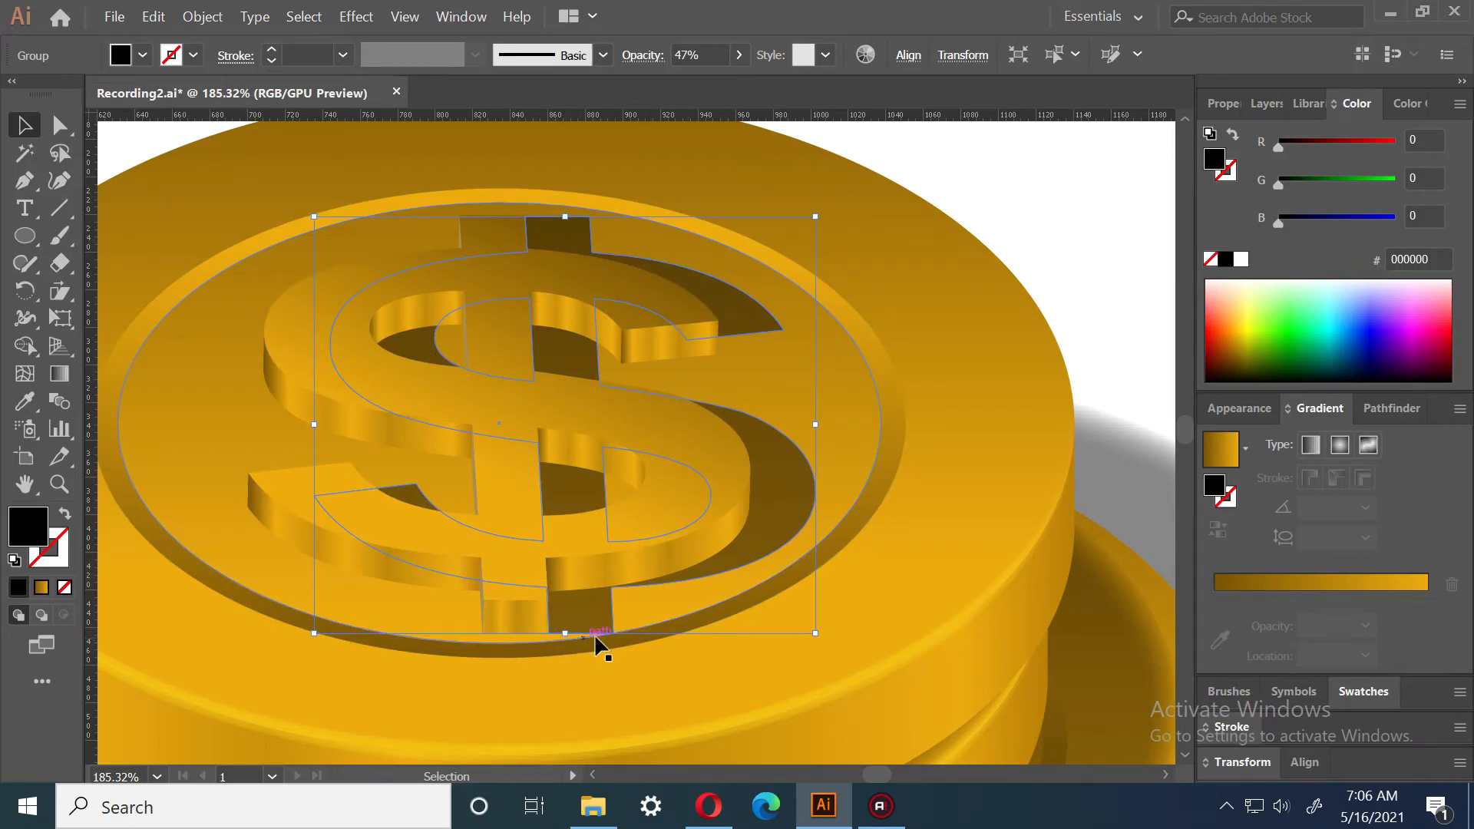
Apply a Feather effect with a 6 px radius to the dollar sign's shadow
left_click(353, 18)
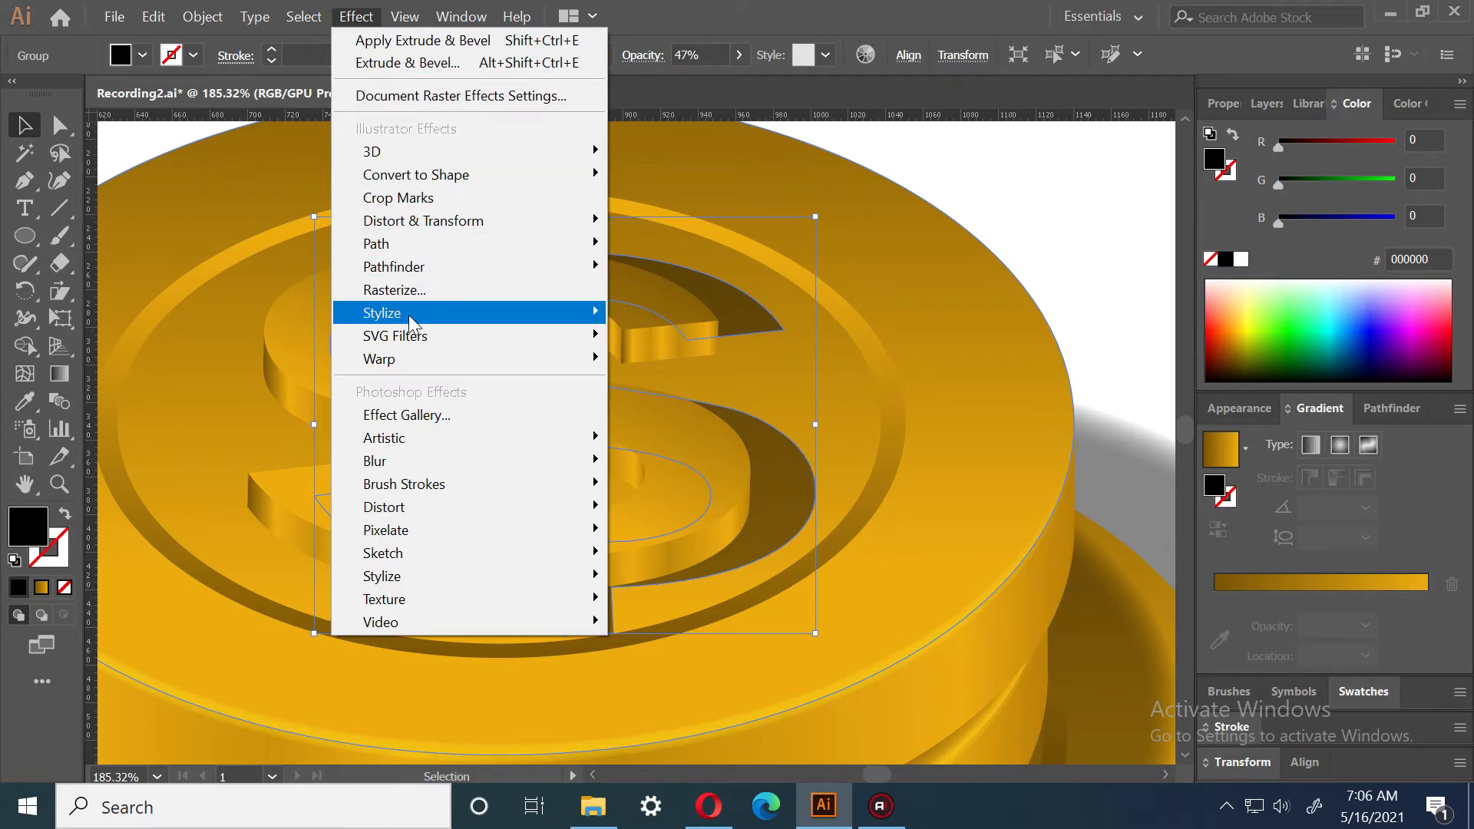
mouse_move(427, 314)
left_click(660, 337)
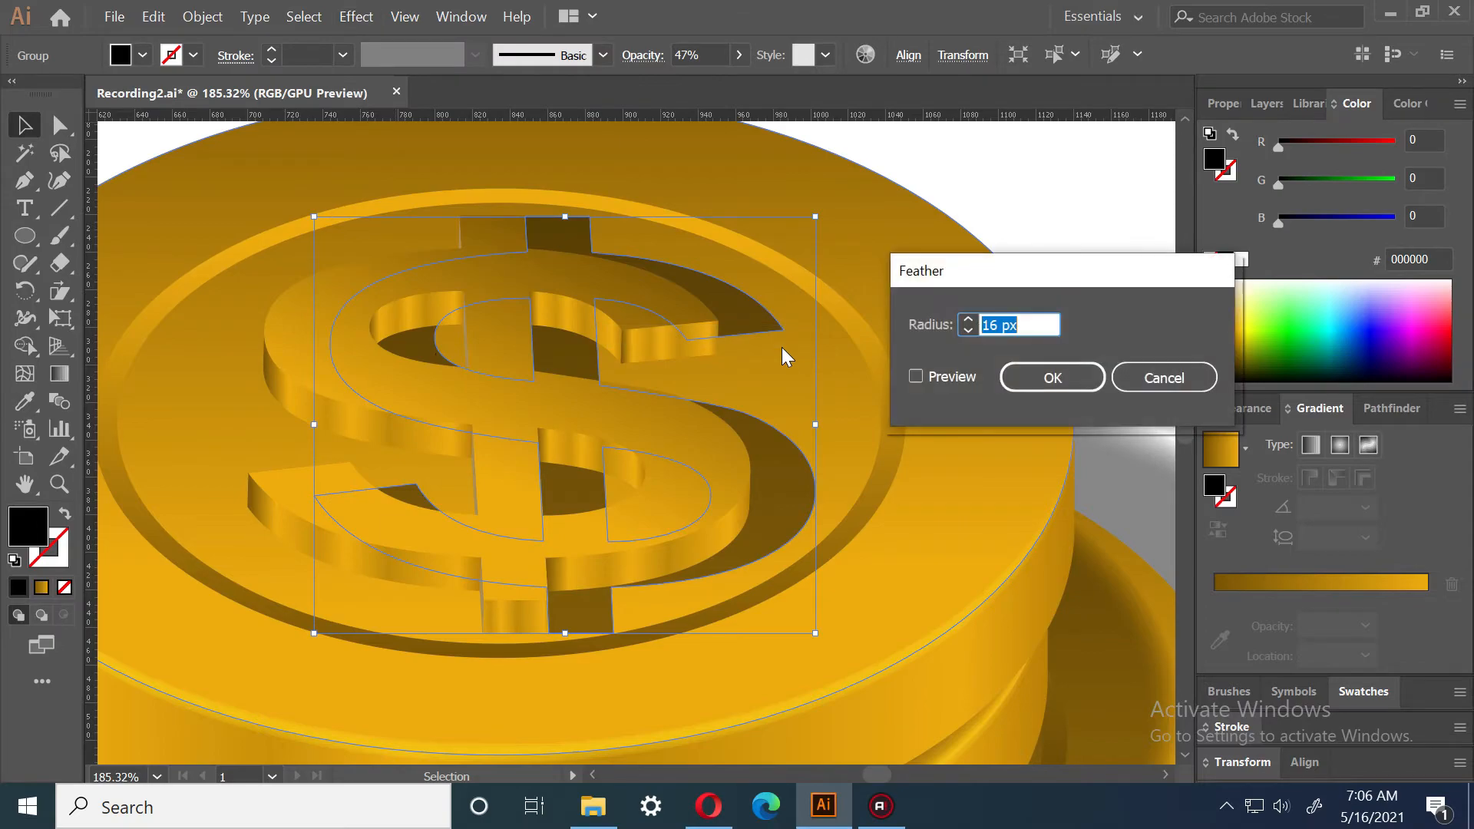
left_click(916, 376)
left_click(1038, 325)
double_click(1038, 325)
type("8")
type("6")
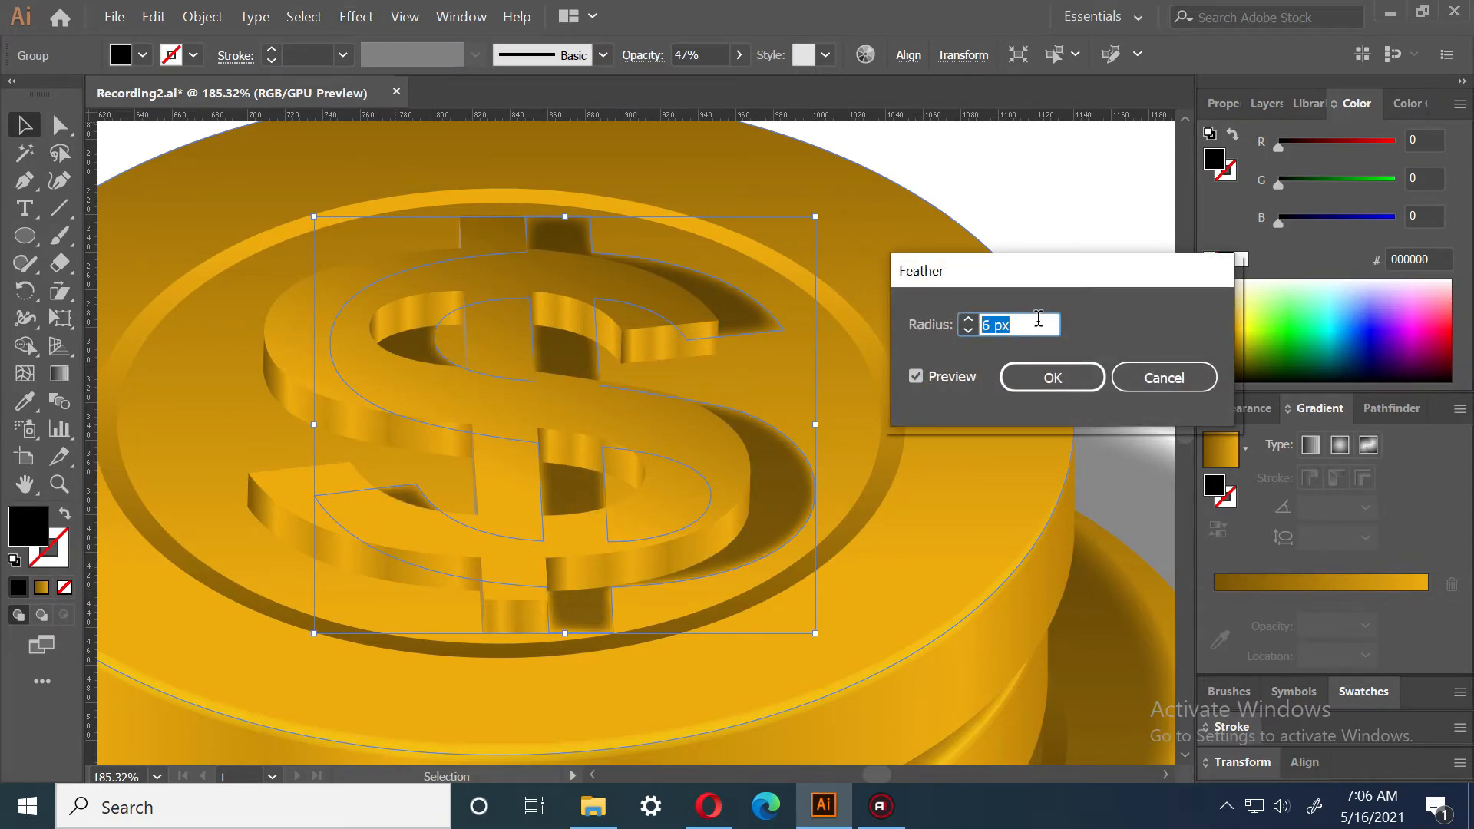
left_click(1052, 378)
Nudge the feathered shadow slightly left and down, closer to the dollar sign, and deselect it
left_click(1037, 280)
left_click_drag(569, 354, 575, 361)
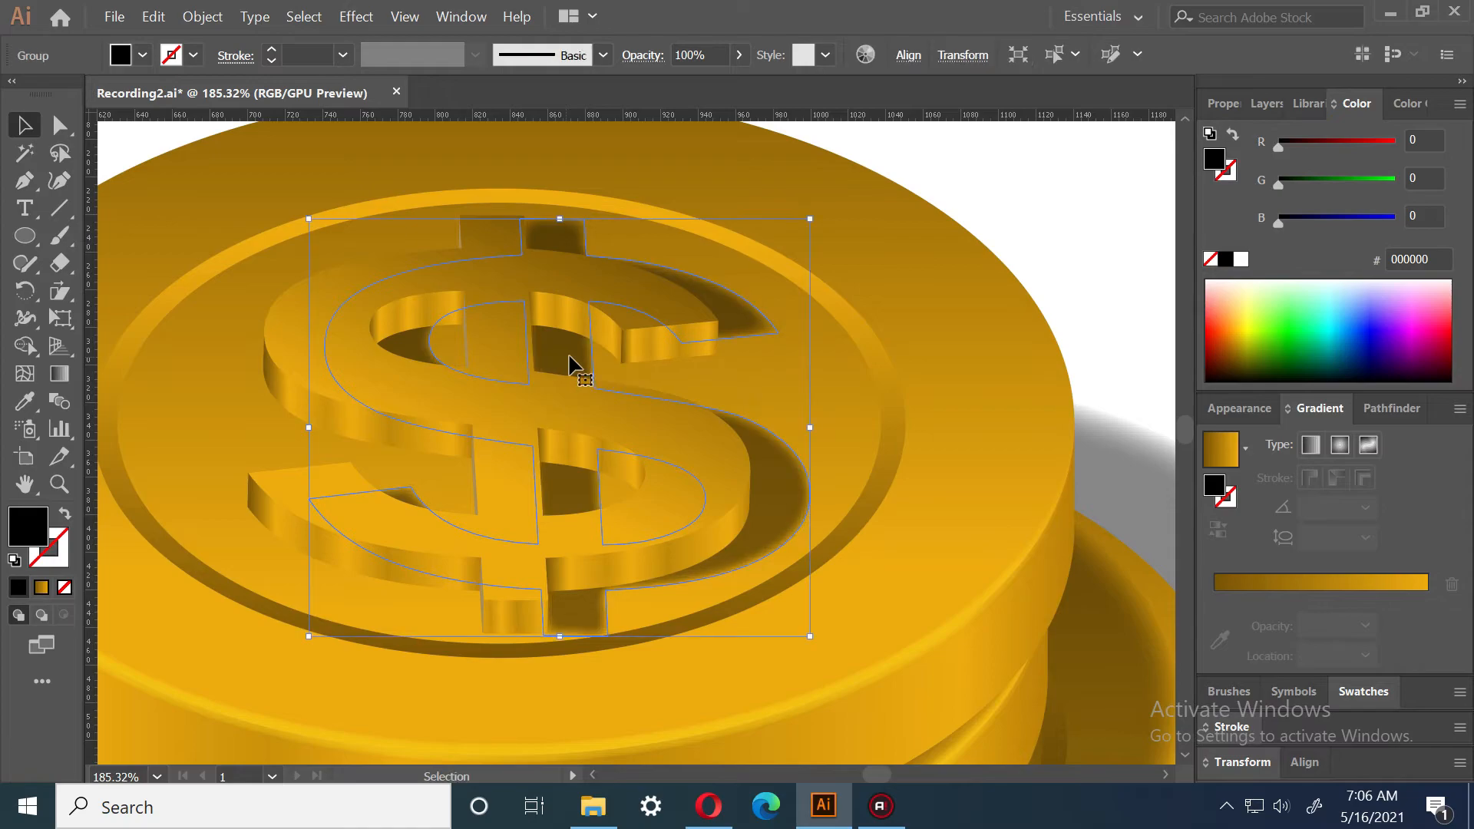
left_click(991, 235)
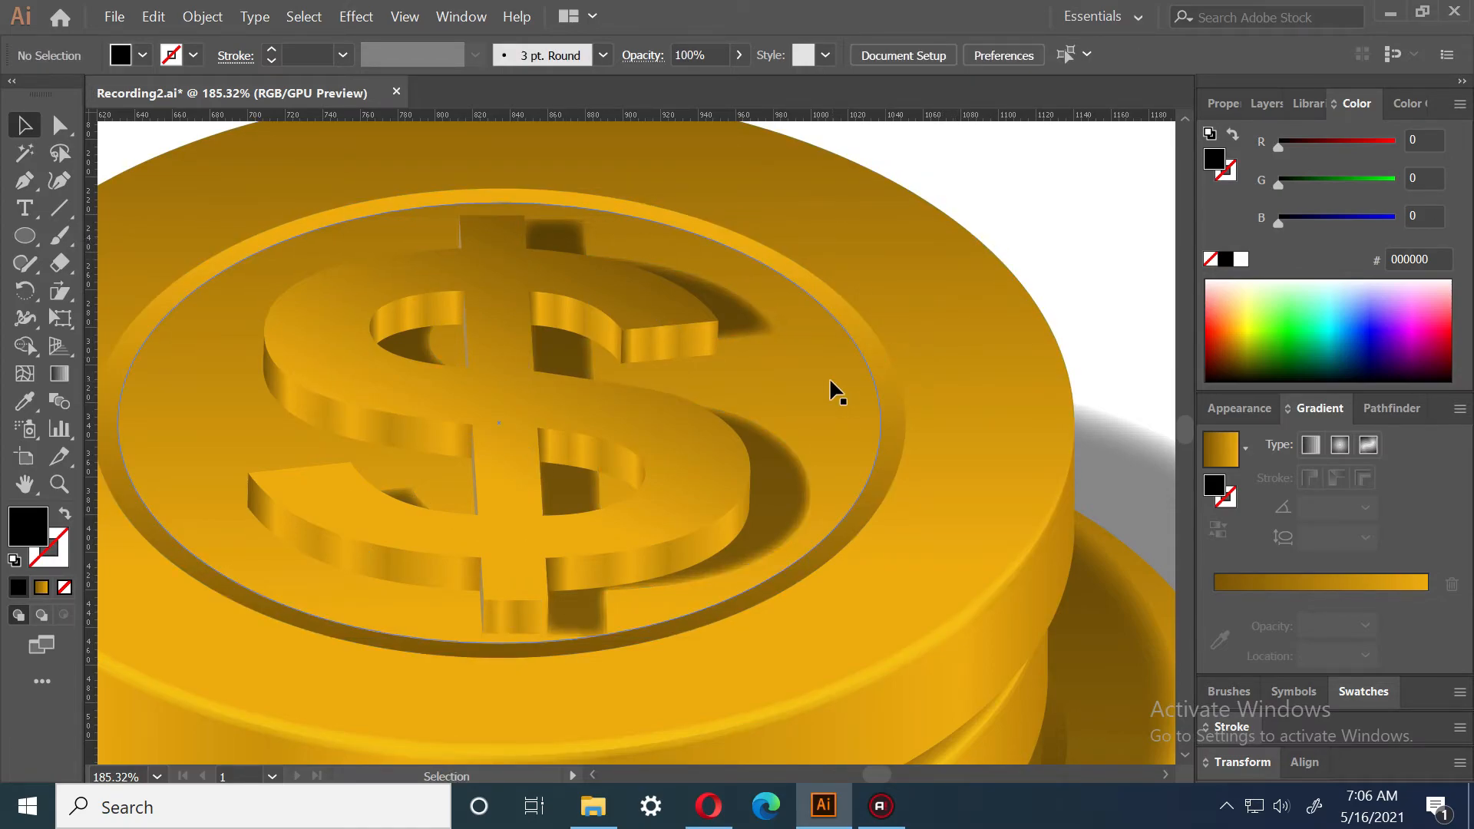
Raise the two anchor points at the lower-left end of the dollar sign's shadow so more of it fills the inner gap
left_click(59, 484)
scroll(680, 509, "down", 5)
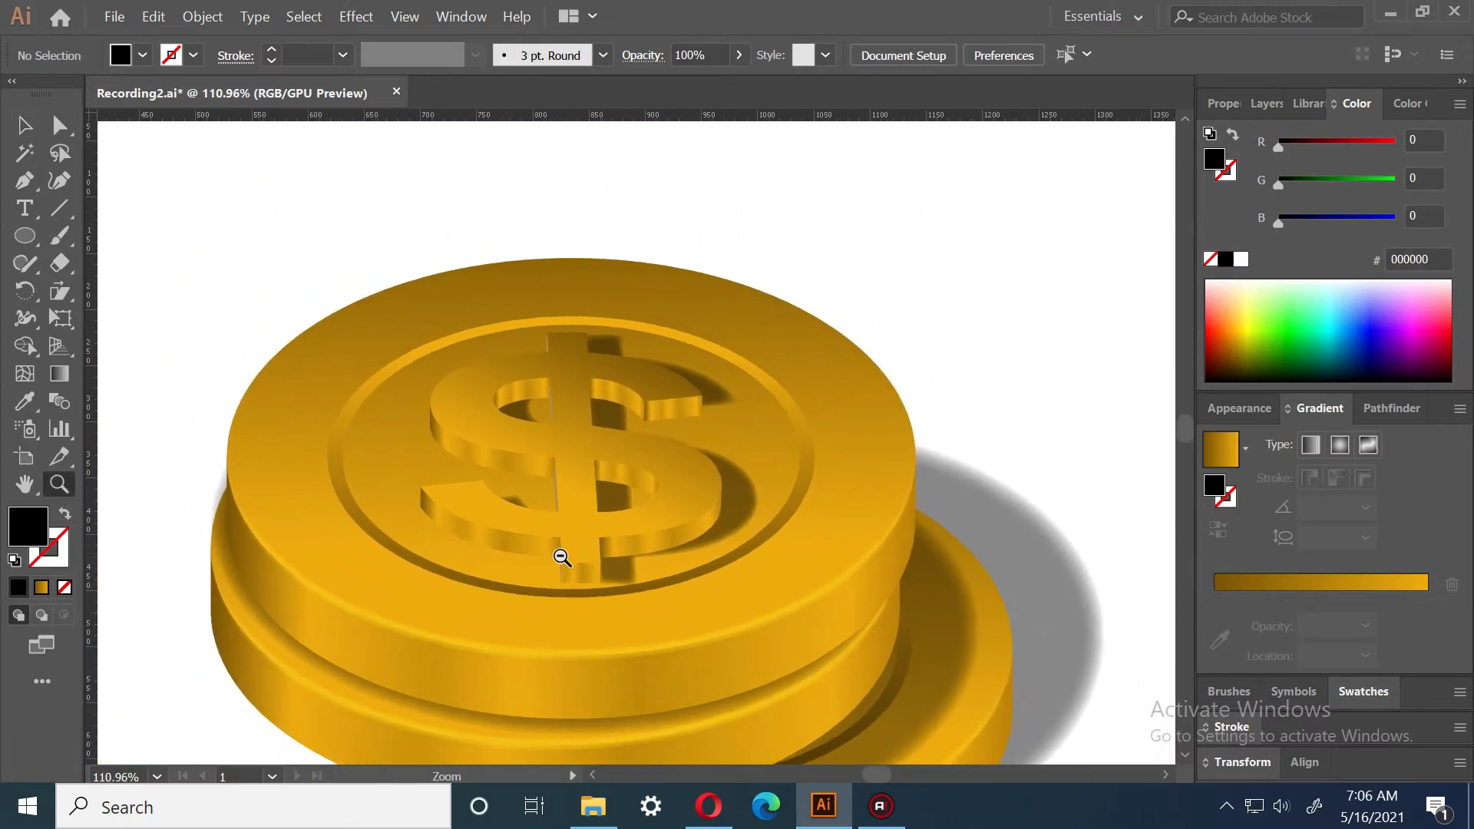
scroll(469, 579, "up", 2)
scroll(468, 580, "down", 2)
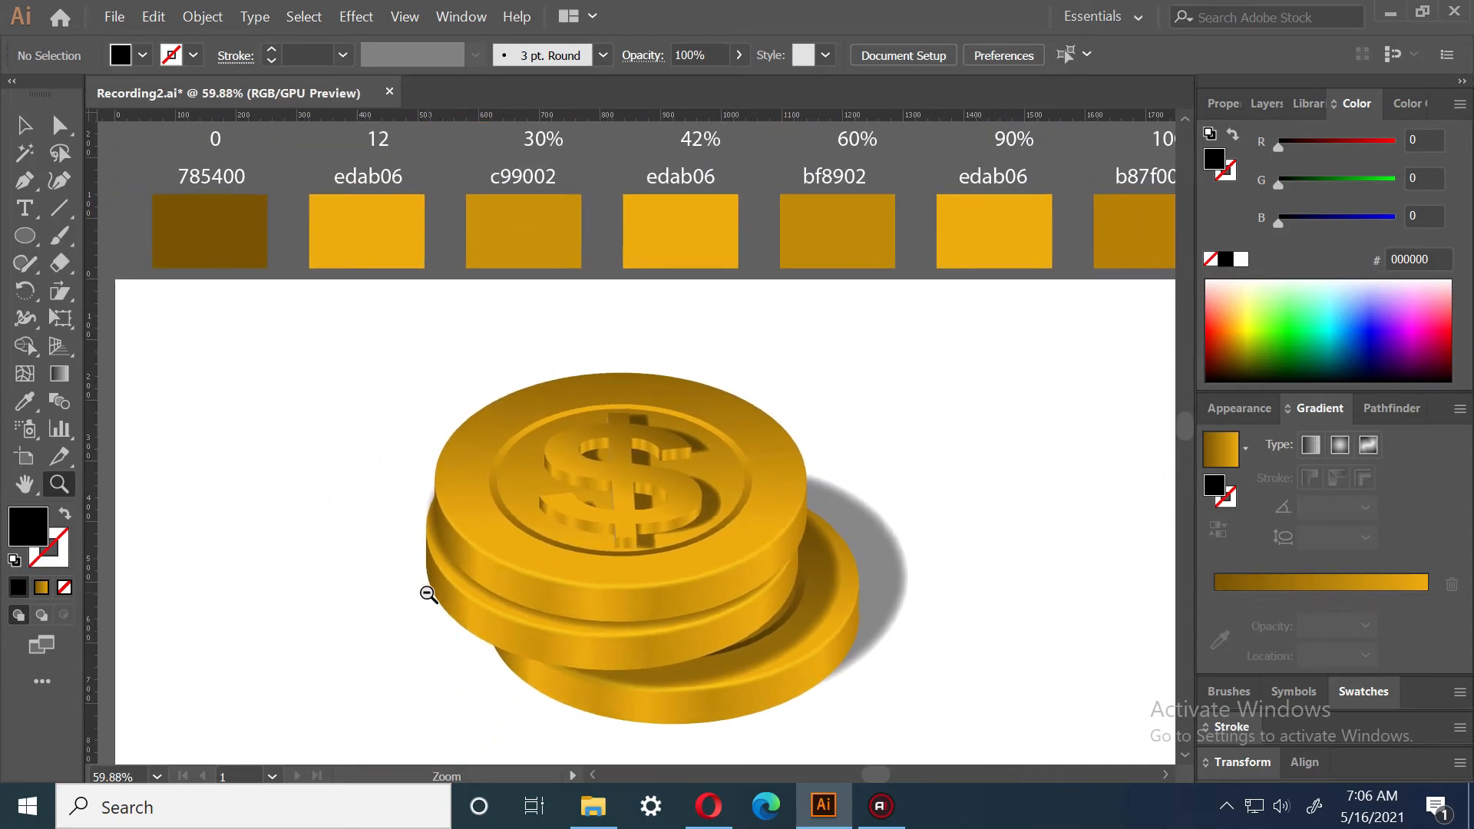
left_click_drag(645, 516, 812, 550)
scroll(655, 546, "up", 2)
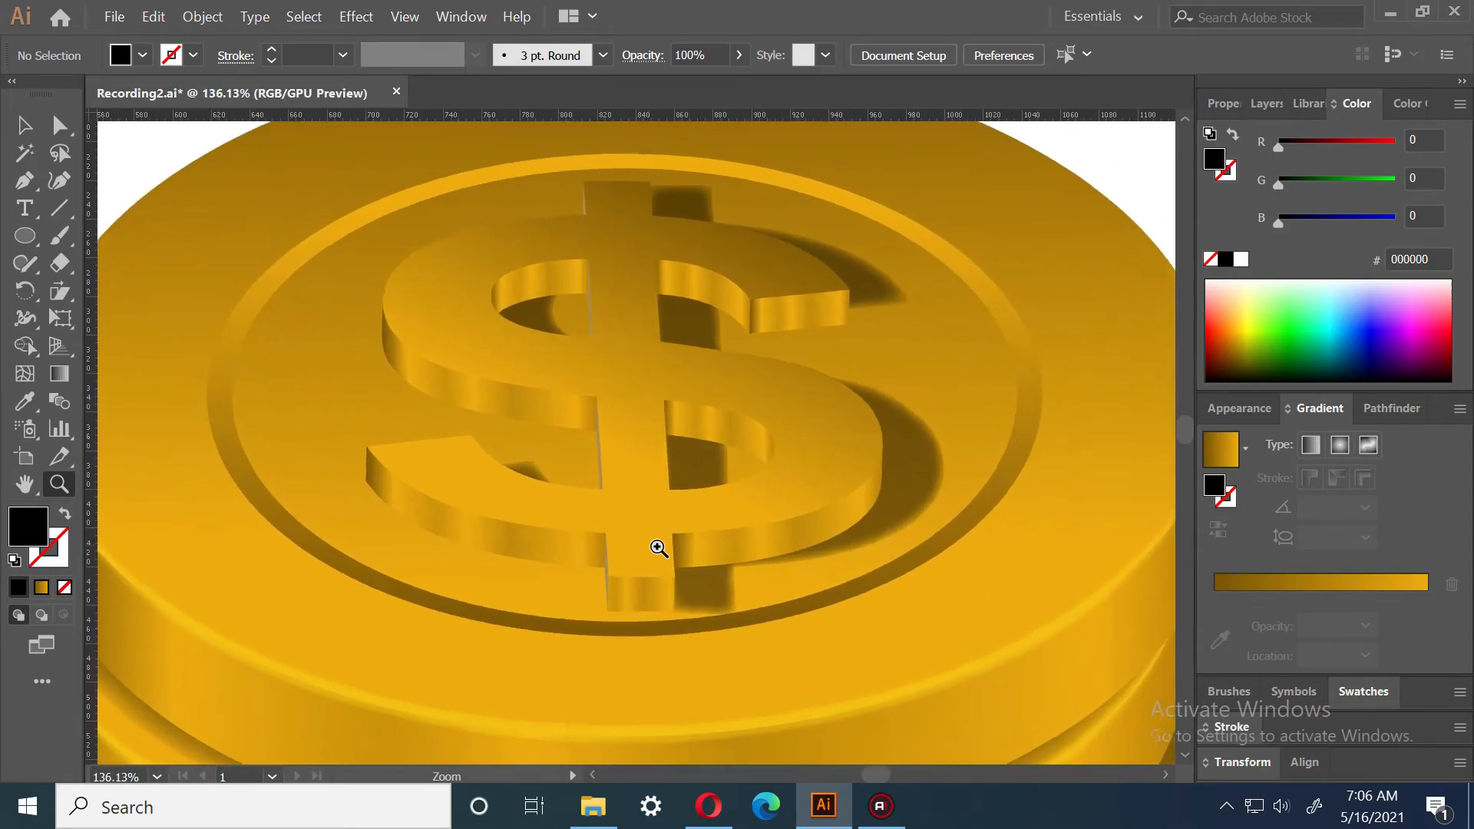
left_click(59, 125)
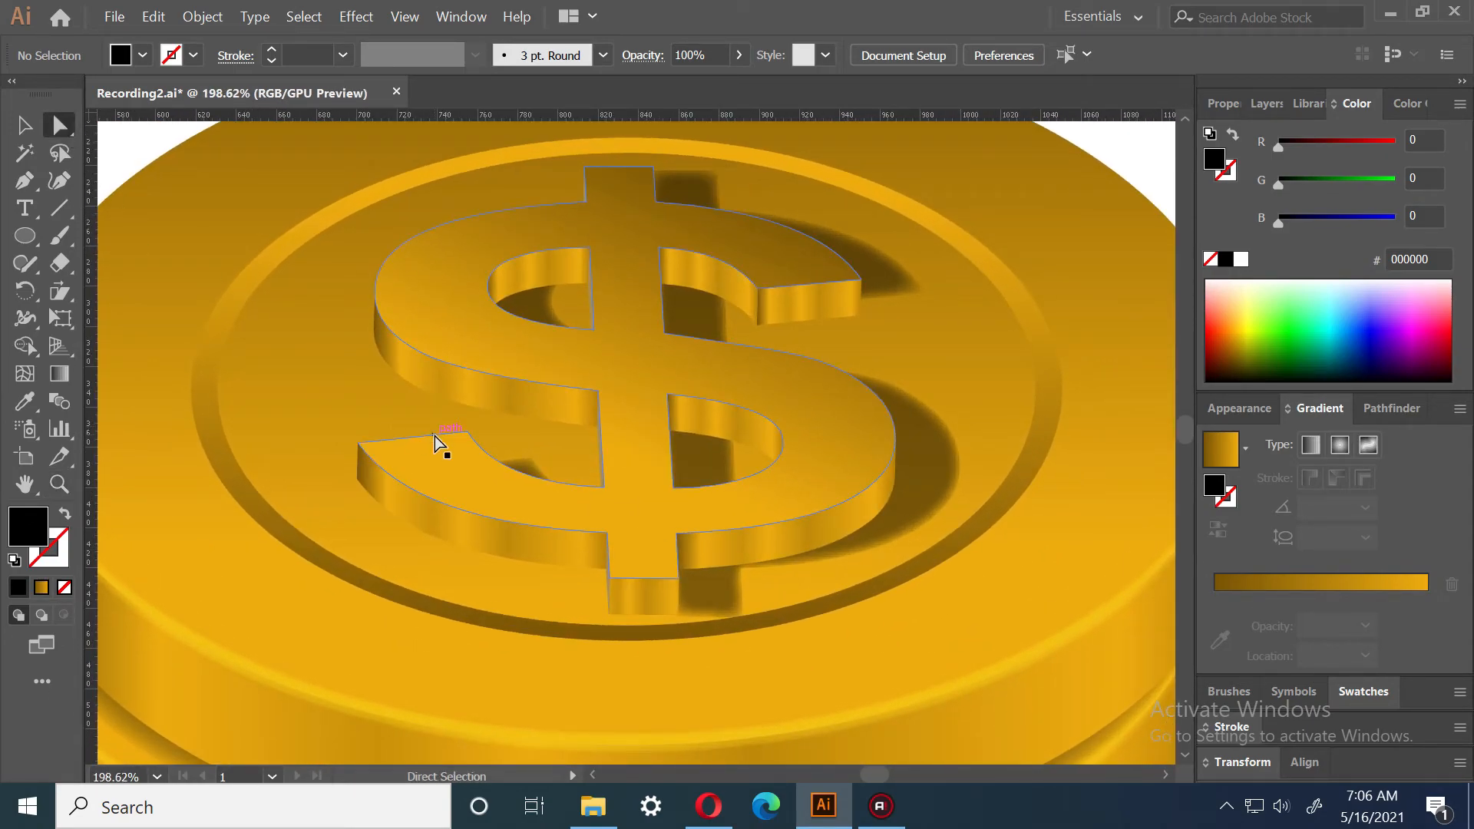
left_click(526, 454)
left_click_drag(531, 457, 527, 437)
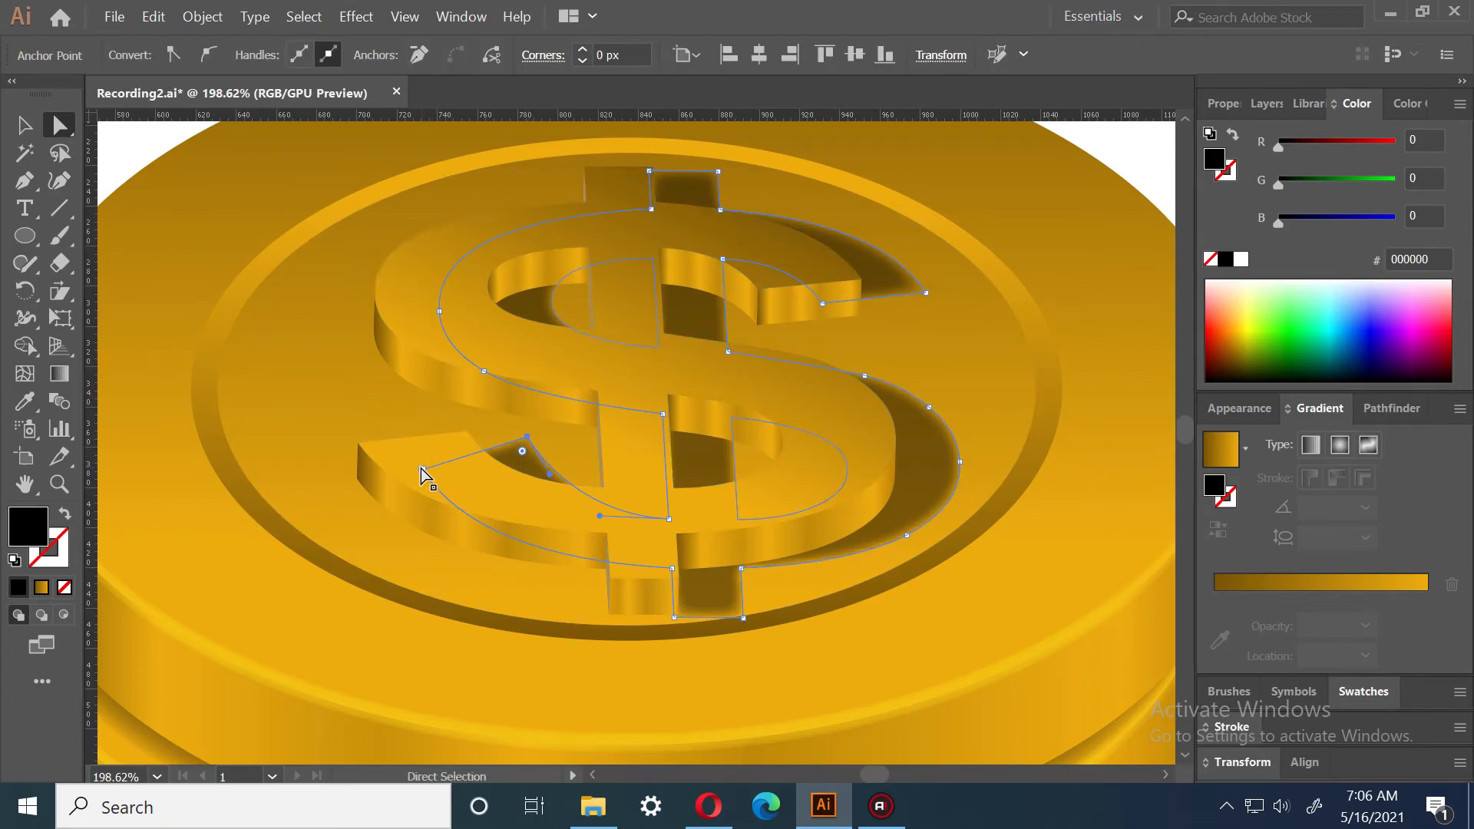
left_click_drag(418, 466, 402, 435)
left_click_drag(525, 439, 527, 427)
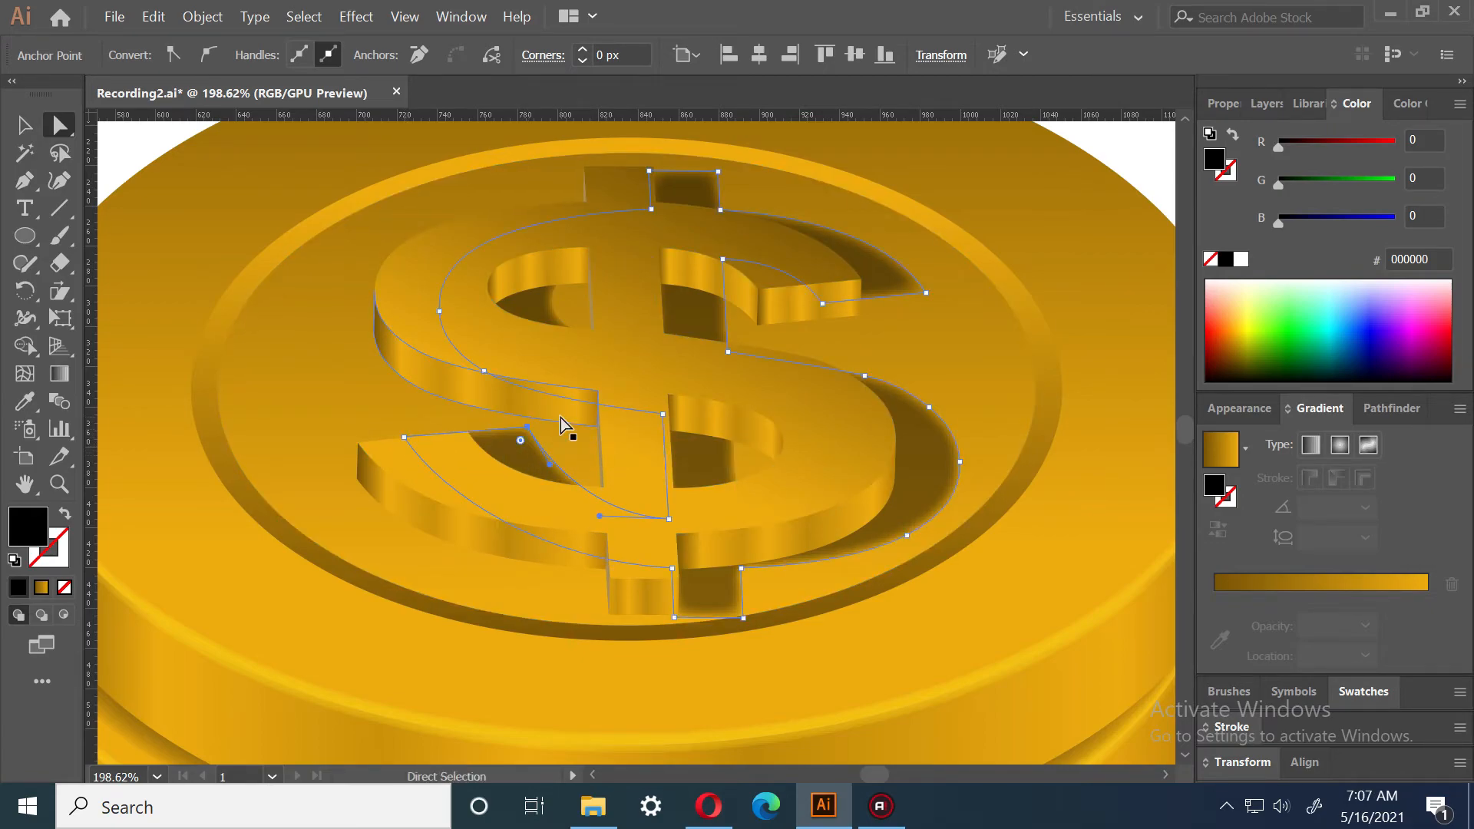
Pull the shadow's top bar corner up and left, and shift its upper-right tip anchors slightly down and right
left_click(651, 175)
left_click_drag(651, 175, 637, 165)
left_click_drag(822, 304, 831, 316)
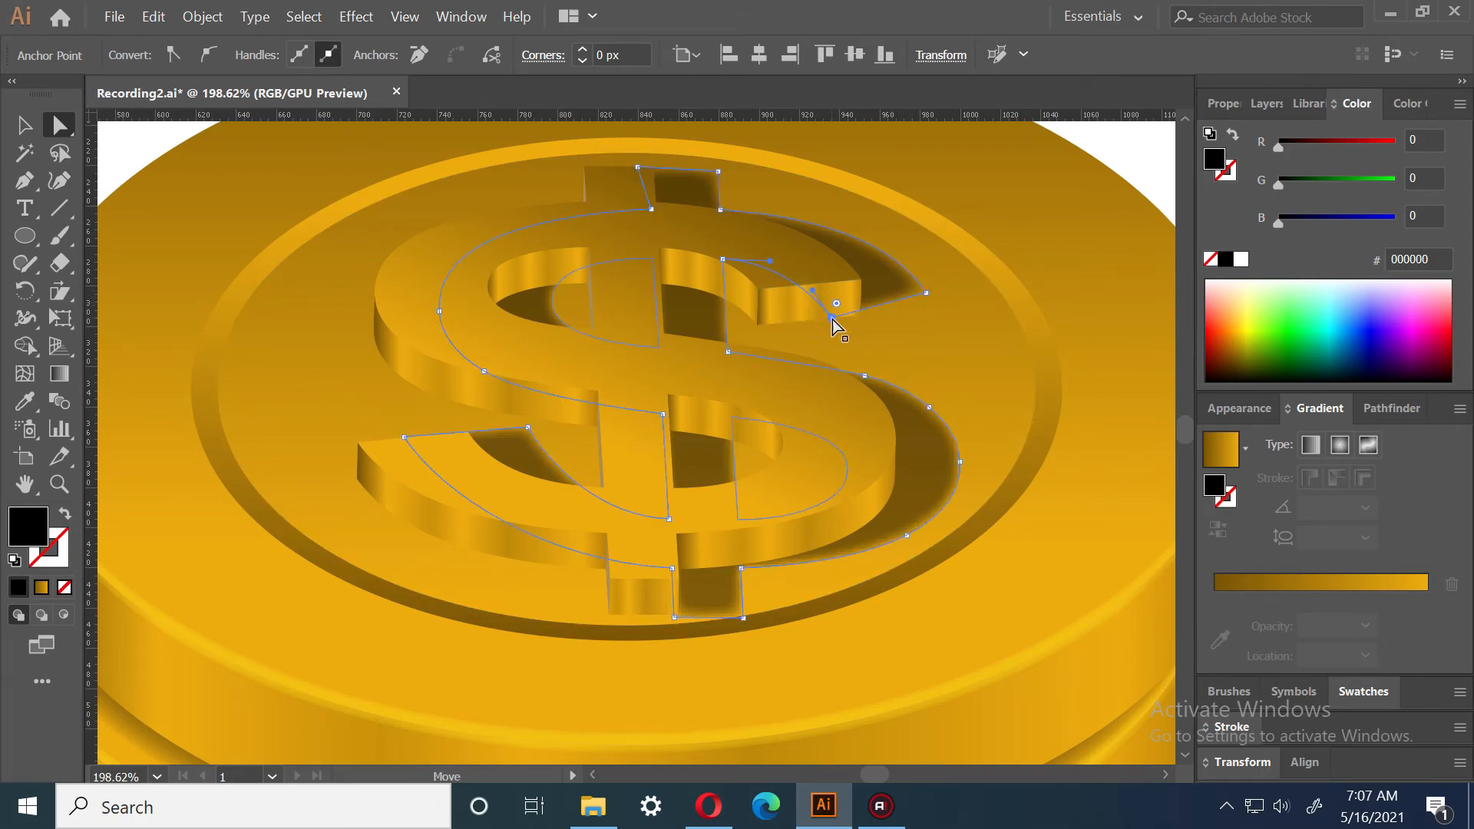
left_click_drag(928, 296, 940, 306)
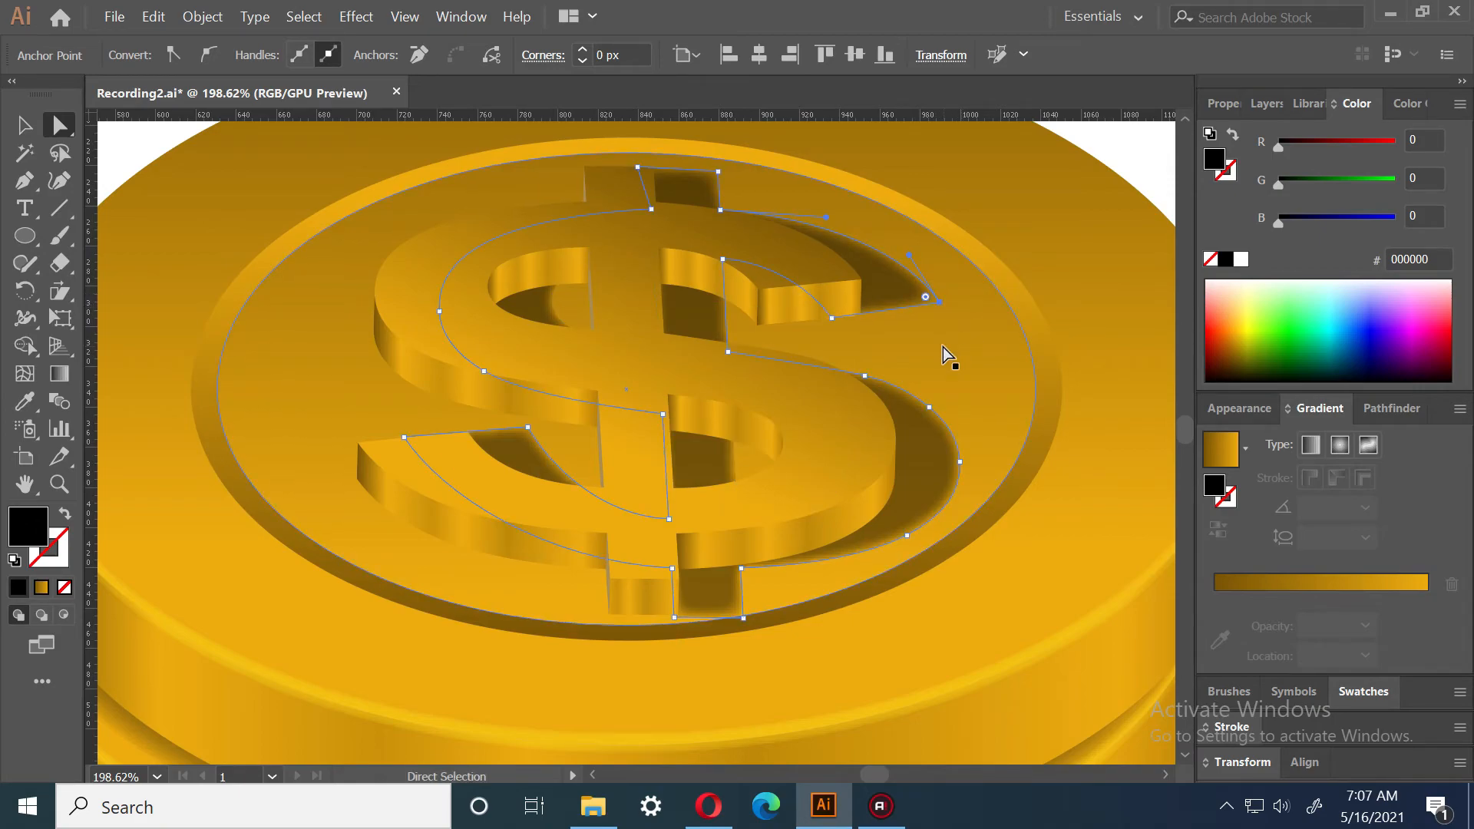
Group the dollar sign, its shadow and the top coin into one object
left_click(58, 483)
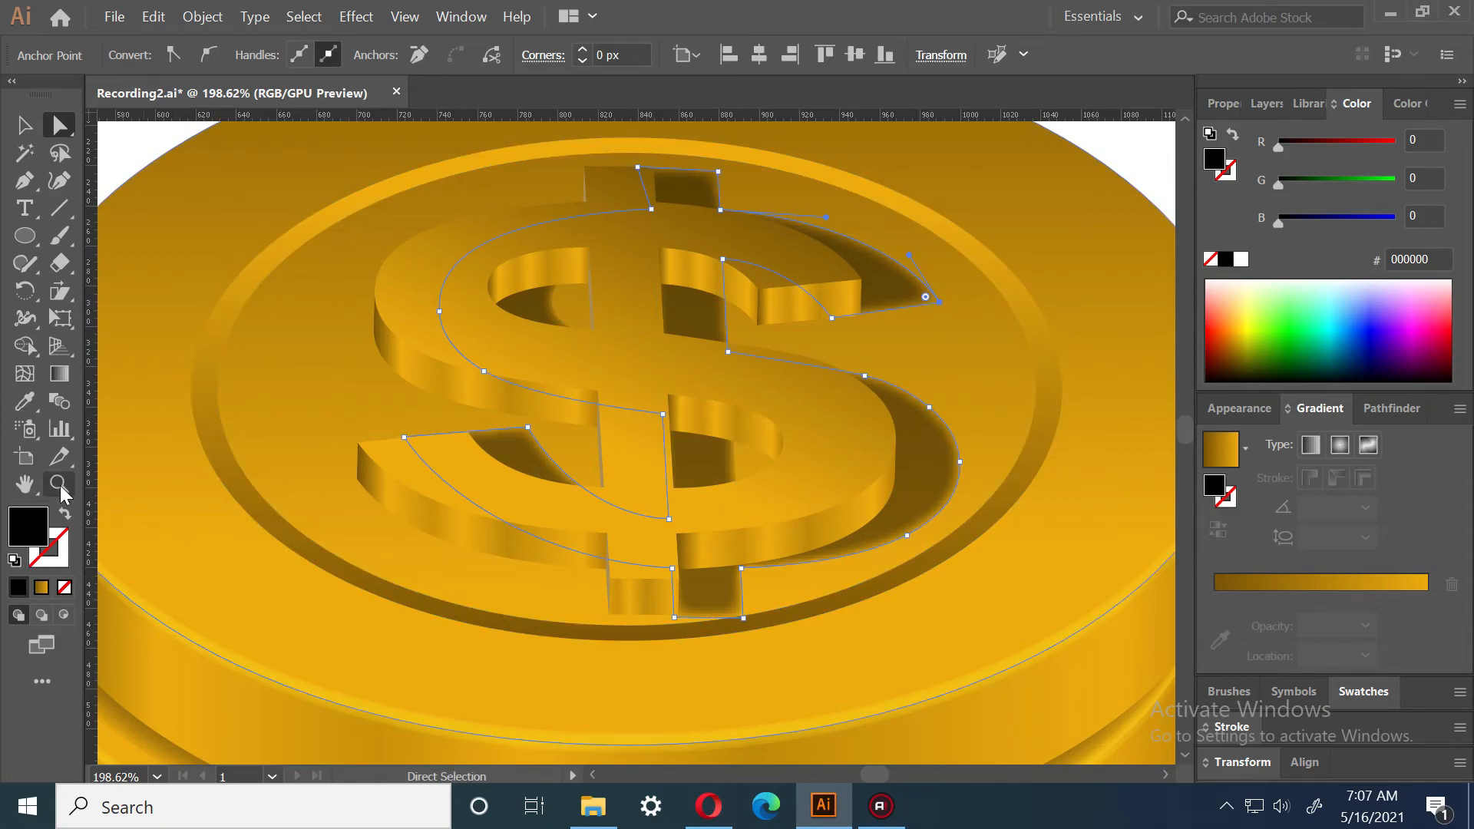
left_click(668, 510, "alt")
left_click(24, 124)
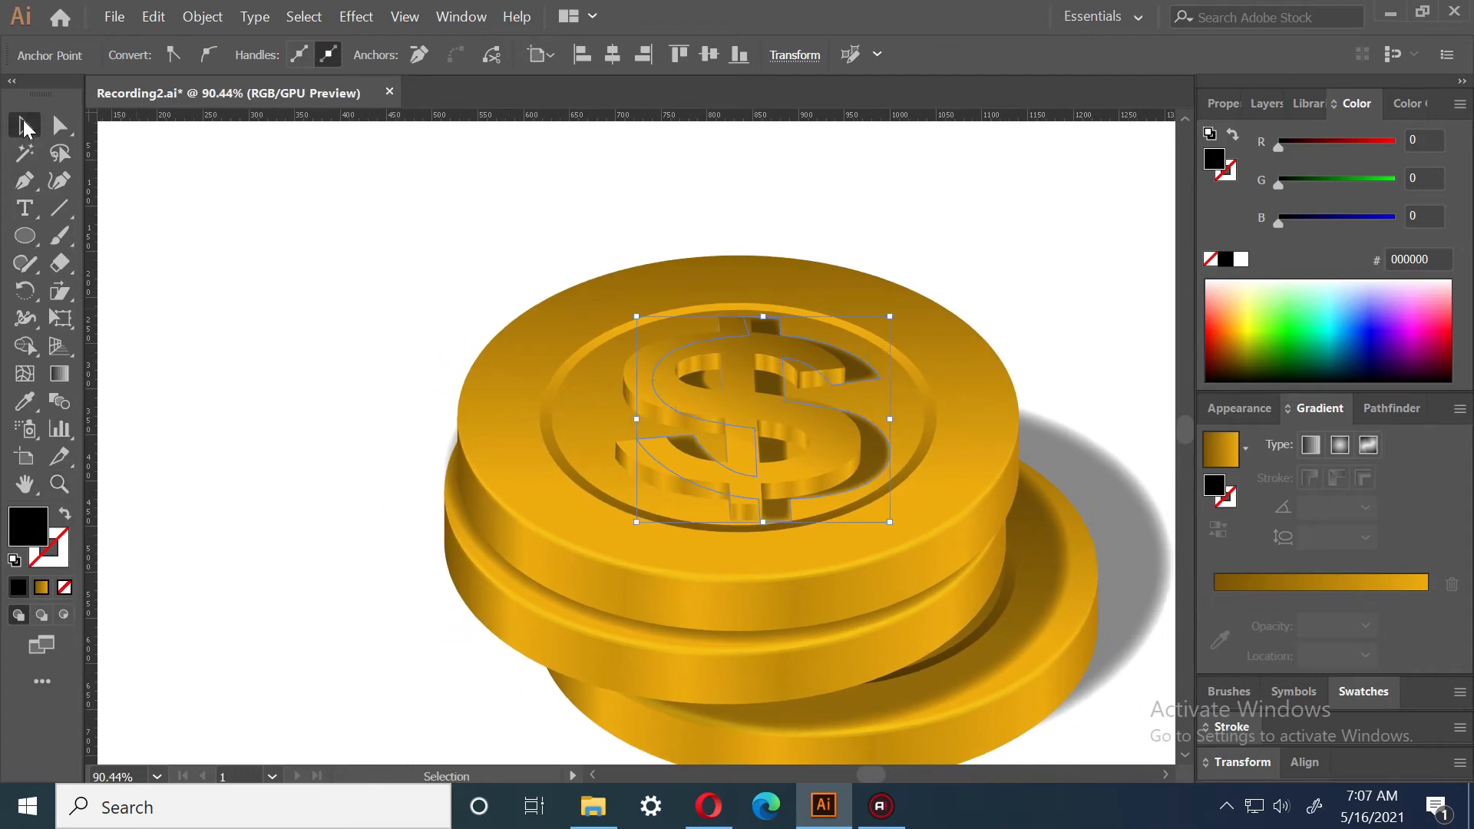
left_click(1106, 244)
left_click(794, 354)
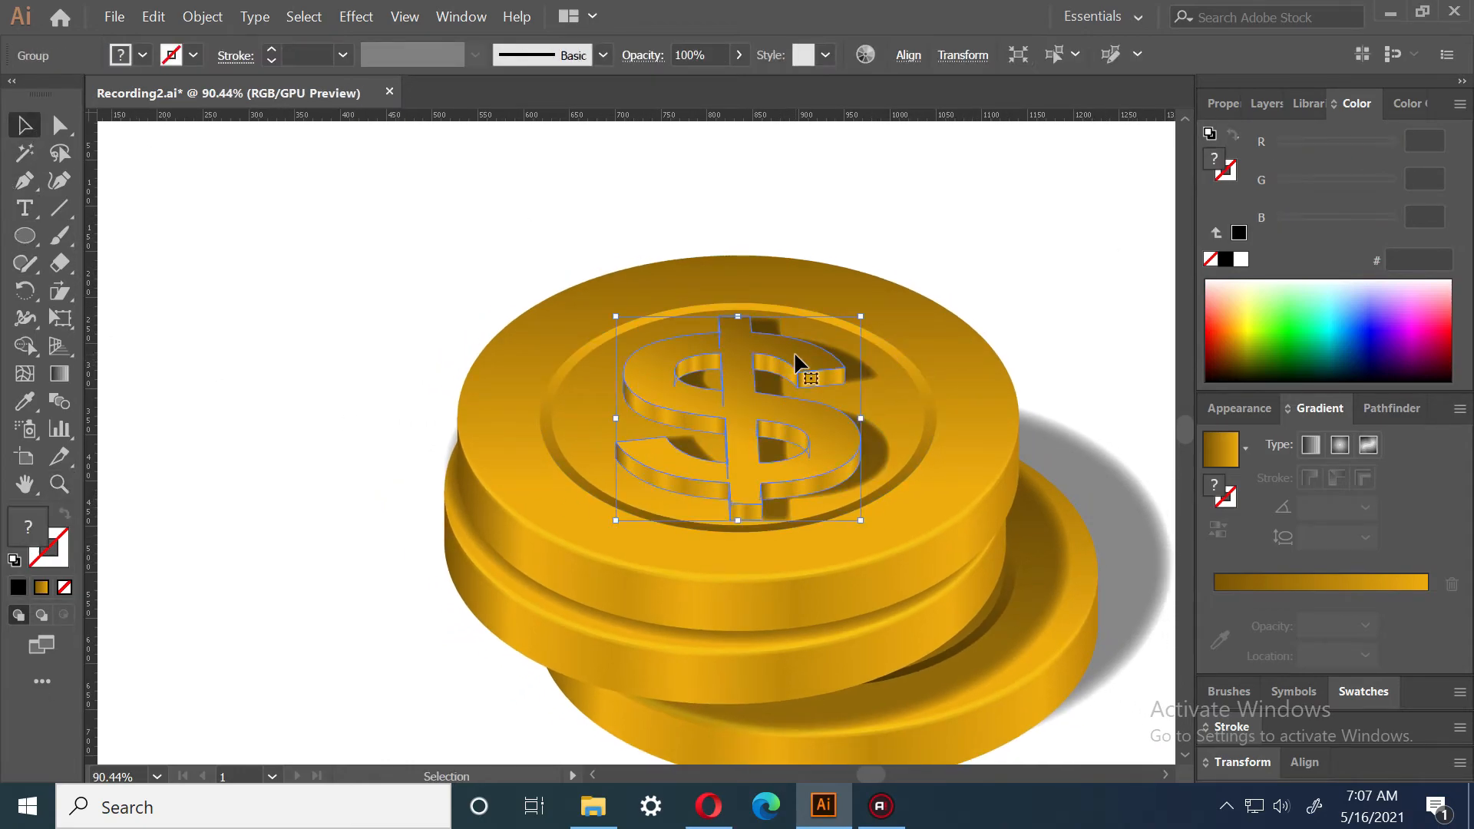
left_click(871, 370, "shift")
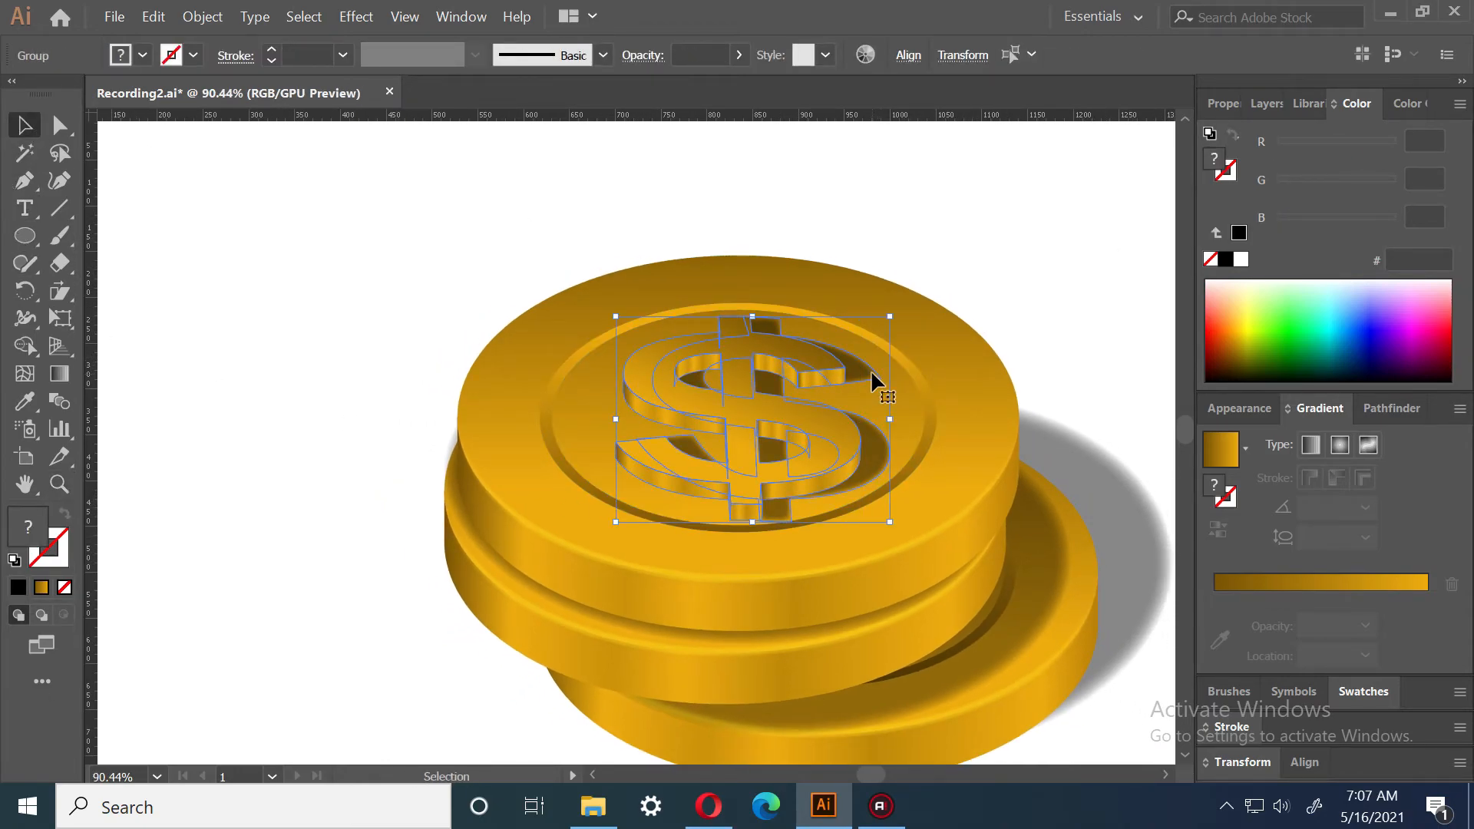
left_click(968, 387, "shift")
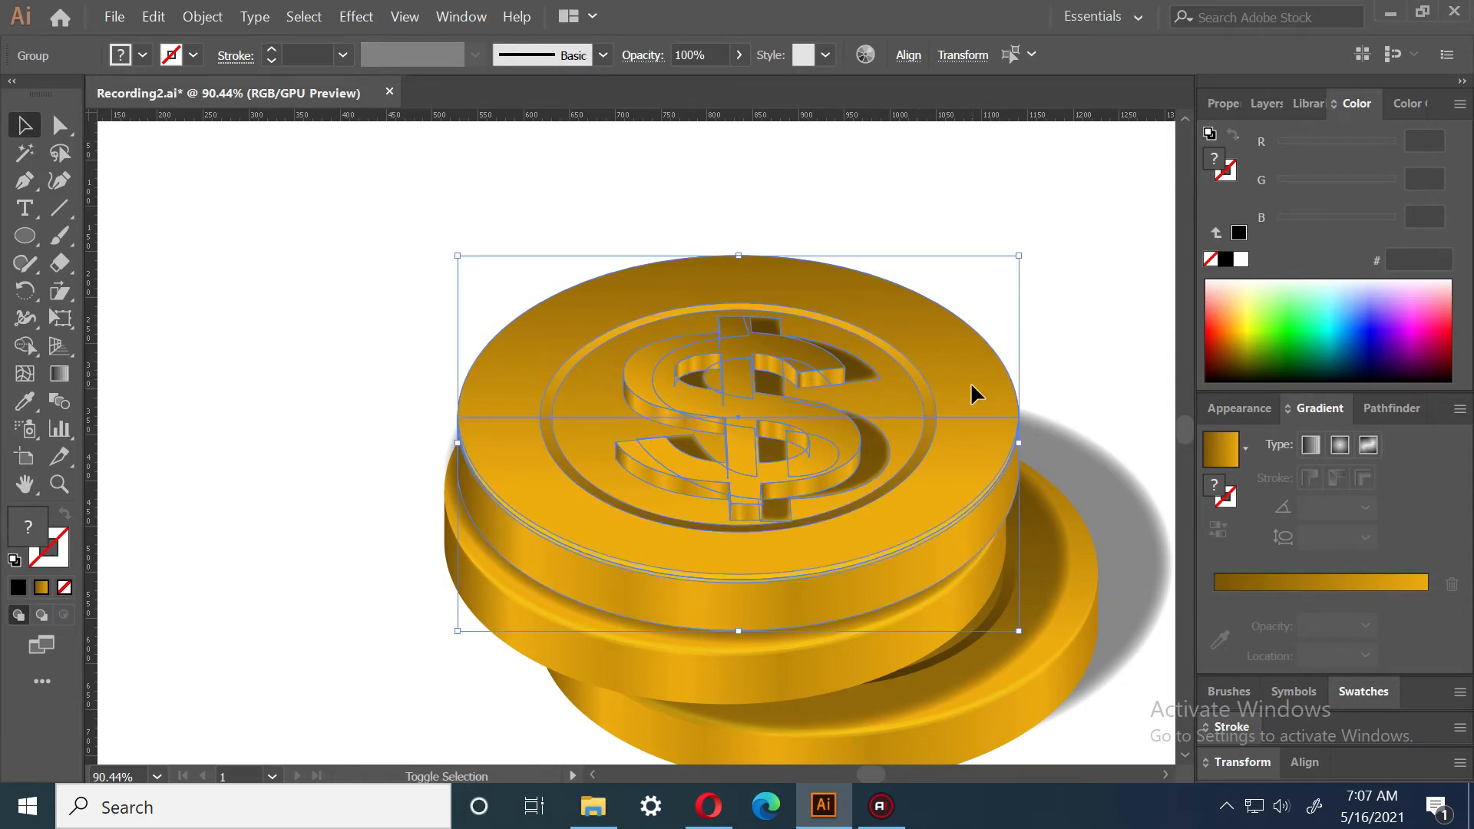
left_click(1098, 323)
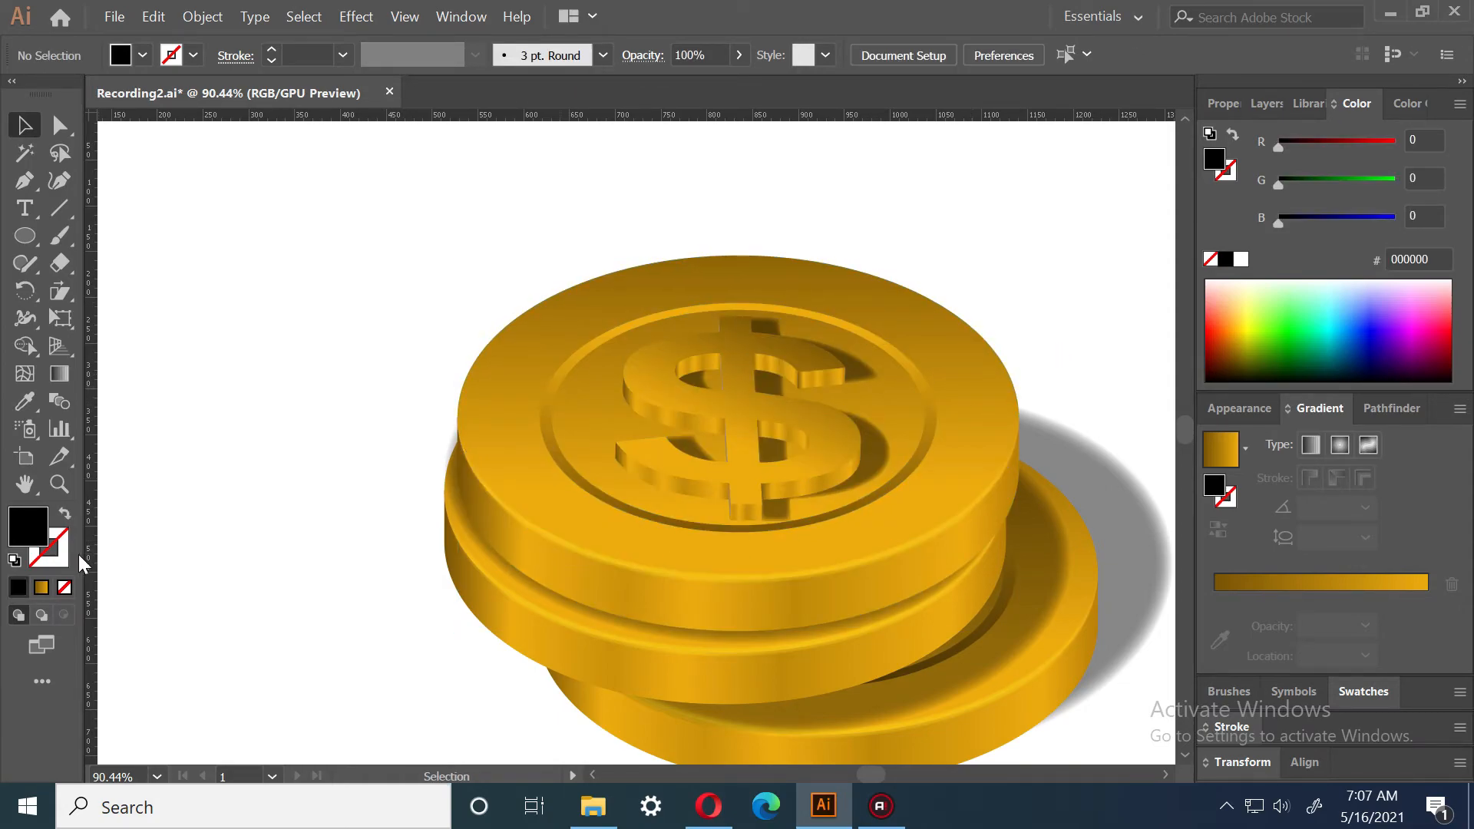
Duplicate the top coin to the left and rotate the copy counterclockwise so it leans against the stack
left_click(59, 483)
scroll(701, 444, "down", 3)
left_click_drag(620, 501, 541, 507)
key("v")
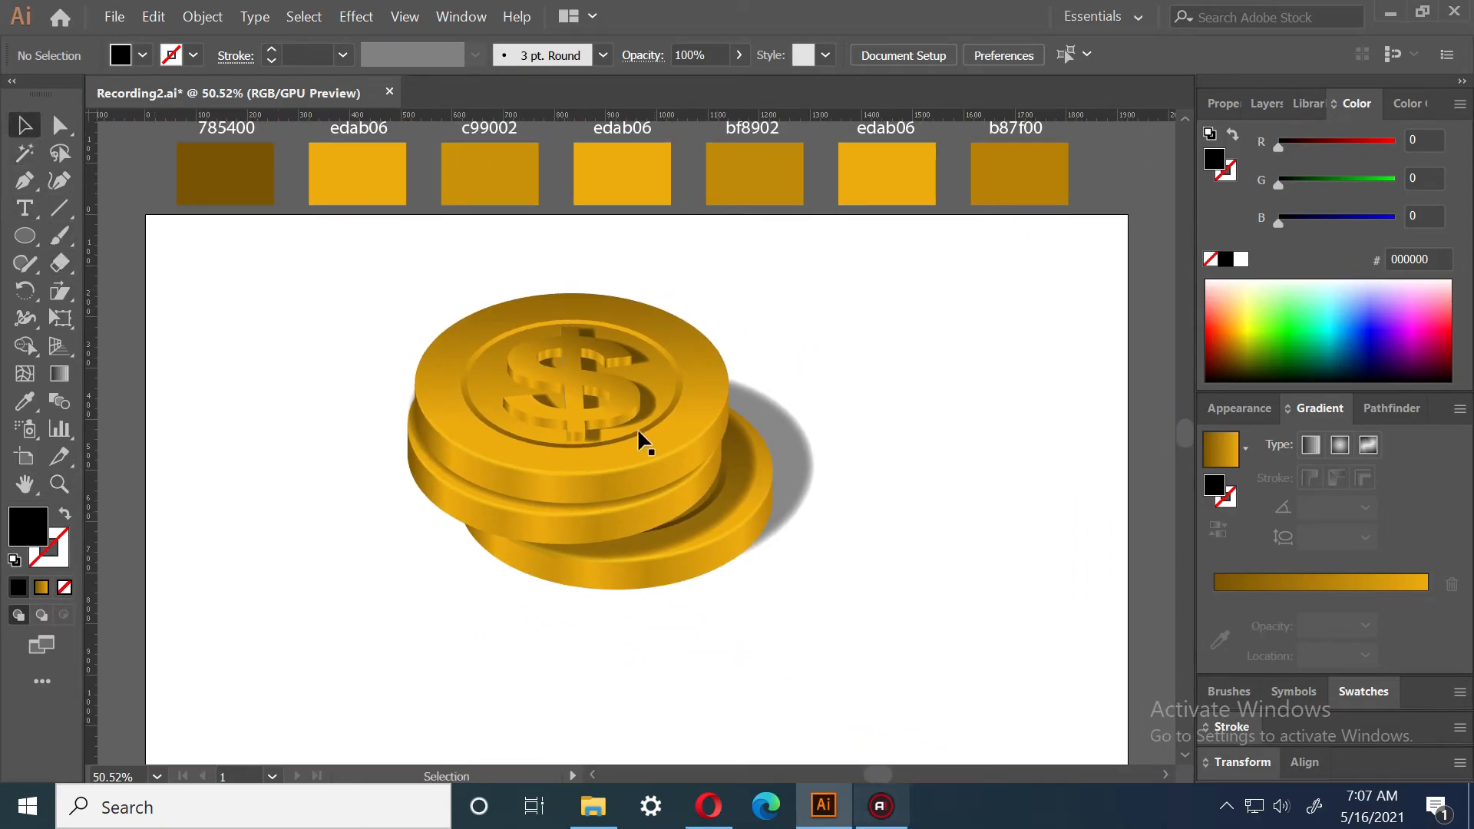
left_click(625, 410)
left_click_drag(620, 403, 440, 470)
left_click_drag(544, 568, 545, 449)
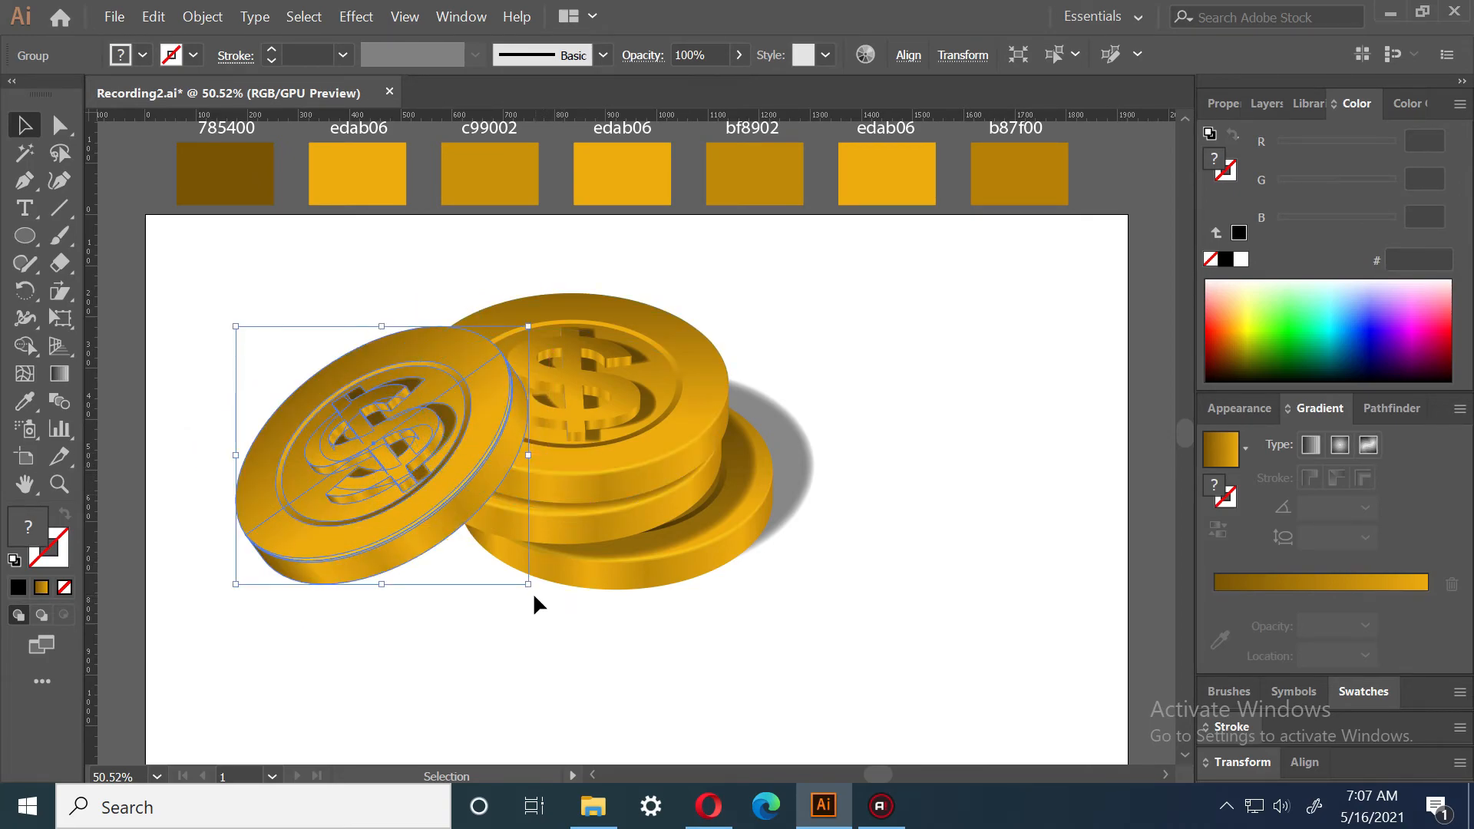
left_click_drag(533, 592, 538, 572)
mouse_move(454, 493)
left_mouse_down()
mouse_move(444, 516)
mouse_move(452, 495)
left_mouse_up()
left_click(668, 649)
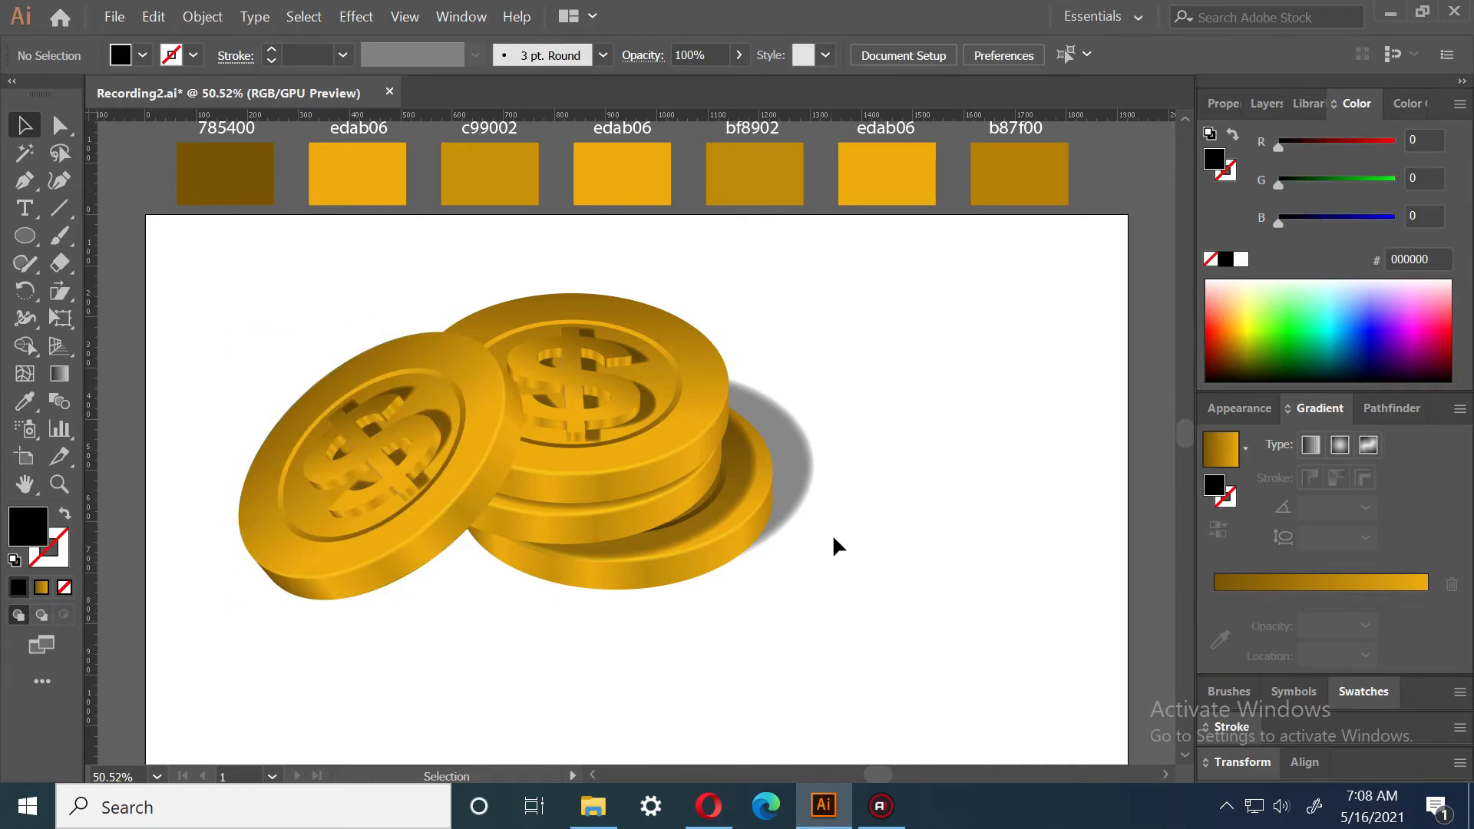
Place a copy of the stack's ground shadow beneath the leaning coin, behind the coins
left_click(791, 442)
key("a")
key("v")
key("a")
key("v")
left_click_drag(790, 481, 561, 522)
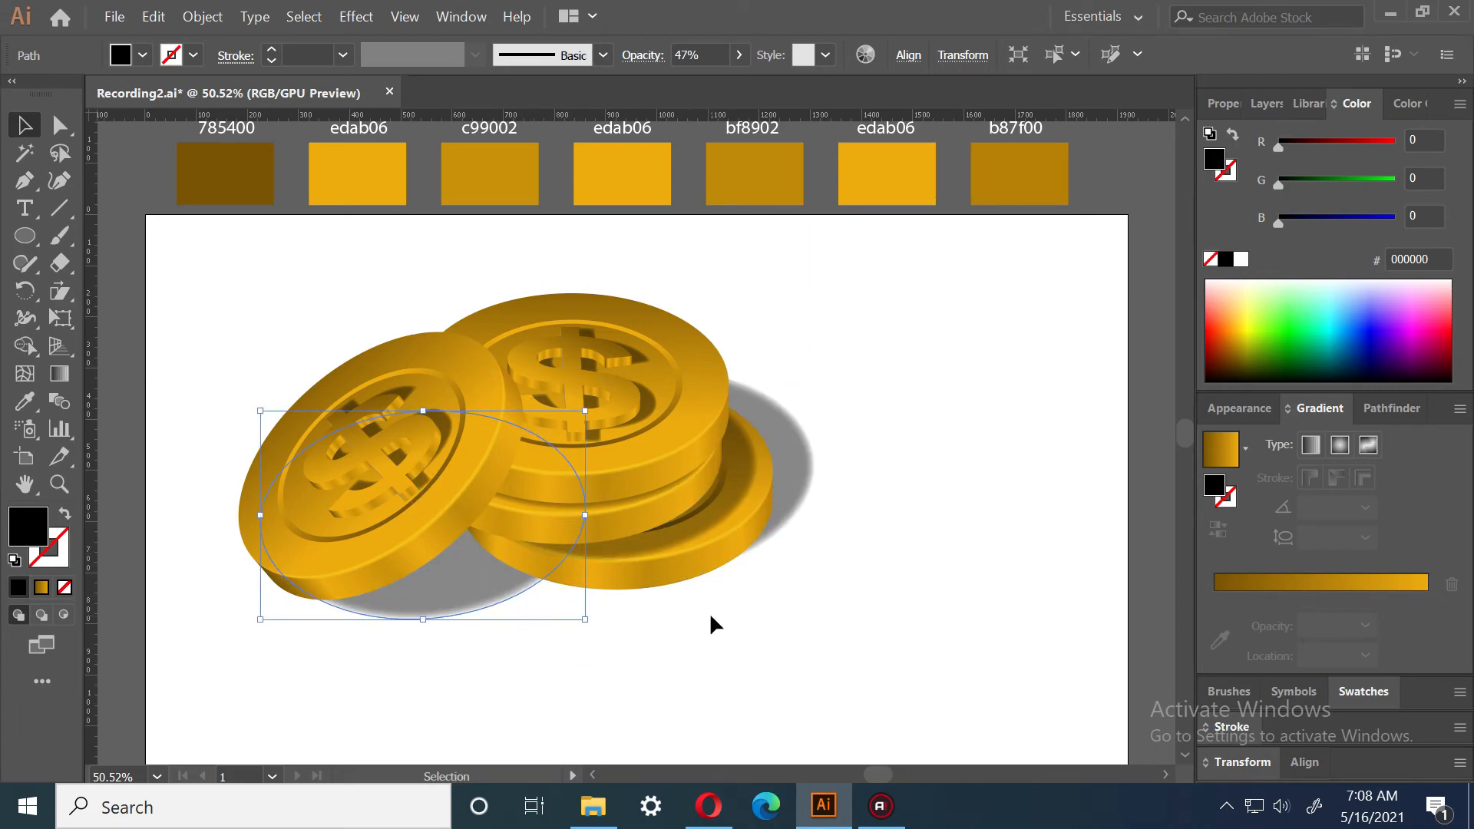
Place another shadow copy between the leaning coin and the stack, and shrink it to fit behind the coin
left_click(611, 398)
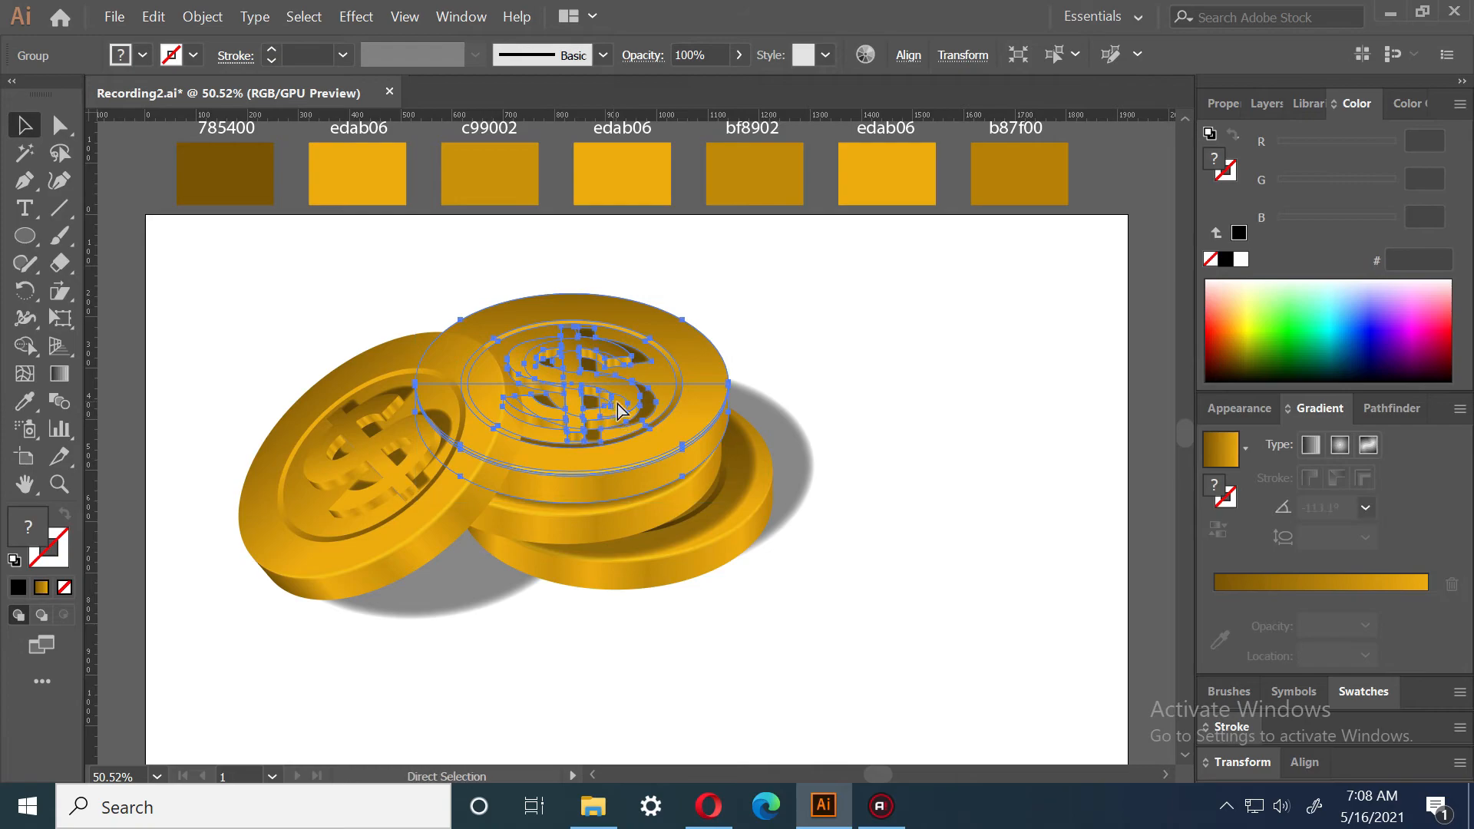
key("ctrl+z")
left_click_drag(714, 466, 549, 421)
left_click_drag(675, 418, 561, 424)
left_click_drag(453, 313, 451, 334)
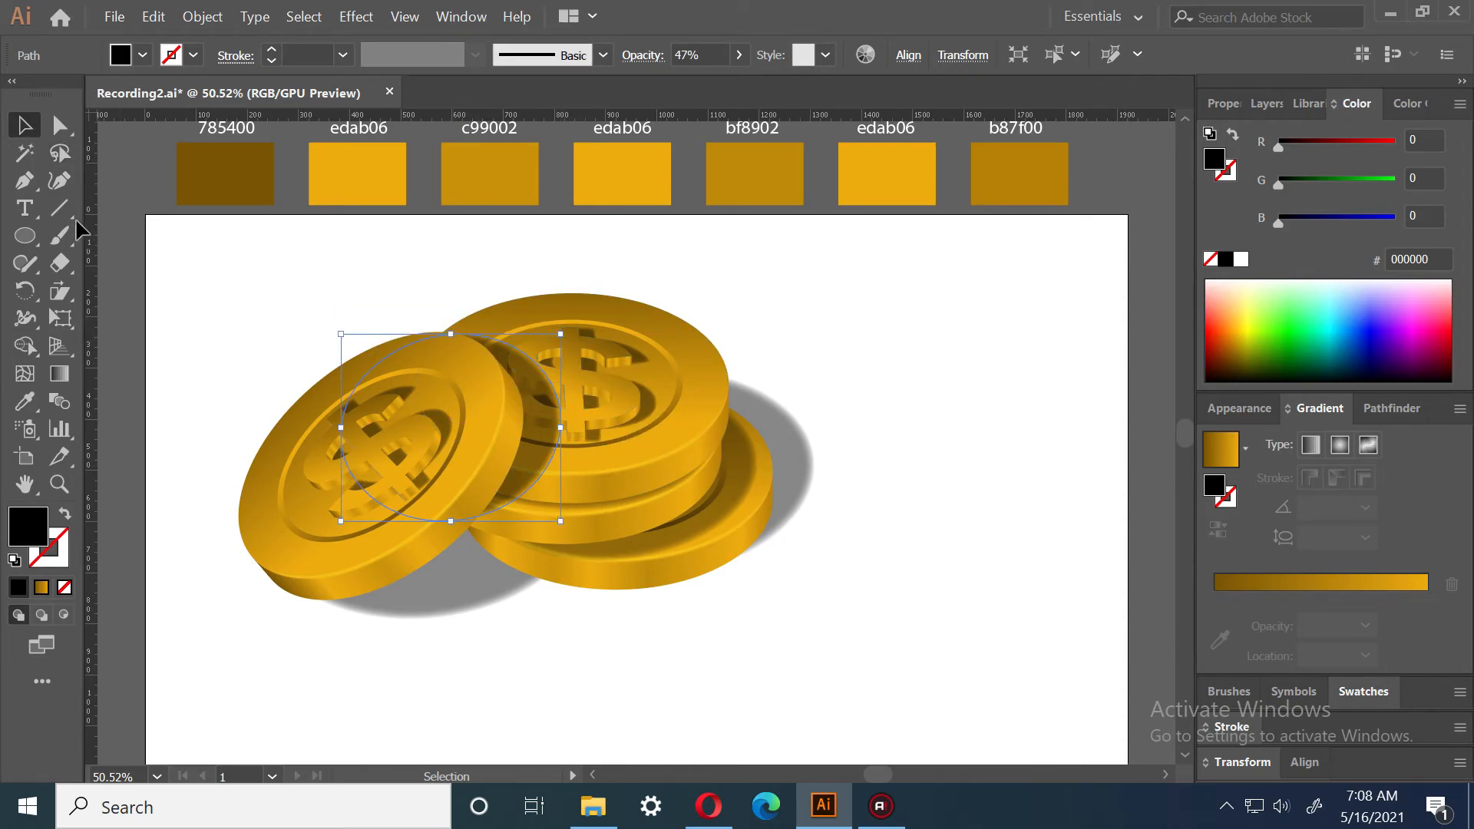
Free-distort the shadow copy's upper corners so its outline follows the tilt of the leaning coin
left_click(66, 323)
left_click(178, 373)
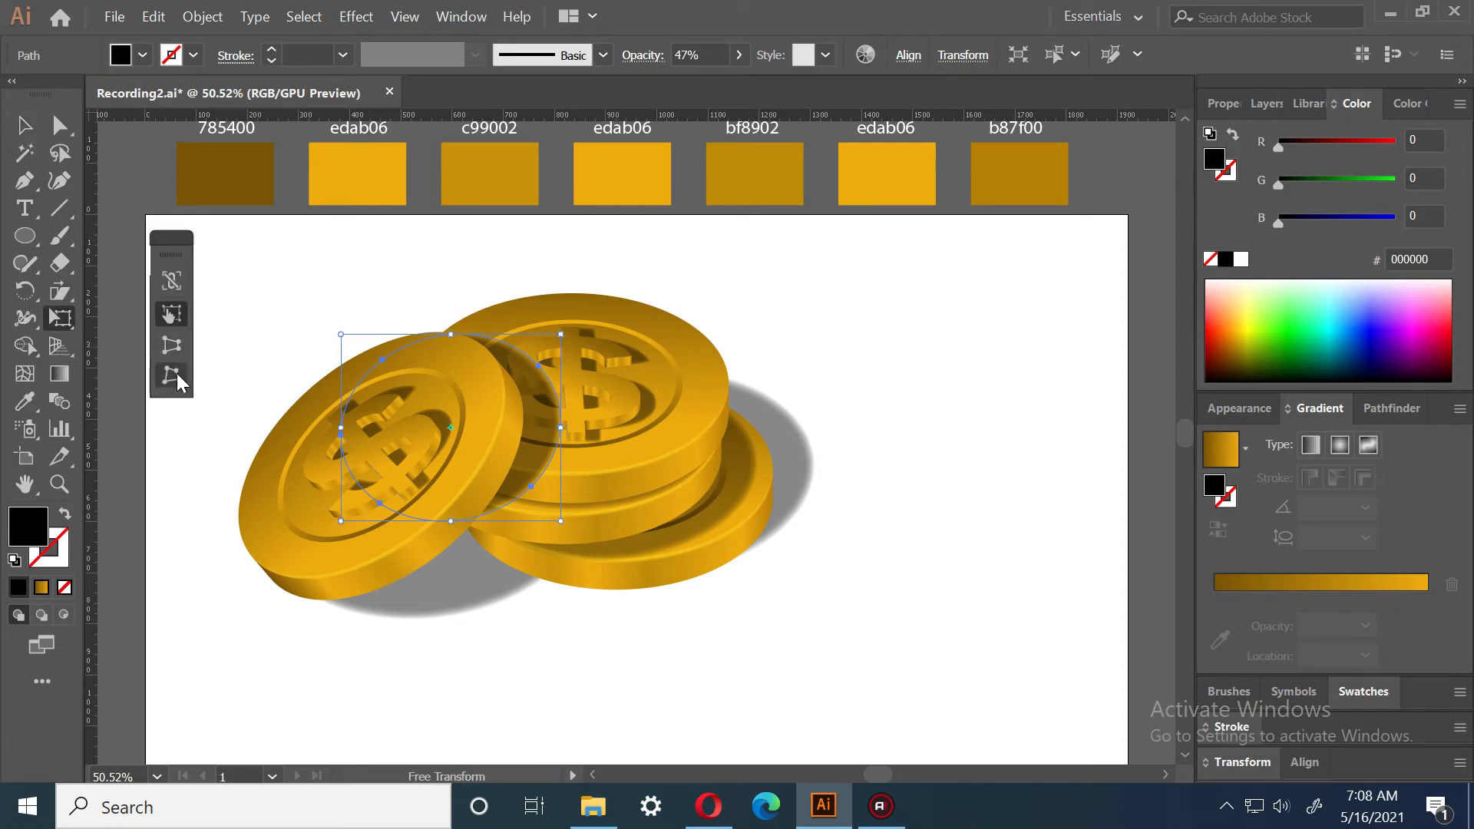
left_click_drag(561, 336, 568, 319)
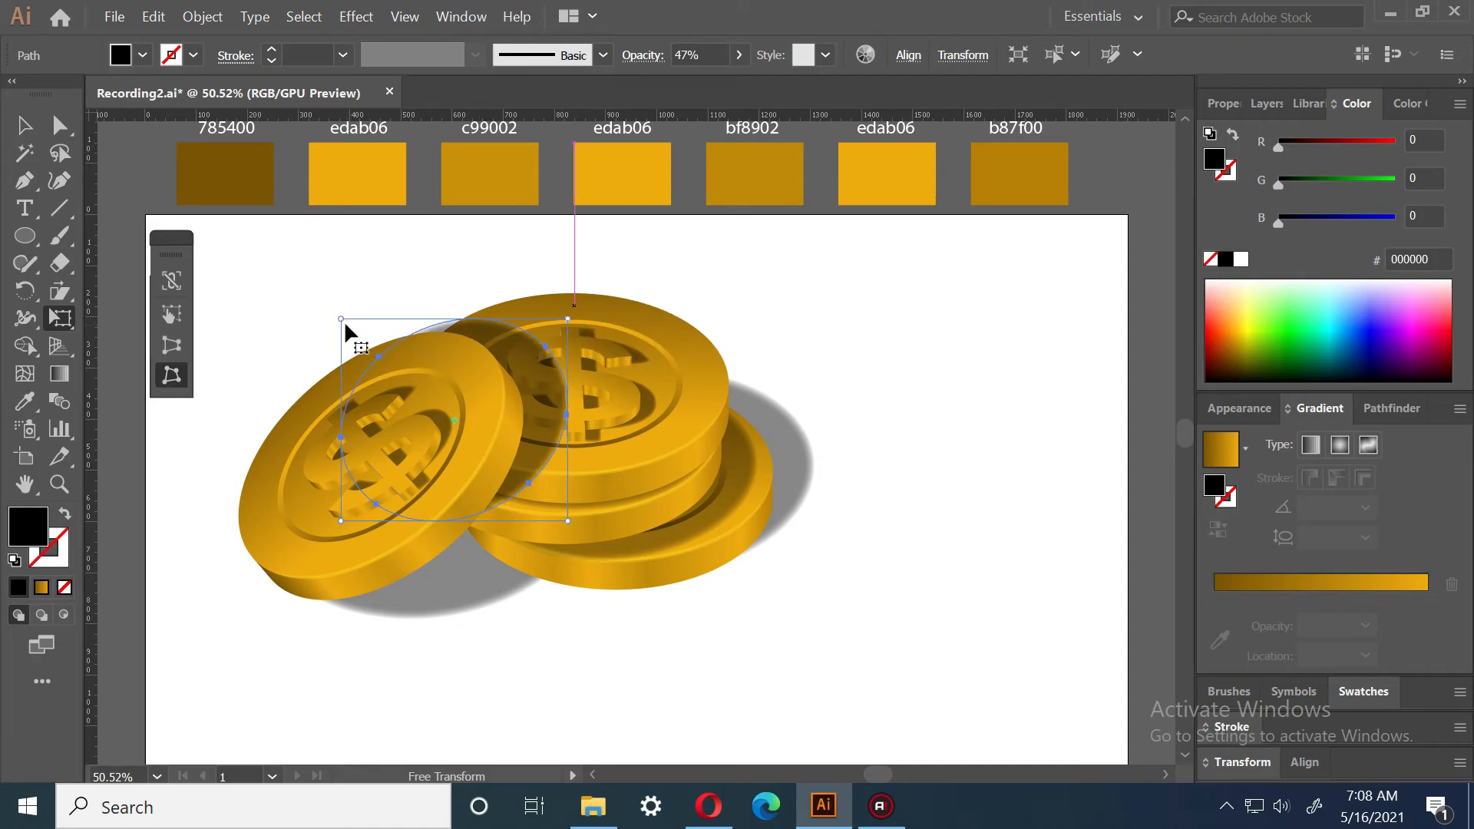
mouse_move(341, 318)
left_mouse_down()
mouse_move(342, 353)
mouse_move(340, 330)
left_mouse_up()
left_click_drag(572, 331, 568, 314)
left_click_drag(341, 316, 320, 355)
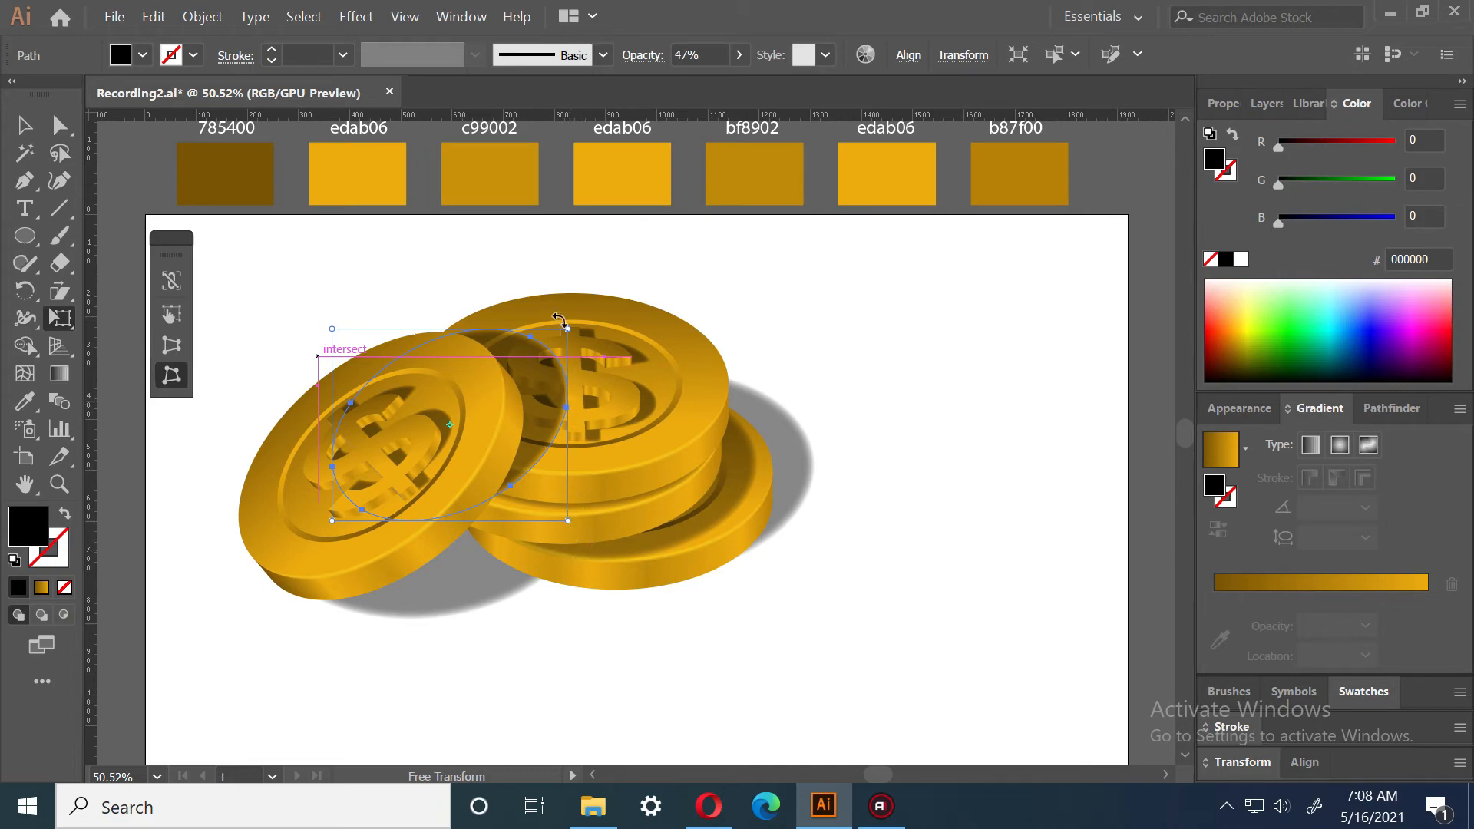
left_click_drag(567, 329, 543, 335)
key("v")
left_click(1069, 619)
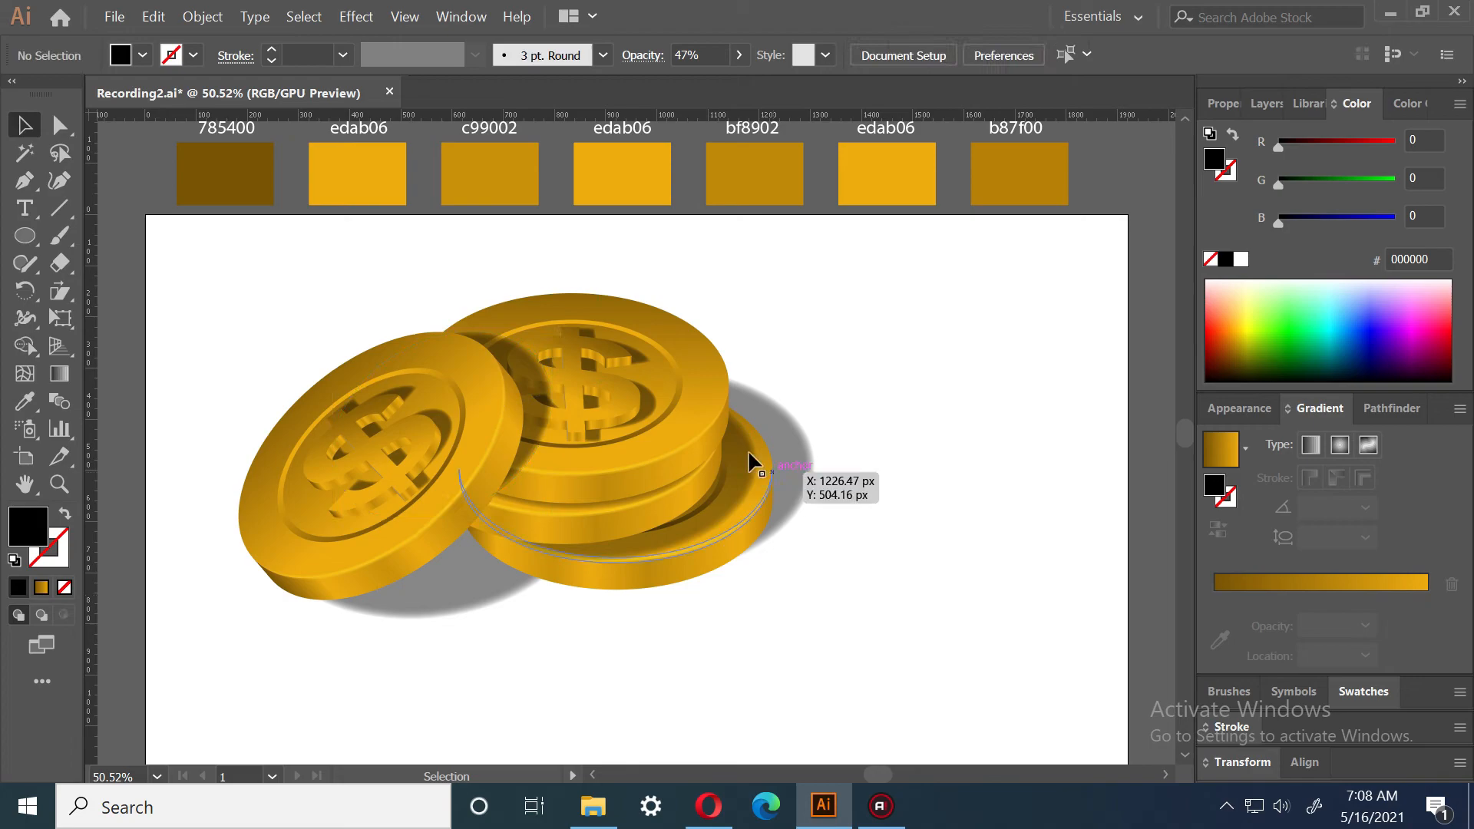
Isolate the tilted shadow and move it left, closer behind the leaning coin's edge
double_click(535, 388)
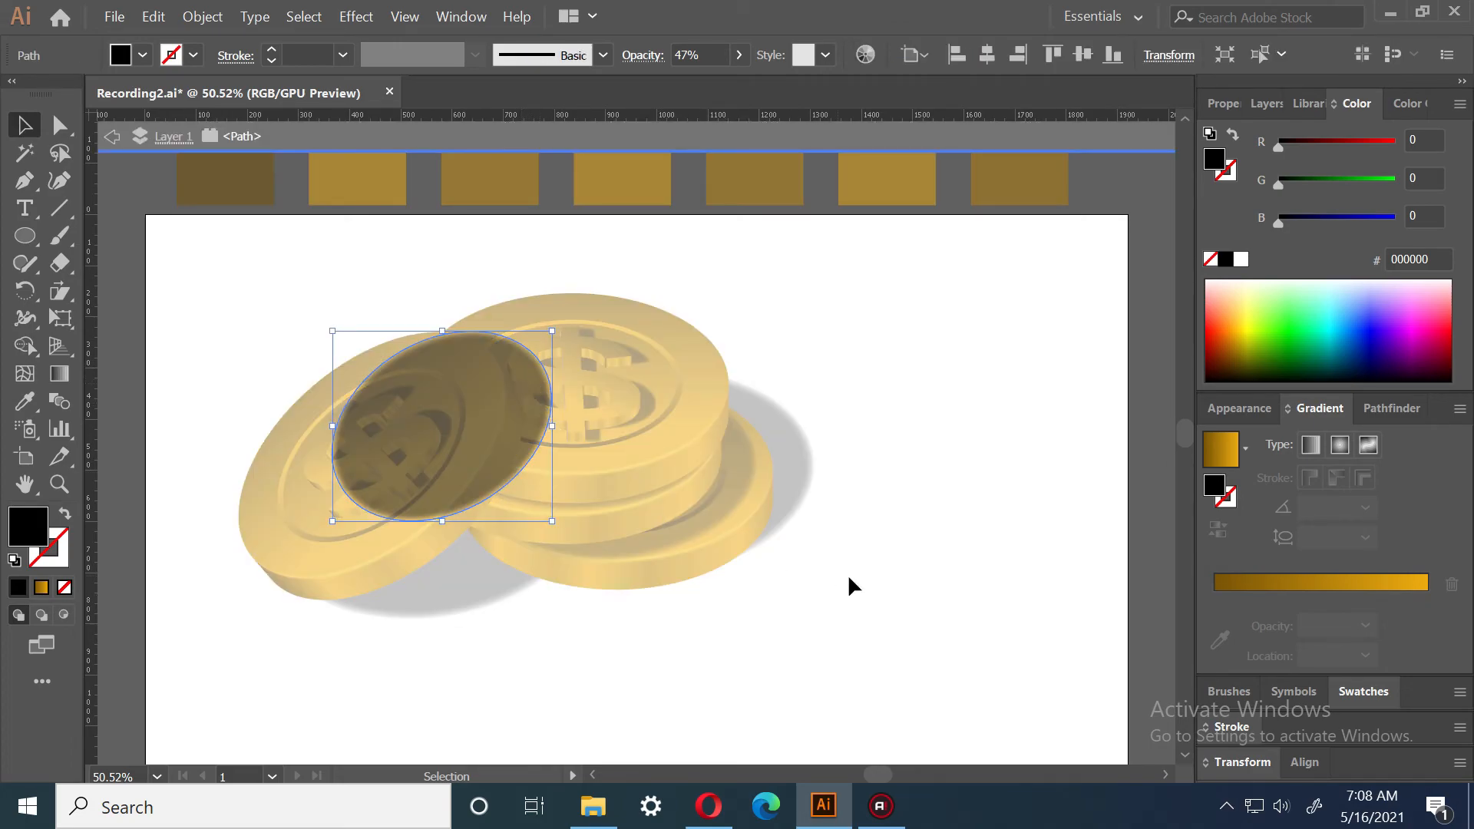
left_click_drag(532, 407, 514, 408)
double_click(940, 642)
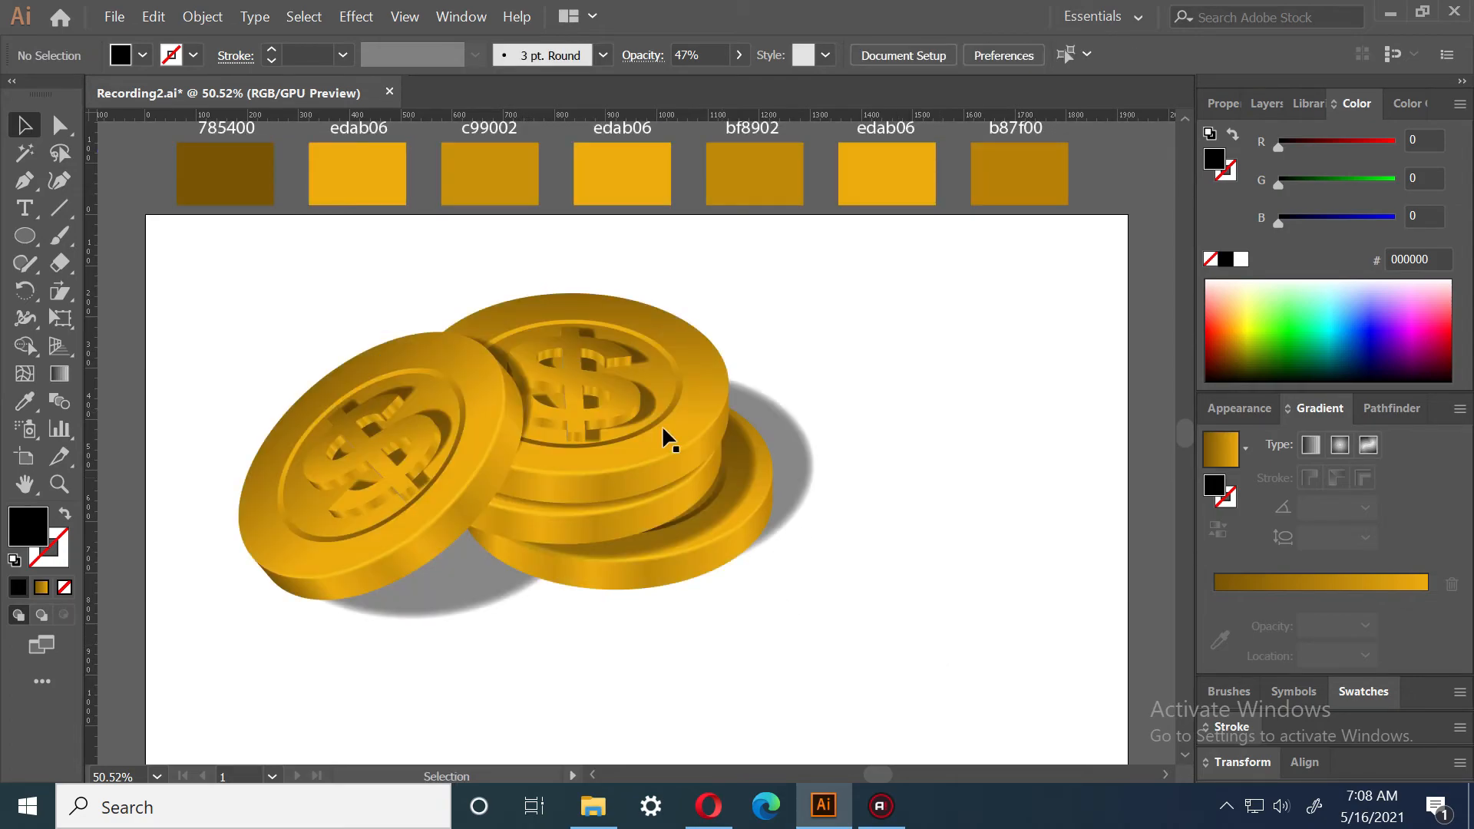
Adjust the anchor points along the tilted shadow's right edge slightly outward to widen it over the stack
left_click(522, 374)
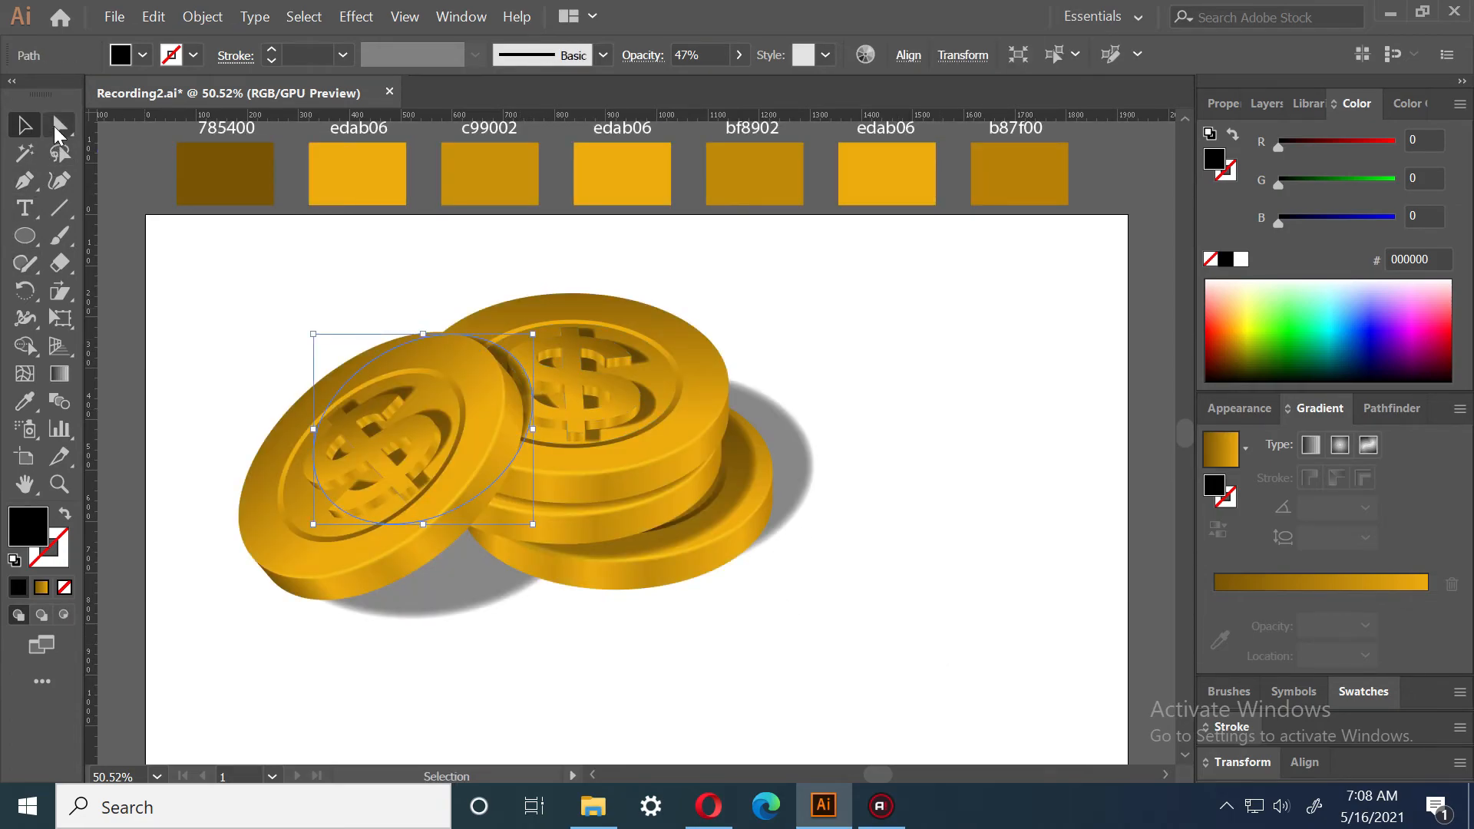
left_click(59, 125)
left_click(489, 486)
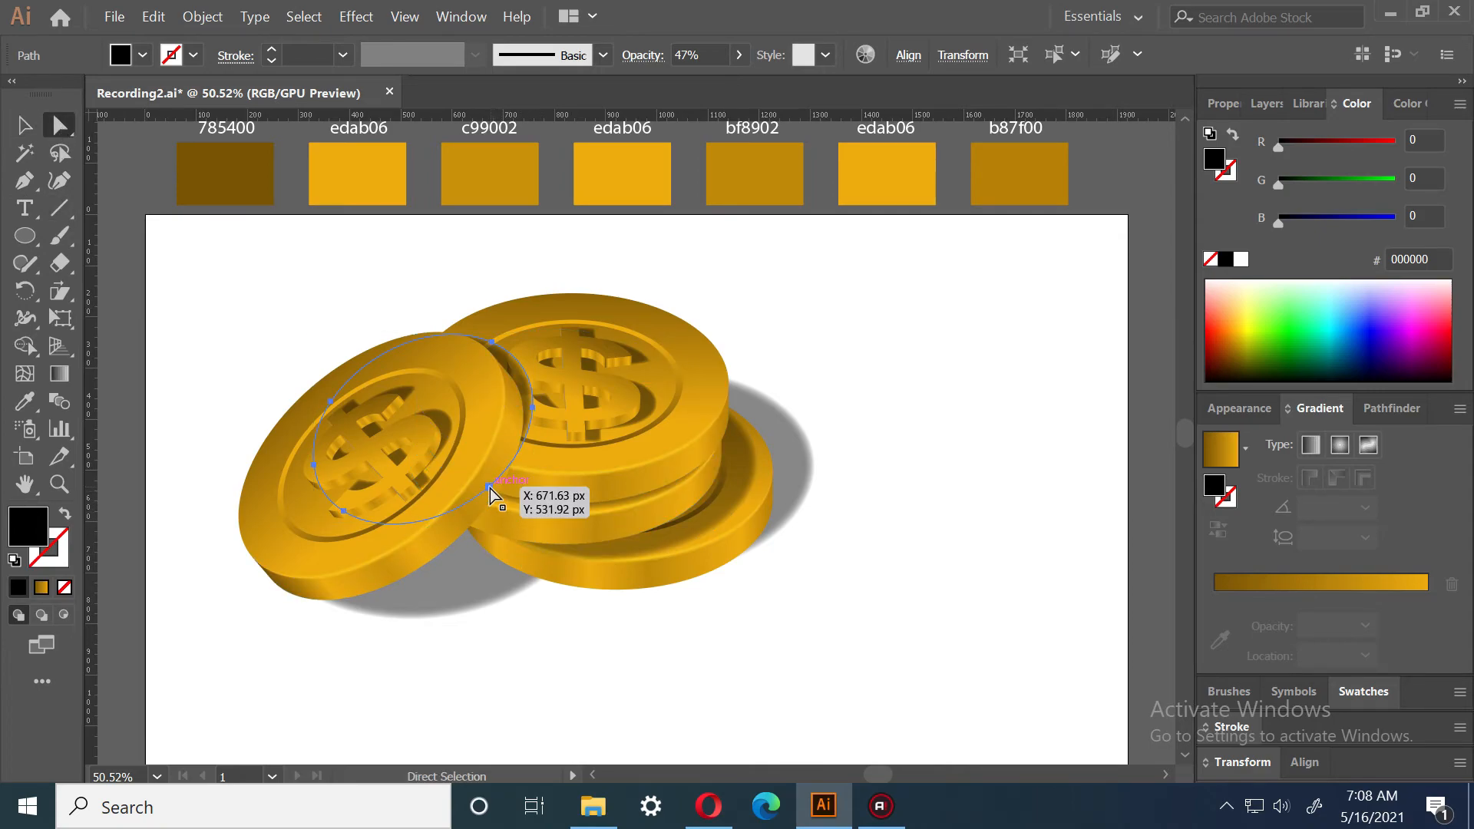
left_click_drag(490, 486, 497, 491)
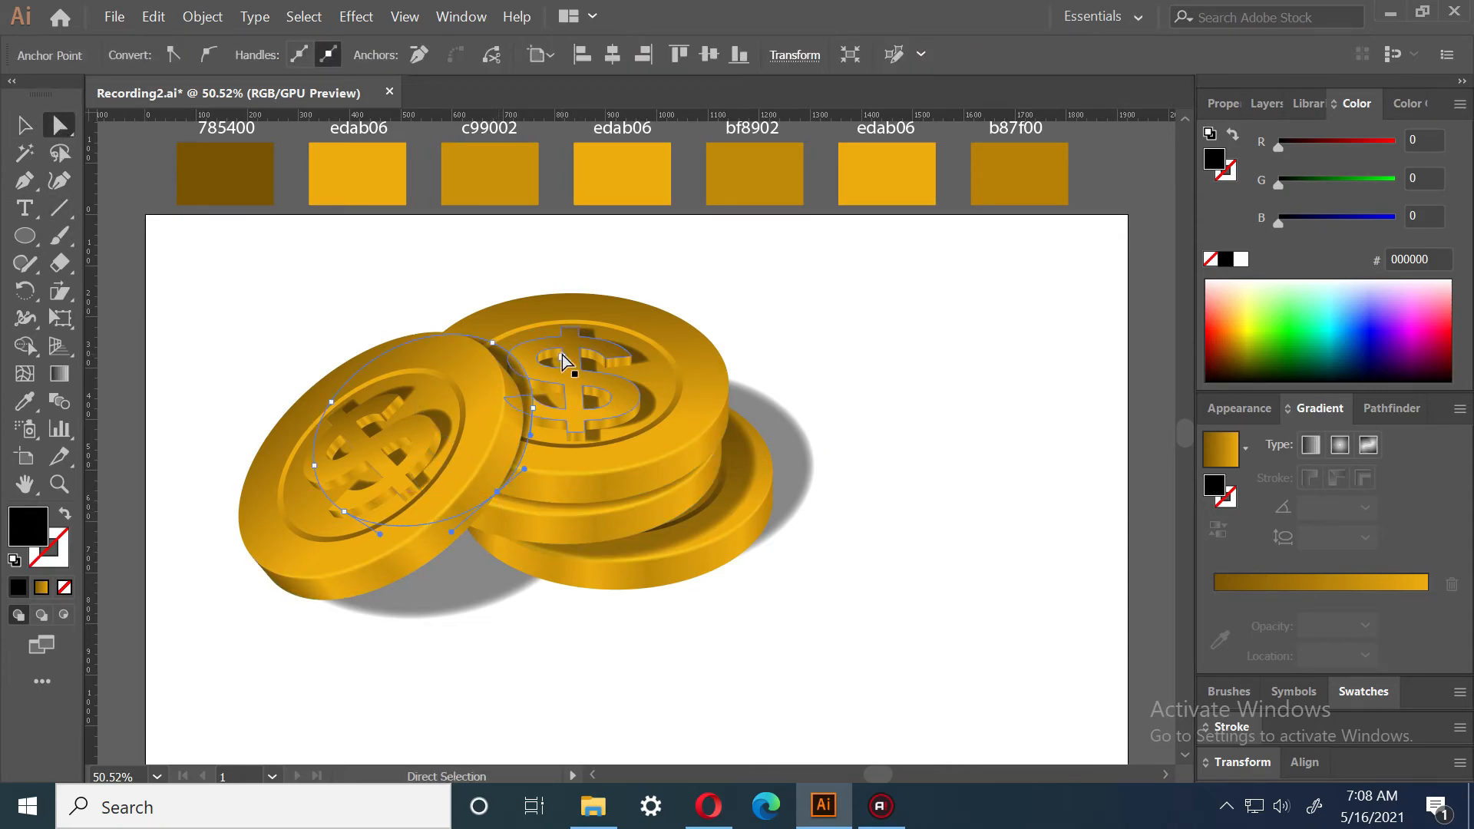
left_click_drag(535, 411, 540, 408)
left_click_drag(492, 345, 493, 341)
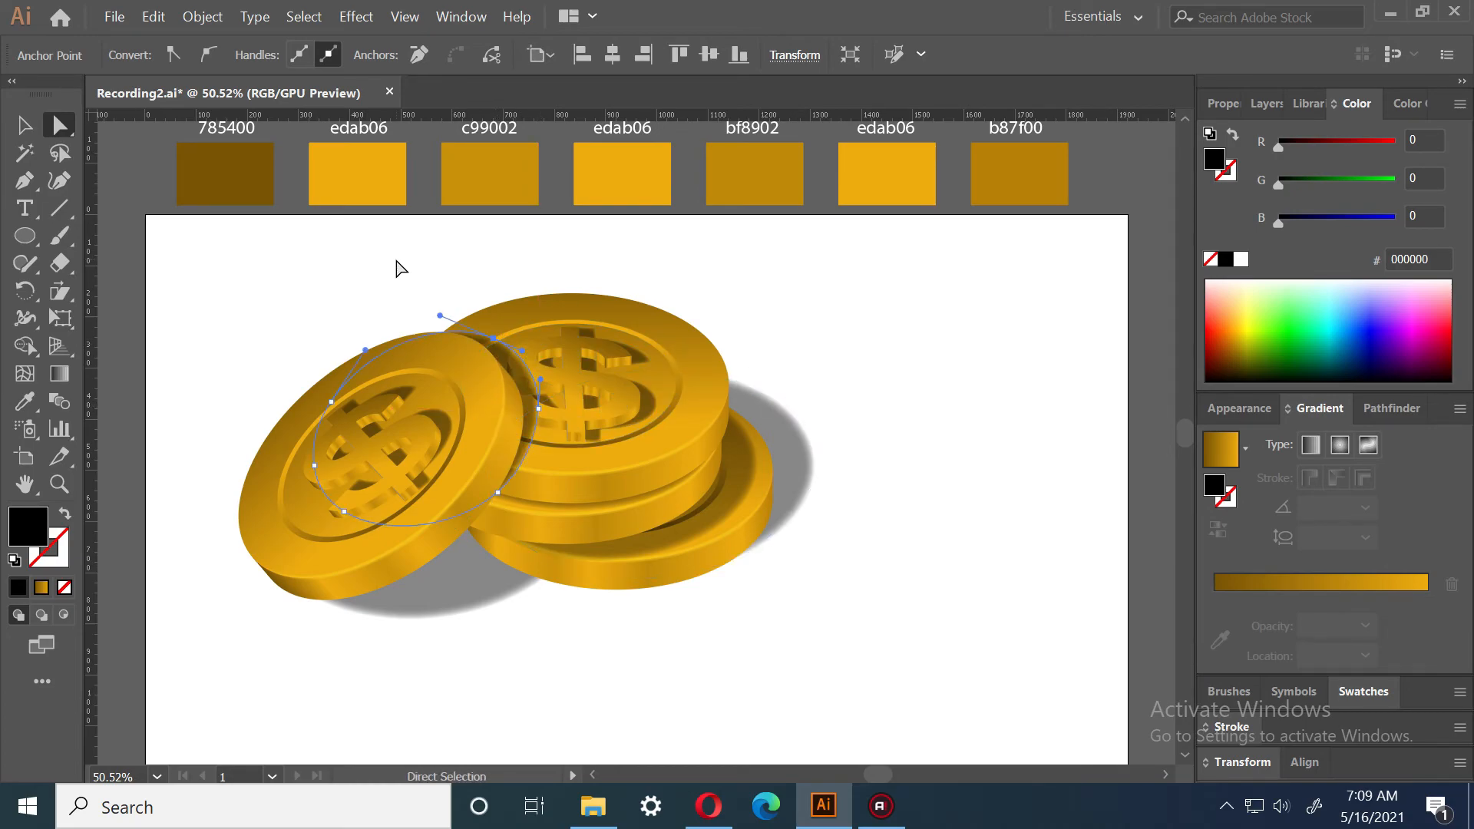
Lower the opacity of the tilted shadow behind the leaning coin to 41%
left_click(23, 124)
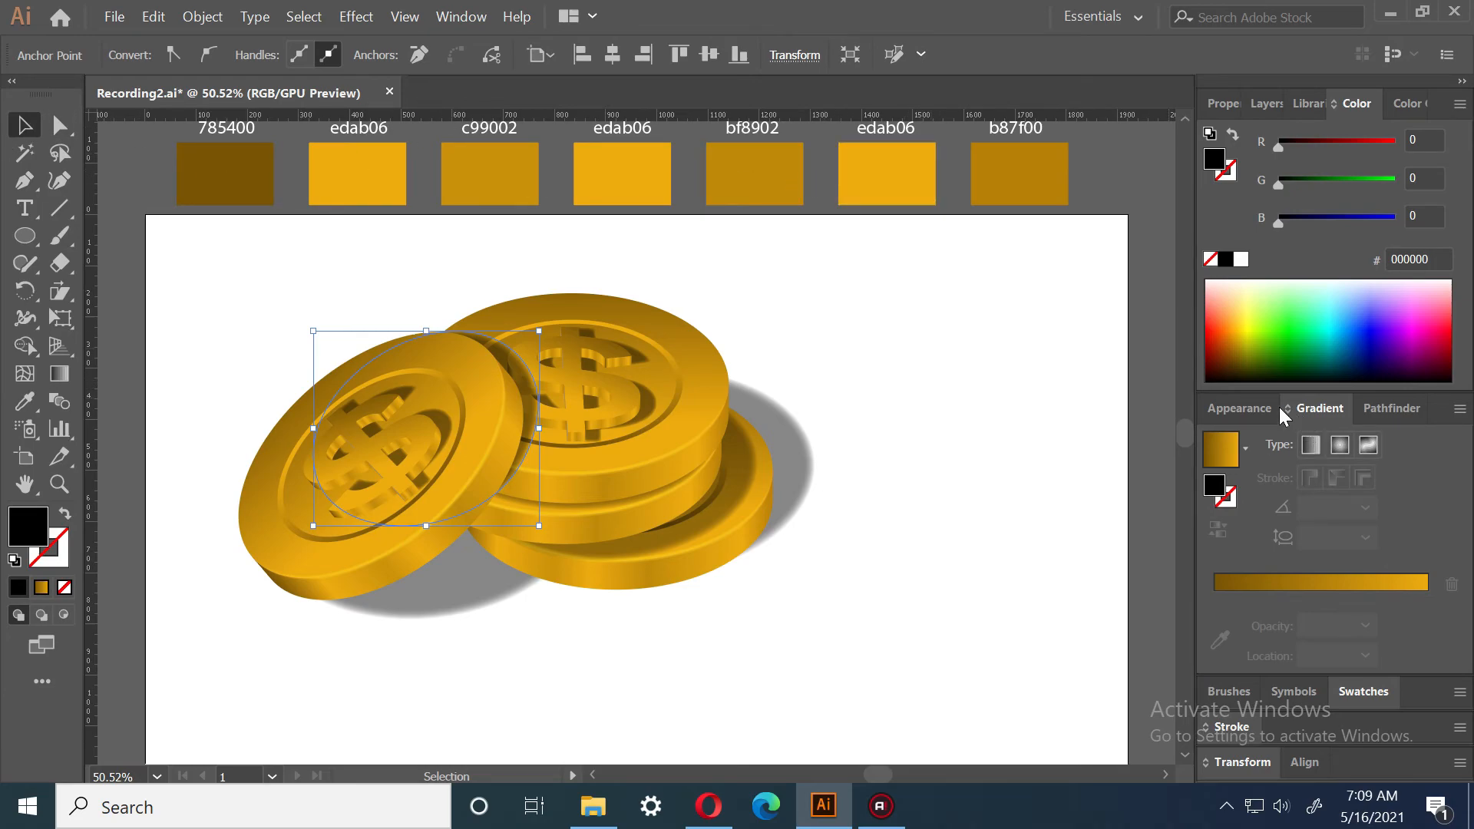
left_click(1239, 407)
left_click(1293, 620)
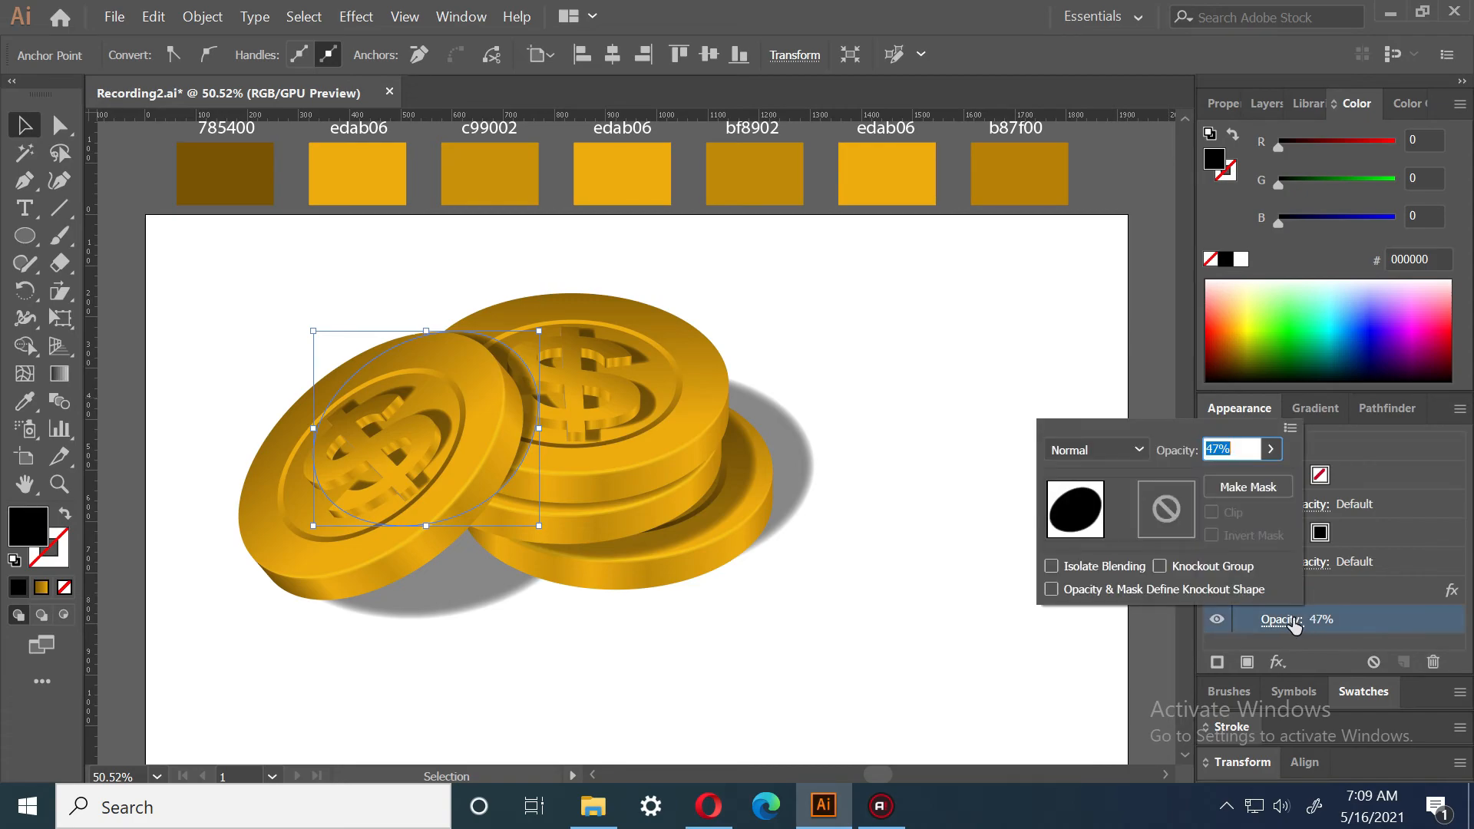
left_click(1245, 448)
key("Down")
key("Down")
key("Down")
key("Down")
key("Up")
key("Up")
key("Return")
left_click(1033, 373)
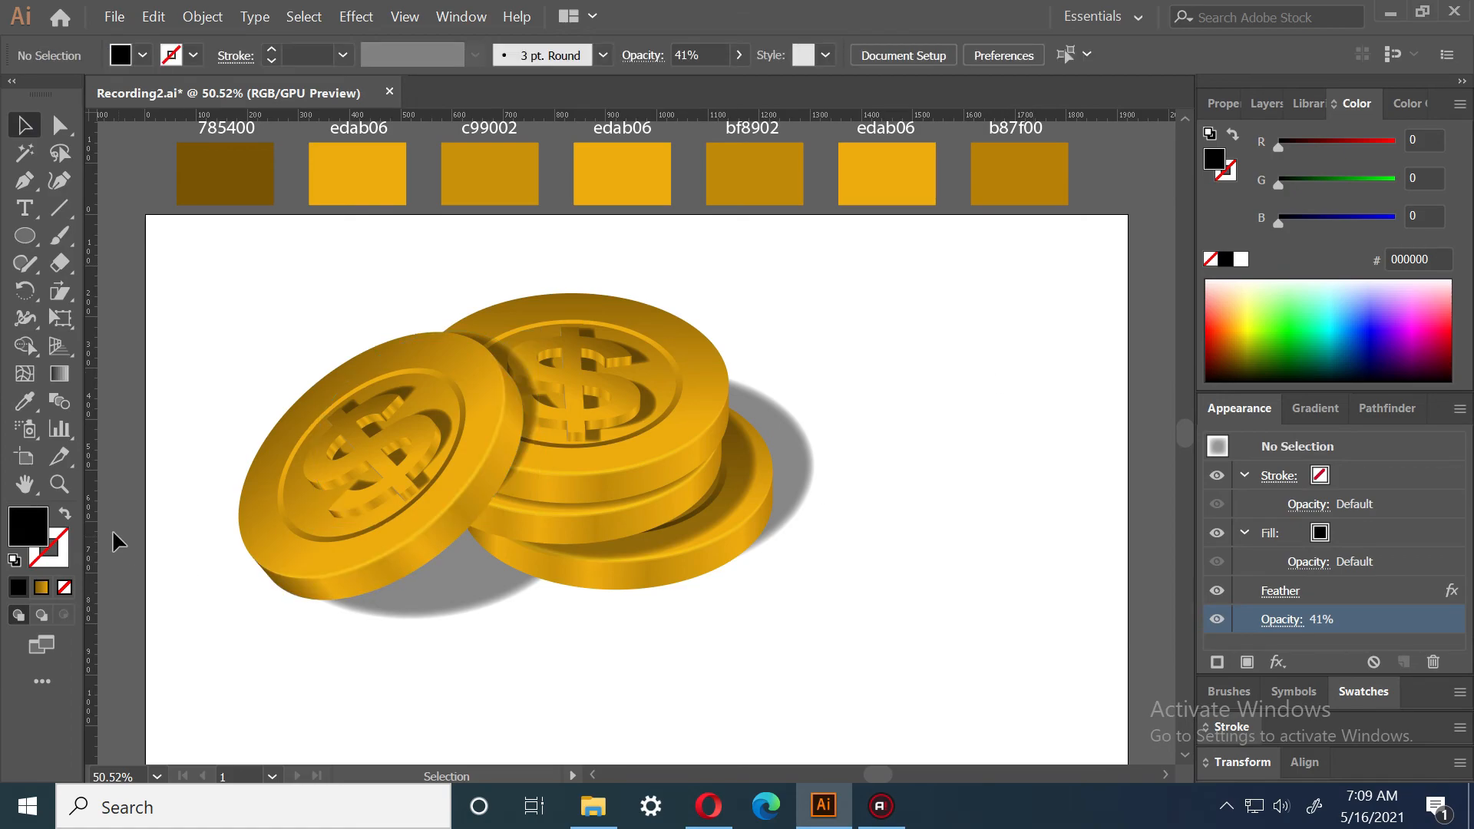
Select all the coins and their shadows on the artboard and group them
left_click(59, 484)
left_click(883, 469, "alt")
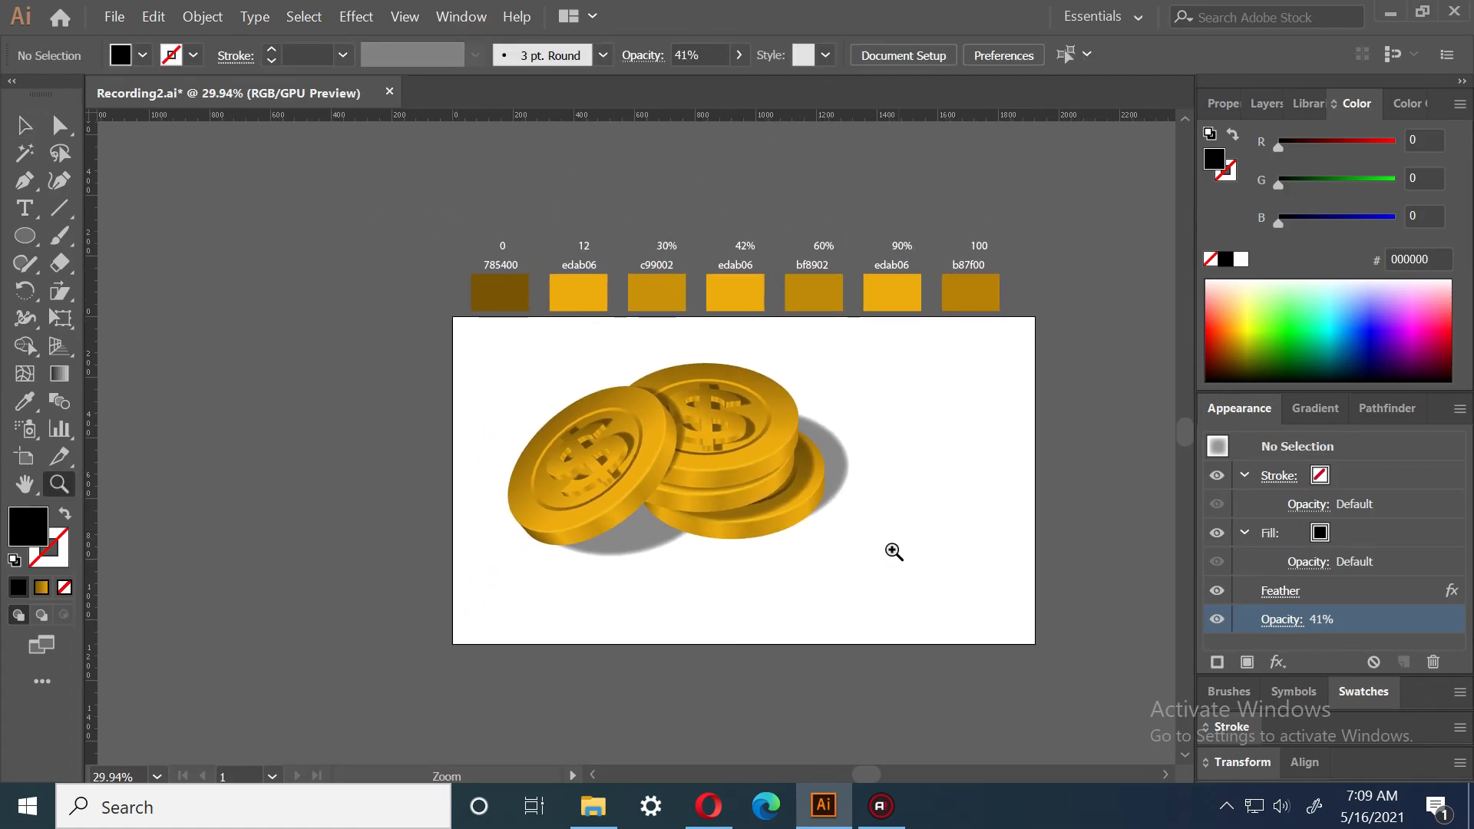
left_click_drag(888, 549, 828, 541)
left_click(24, 125)
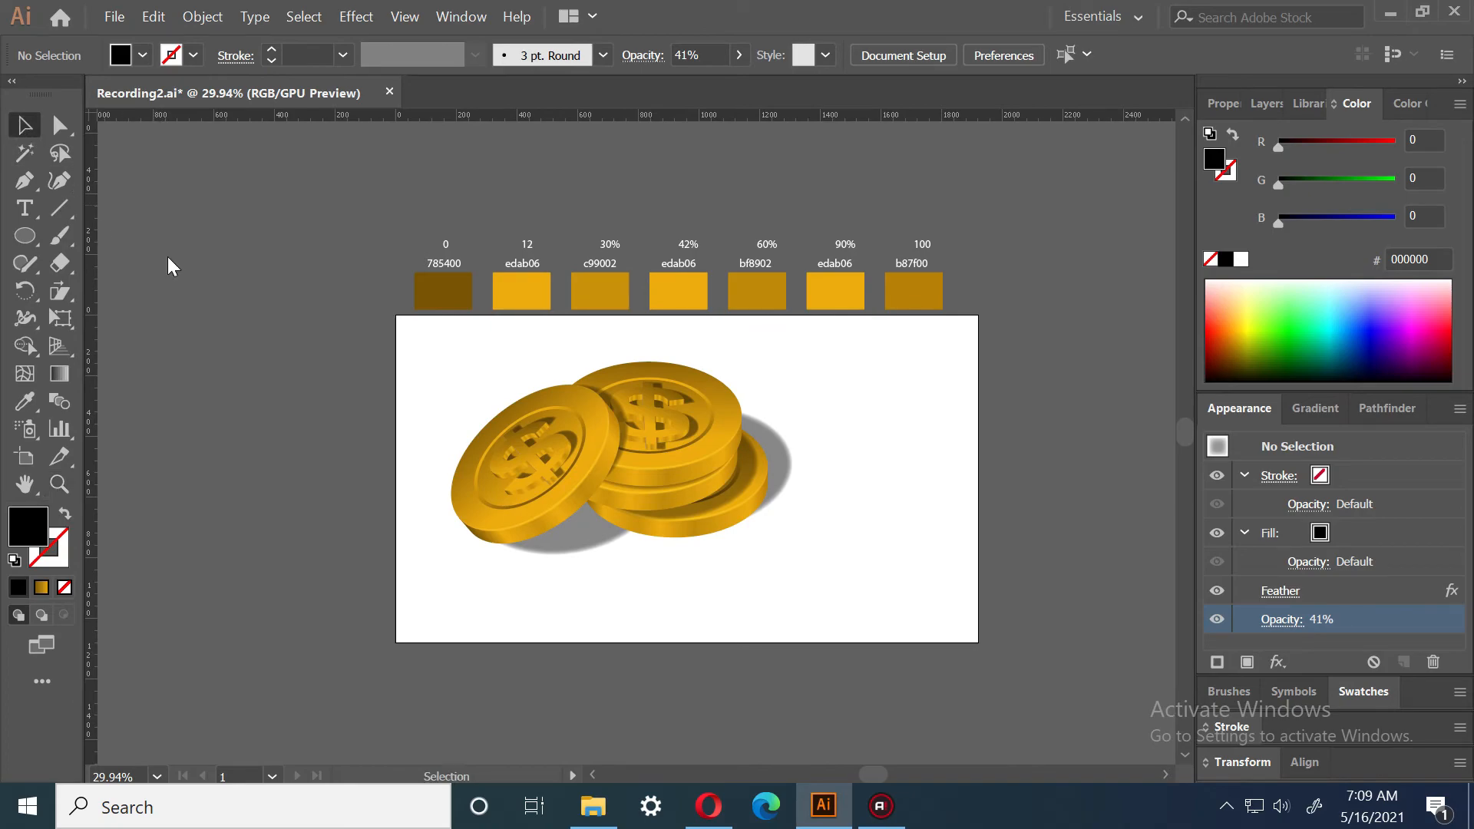
left_click_drag(889, 616, 442, 353)
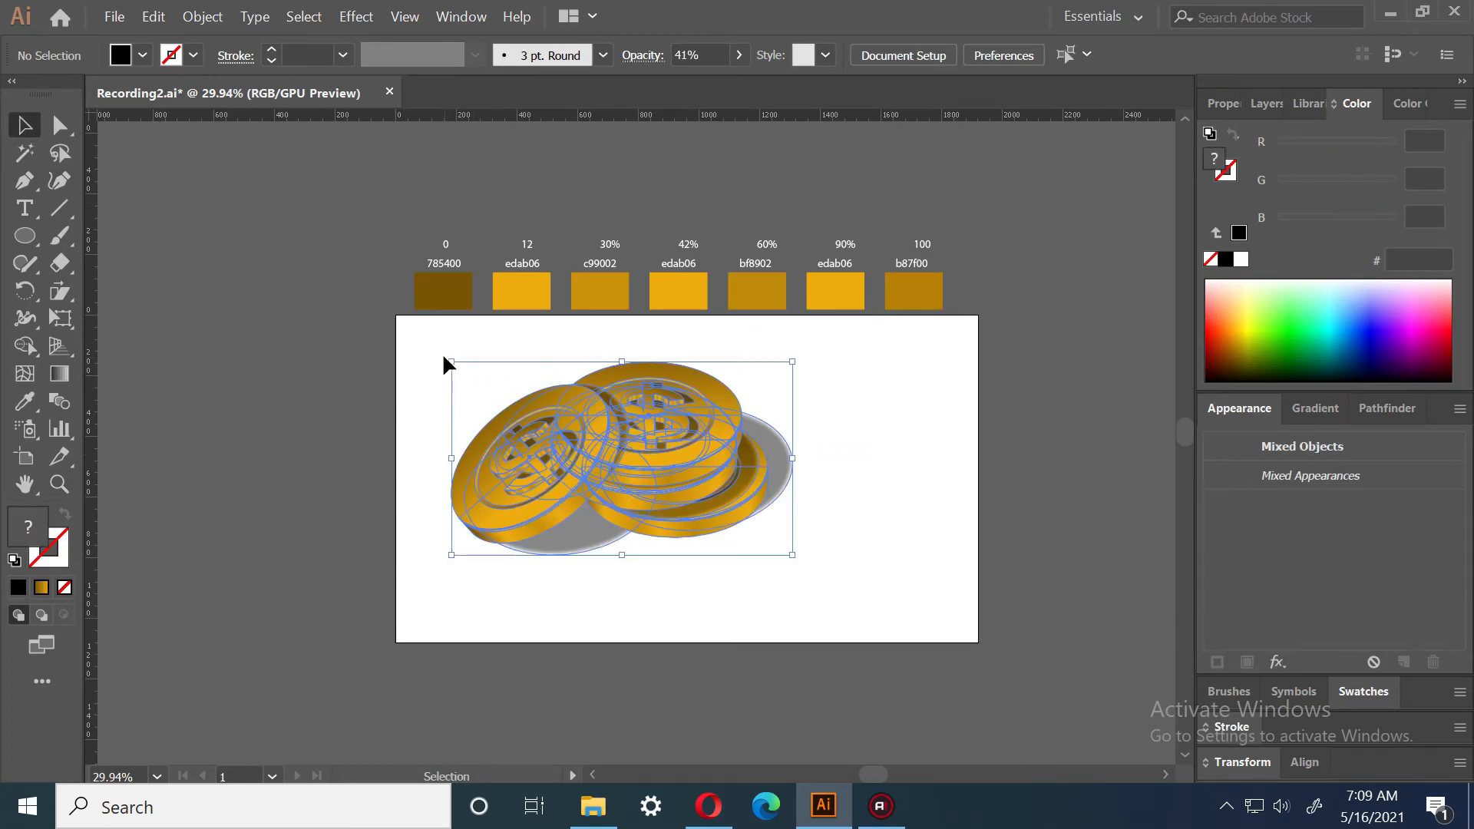
key("a")
key("ctrl+g")
key("v")
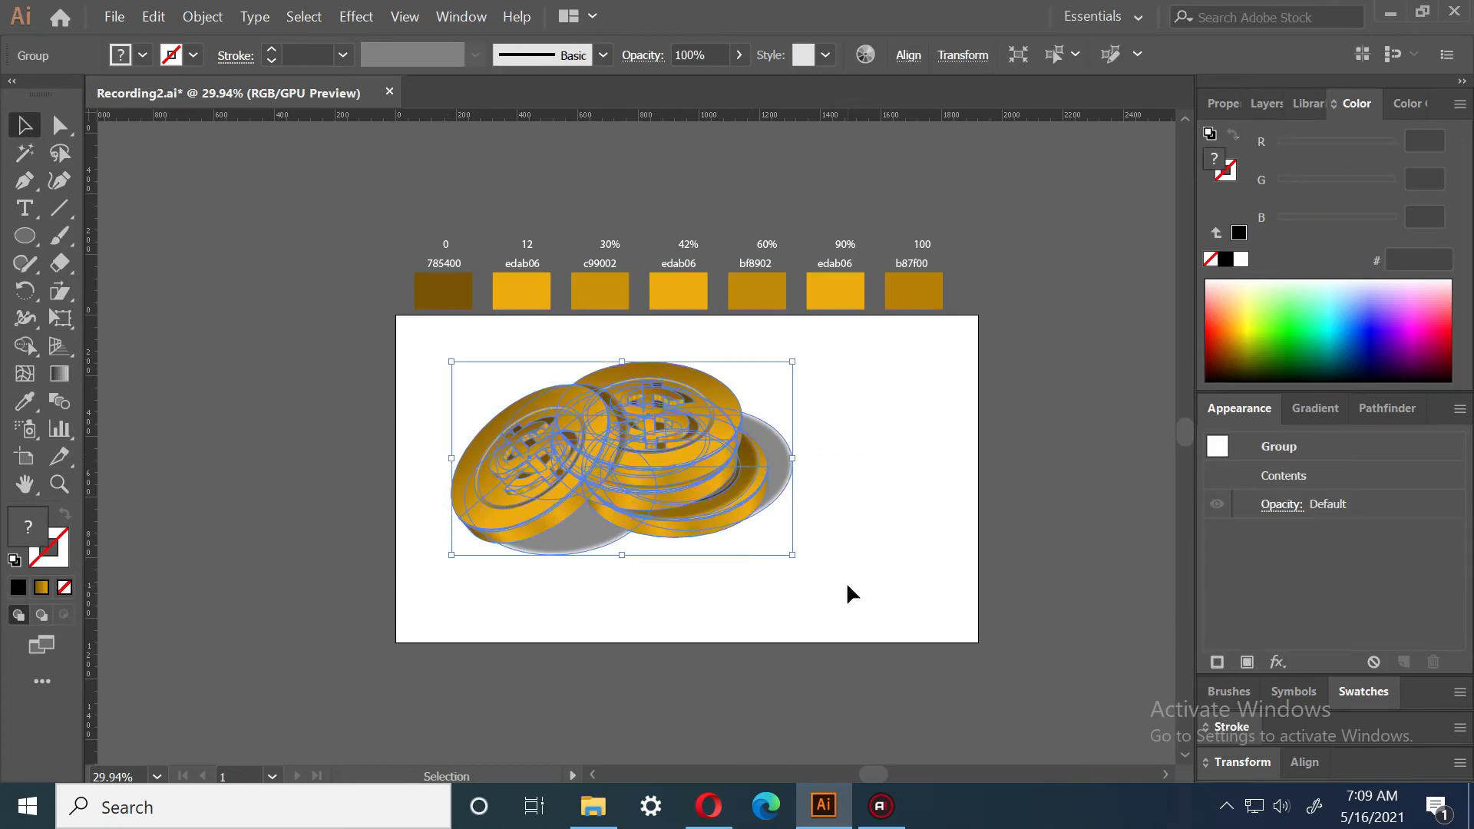
Center the coin group horizontally and vertically on the artboard
left_click(846, 582)
left_click_drag(686, 453, 739, 463)
left_click(815, 587)
left_click(758, 484)
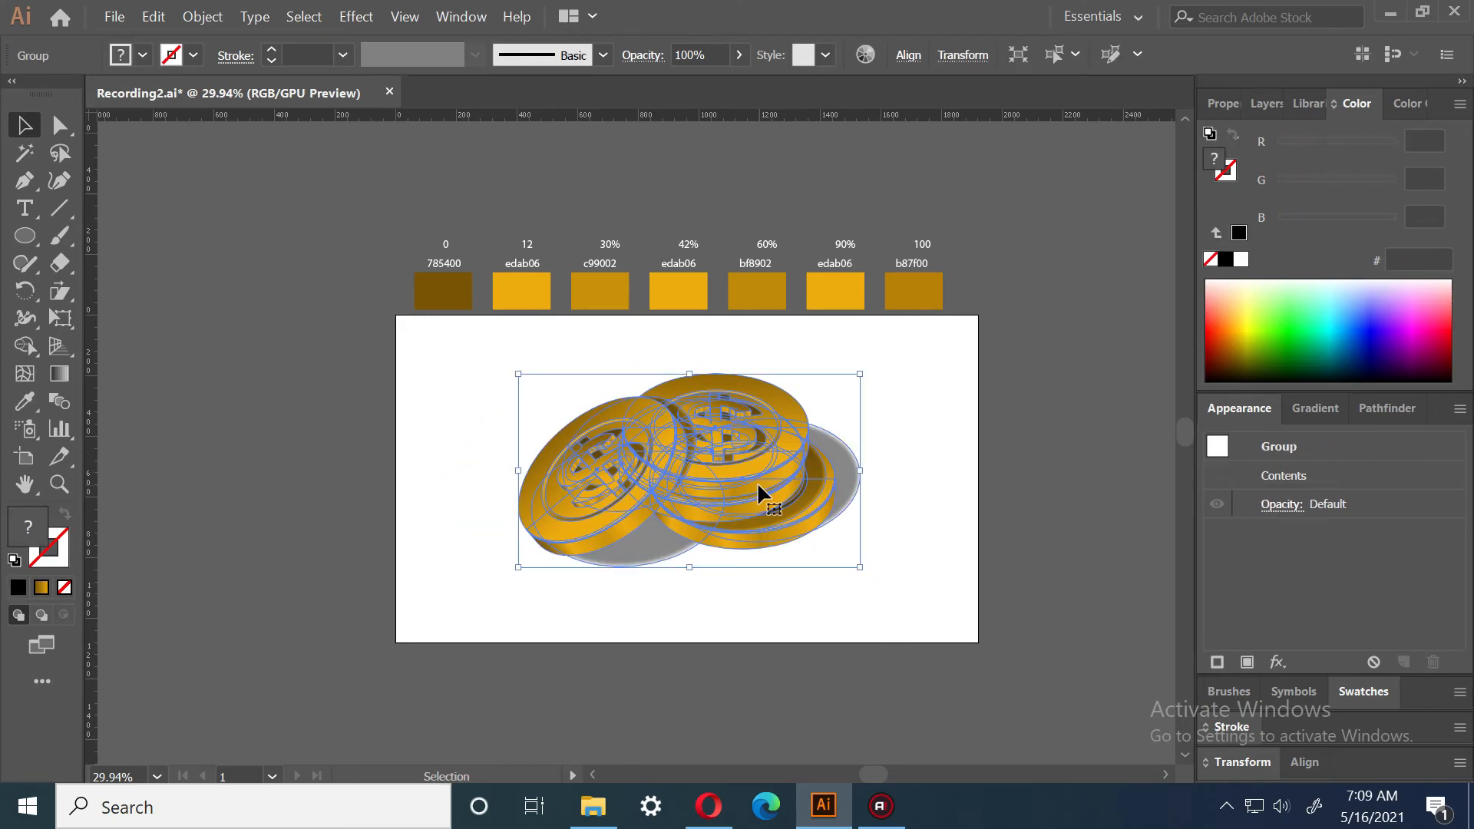
left_click(908, 56)
left_click(714, 121)
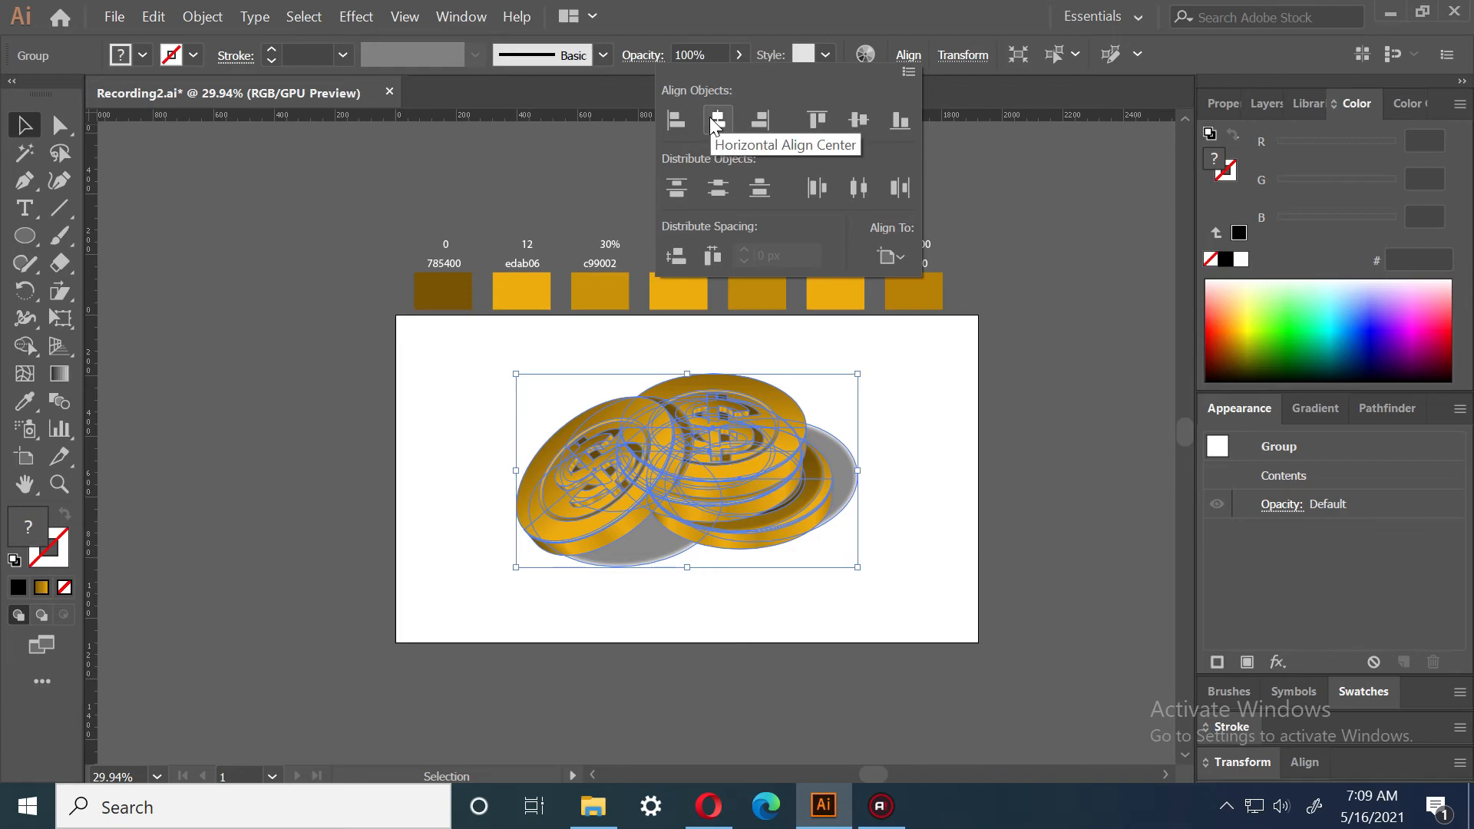
left_click(890, 256)
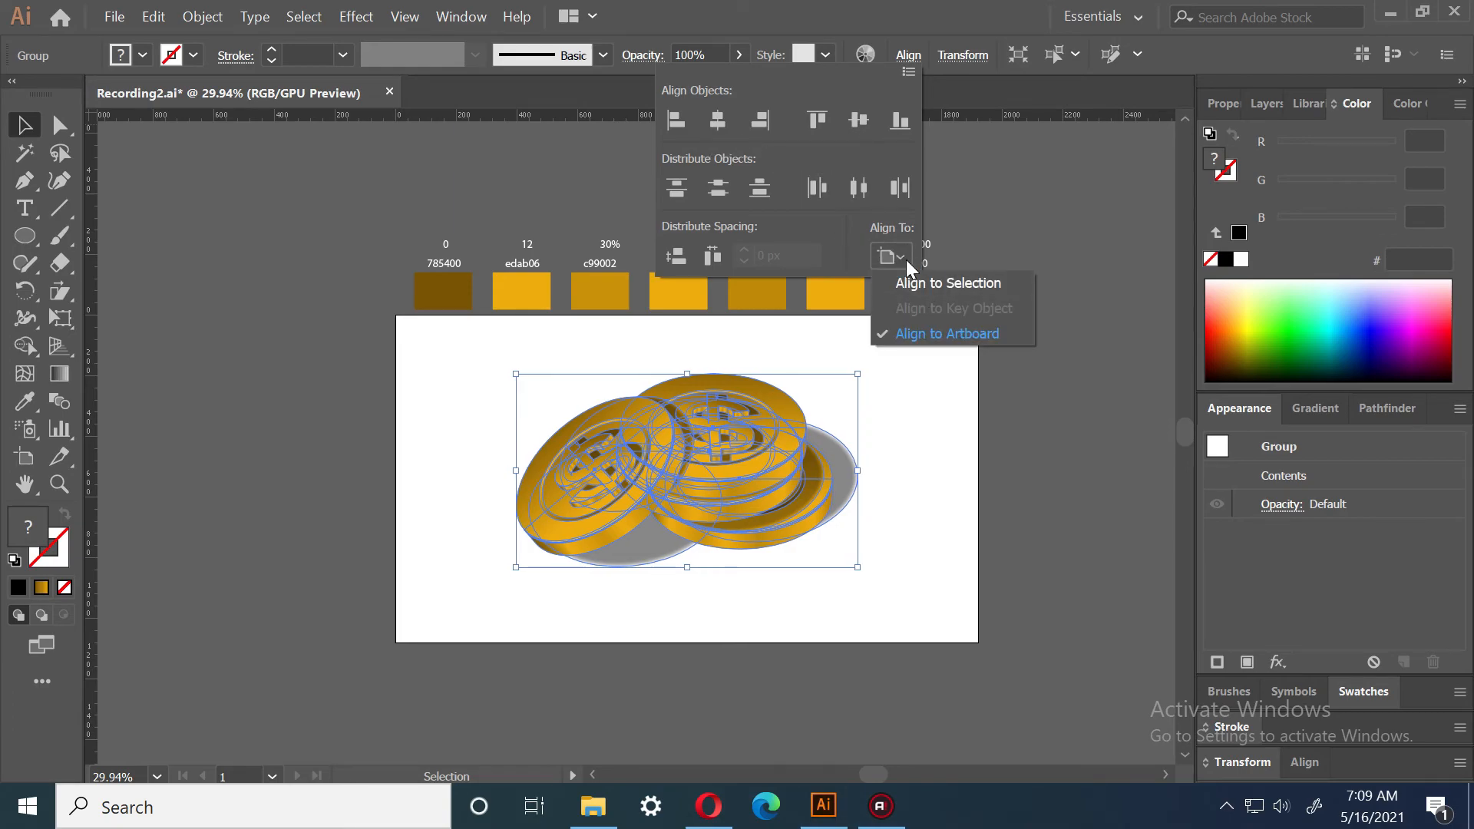
left_click(913, 283)
left_click(858, 120)
left_click(1072, 622)
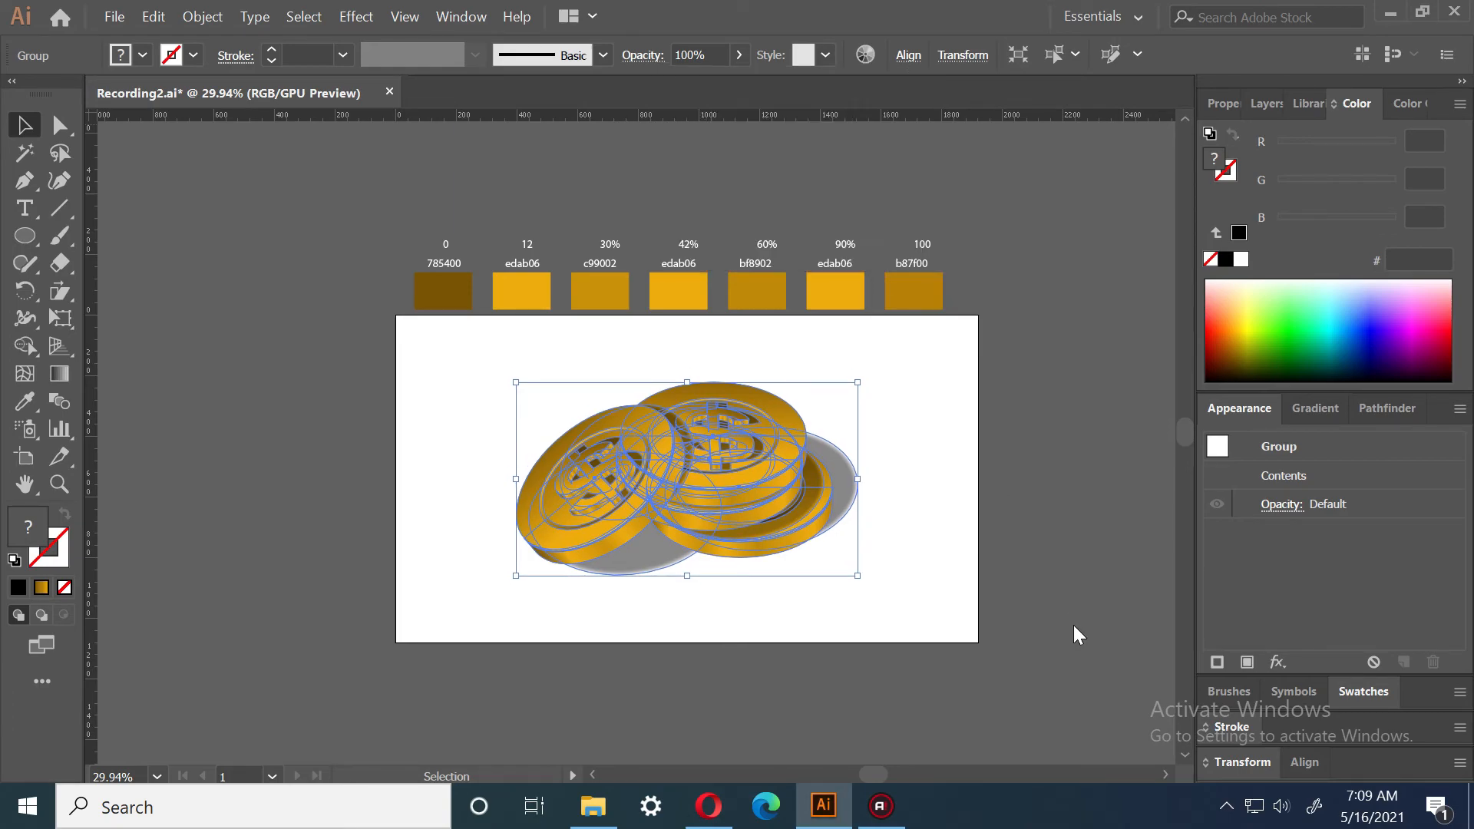
left_click(1072, 620)
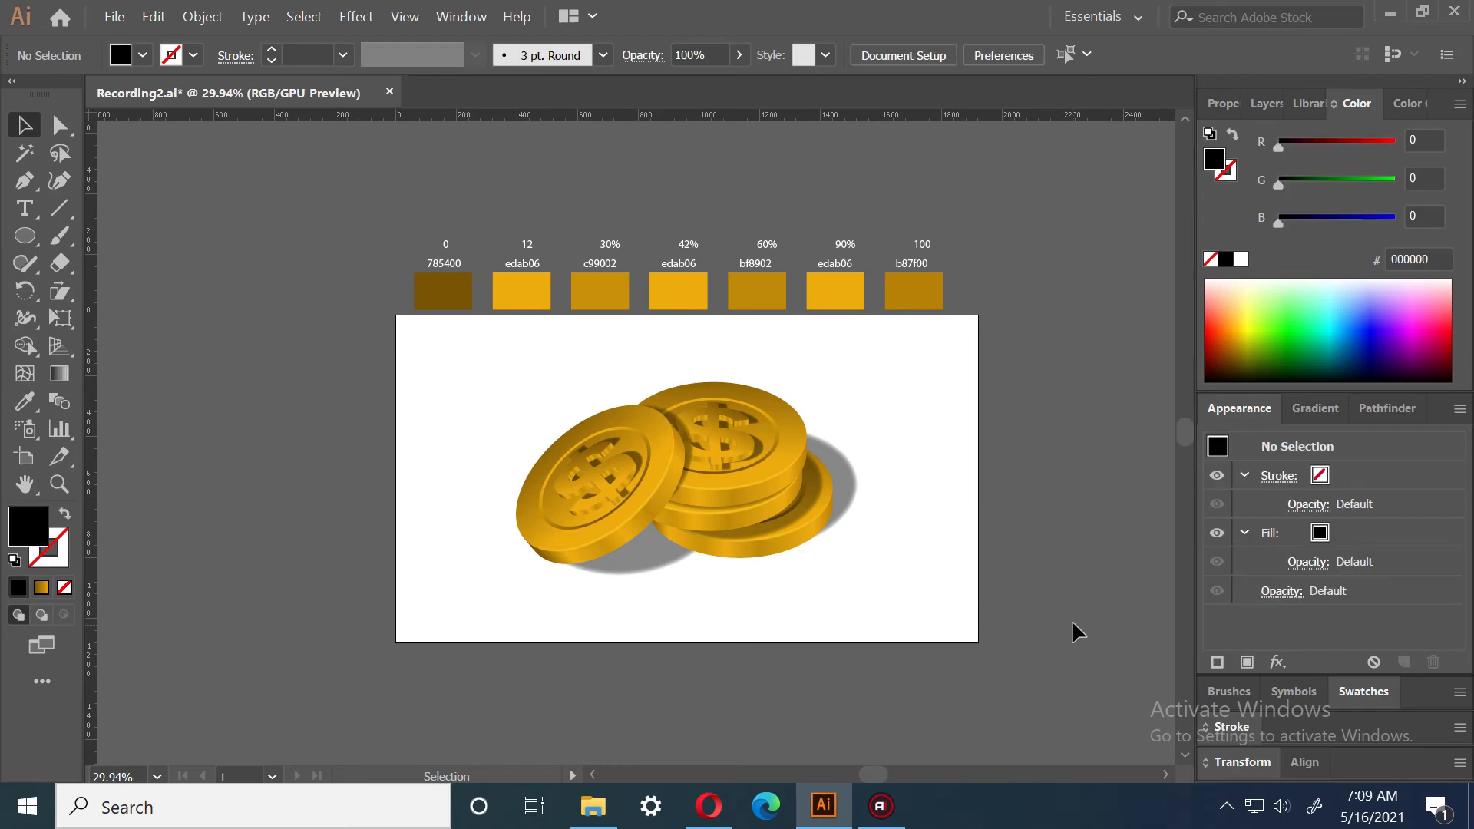
Lock the layer that holds the coins and rename it Gold
left_click(1250, 108)
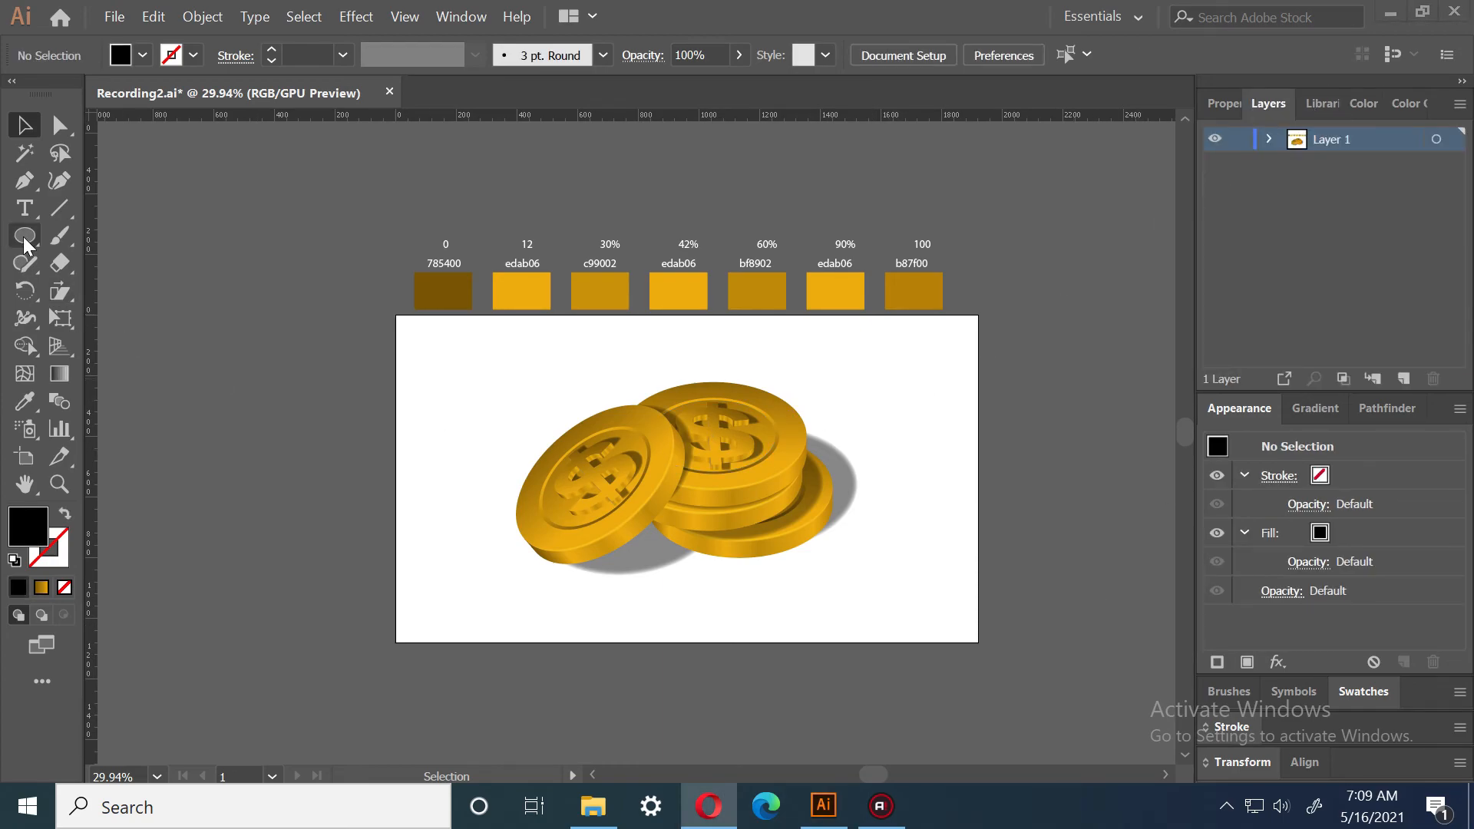
left_click(1239, 139)
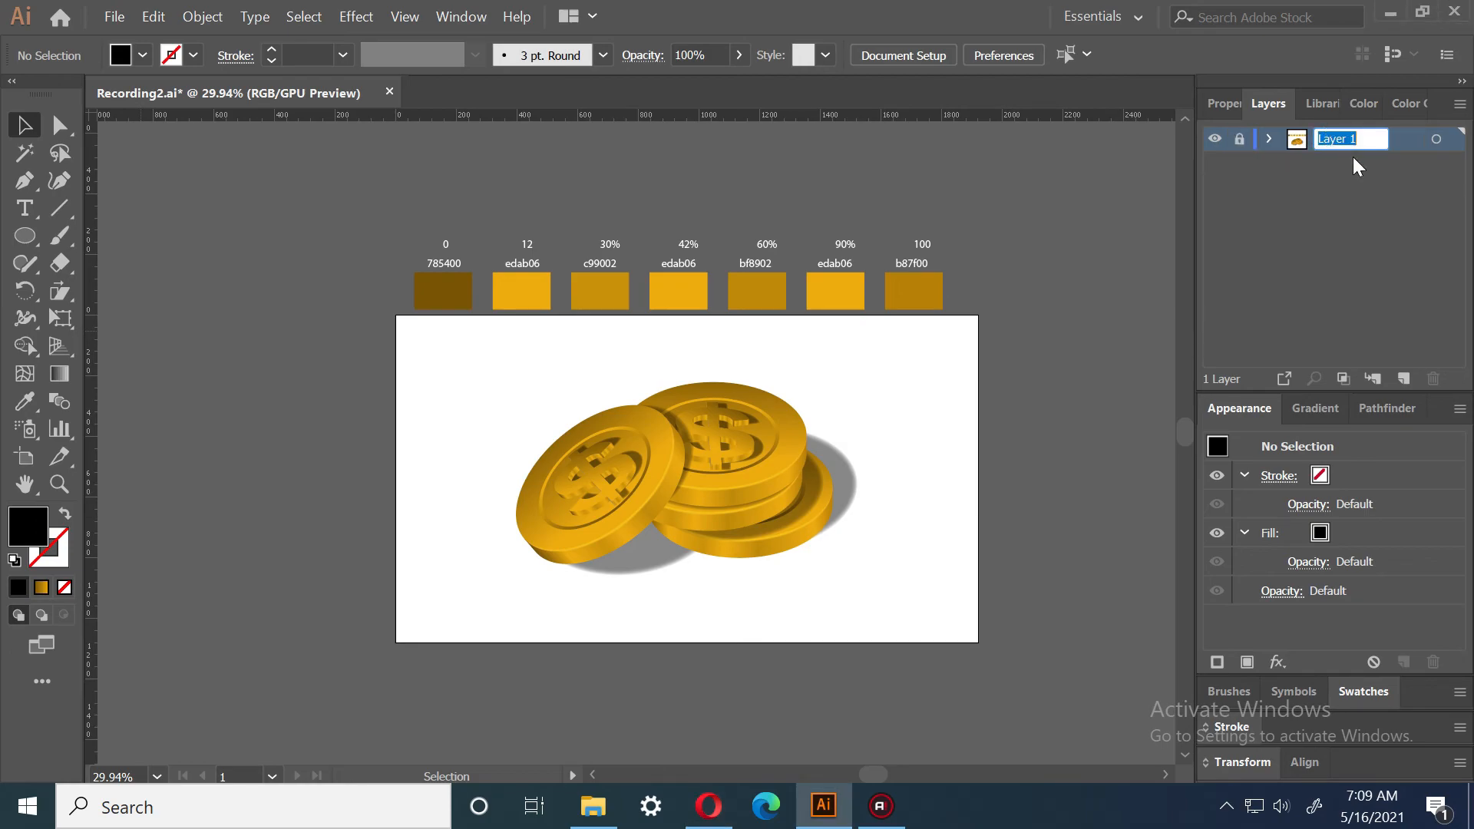
type("Gold")
left_click(1347, 250)
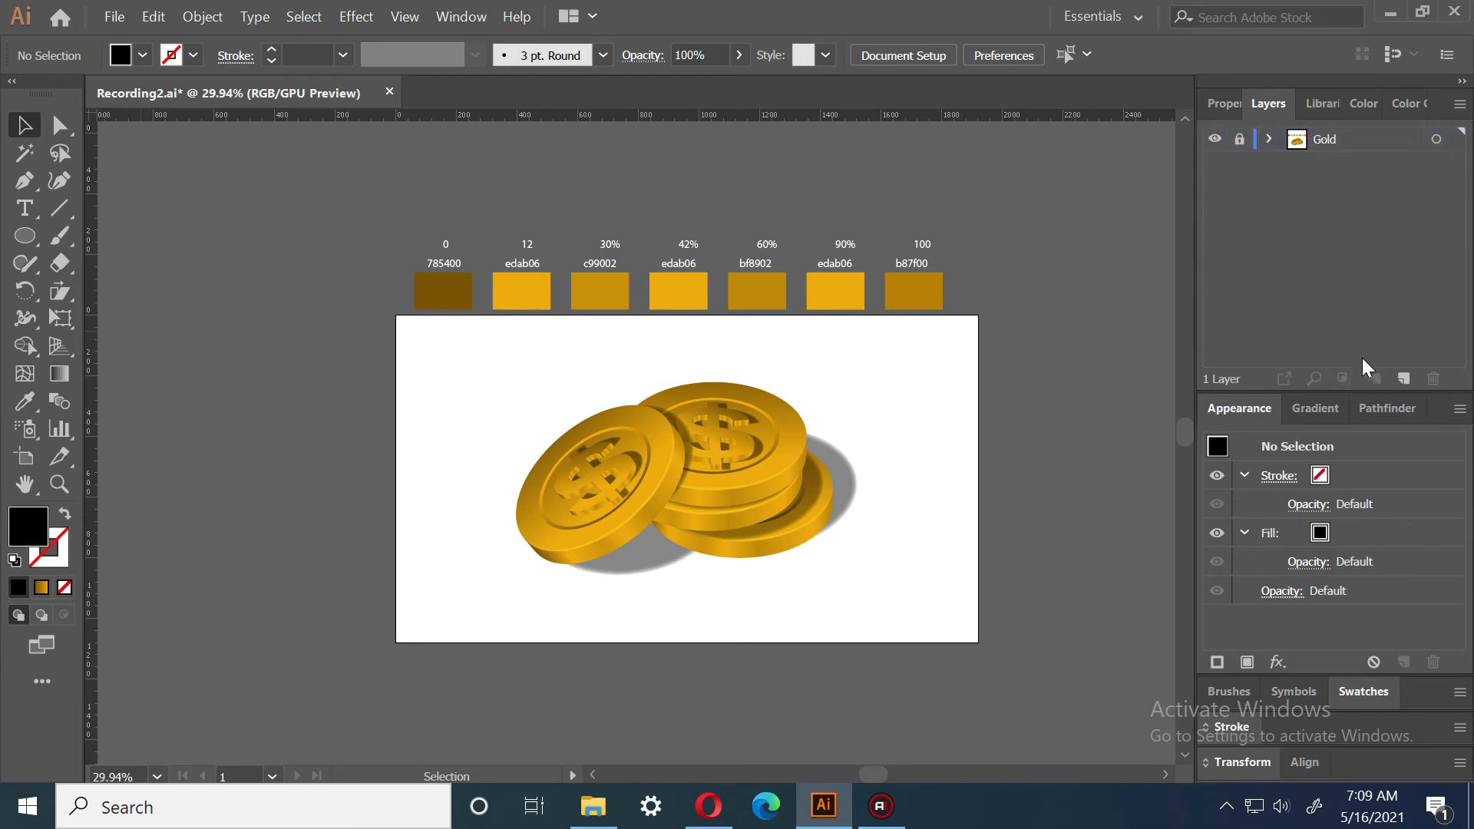
Create a new layer beneath the Gold layer and name it Background
left_click(1404, 378)
left_click_drag(1334, 143, 1338, 194)
double_click(1328, 164)
type("Background")
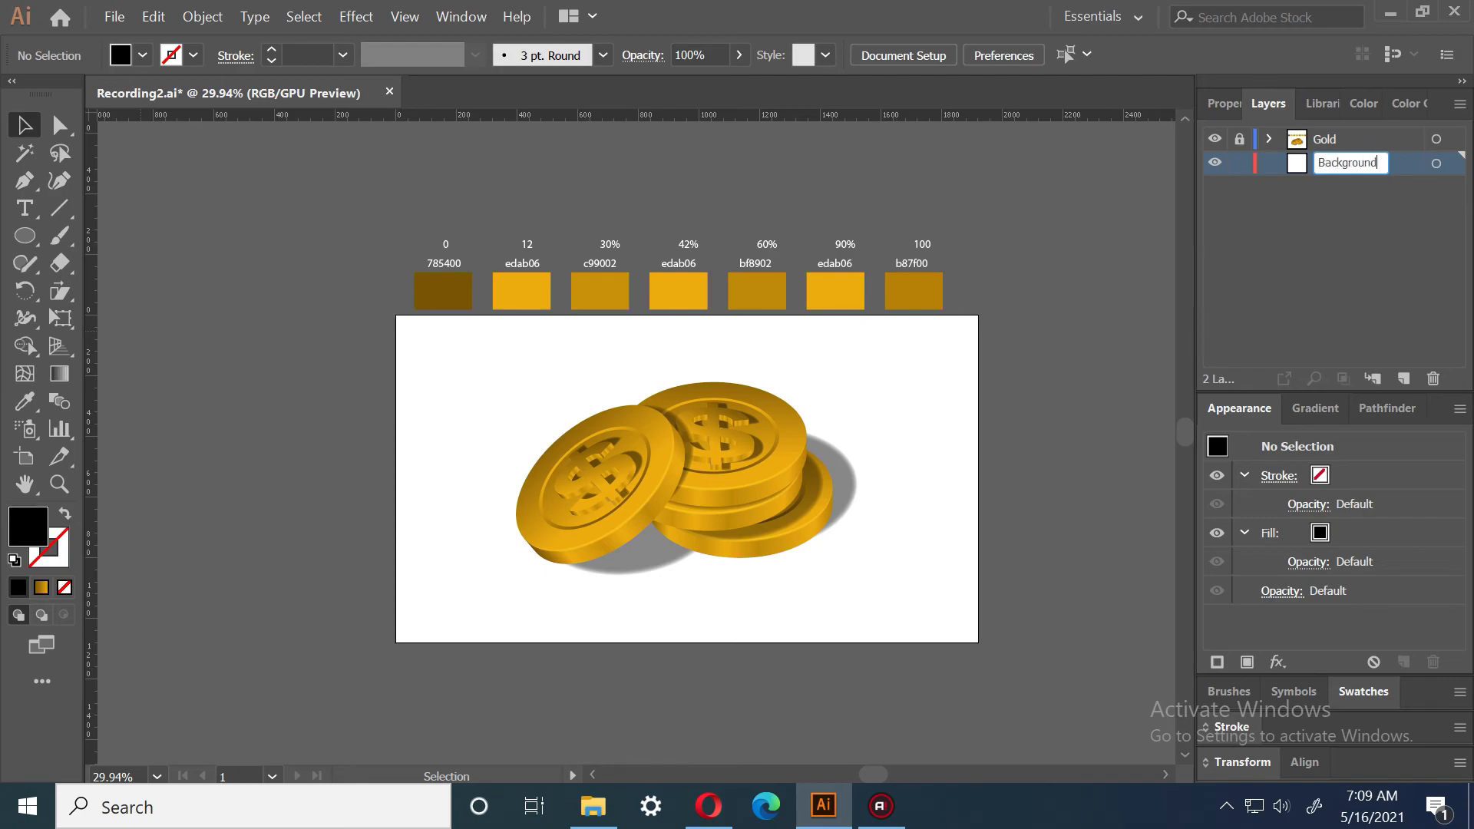
key("Return")
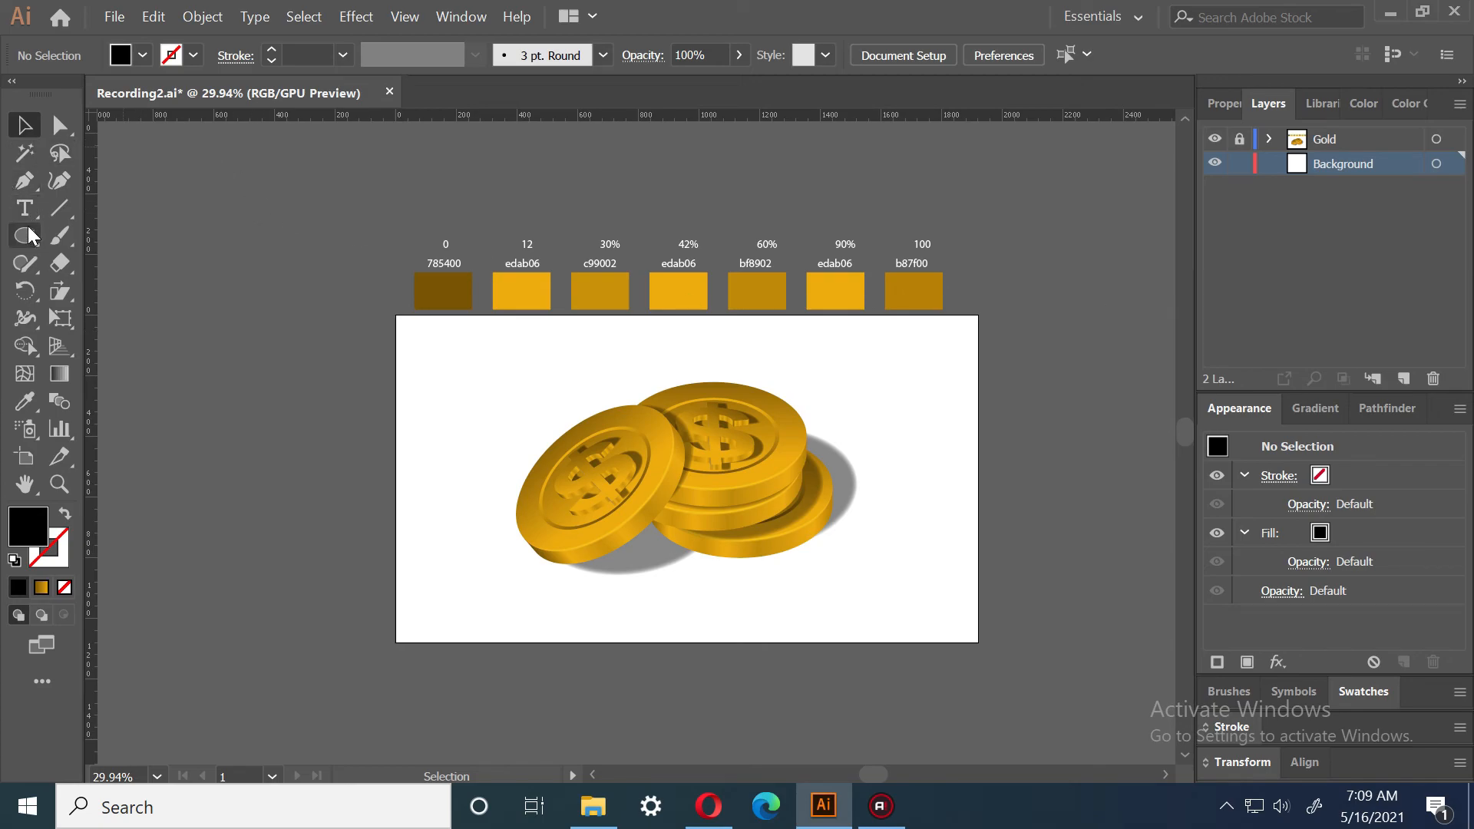
Draw a rectangle covering the whole artboard on the Background layer and keep it selected
left_click_drag(25, 235, 115, 237)
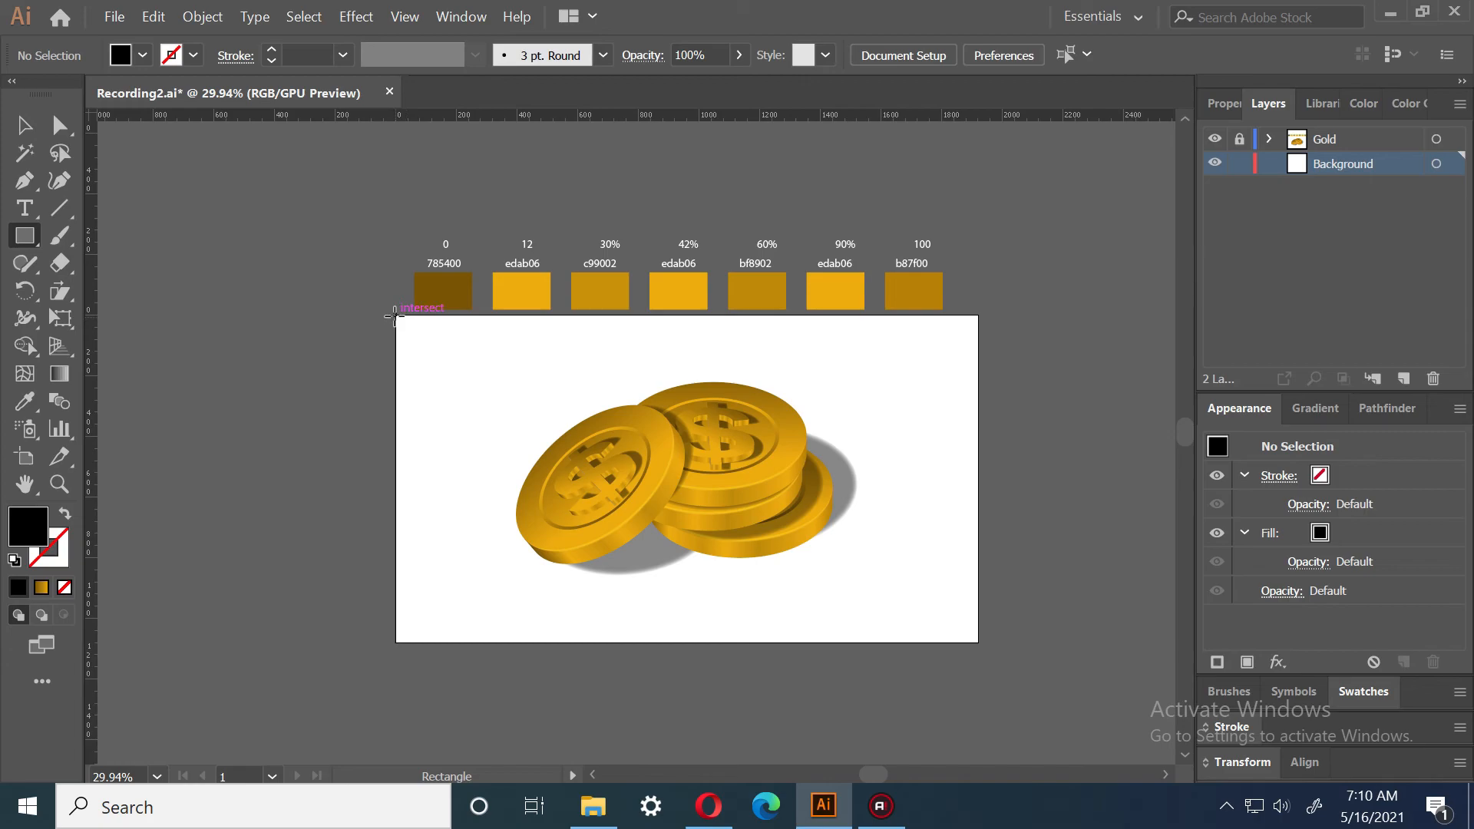
left_click_drag(395, 316, 978, 641)
key("v")
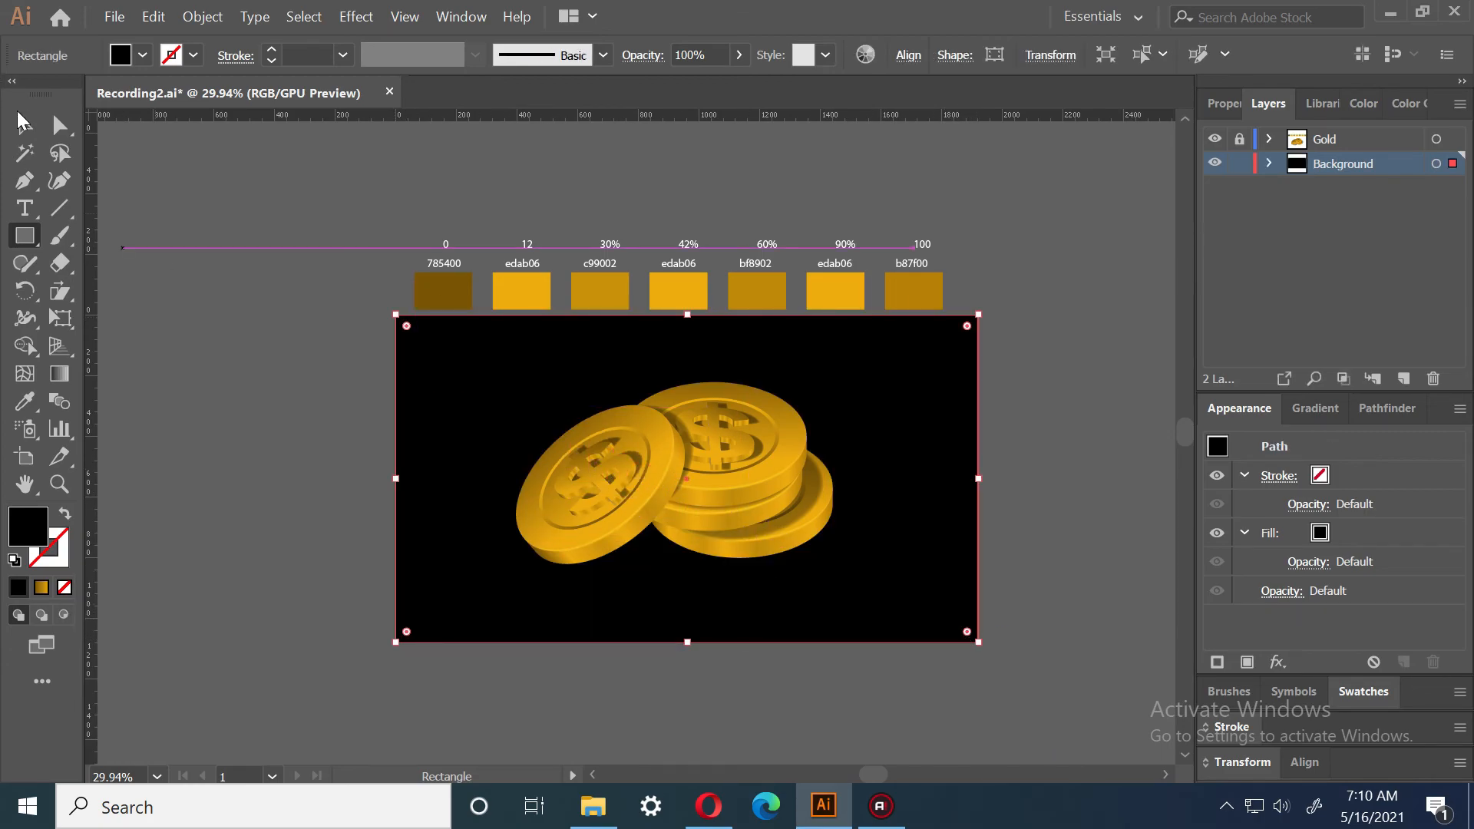
left_click(1088, 418)
left_click(958, 399)
Fill the background rectangle with a reversed radial gold gradient and shift its midpoint slightly toward the inner stop
left_click(42, 588)
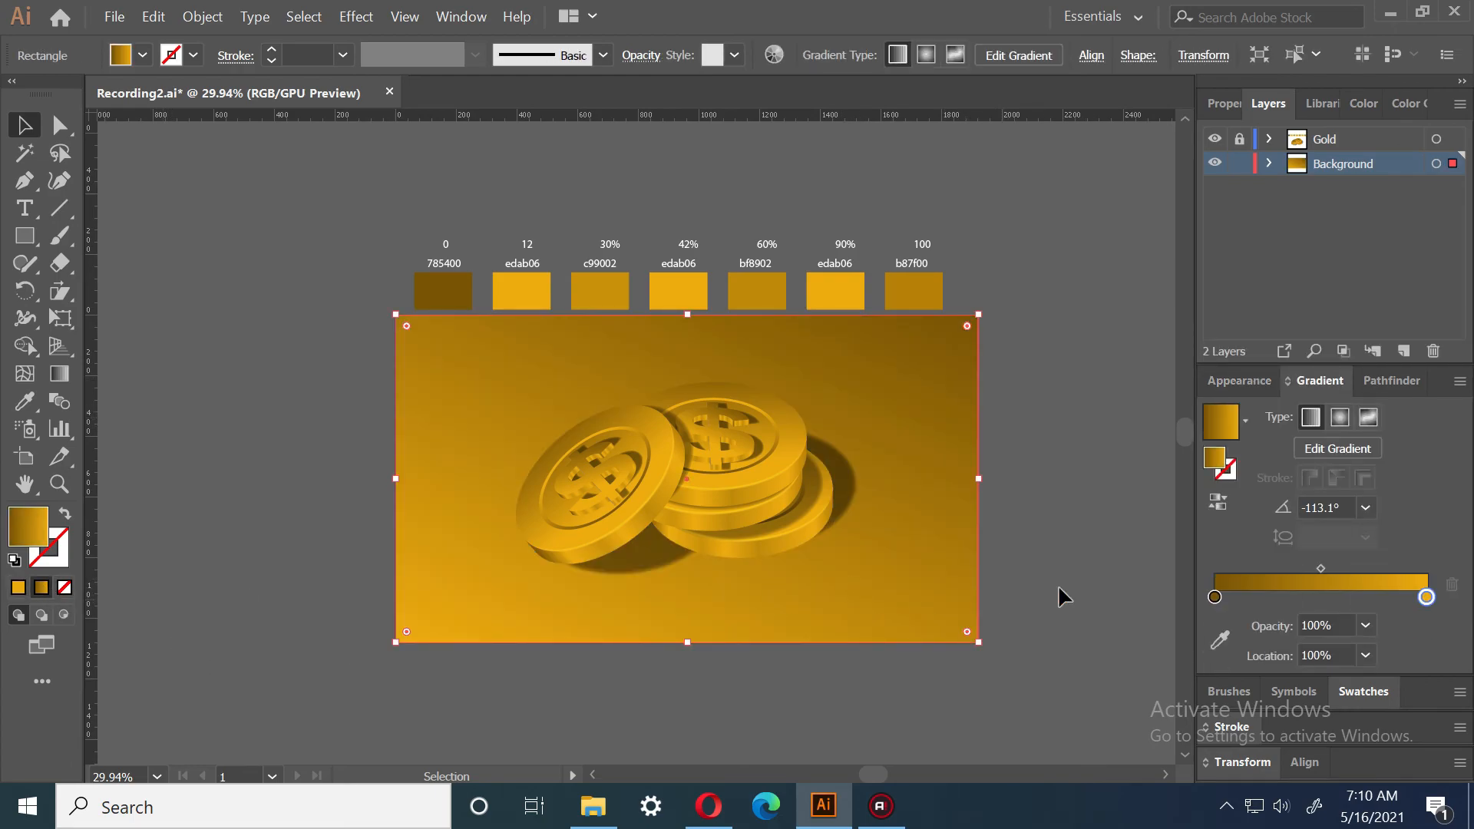
left_click(1341, 419)
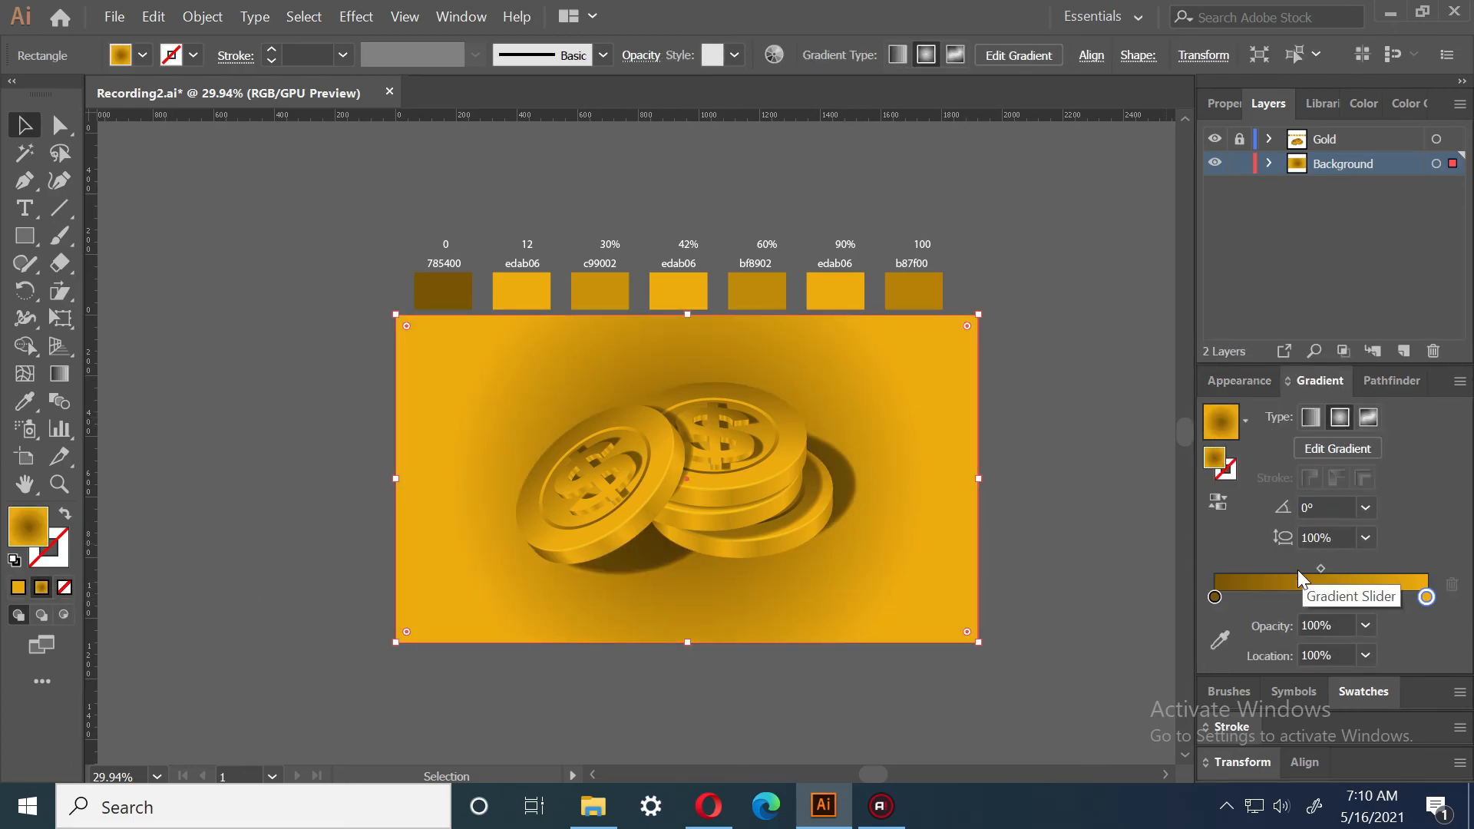
left_click(1216, 504)
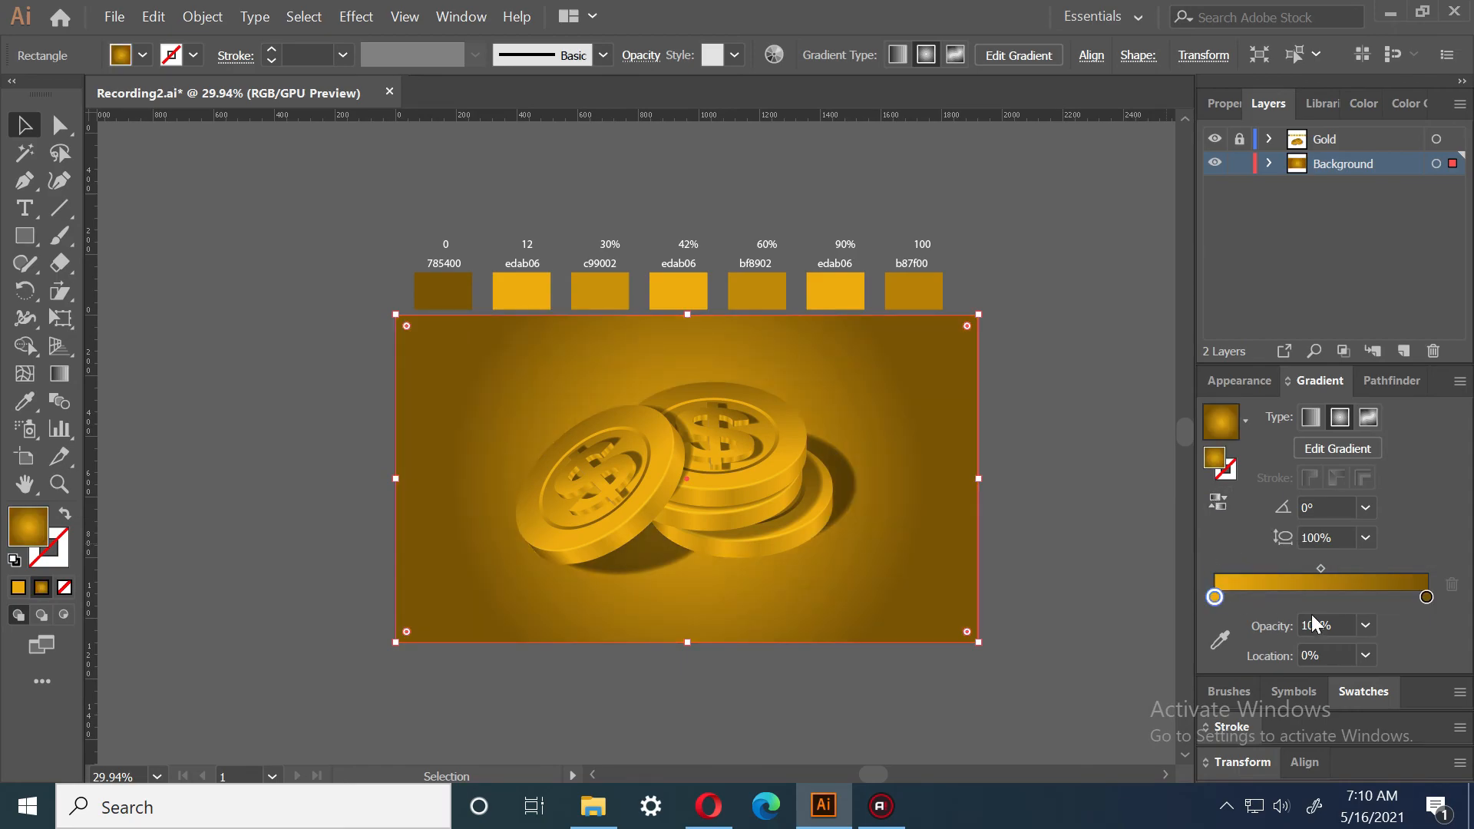
left_click_drag(1320, 568, 1297, 568)
Recolor the background gradient's outer stop to a dark, desaturated teal, switching the color sliders to HSB
double_click(1426, 597)
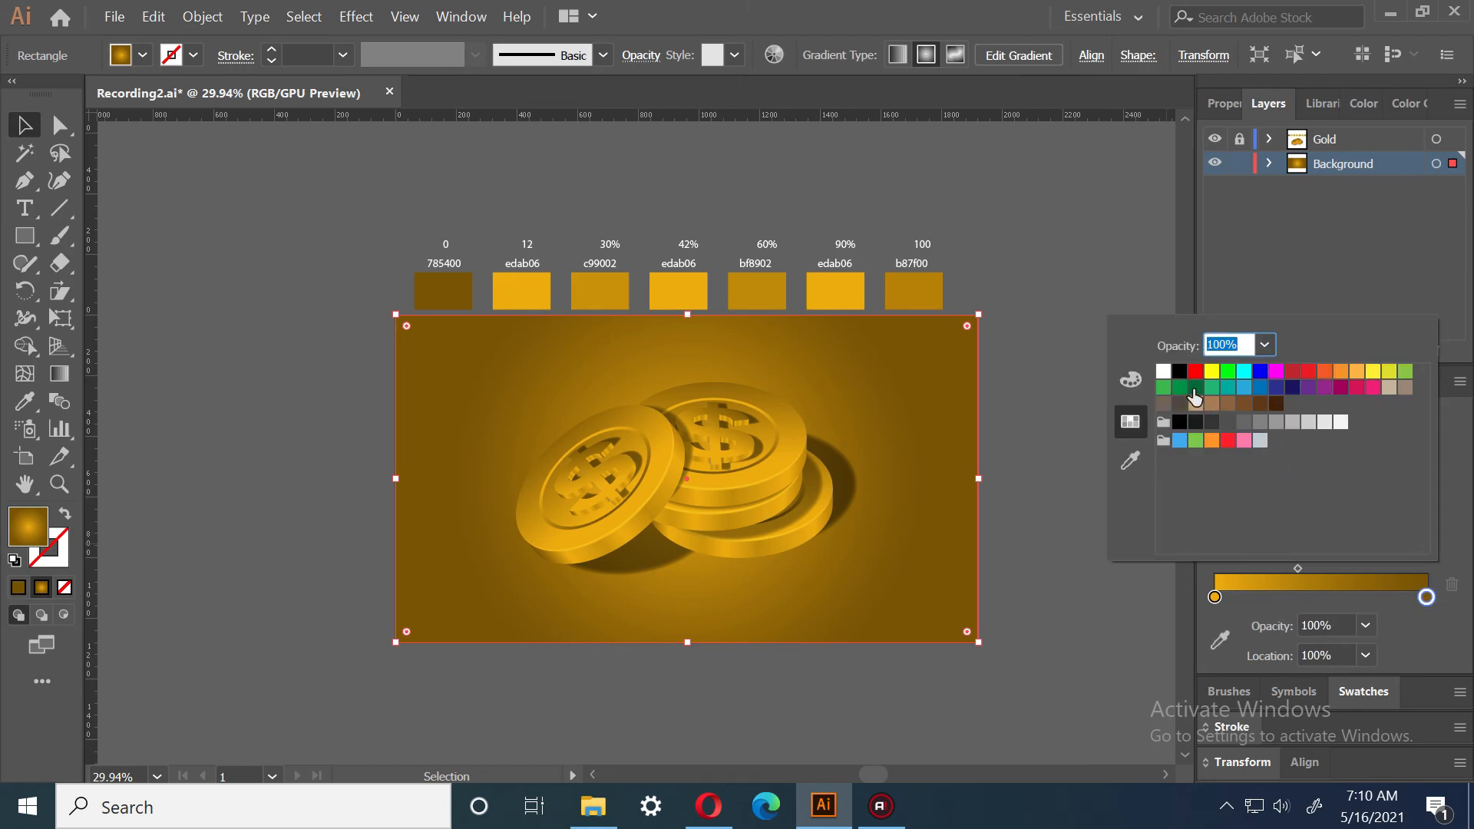
left_click(1128, 381)
left_click_drag(1280, 427, 1276, 467)
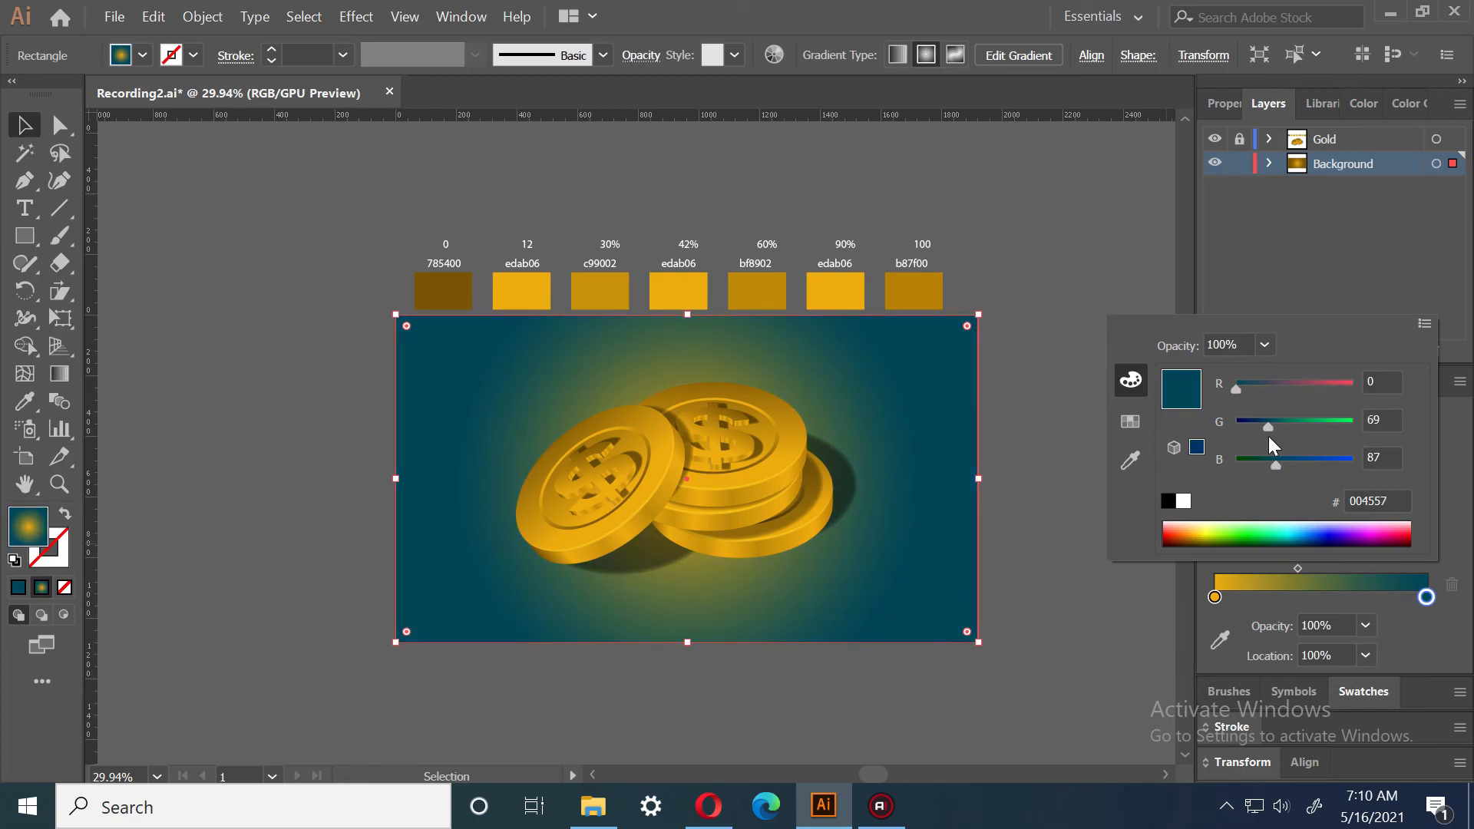
left_click(1426, 325)
left_click(1350, 380)
left_click_drag(1276, 468, 1260, 468)
left_click_drag(1342, 427, 1296, 428)
Recolor the background gradient's inner stop to a muted blue of about H 210°, S 53%, B 61%, and deselect the rectangle
left_click(1216, 603)
left_click(1214, 597)
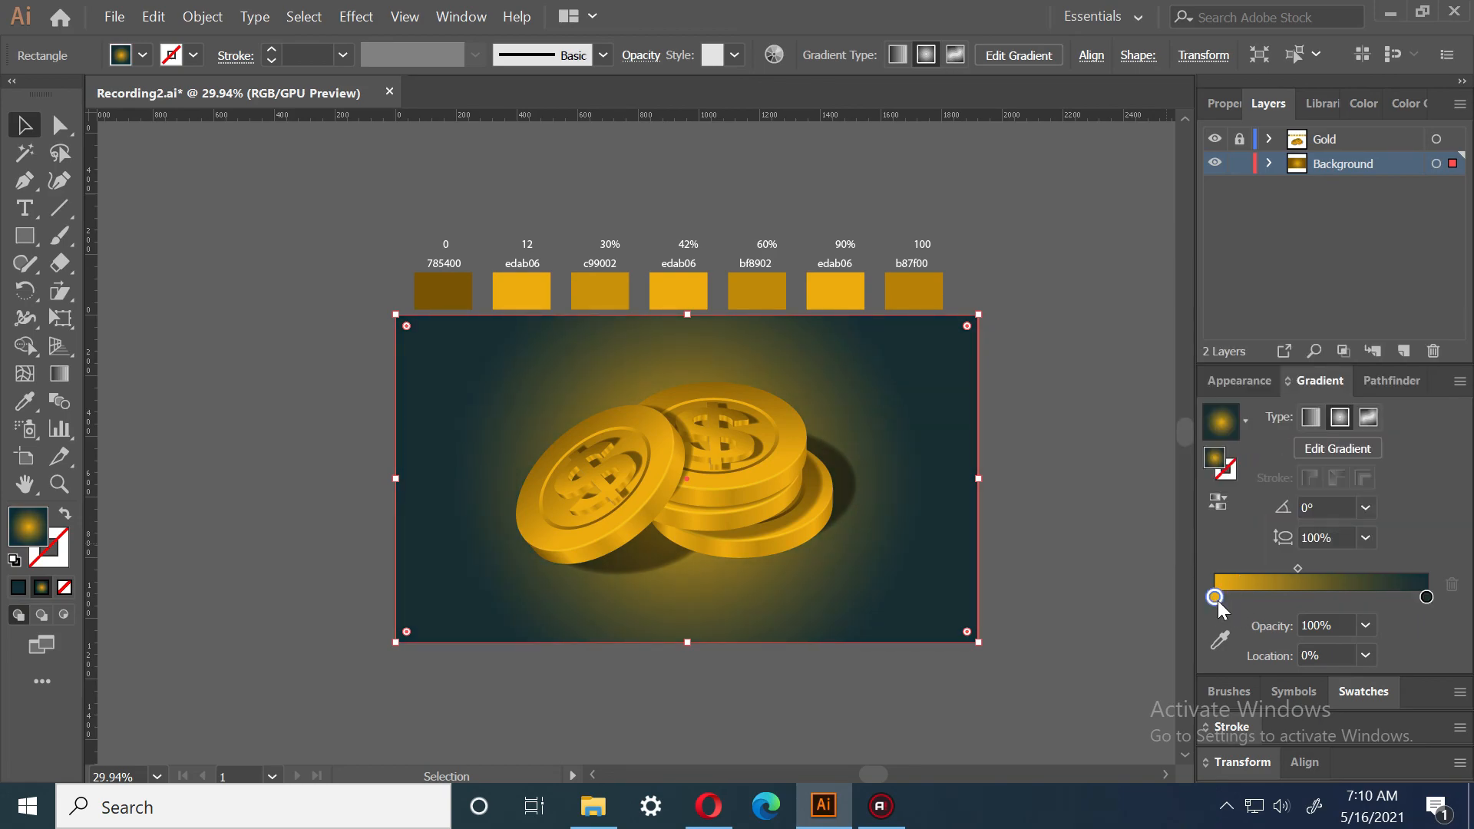
double_click(1214, 597)
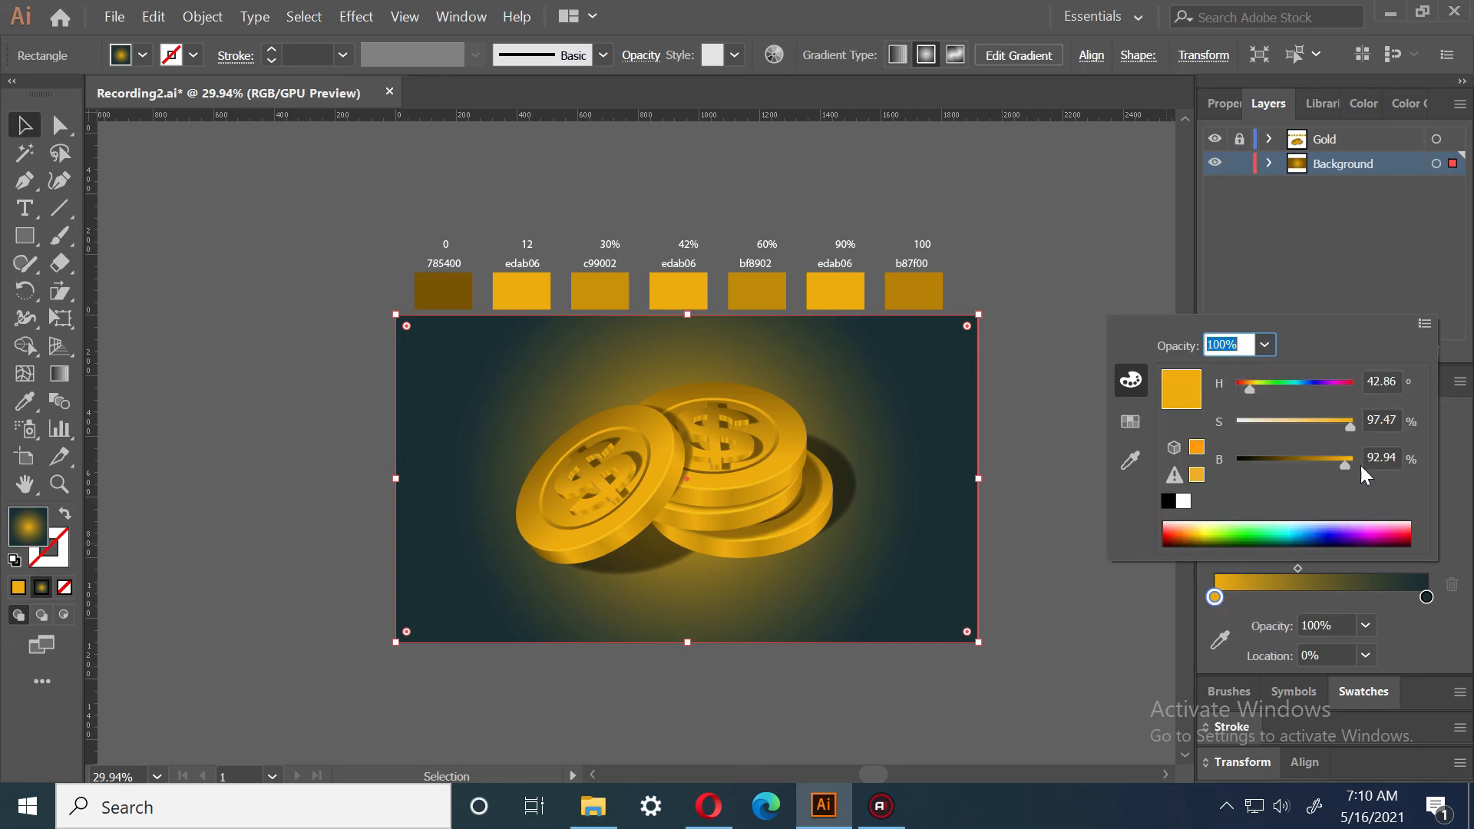
left_click_drag(1289, 390, 1305, 388)
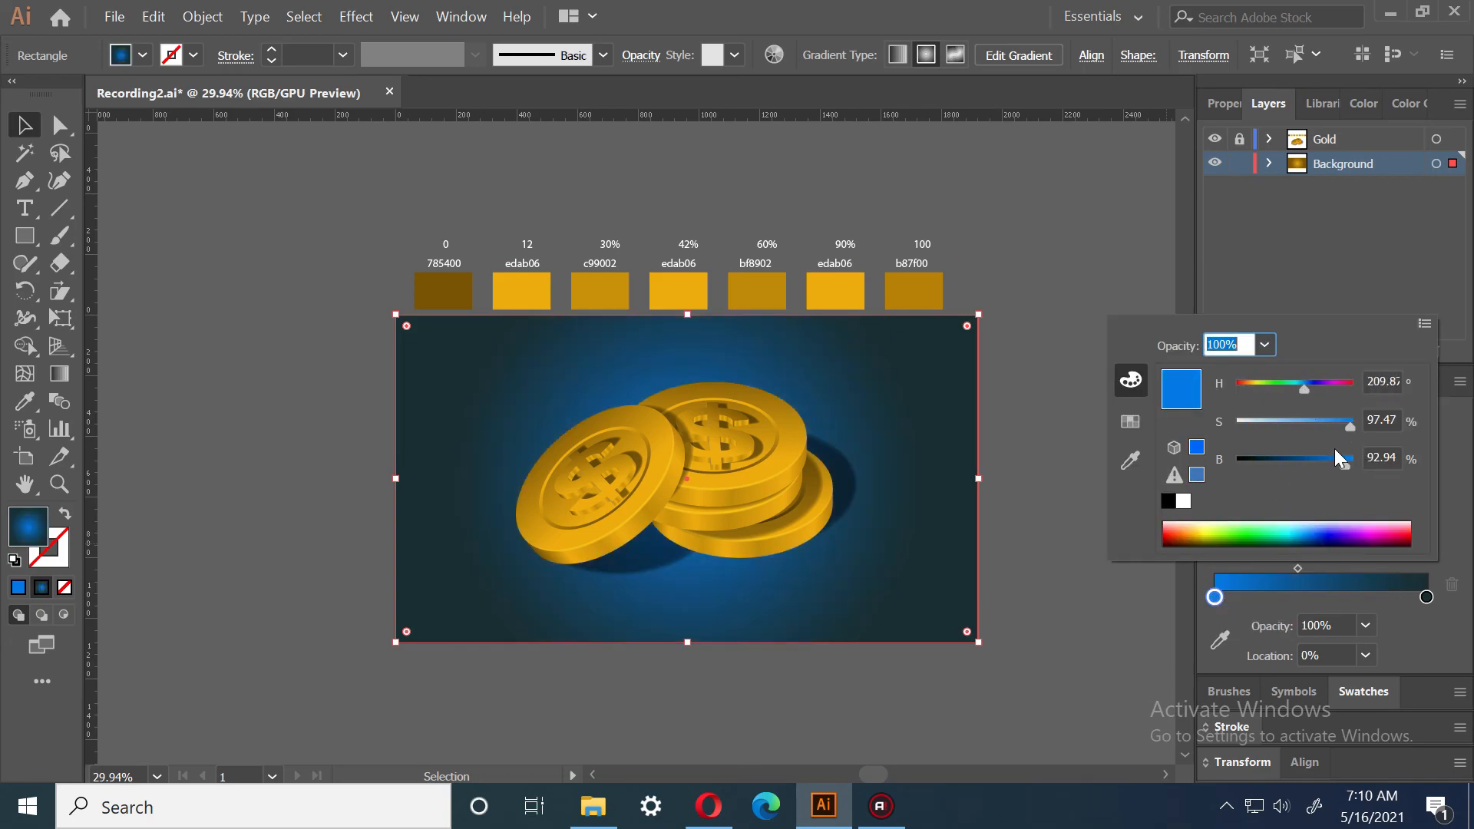
left_click_drag(1344, 465, 1299, 425)
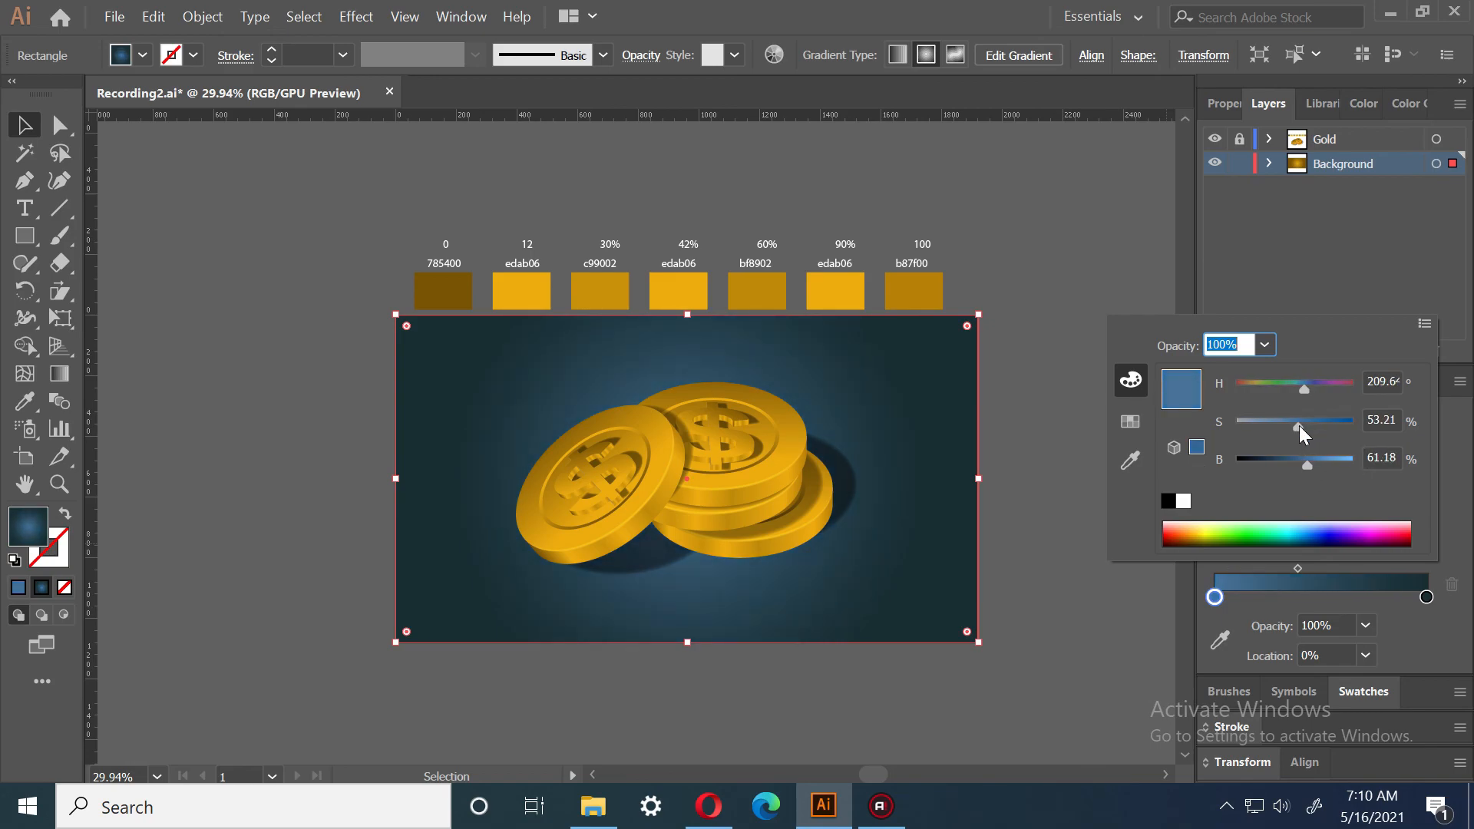
left_click(17, 130)
left_click(252, 316)
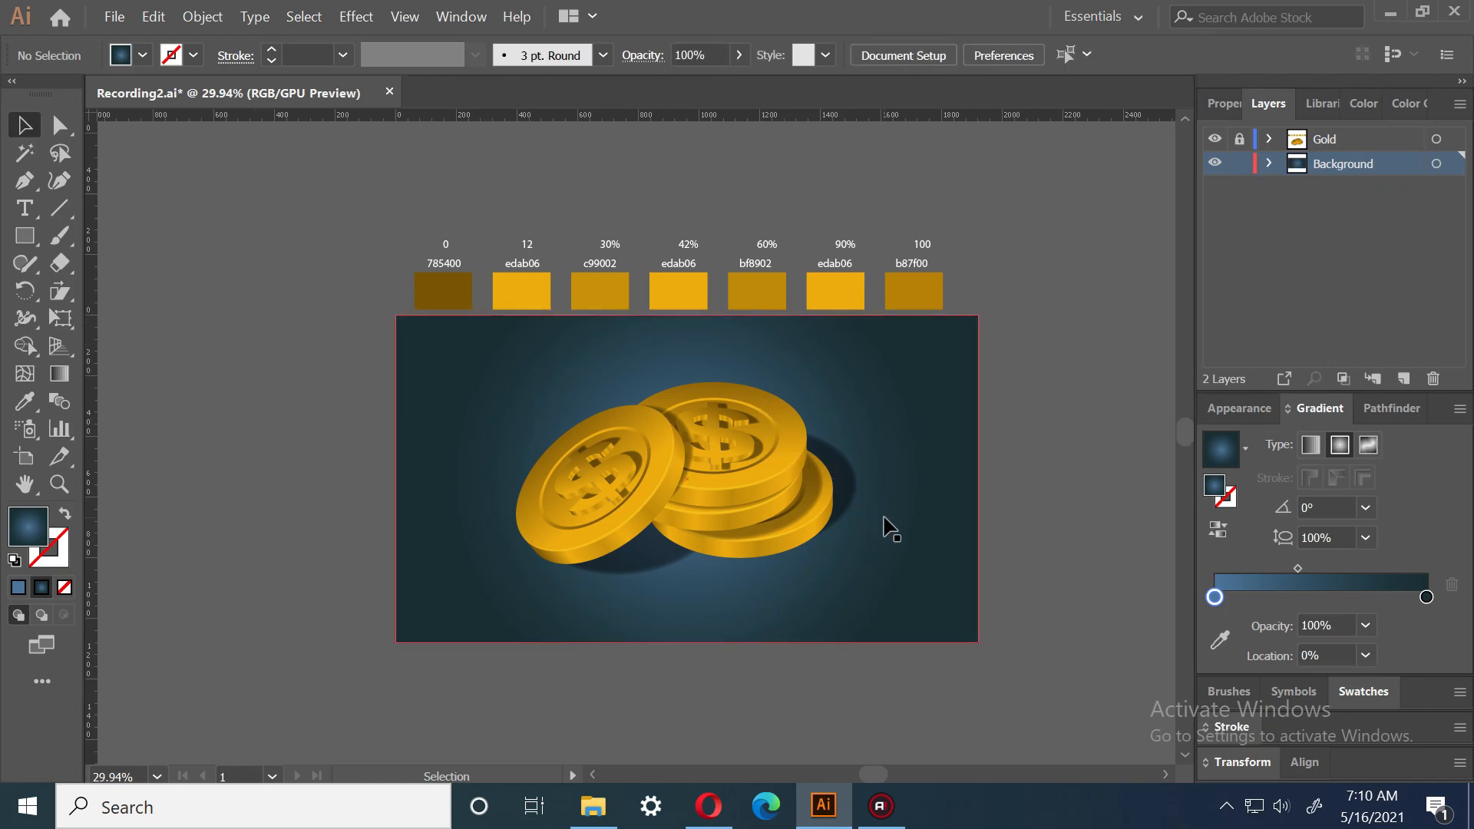